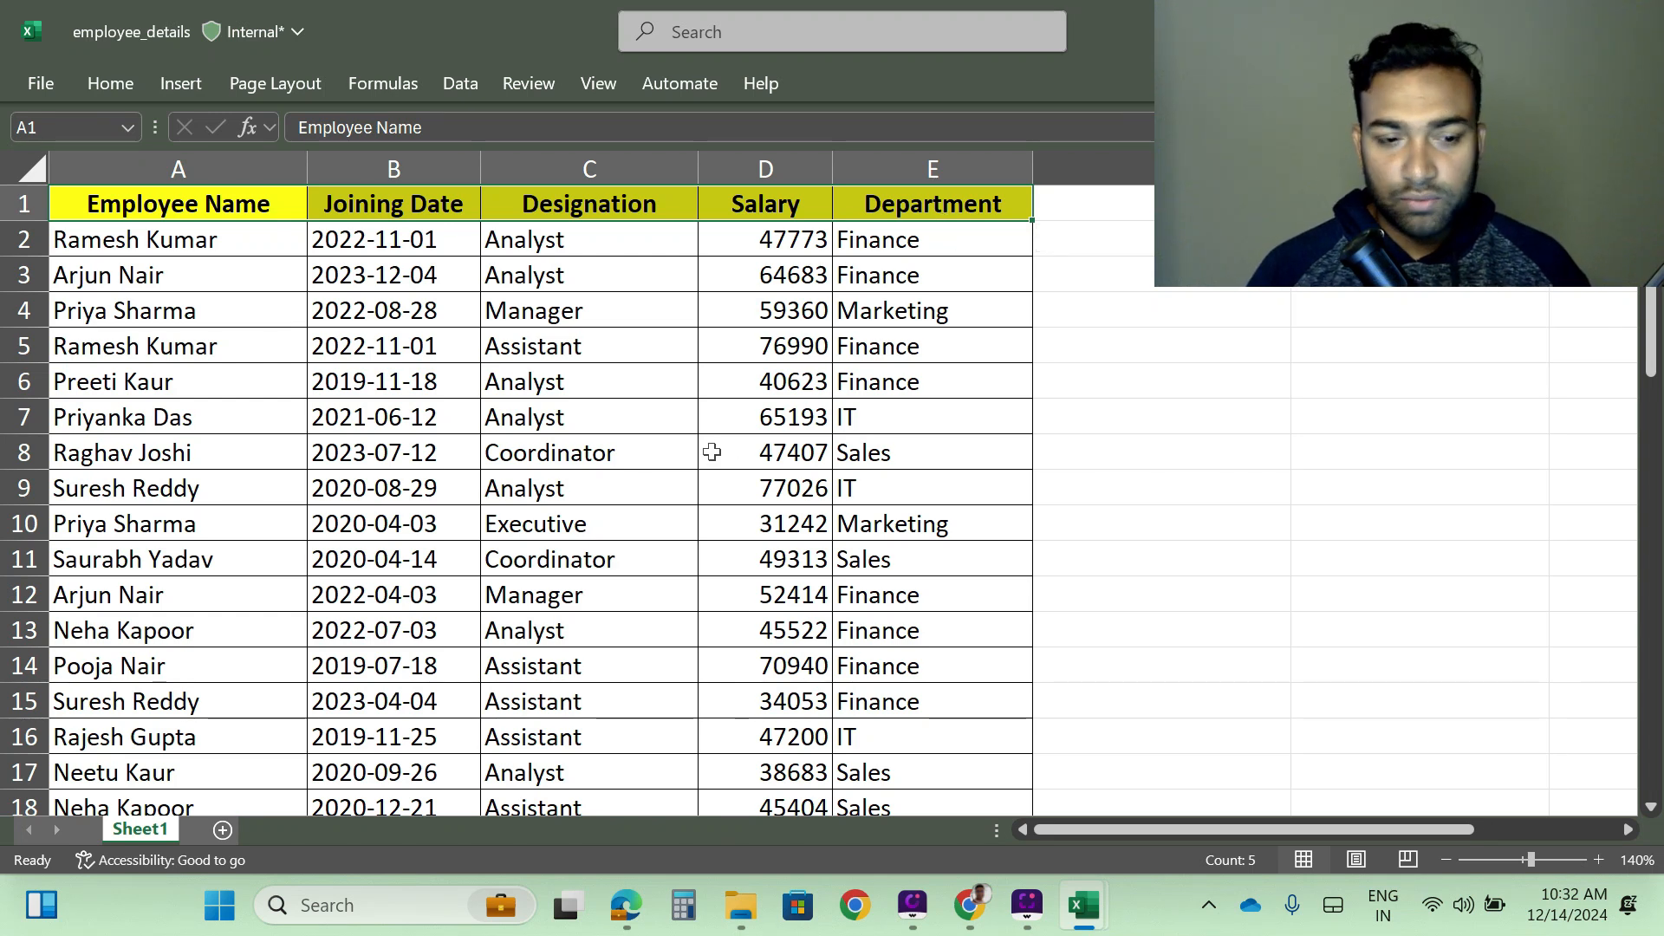
- Look through the employee table from the header row down to its last record and back
scroll(305, 598, "down", 5)
scroll(305, 600, "down", 12)
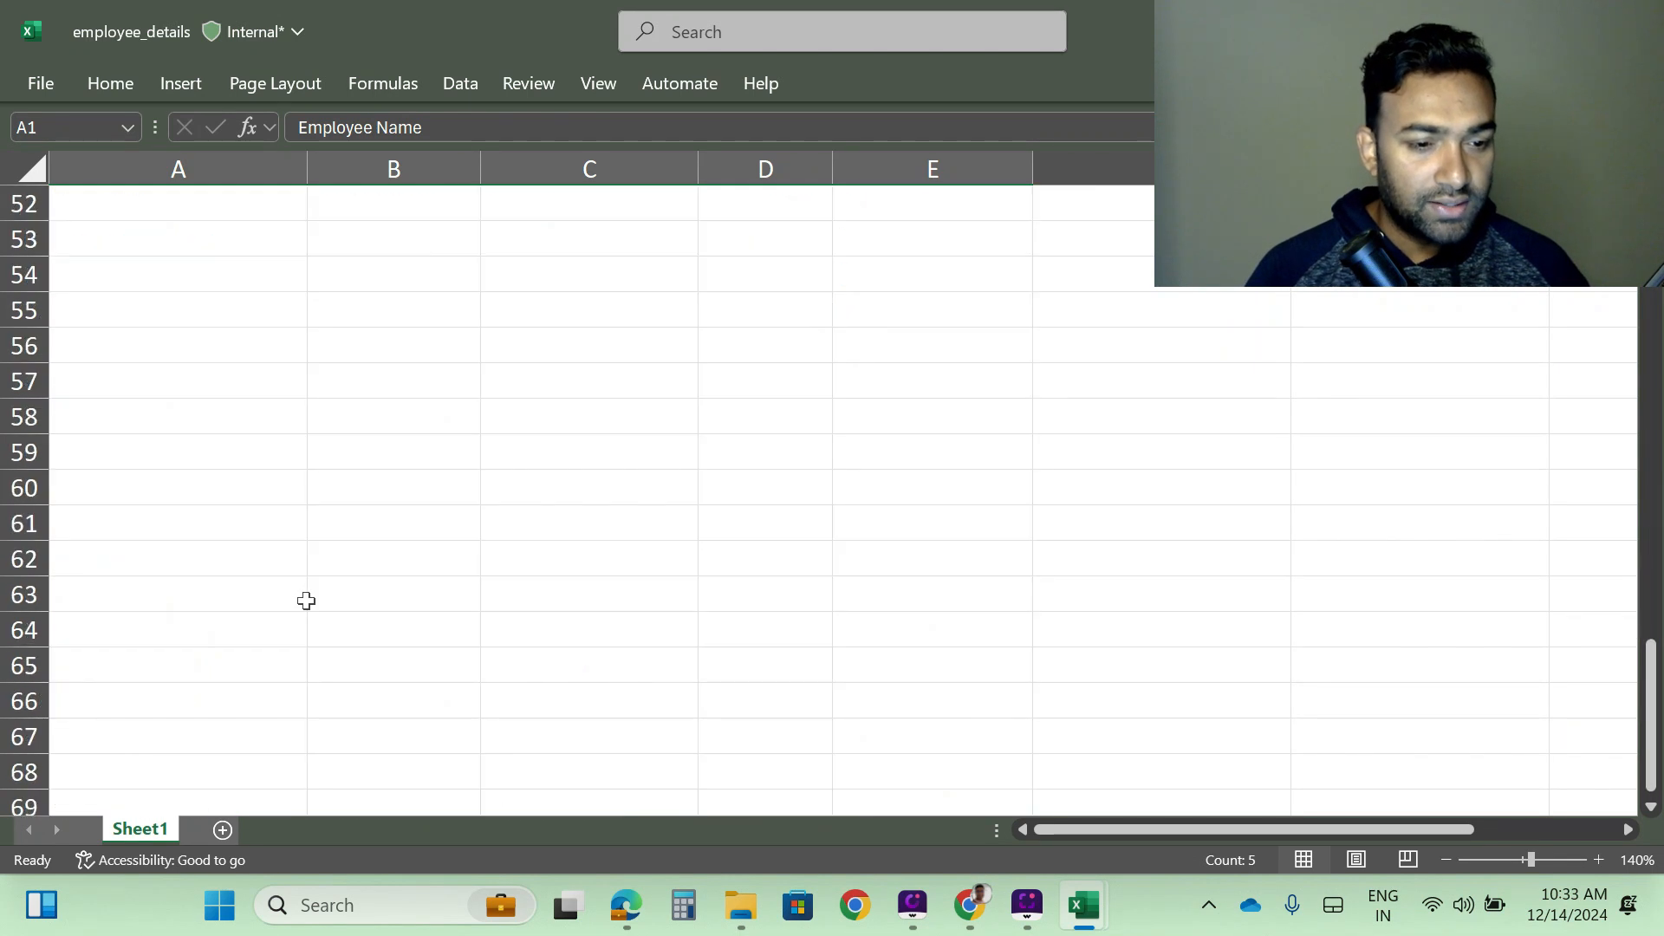
scroll(309, 600, "up", 4)
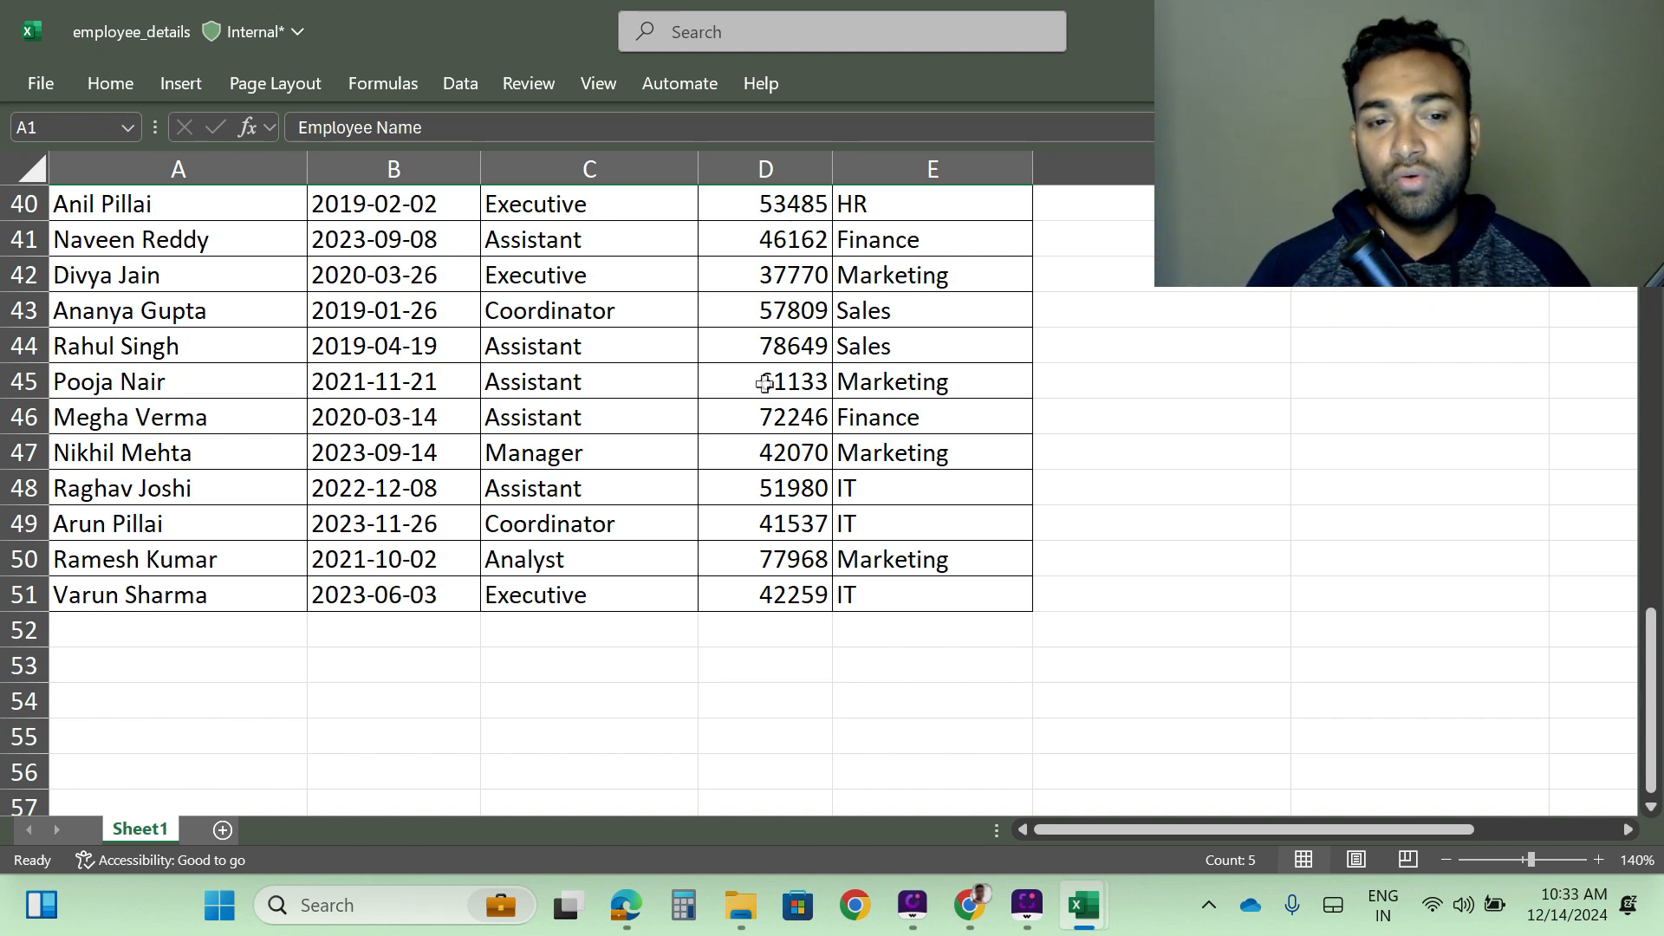
scroll(764, 384, "up", 13)
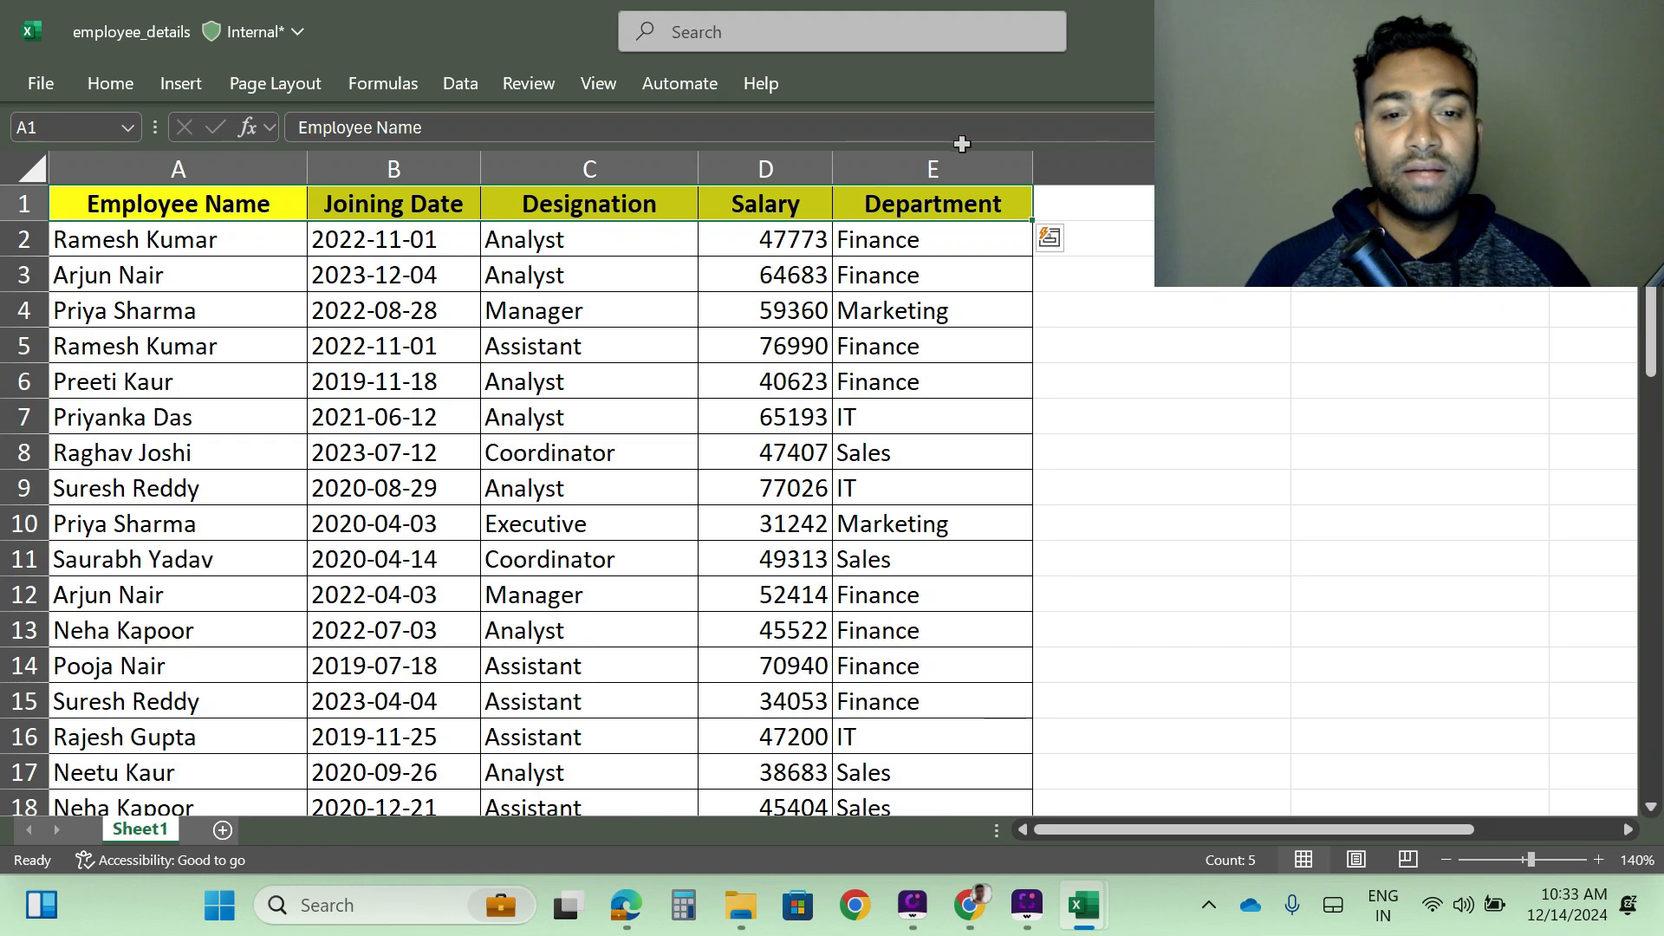
scroll(634, 428, "down", 13)
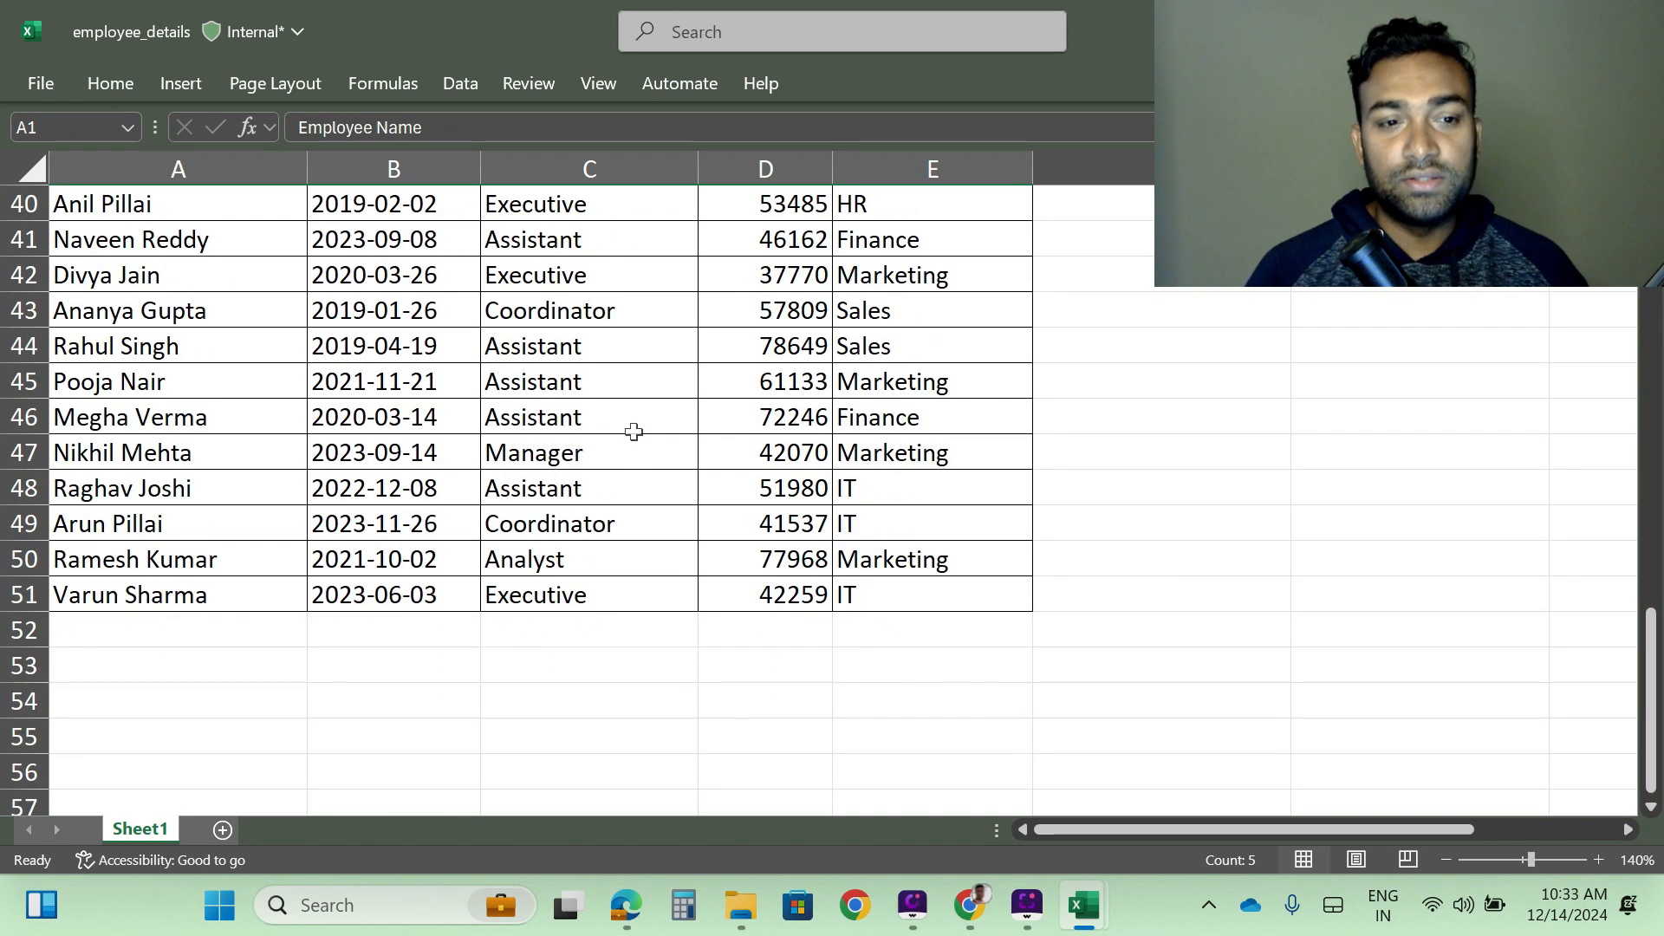
scroll(627, 512, "up", 6)
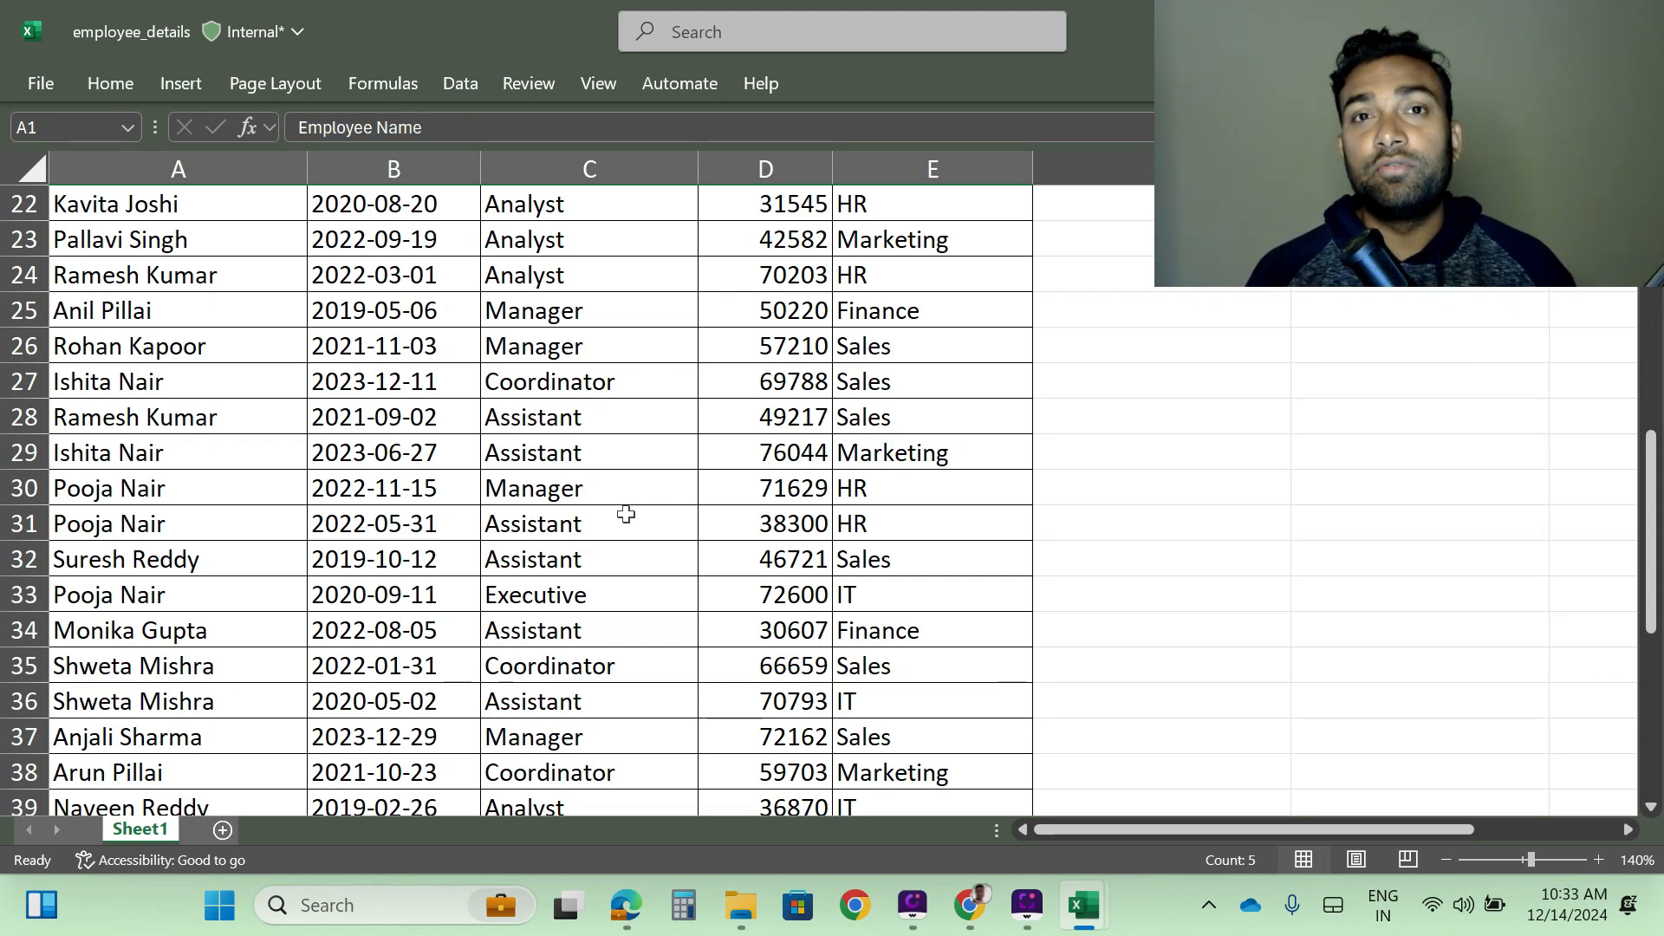
scroll(606, 598, "up", 7)
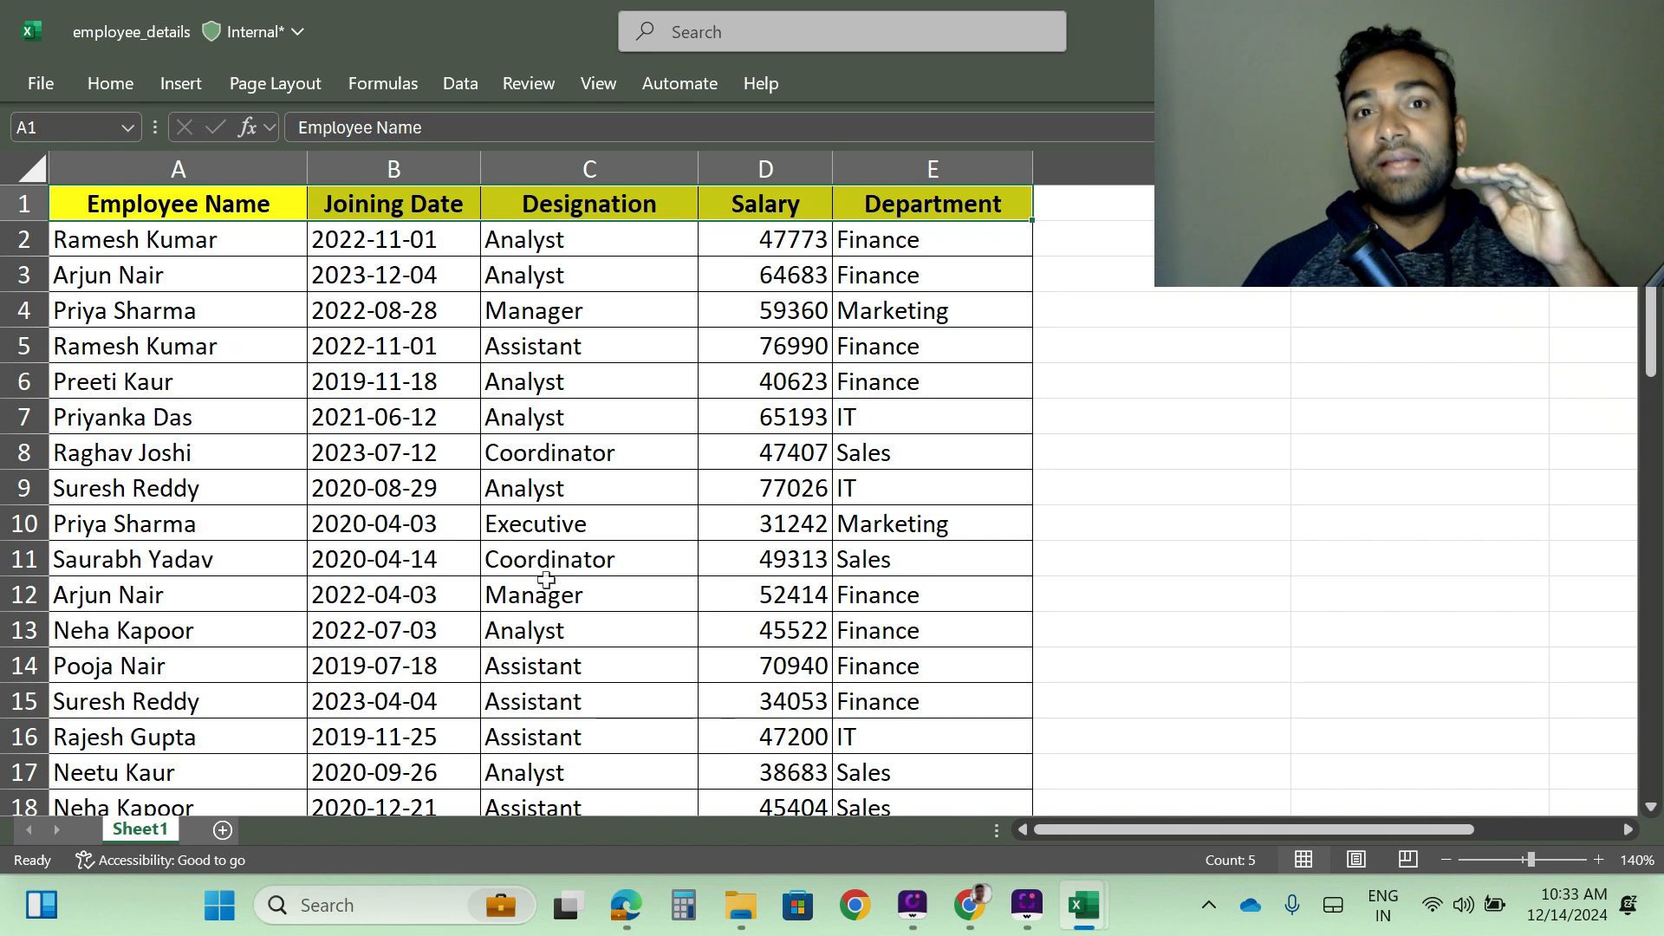
left_click(184, 254)
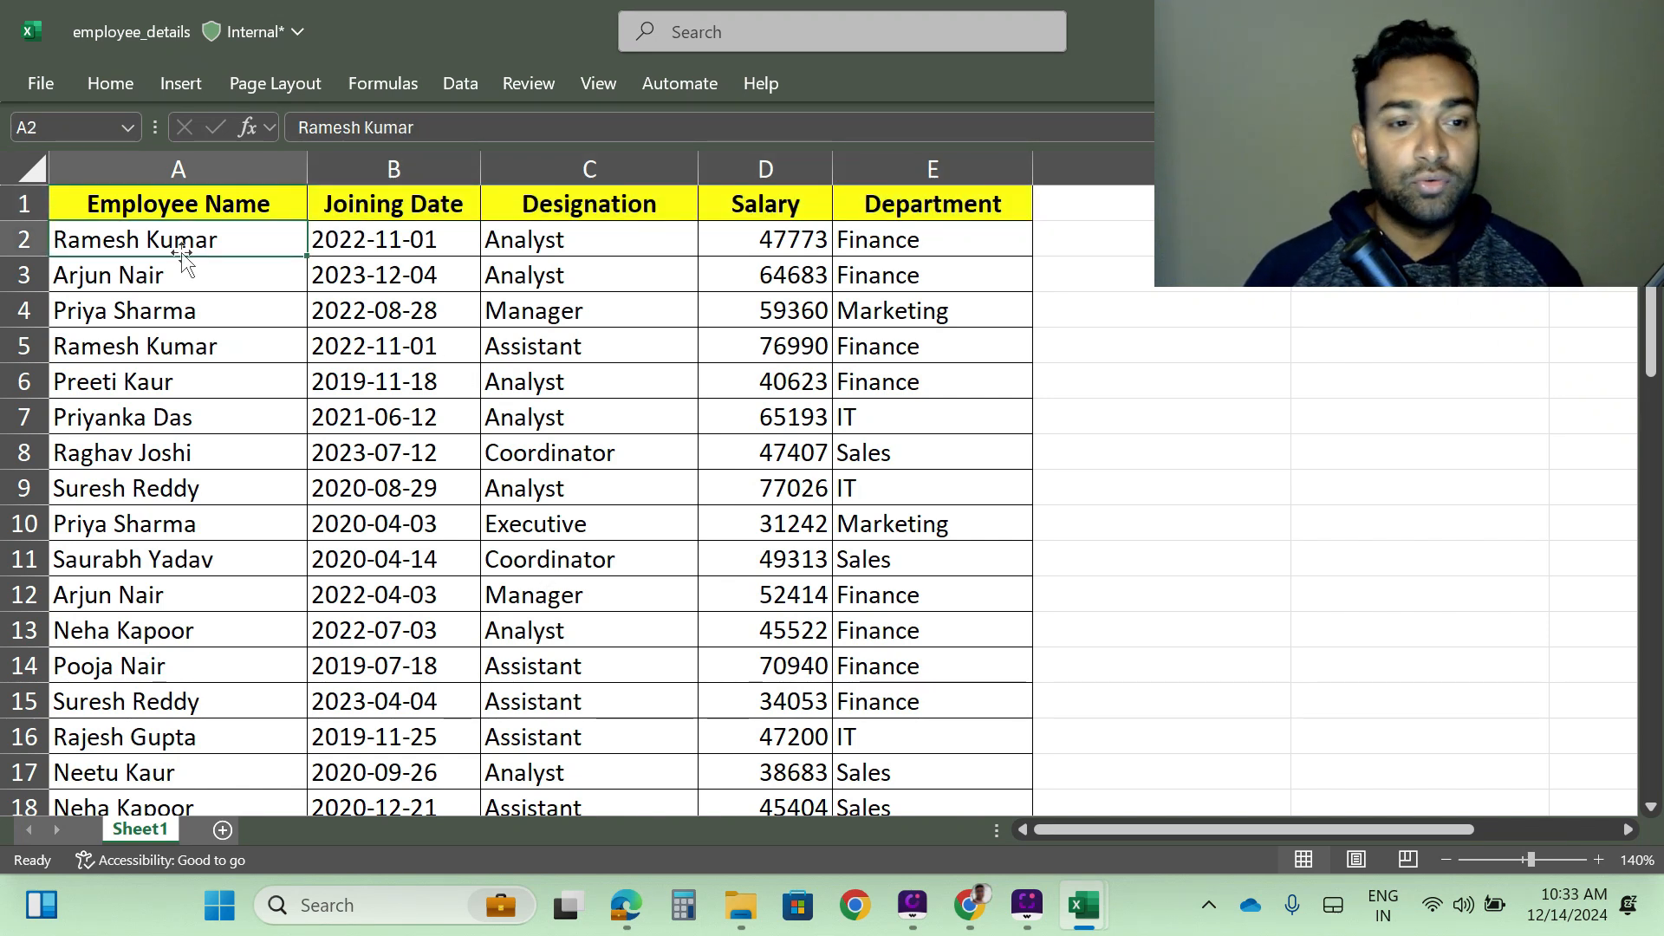
left_click(29, 201)
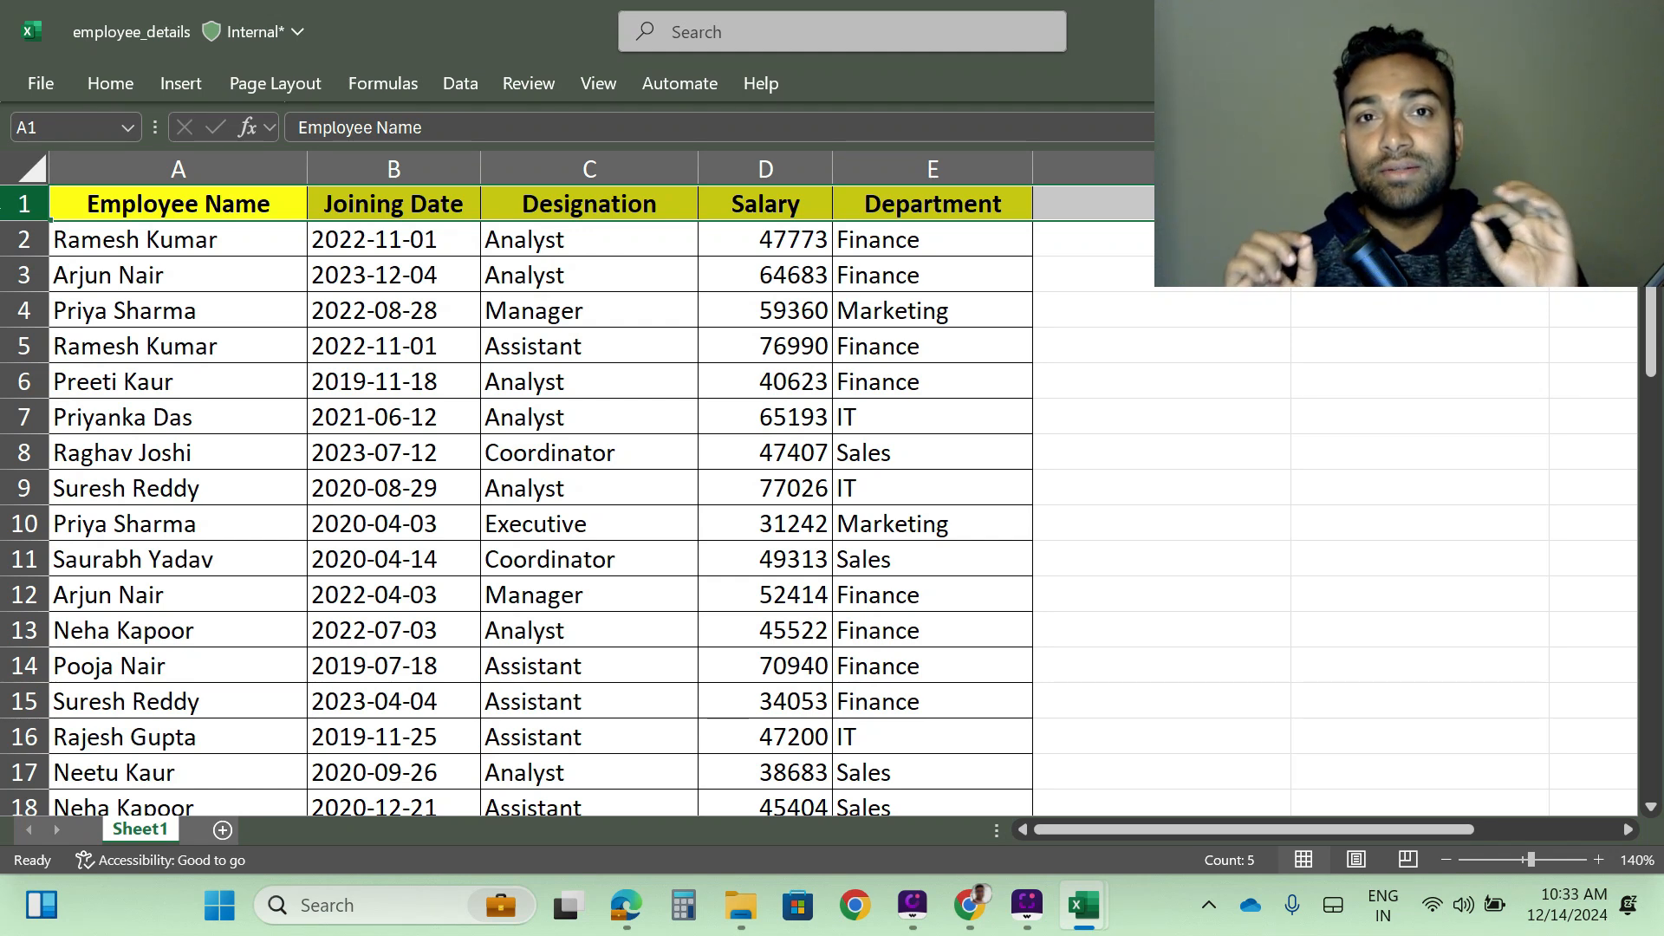
left_click(169, 316)
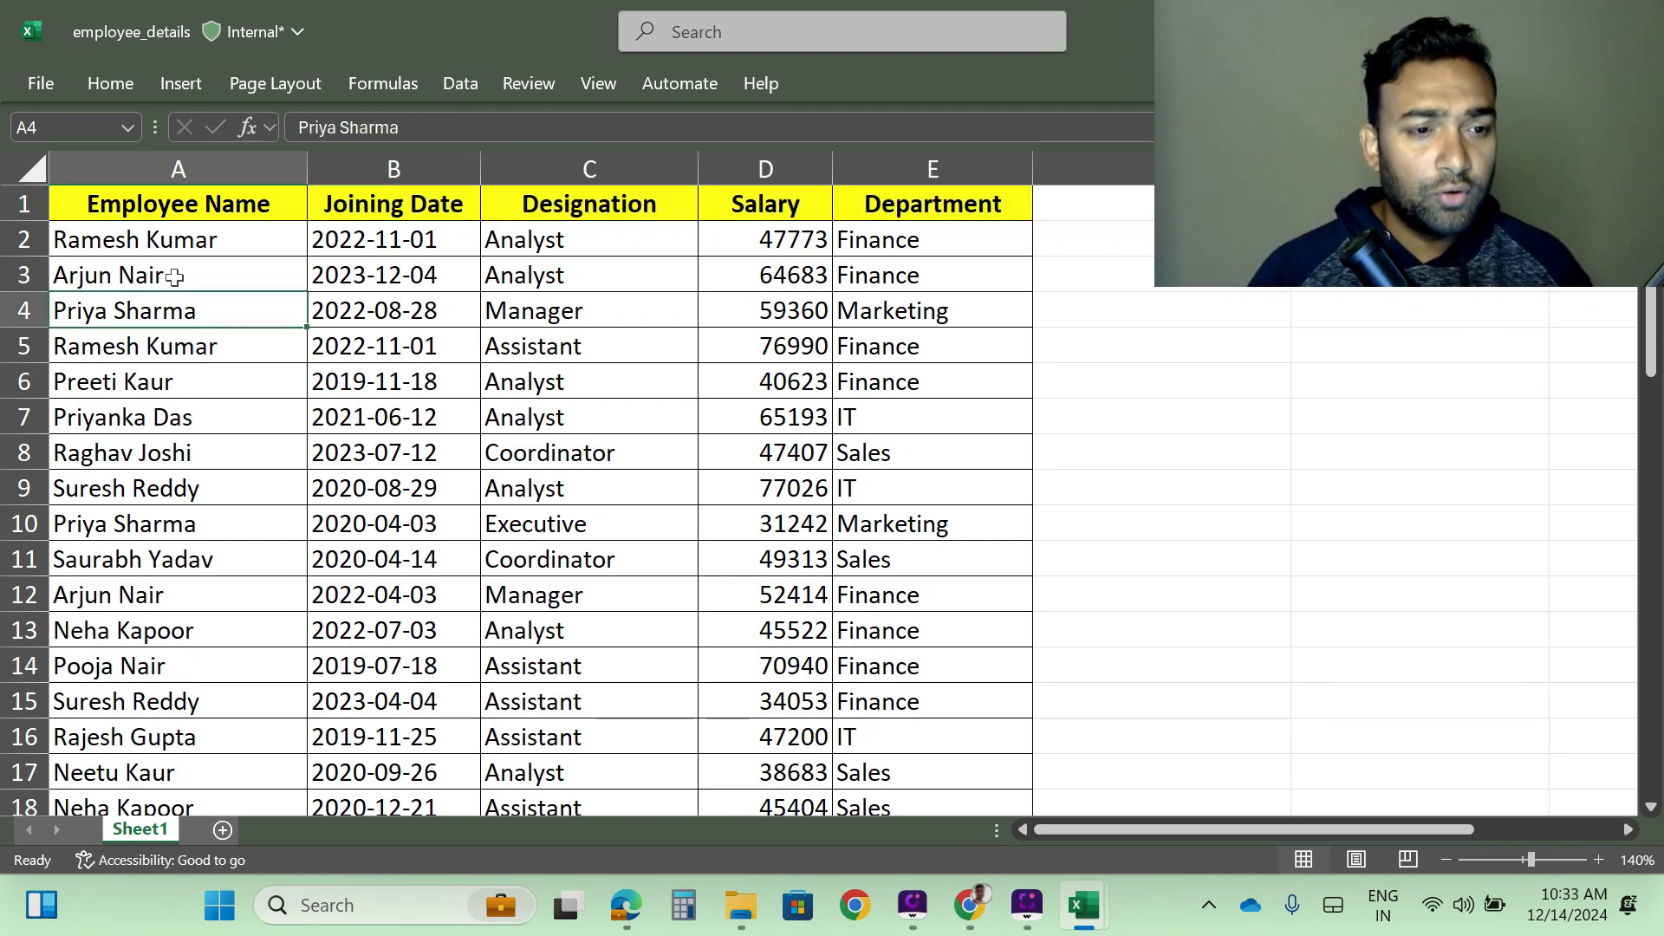
left_click(22, 204)
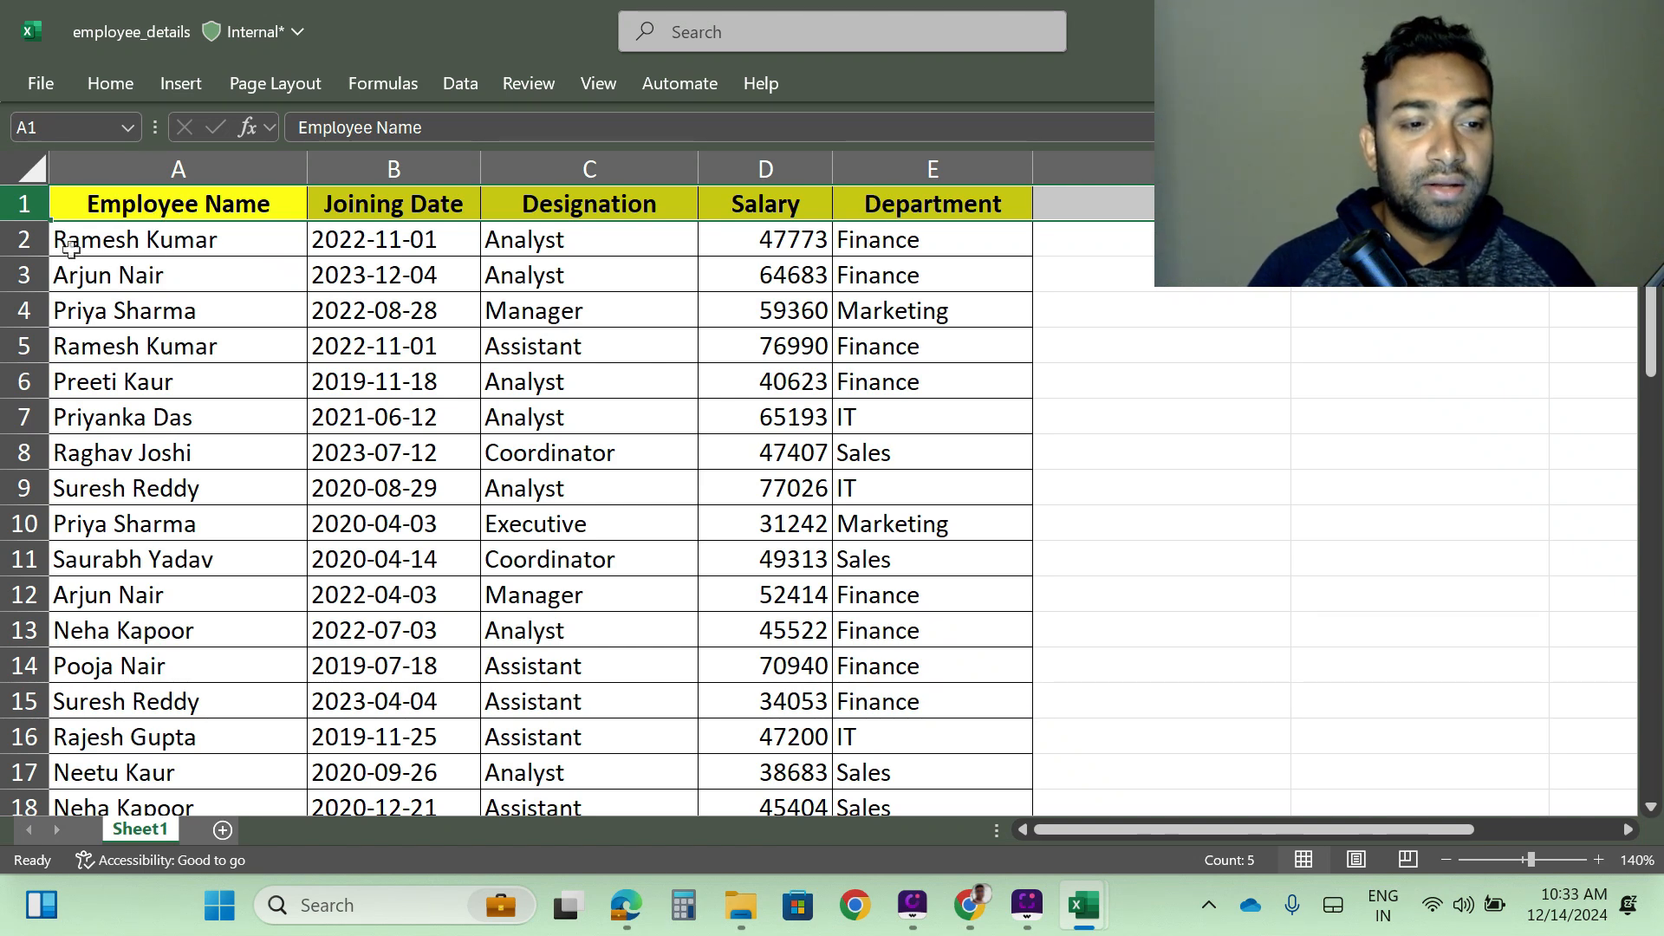
left_click(163, 241)
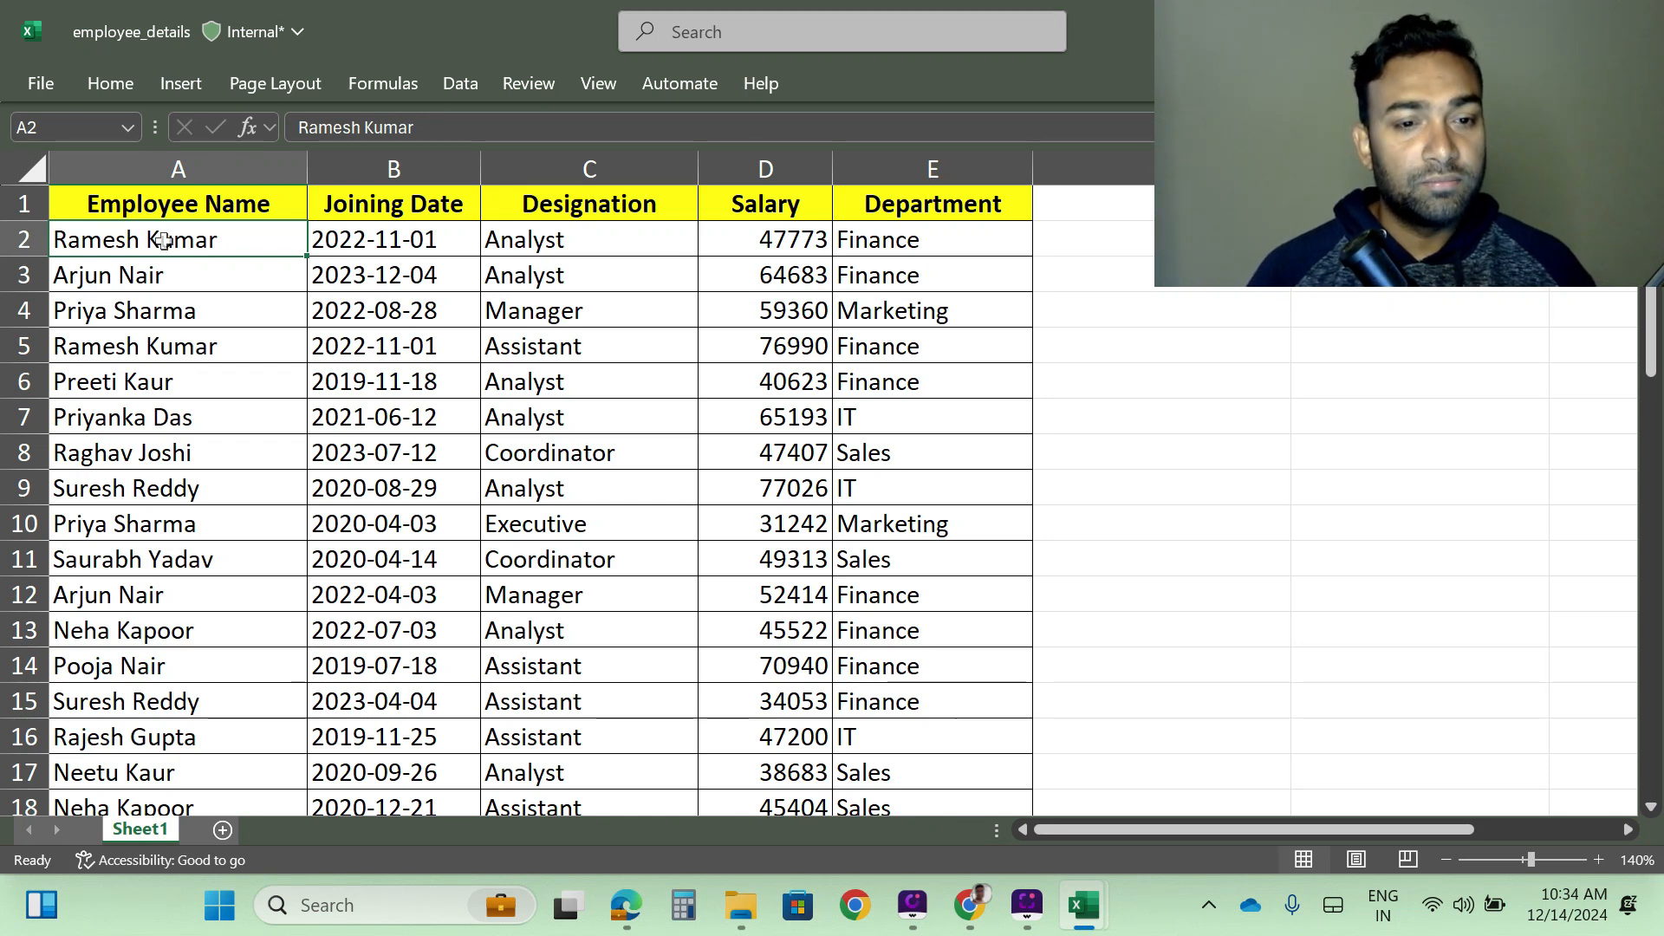
- Freeze the header row in place by applying Freeze Panes with the whole of row 2 selected
left_click(26, 239)
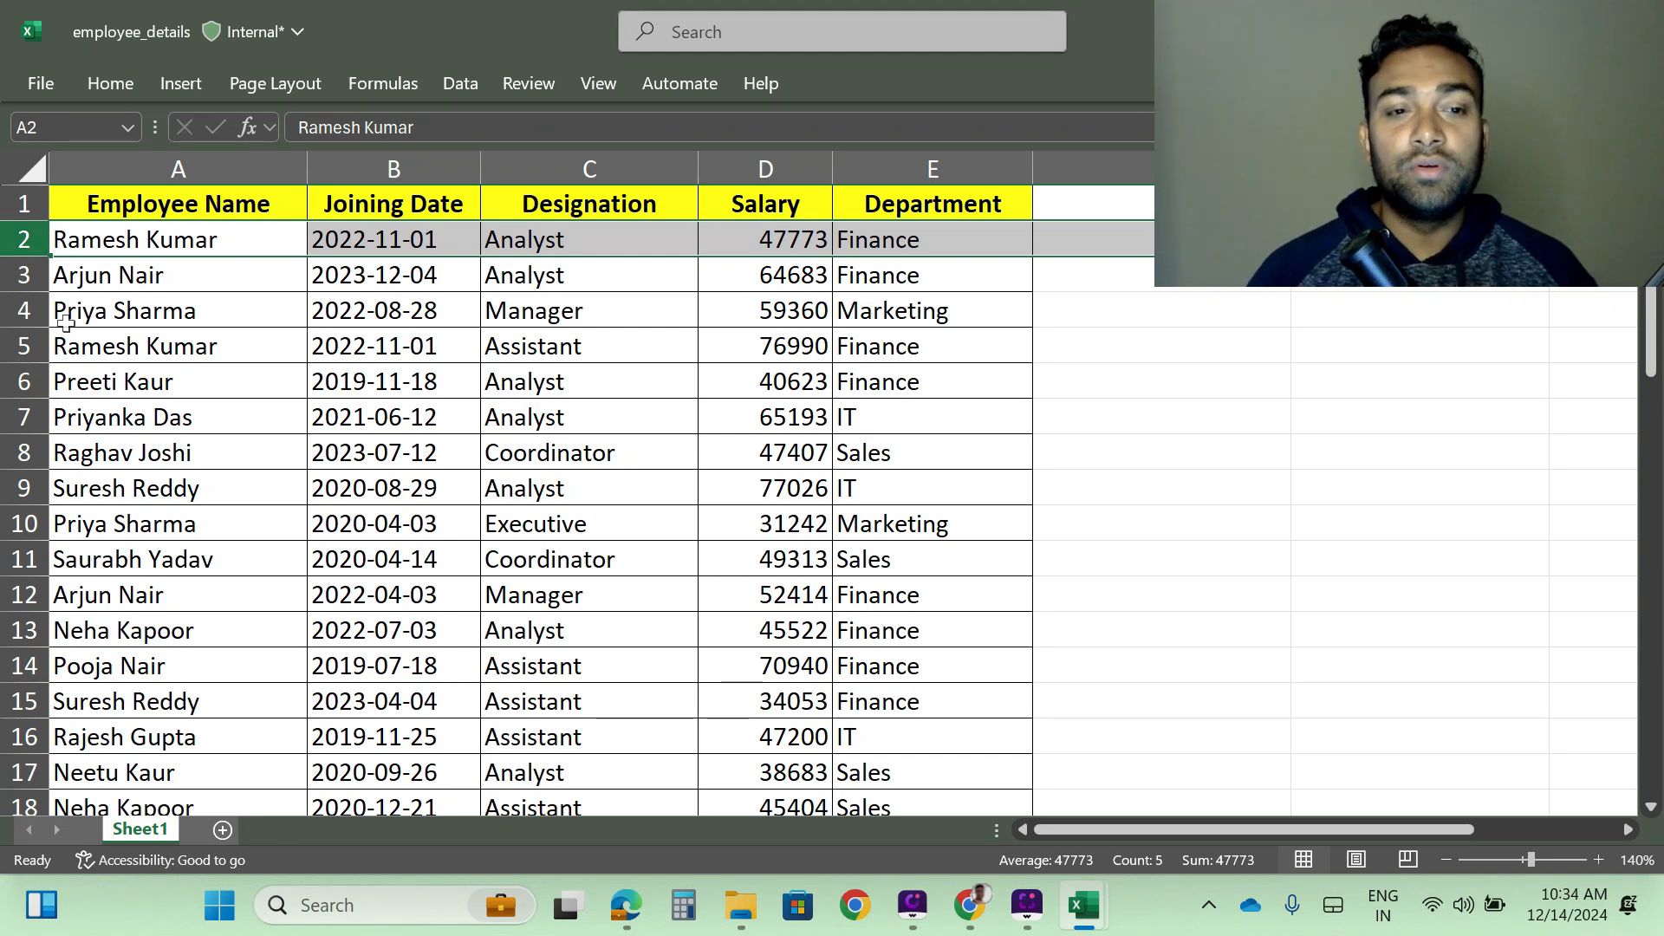
left_click(606, 90)
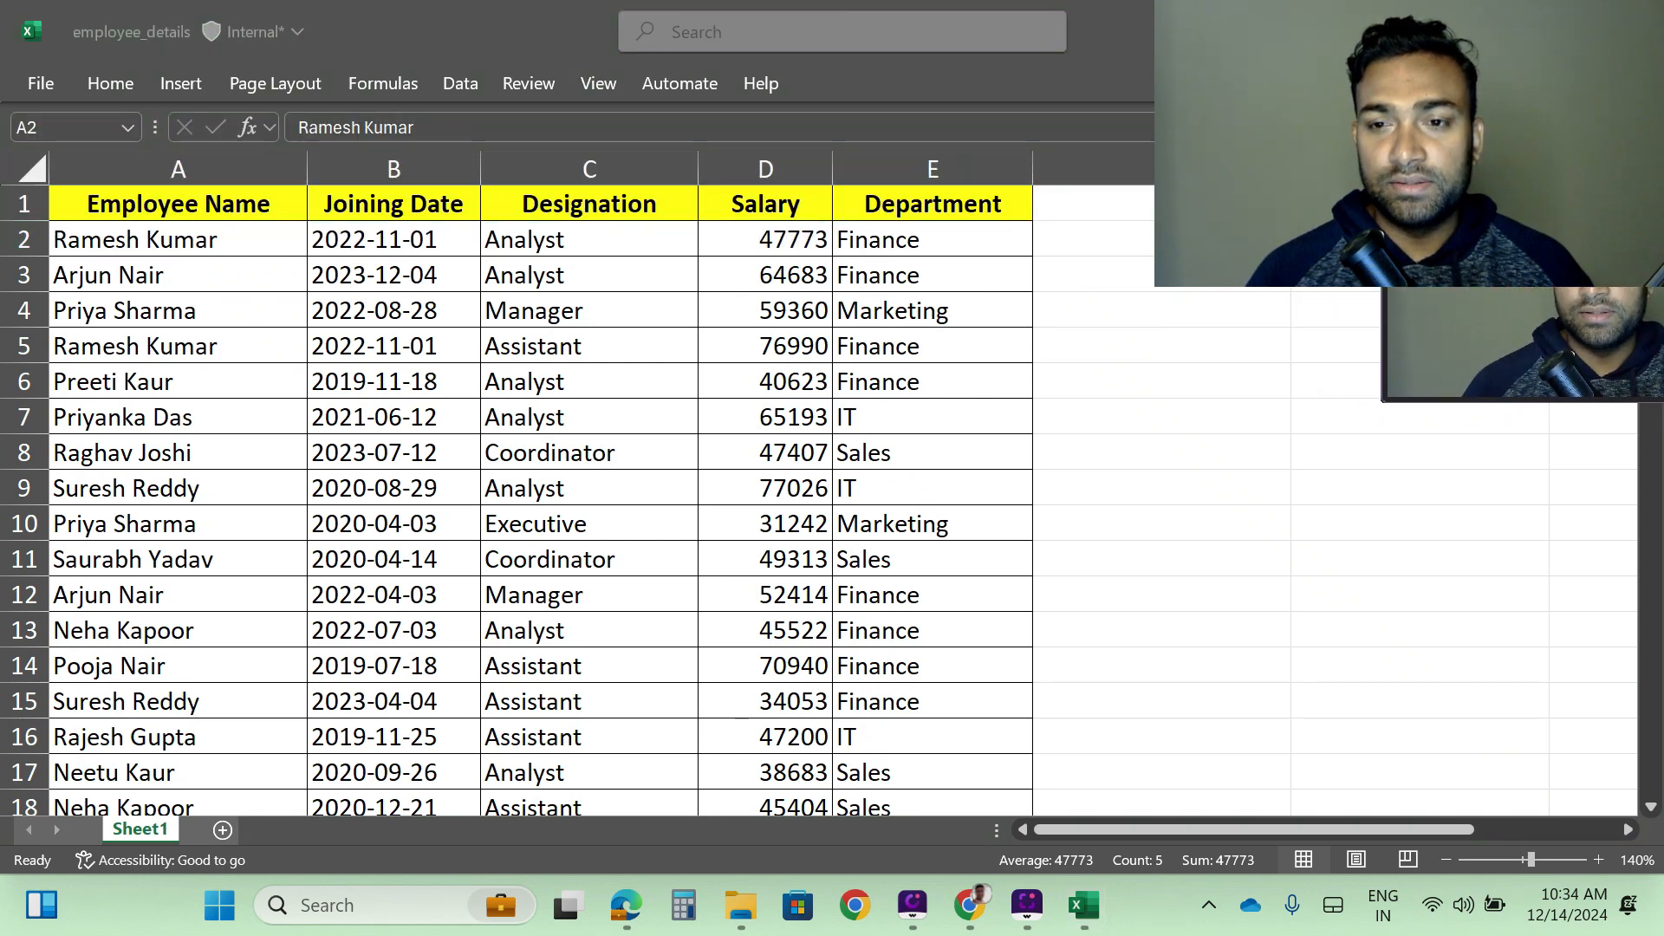
left_click_drag(1525, 173, 1597, 52)
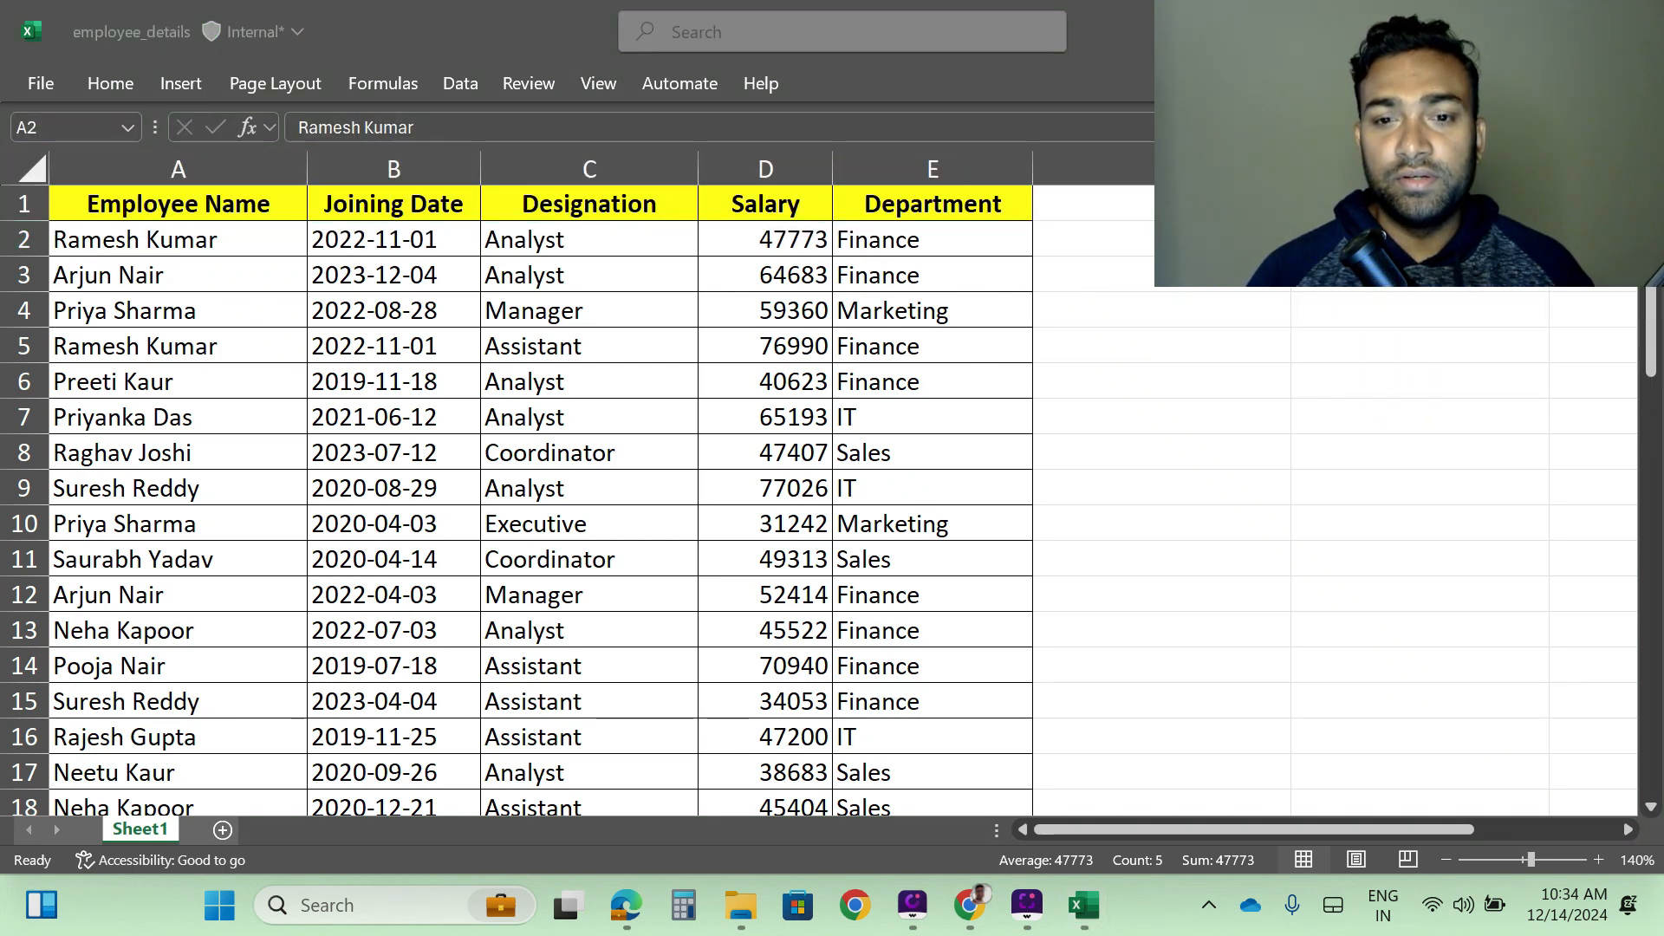
left_click_drag(1557, 7, 1544, 388)
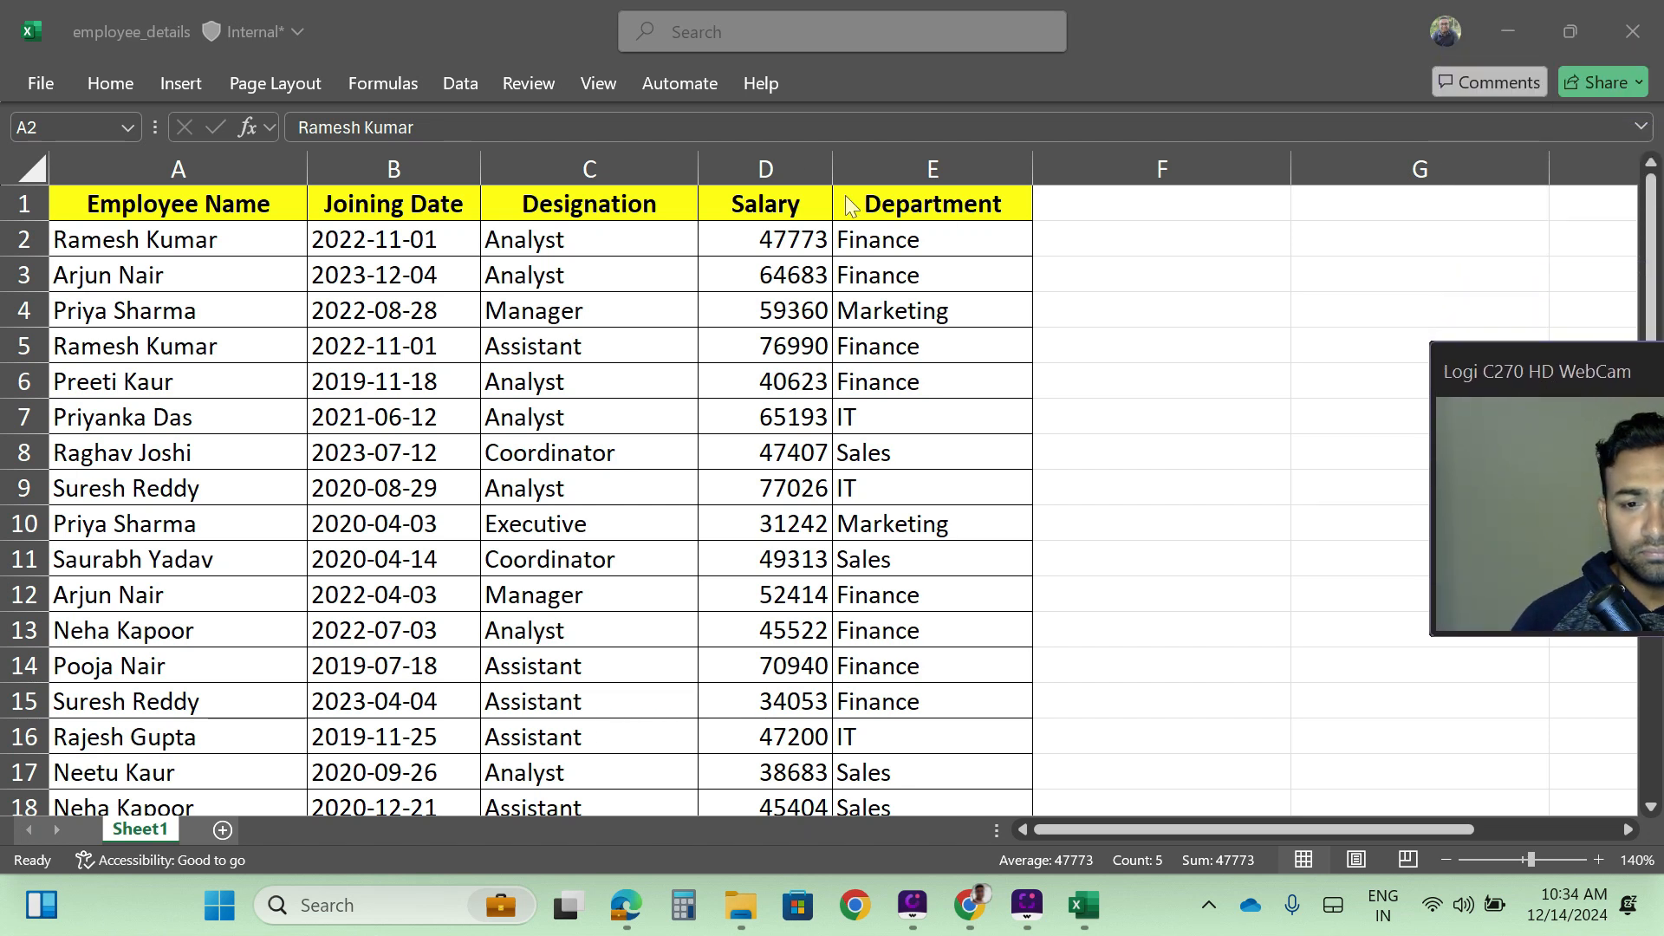
left_click(605, 86)
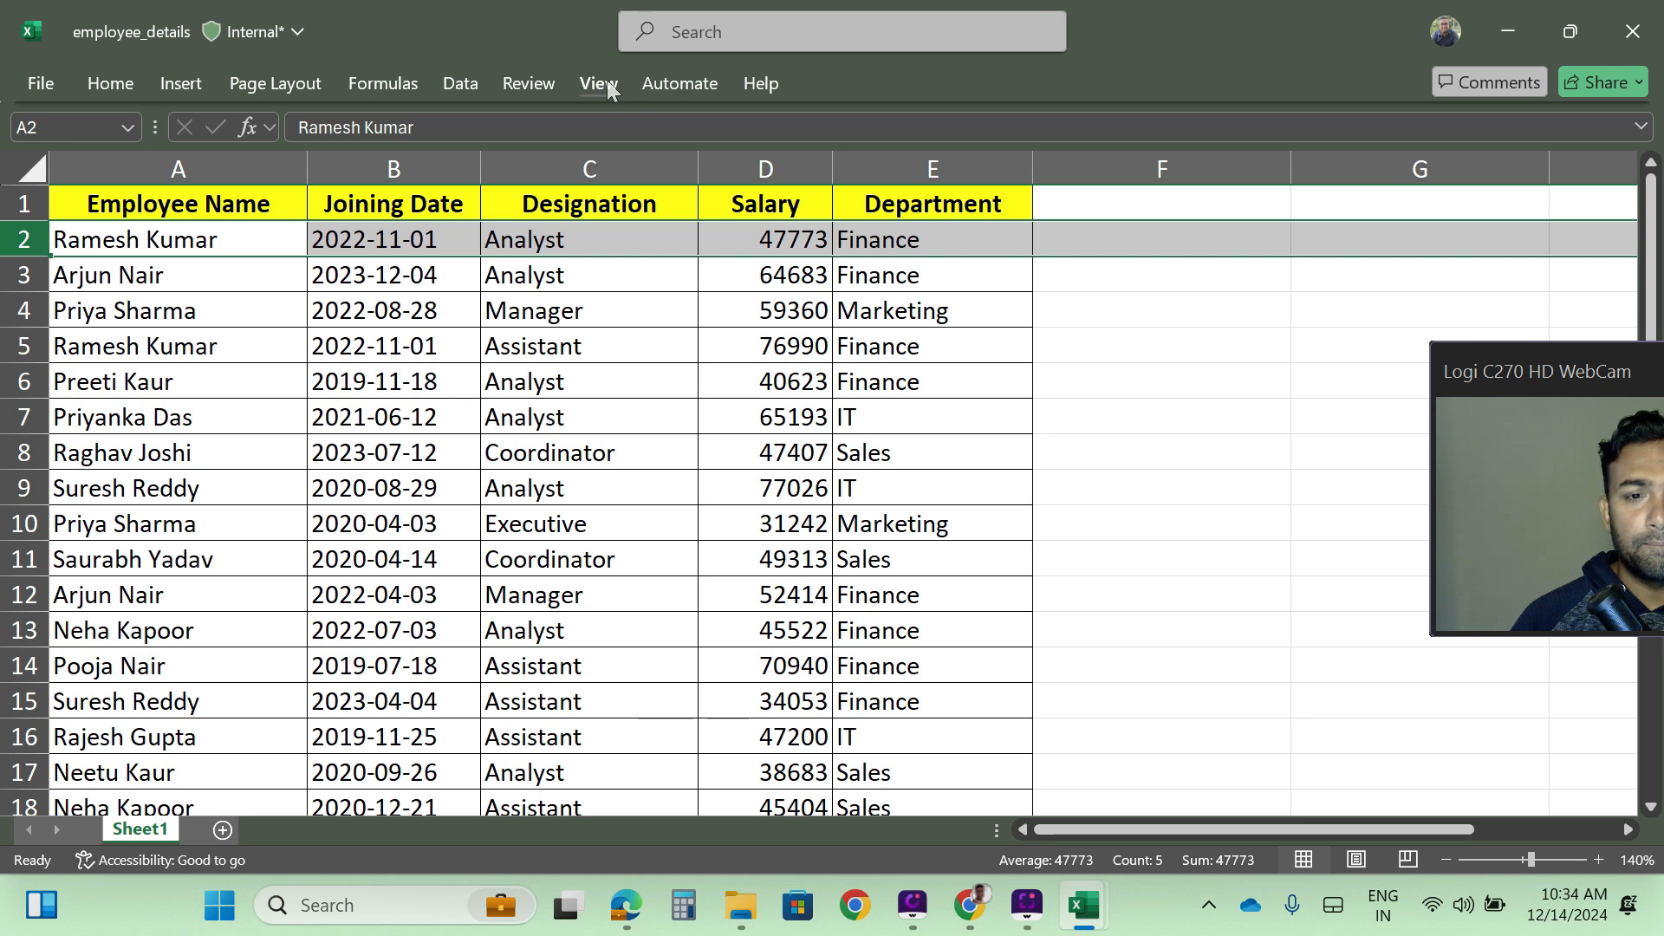
left_click(604, 87)
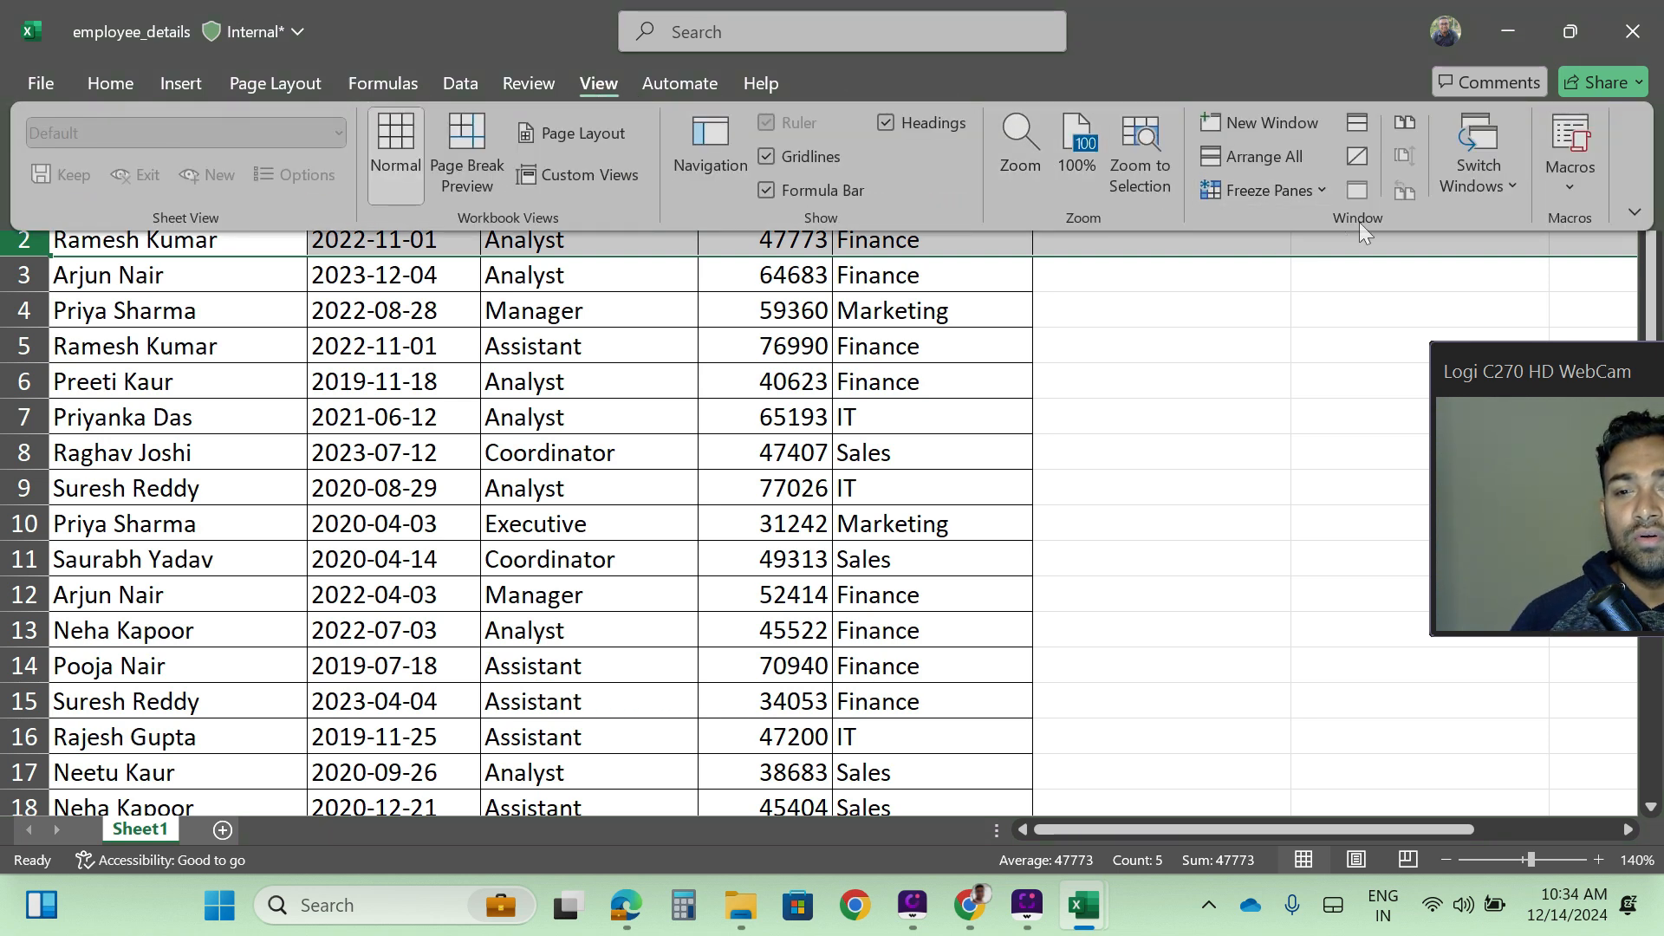
left_click(1322, 190)
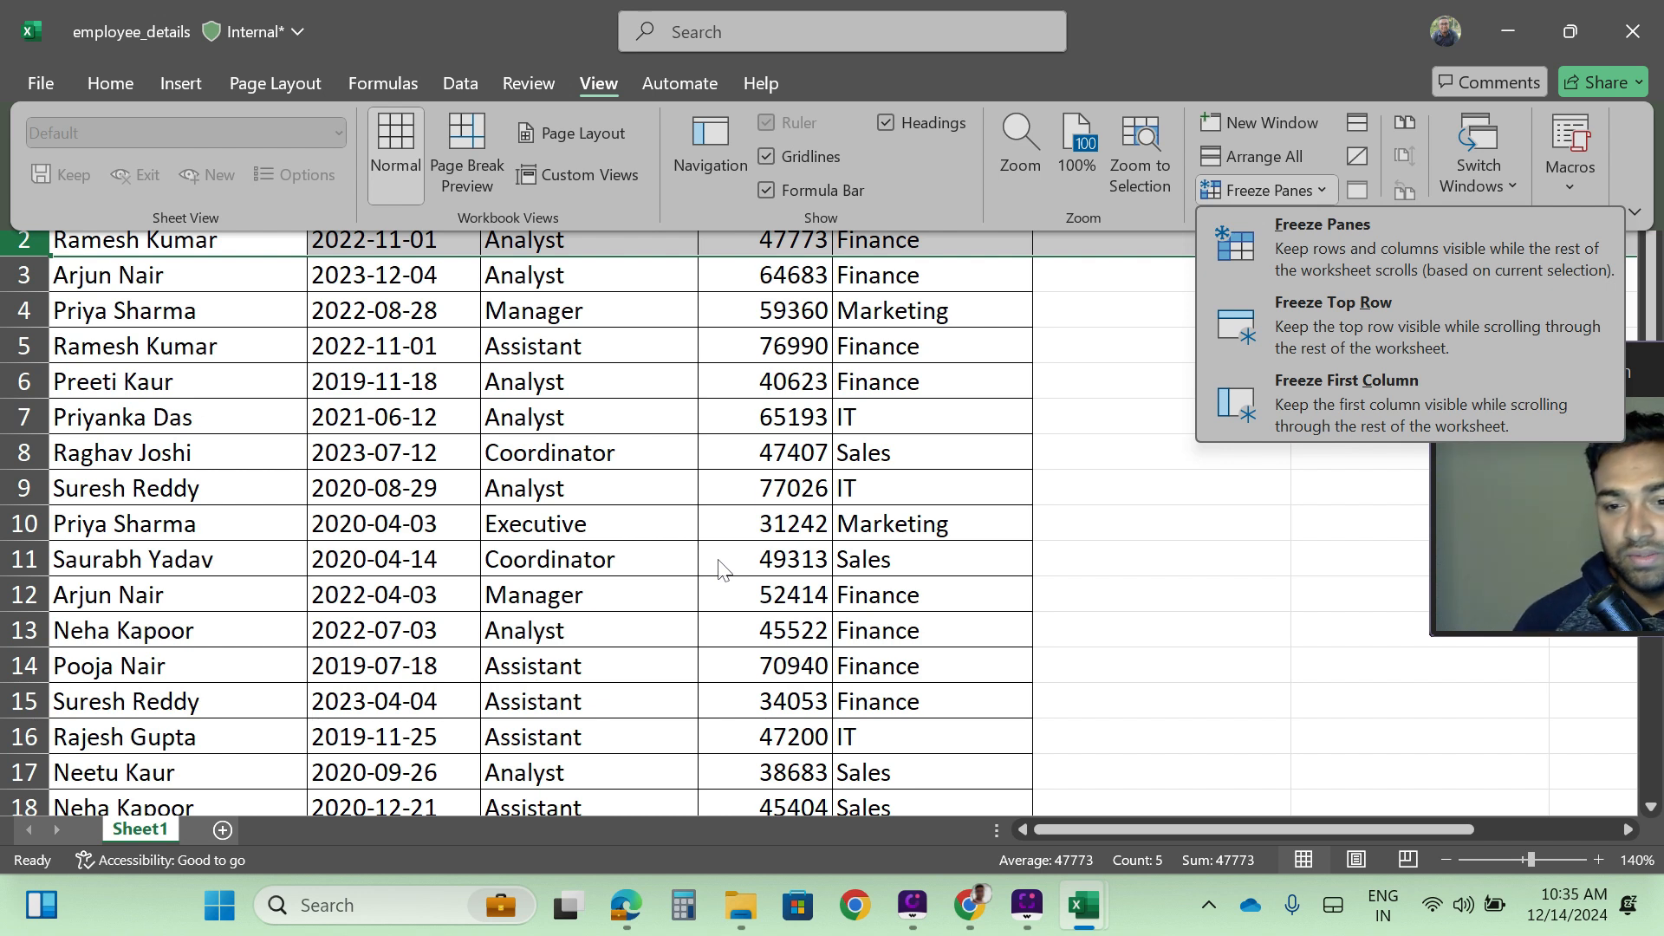
left_click(1313, 237)
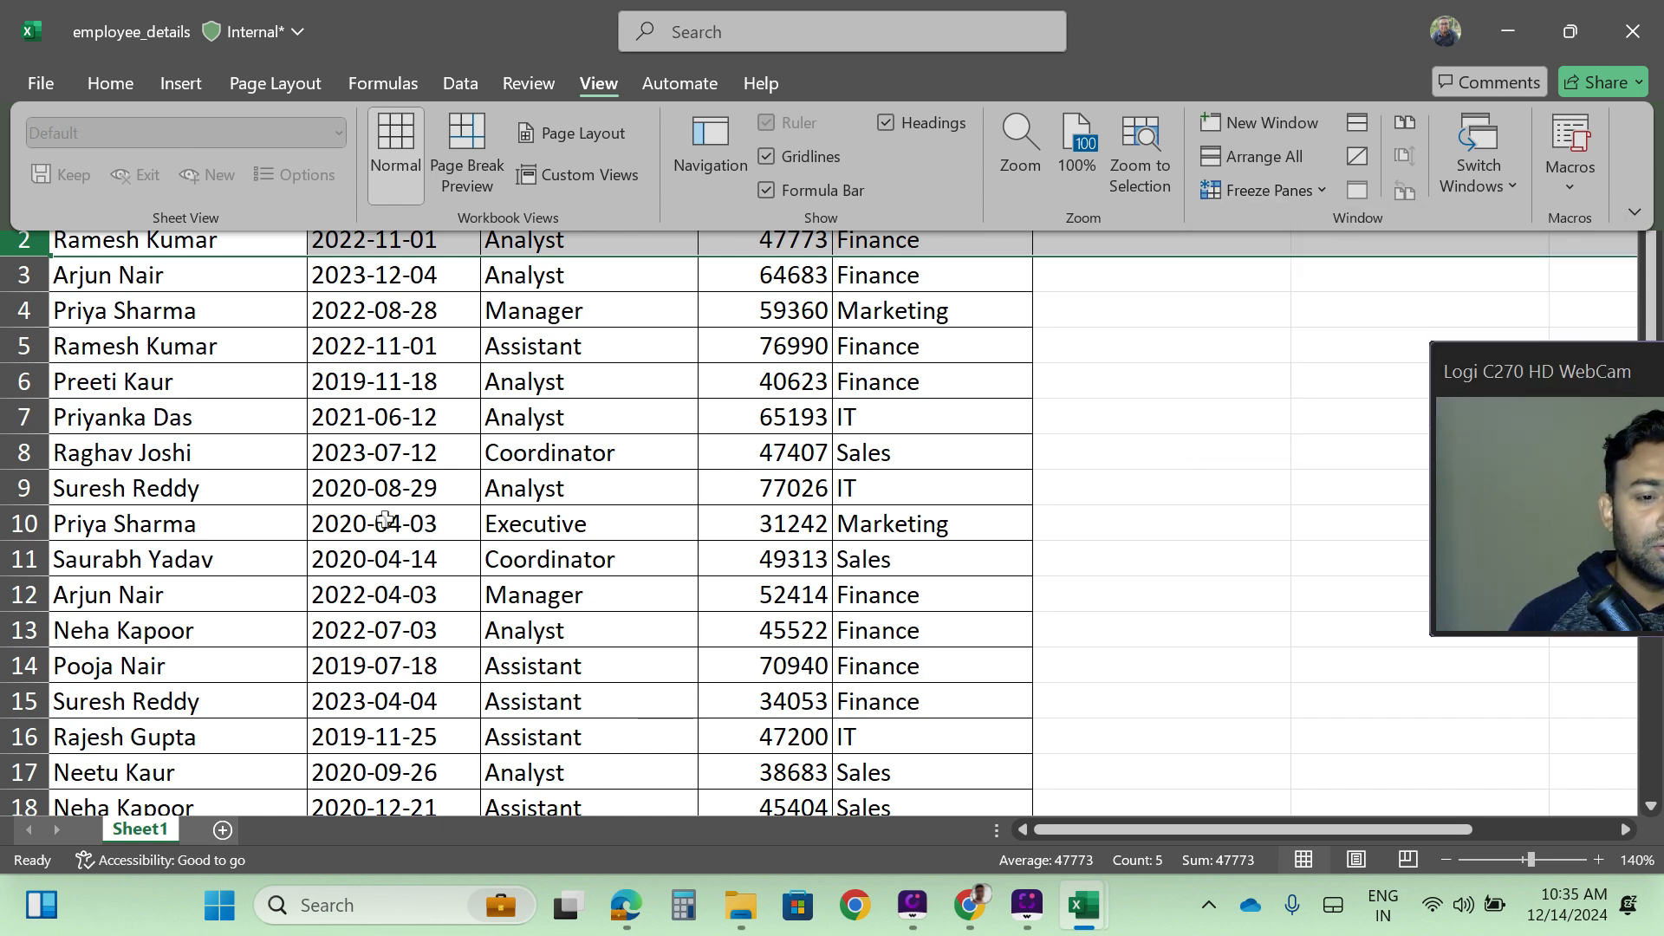
left_click(463, 457)
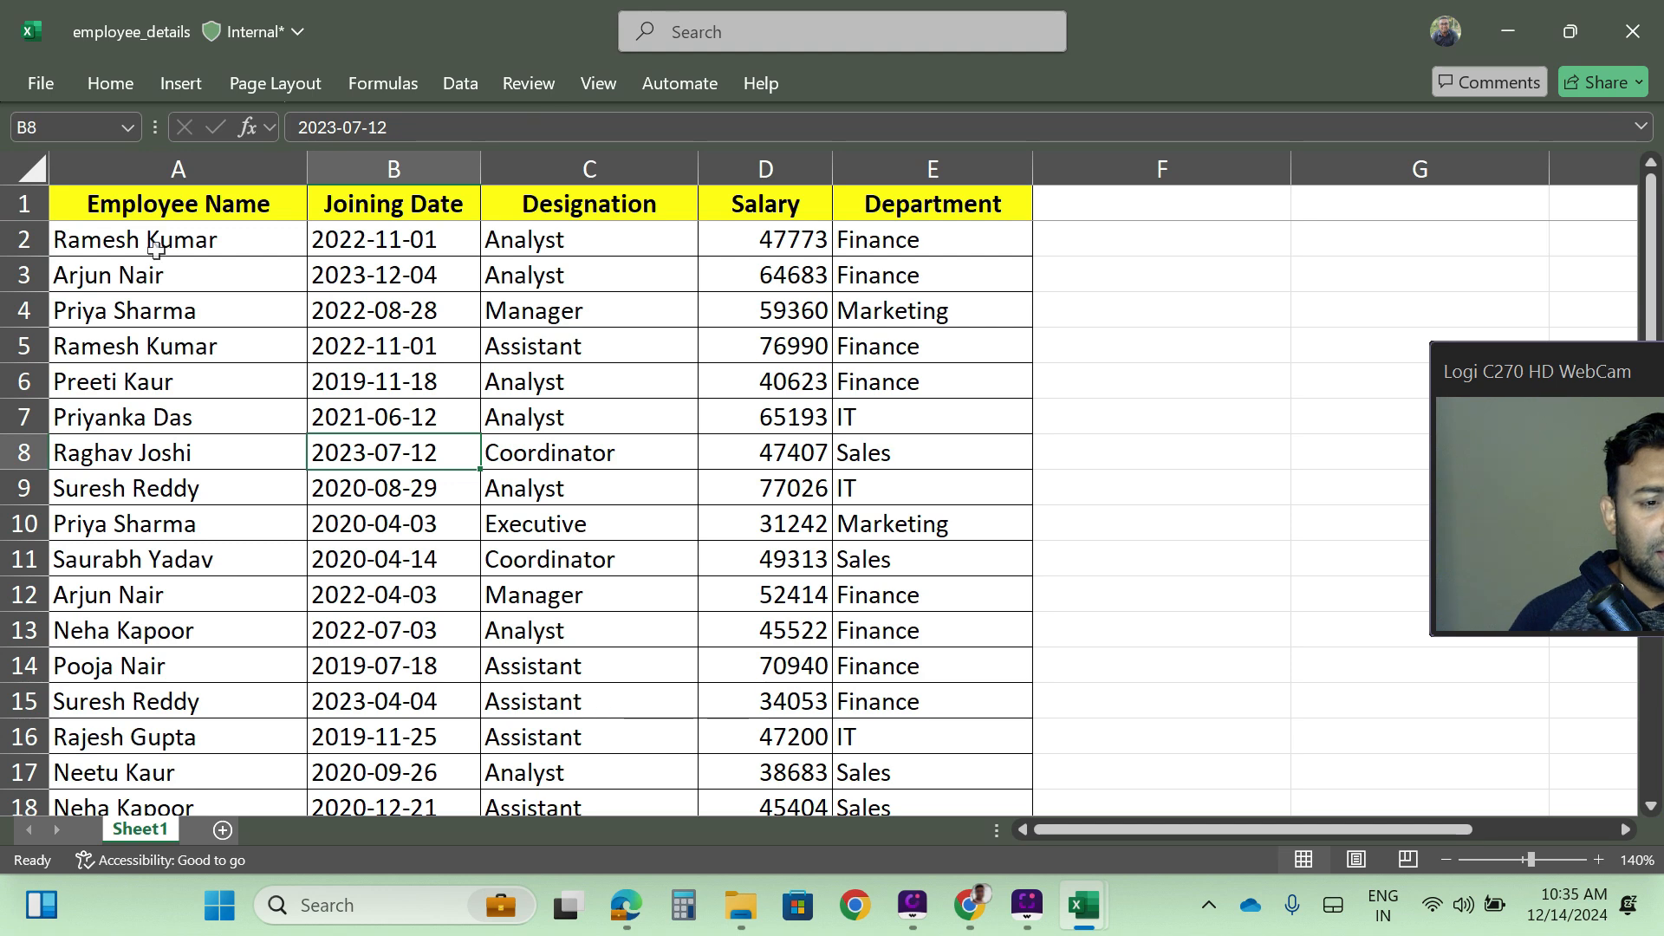
- Check the frozen header row while moving past the last record and back to the start of the table
scroll(512, 455, "down", 20)
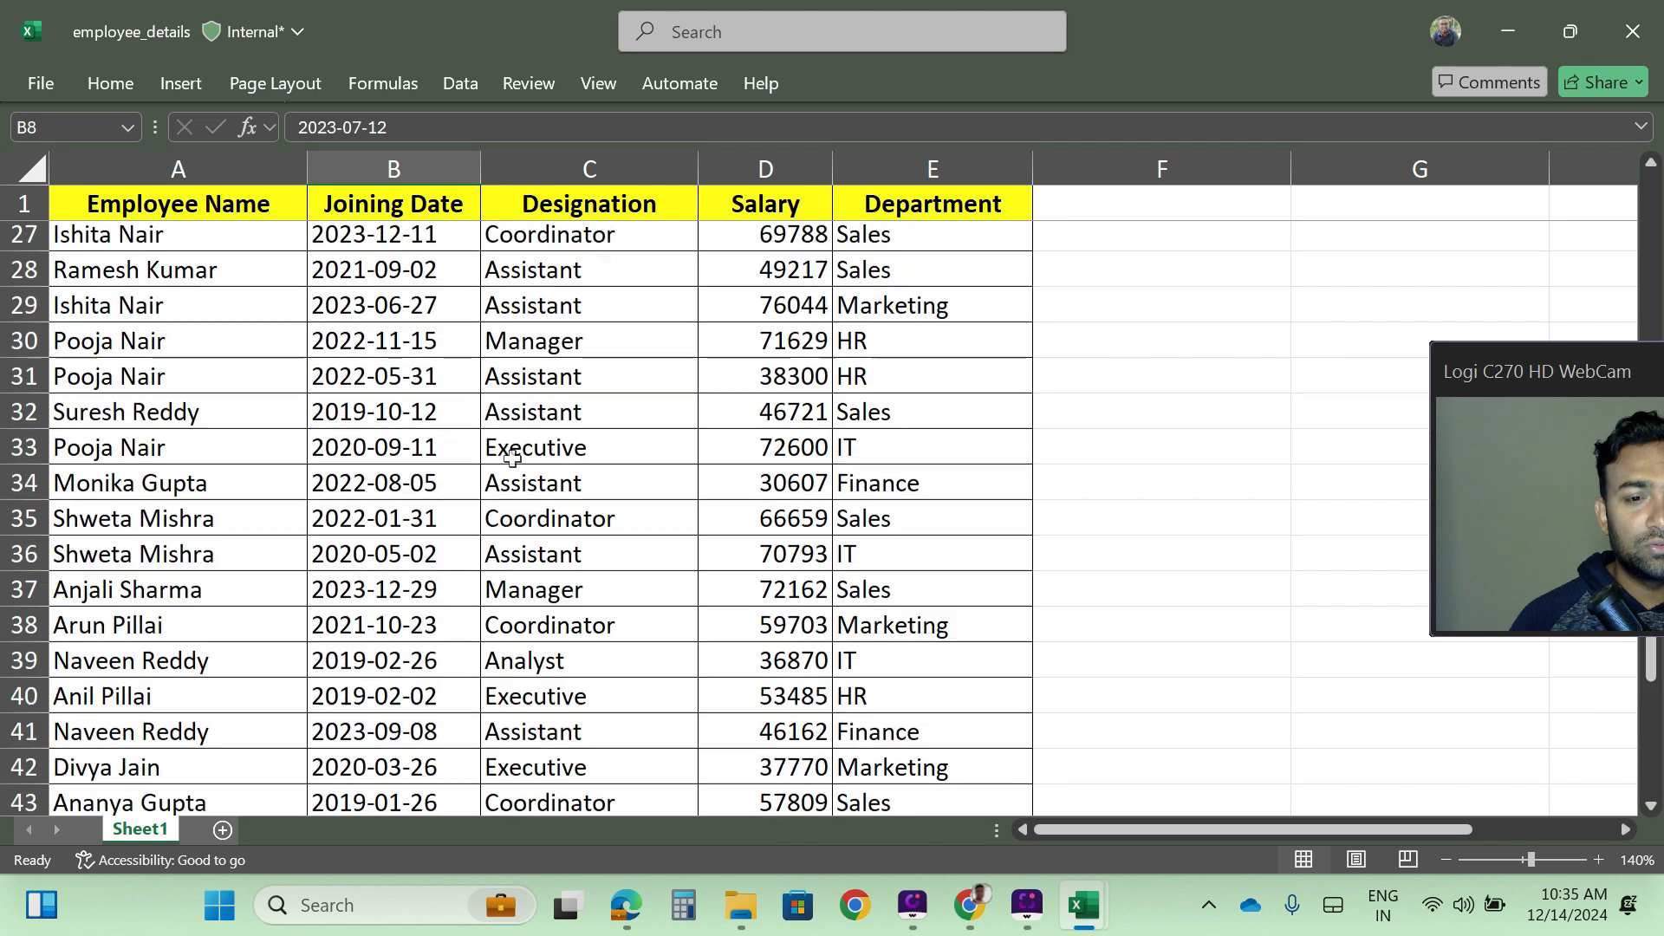
scroll(512, 460, "down", 20)
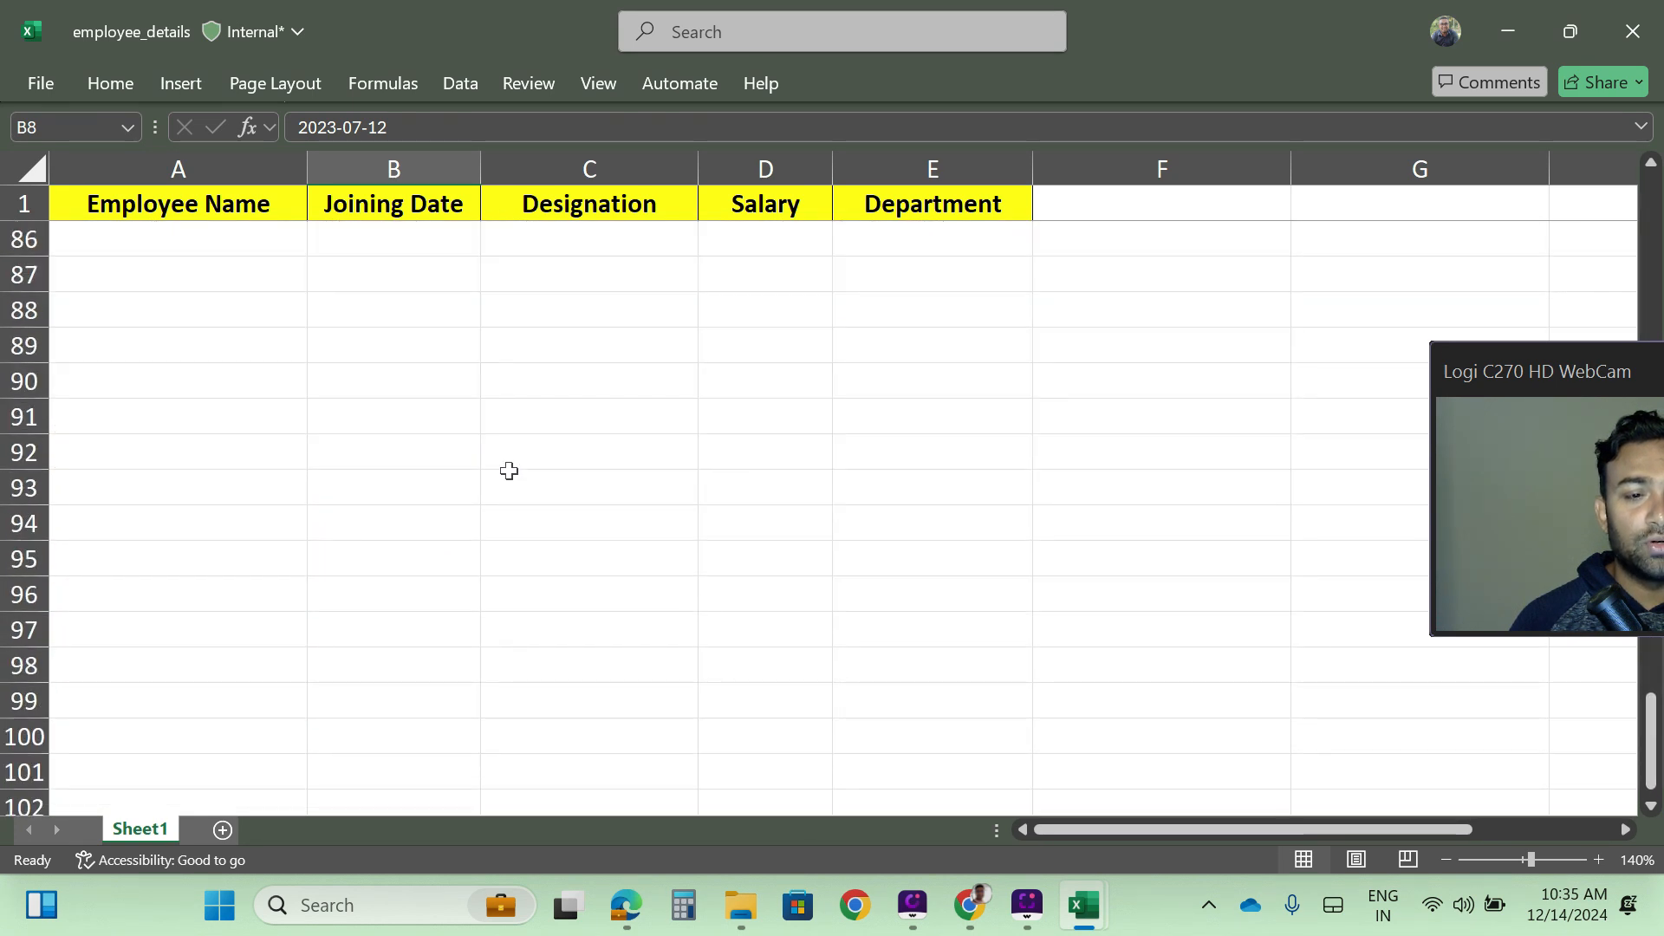
scroll(499, 490, "up", 6)
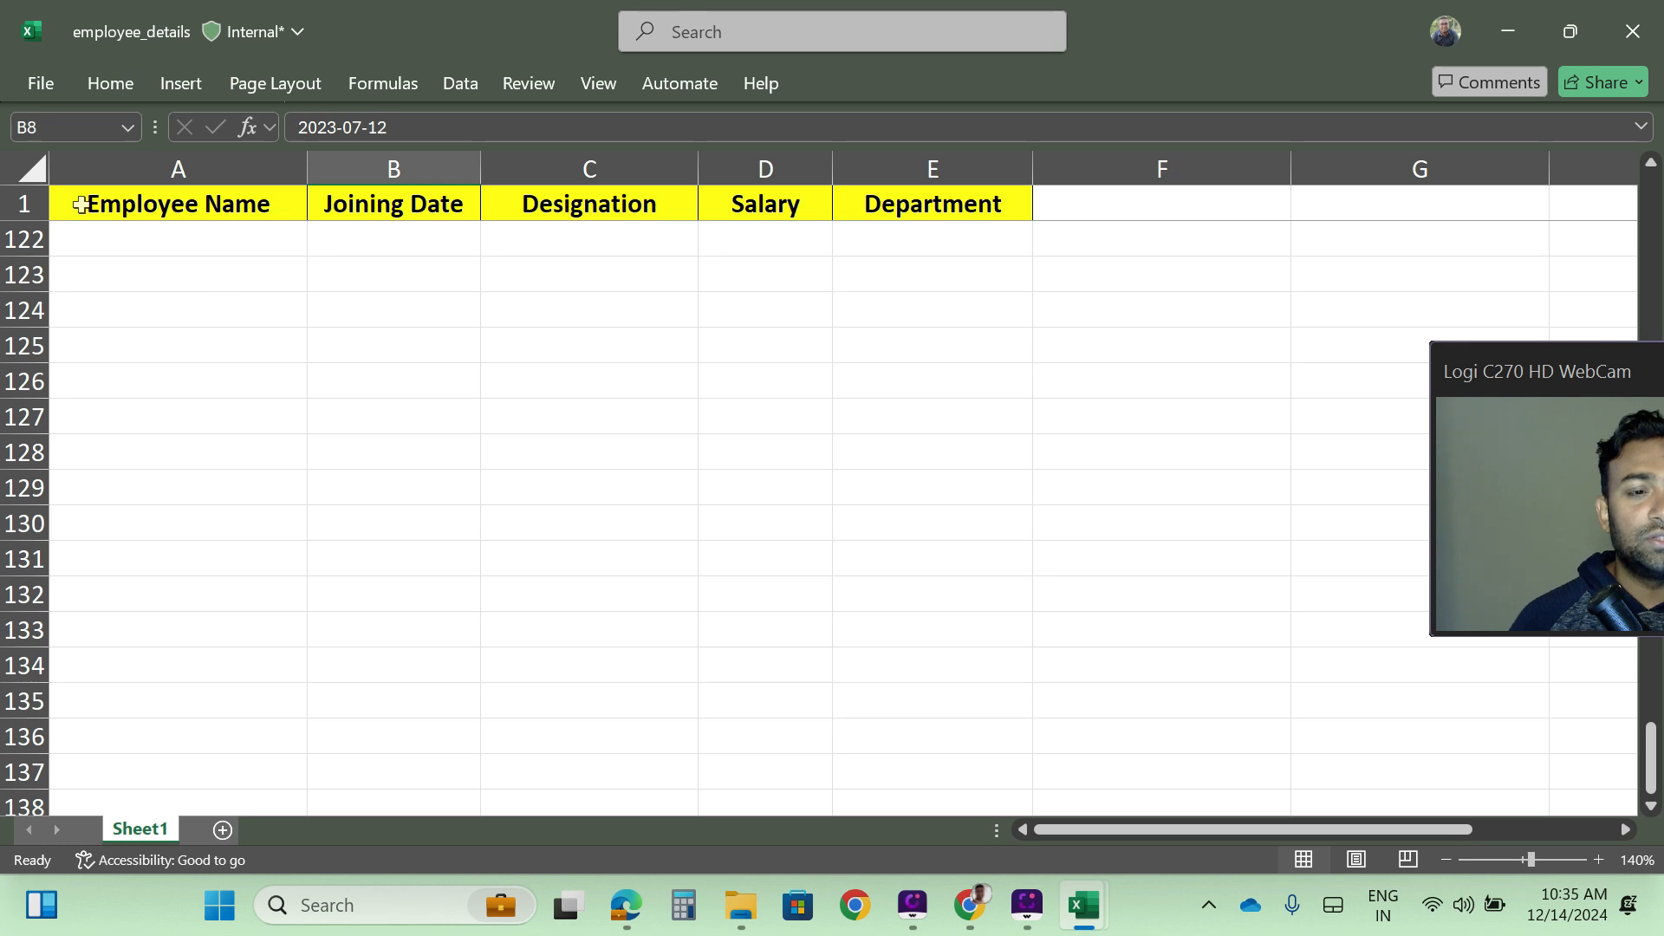
left_click(9, 205)
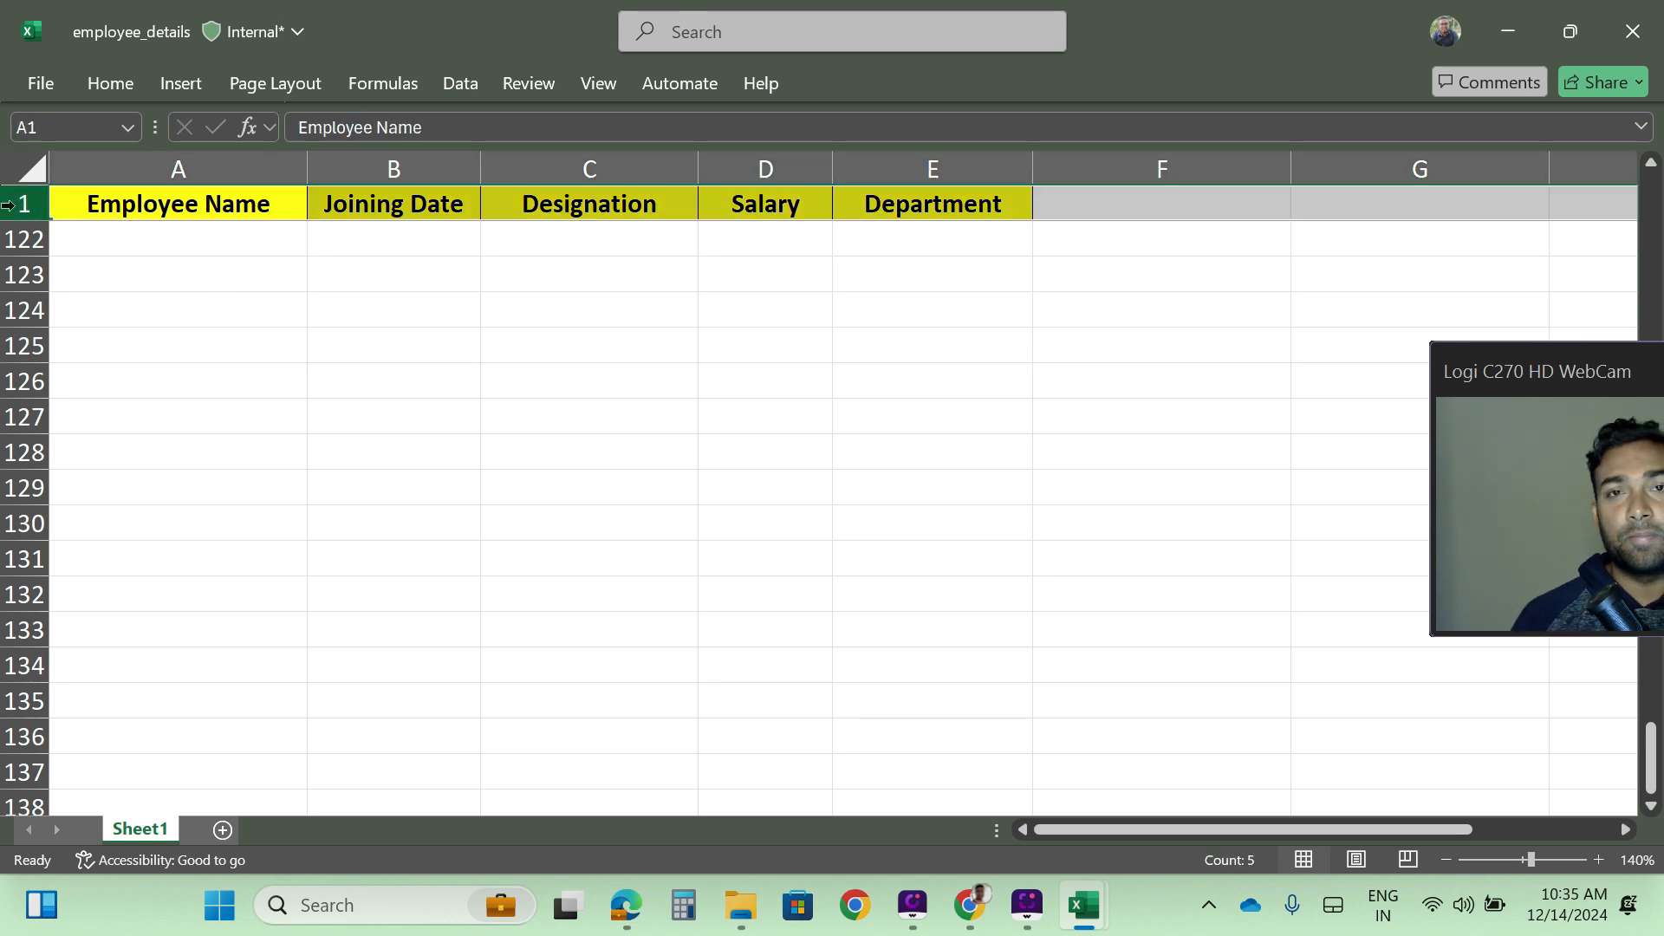
scroll(471, 506, "up", 9)
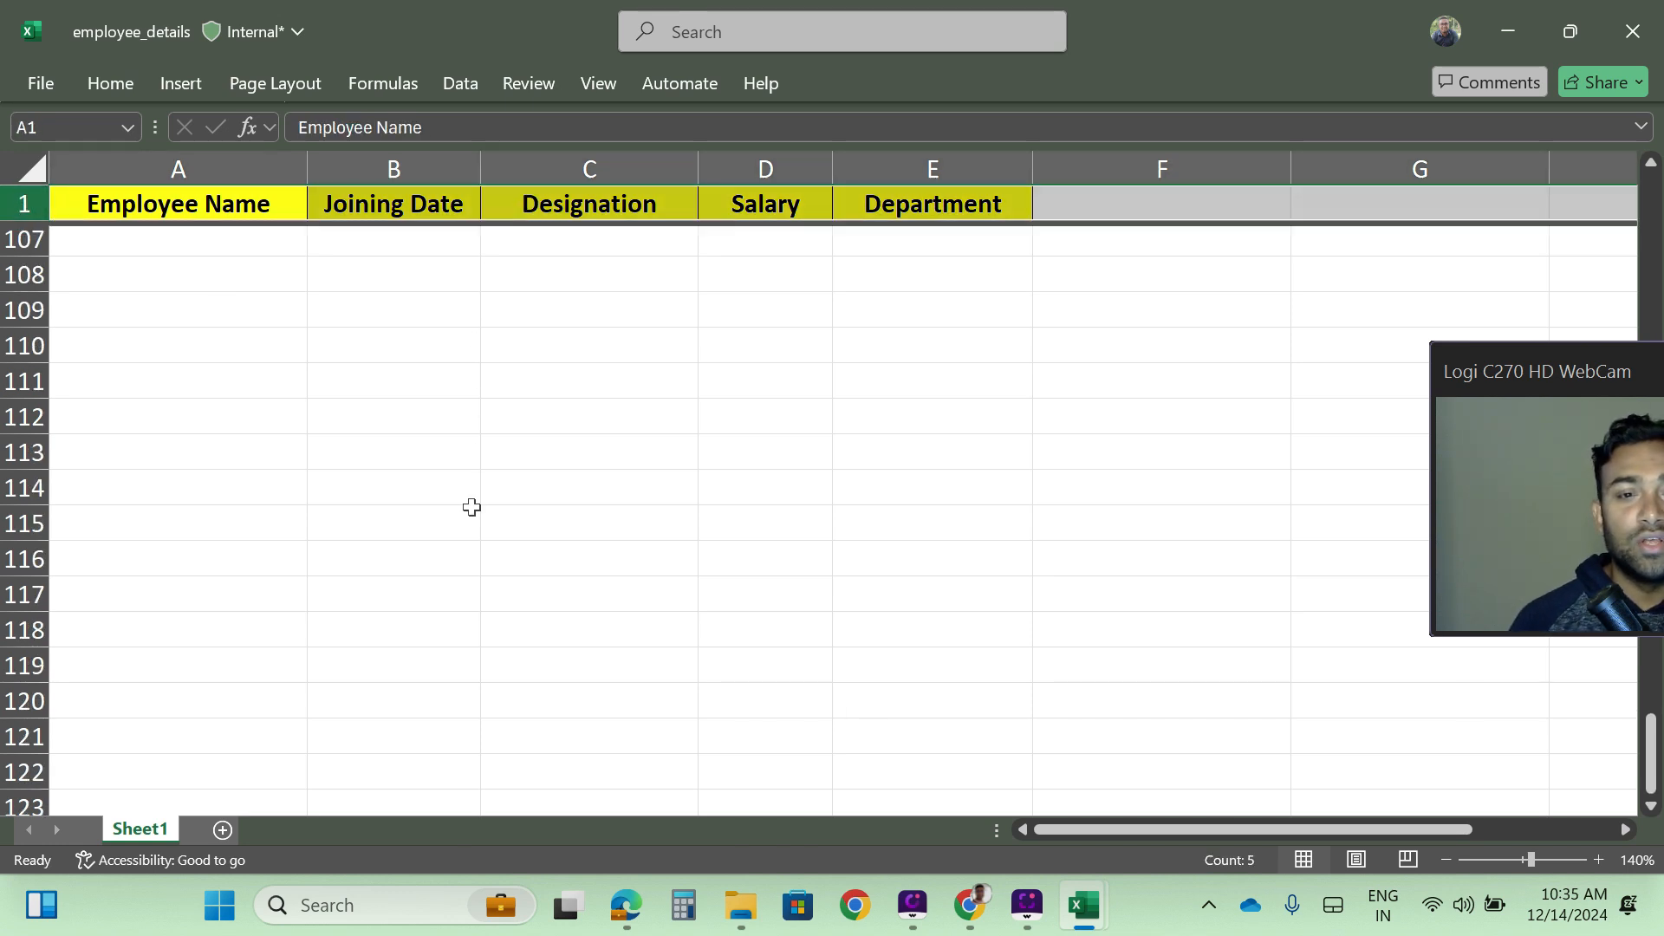
scroll(472, 507, "up", 16)
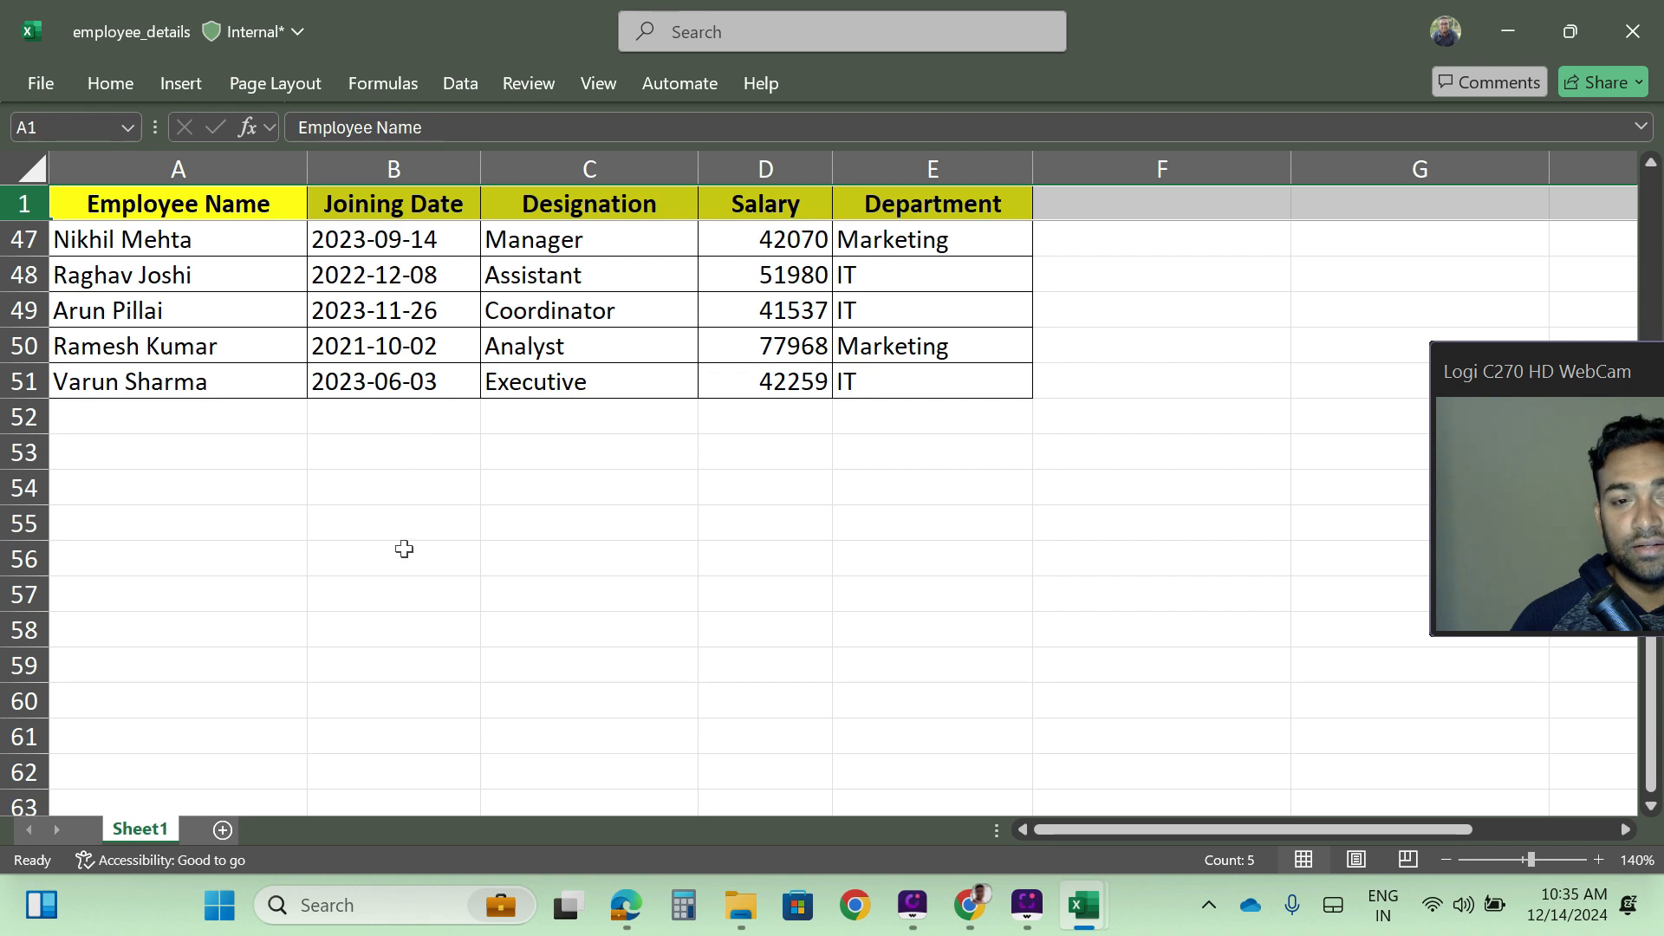
scroll(401, 549, "up", 15)
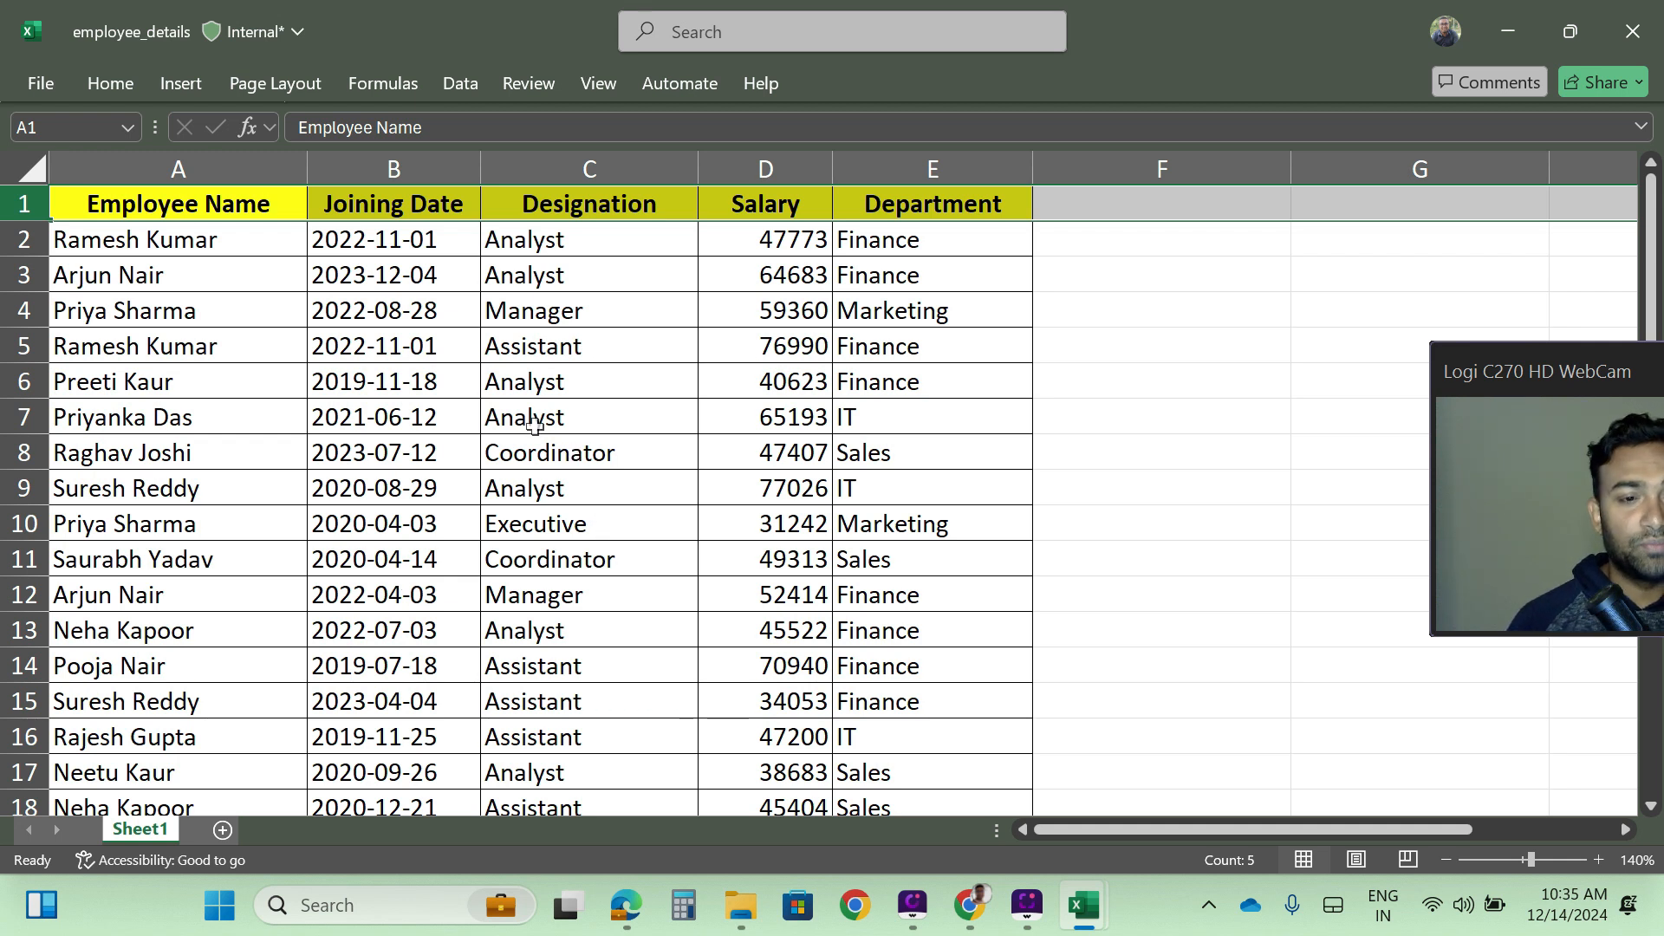
- Unfreeze the panes and check how the header row behaves when moving through the employee table
left_click(600, 85)
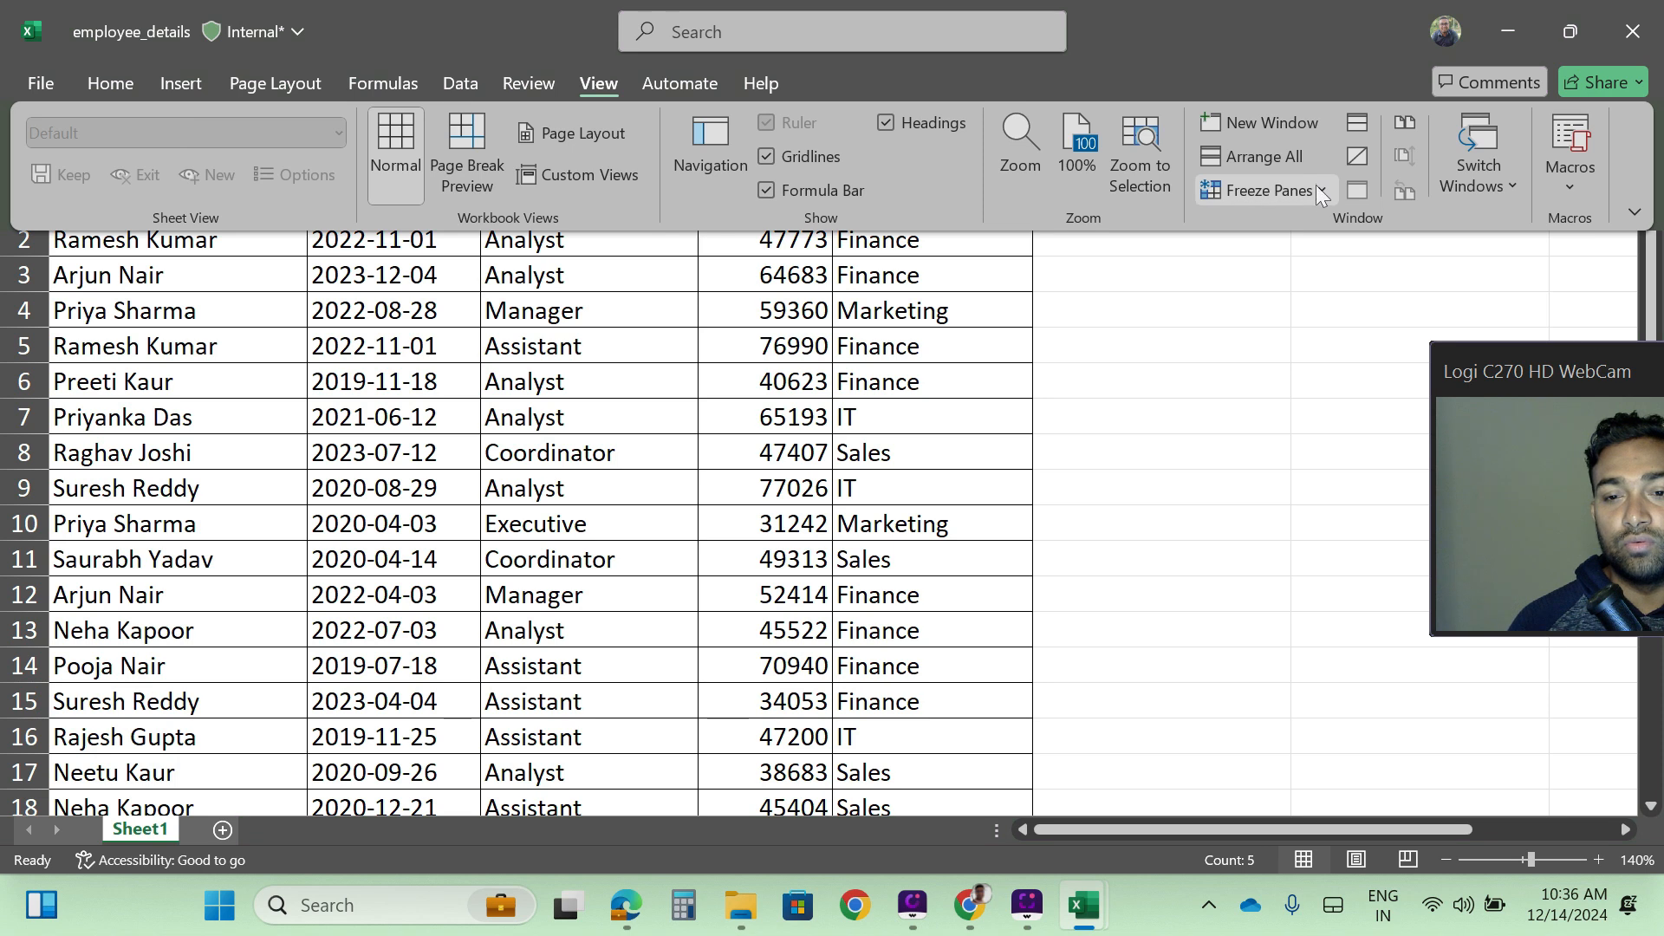
left_click(1322, 189)
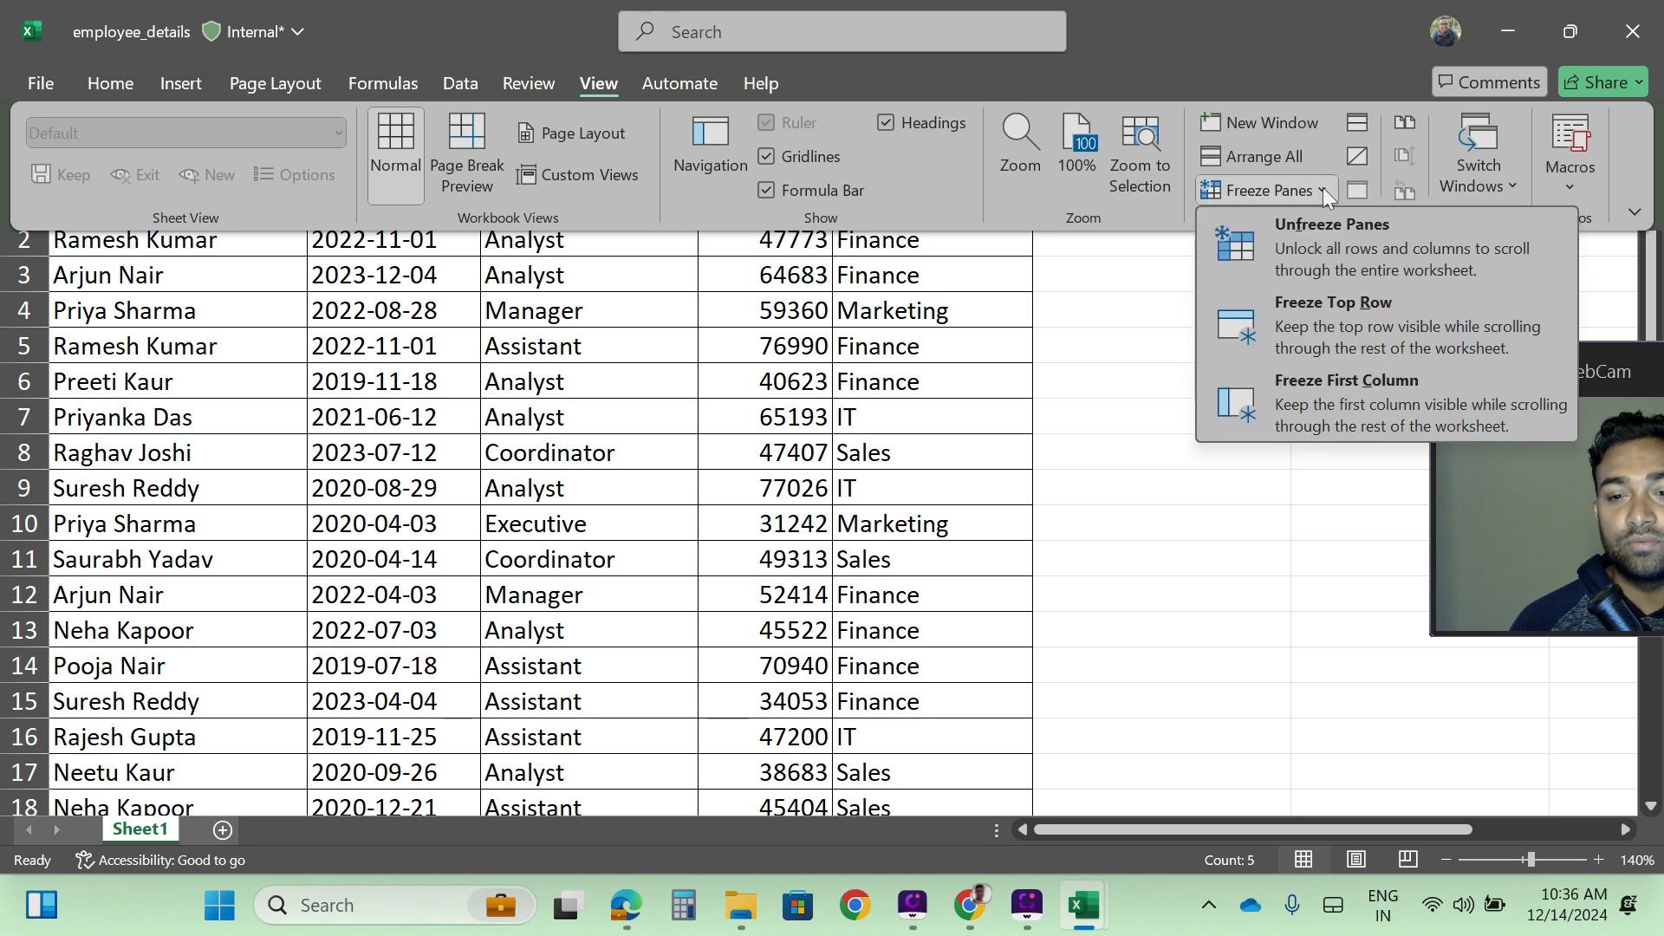
left_click(1317, 243)
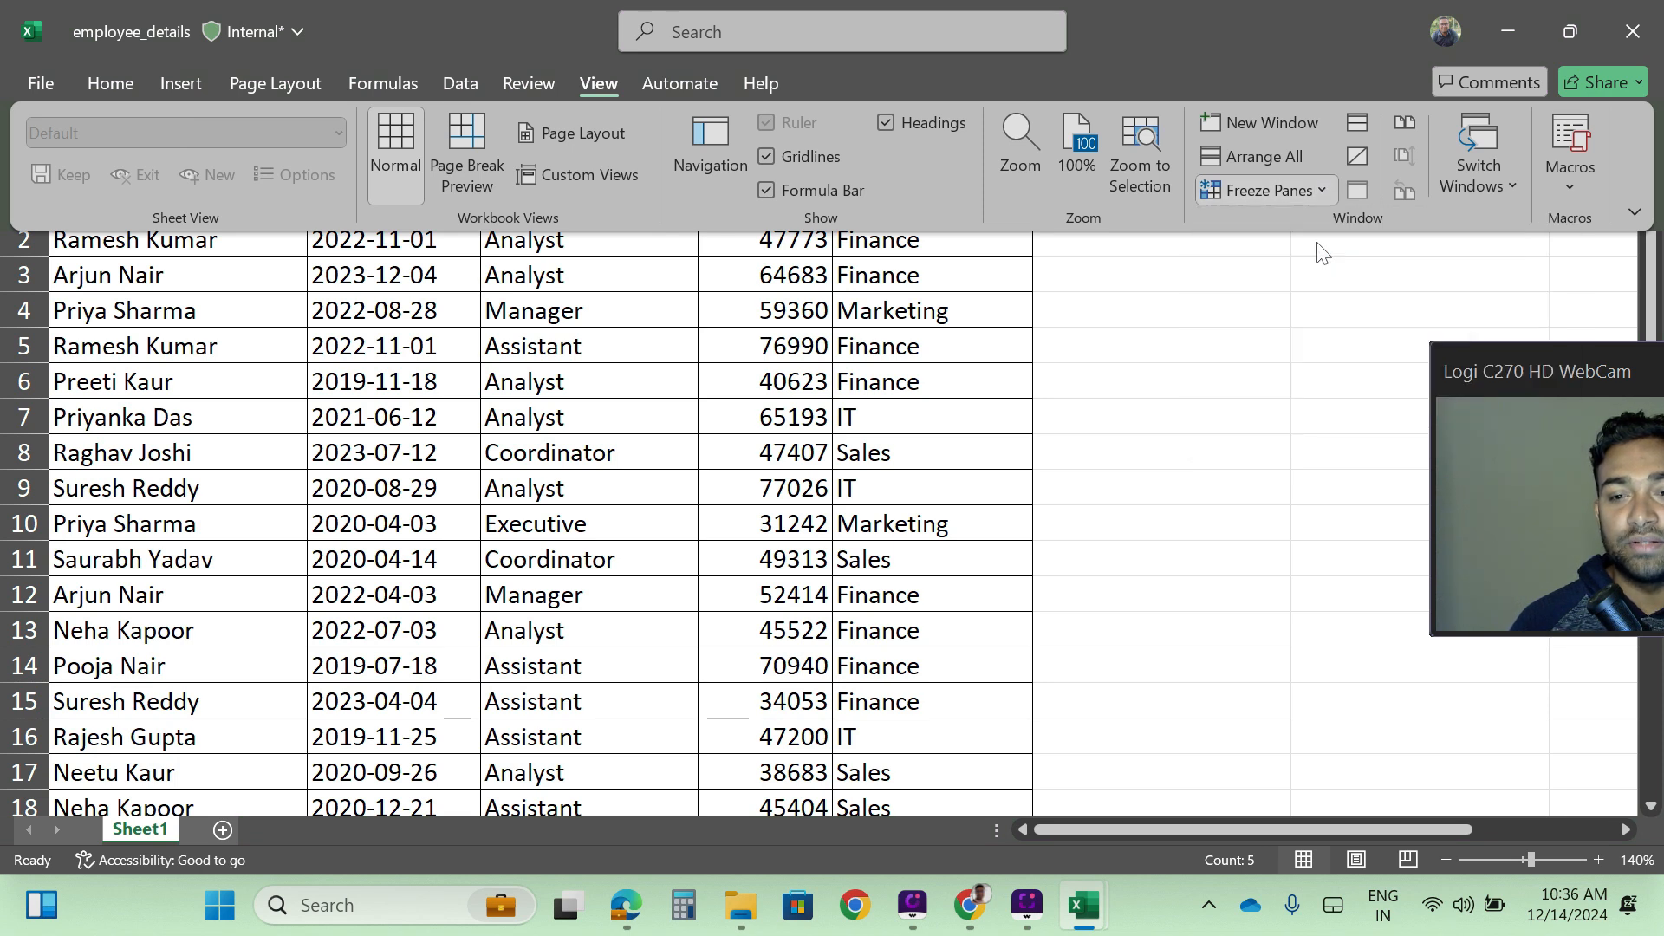
left_click(549, 524)
scroll(528, 560, "down", 12)
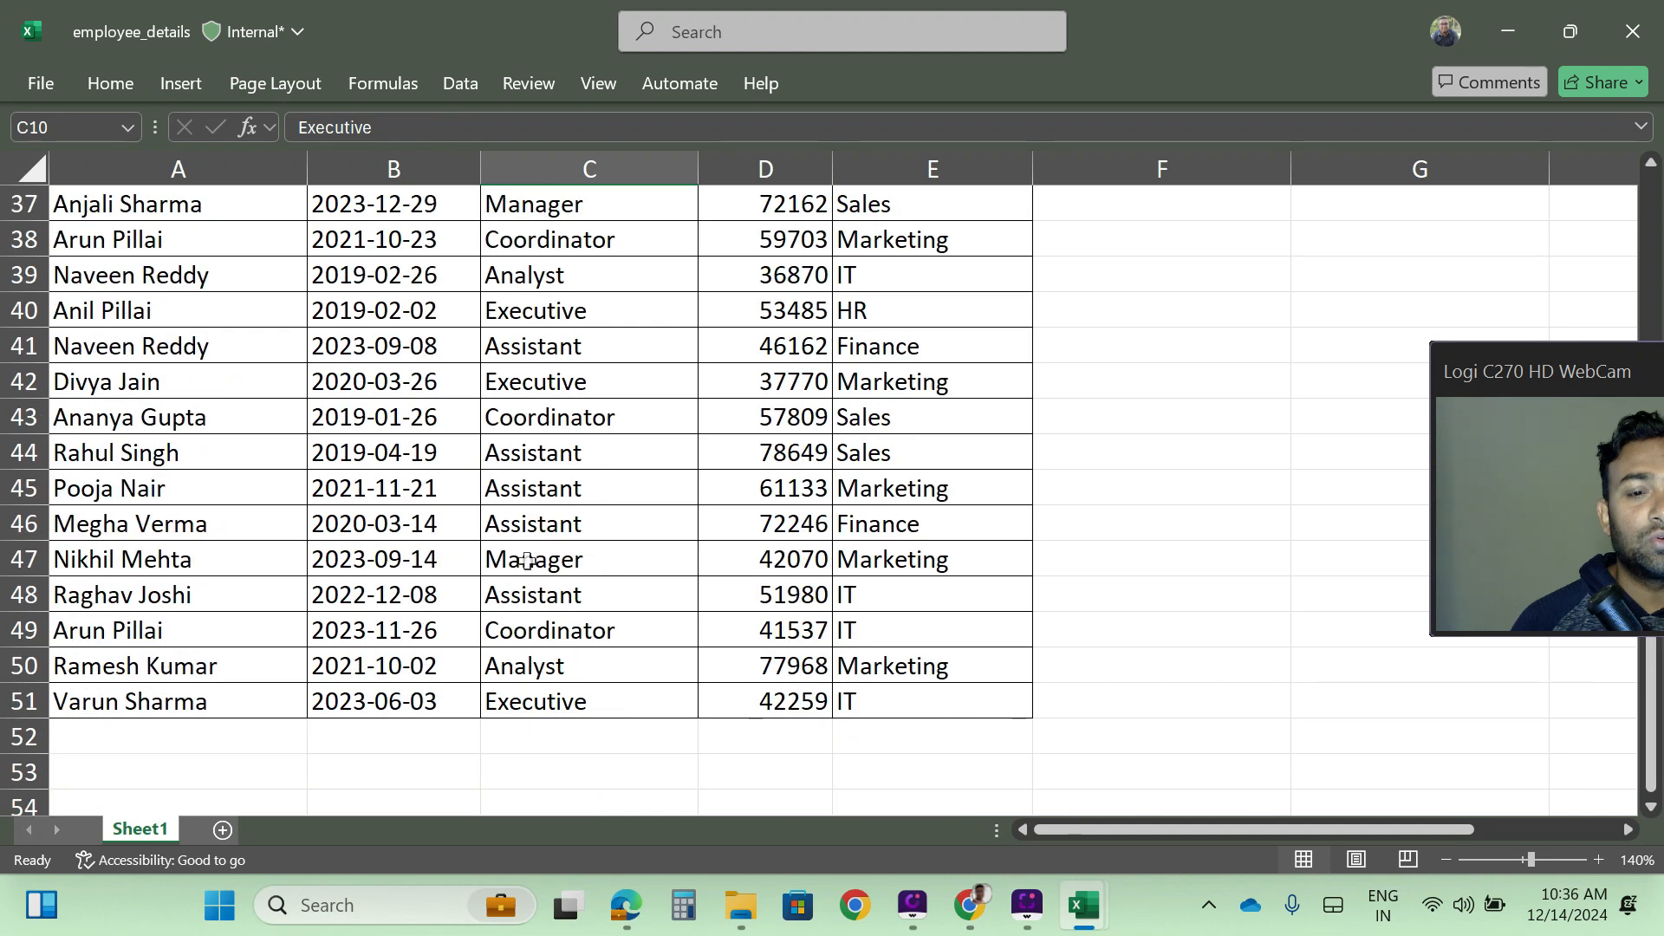
scroll(528, 560, "up", 12)
scroll(523, 569, "down", 14)
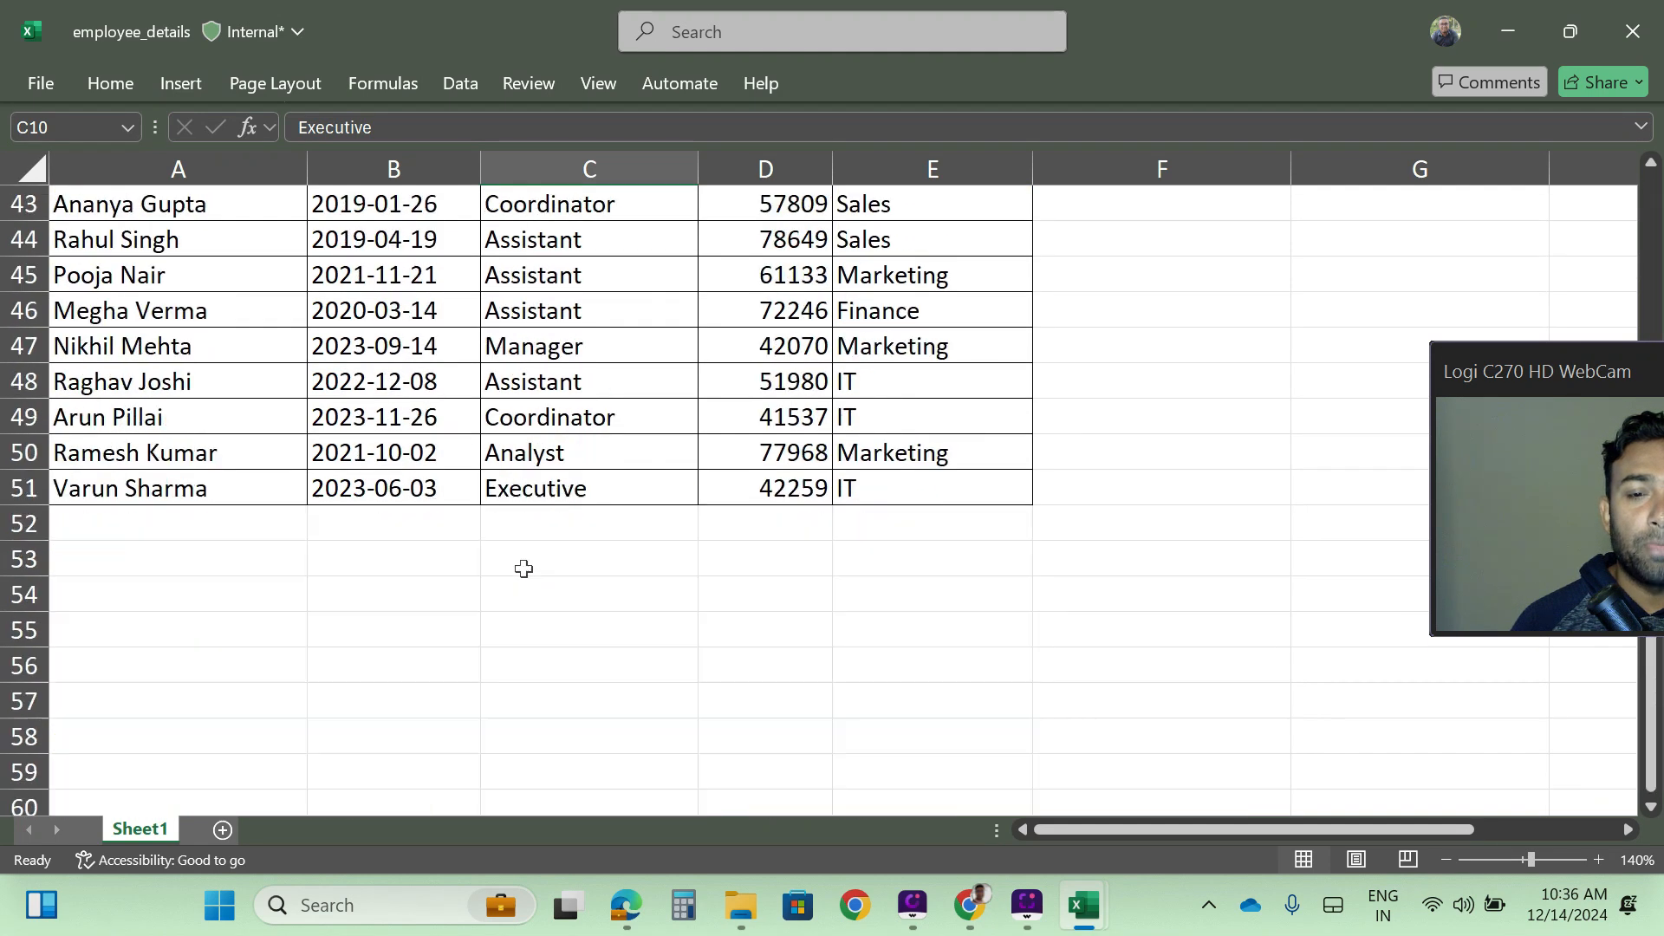
scroll(523, 568, "up", 14)
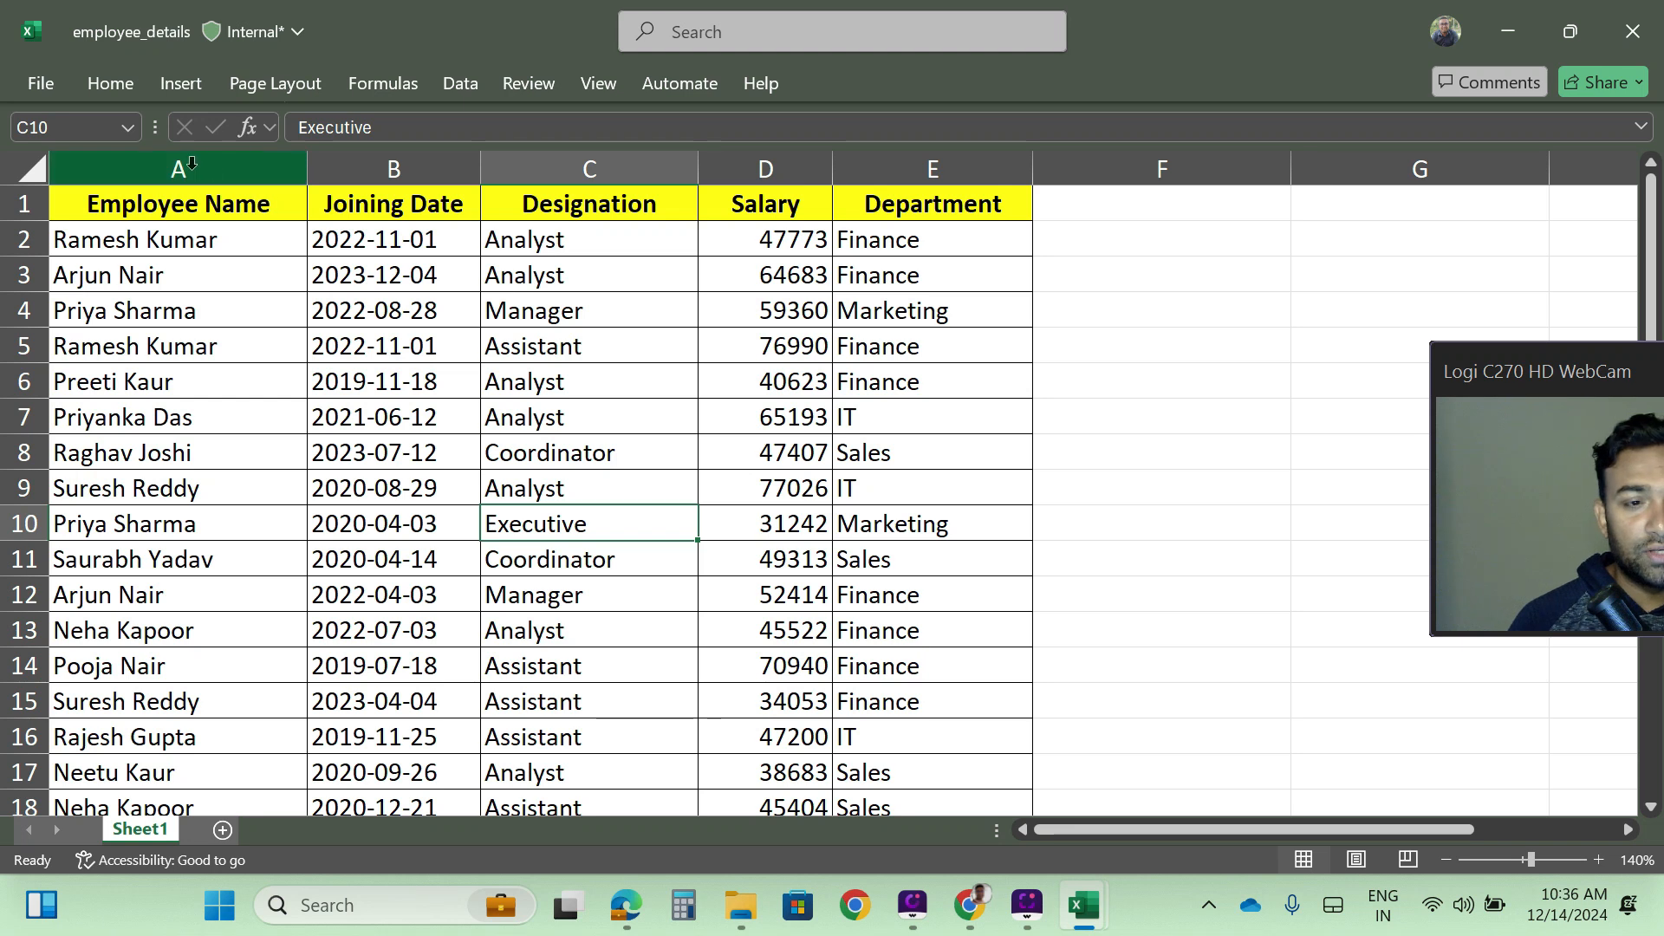
- Freeze the first column of the employee table and check it while moving sideways through the sheet
left_click(159, 162)
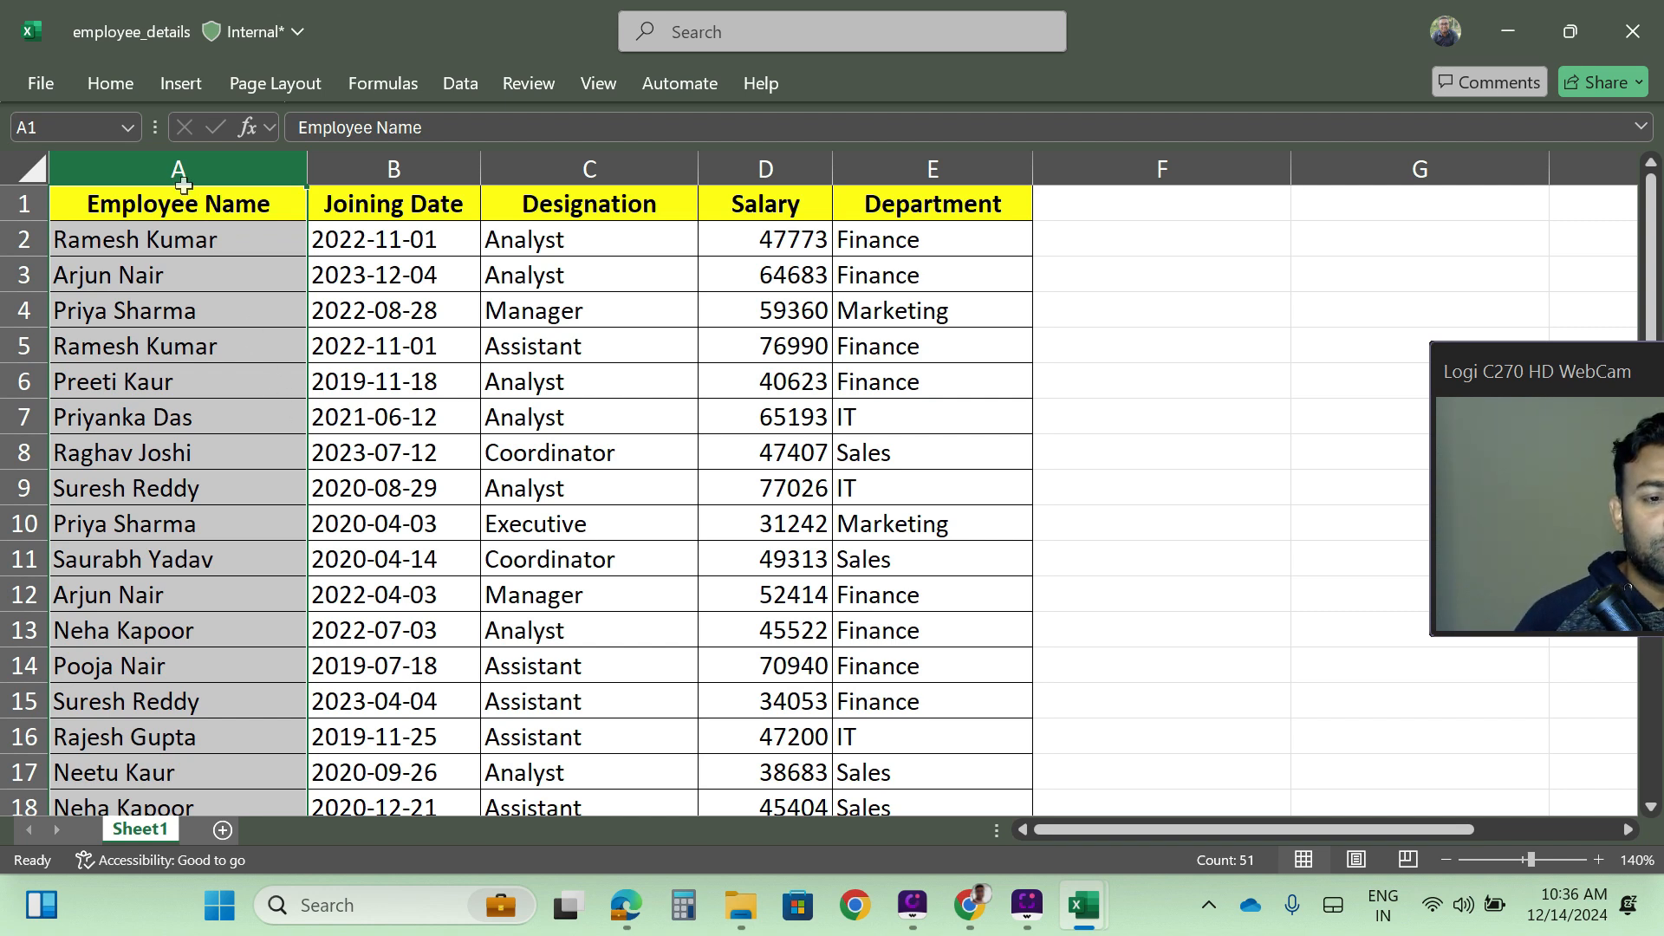
left_click(379, 159)
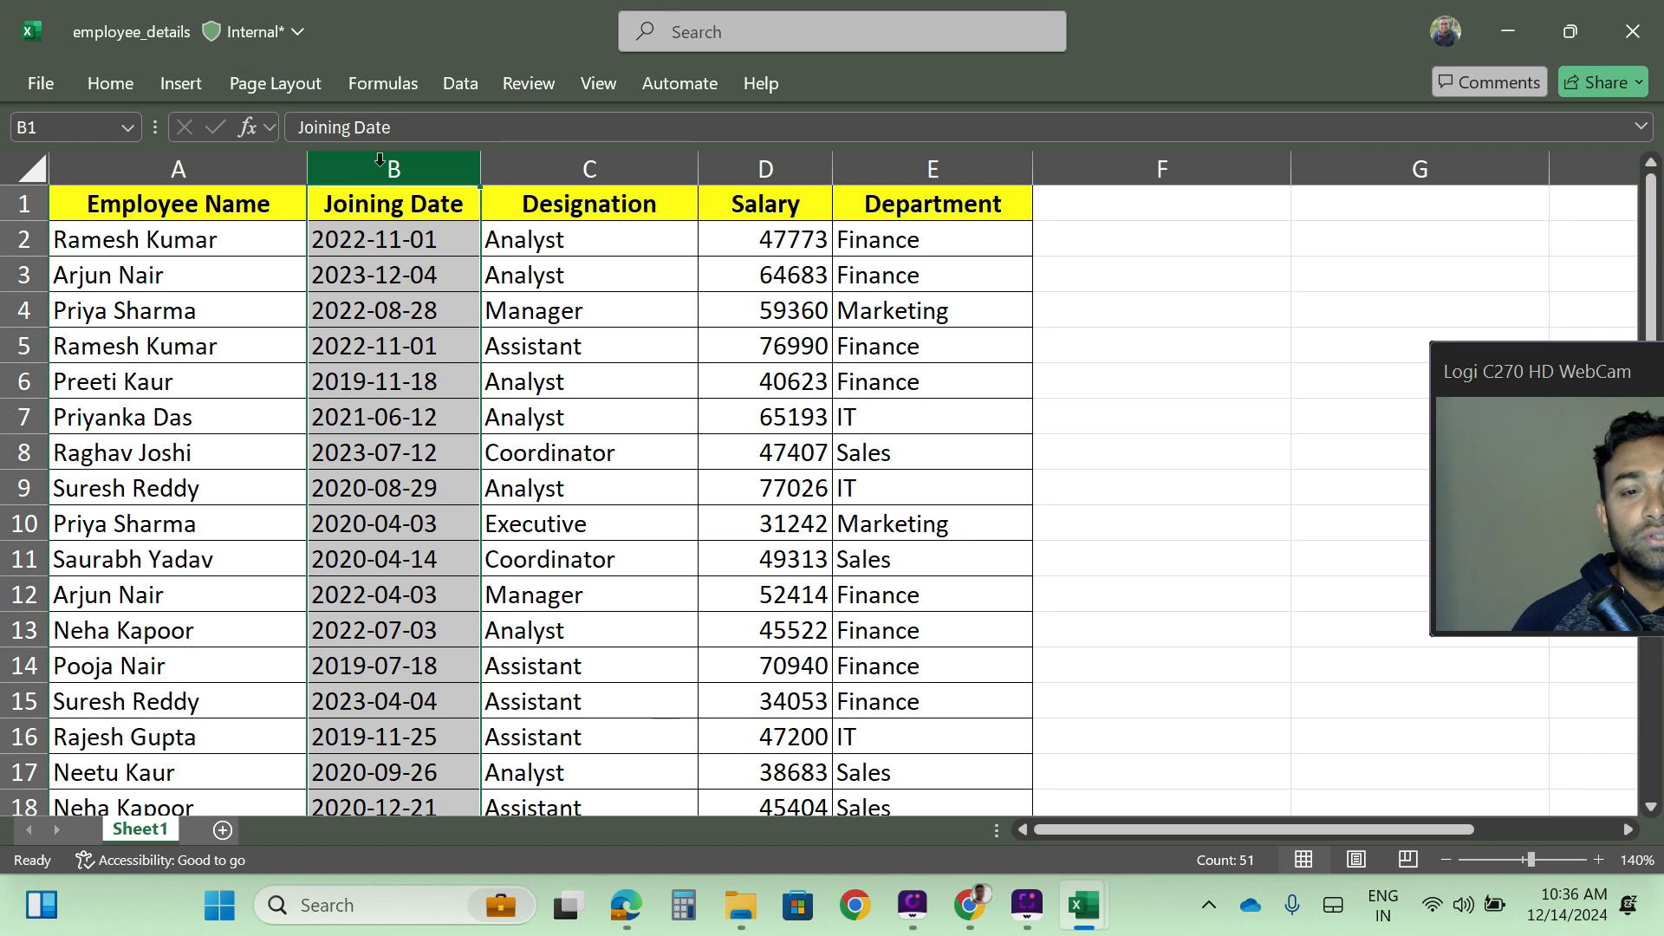
left_click_drag(376, 159, 932, 165)
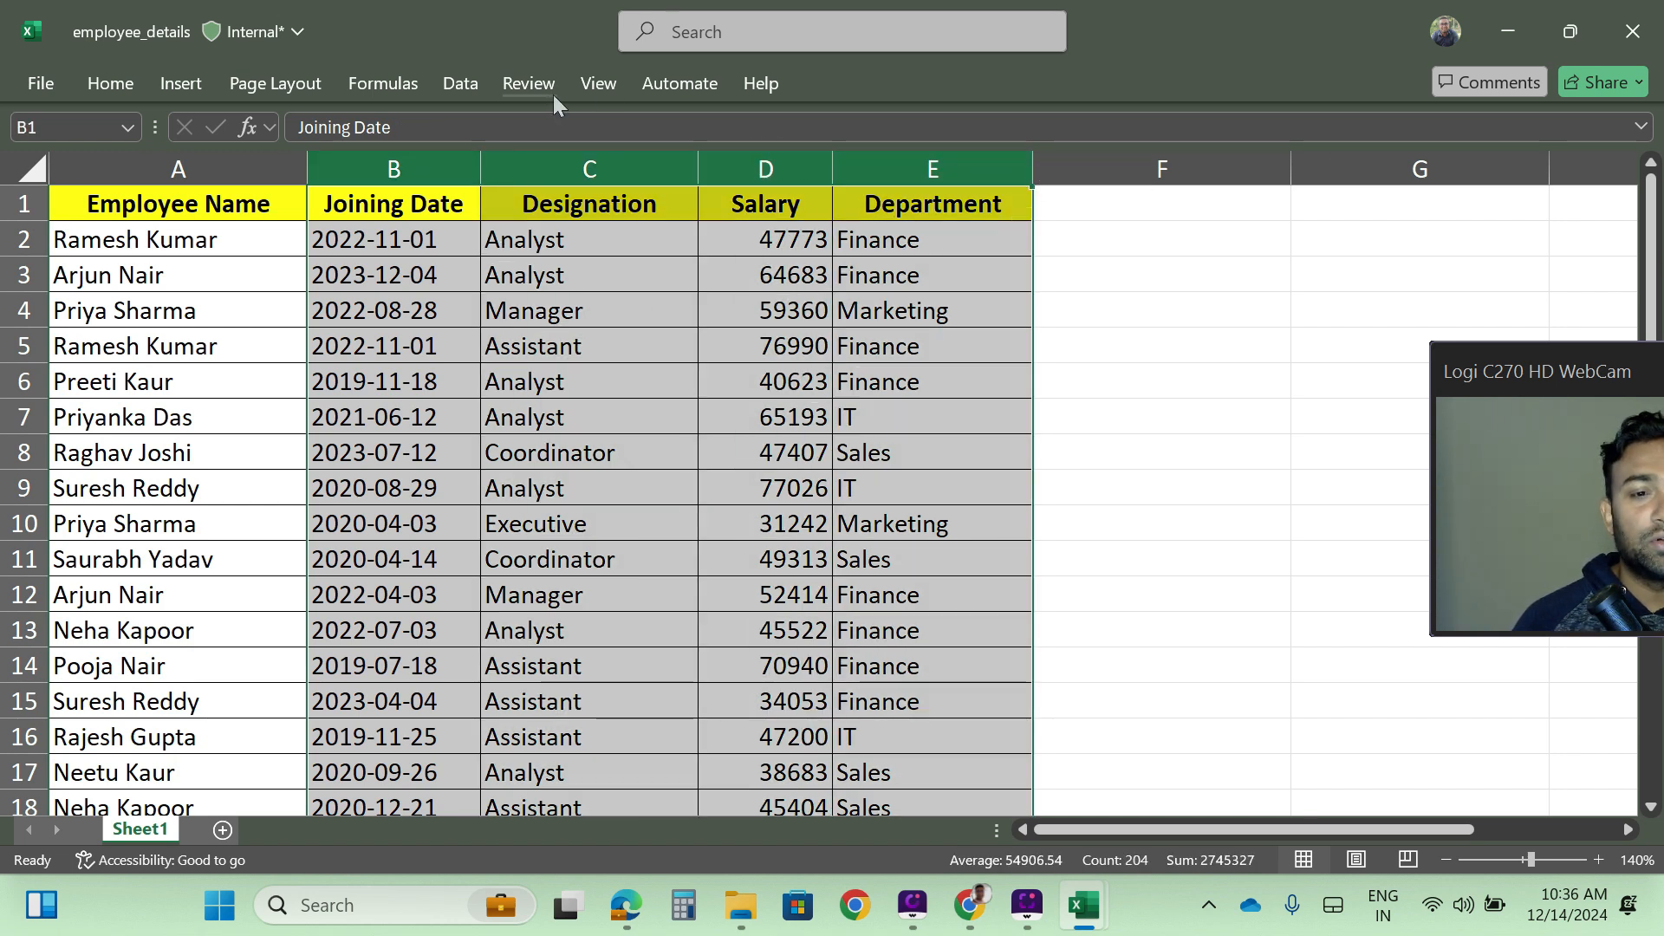
left_click(601, 83)
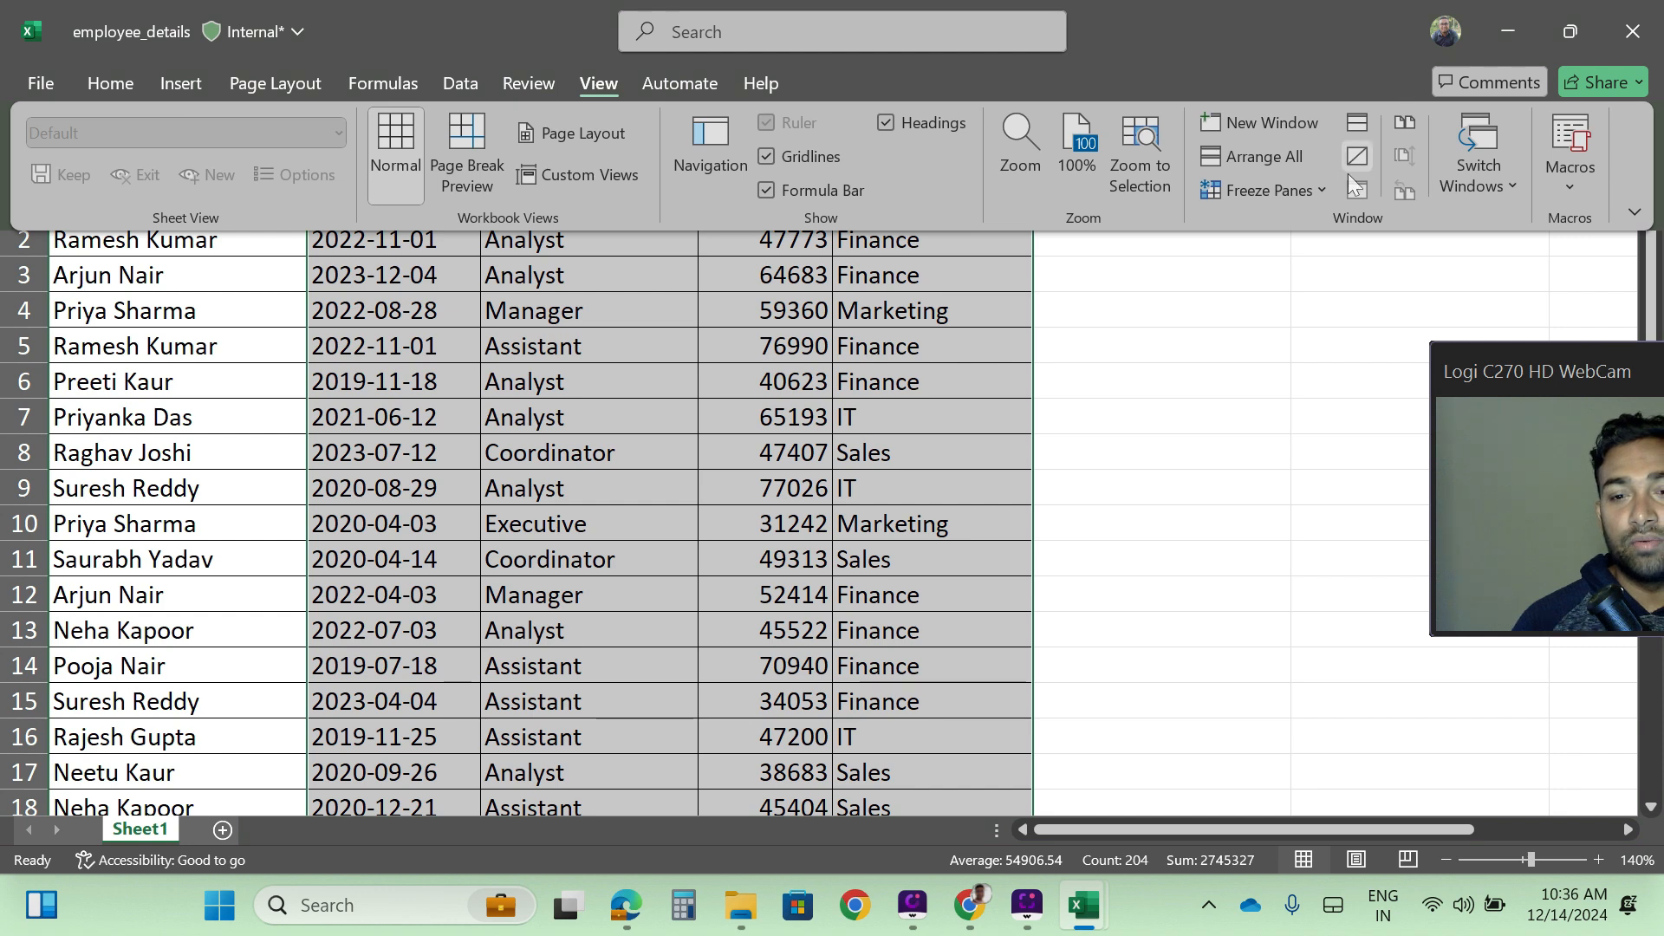
left_click(1324, 189)
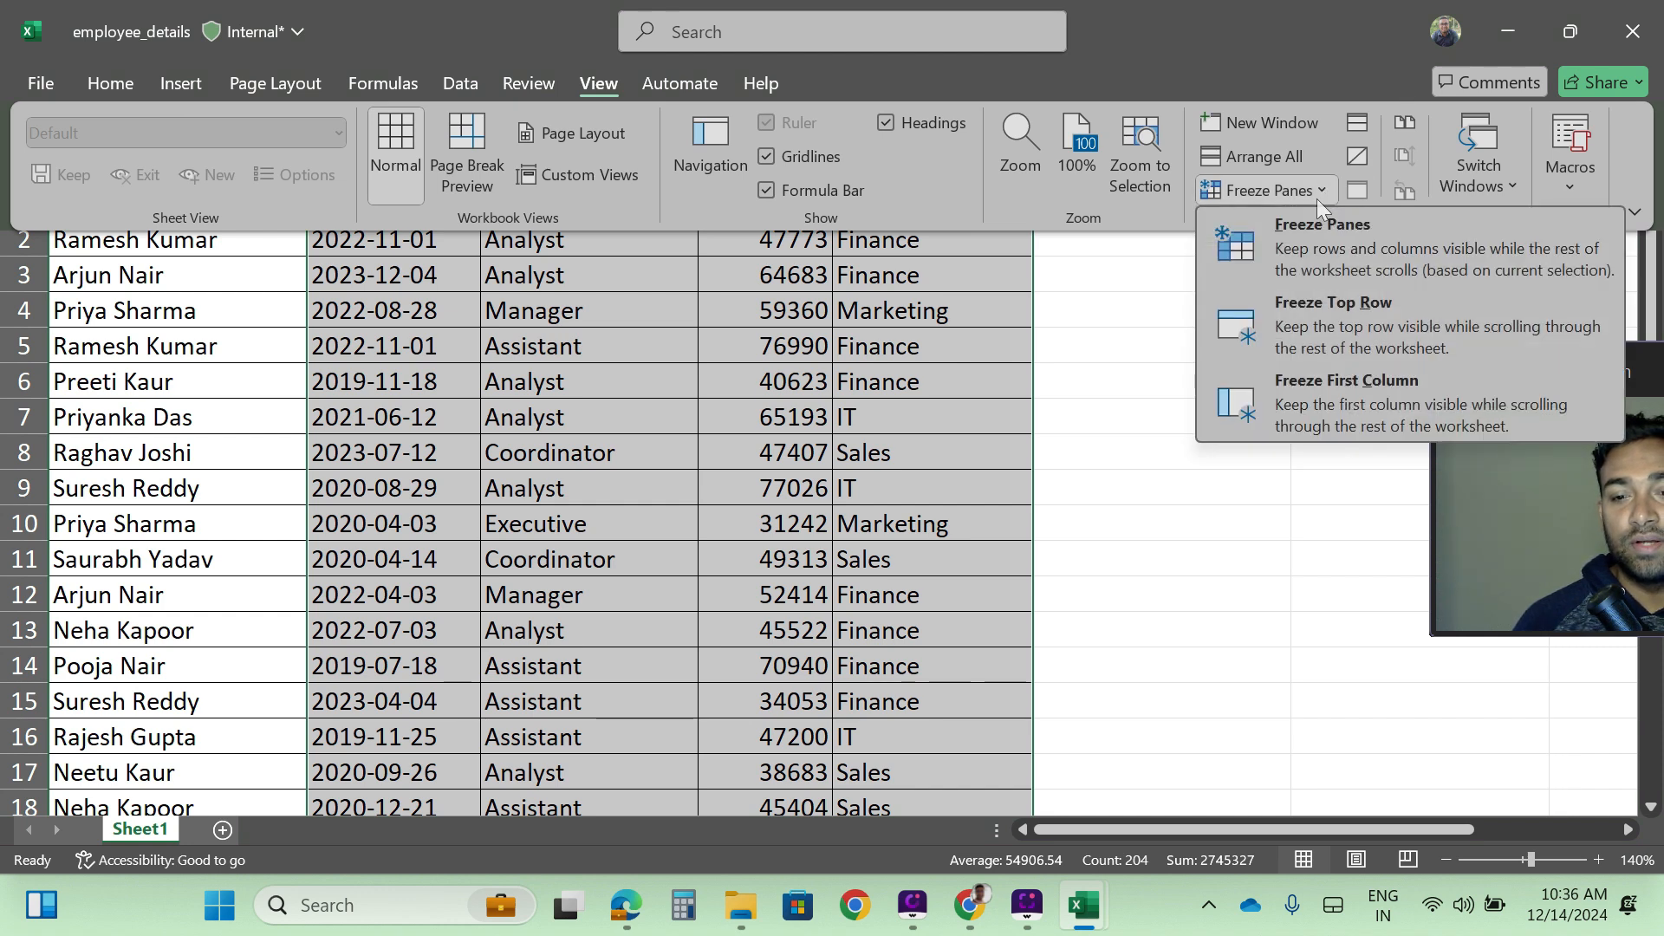
left_click(1326, 398)
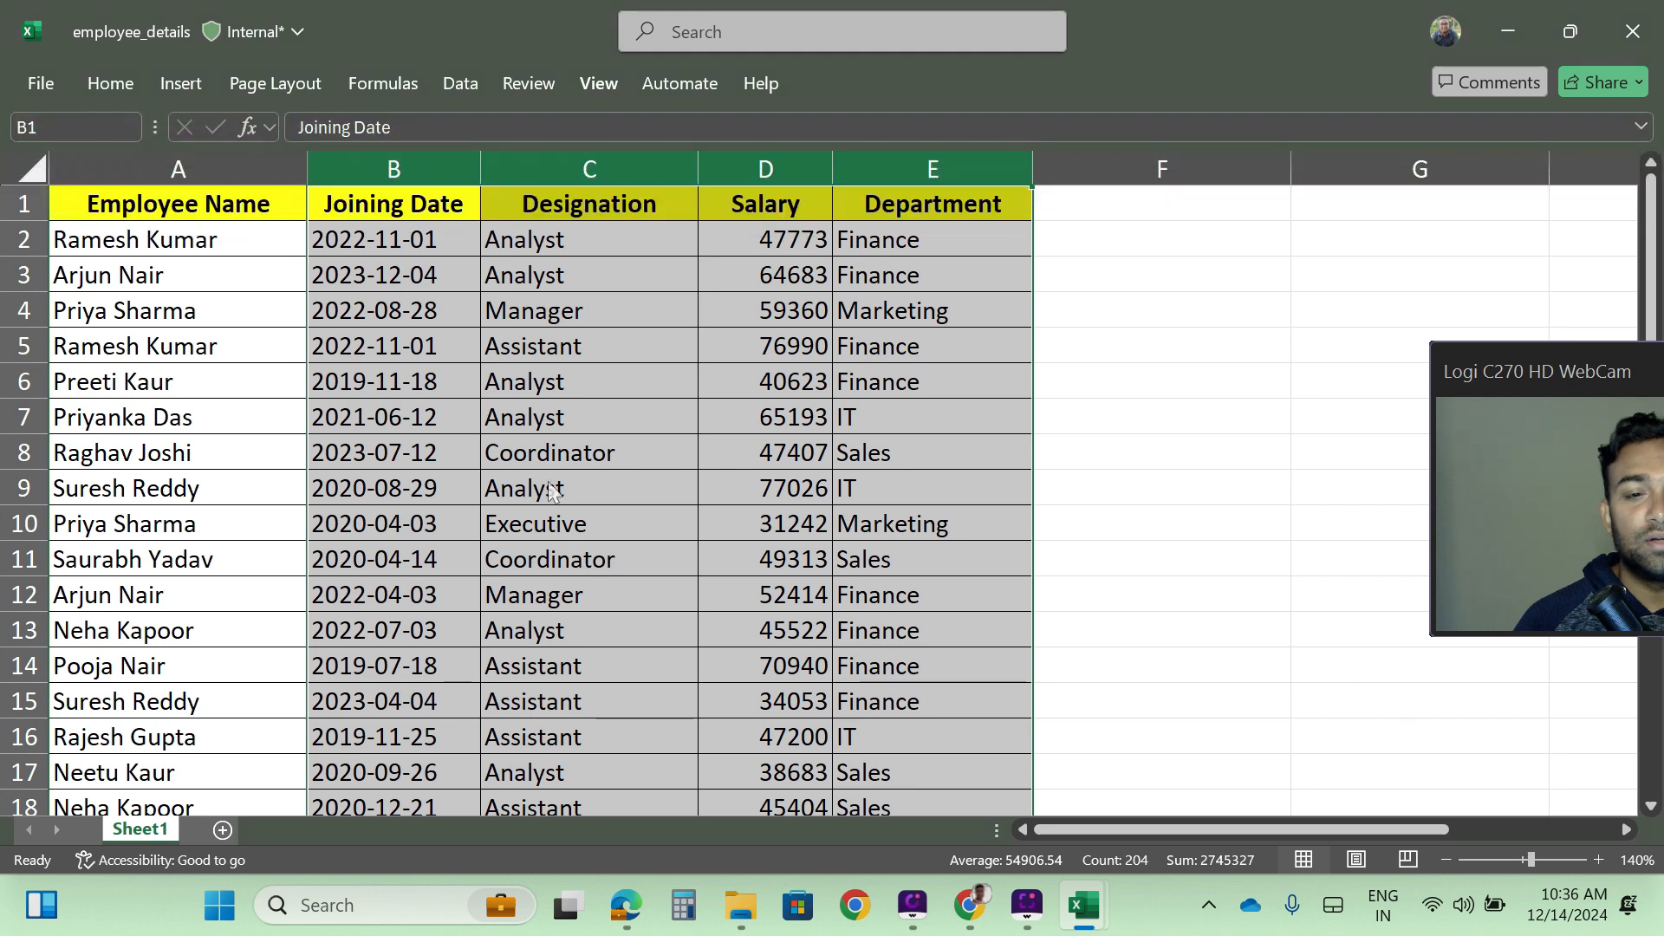
left_click(679, 600)
left_click_drag(1121, 831, 1031, 833)
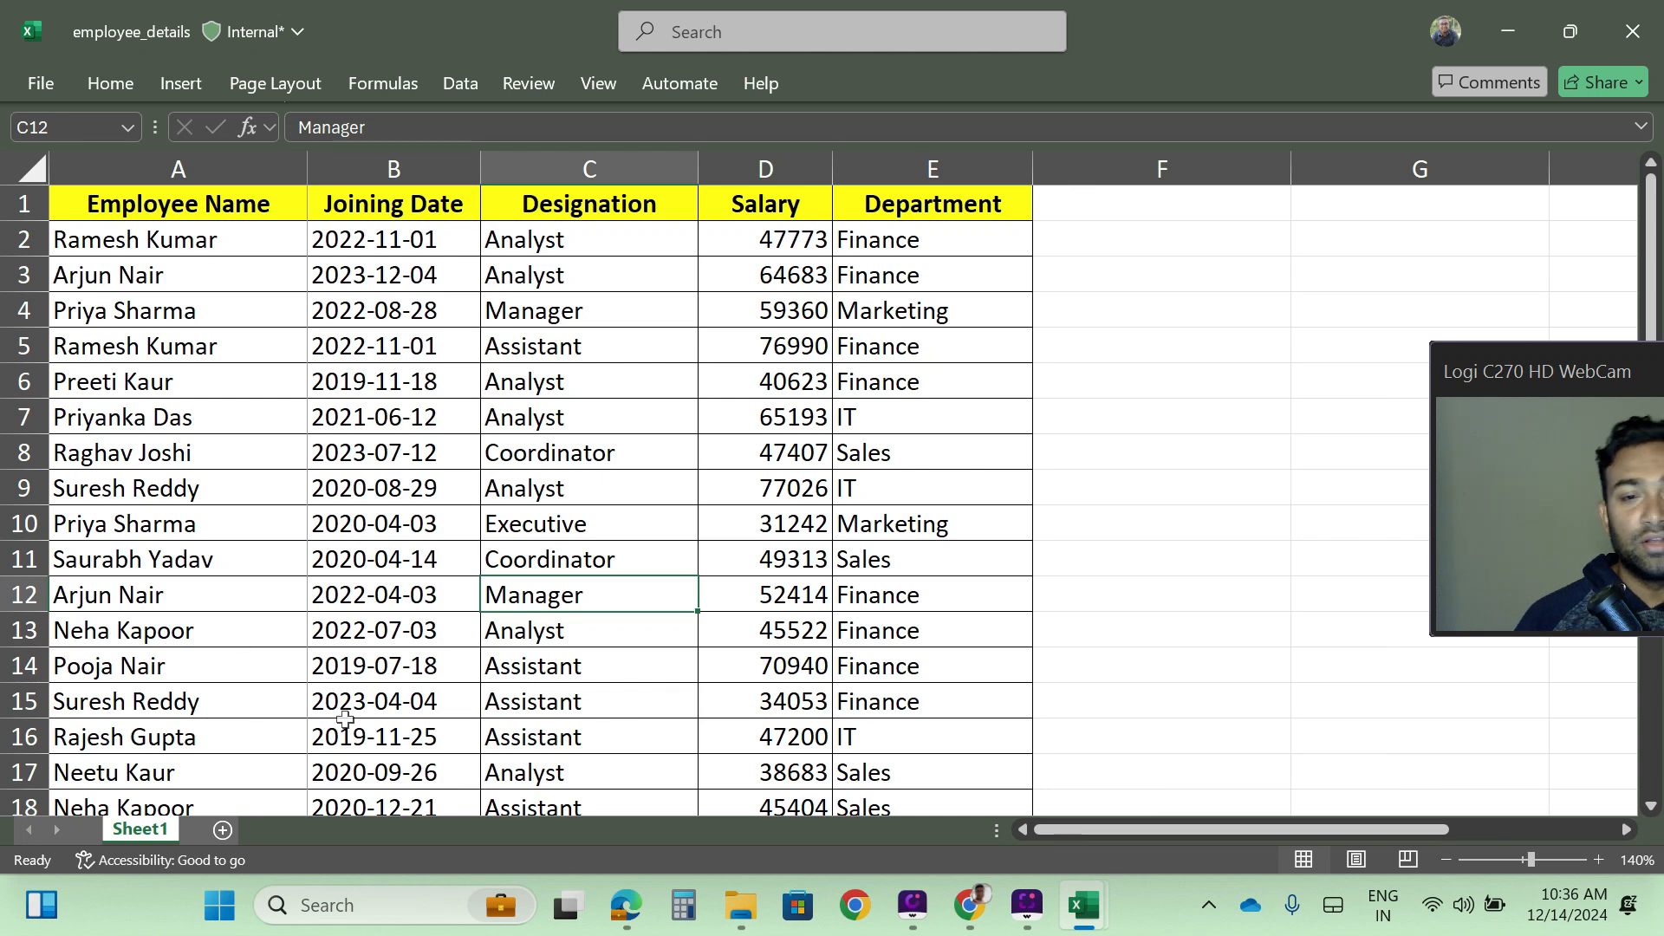
- Unfreeze the panes and check how the Employee Name column behaves when moving sideways through the sheet
left_click(597, 83)
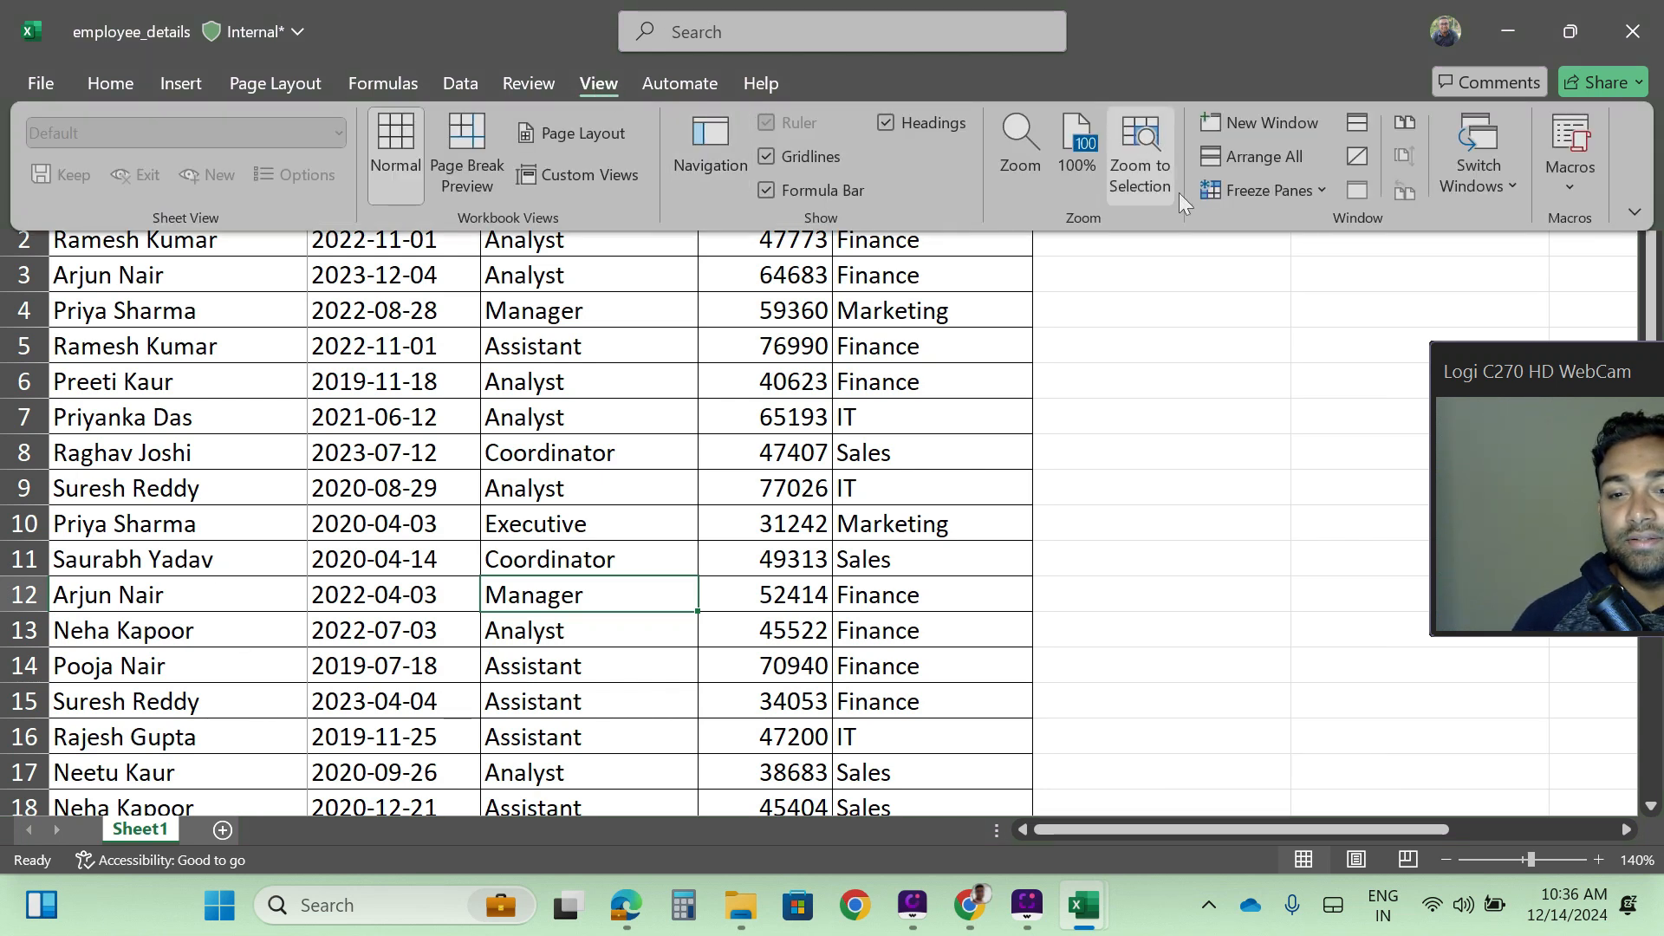
left_click(1325, 186)
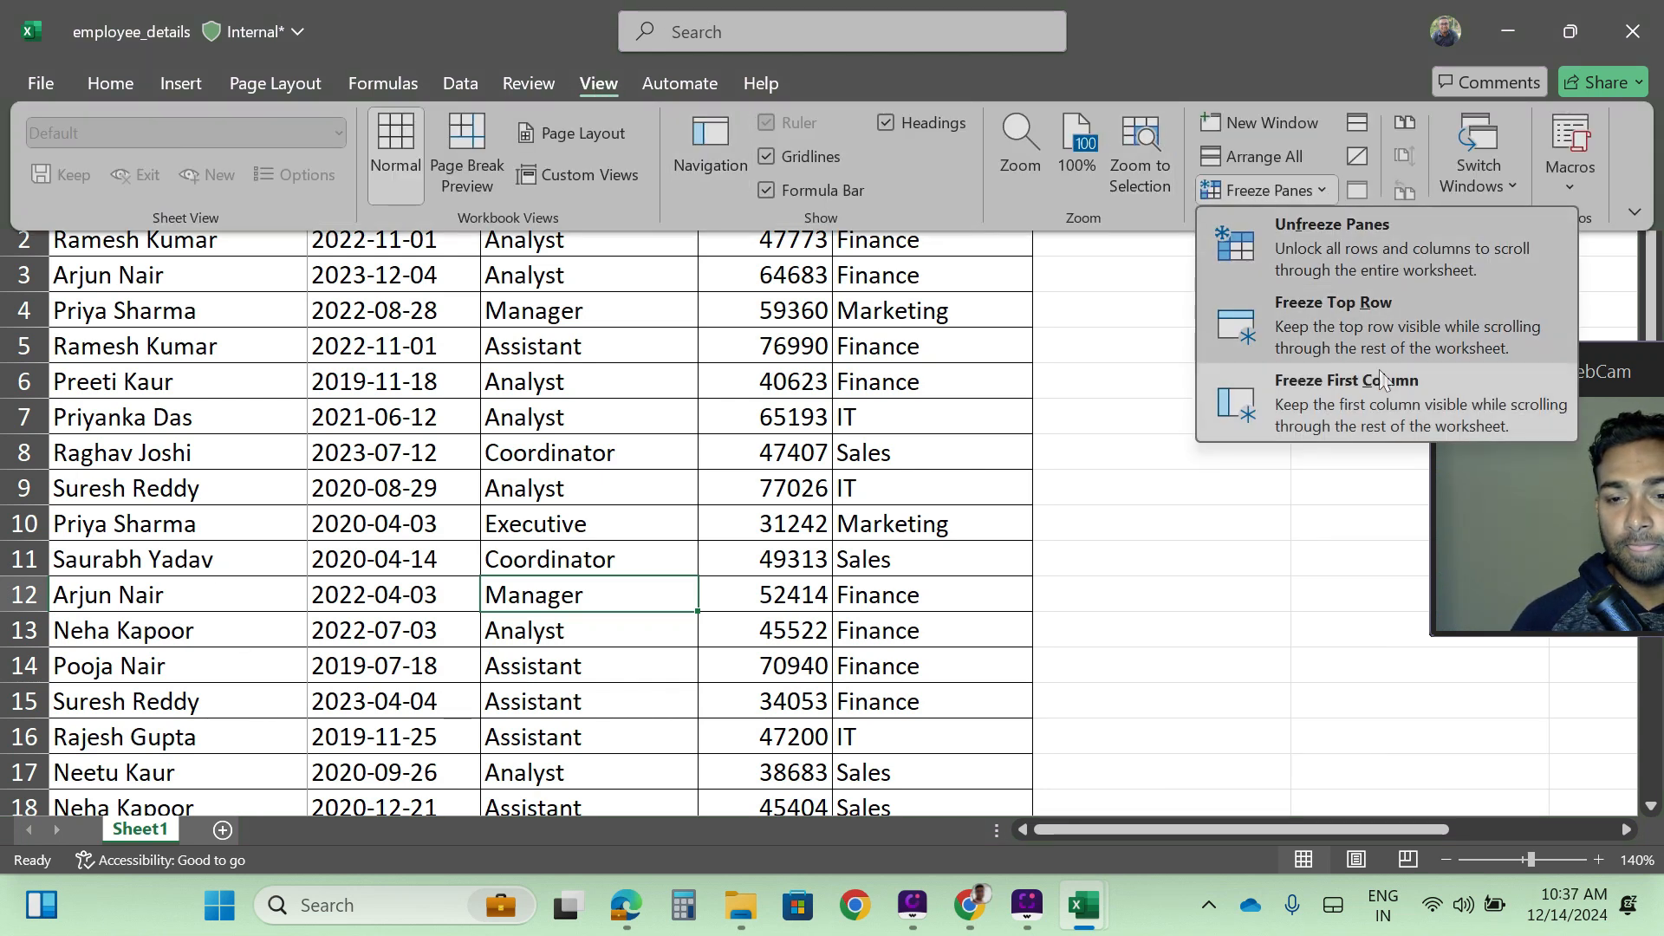
left_click(1317, 231)
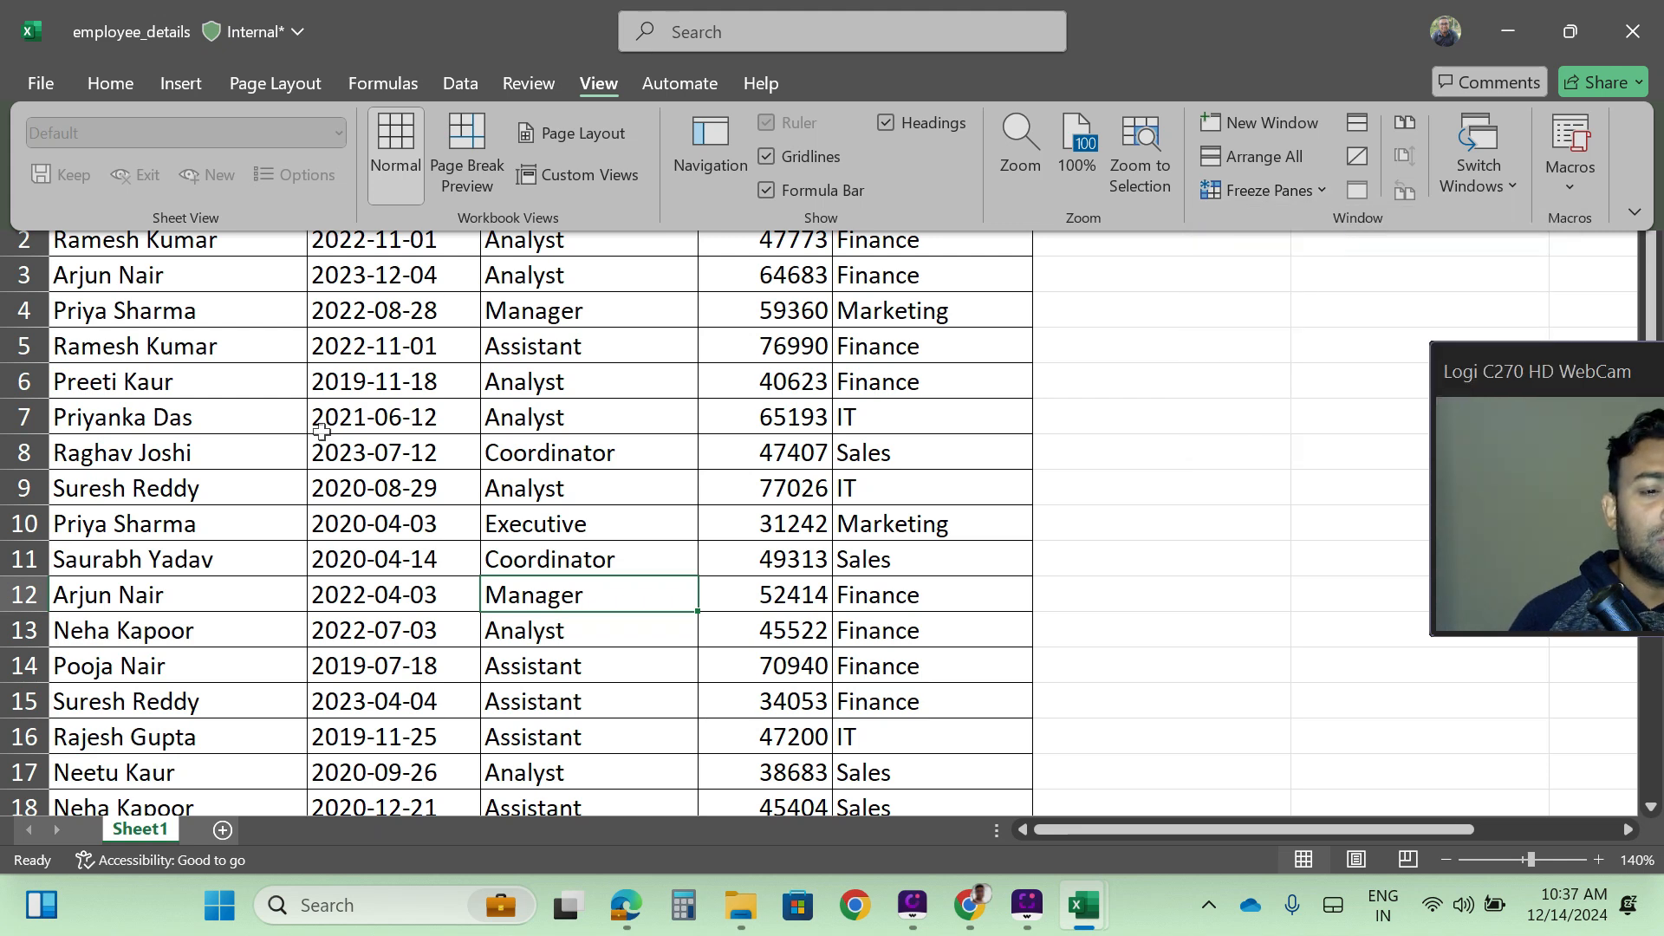
left_click_drag(1270, 823, 1135, 827)
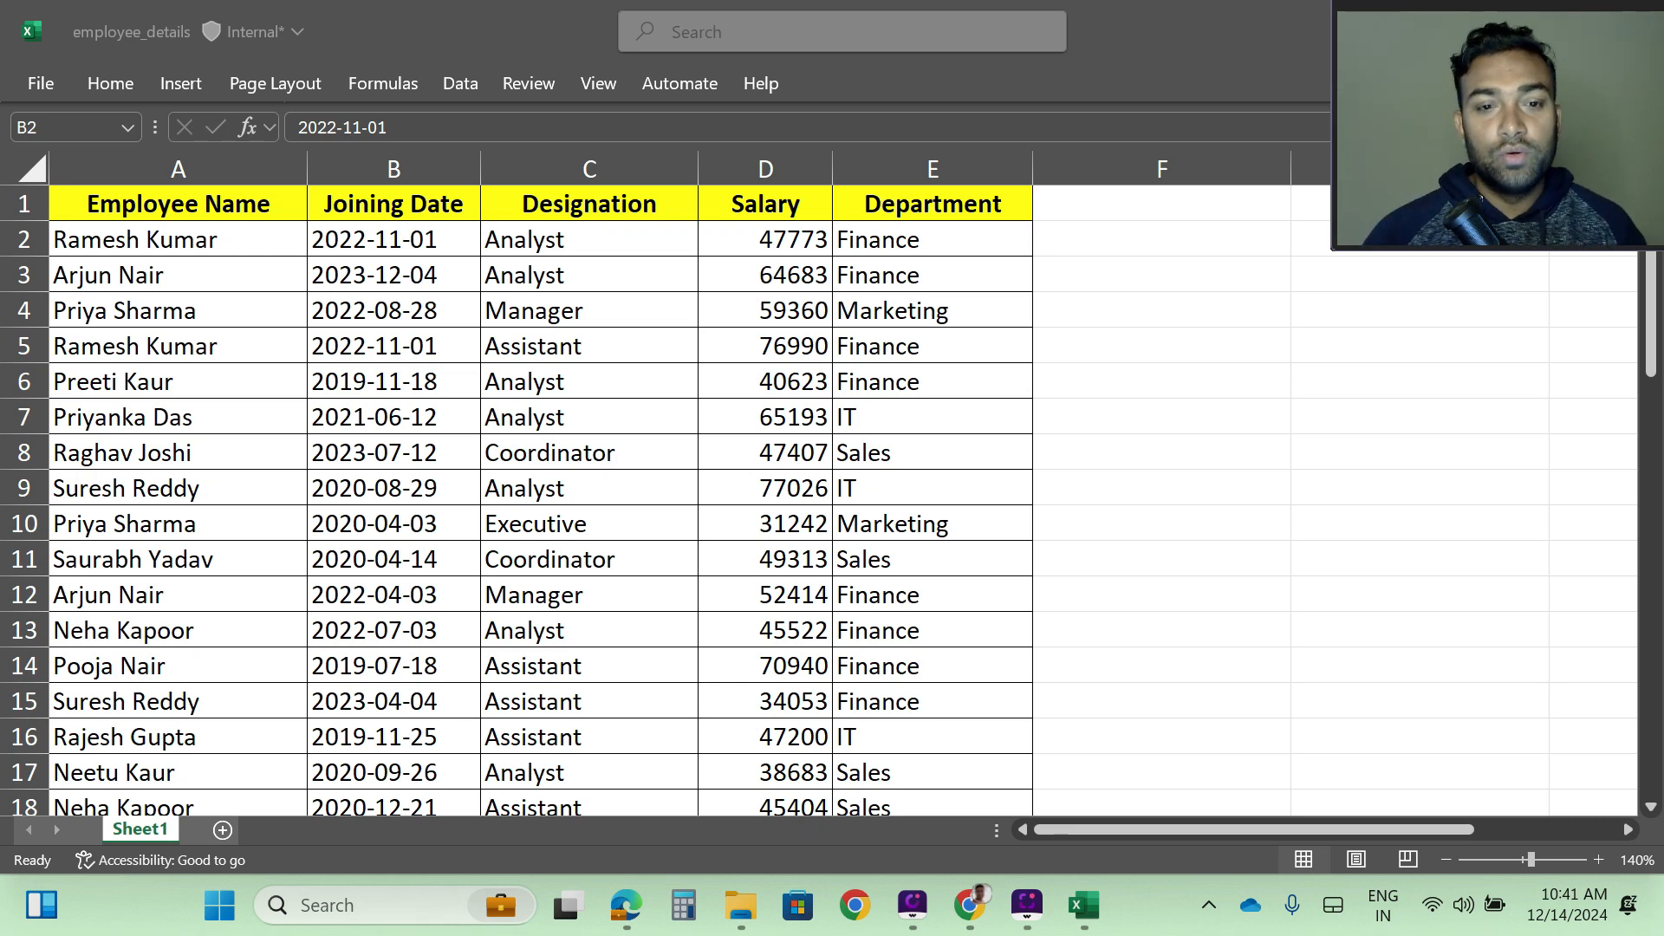
- Highlight the whole header row and the whole Employee Name column in turn as the two areas to keep in view
left_click(363, 247)
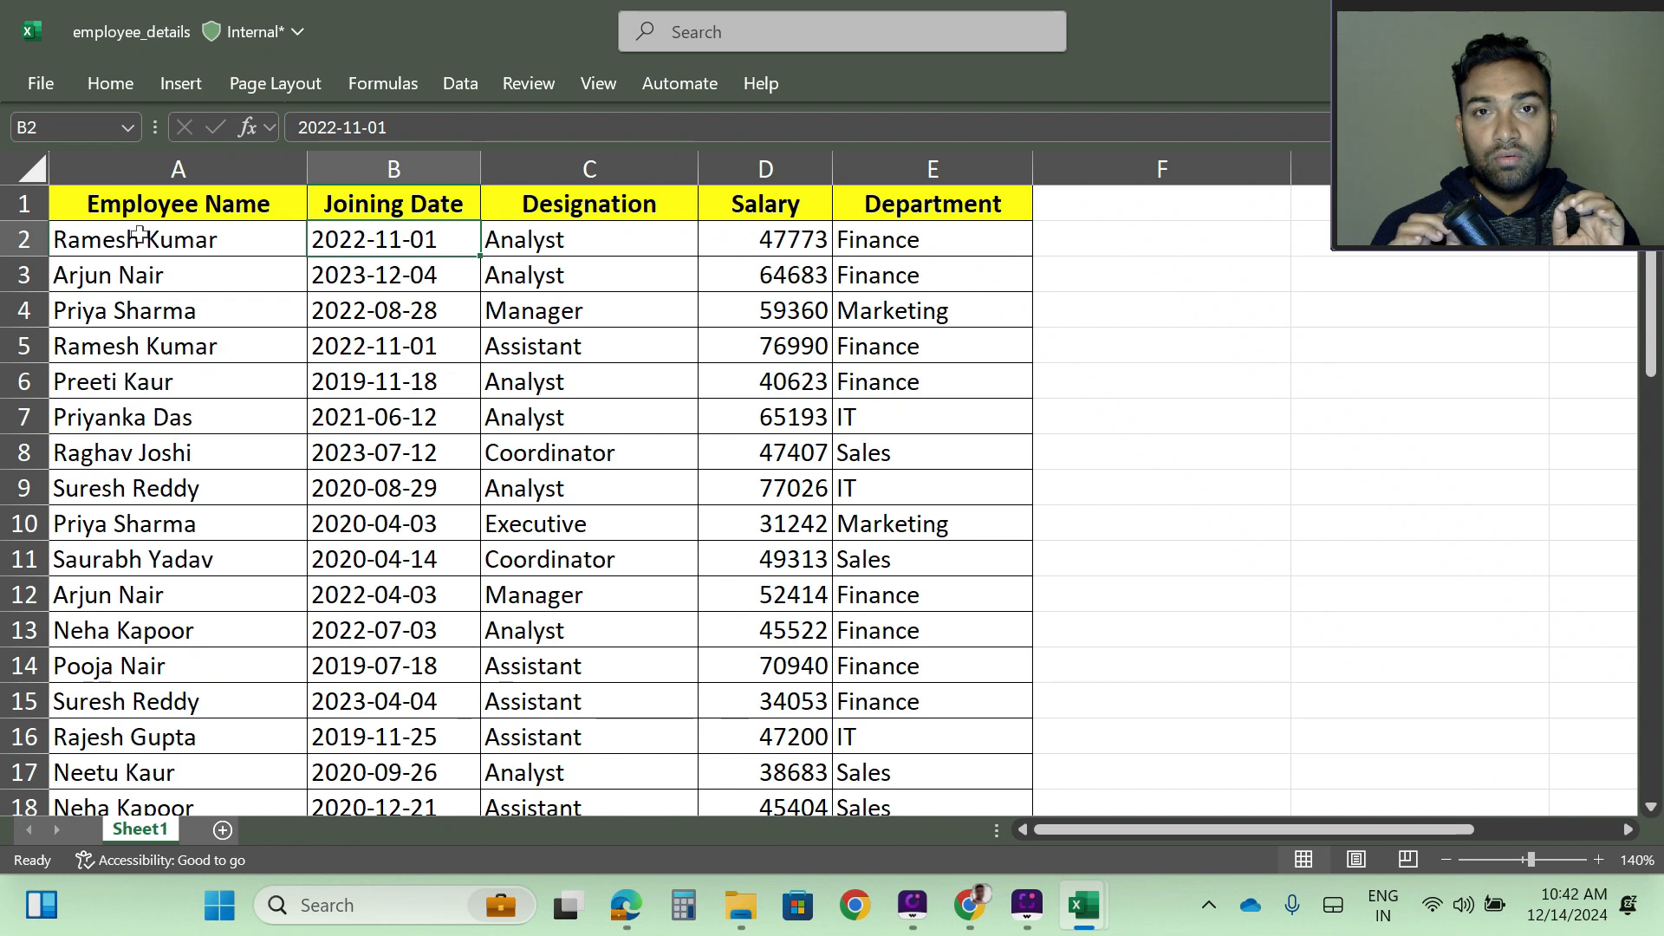
left_click(23, 204)
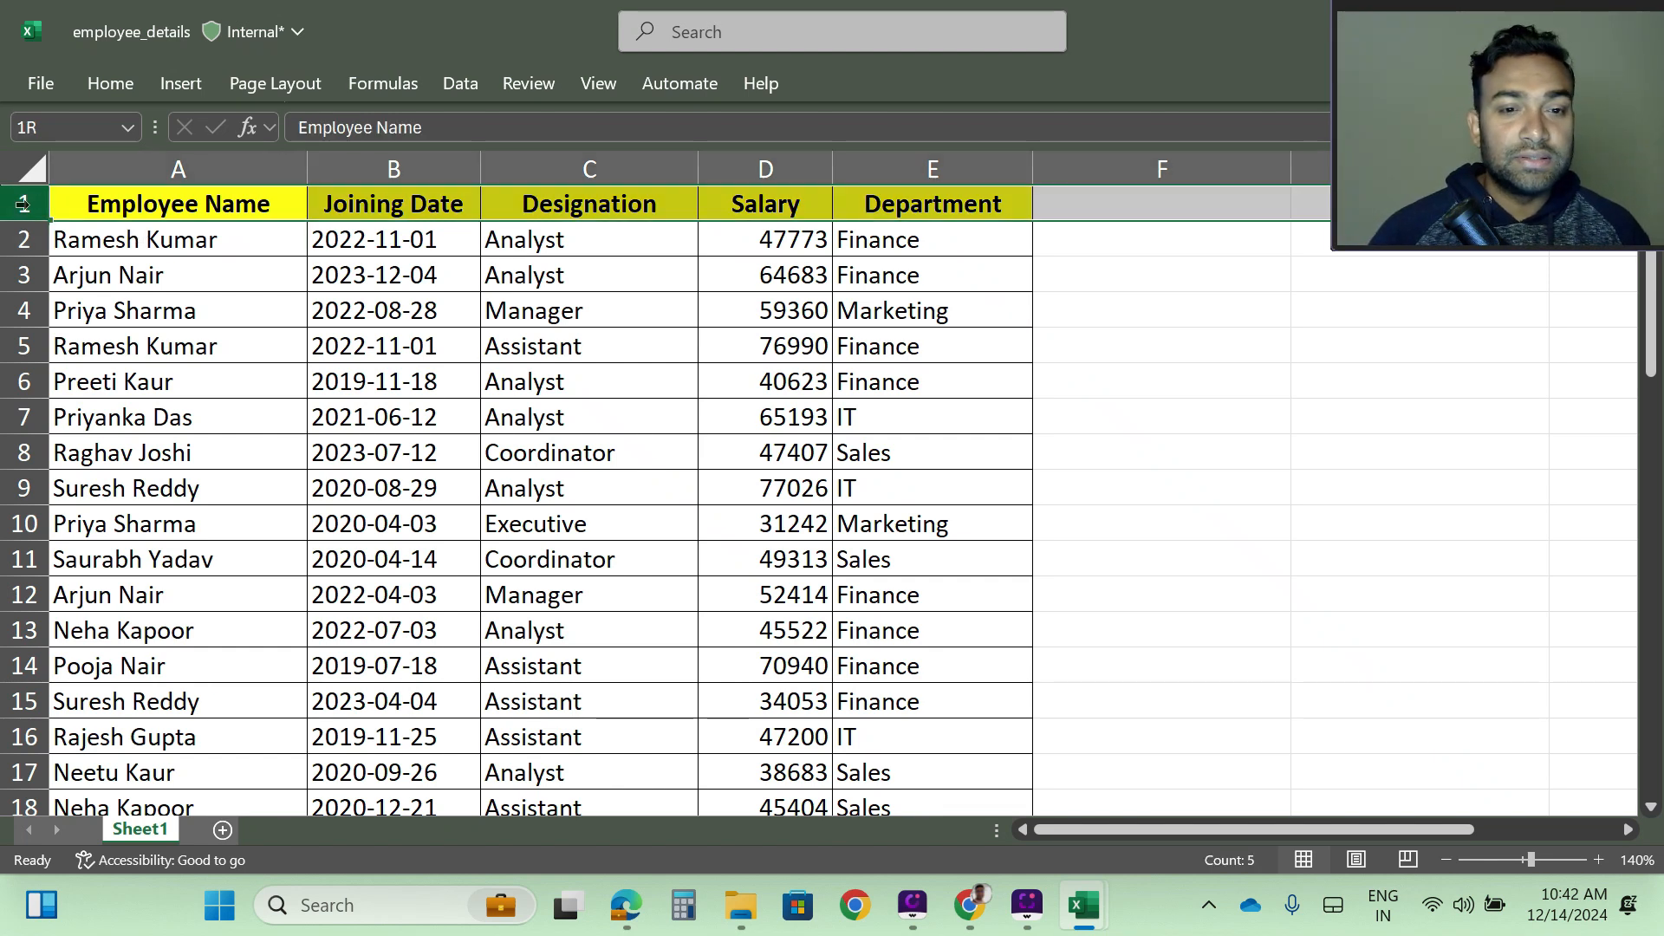
left_click(185, 165)
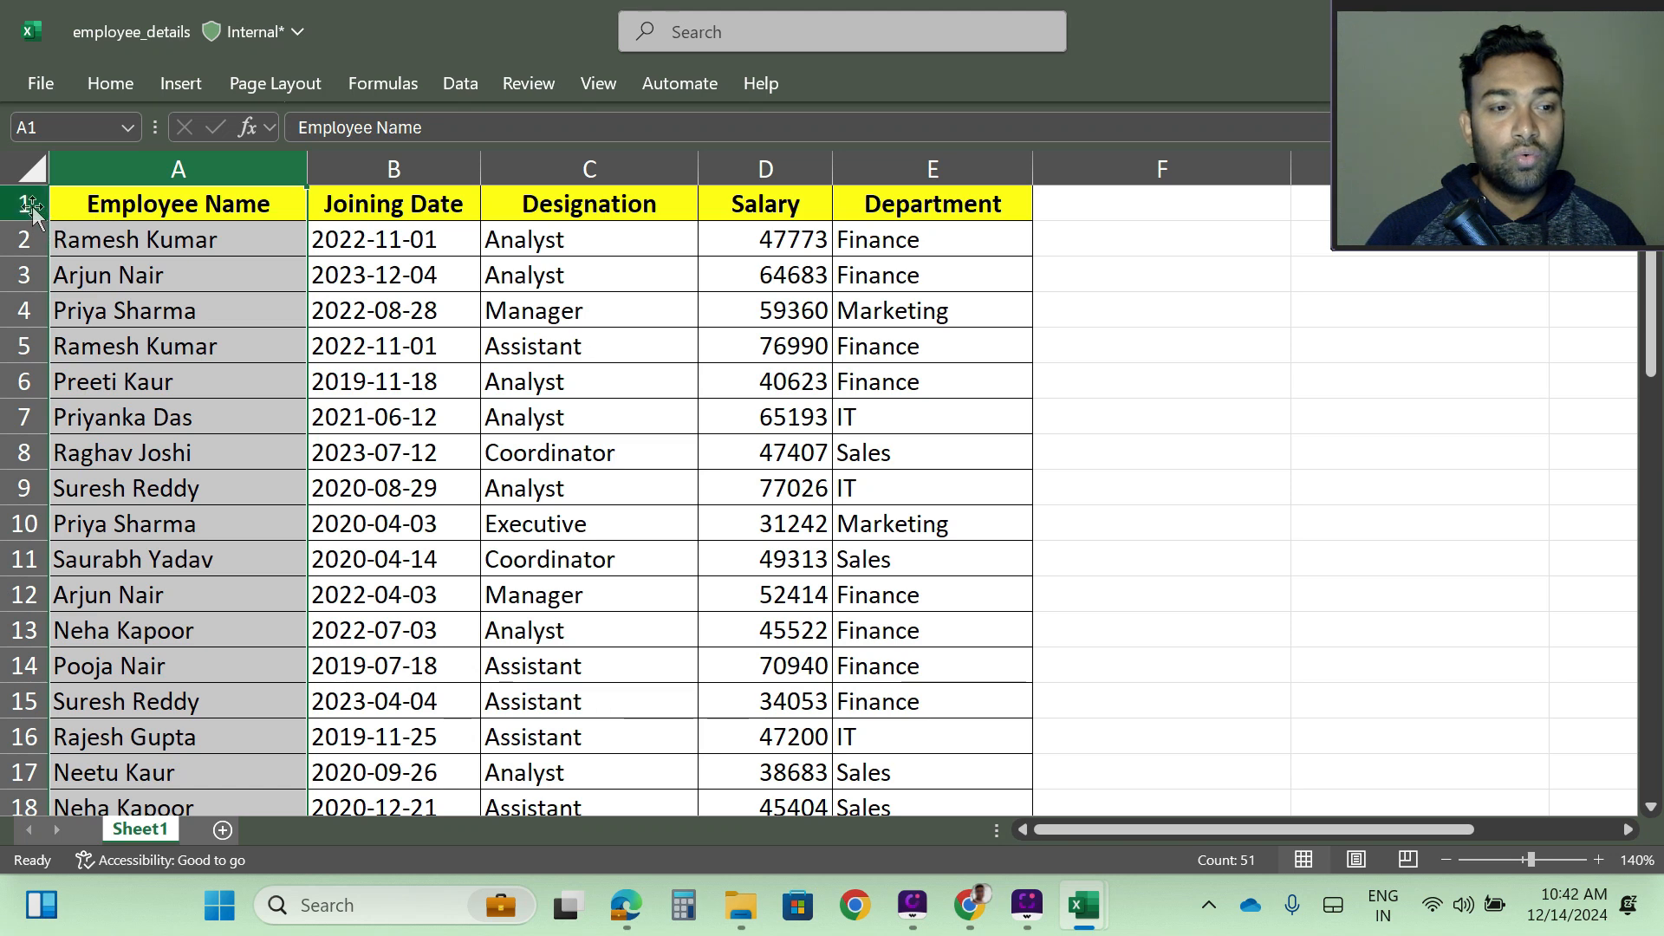
key("shift+space")
left_click(176, 162)
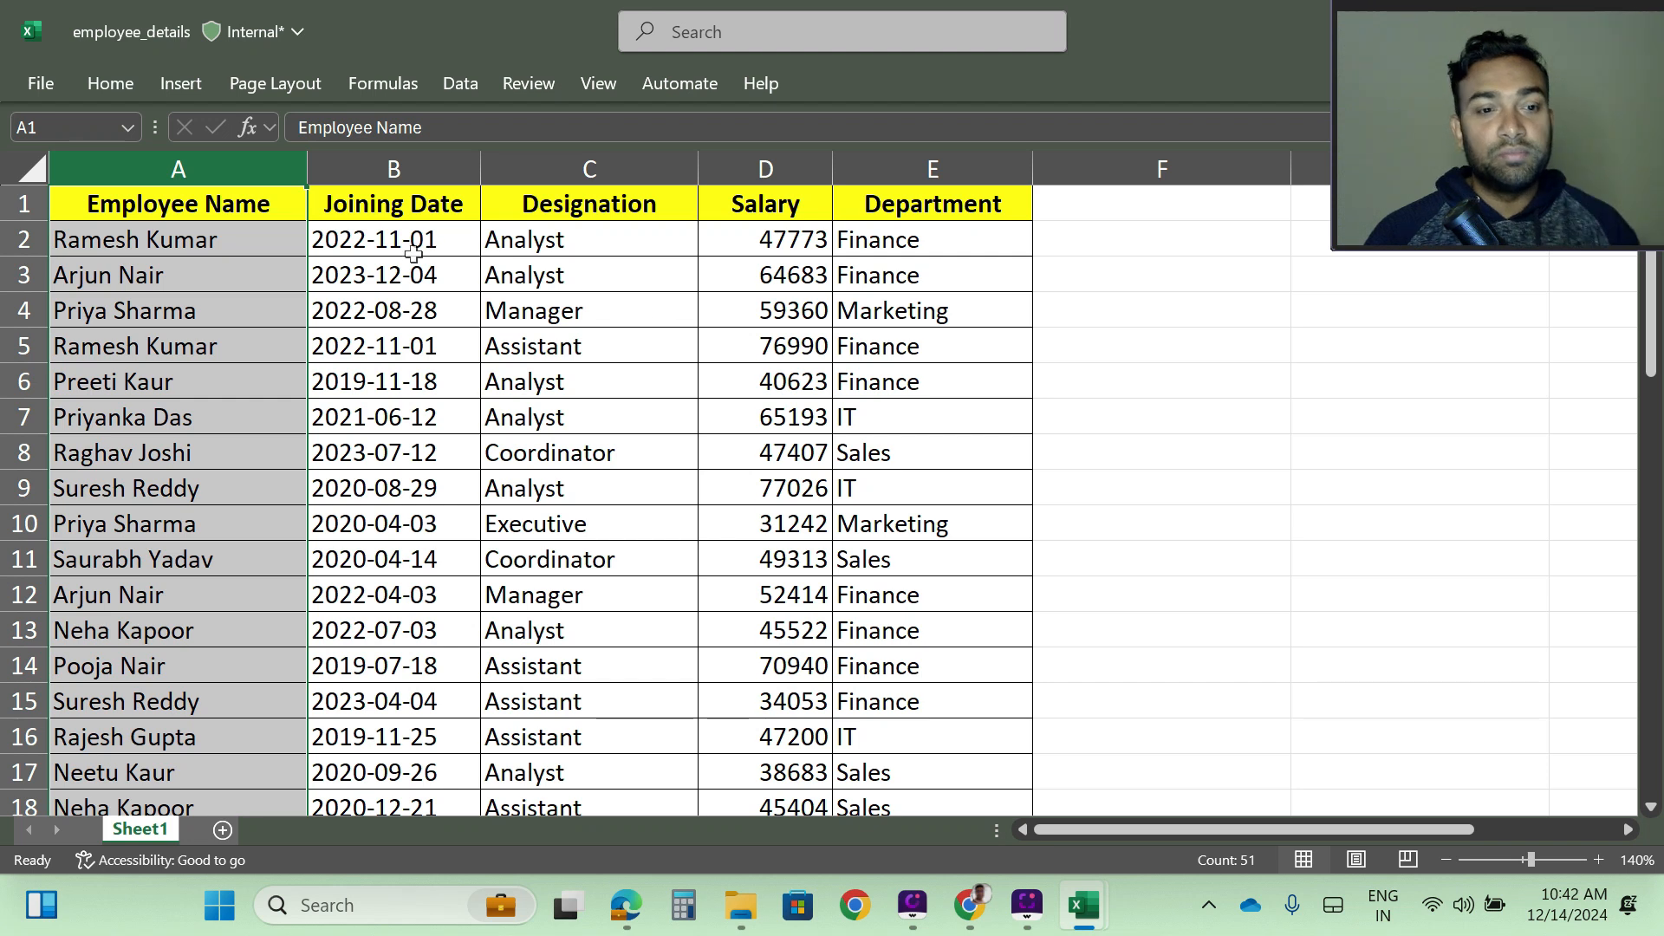
- Freeze both row 1 and column A by applying Freeze Panes with cell B2 selected
left_click(379, 238)
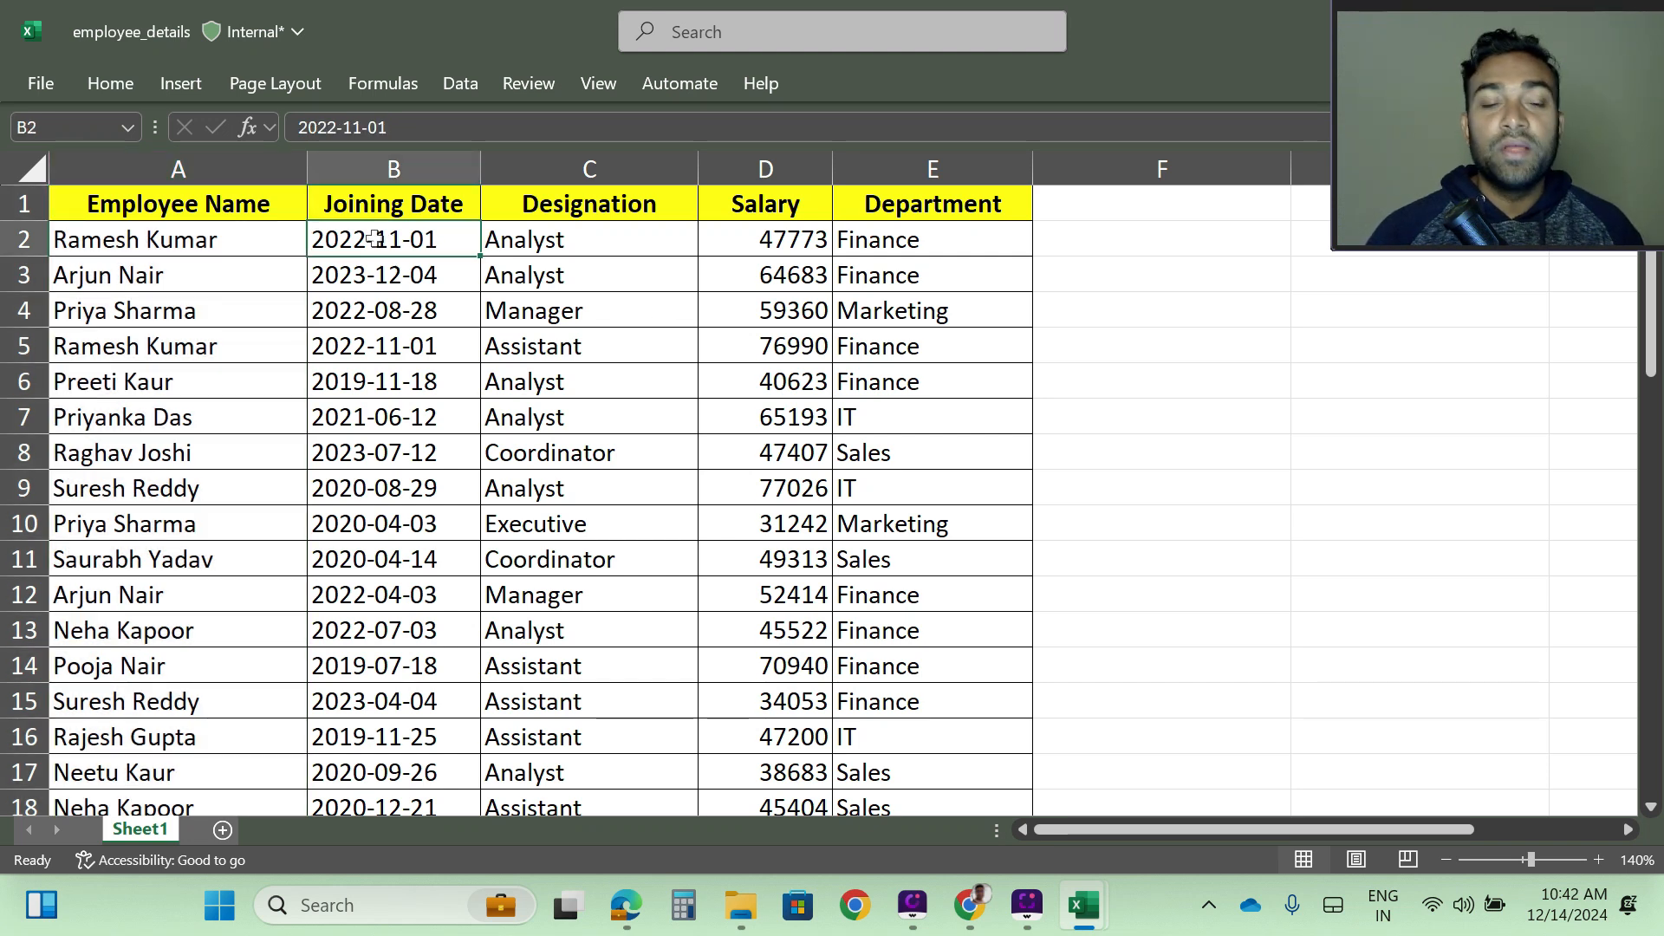
left_click(598, 84)
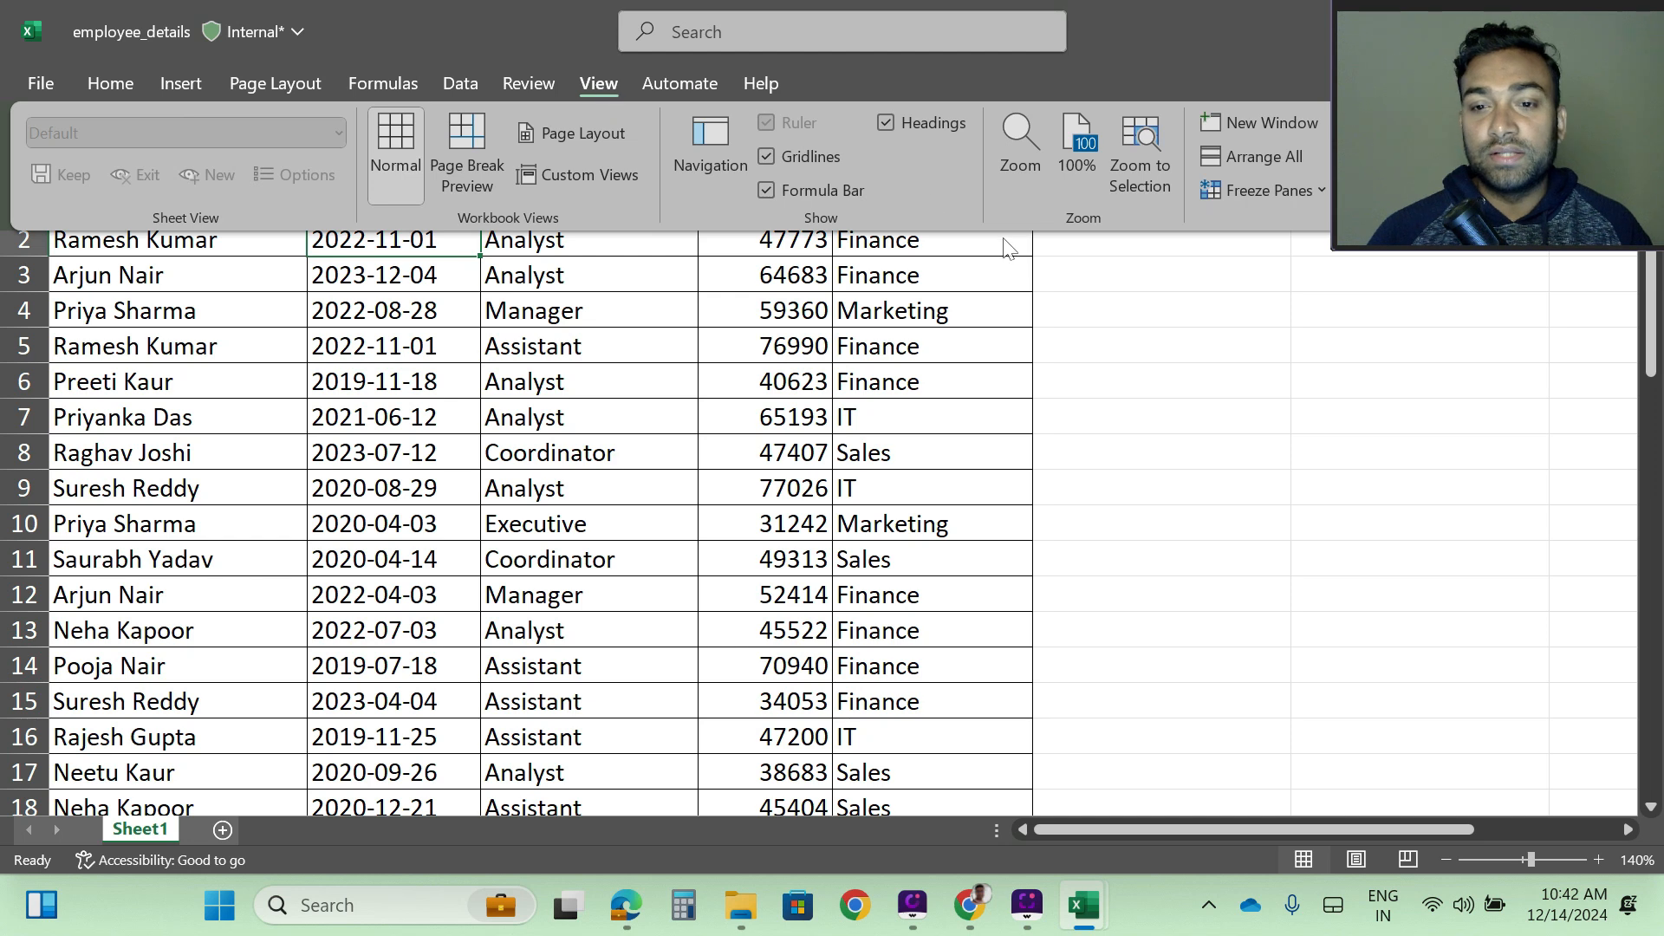
left_click_drag(1423, 9, 1636, 39)
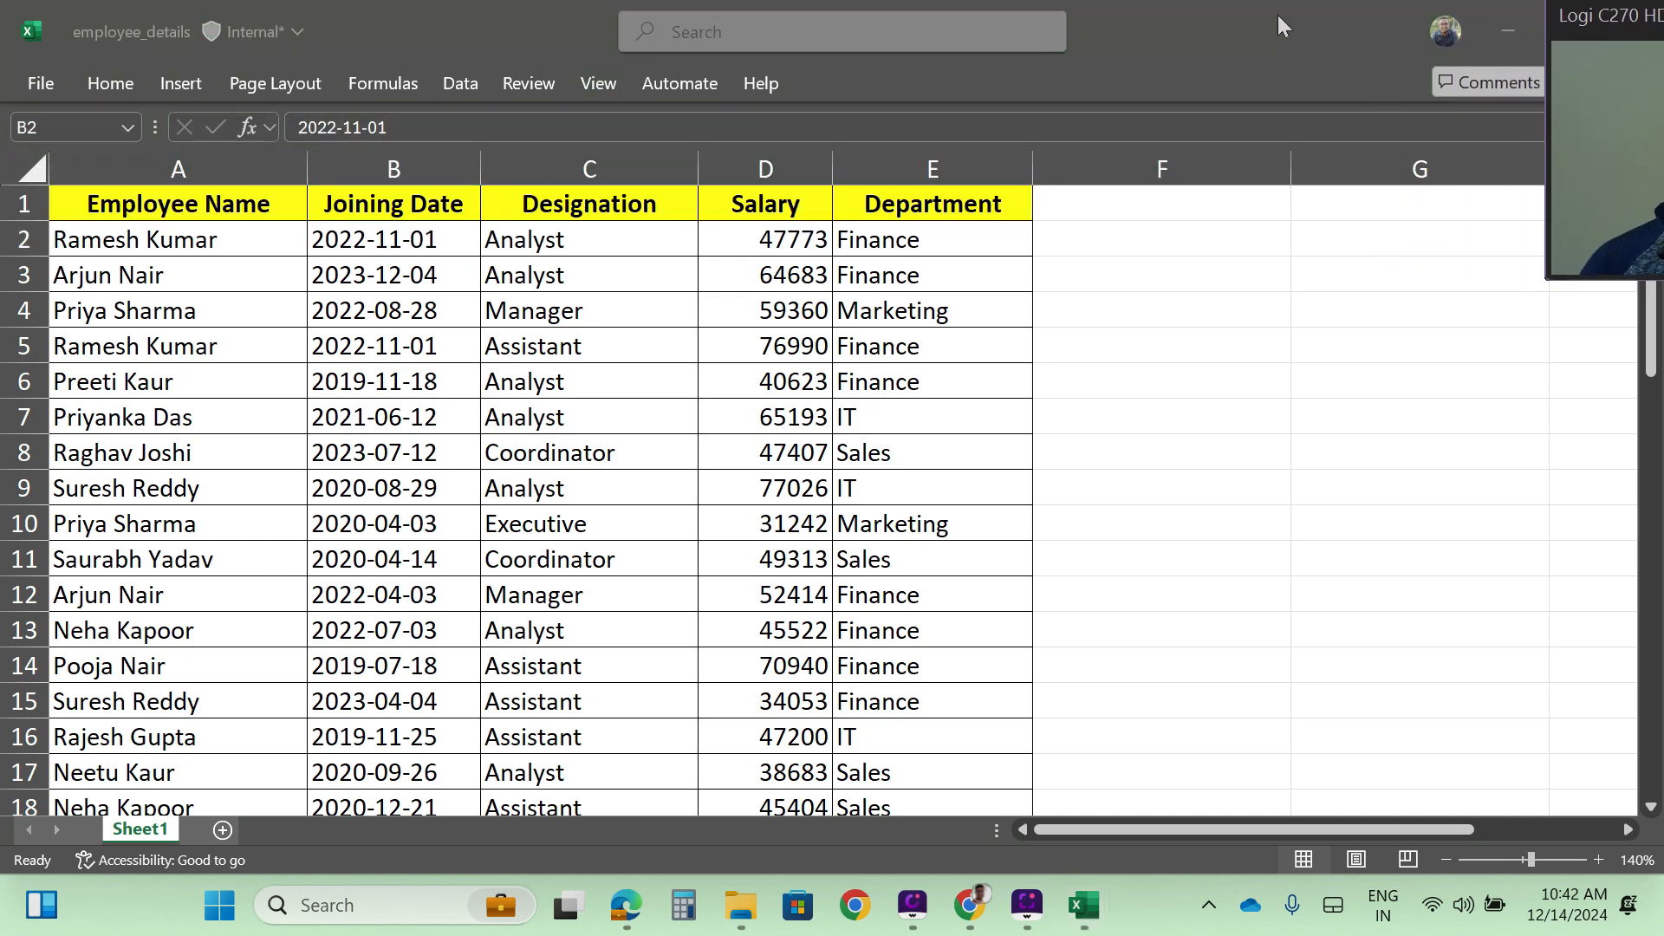
left_click(600, 85)
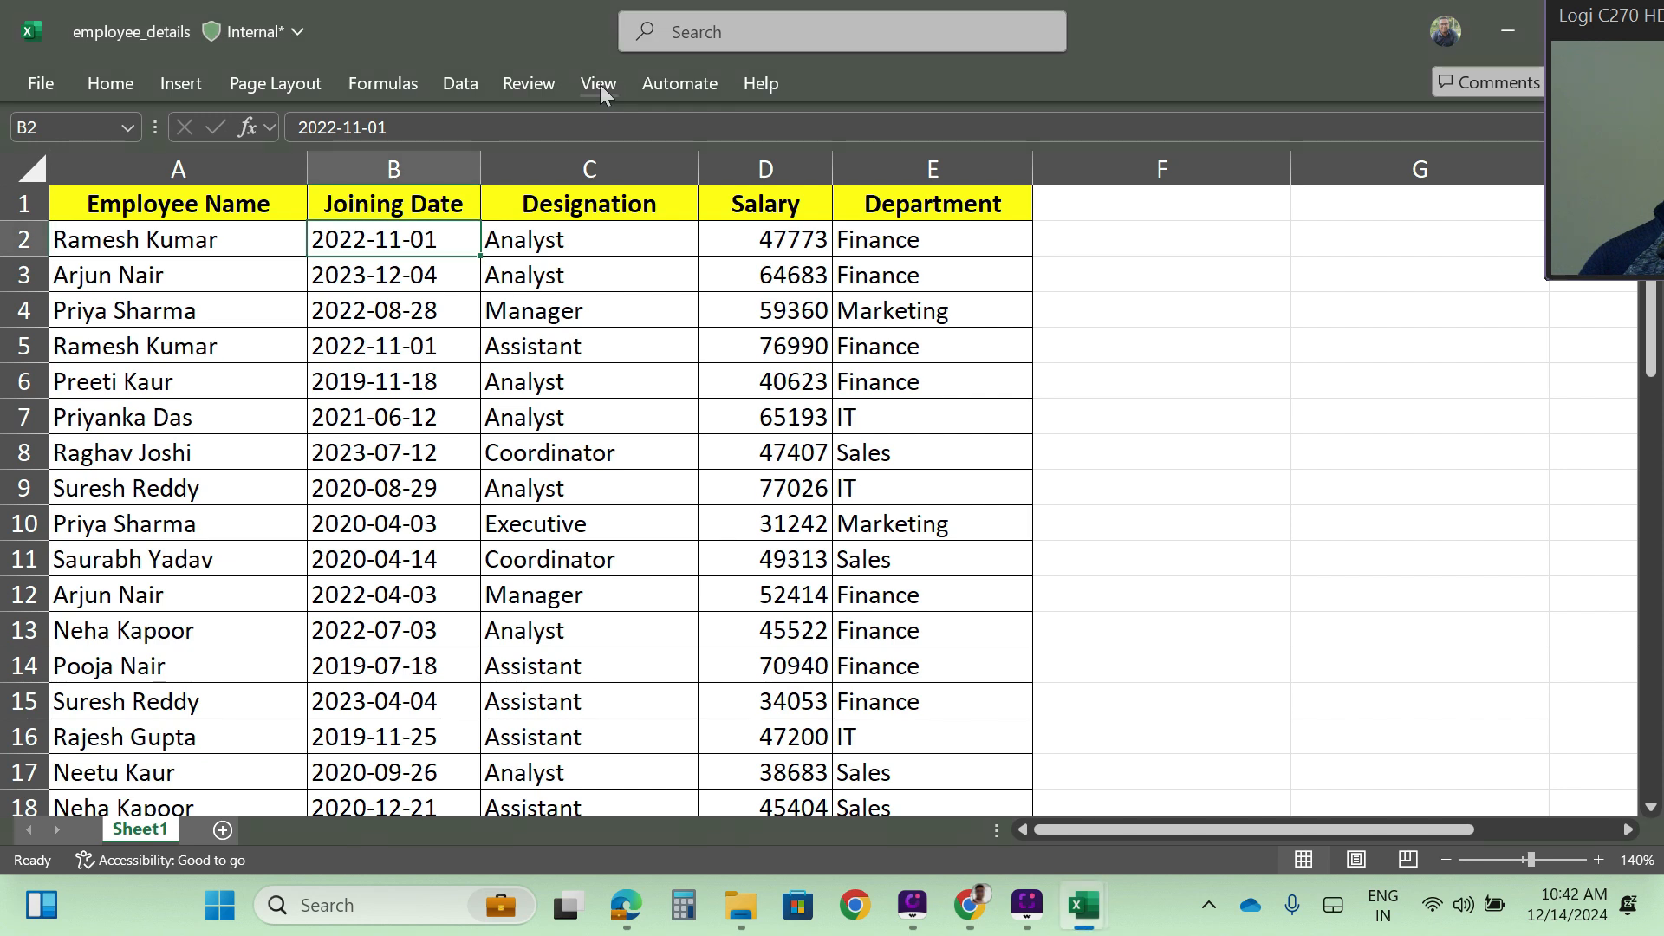
left_click(599, 85)
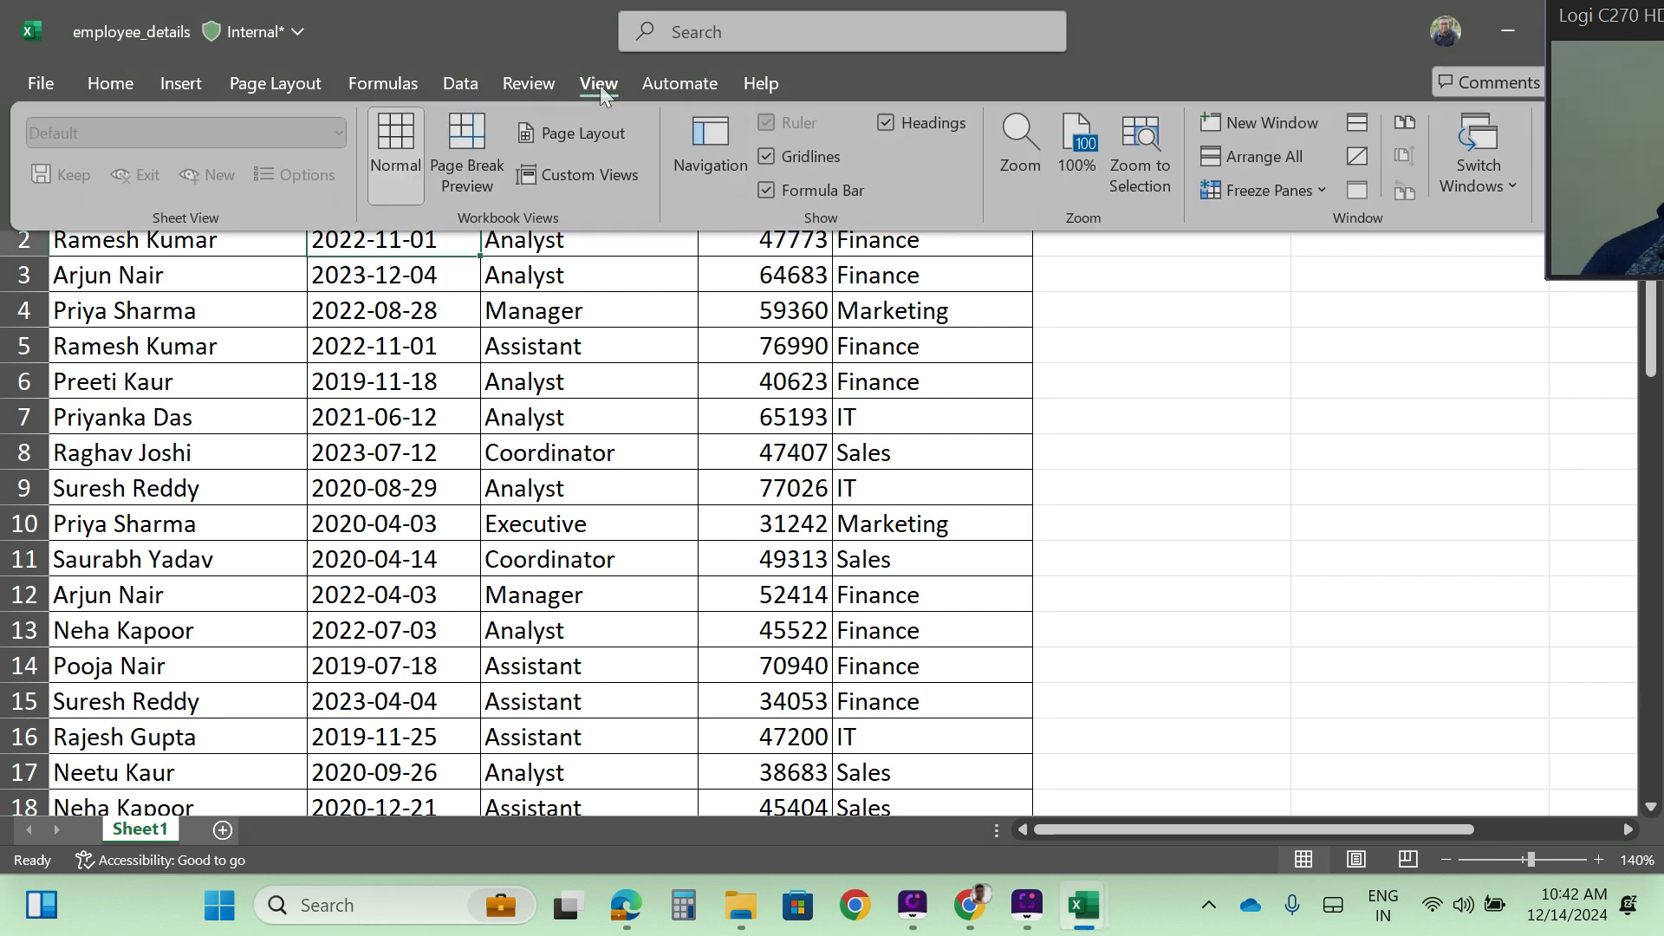
left_click(1322, 190)
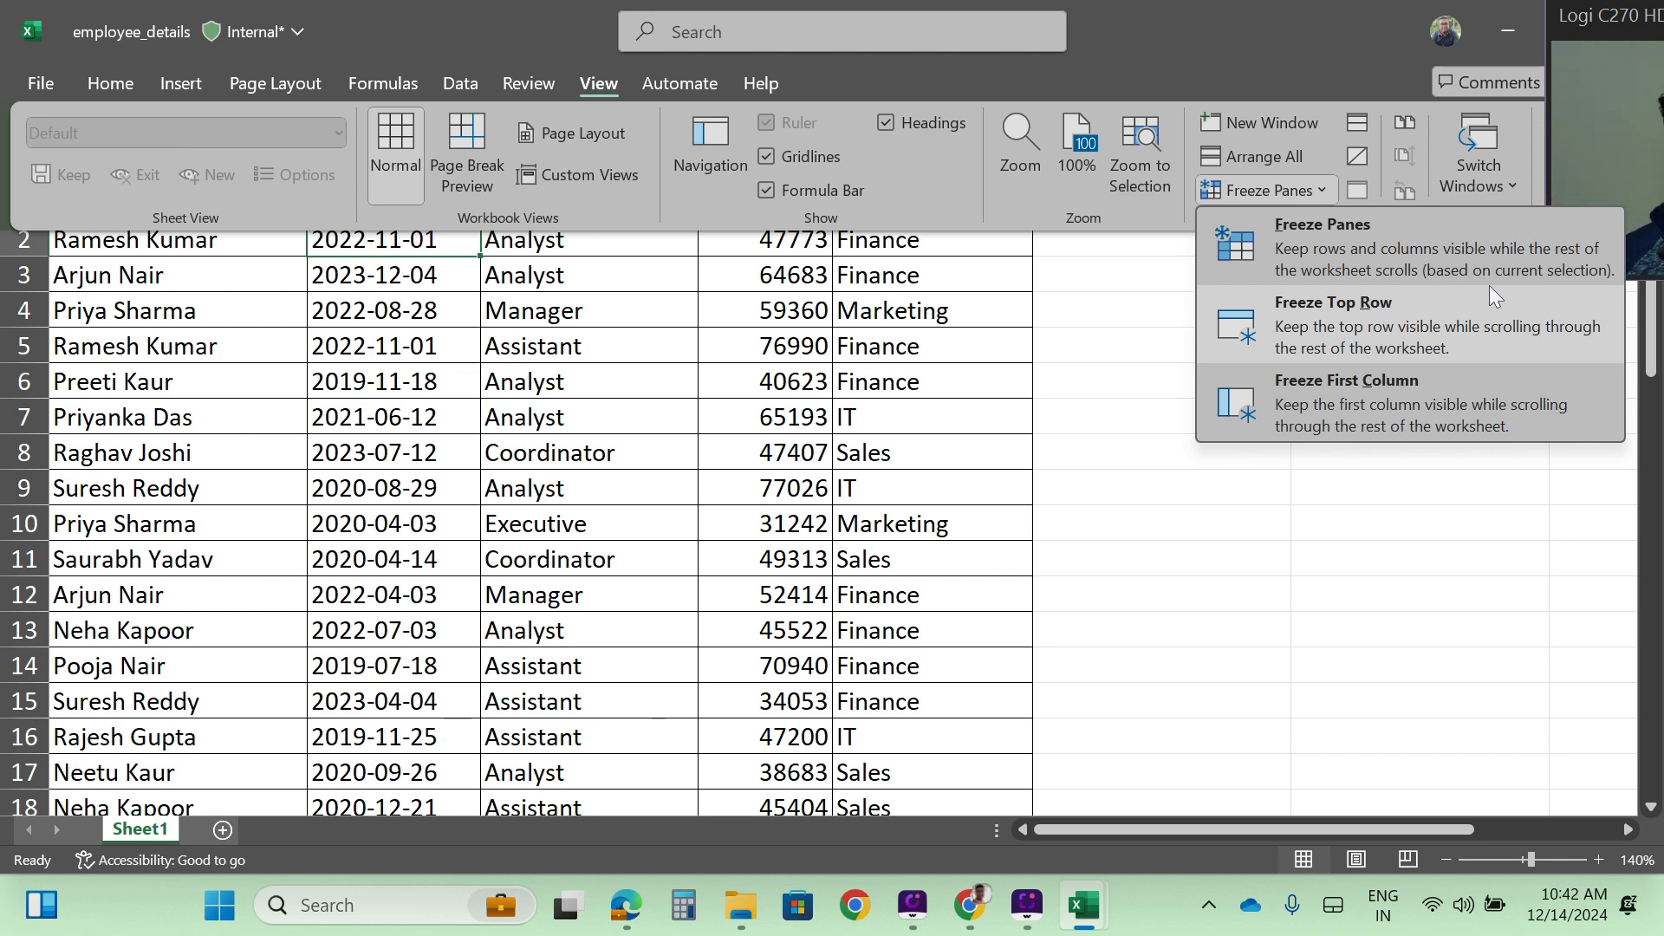
left_click(1319, 253)
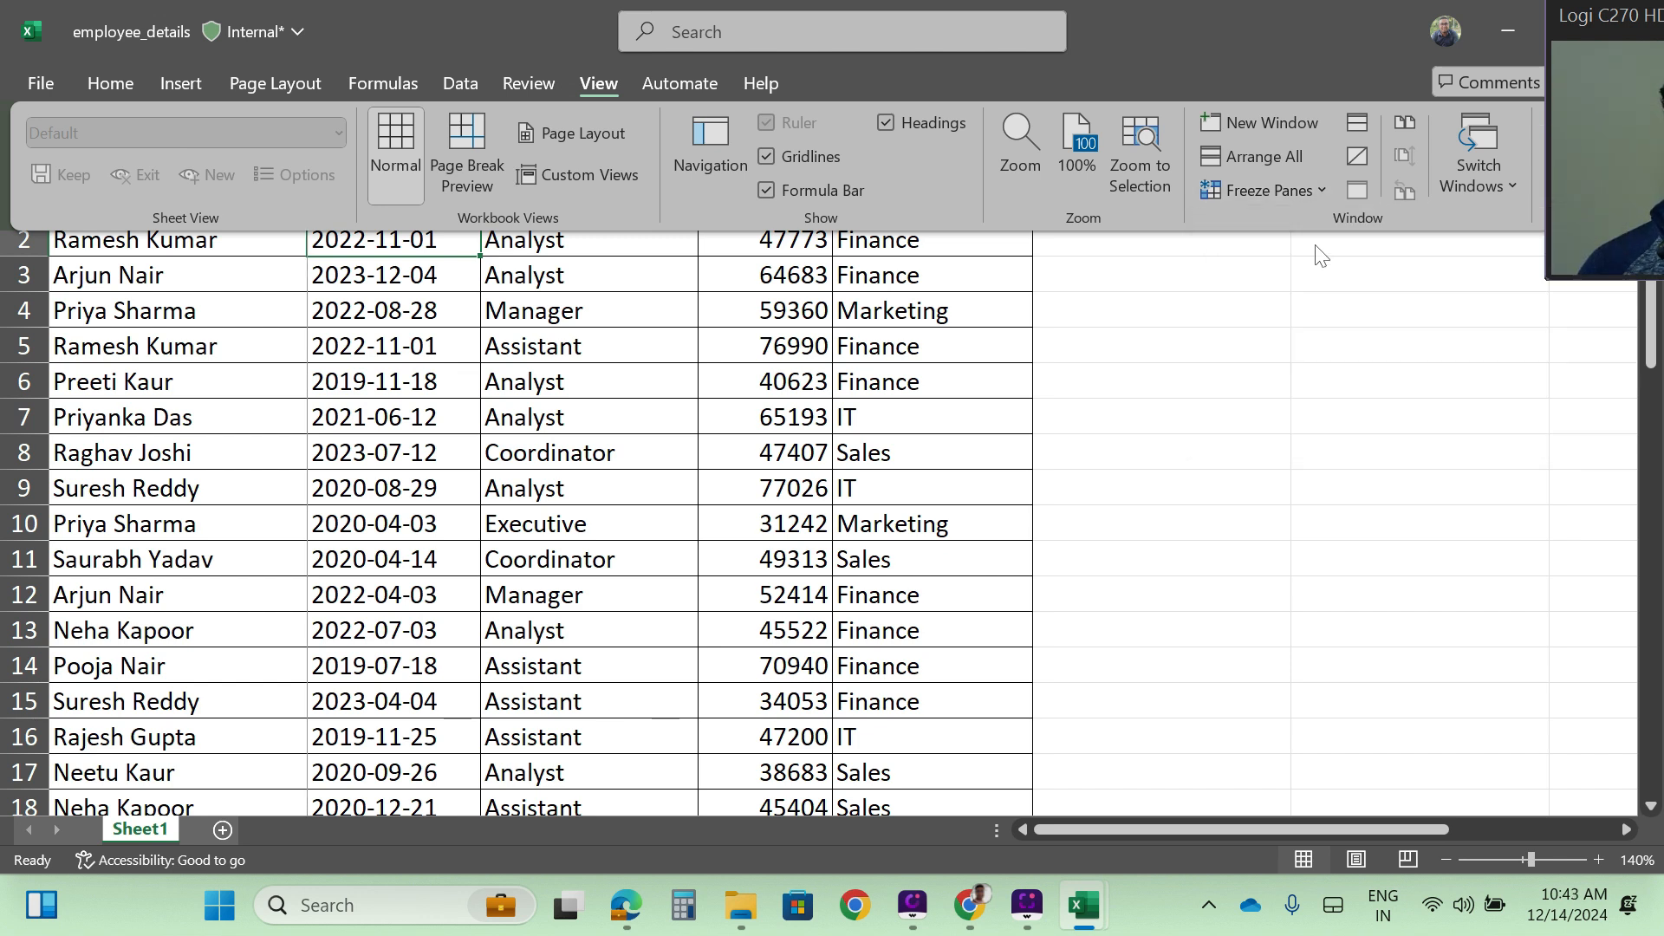
- Check the frozen header row and Employee Name column while moving past the last record, back to the start and sideways
left_click(409, 457)
left_click(409, 456)
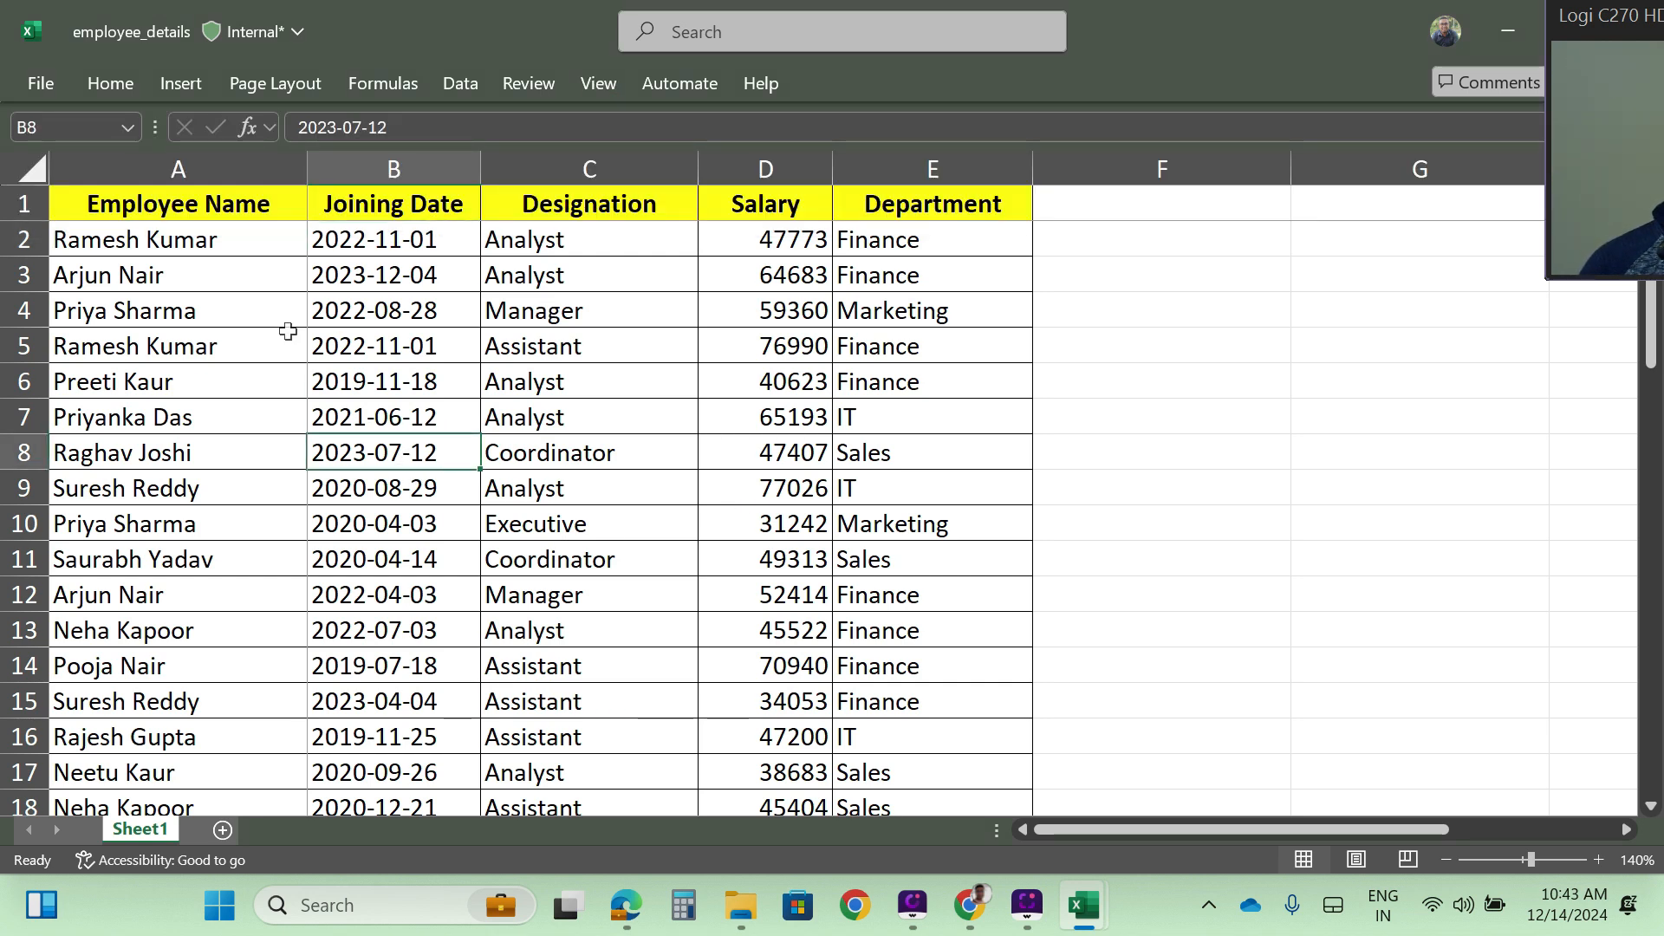
scroll(576, 520, "down", 14)
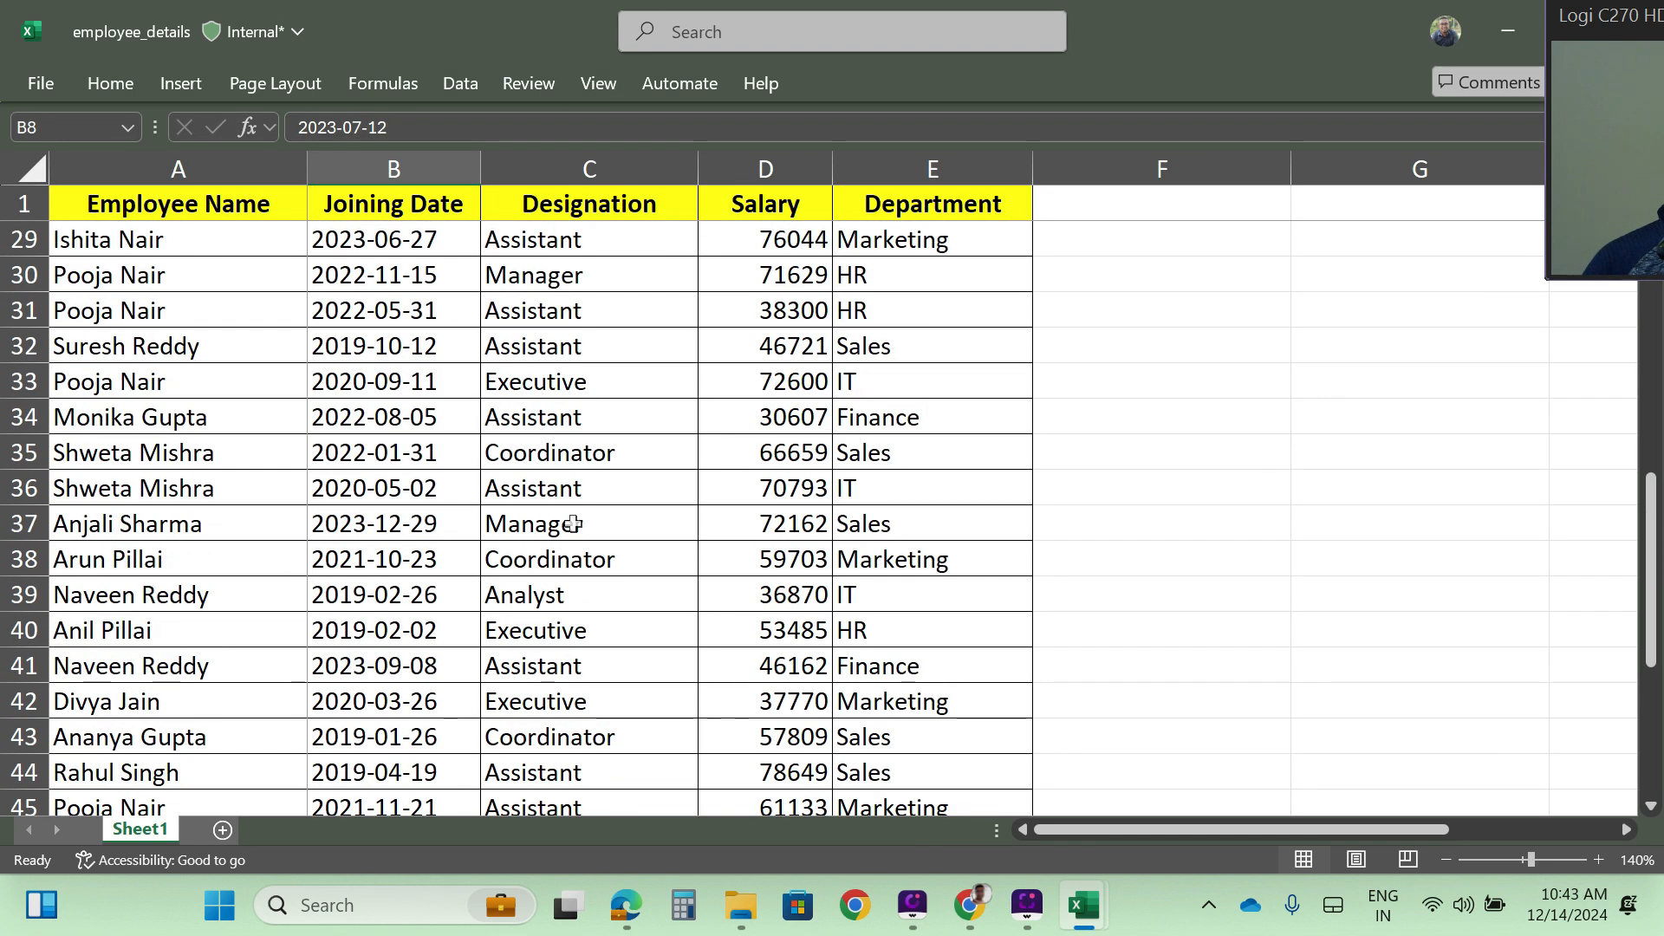
scroll(574, 523, "down", 9)
scroll(555, 485, "up", 6)
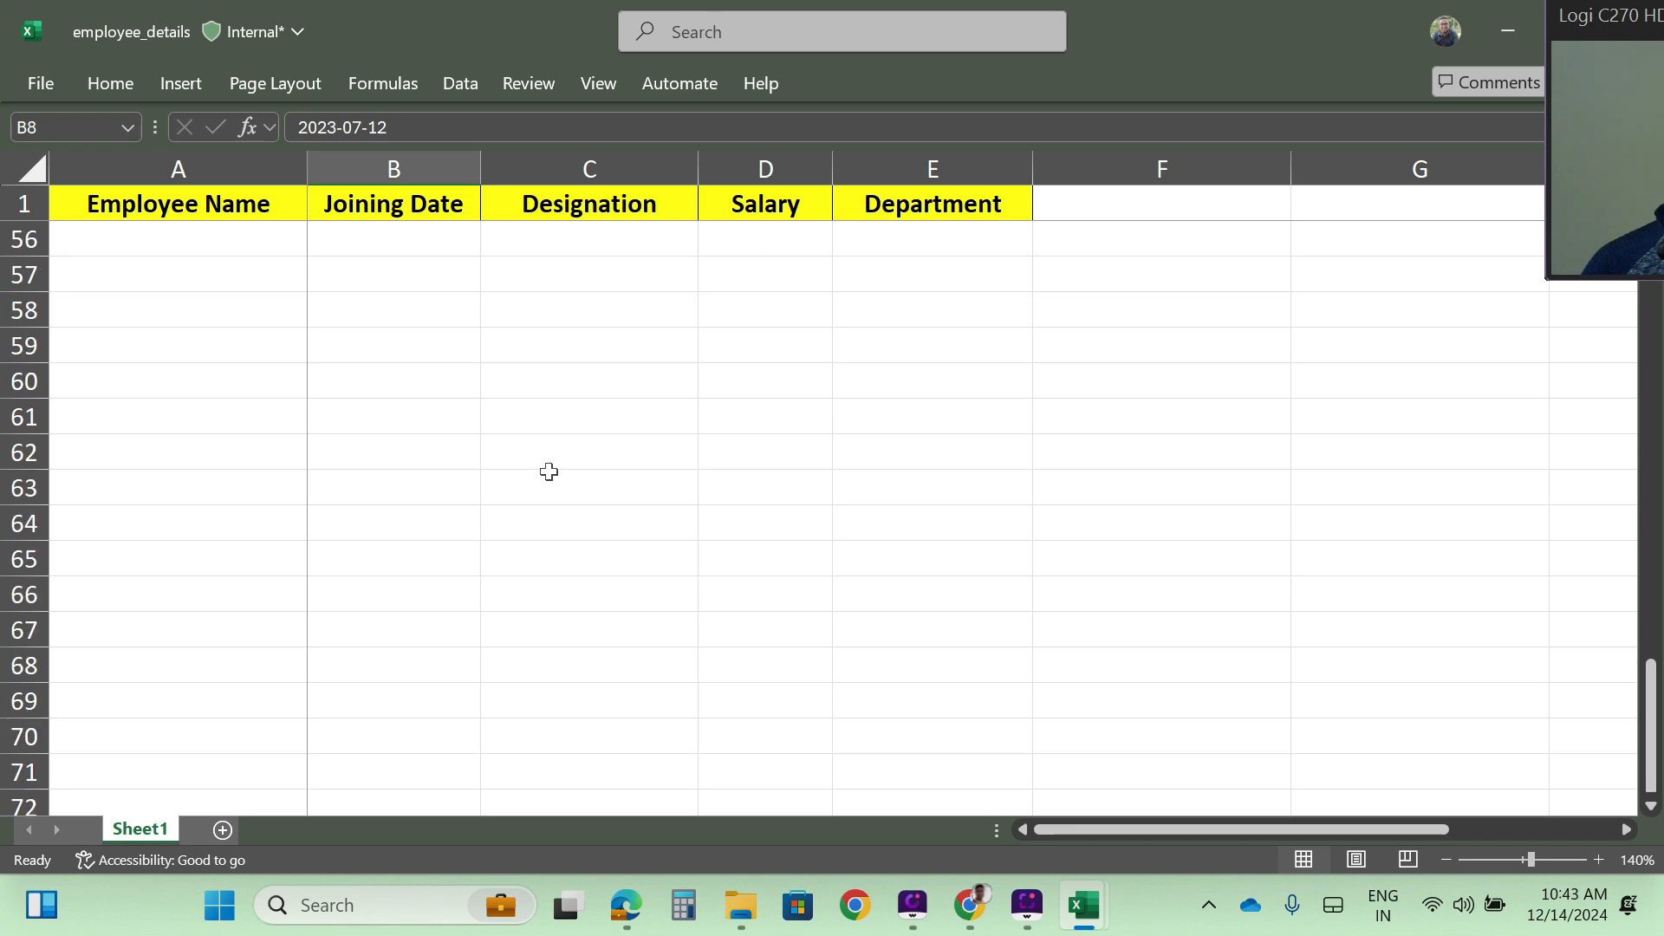
scroll(410, 450, "up", 17)
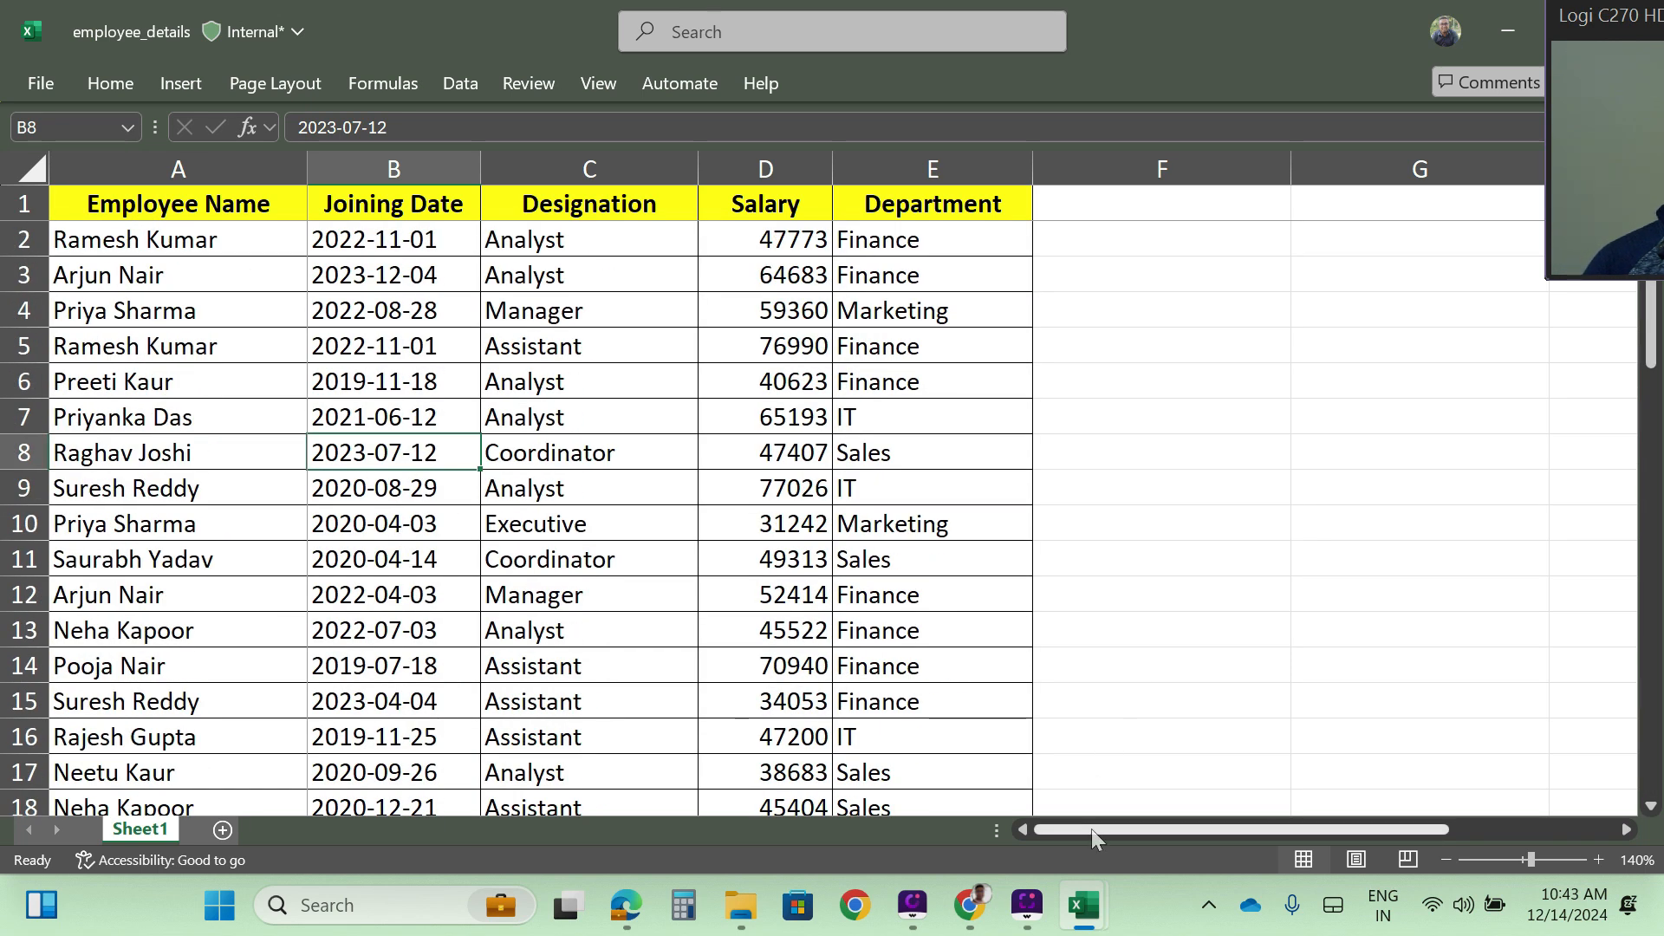
left_click_drag(1090, 829, 980, 819)
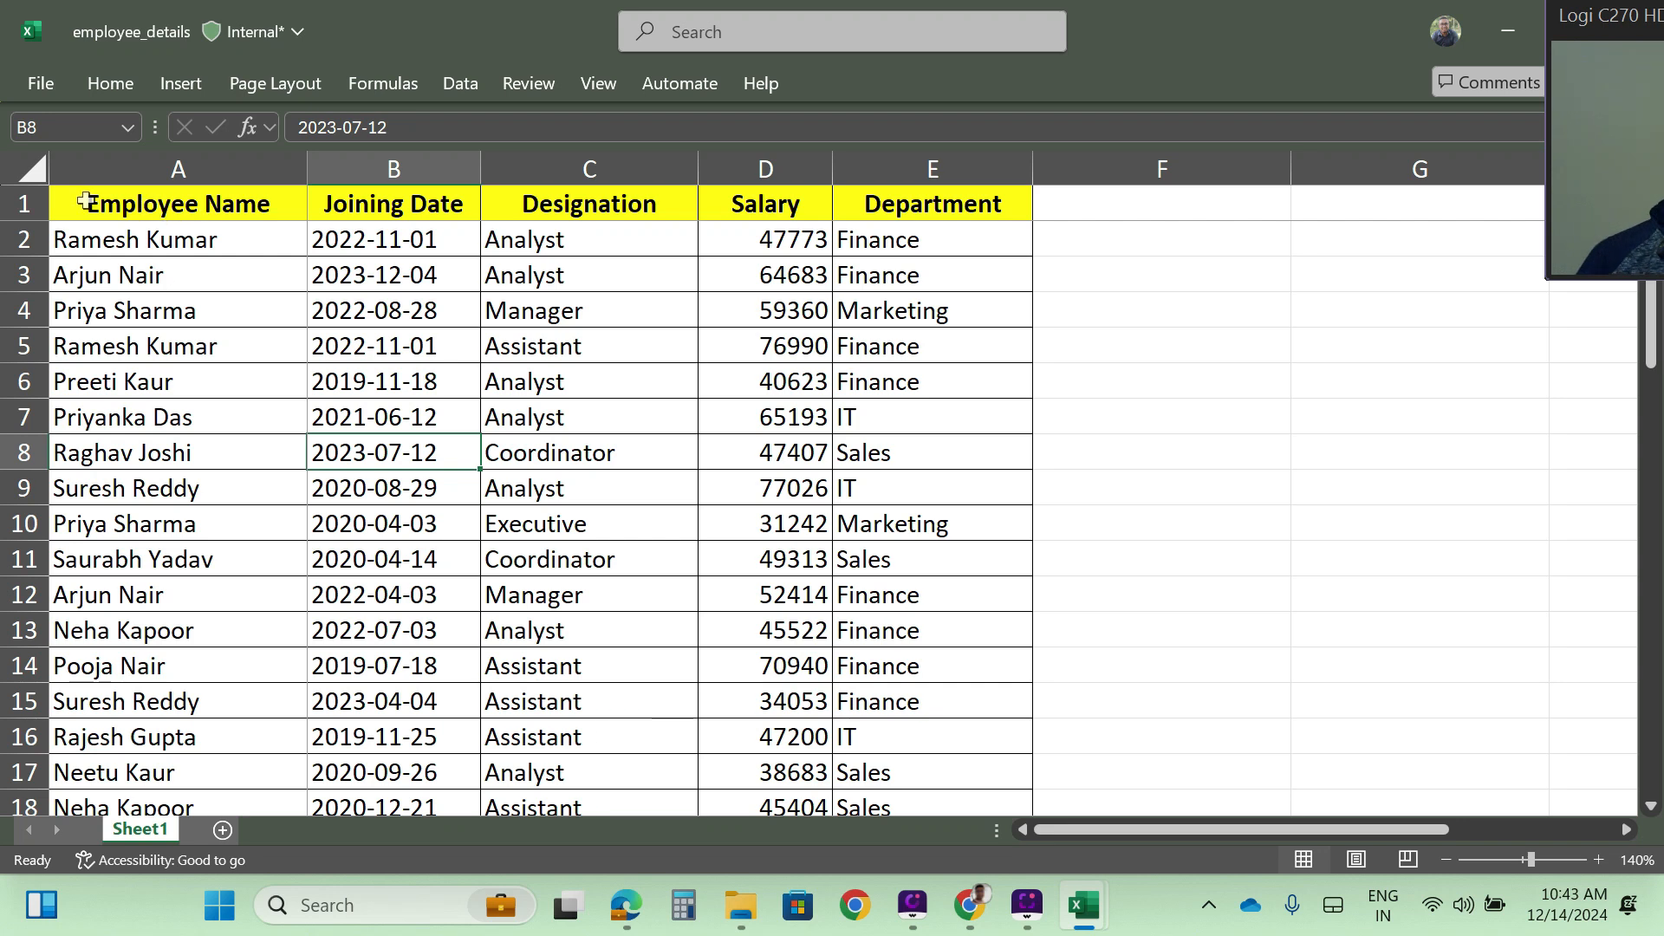
left_click(25, 205)
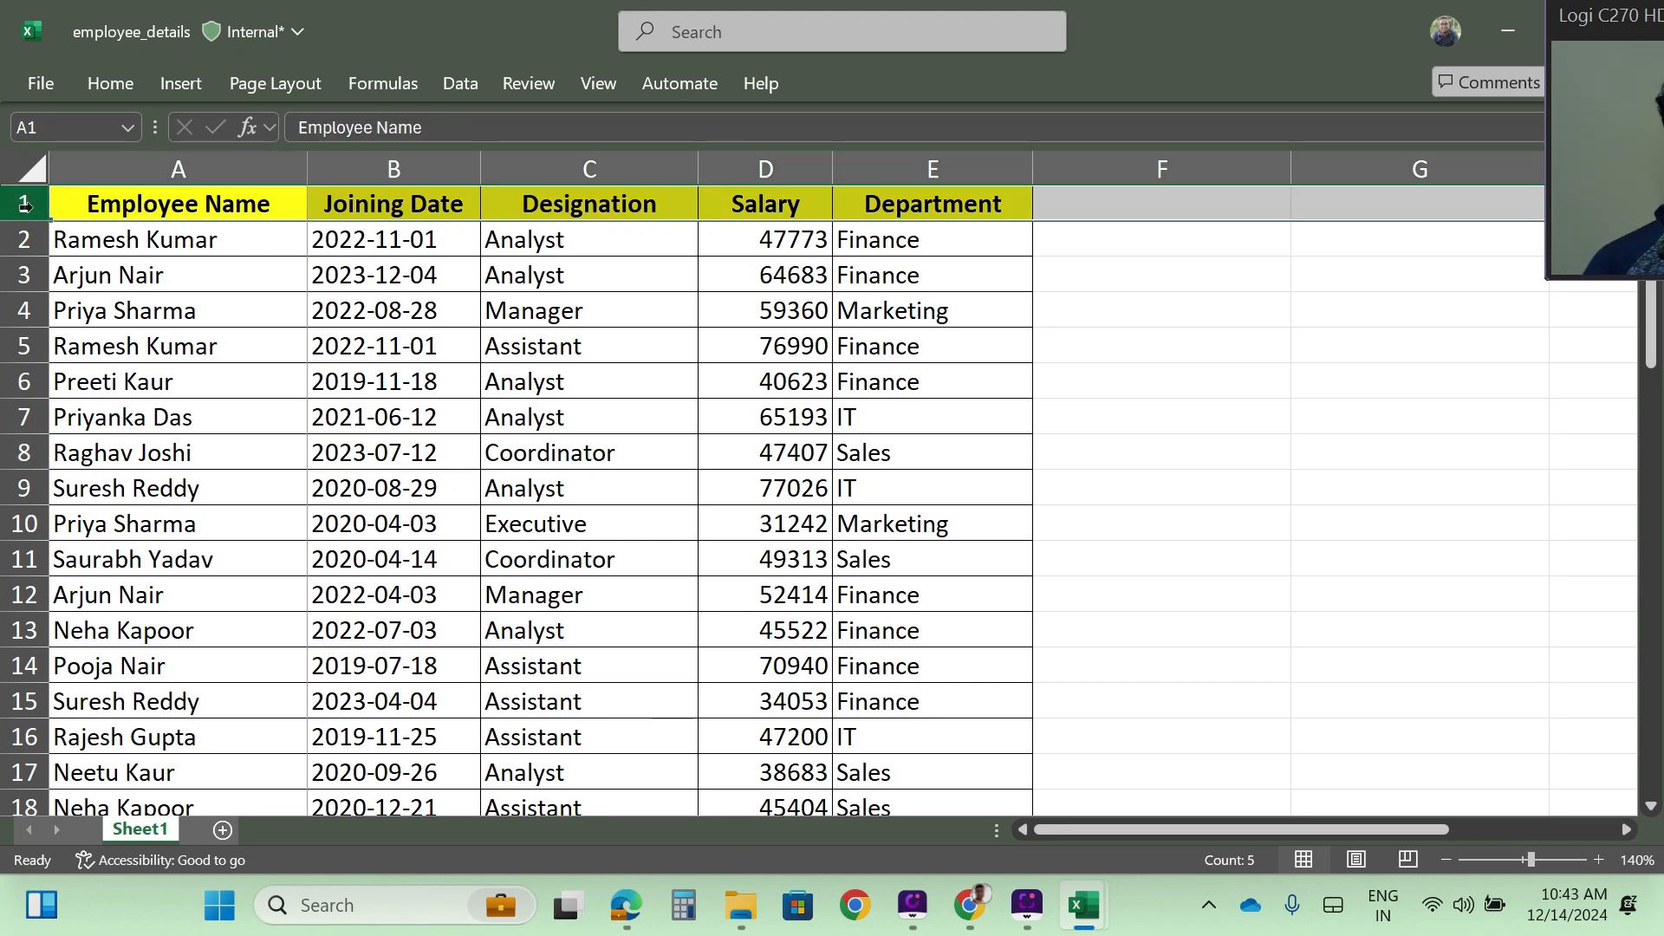
left_click(197, 169)
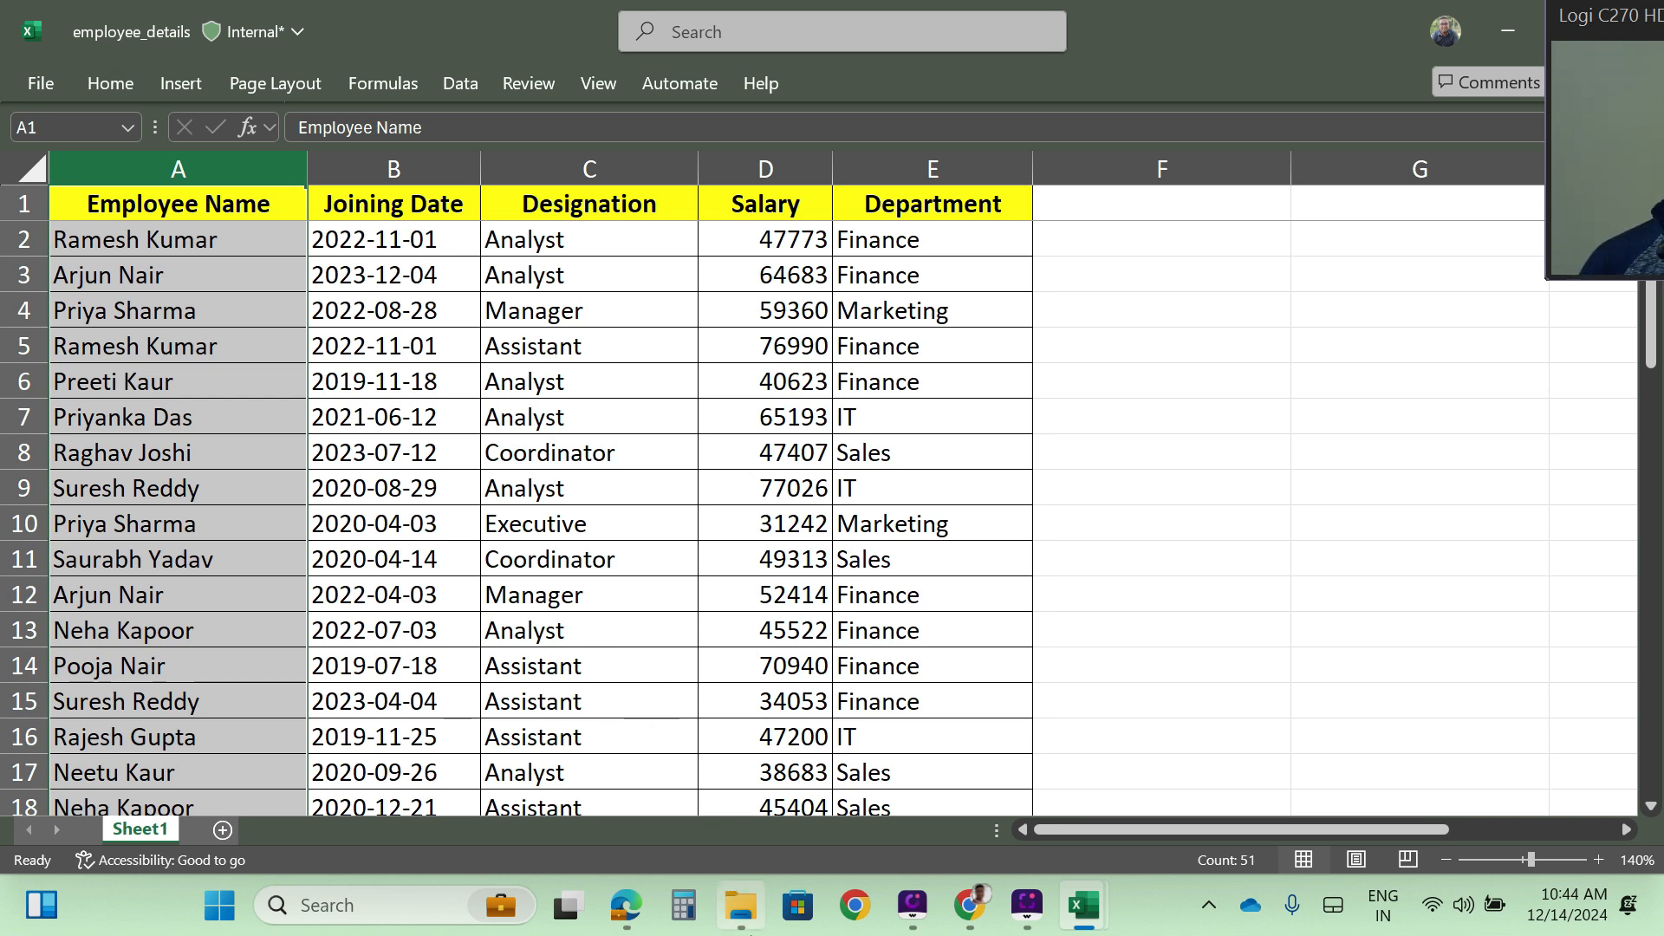
- Hide the Location and Order Date columns (B and C) of the customer order table
mouse_move(741, 904)
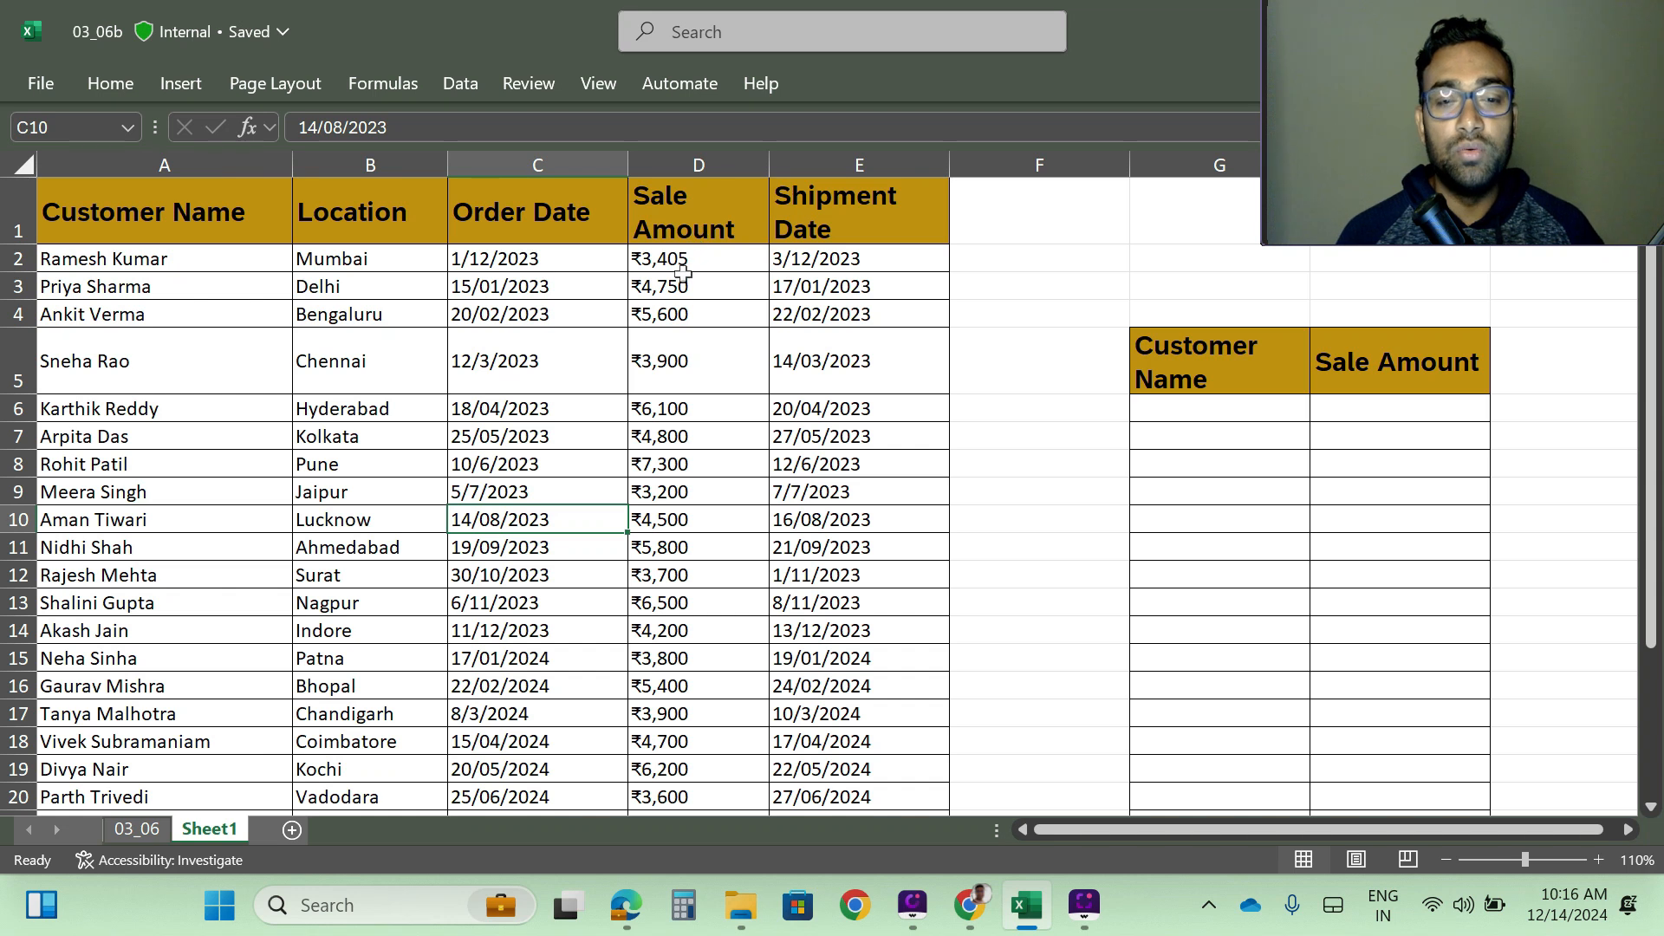
left_click(366, 160)
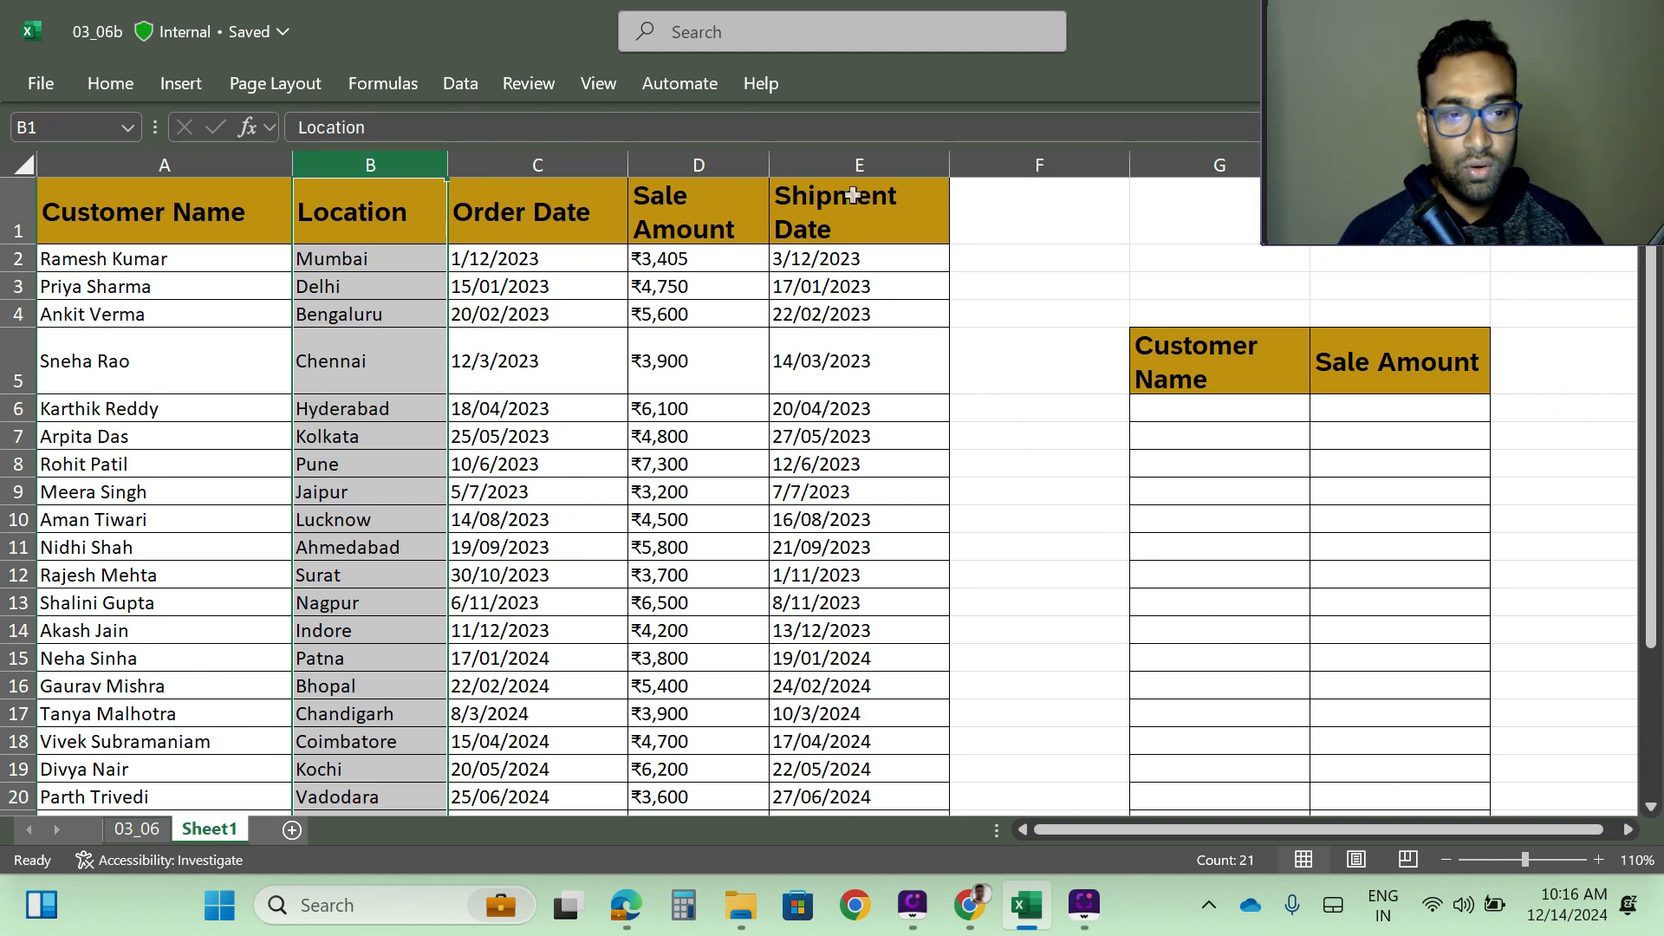
left_click_drag(286, 436, 217, 408)
left_click(373, 159)
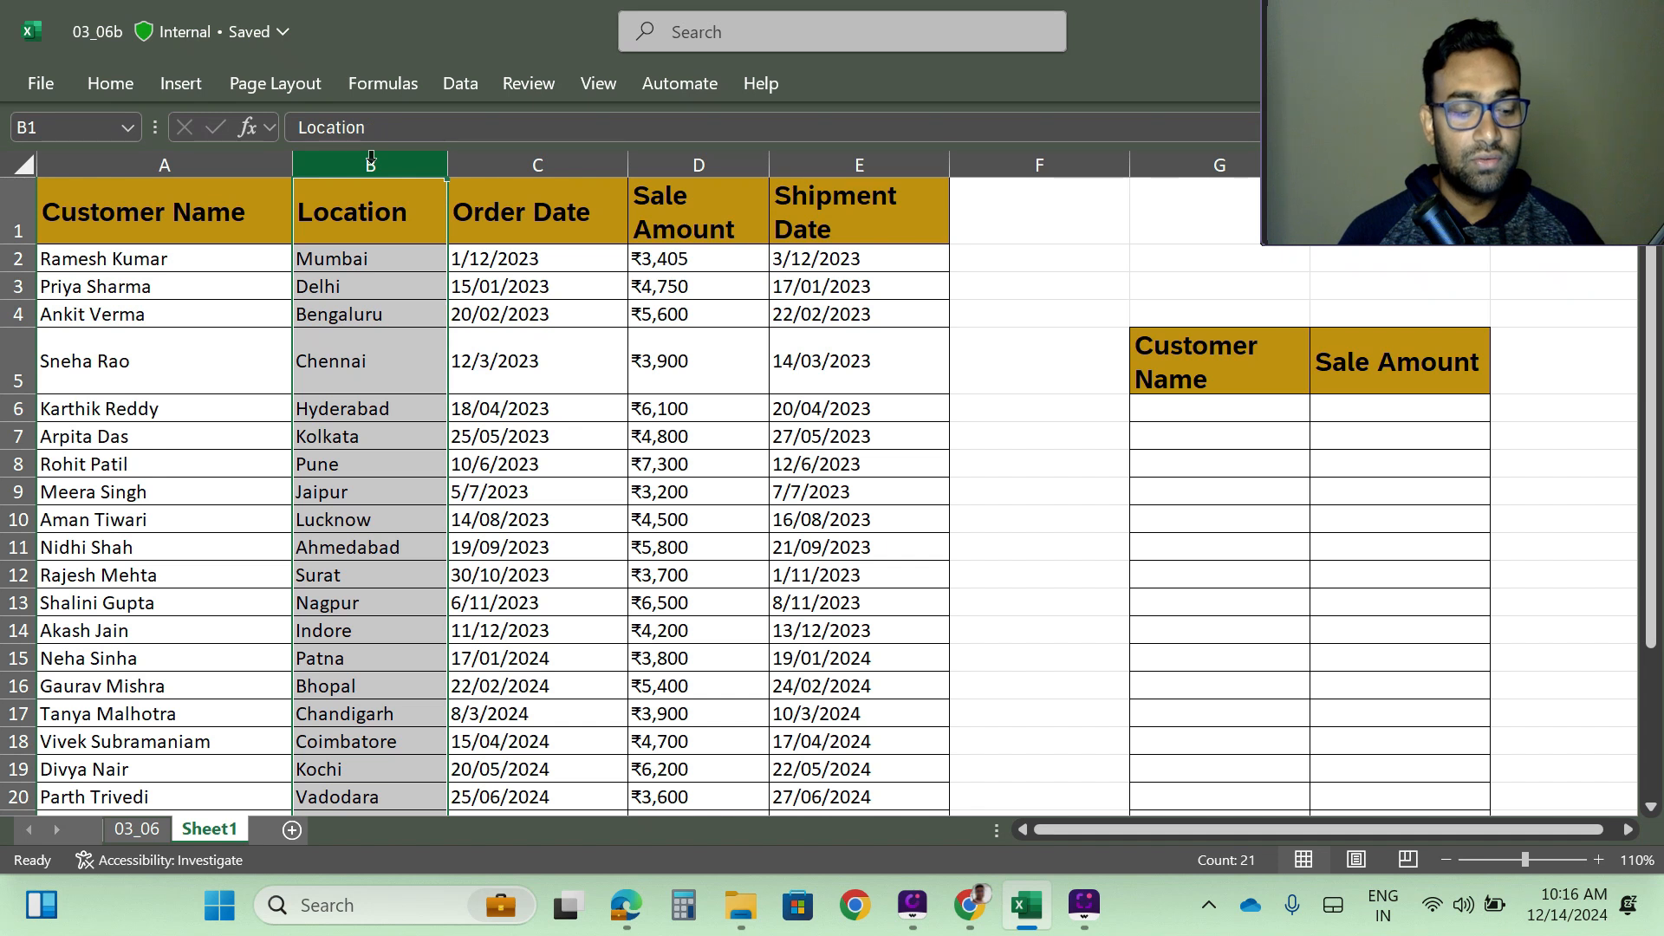
left_click_drag(371, 158, 628, 164)
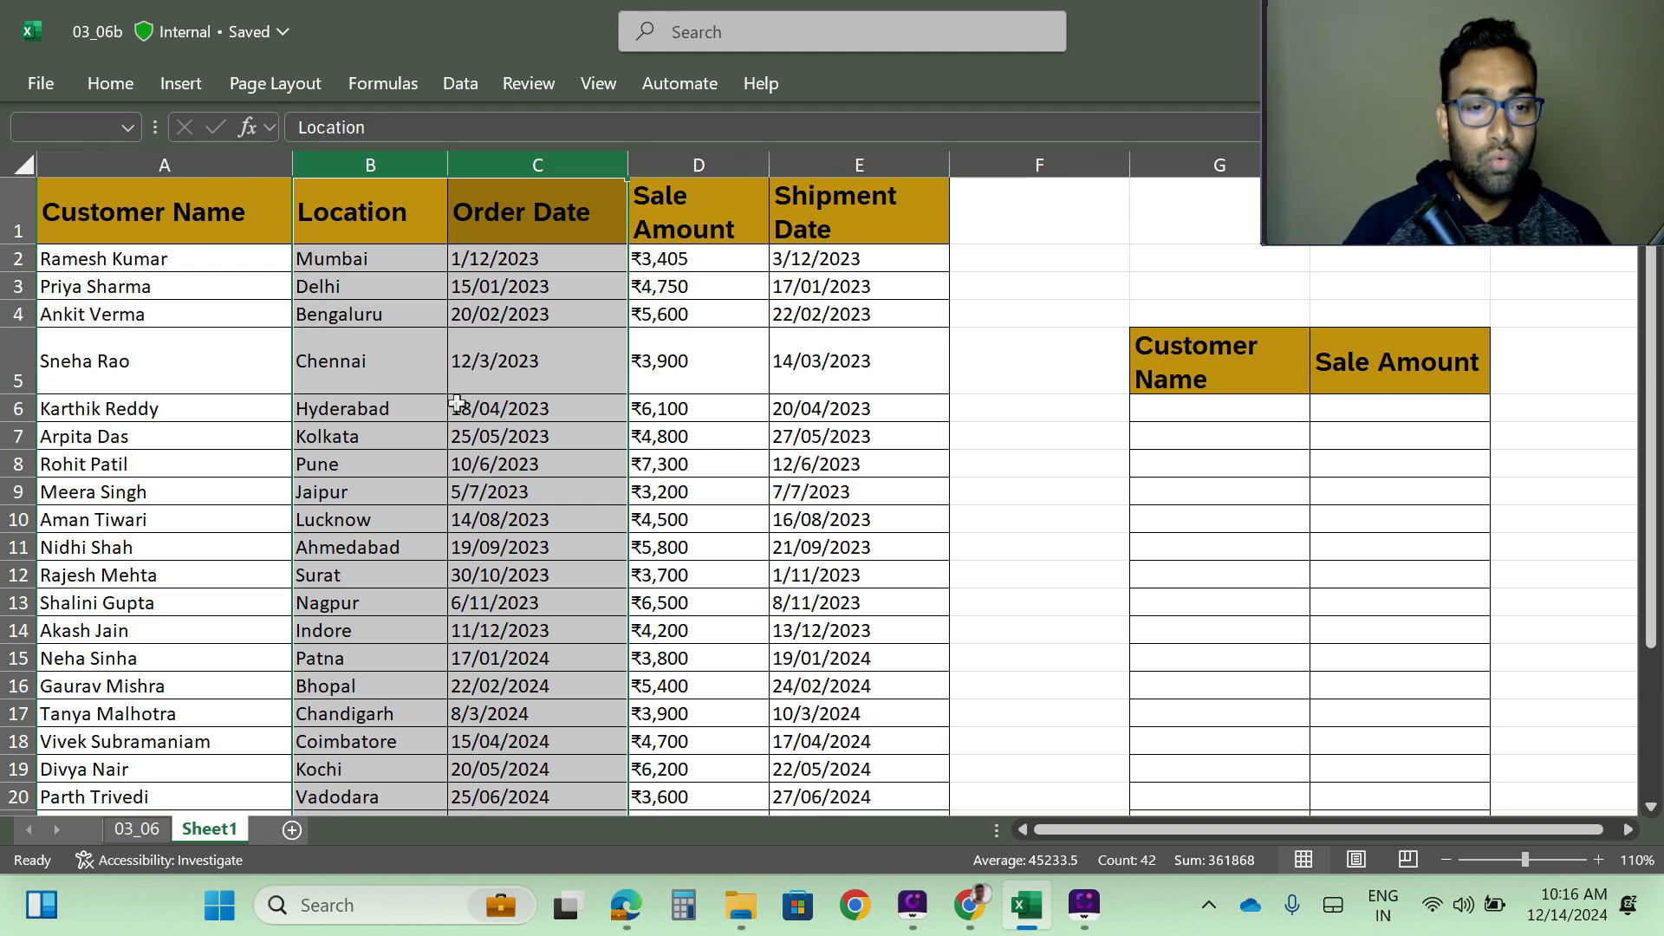
key("ctrl+o")
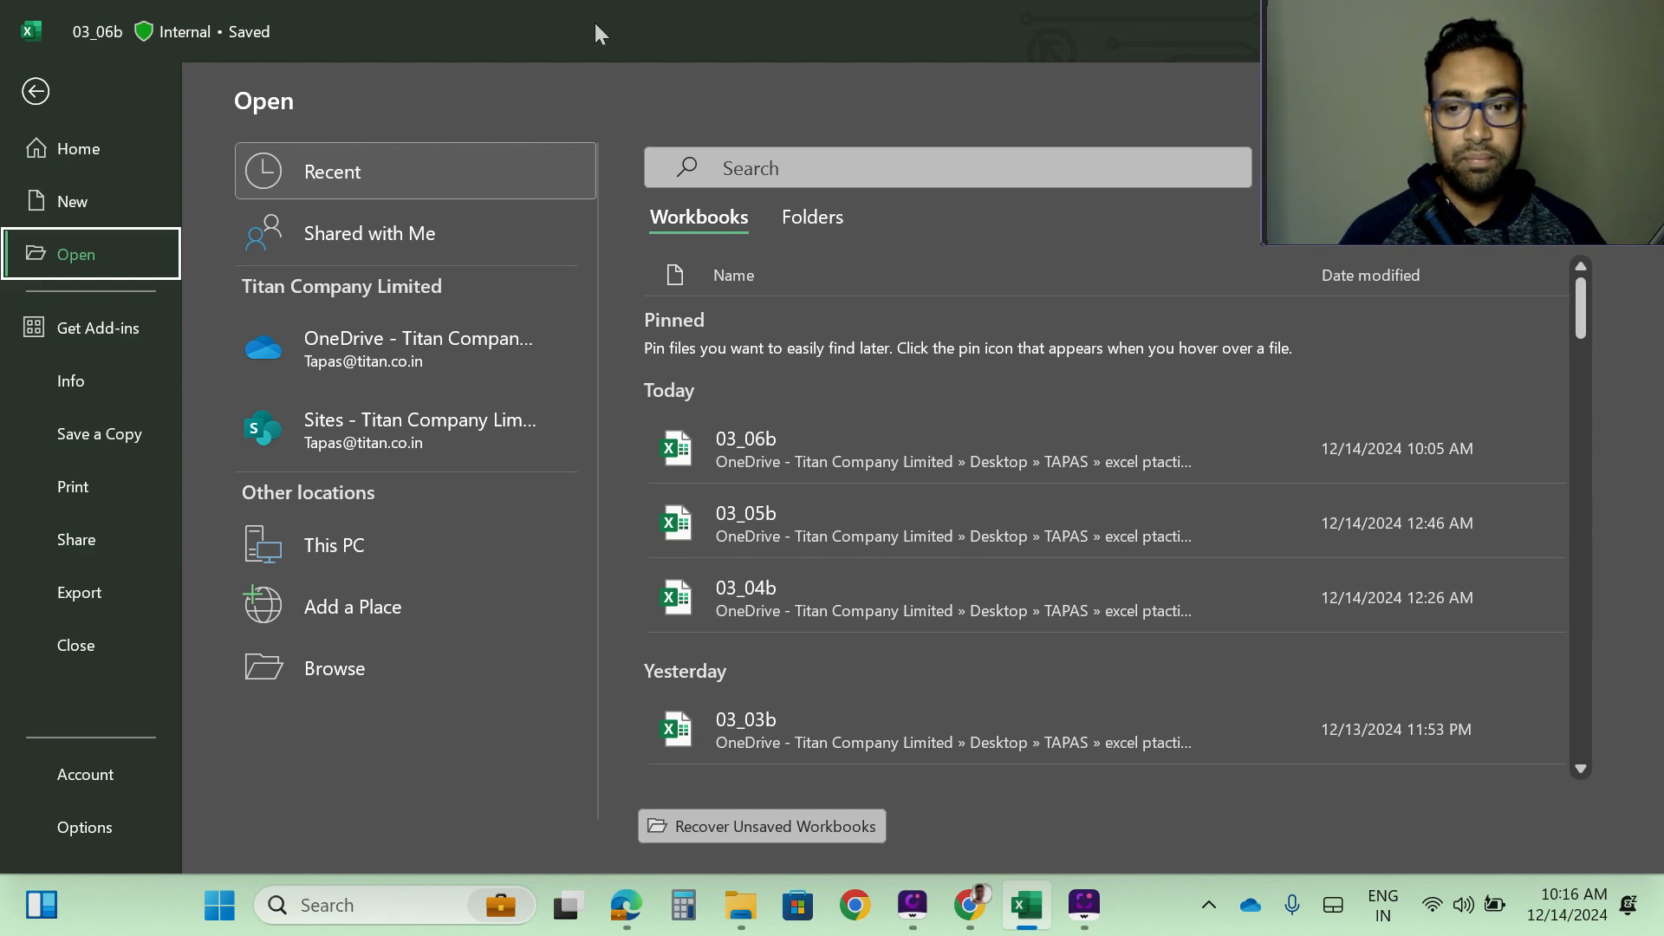
left_click(877, 420)
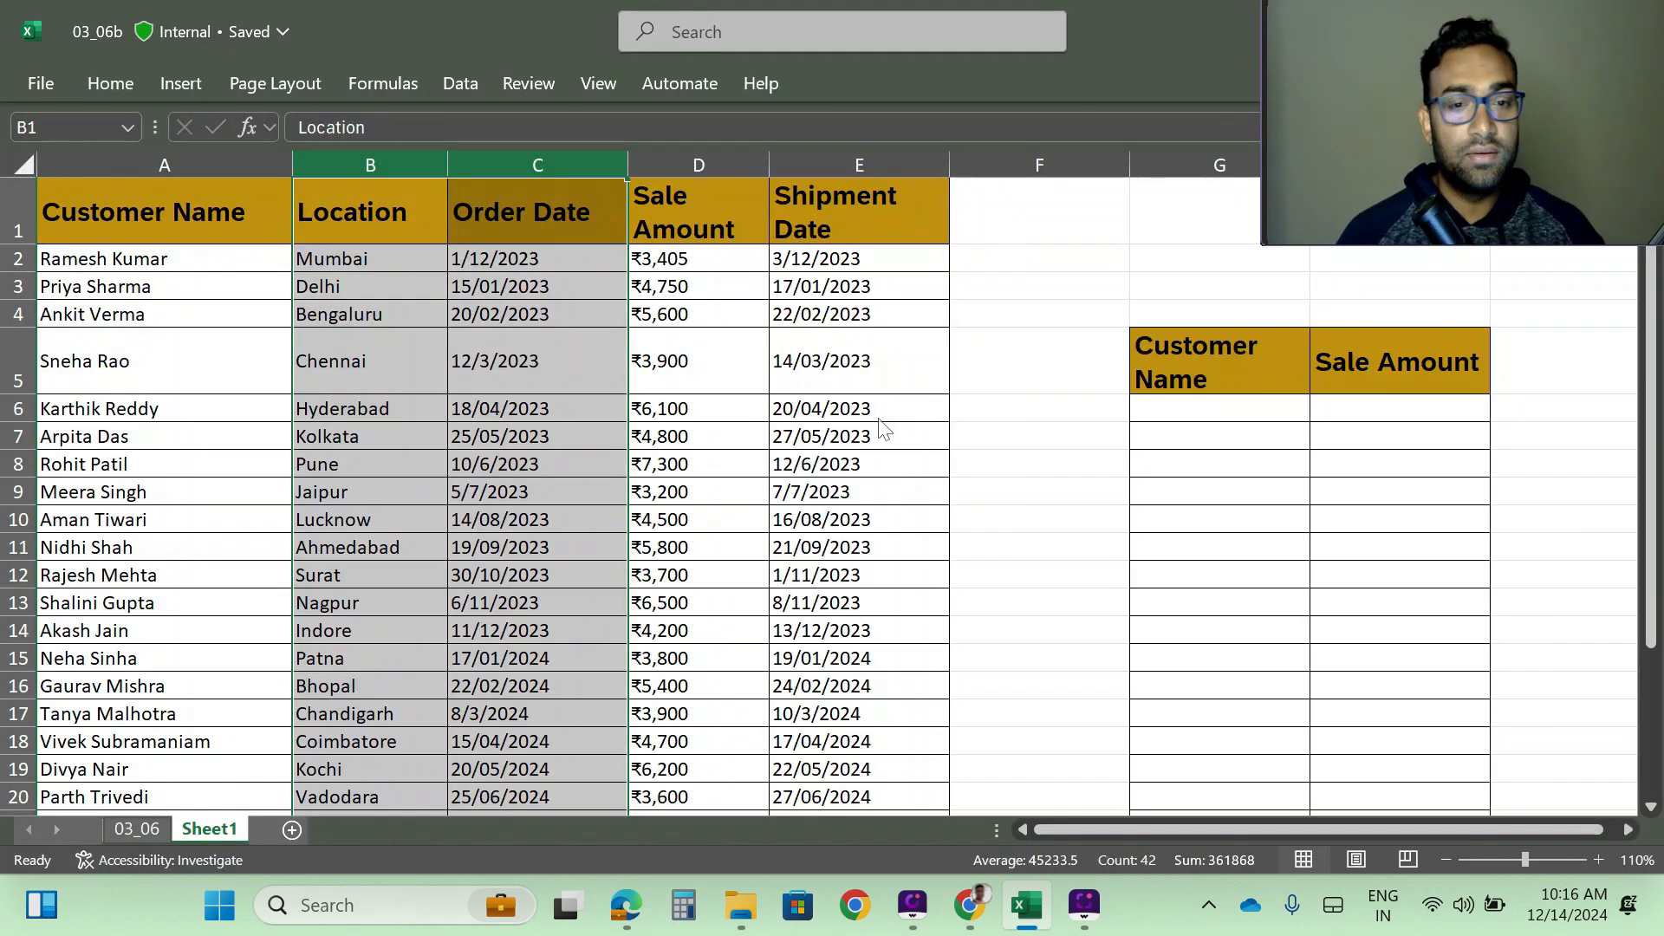
right_click(421, 358)
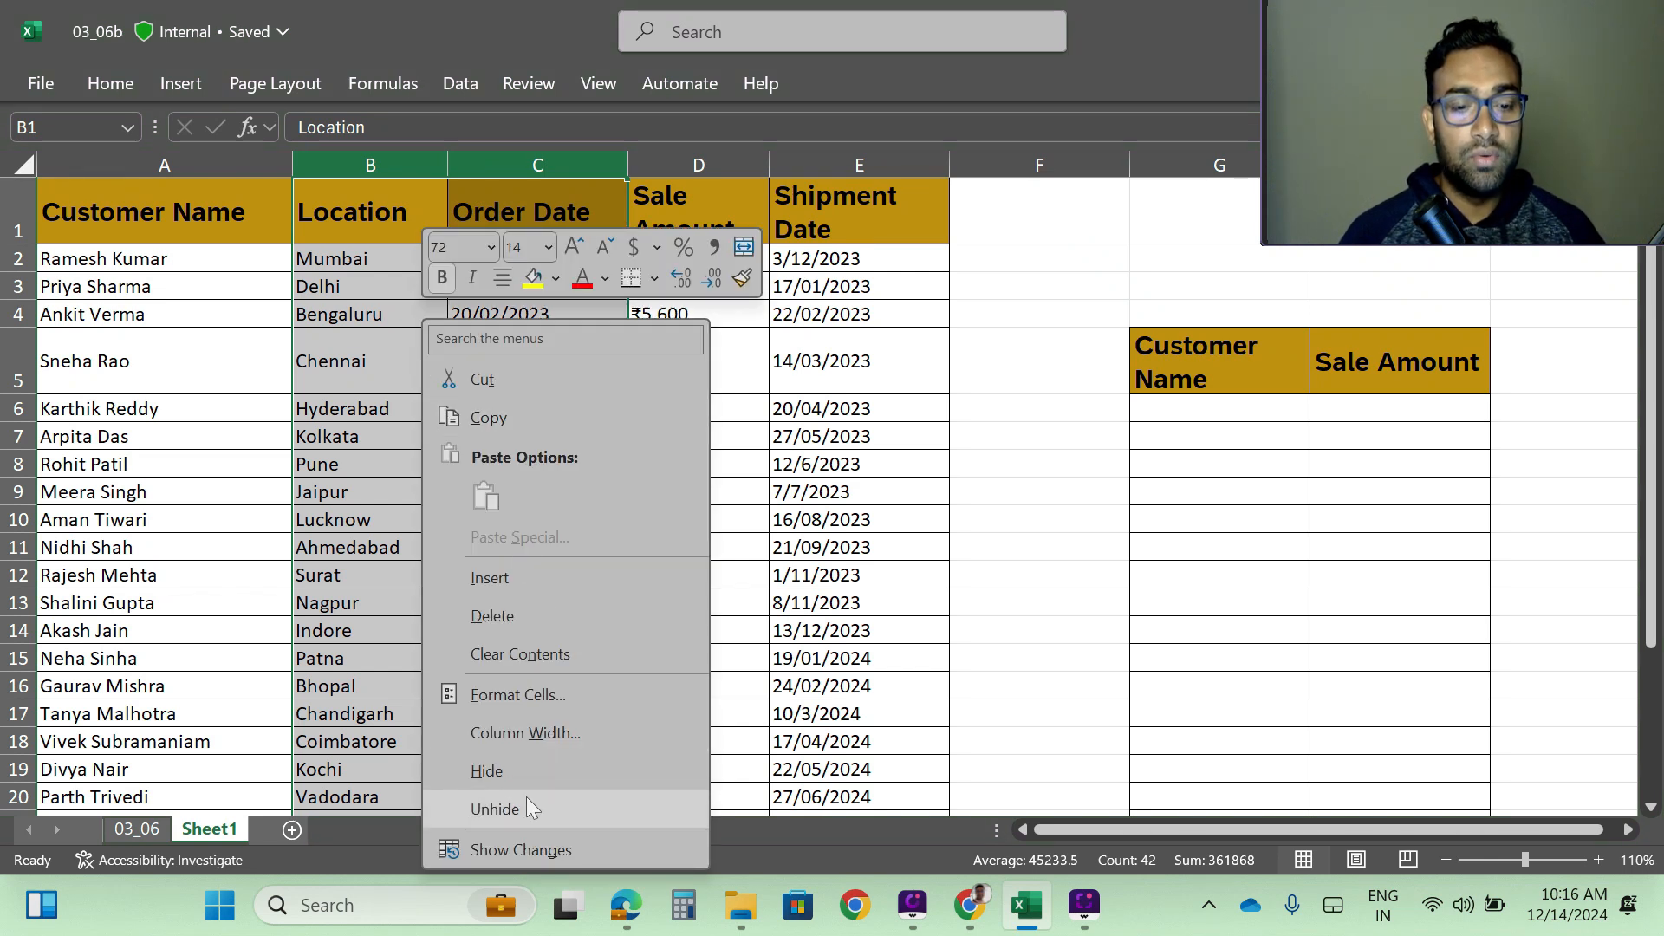
left_click(490, 770)
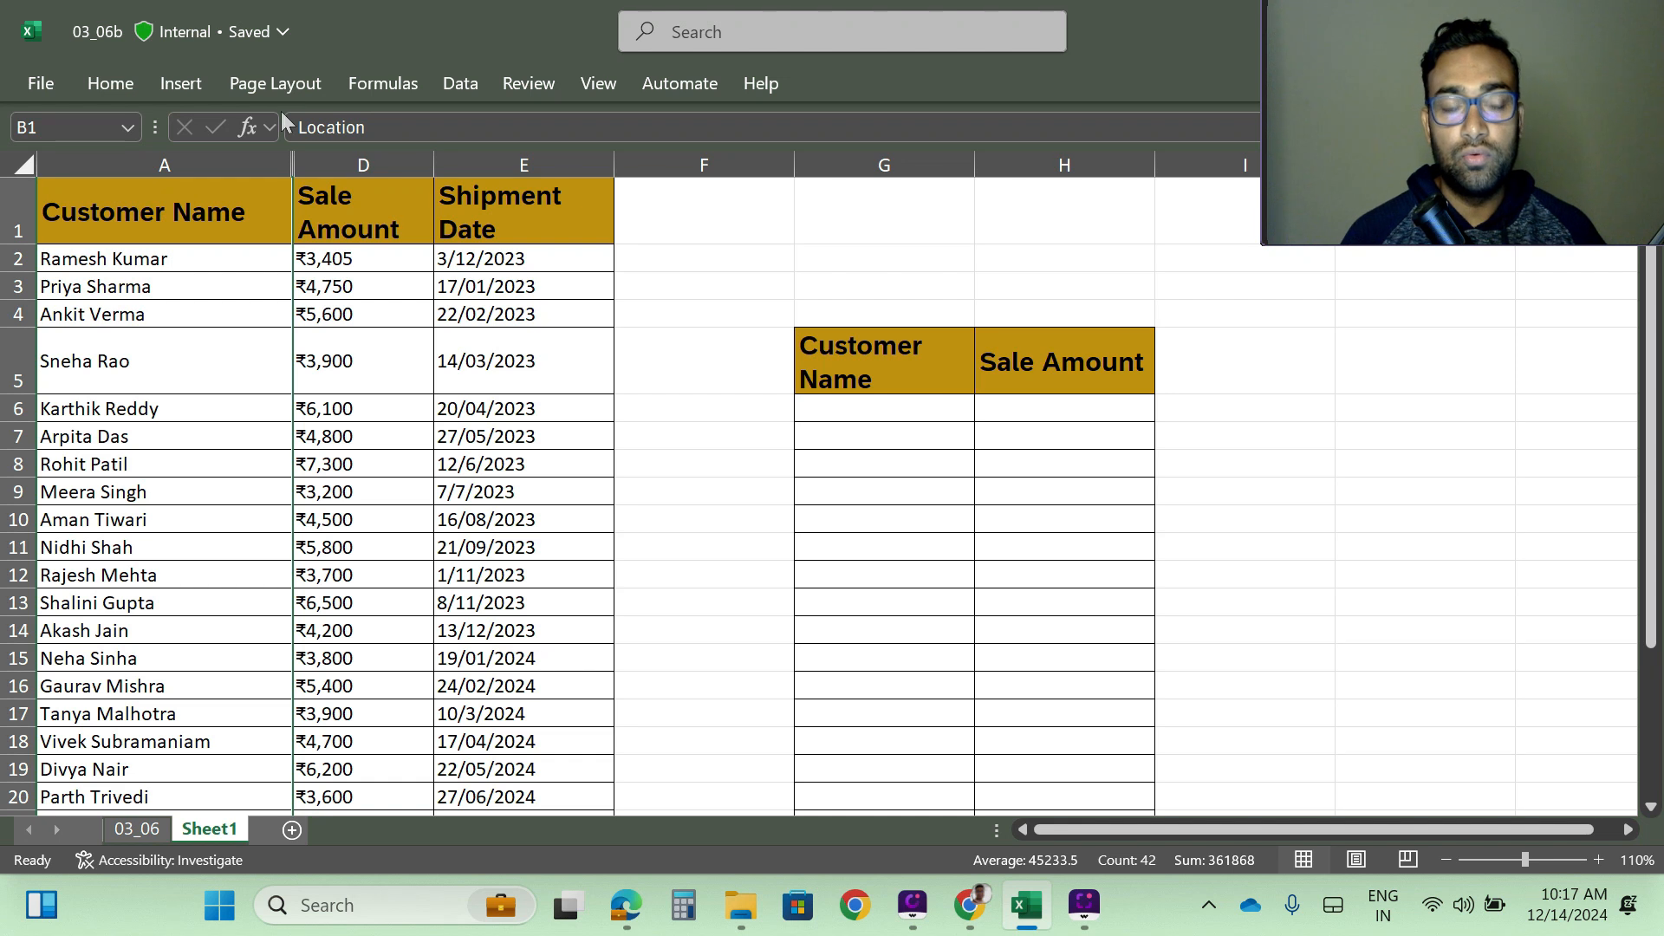
- Hide the Shipment Date column (E) so only customer names and sale amounts remain in view
left_click(488, 160)
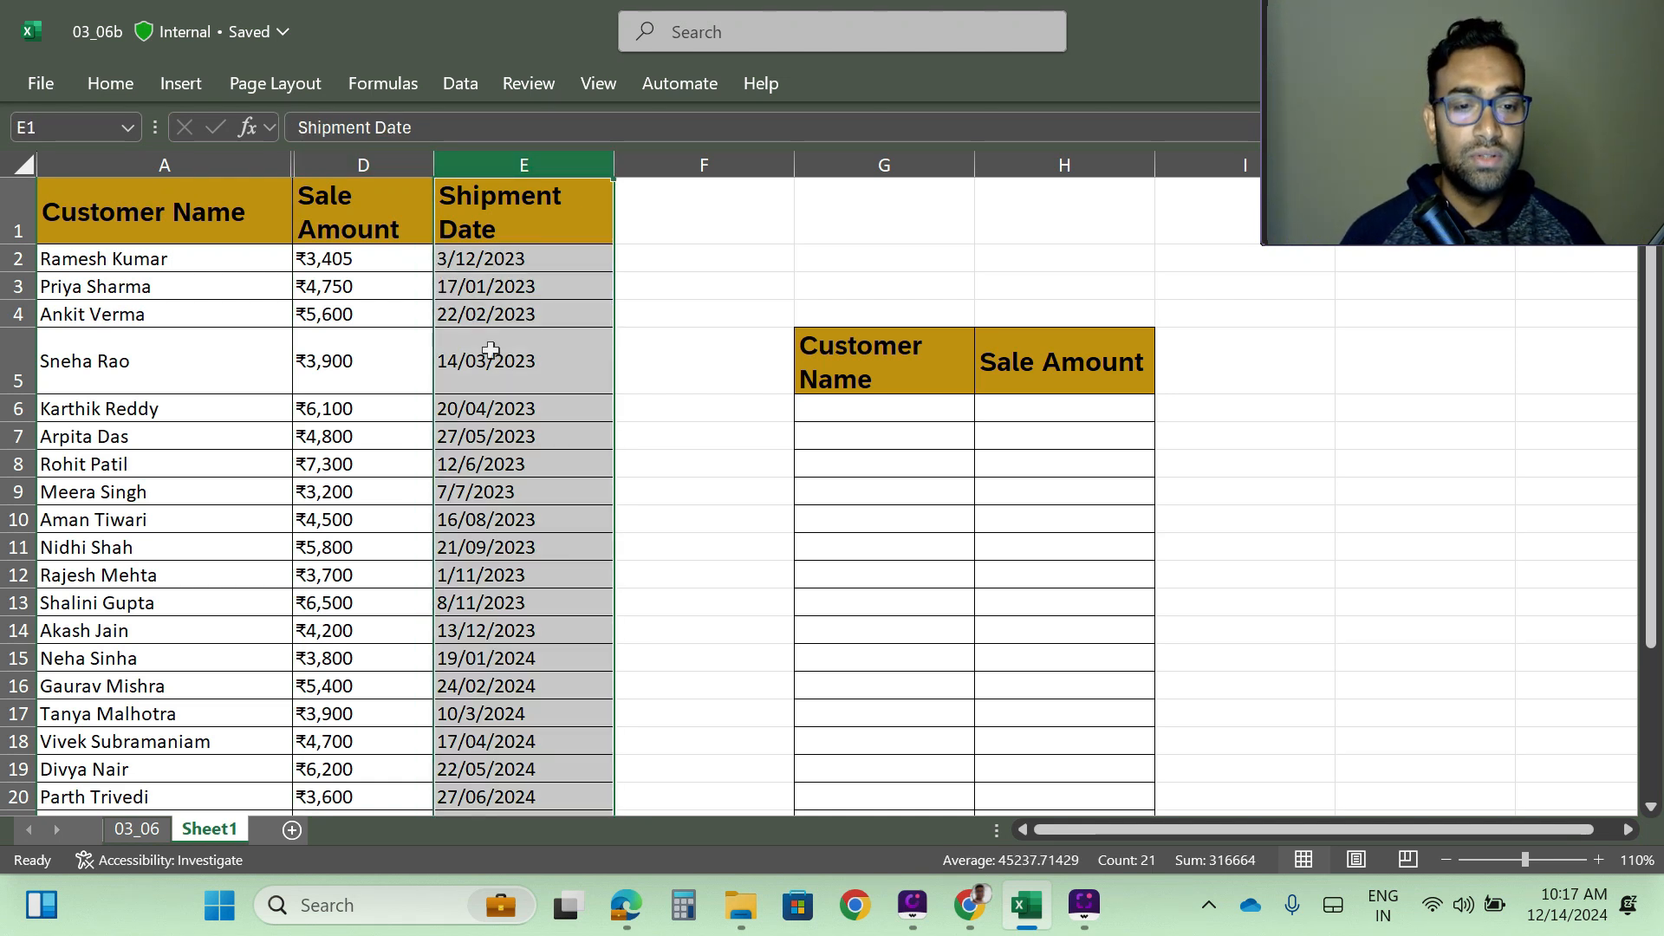
right_click(510, 271)
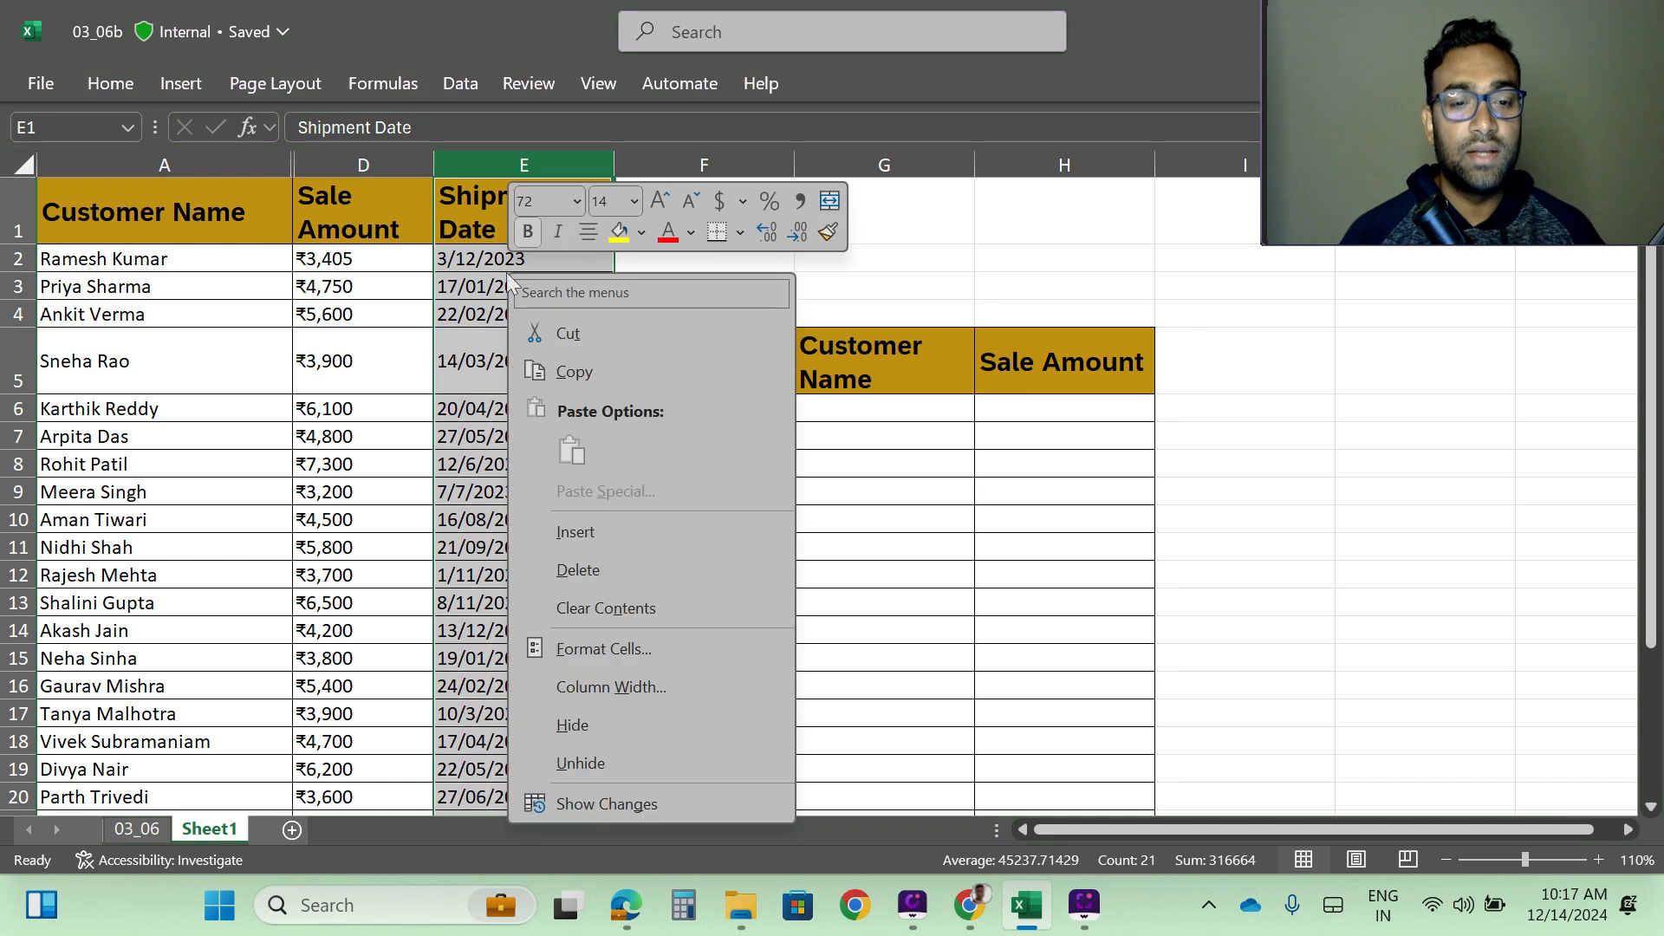
left_click(572, 725)
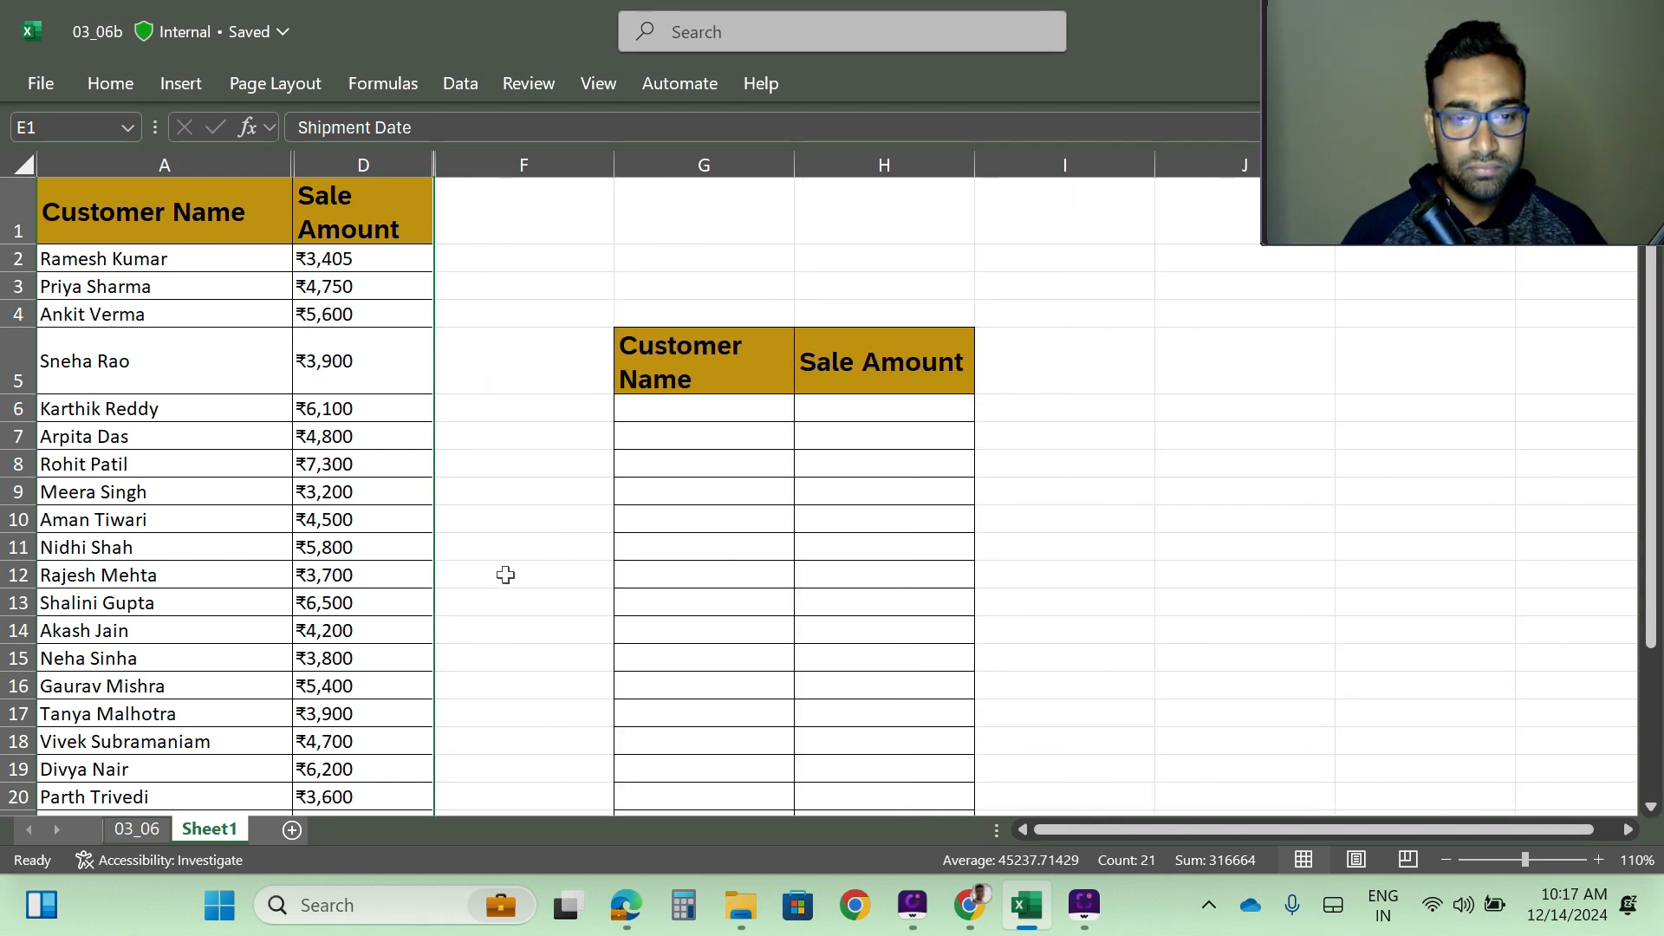
- Try an ordinary copy of the records in A2:D21 to the second table starting at G6, and clear the pasted block
left_click(89, 262)
key("ctrl+shift+Right")
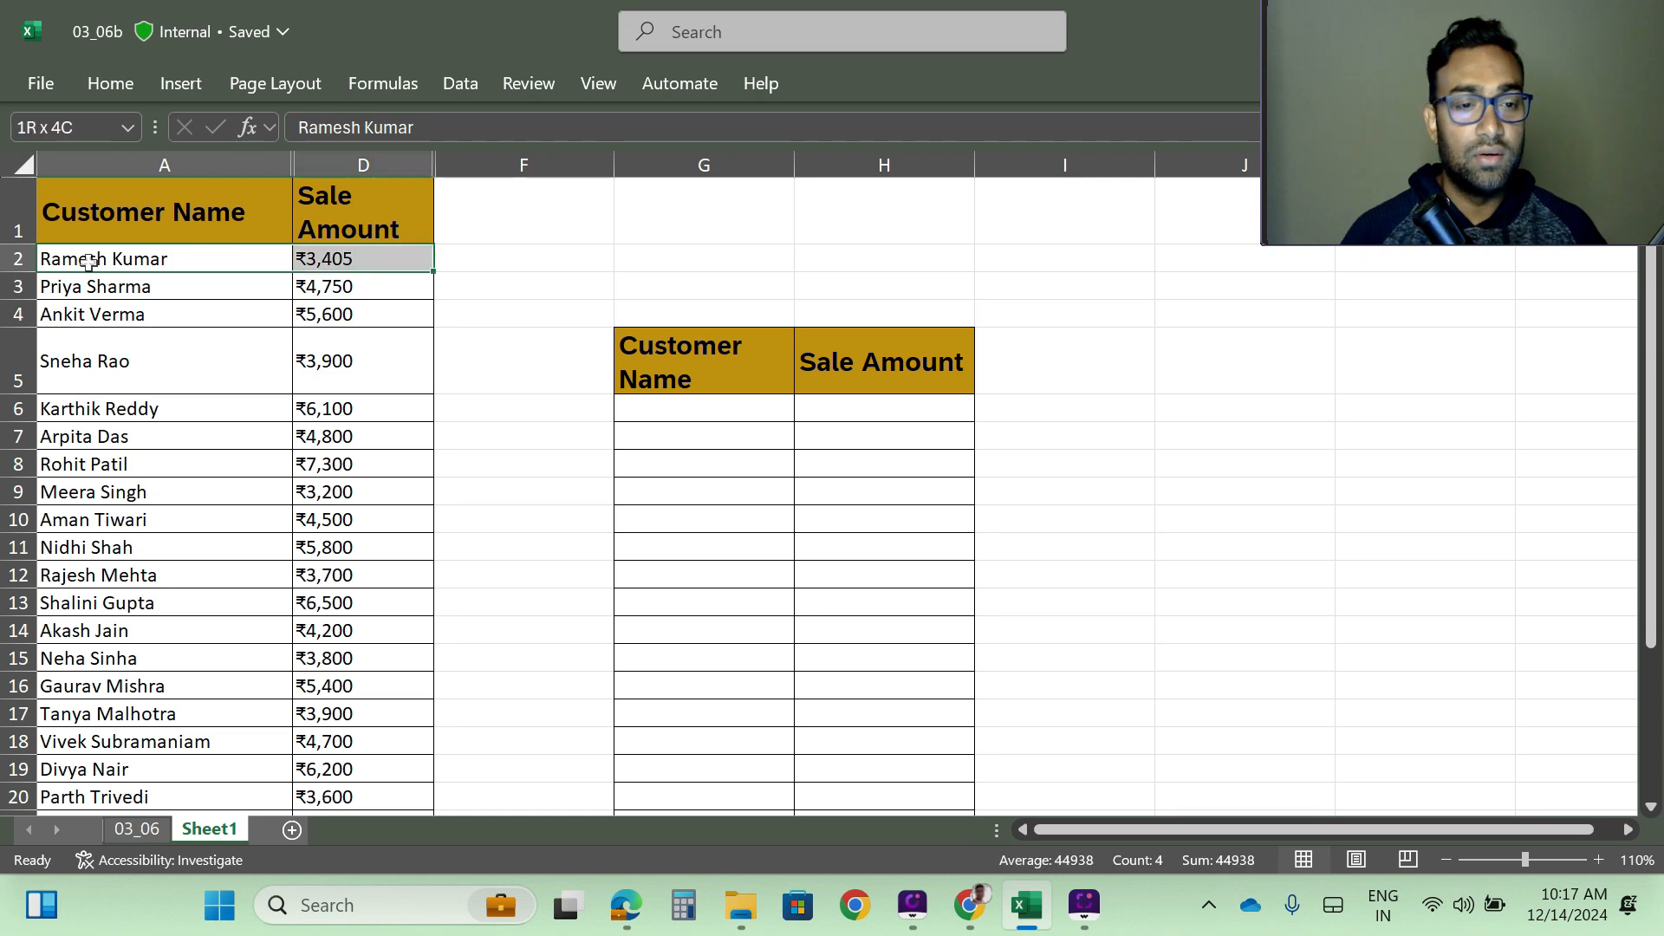
key("ctrl+shift+Down")
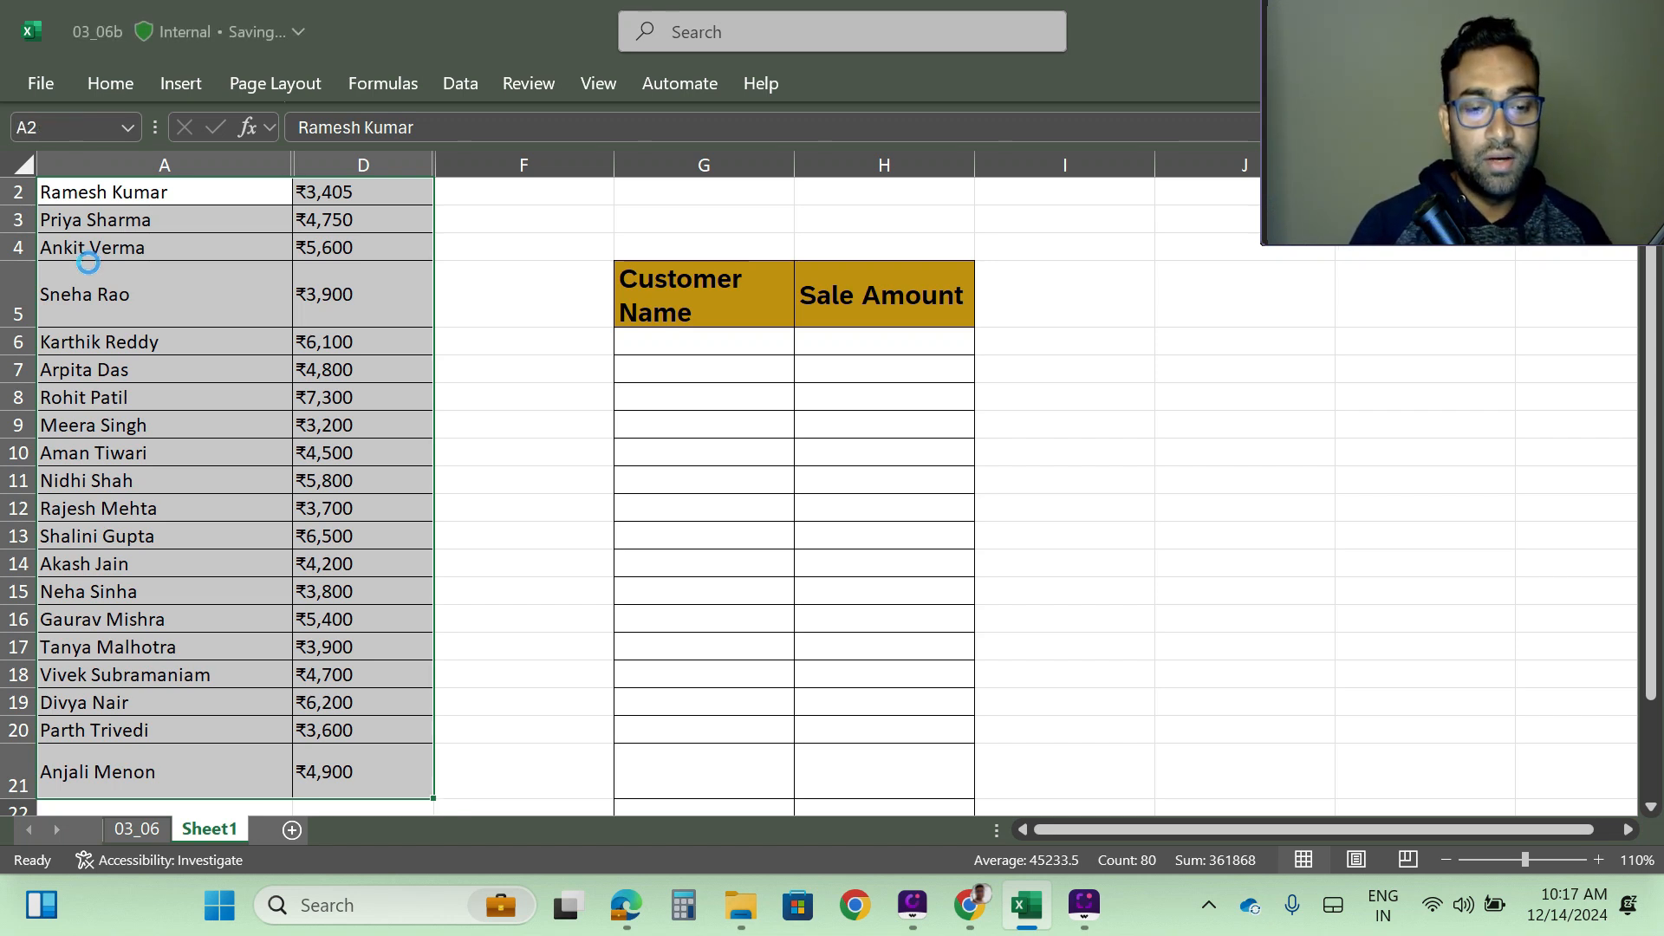
key("ctrl+c")
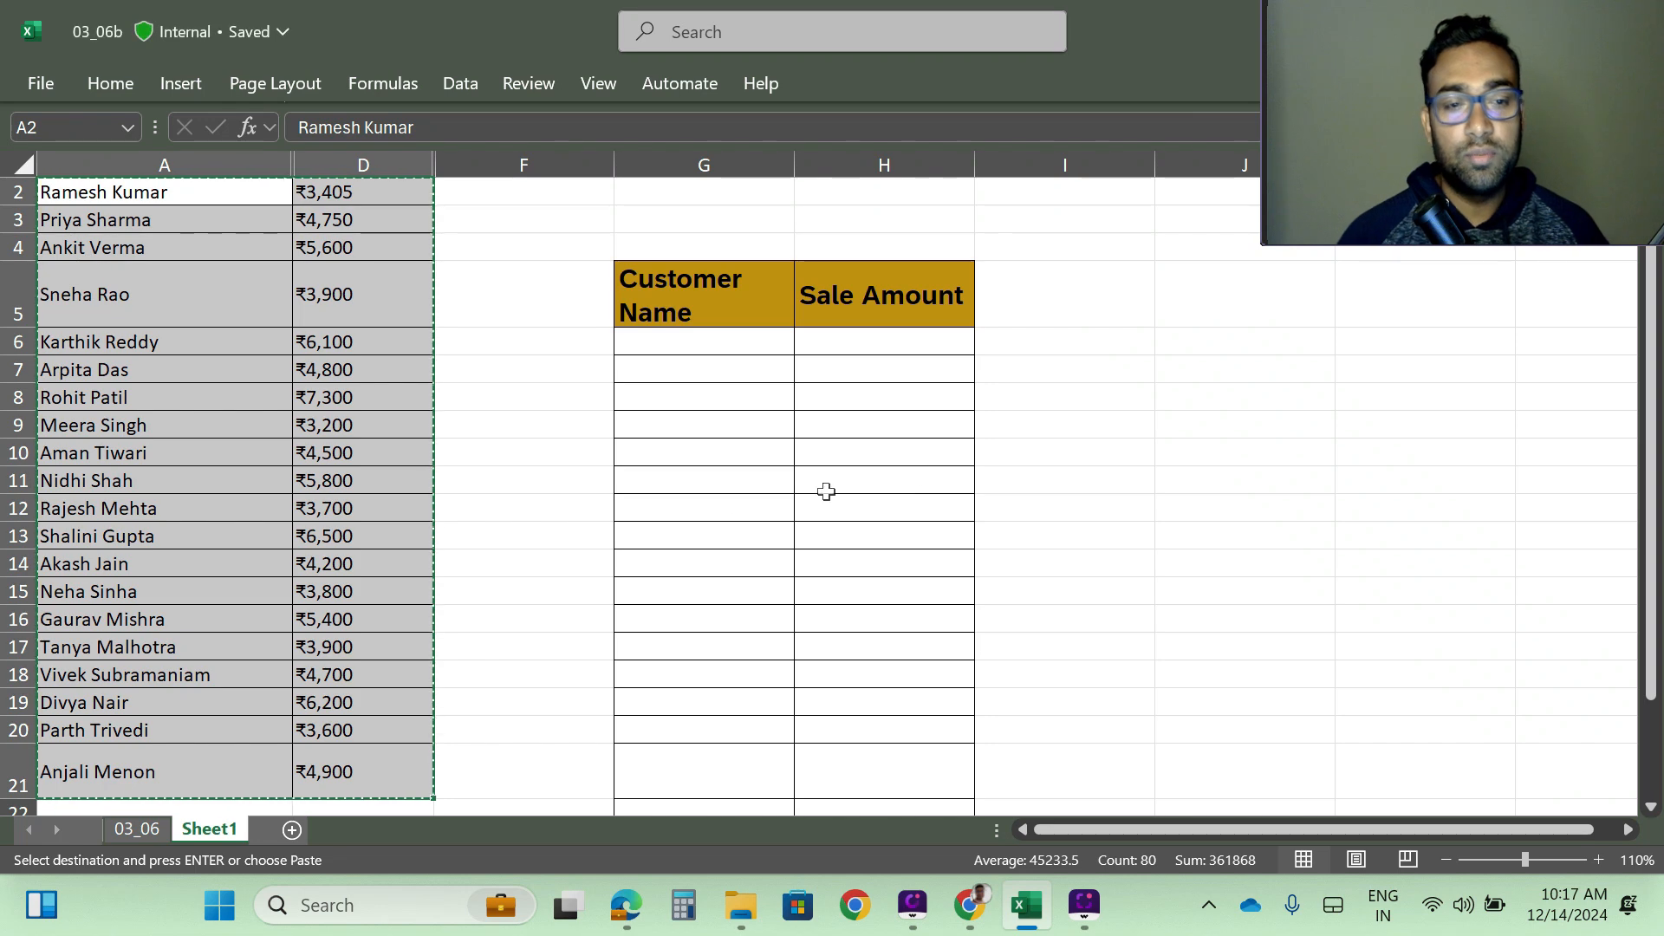
scroll(779, 503, "up", 1)
left_click(673, 413)
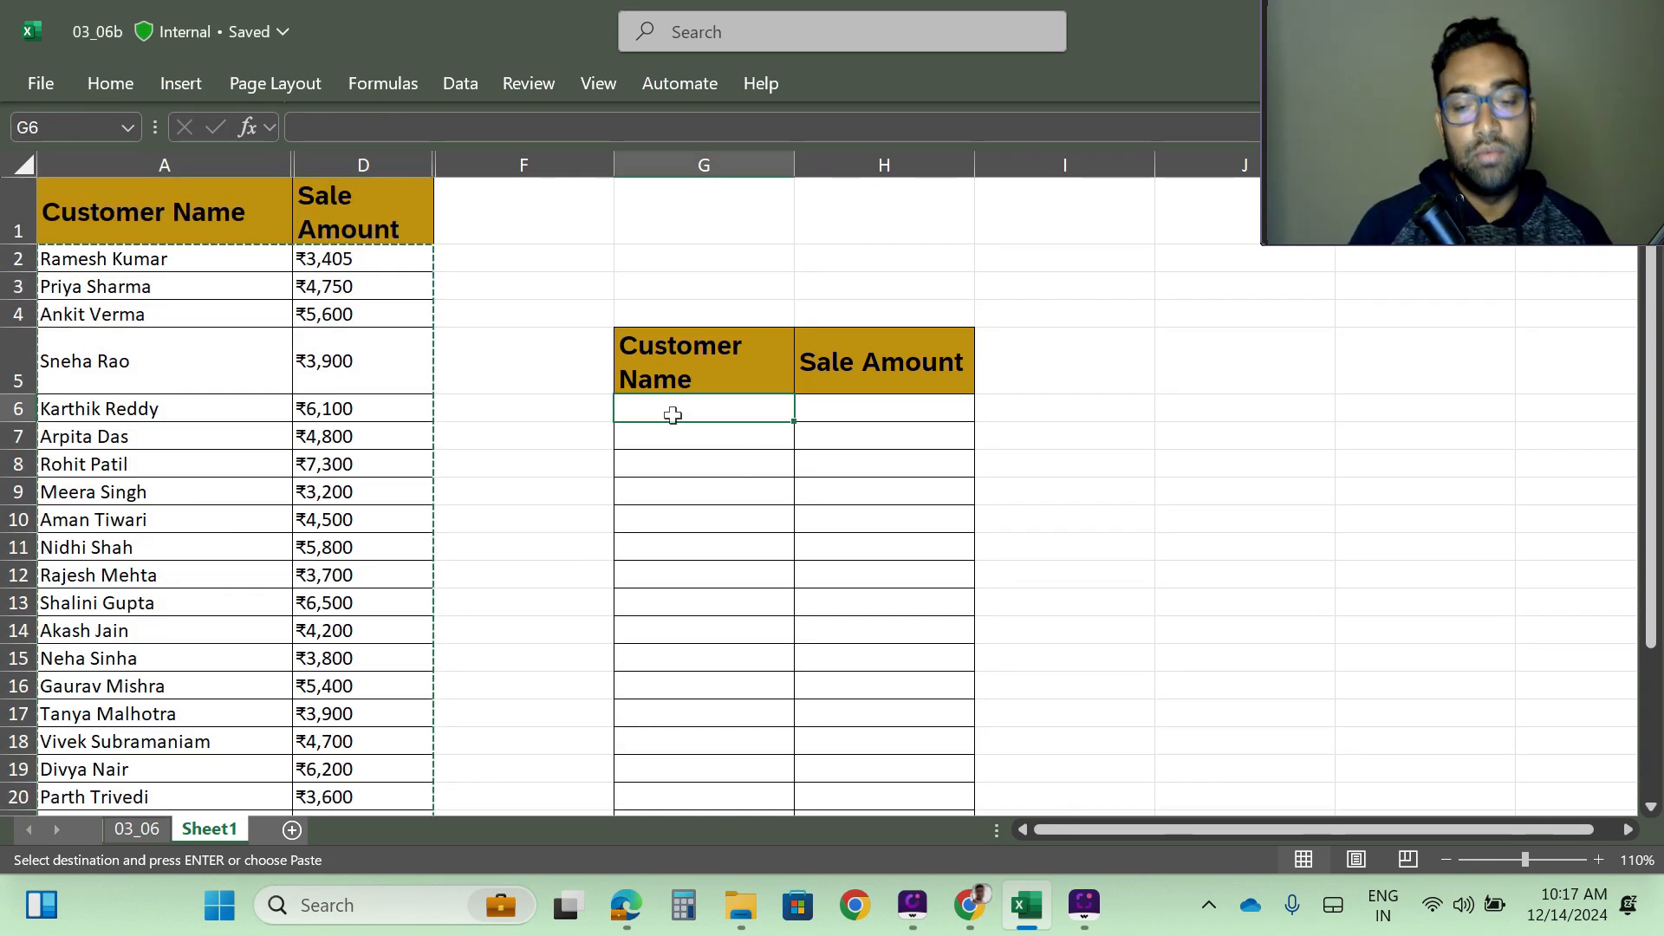
key("ctrl+v")
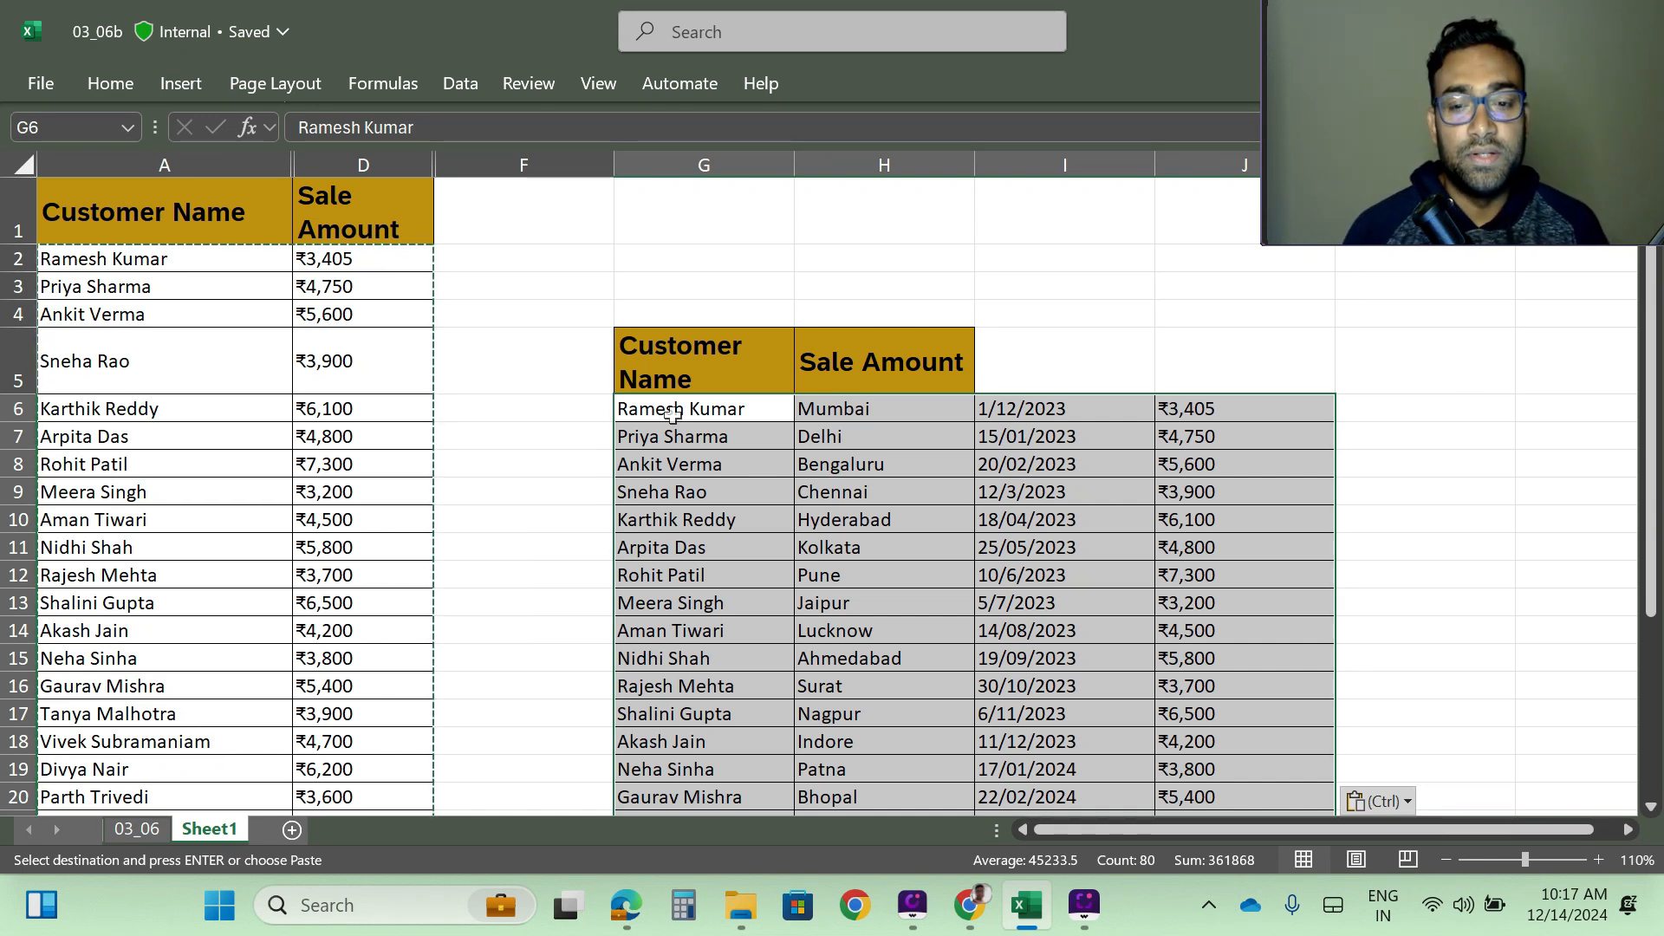
scroll(857, 433, "down", 2)
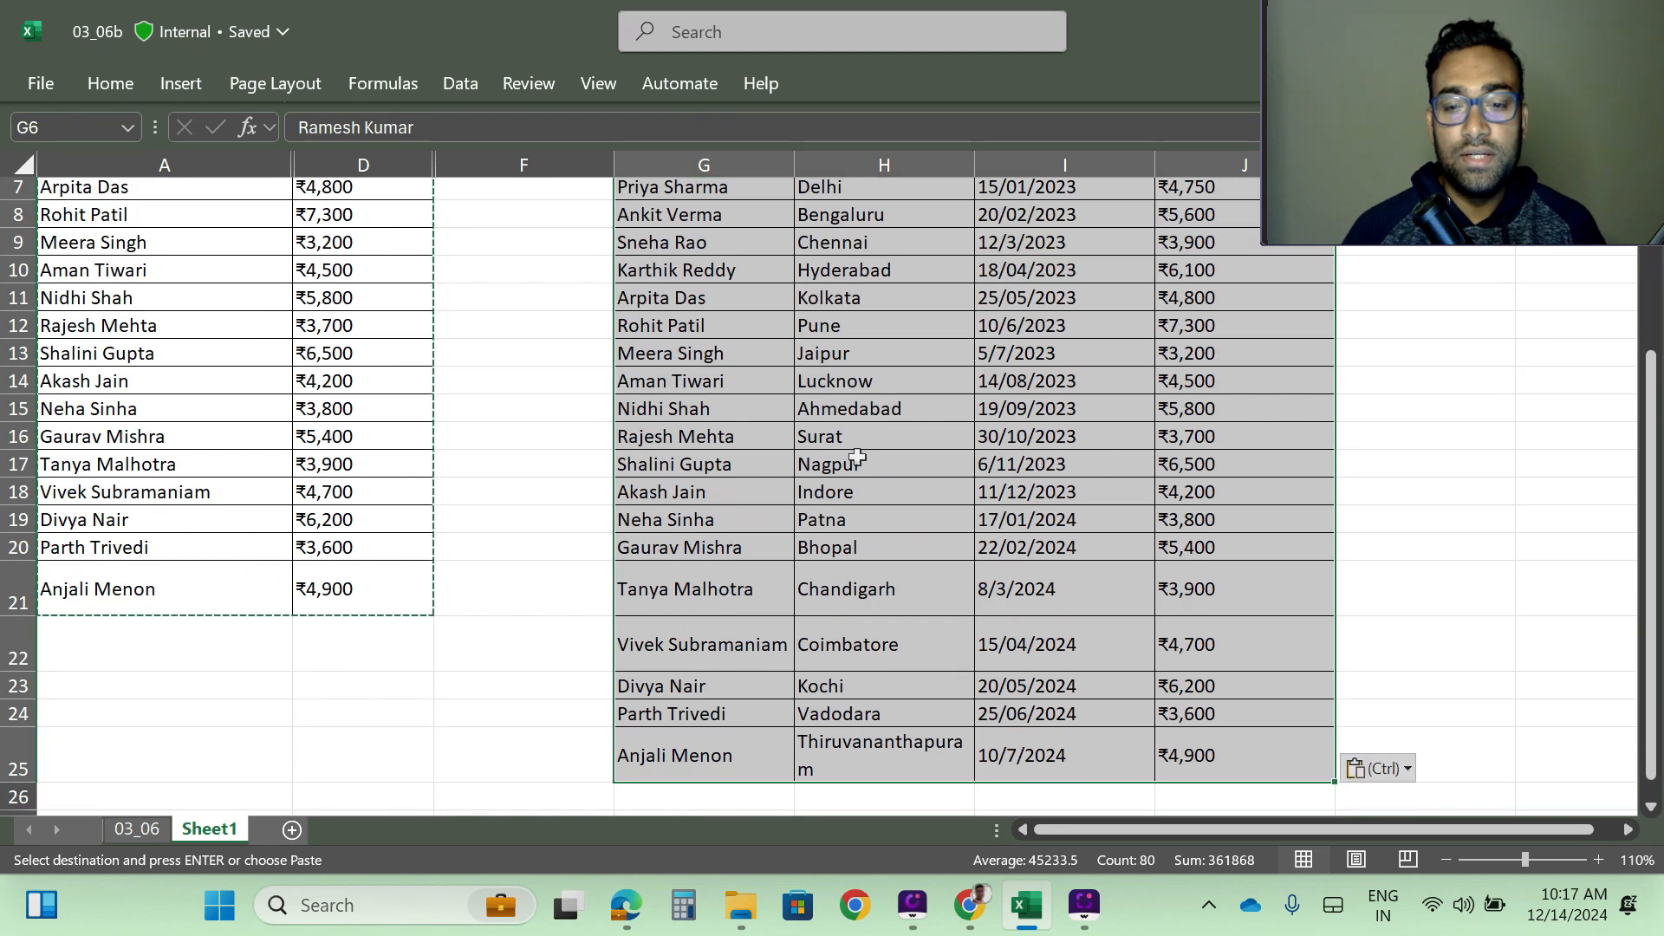
scroll(845, 505, "up", 2)
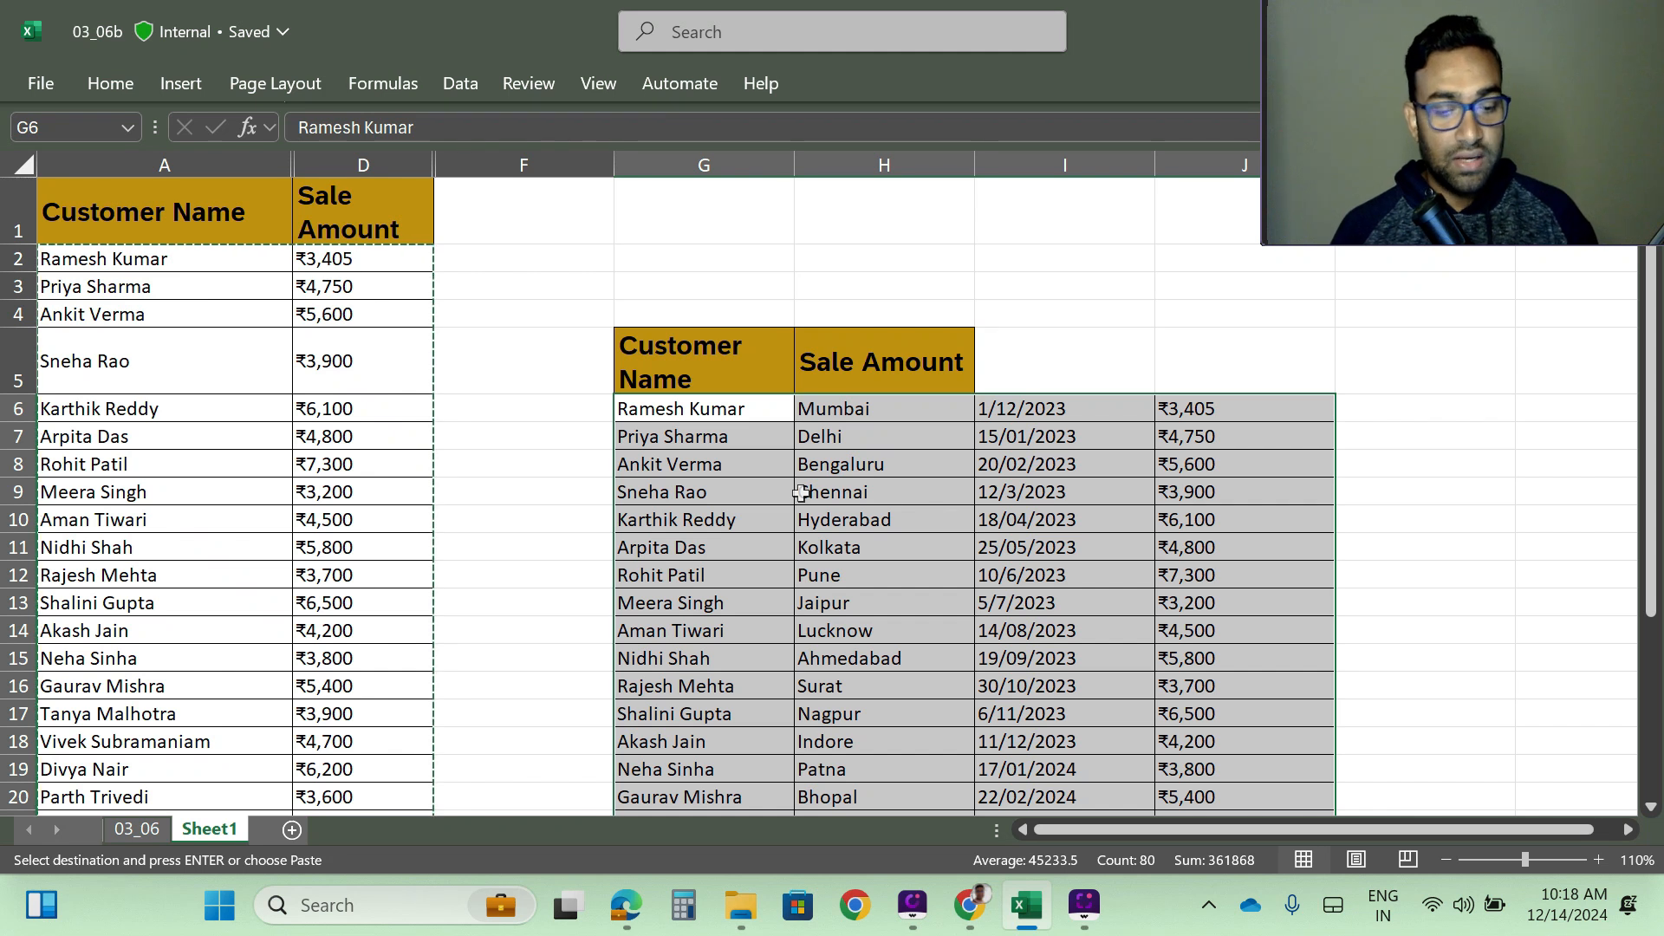
key("Delete")
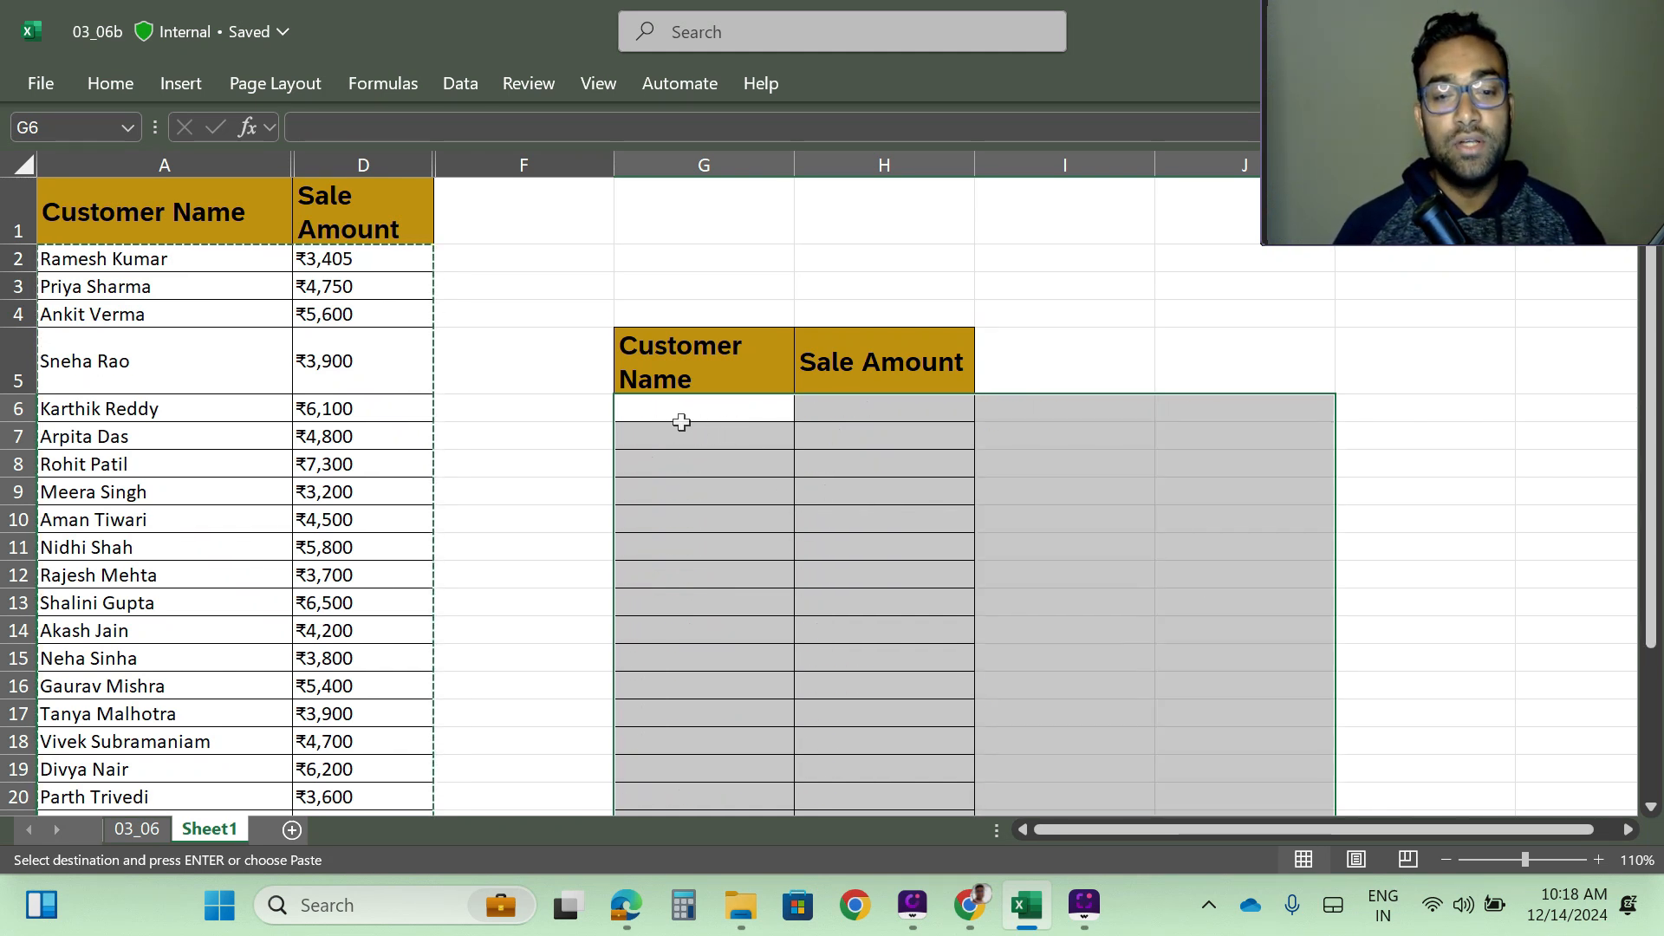
left_click(673, 416)
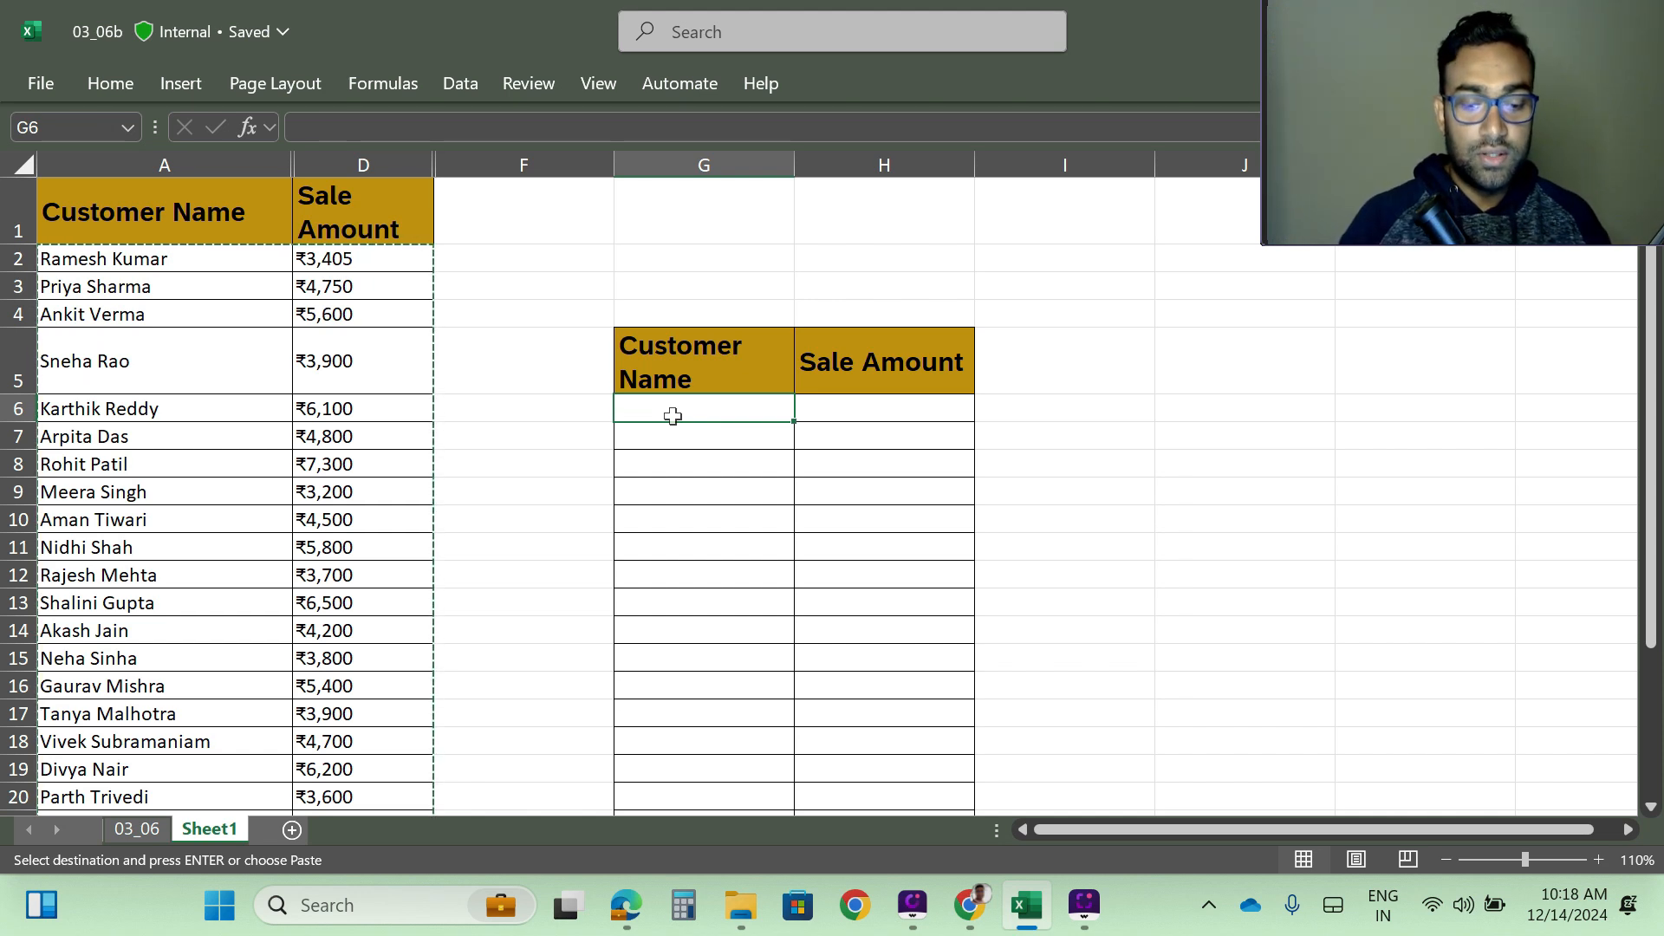
- Copy only the visible customer names and sale amounts using Go To Special with Visible cells only, and paste them at G6
key("ctrl+g")
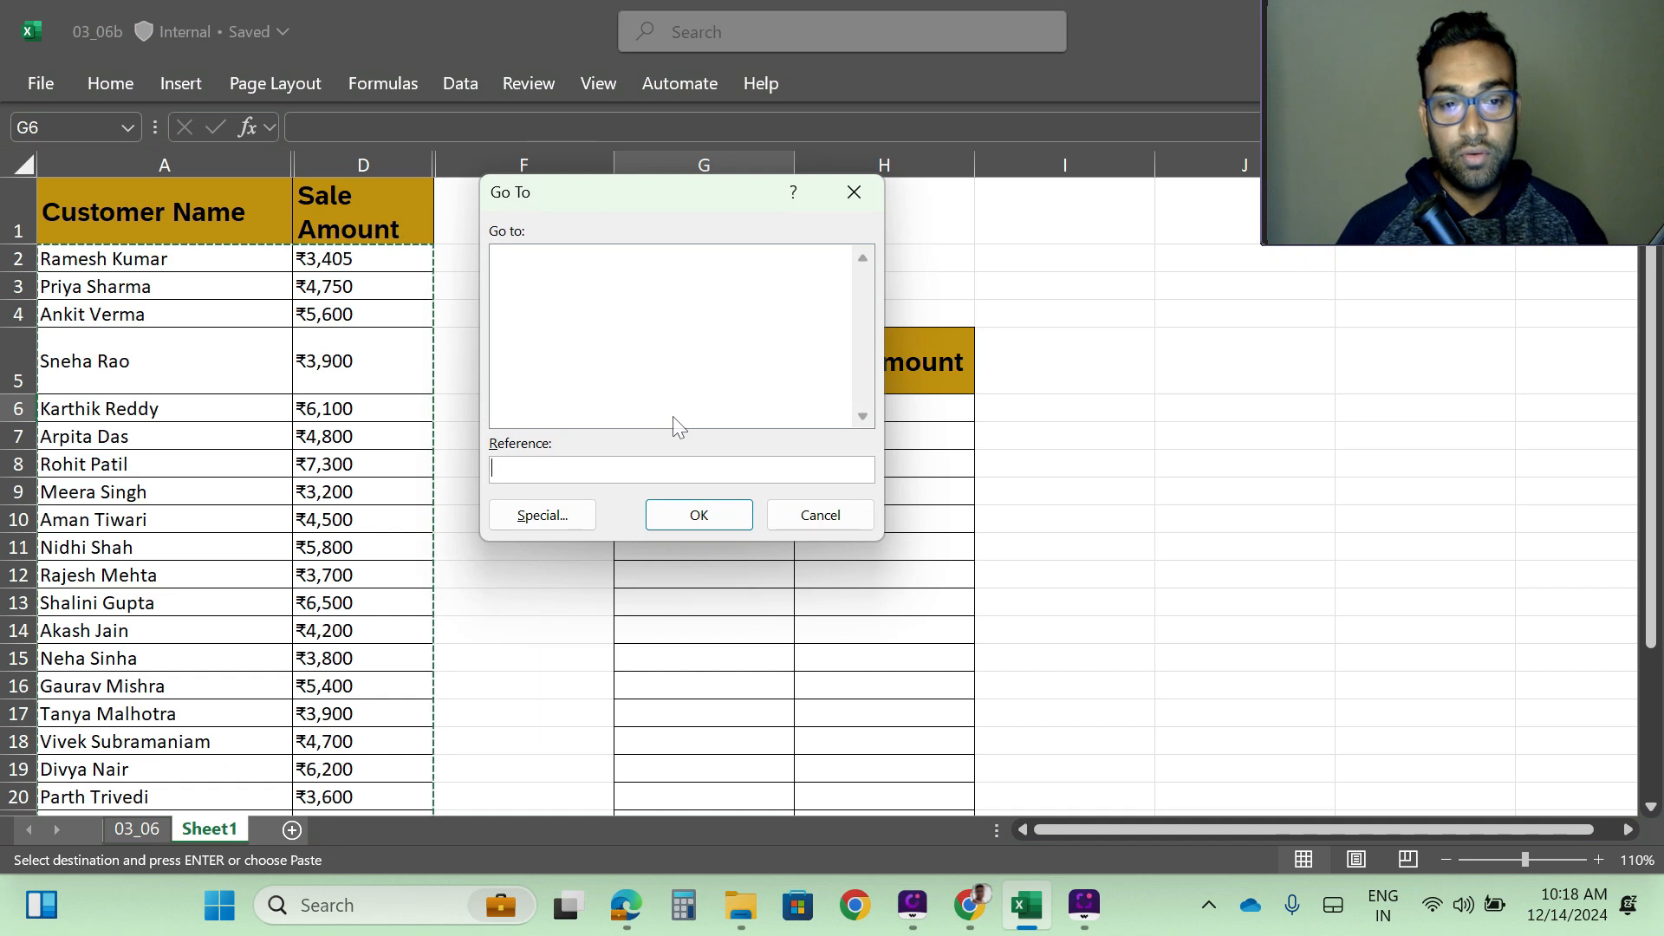
left_click(824, 518)
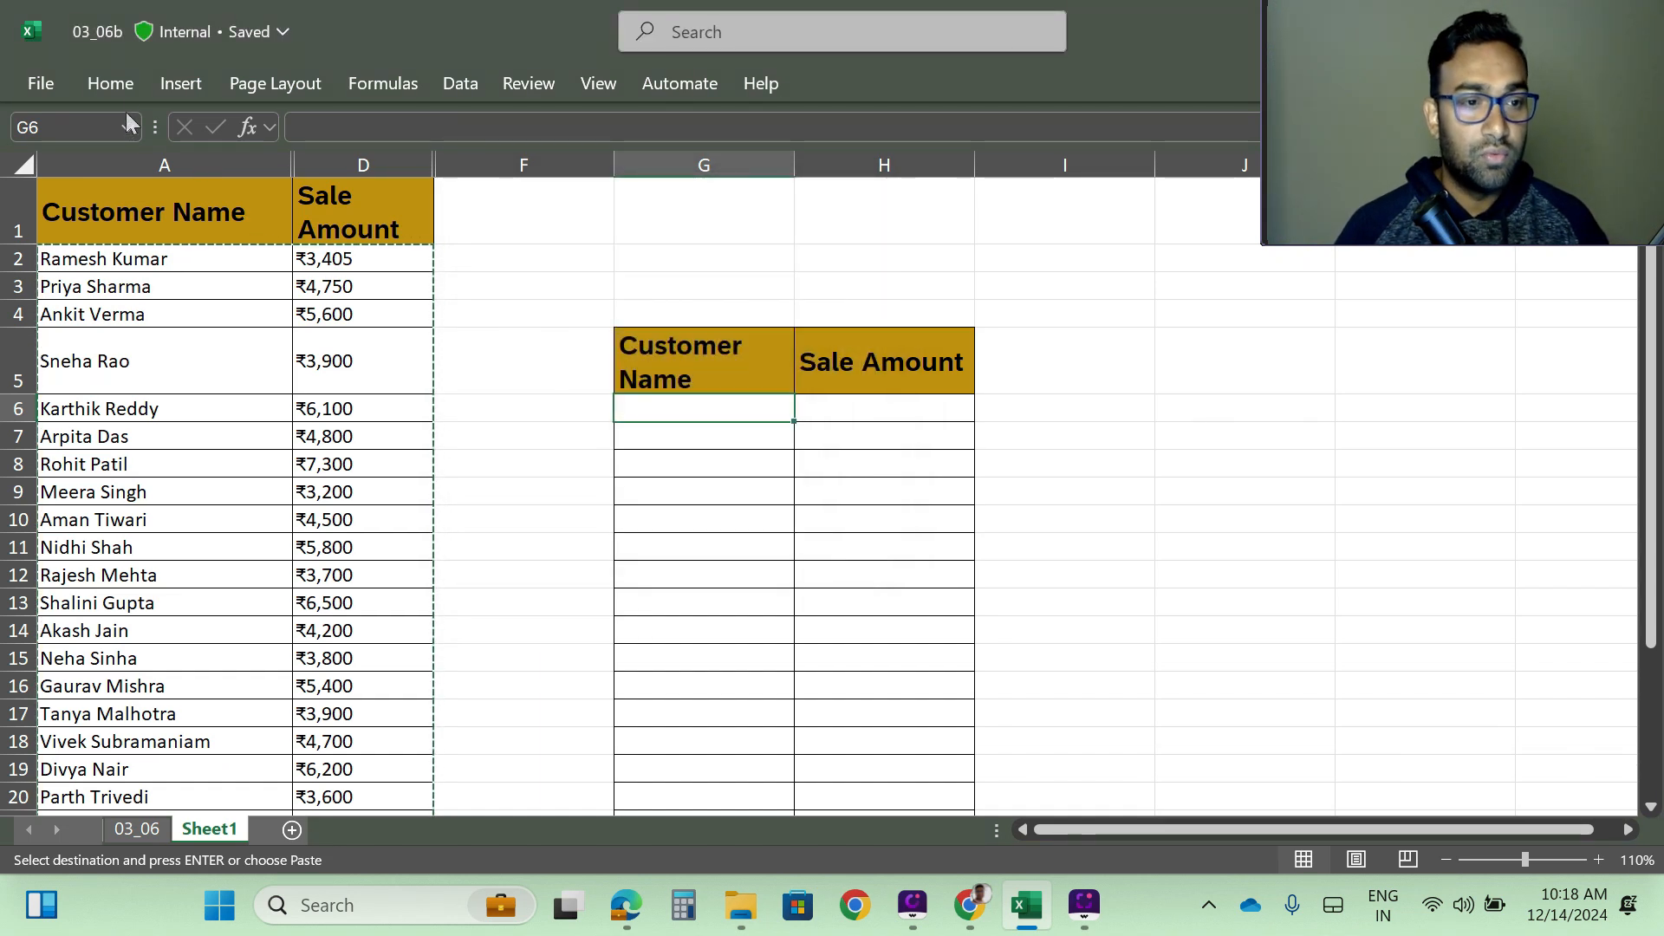
left_click(110, 88)
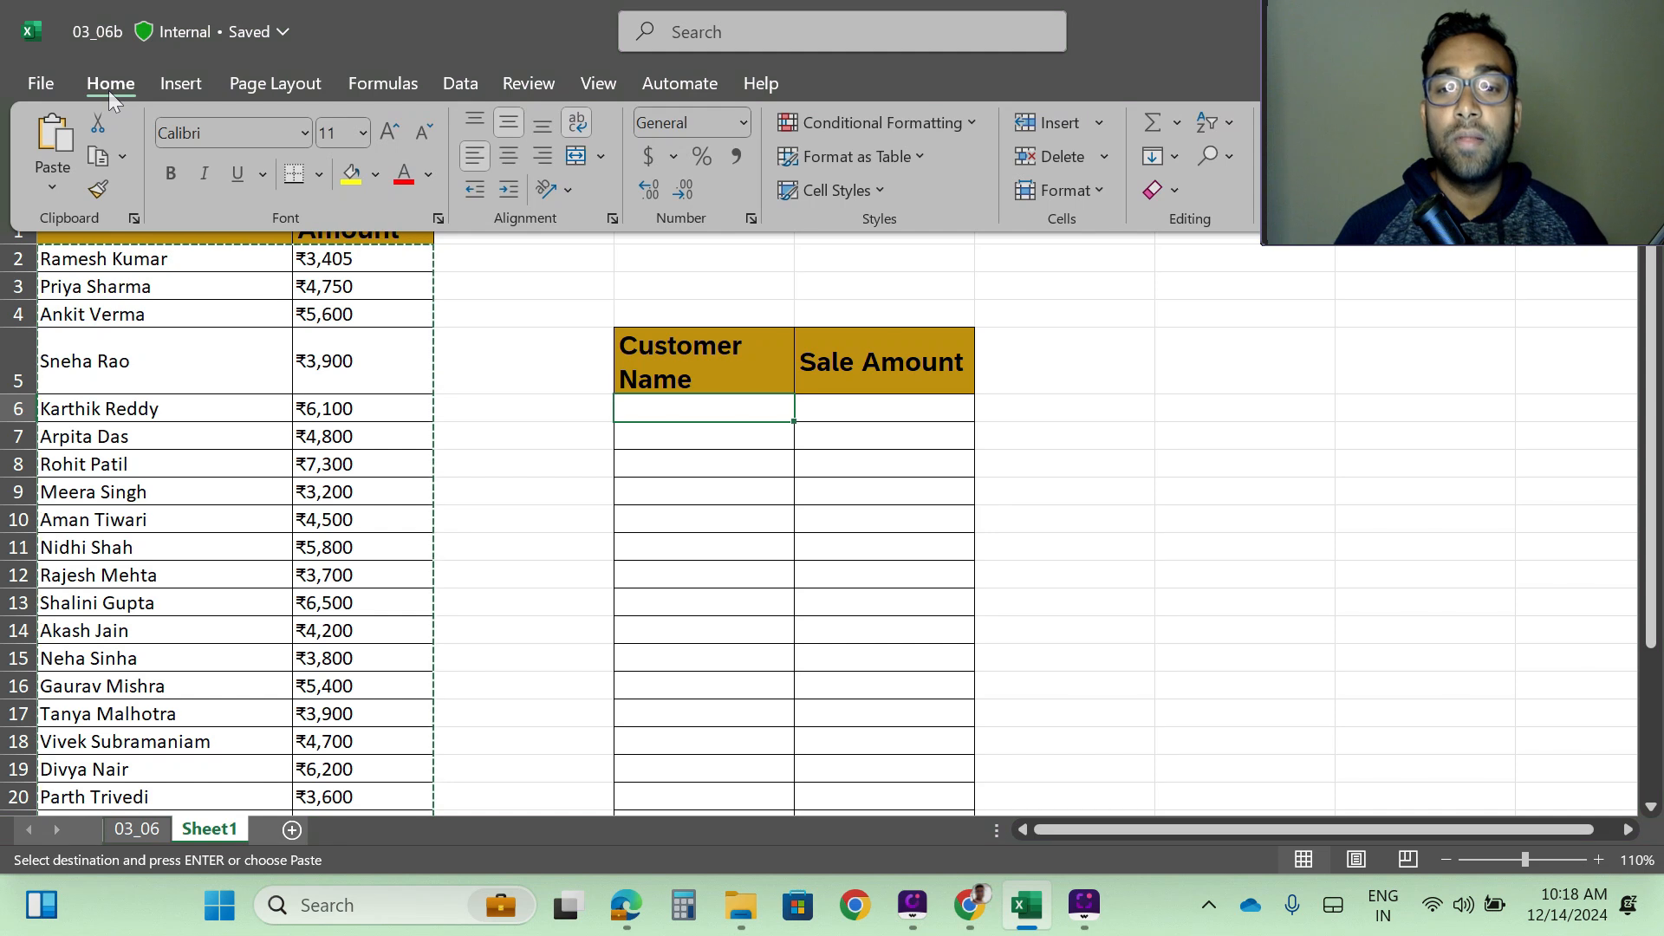
left_click(1227, 159)
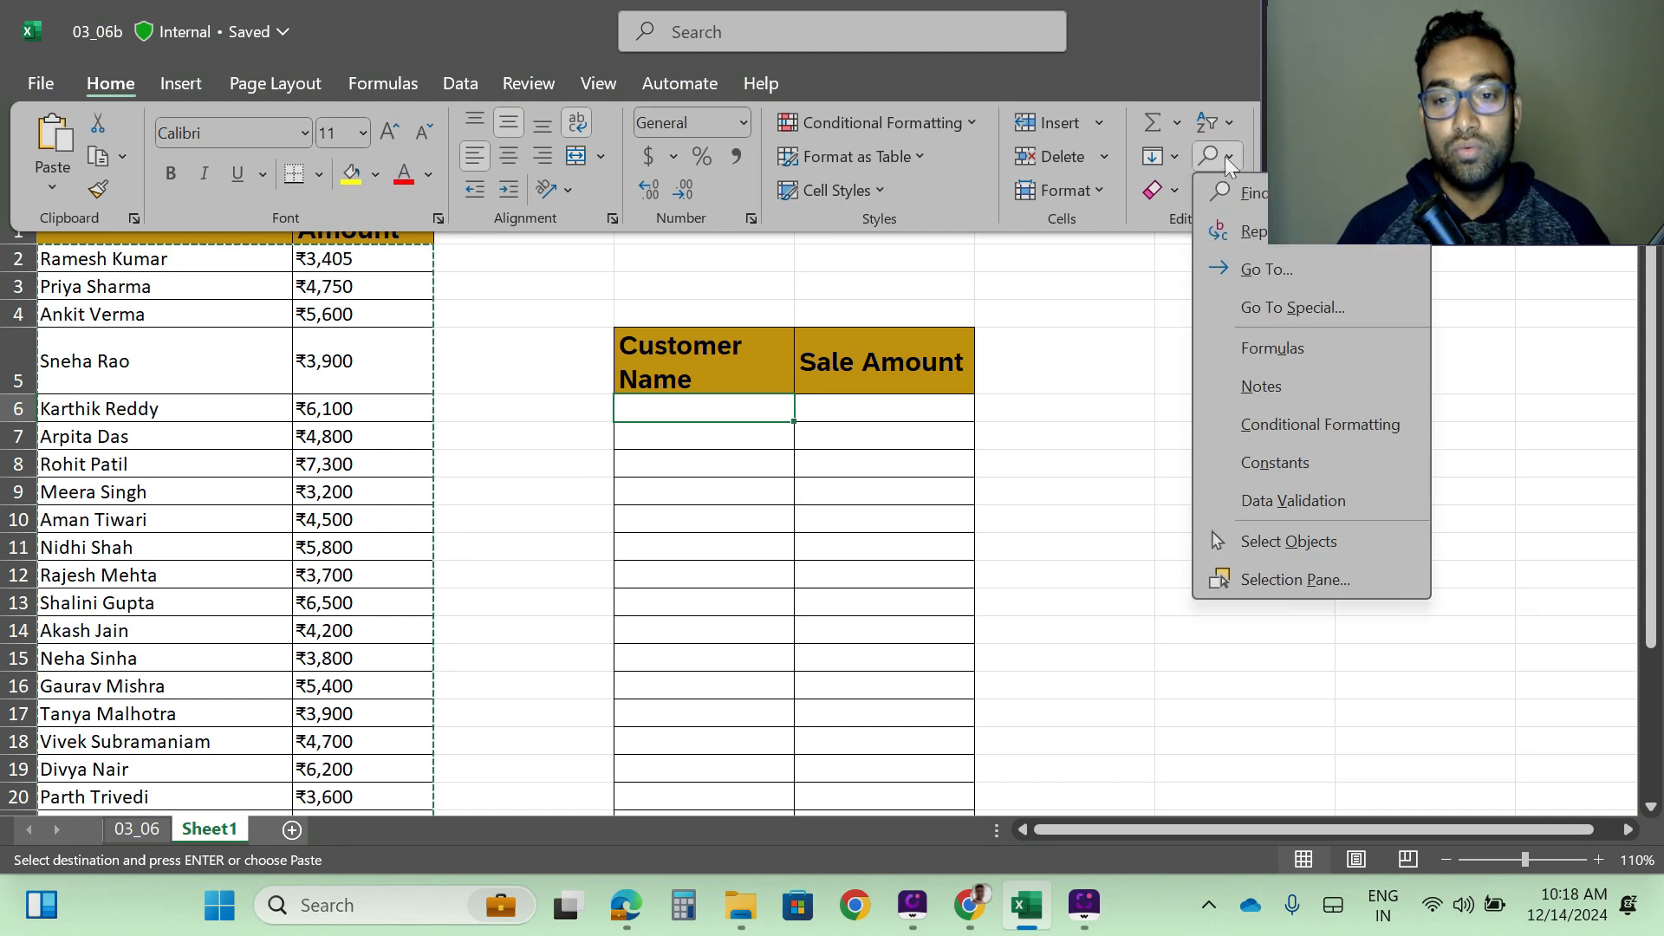
left_click(1311, 314)
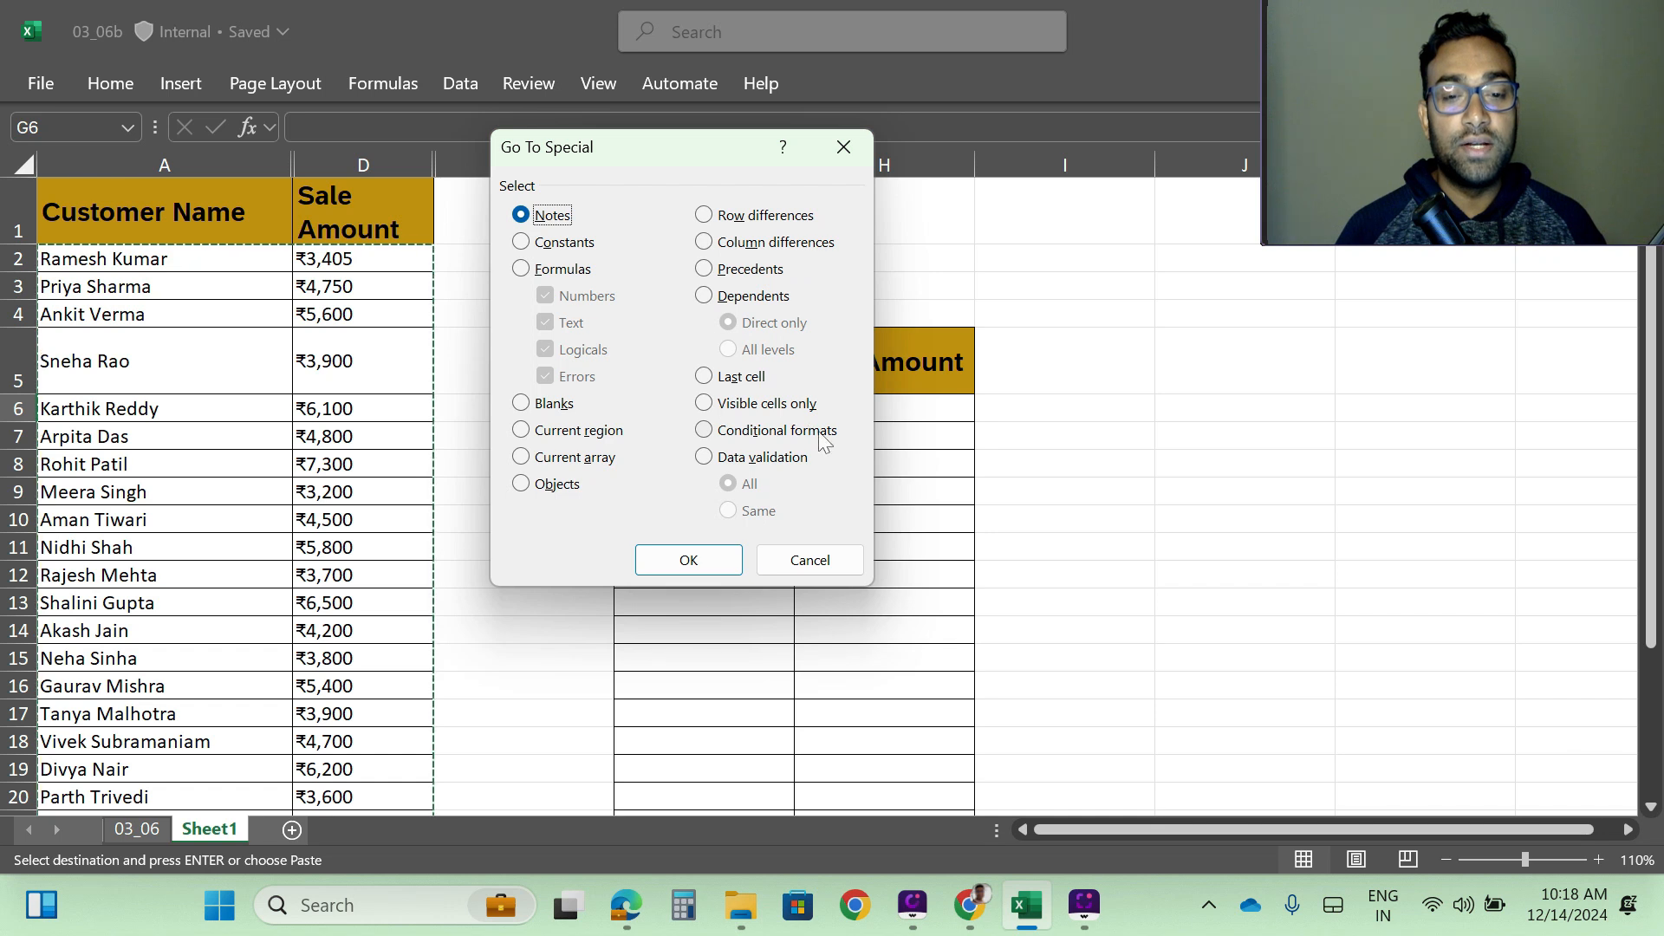
left_click(703, 404)
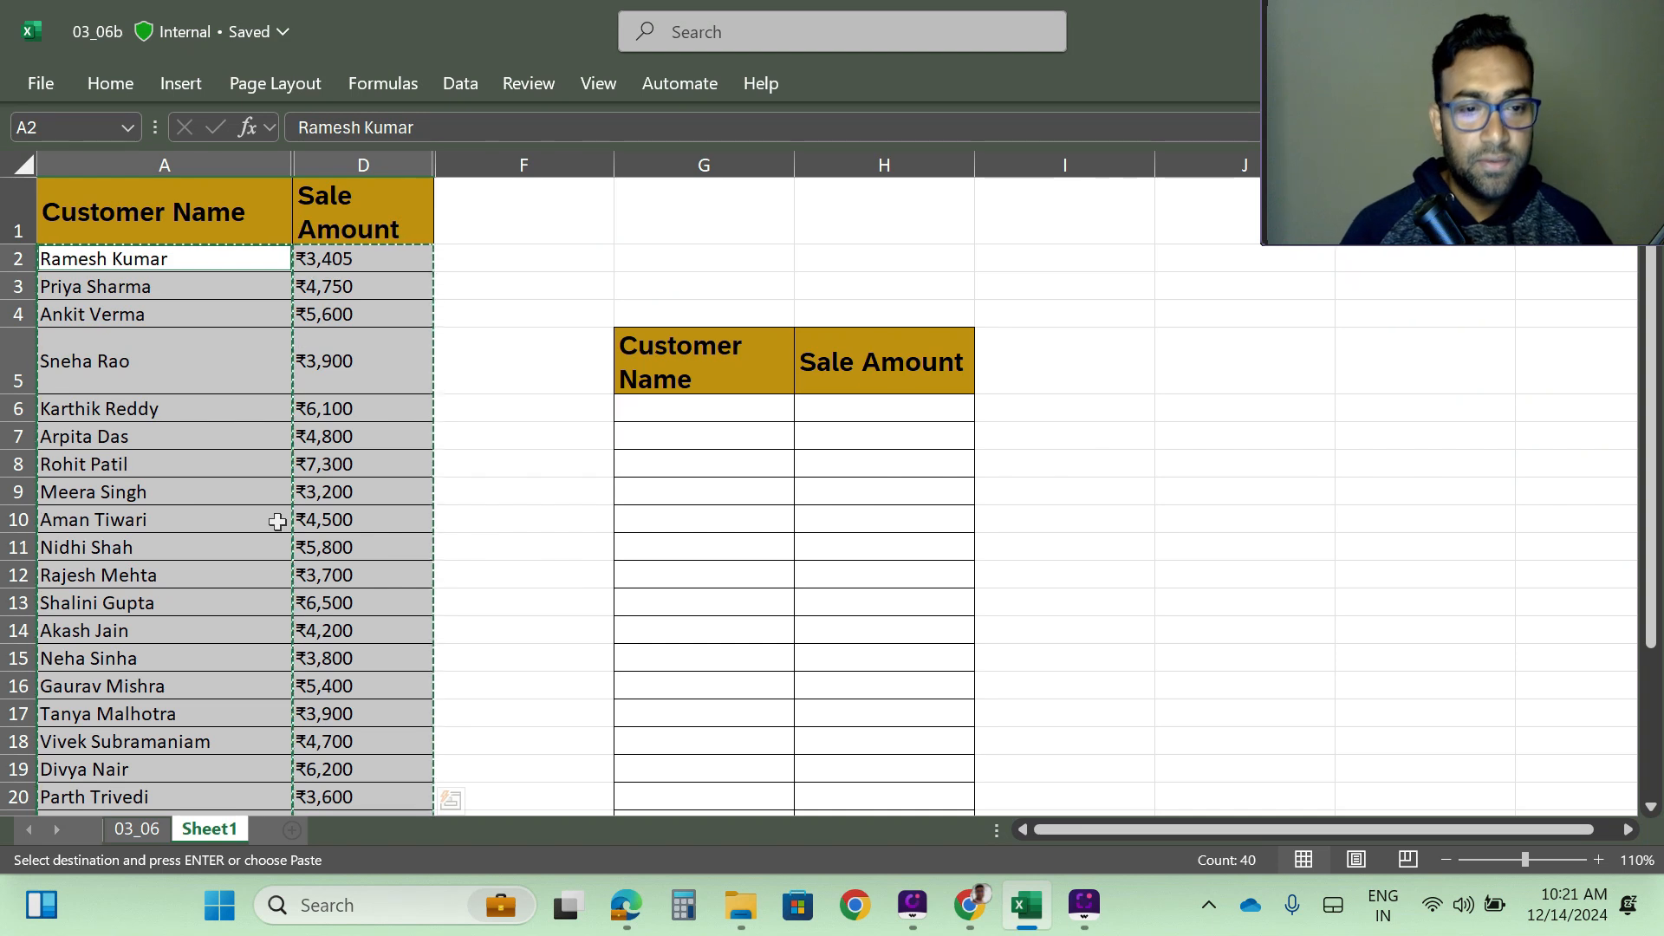
left_click(653, 409)
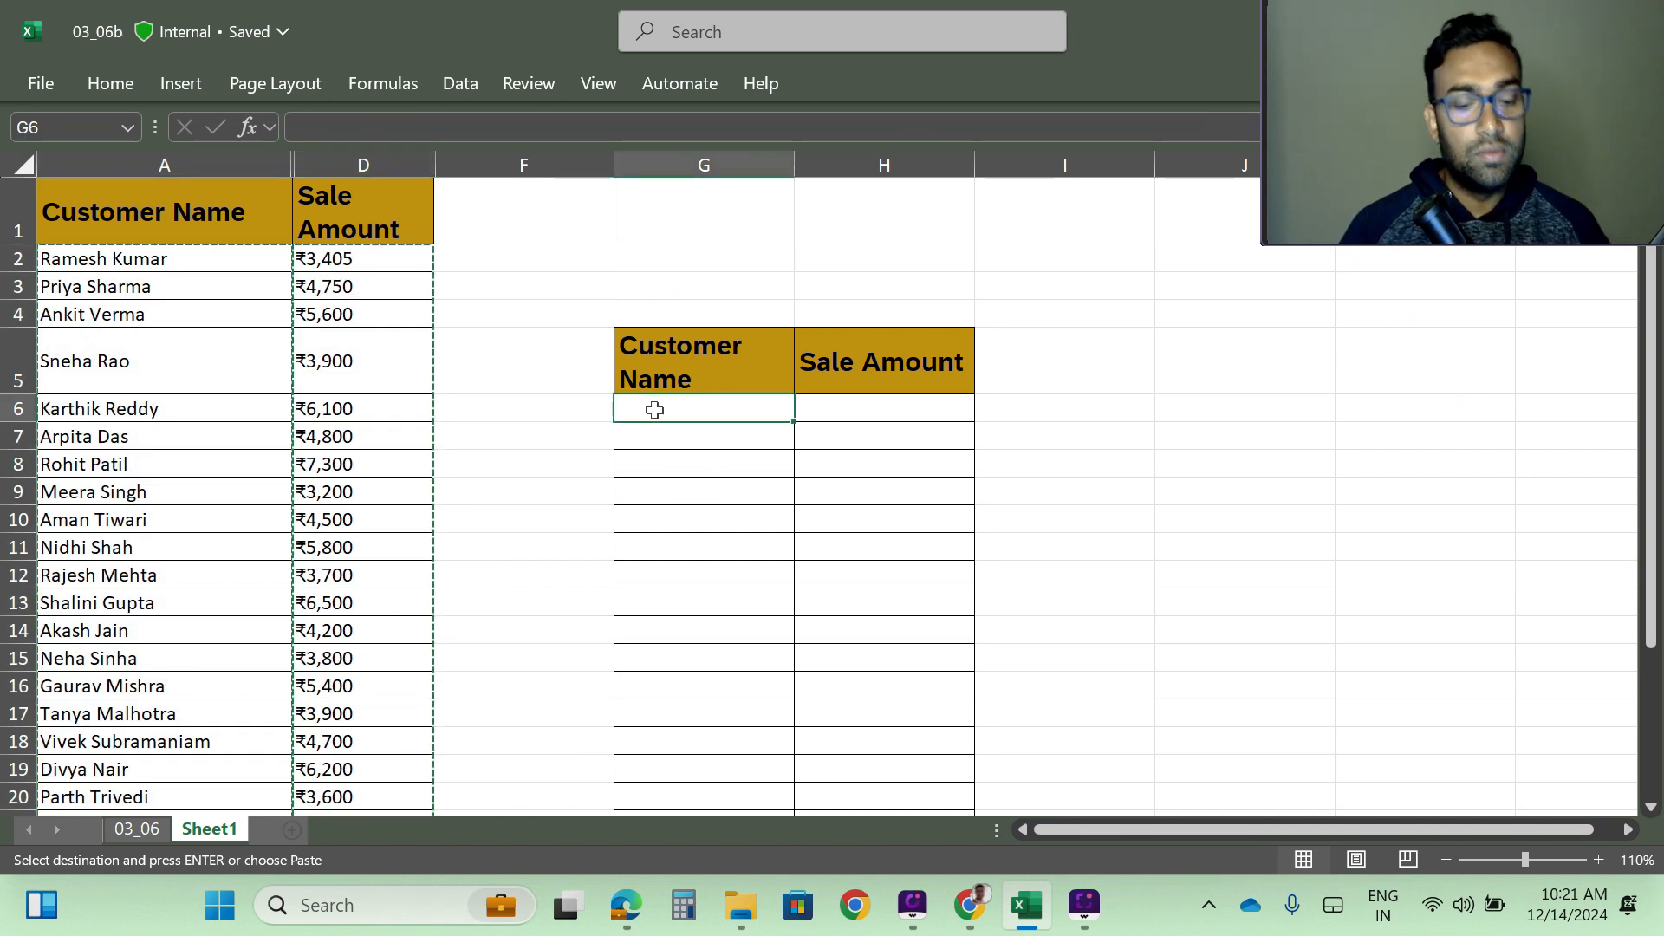
key("ctrl+v")
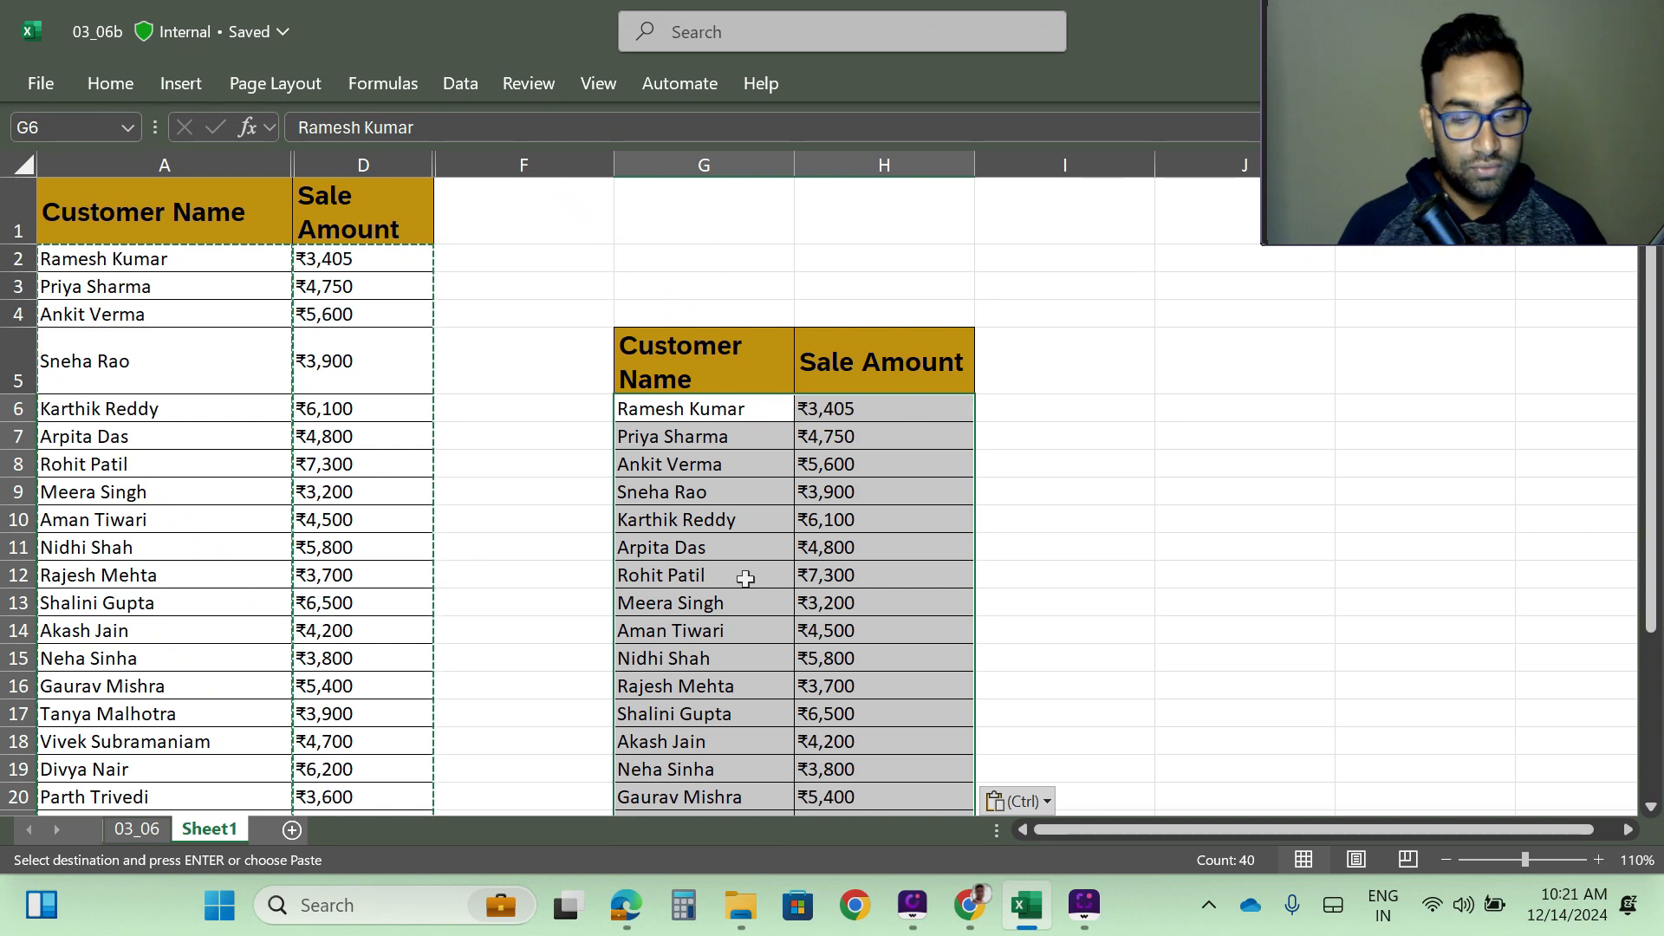
- View the Go To Special options from the Go To dialog and cancel without choosing one
key("ctrl+g")
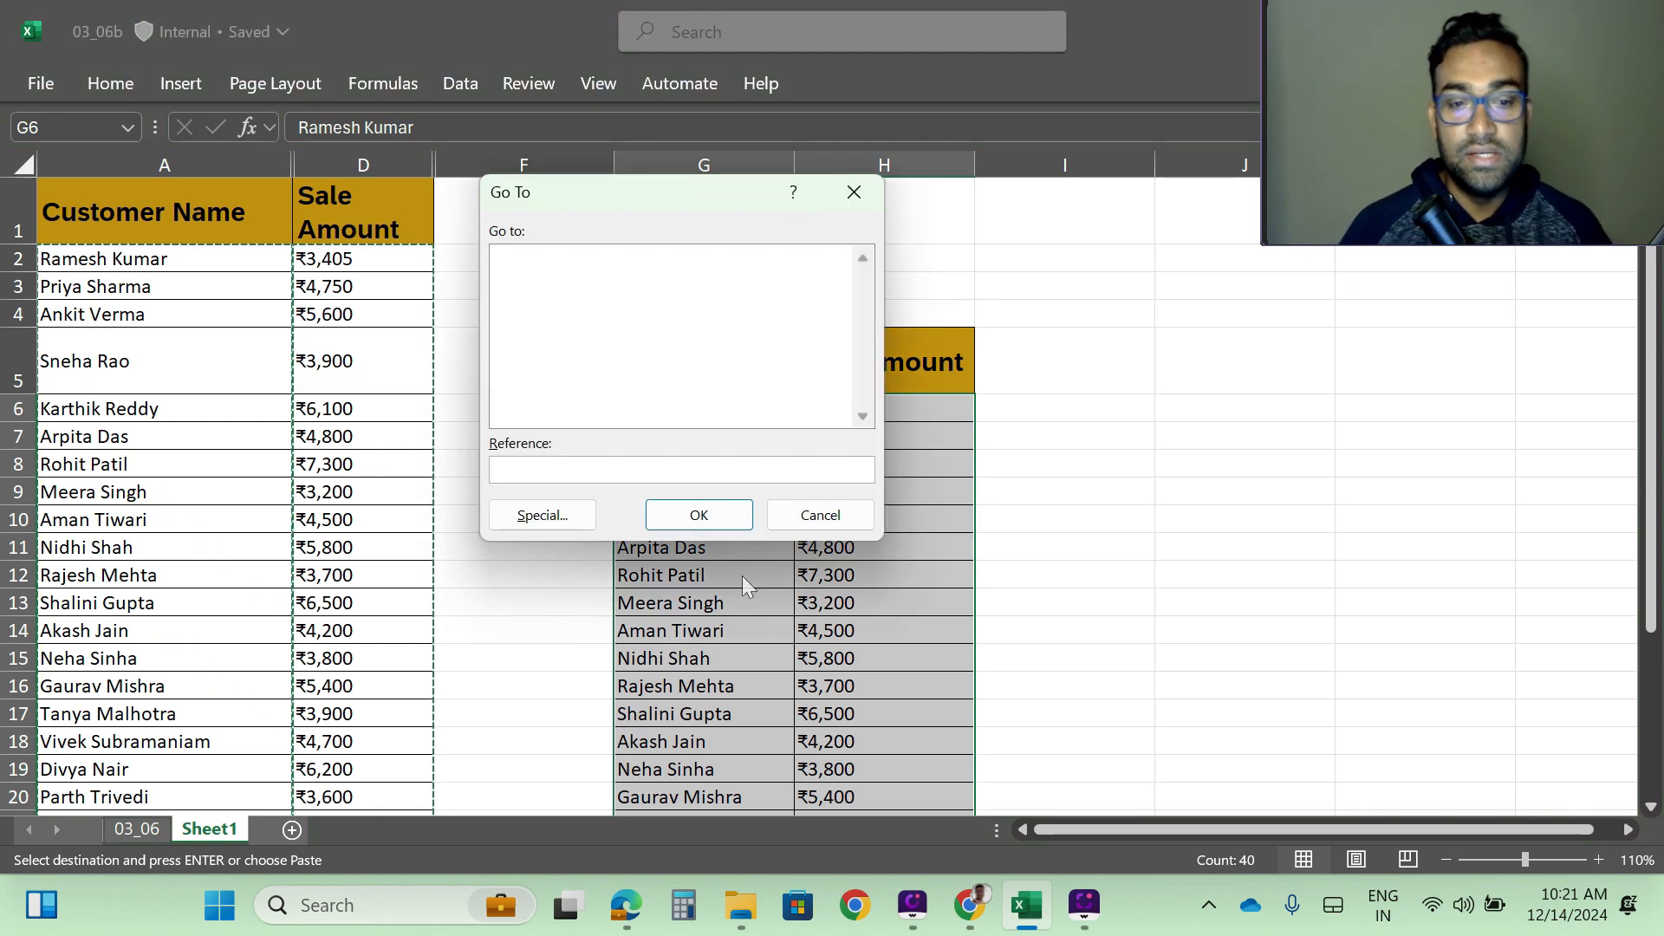
left_click(543, 515)
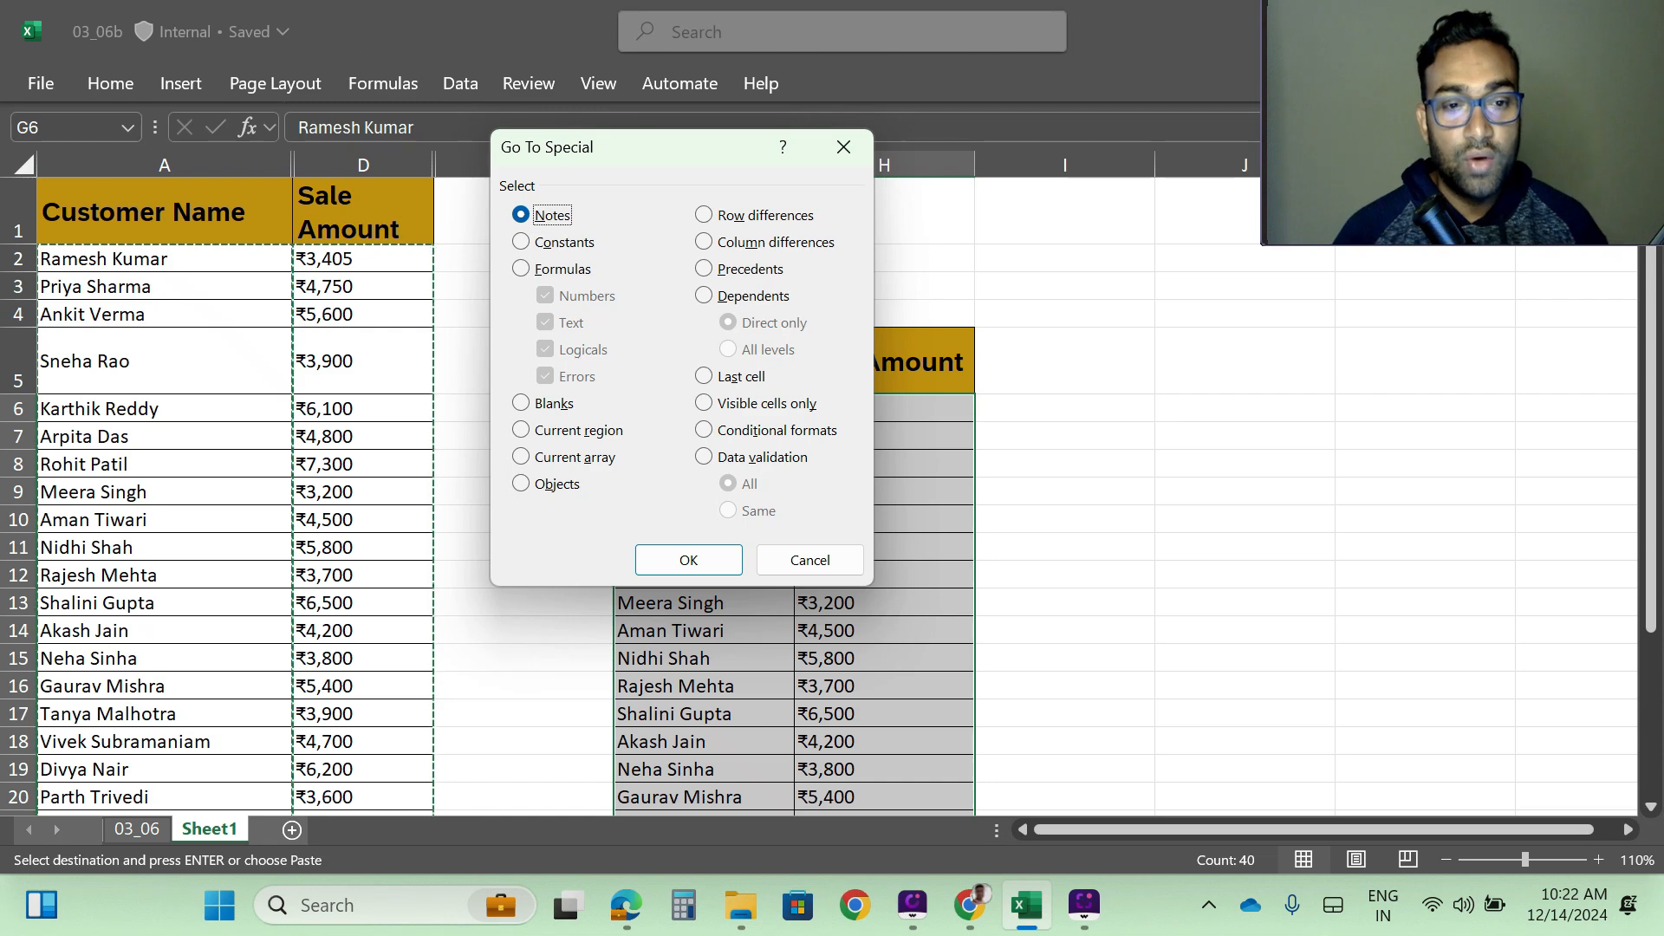
left_click(808, 562)
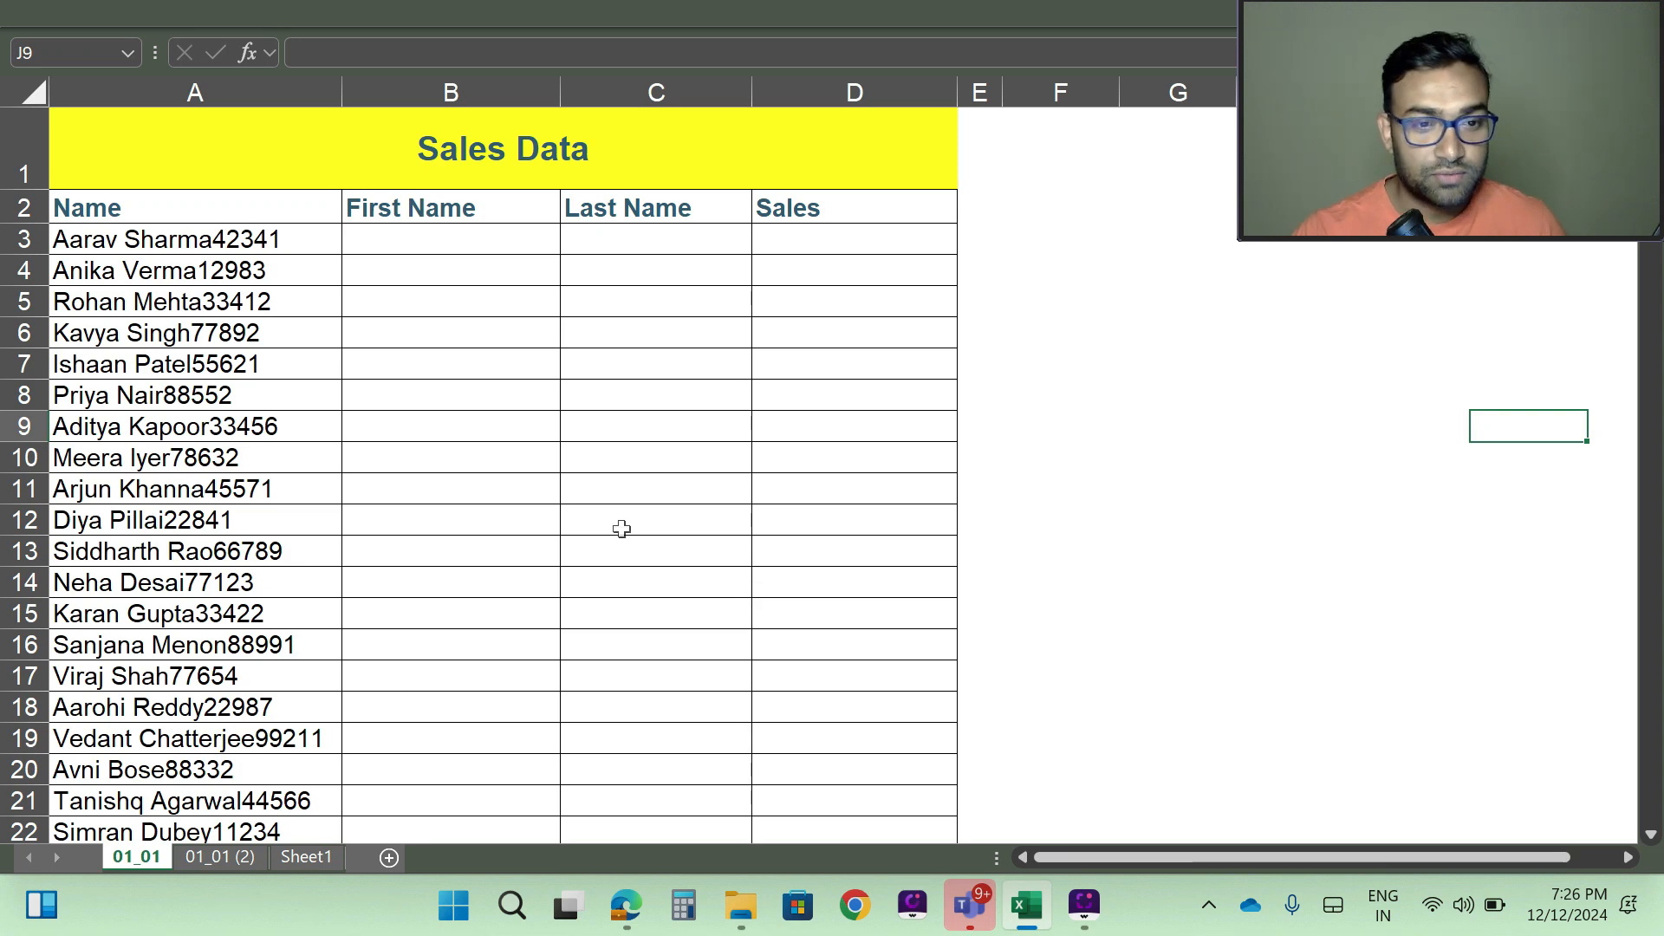
- Examine the combined name-and-number entries in the Sales Data sheet down to the last record, and select the Name header in A2
scroll(542, 372, "down", 9)
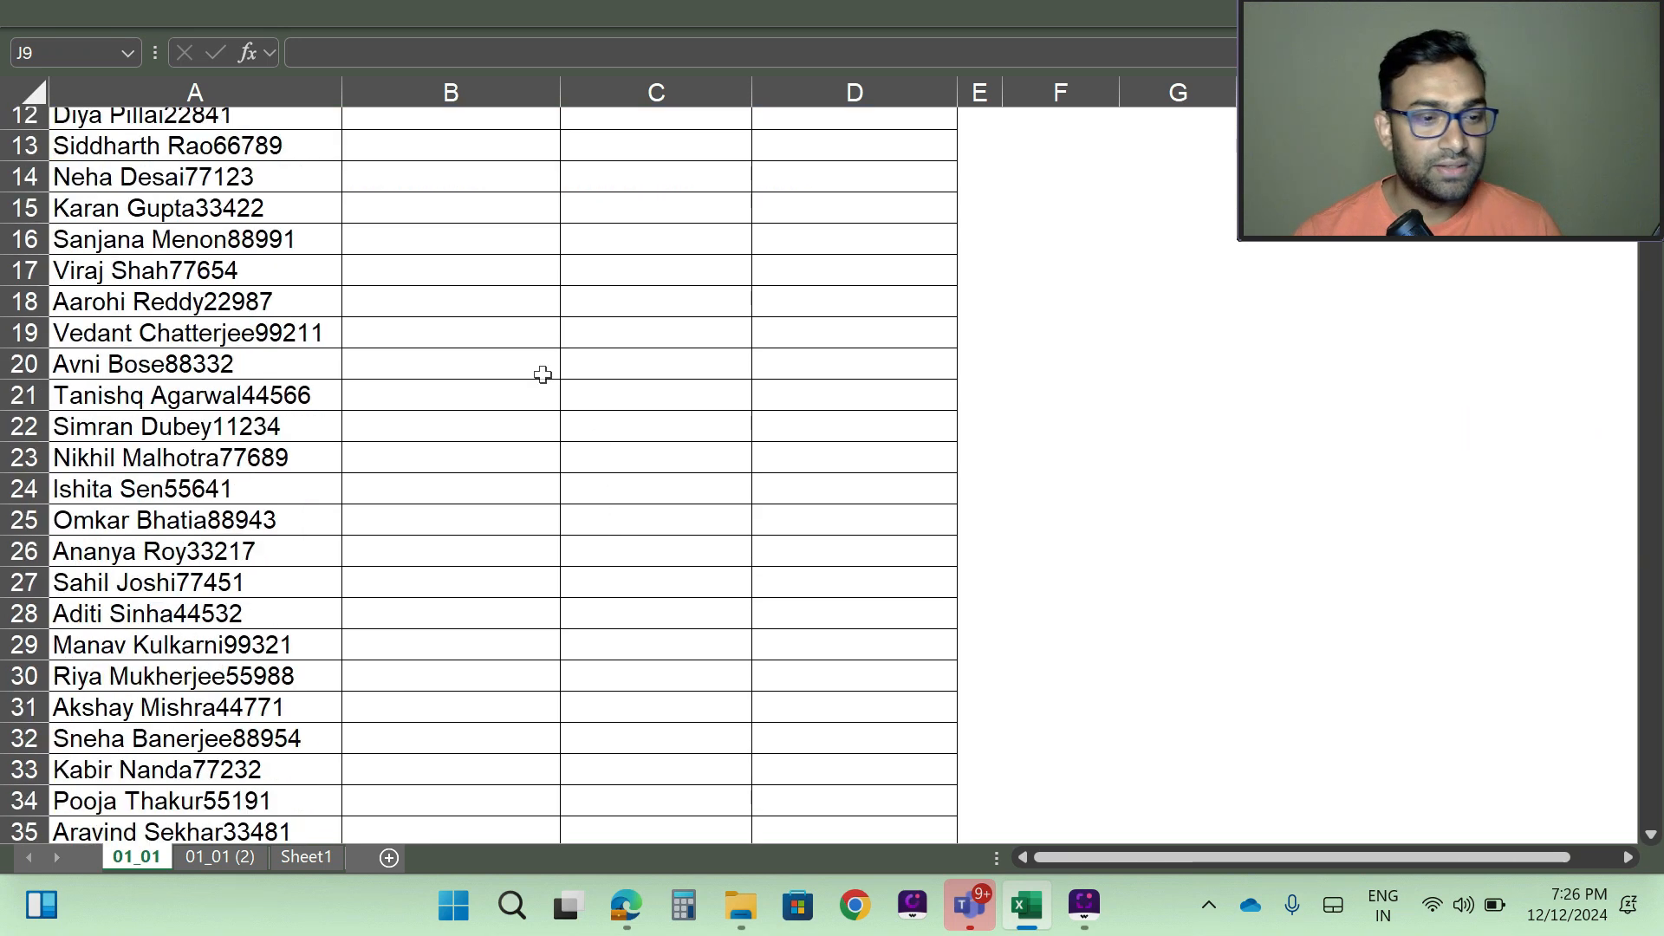
scroll(520, 398, "down", 4)
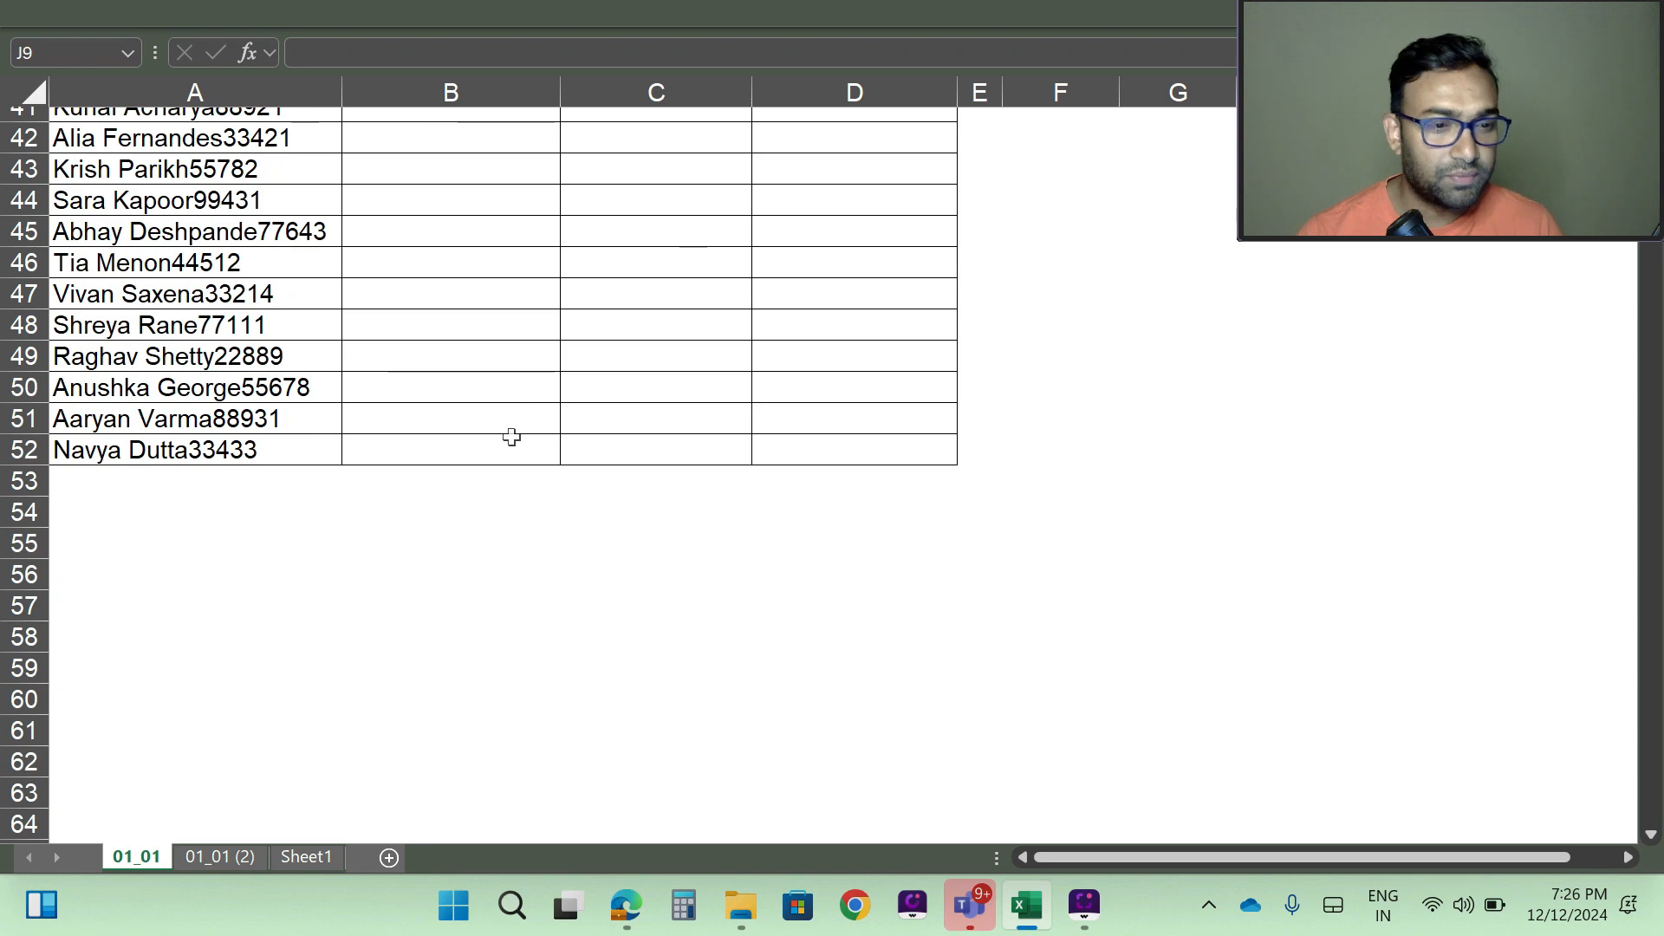
scroll(512, 438, "up", 10)
scroll(501, 557, "up", 4)
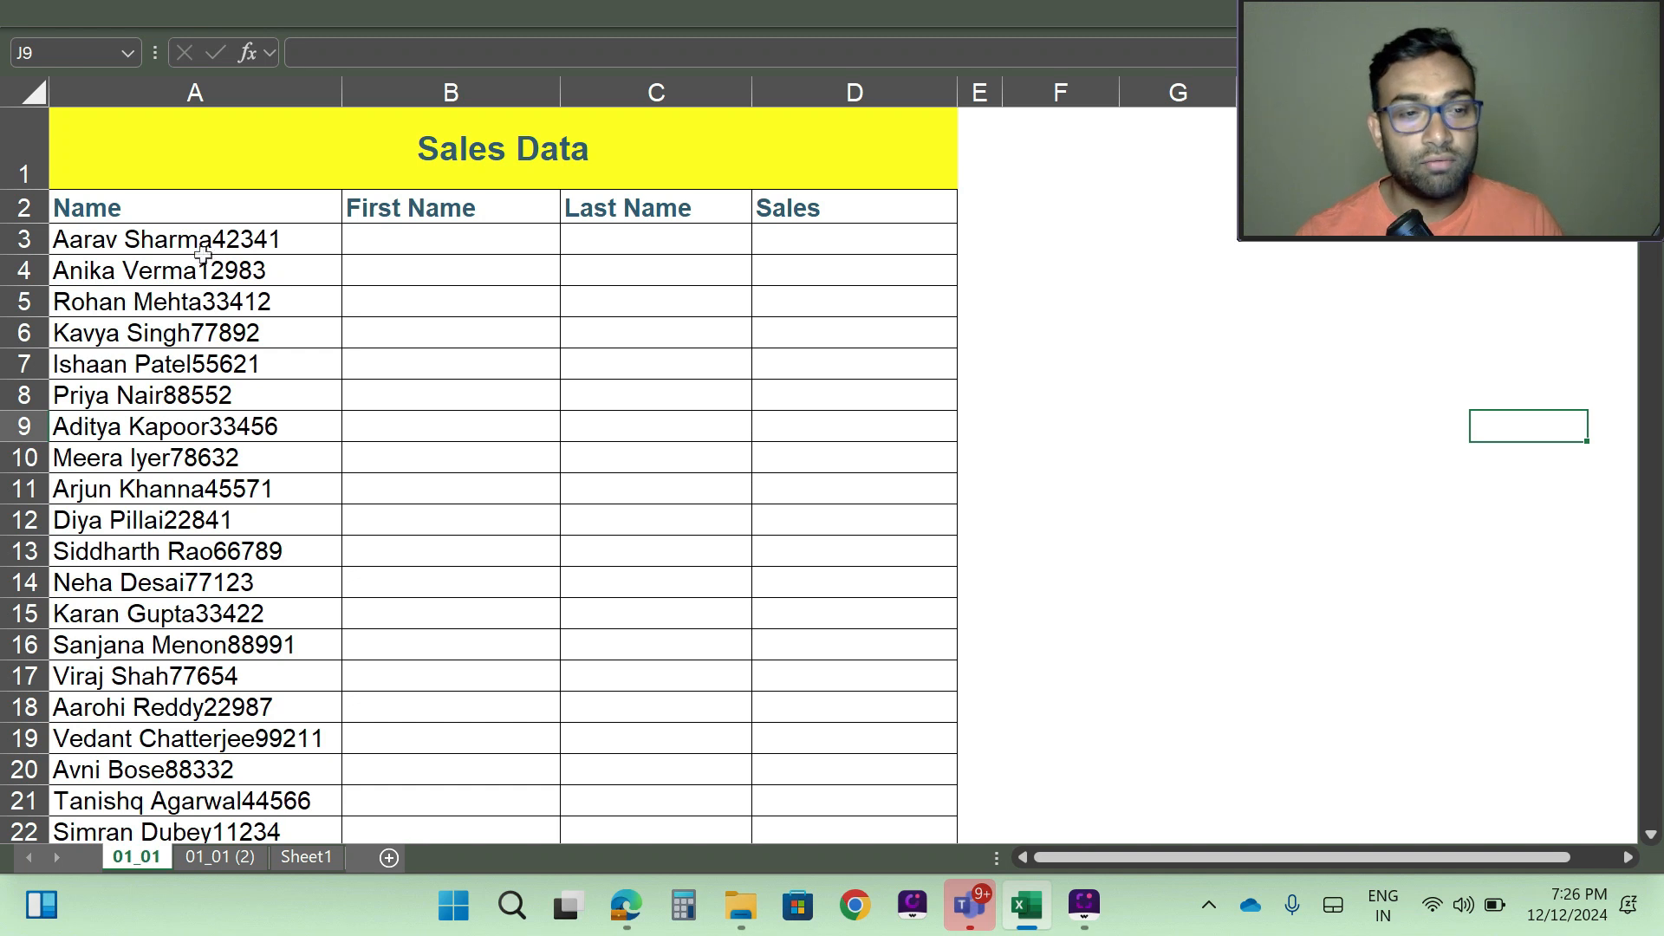
left_click(161, 209)
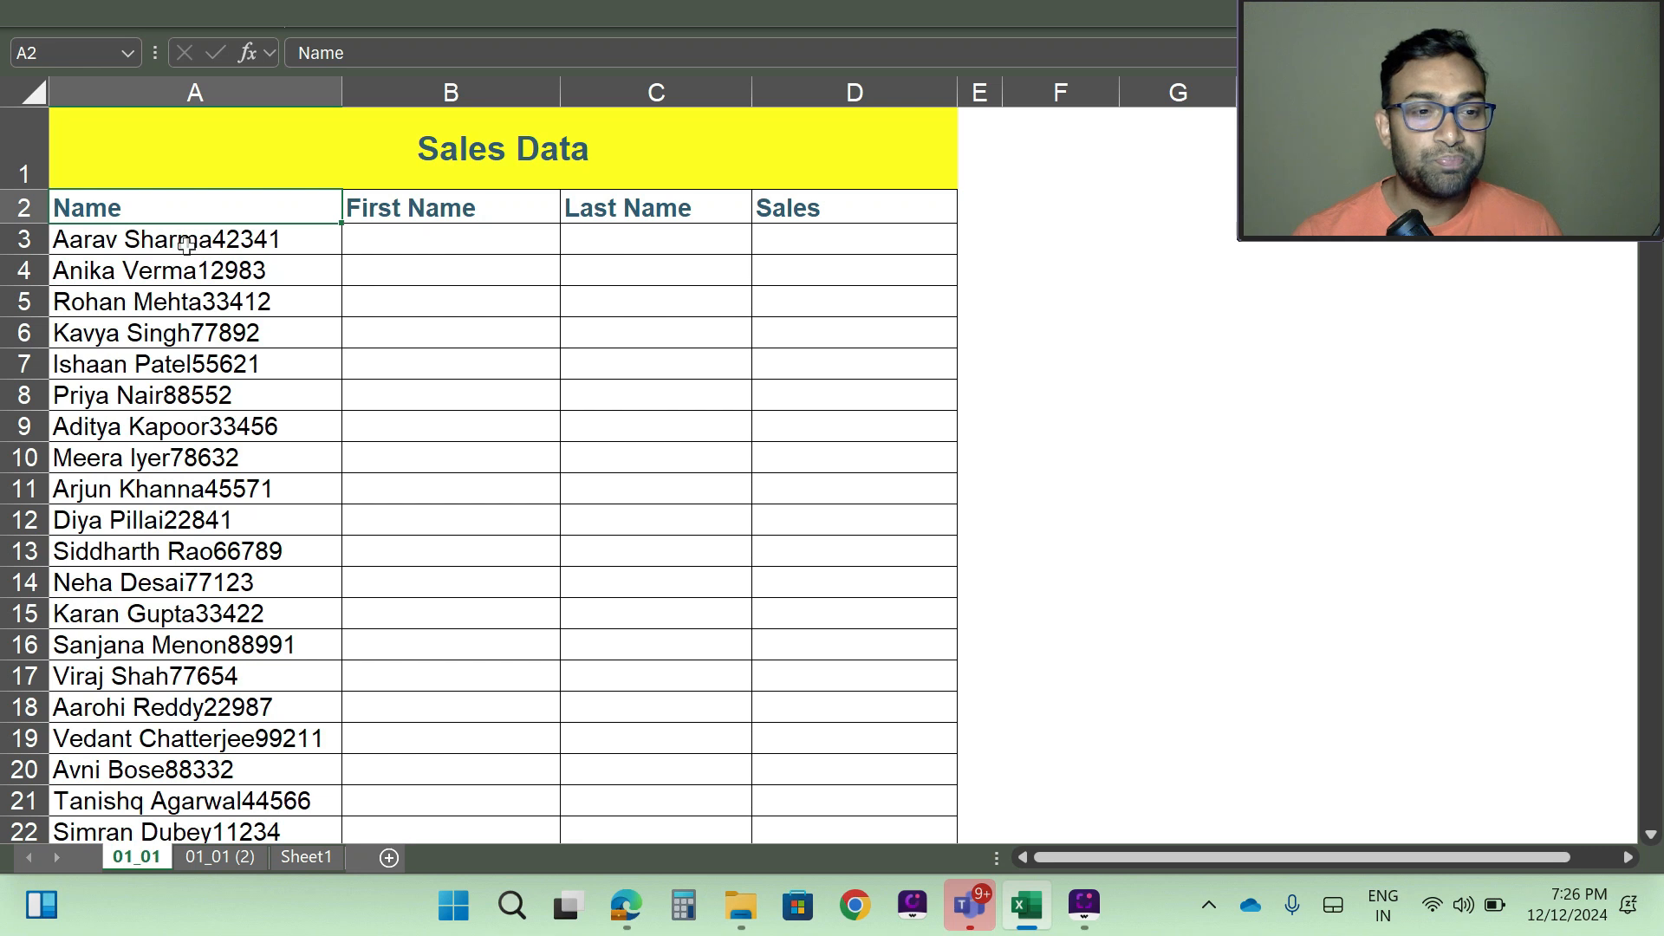
- Enter the first name from the combined entry in A3 into the First Name cell B3
left_click(186, 245)
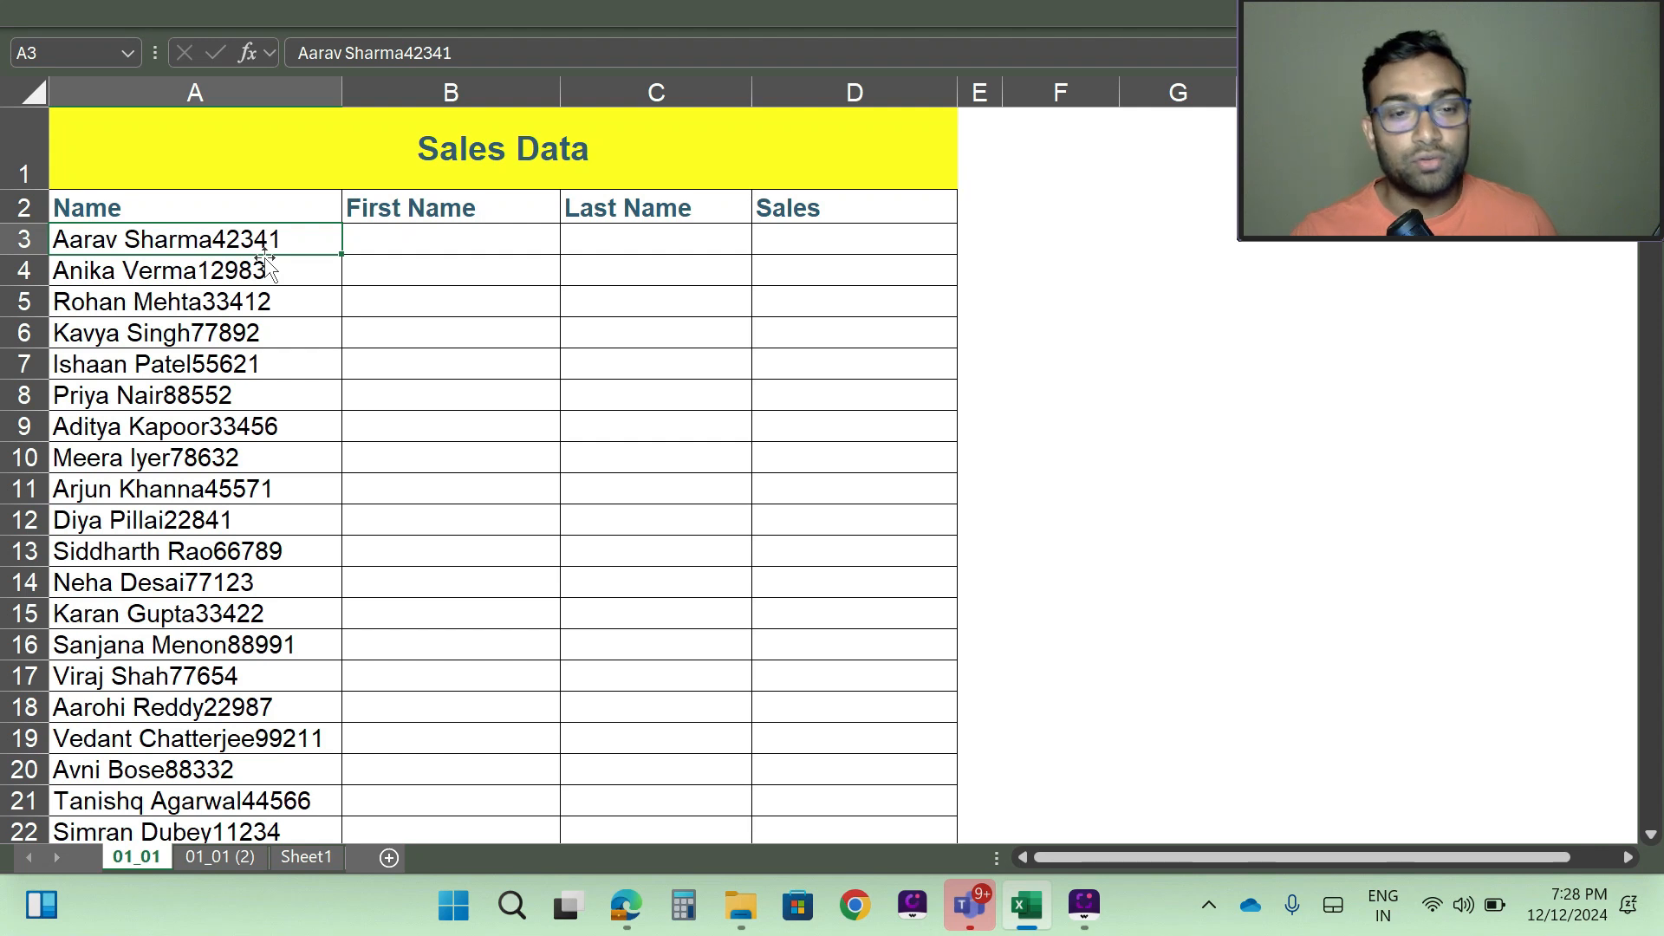
left_click(410, 235)
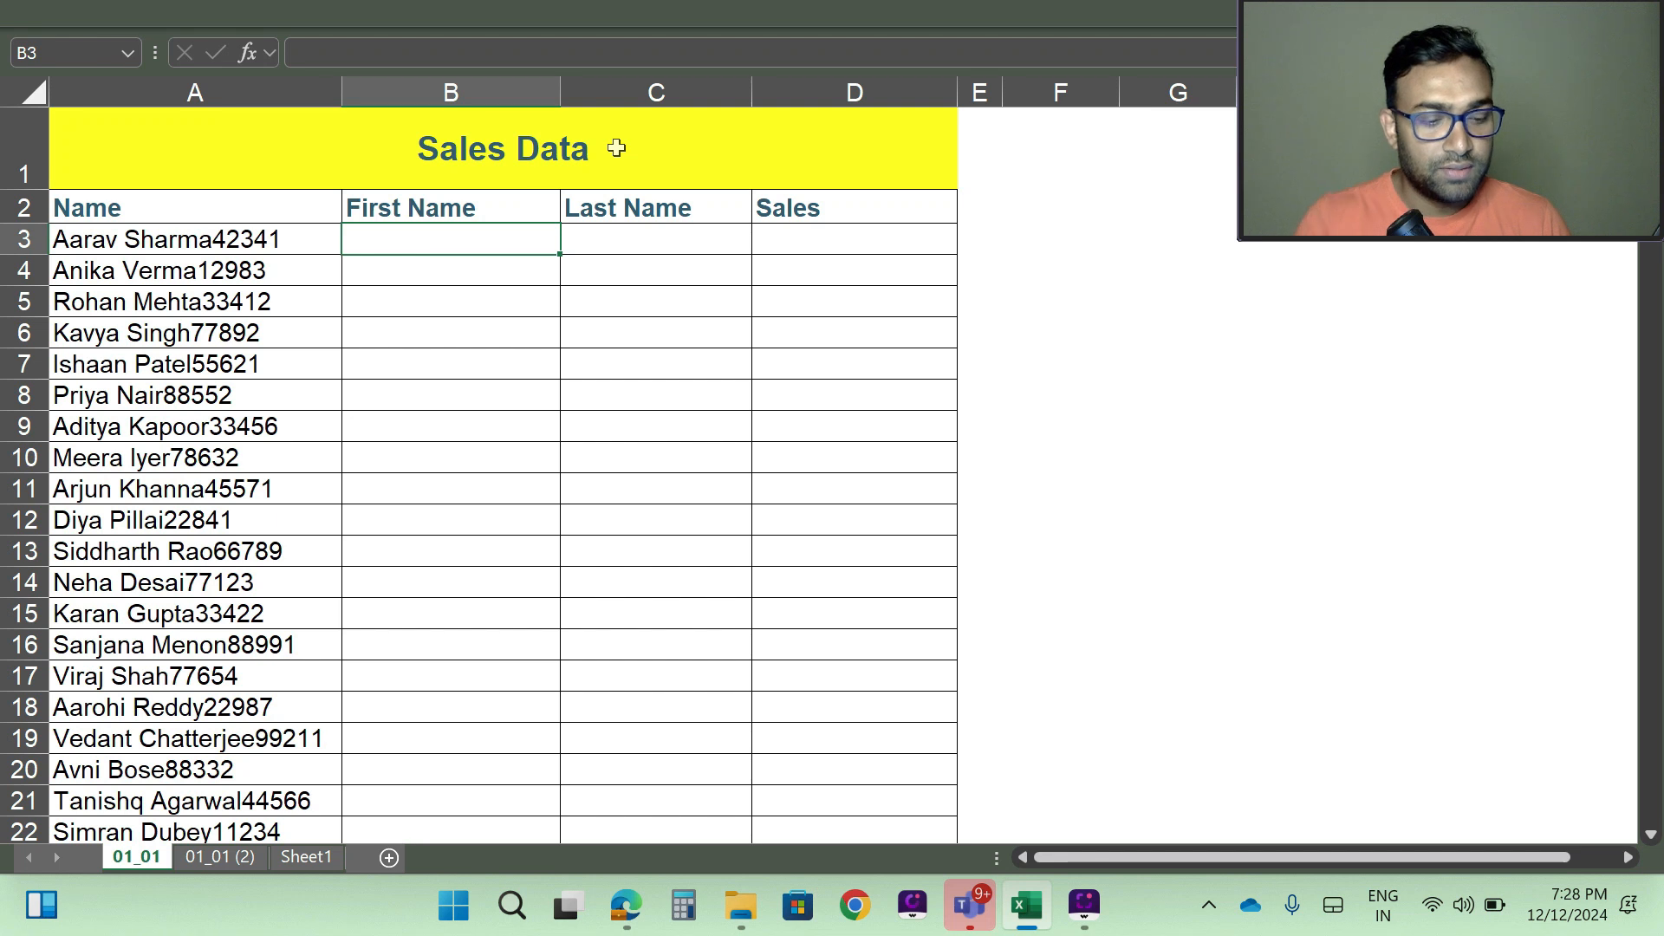
type("A")
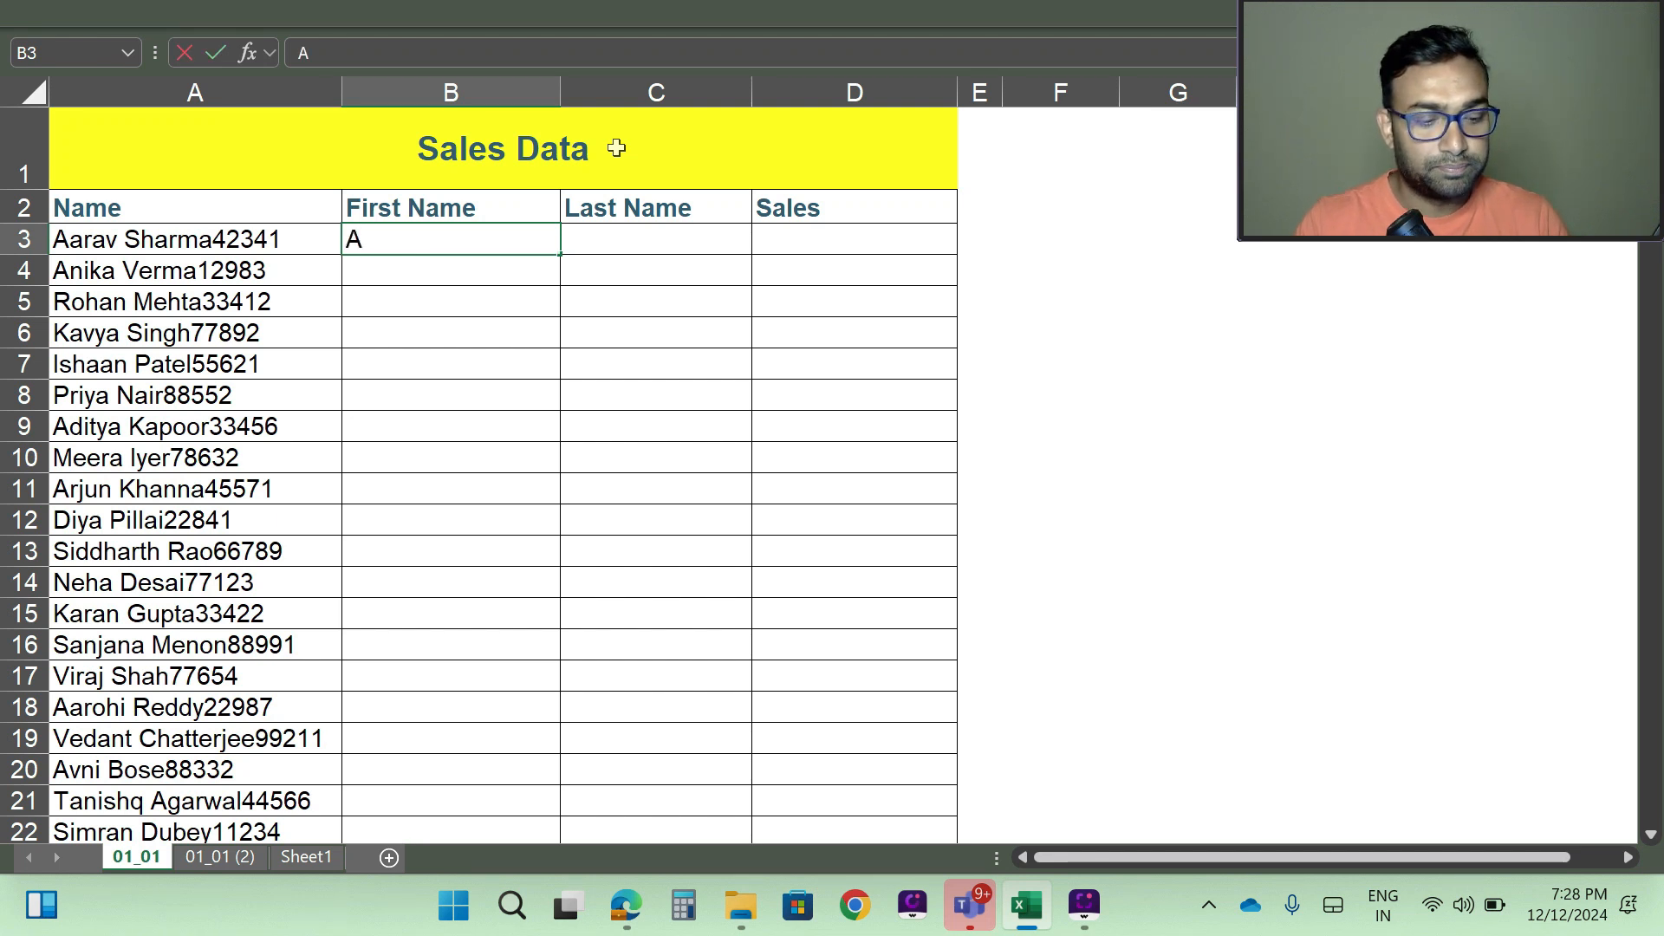
type("arav")
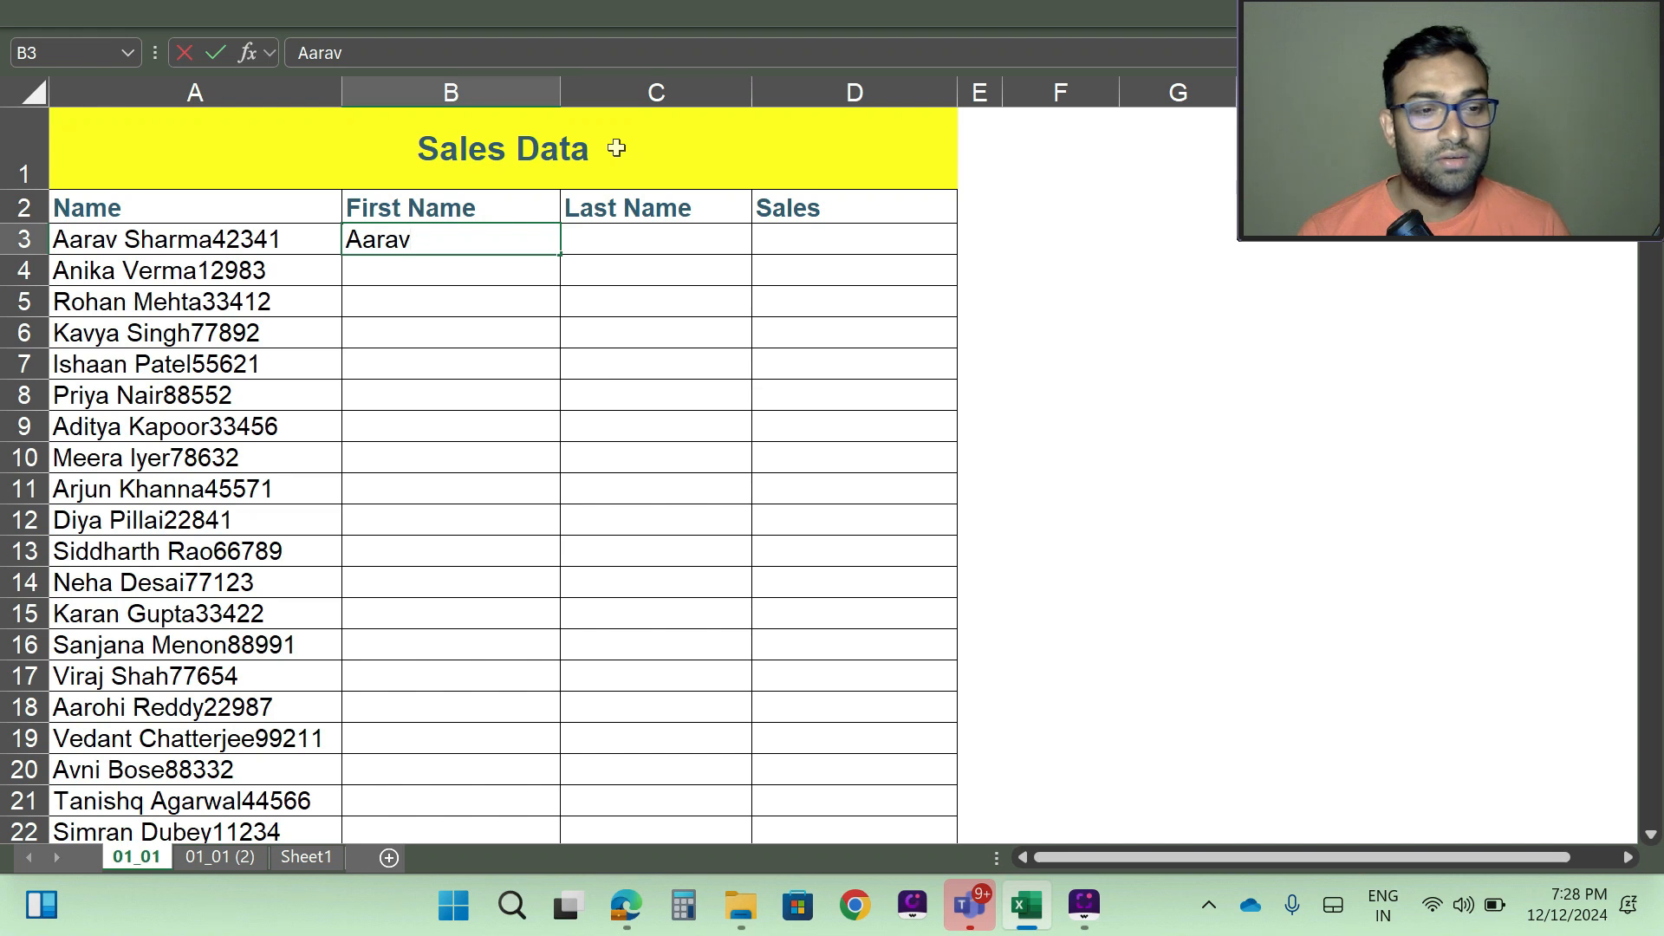
key("Tab")
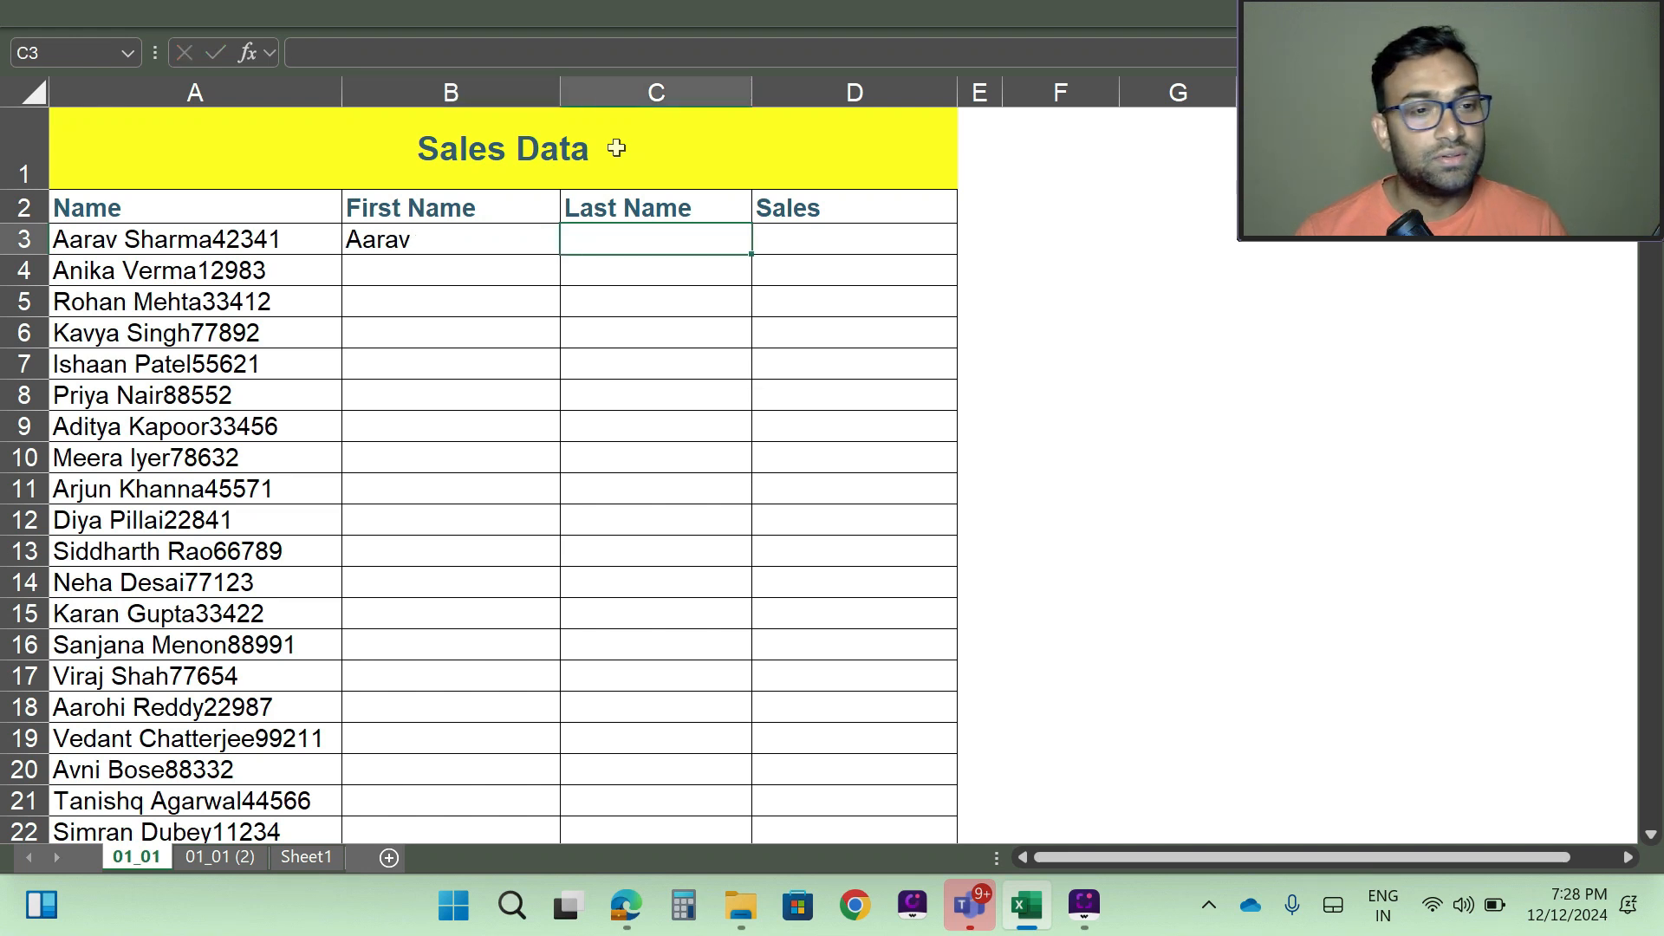
- Enter the last name from A3 in C3 and the sales figure 42341 in D3
type("S")
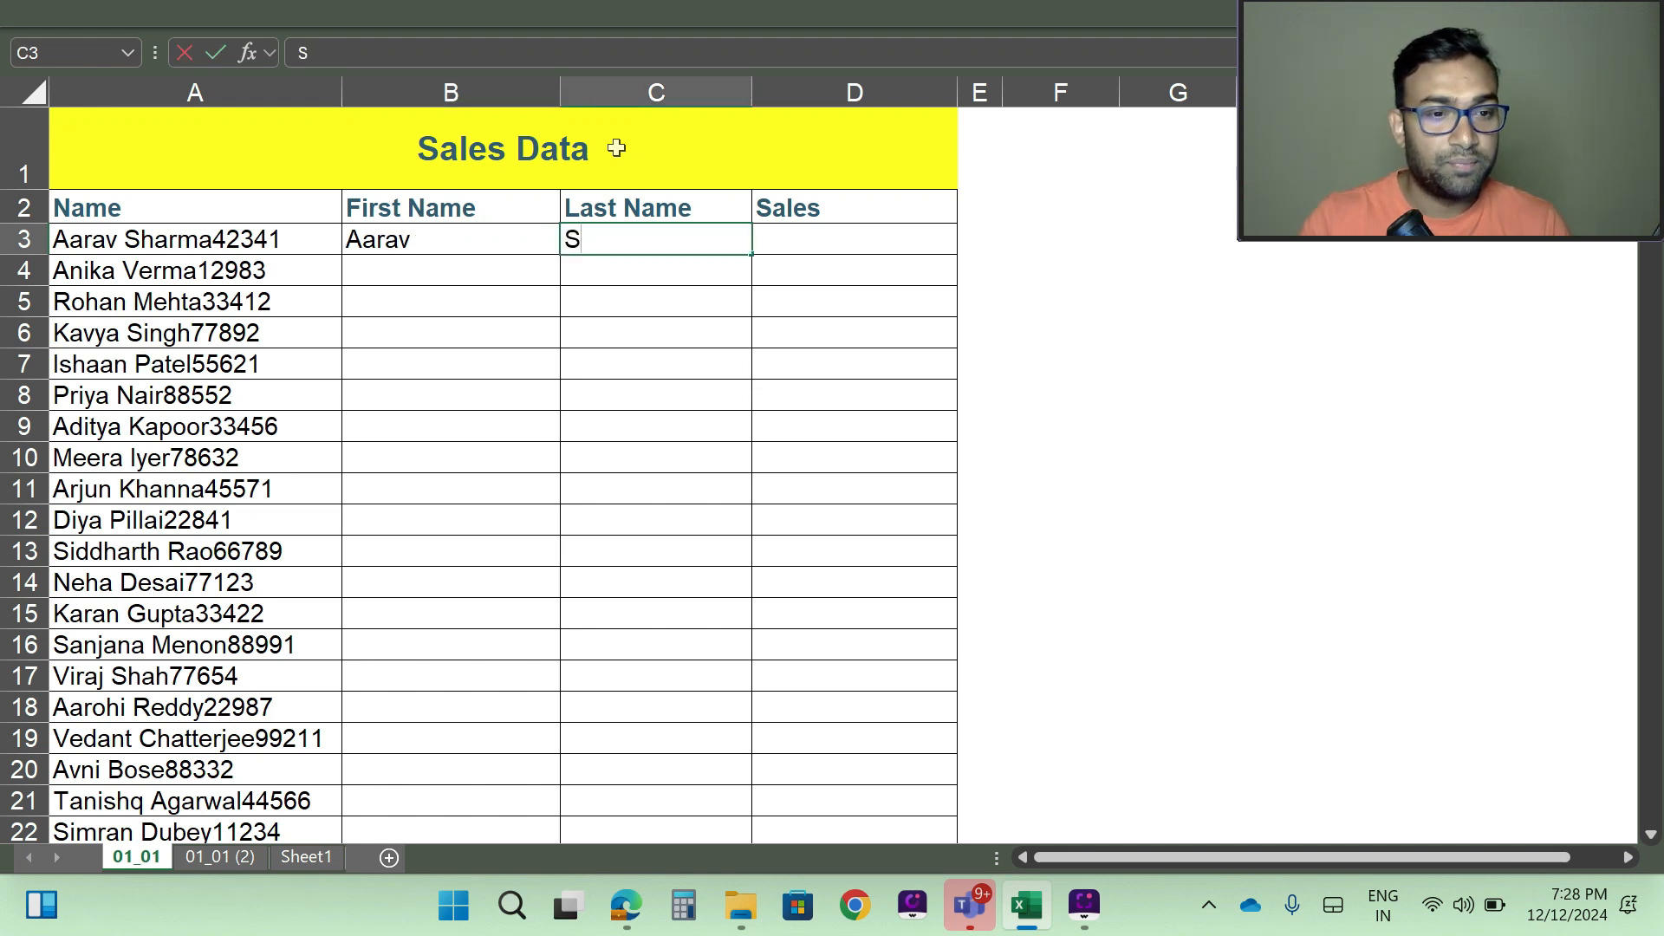
type("harna")
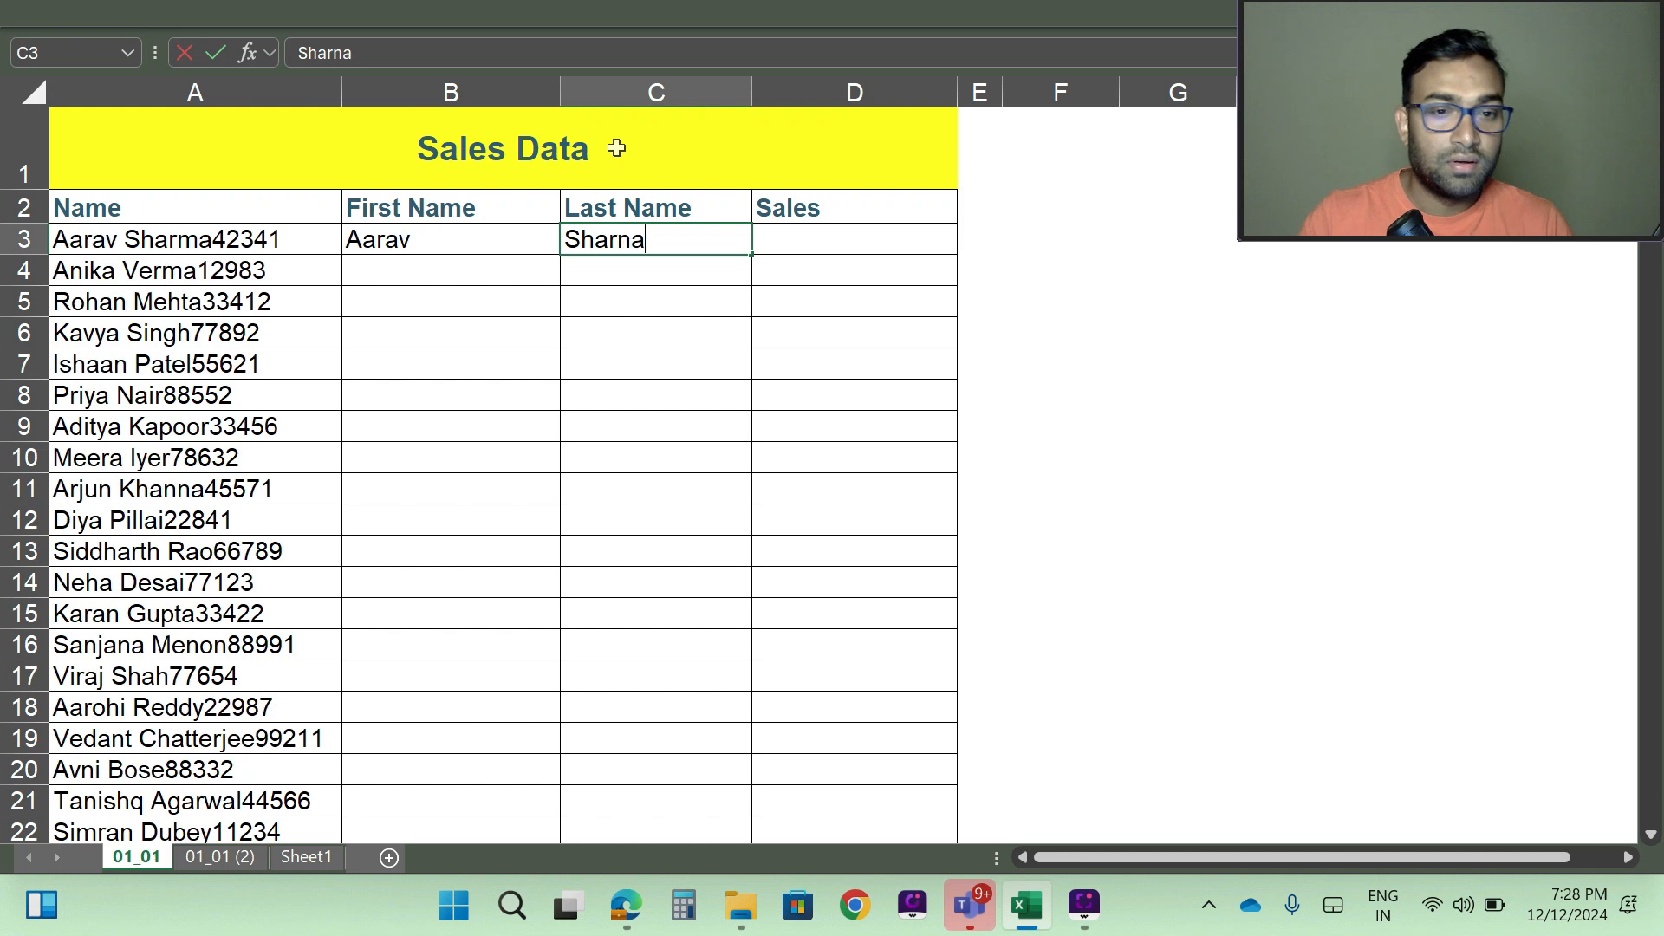
key("BackSpace")
key("BackSpace")
type("ma")
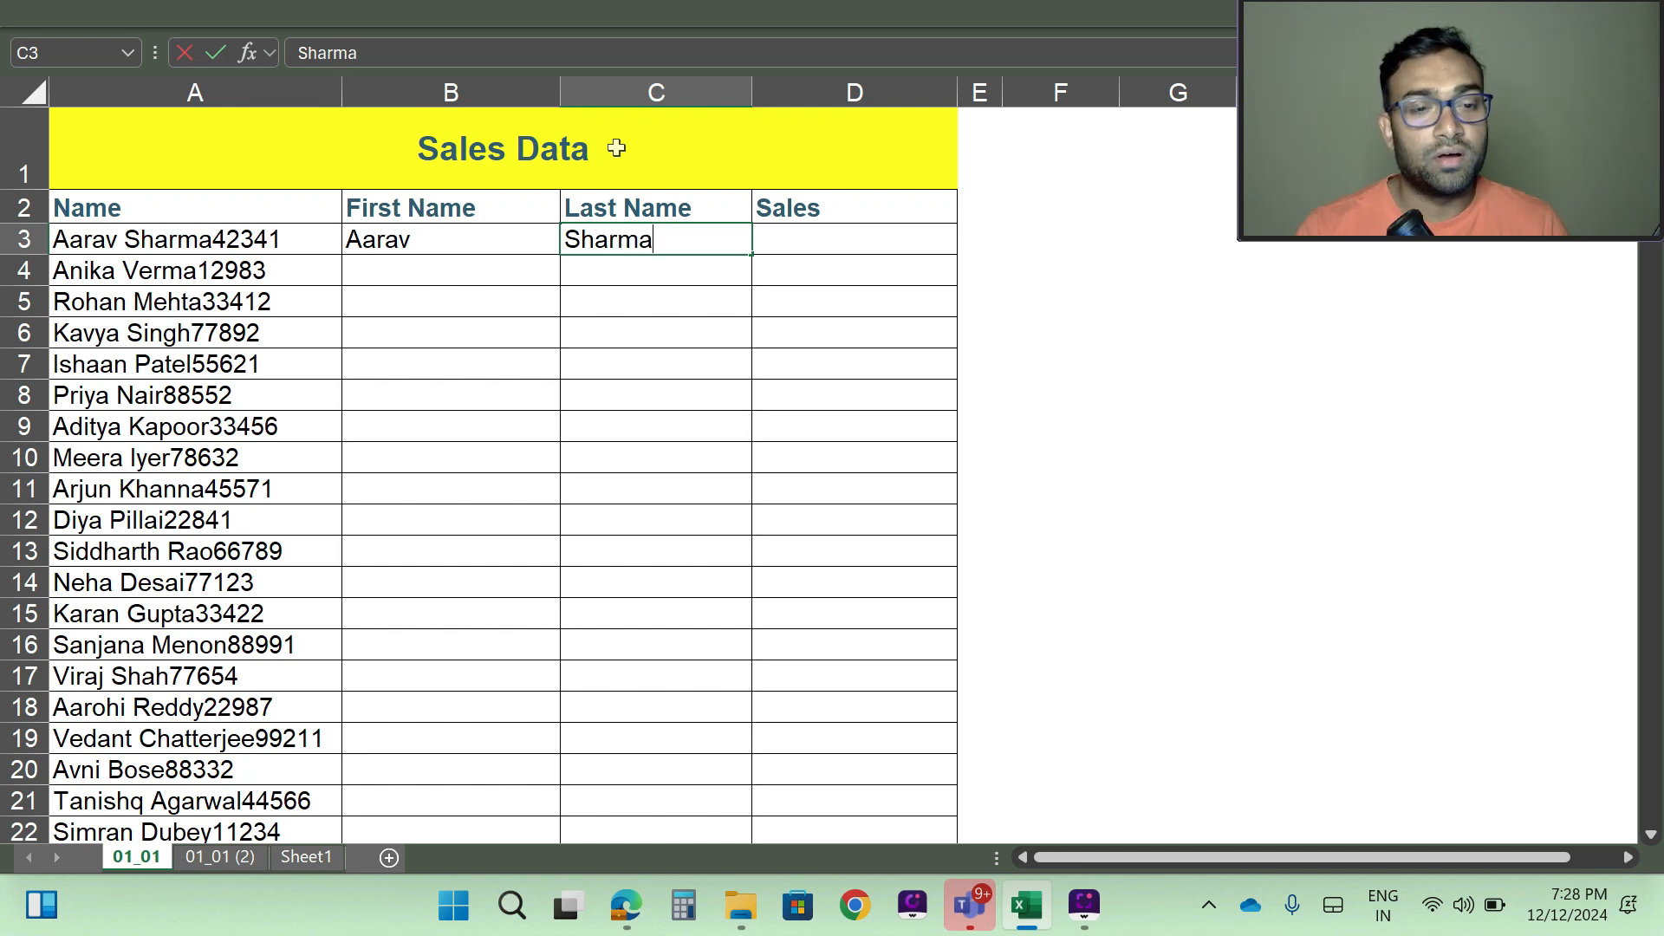
key("Tab")
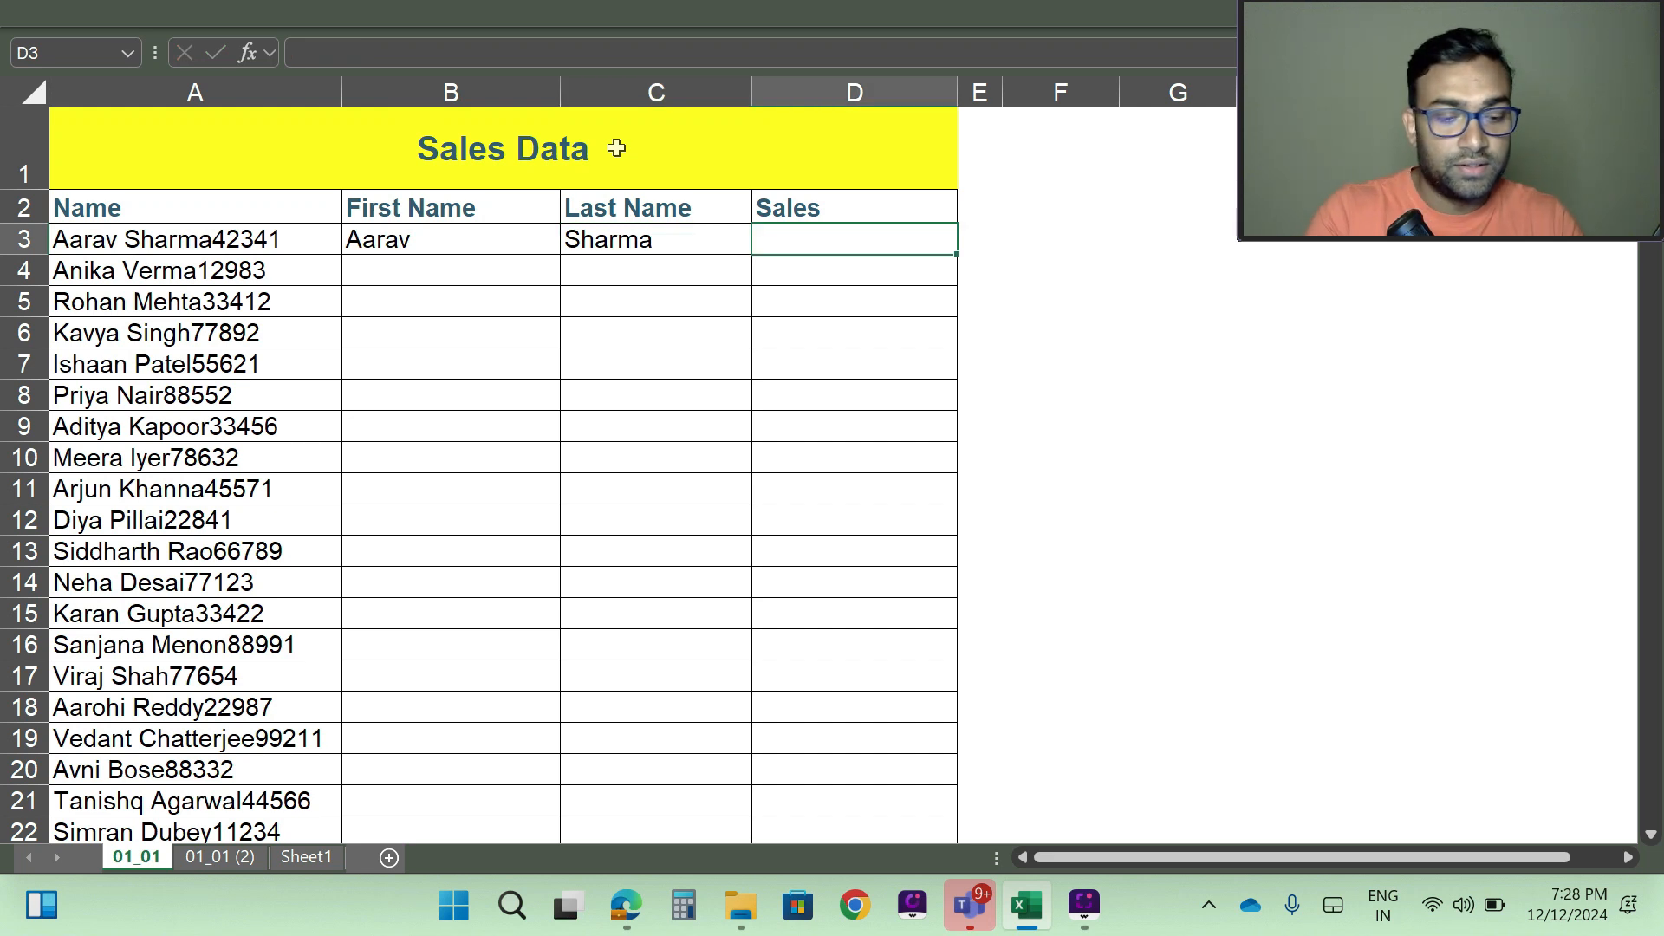
type("42341")
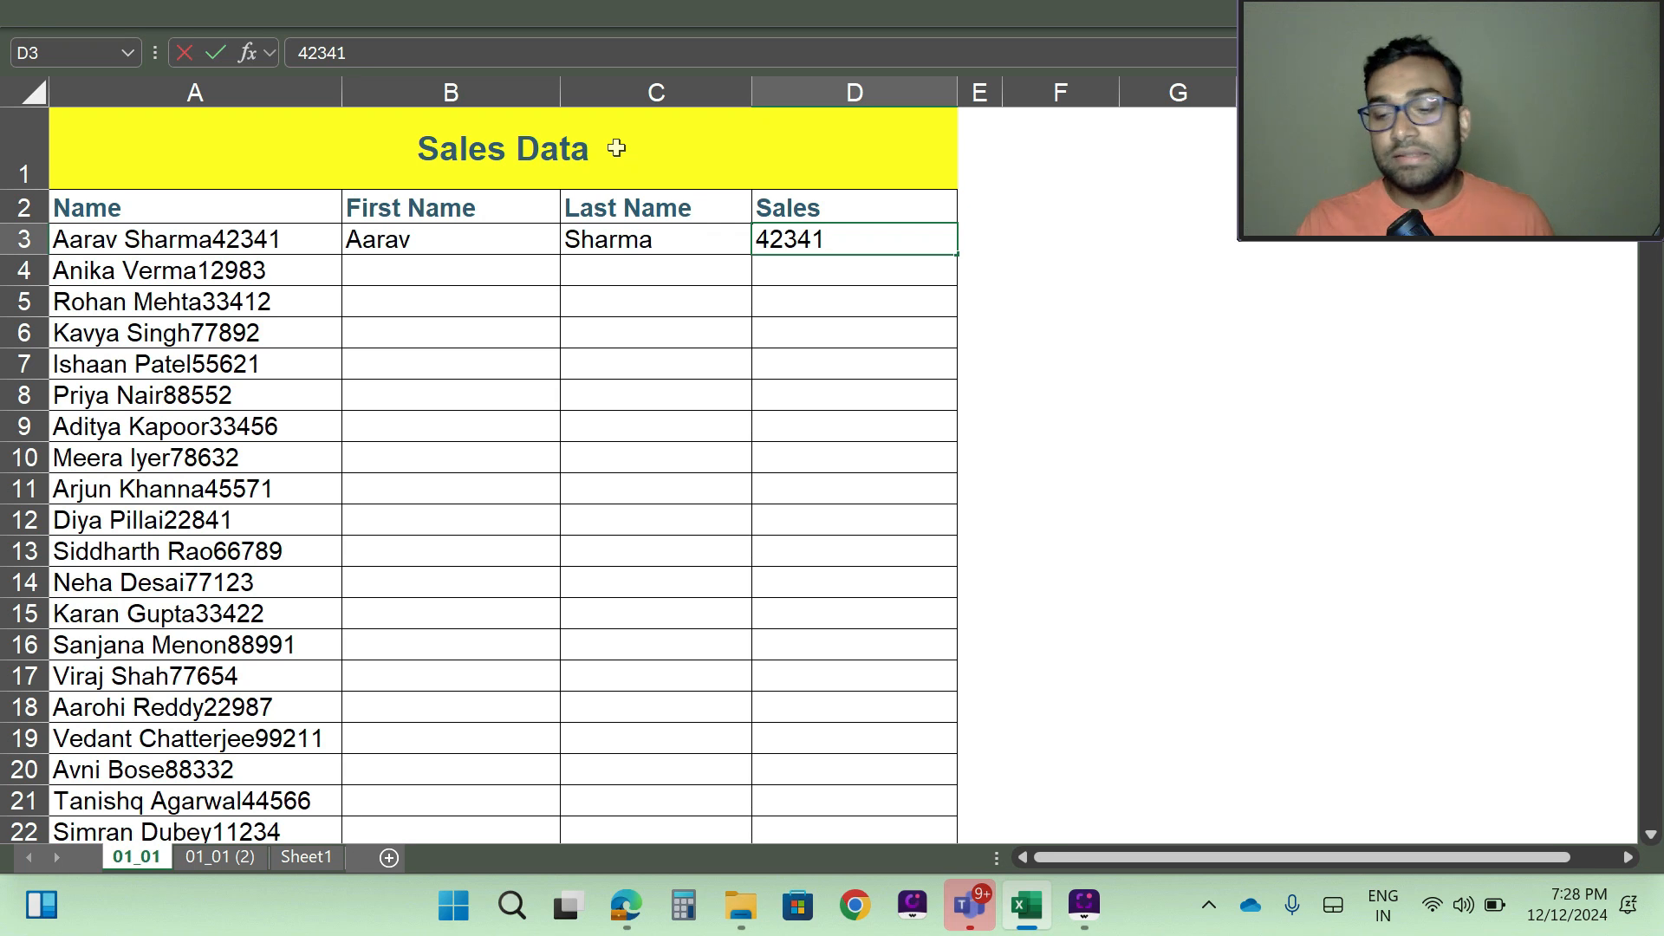
key("Return")
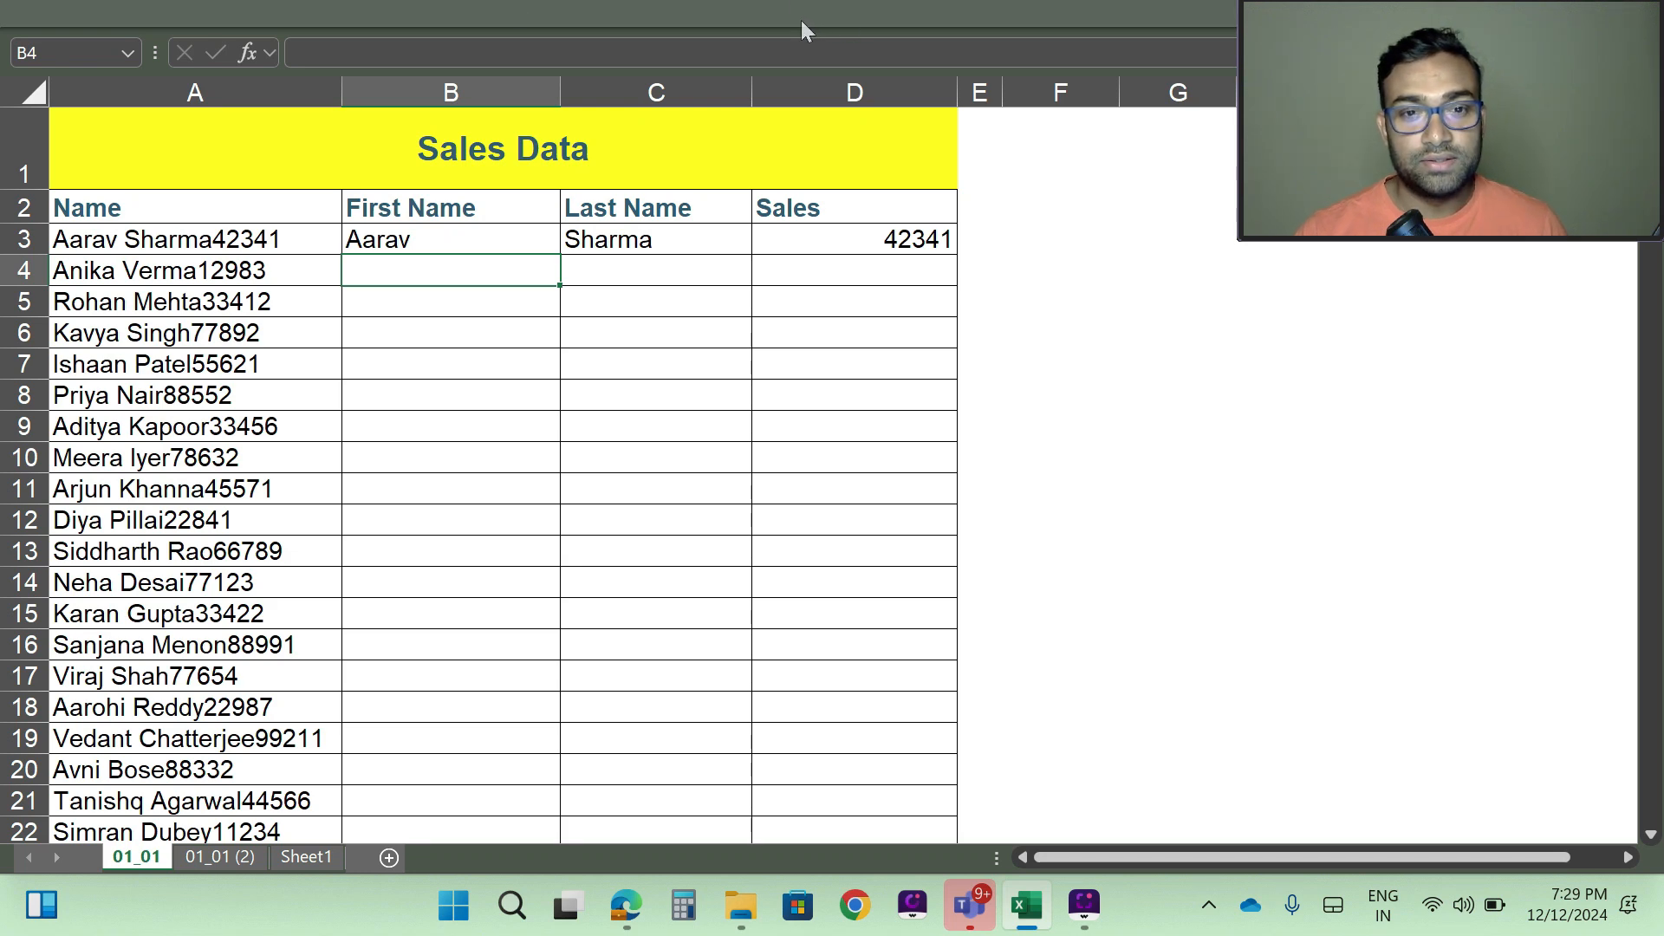
- Fill the remaining First Name cells from B4 down using Flash Fill
left_click(773, 13)
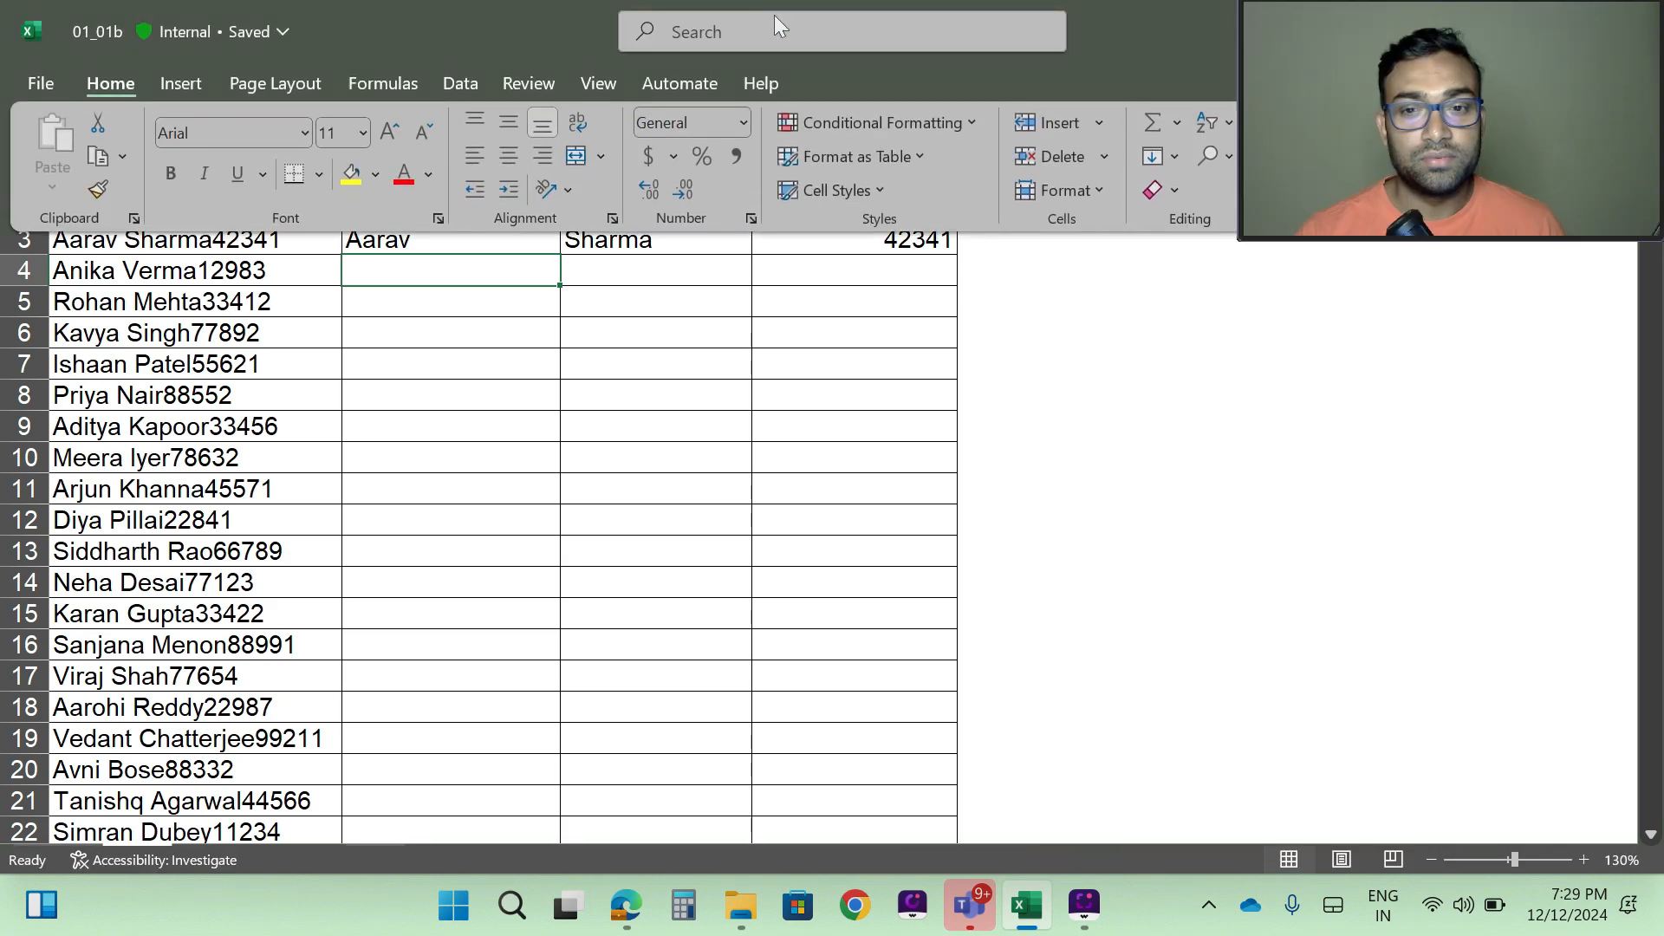
left_click_drag(1421, 5, 1514, 381)
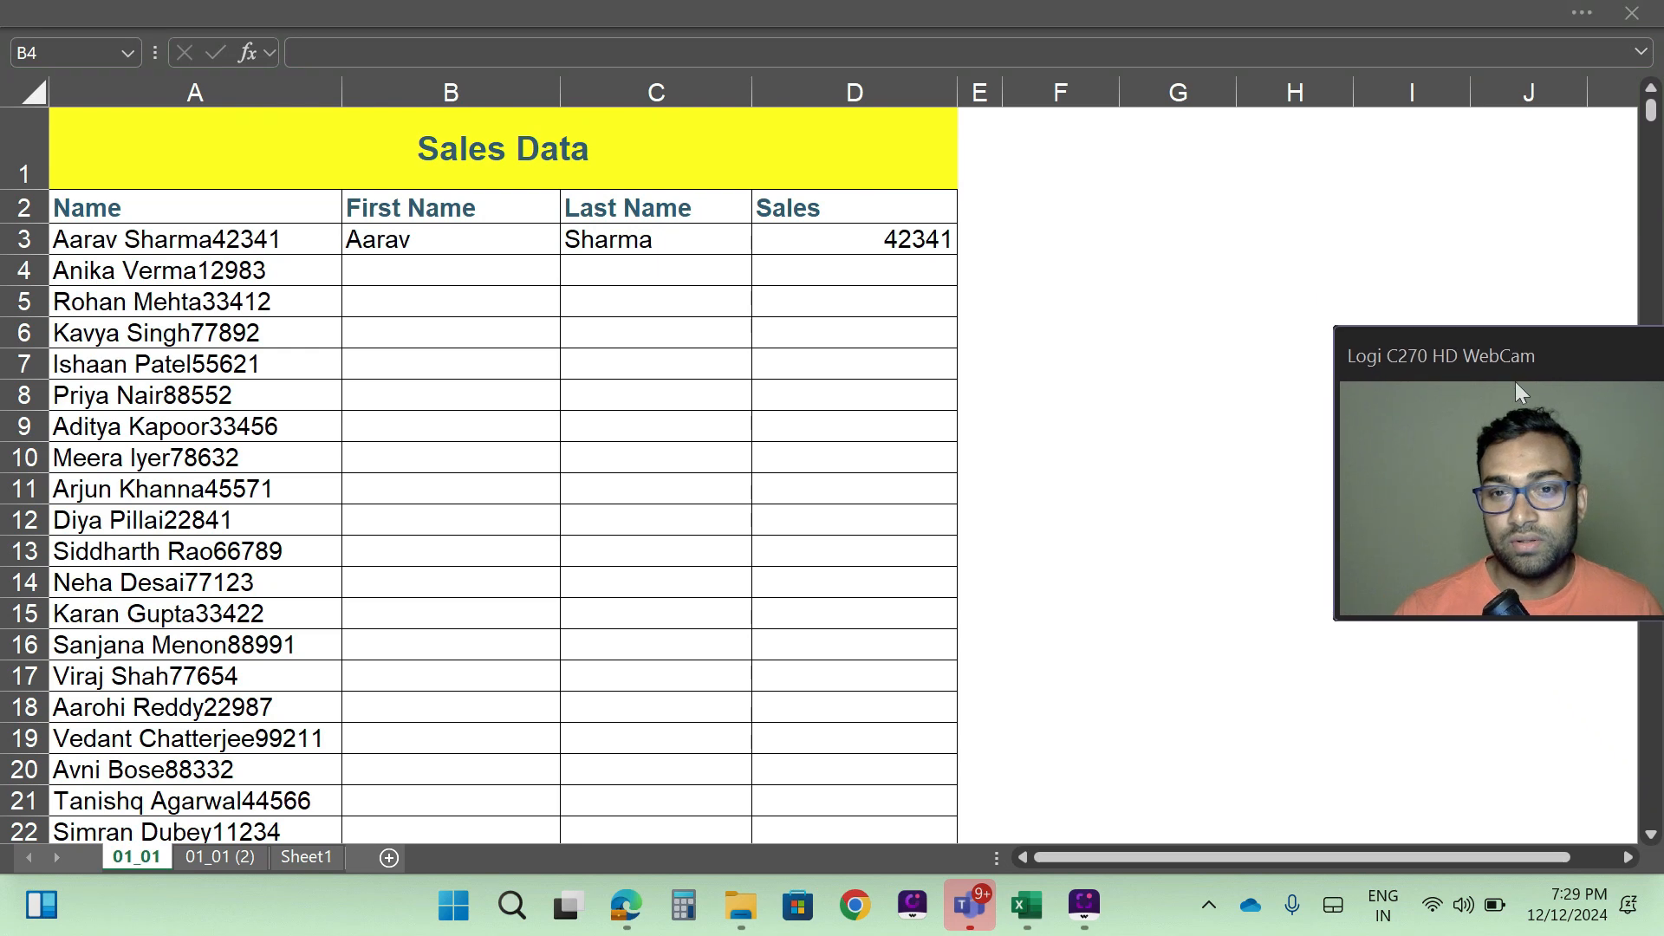
left_click(787, 18)
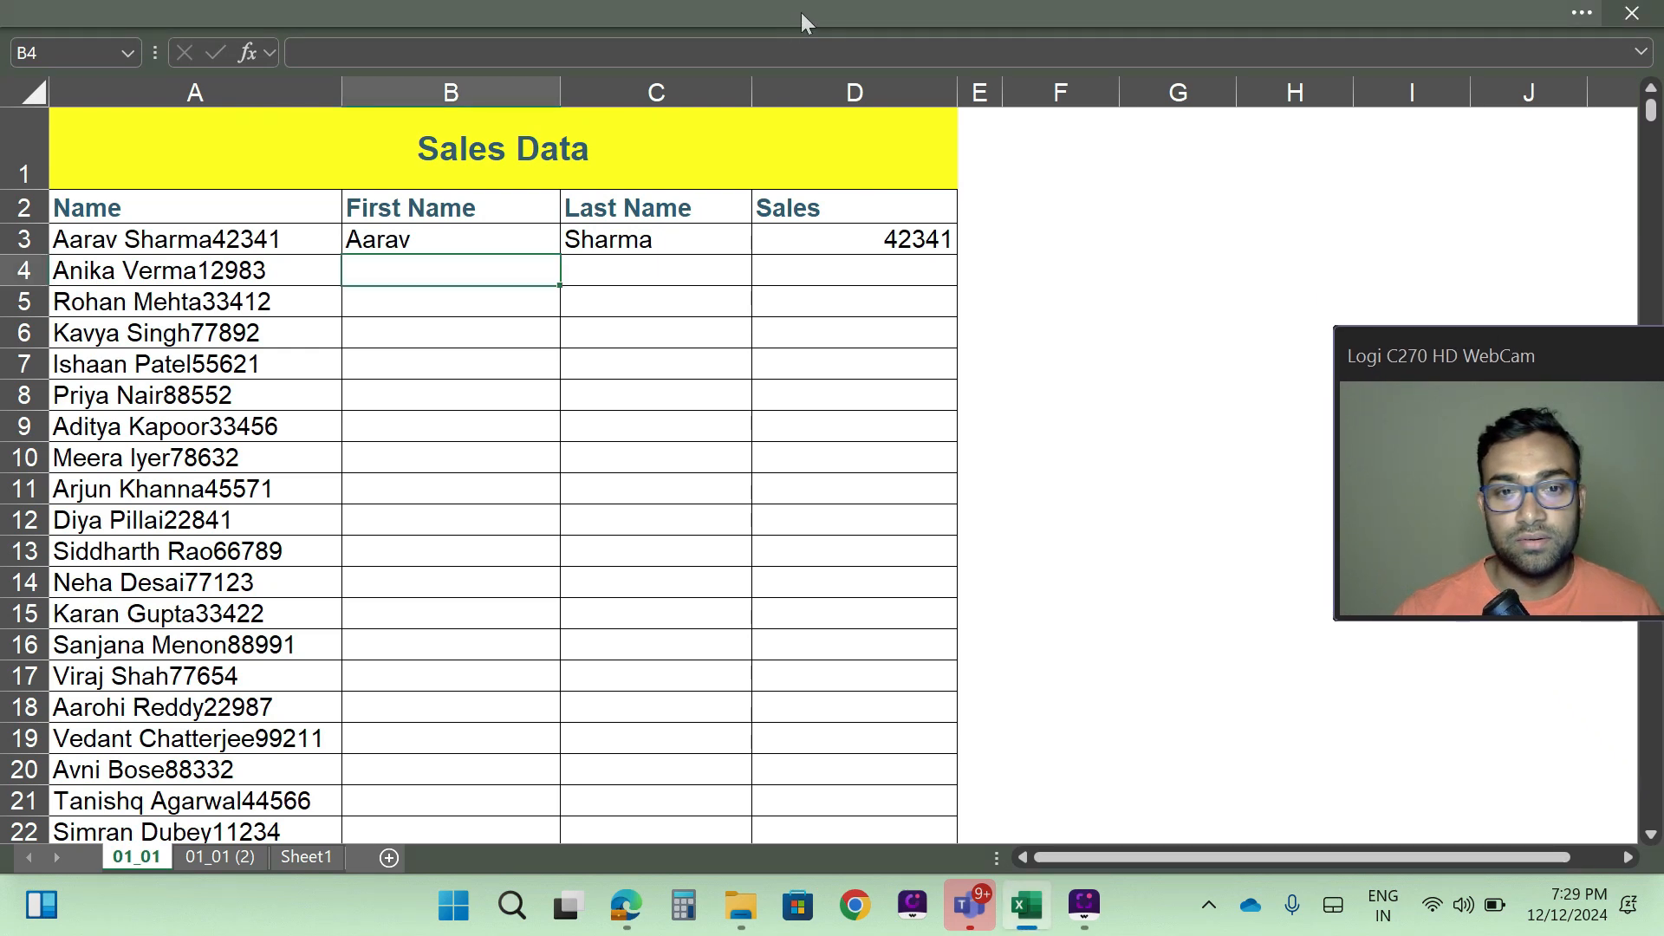
left_click(801, 12)
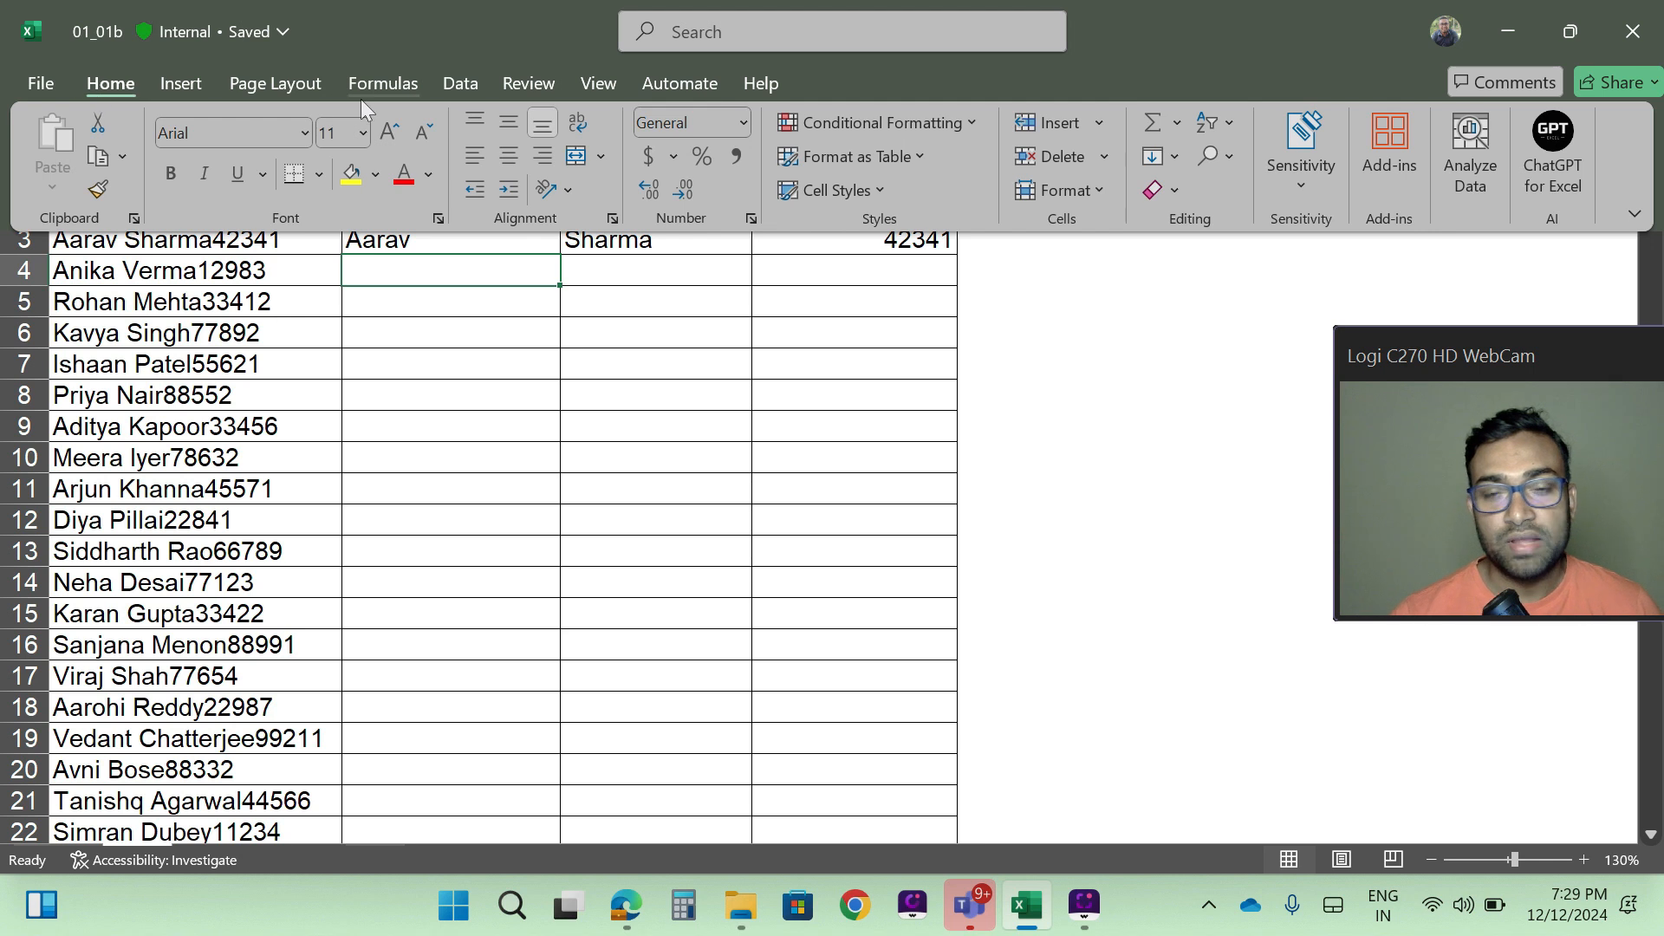
left_click(1175, 157)
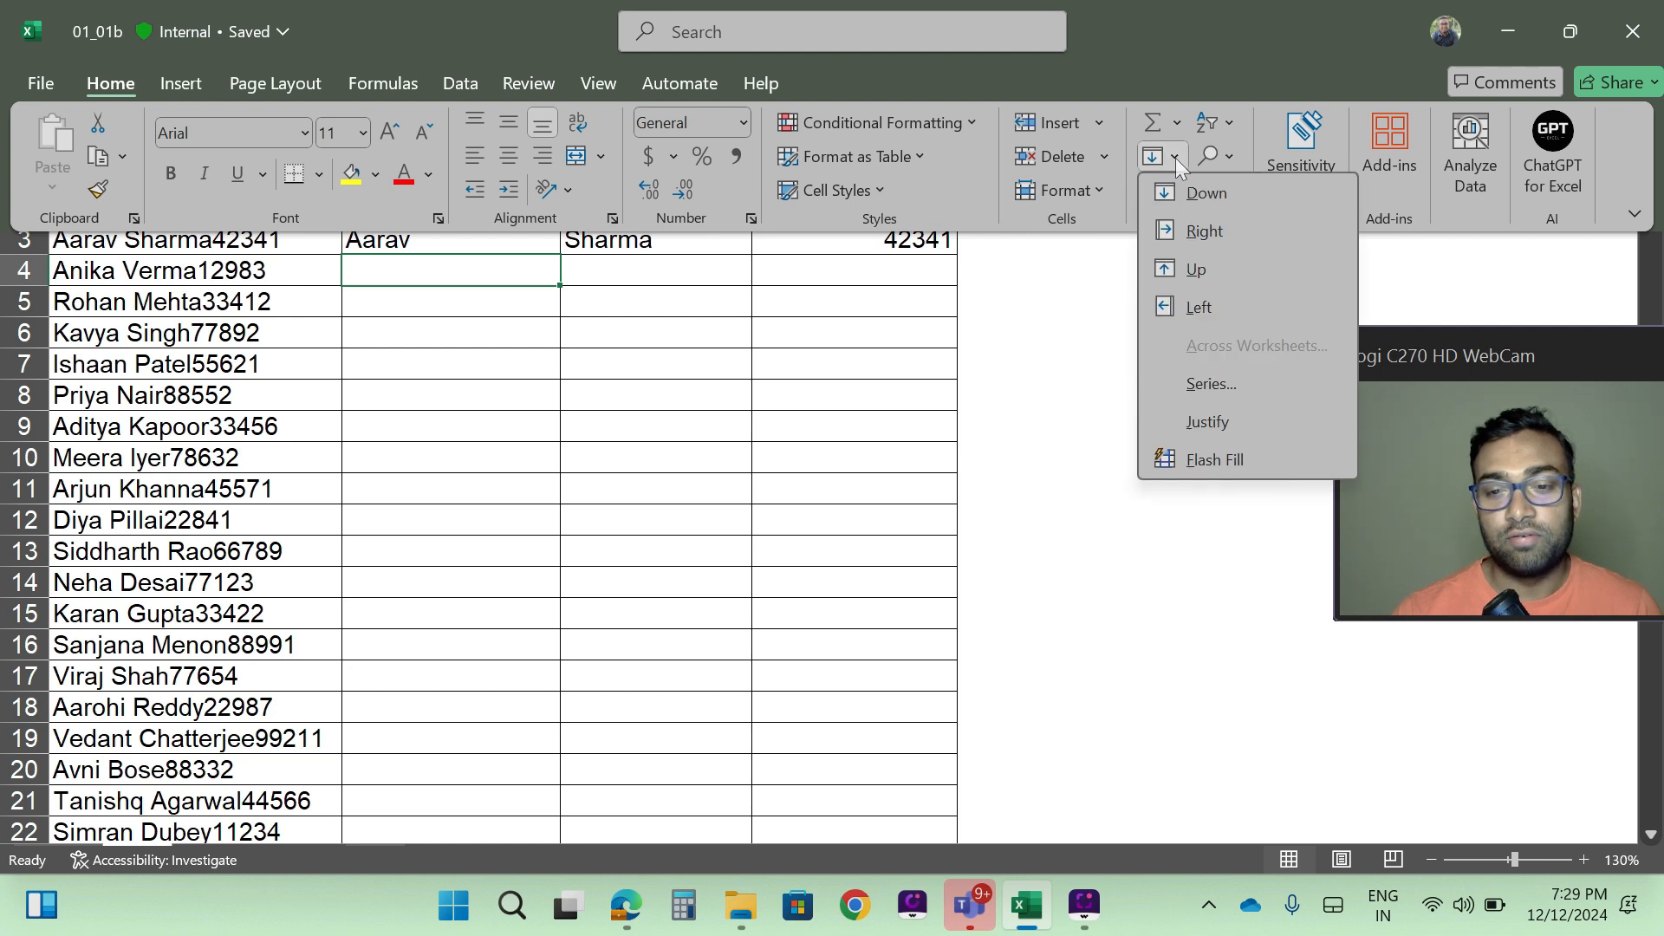
left_click(1234, 457)
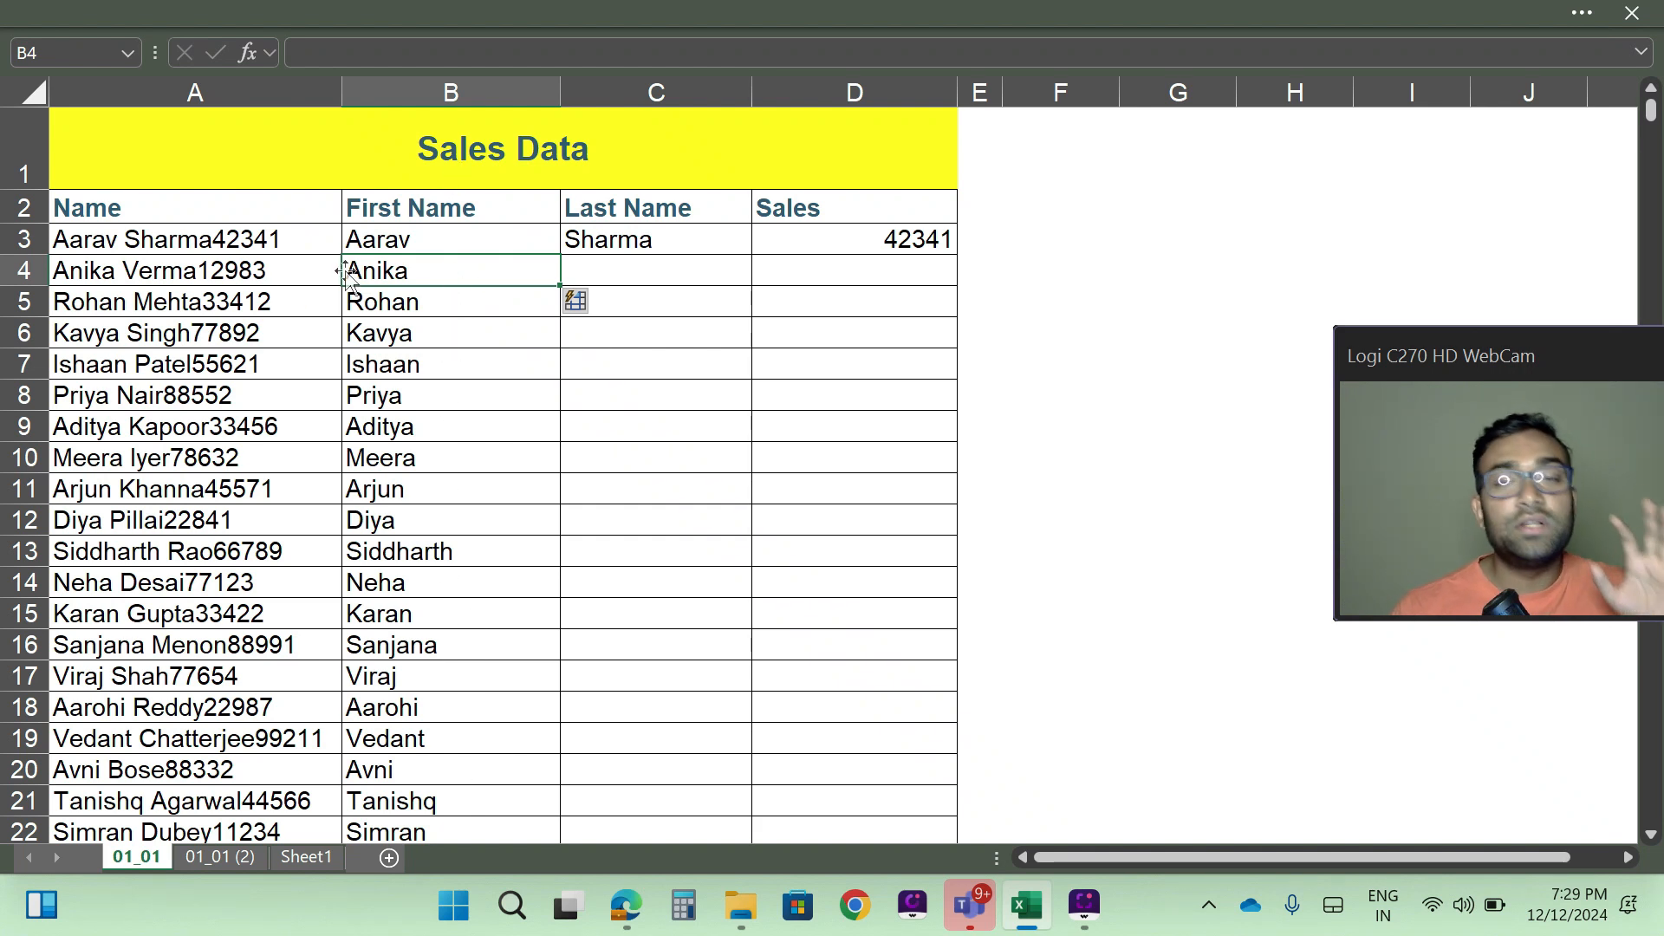
- Examine the example entries in B3:D3 and the filled First Name column down to the last record in row 52
left_click(423, 243)
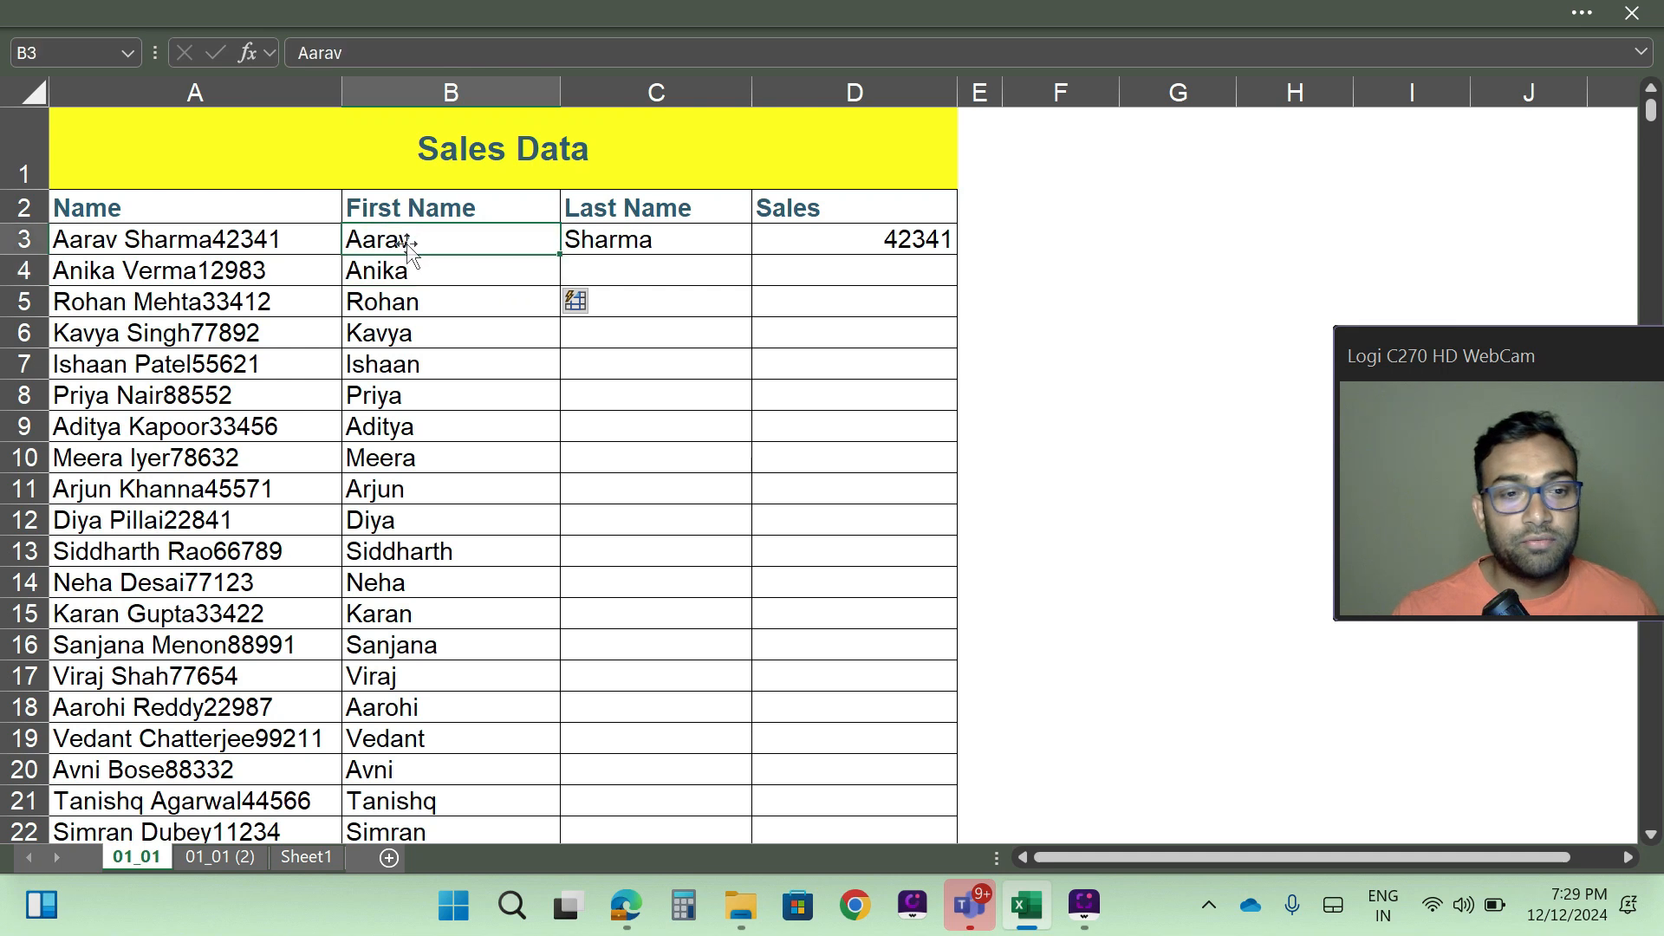
key("shift+Right")
key("shift+Right")
key("shift+Right")
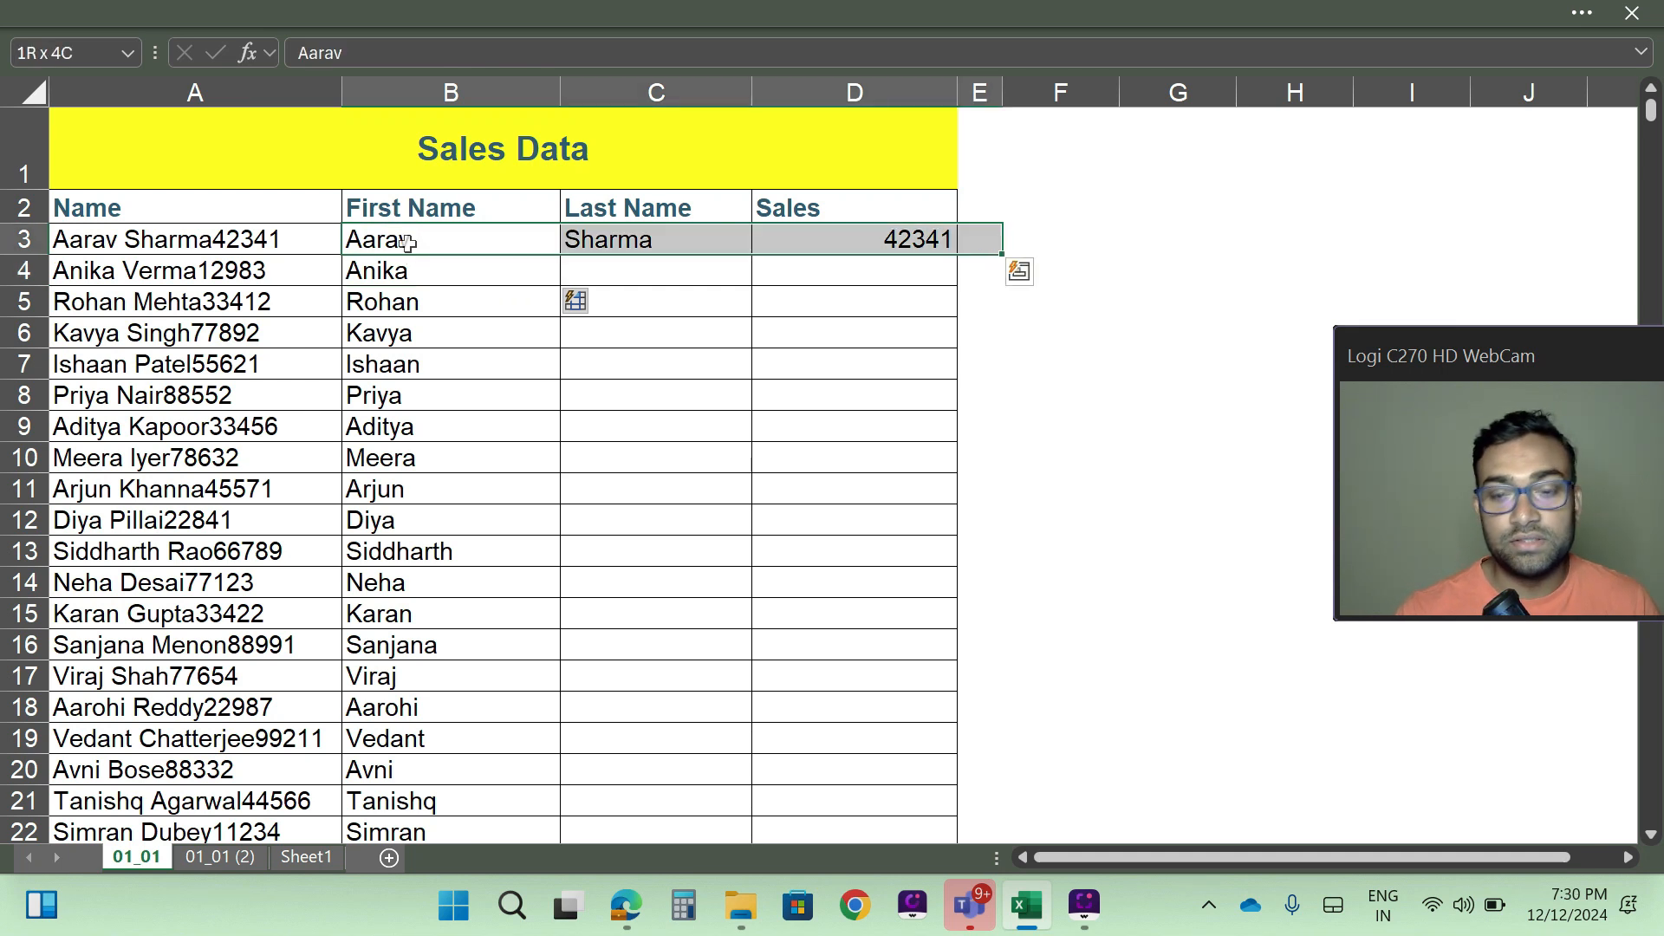
key("shift+Left")
key("shift+Left")
key("shift+Left")
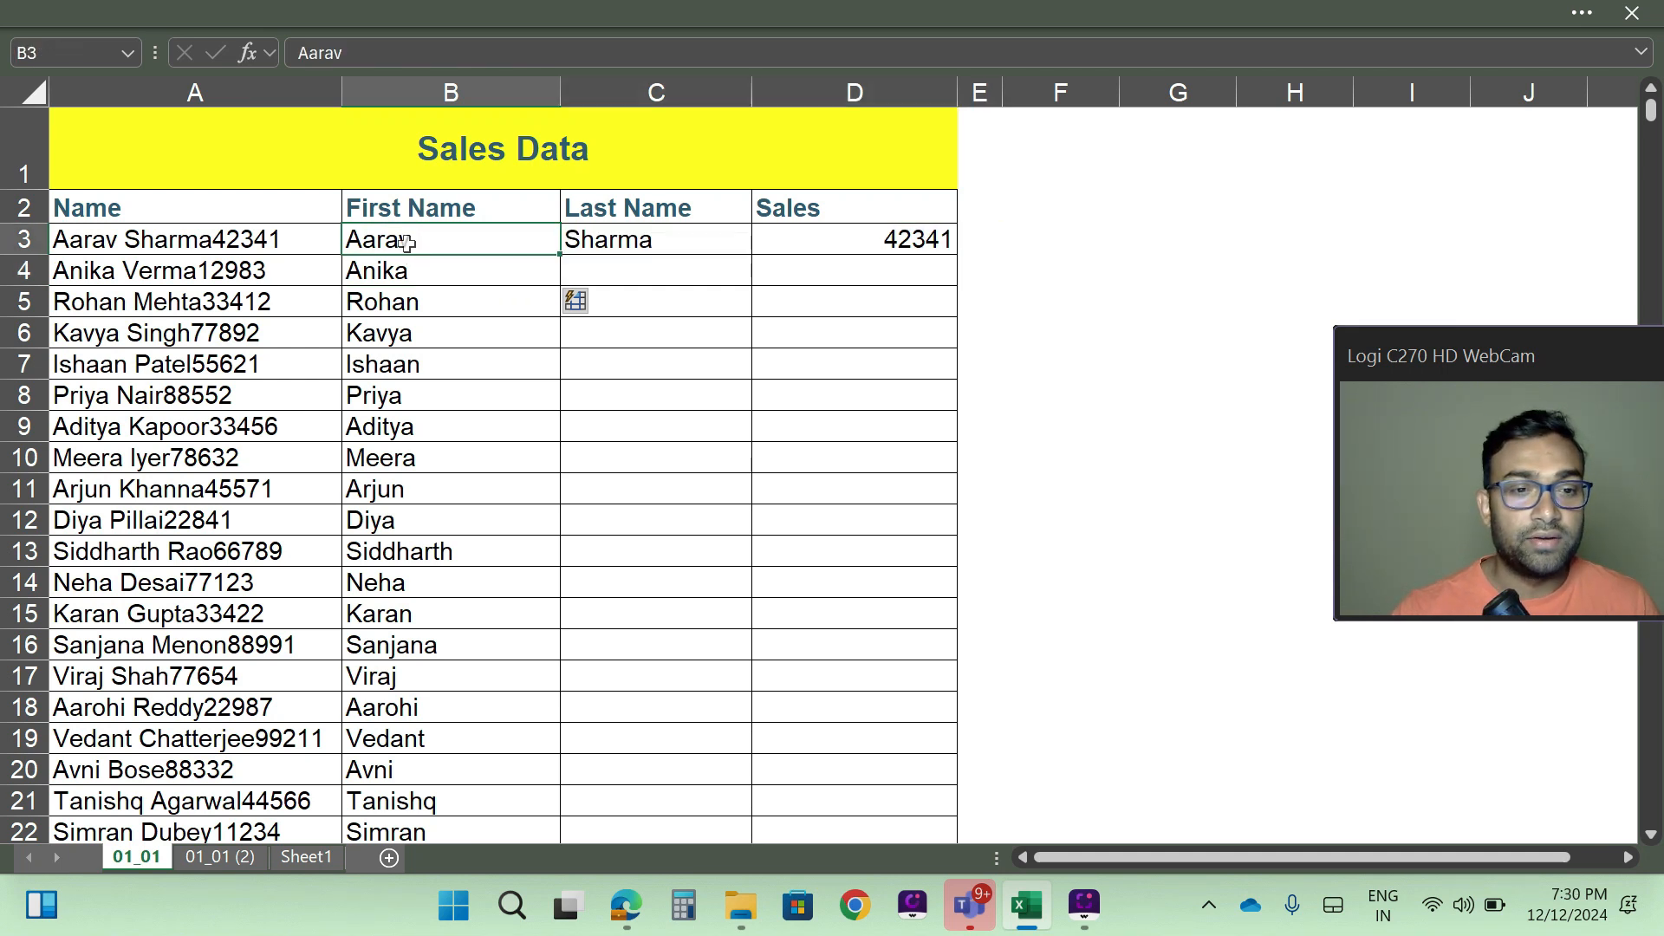
left_click(663, 237)
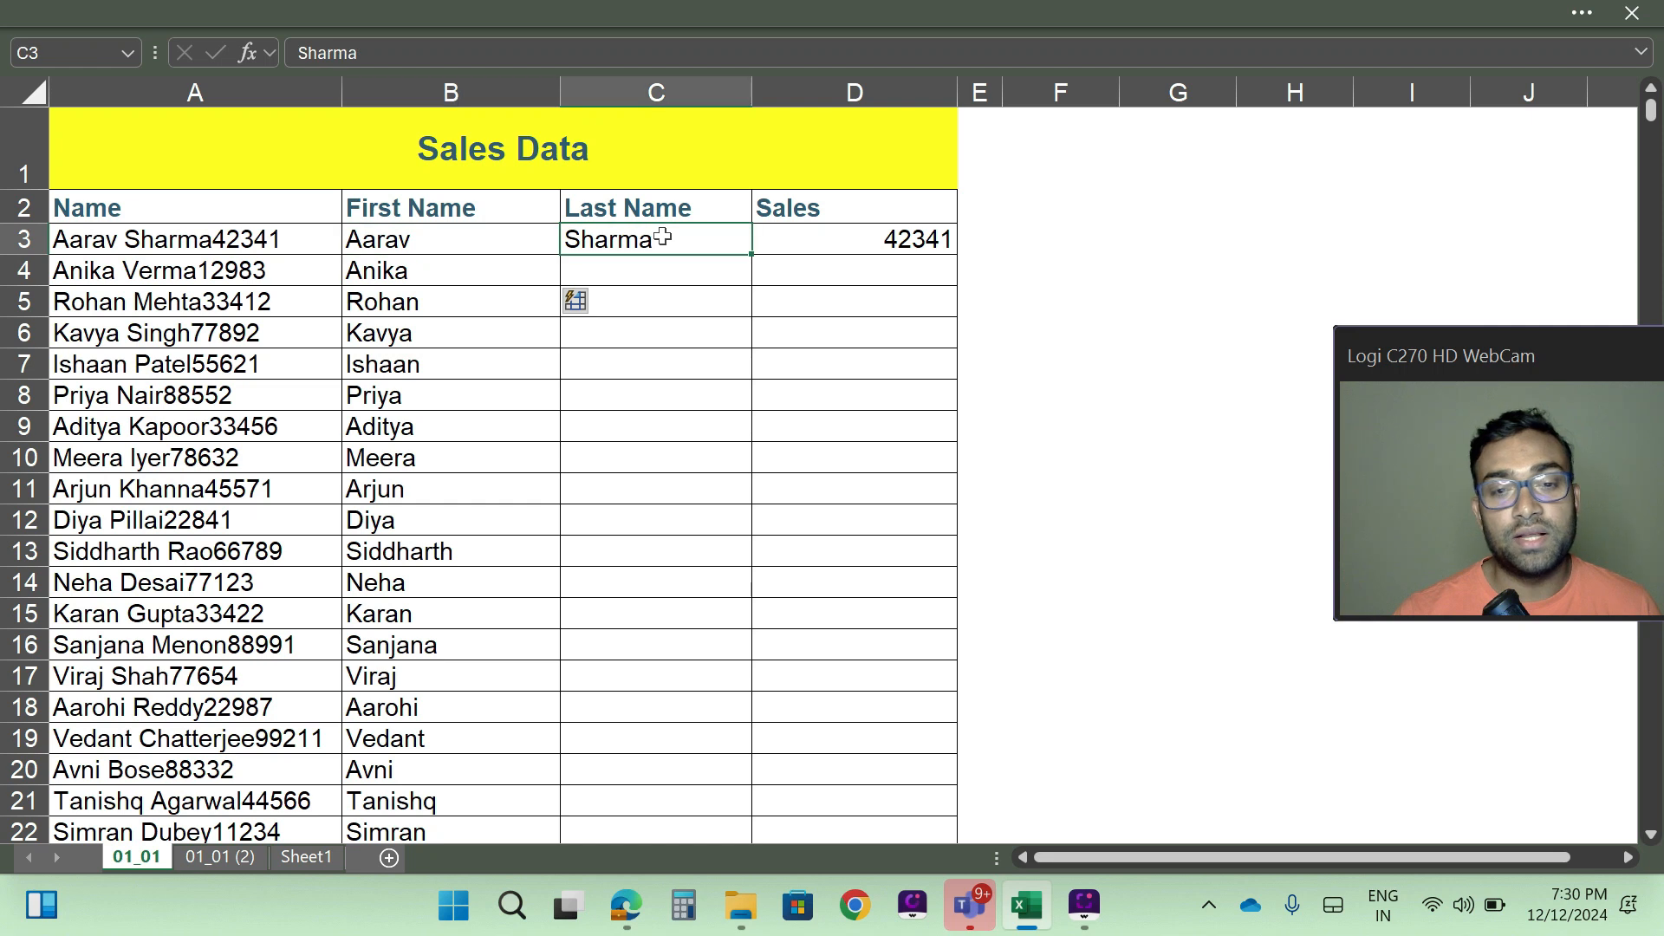
left_click(830, 239)
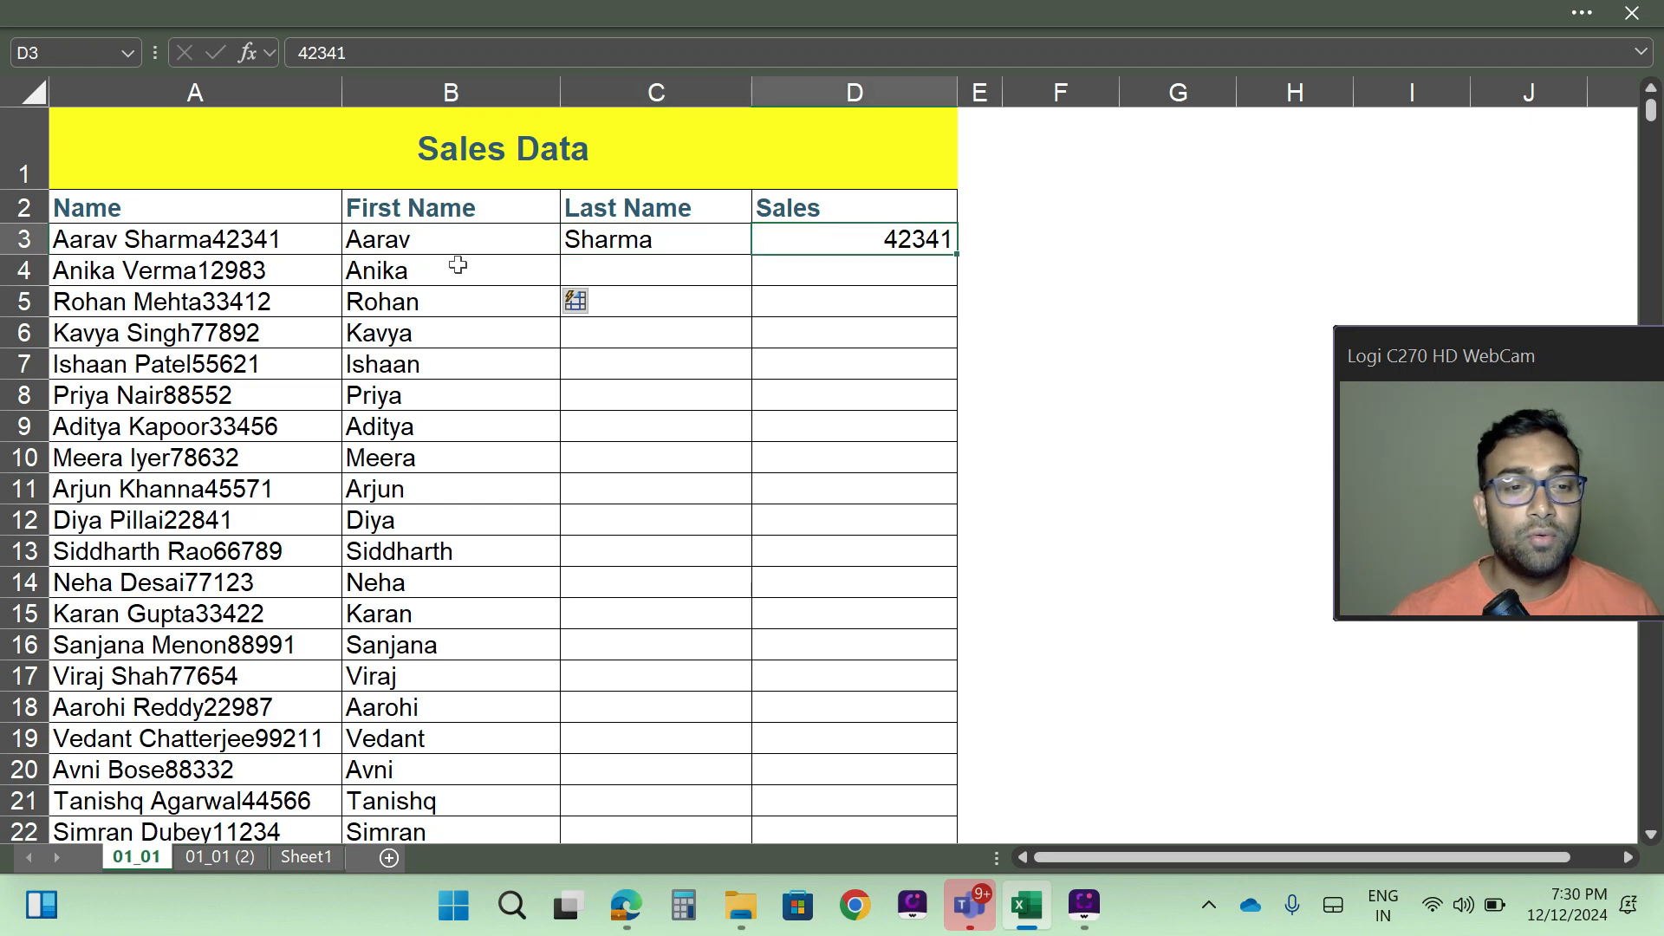
left_click(392, 273)
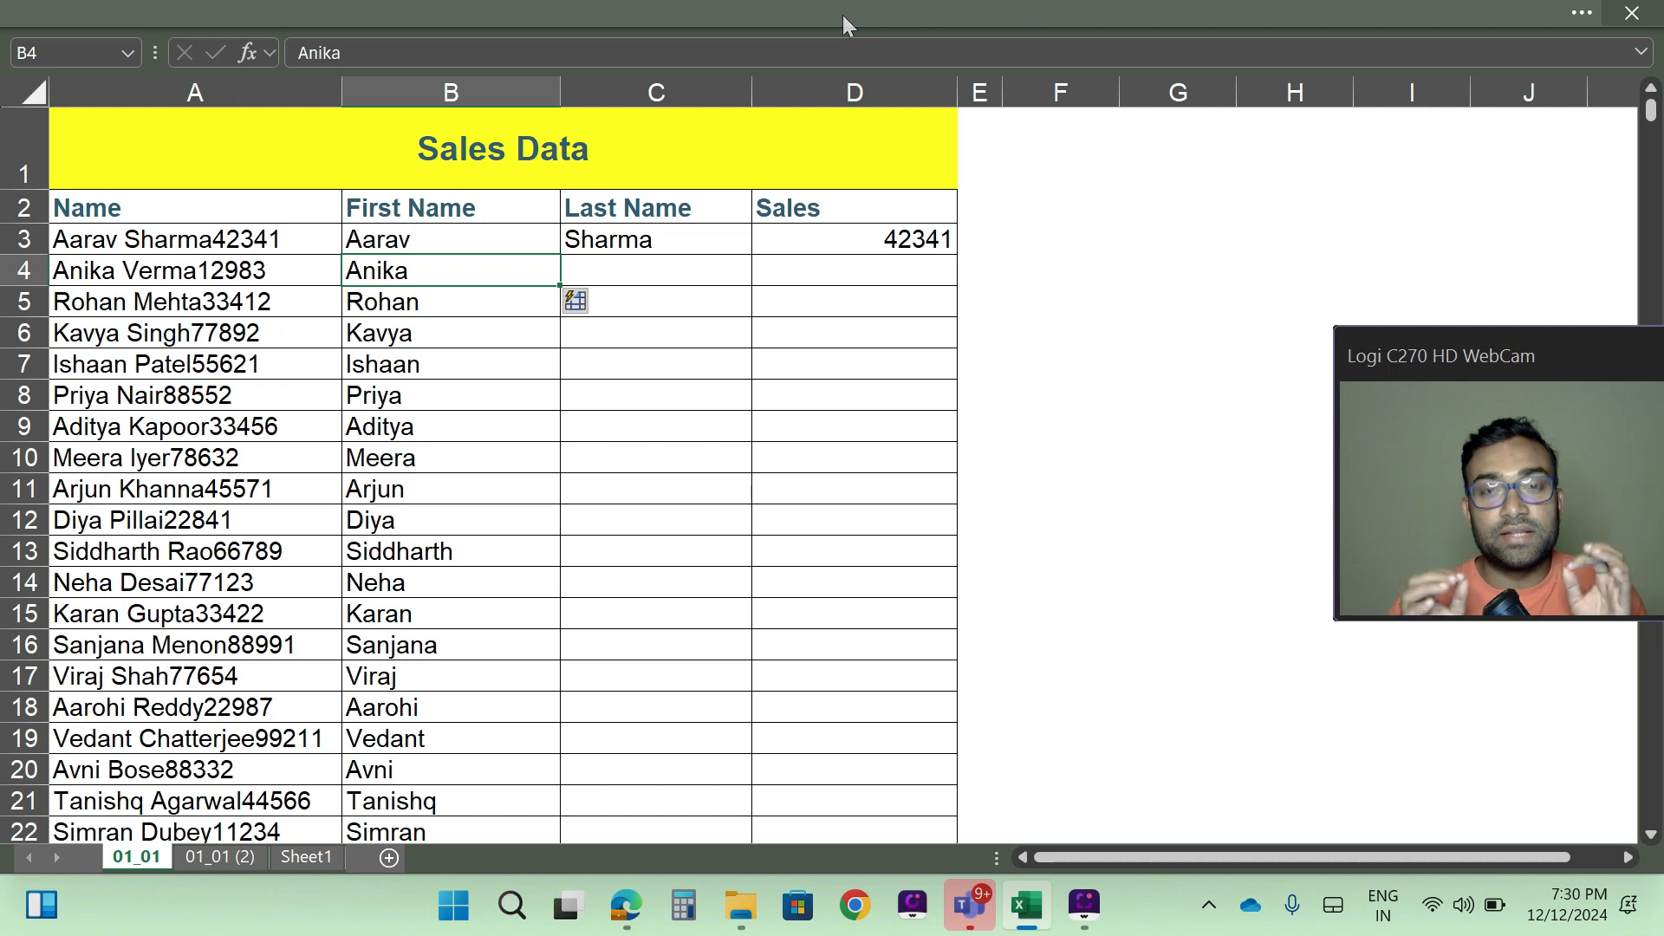
scroll(460, 564, "down", 16)
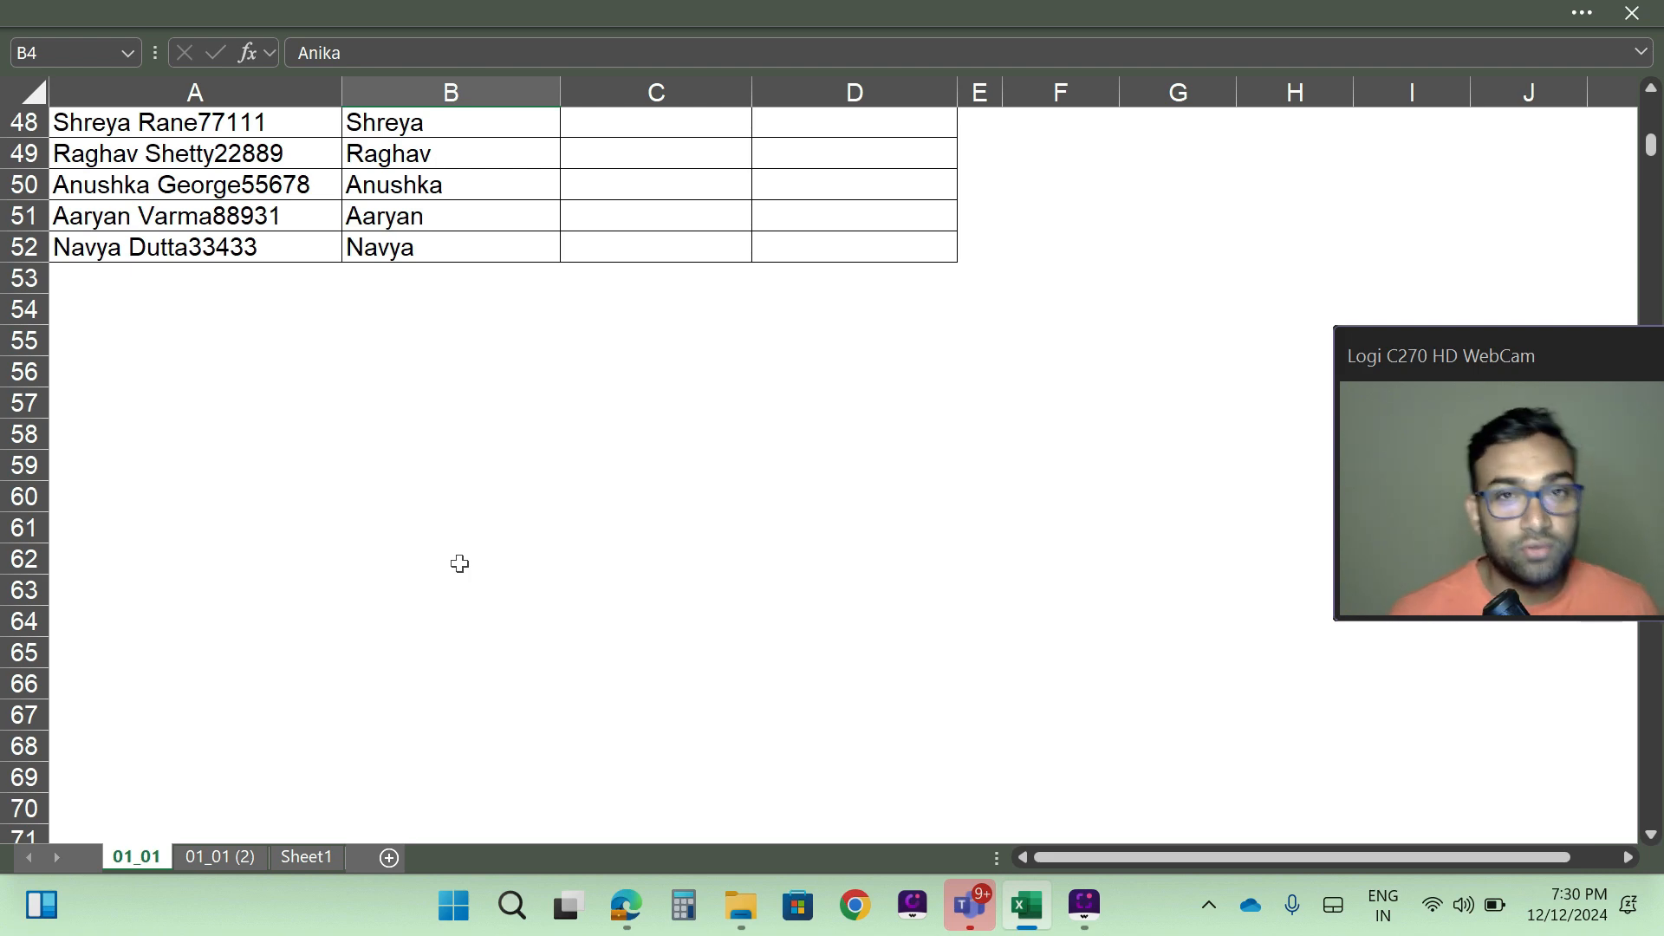
scroll(459, 564, "up", 16)
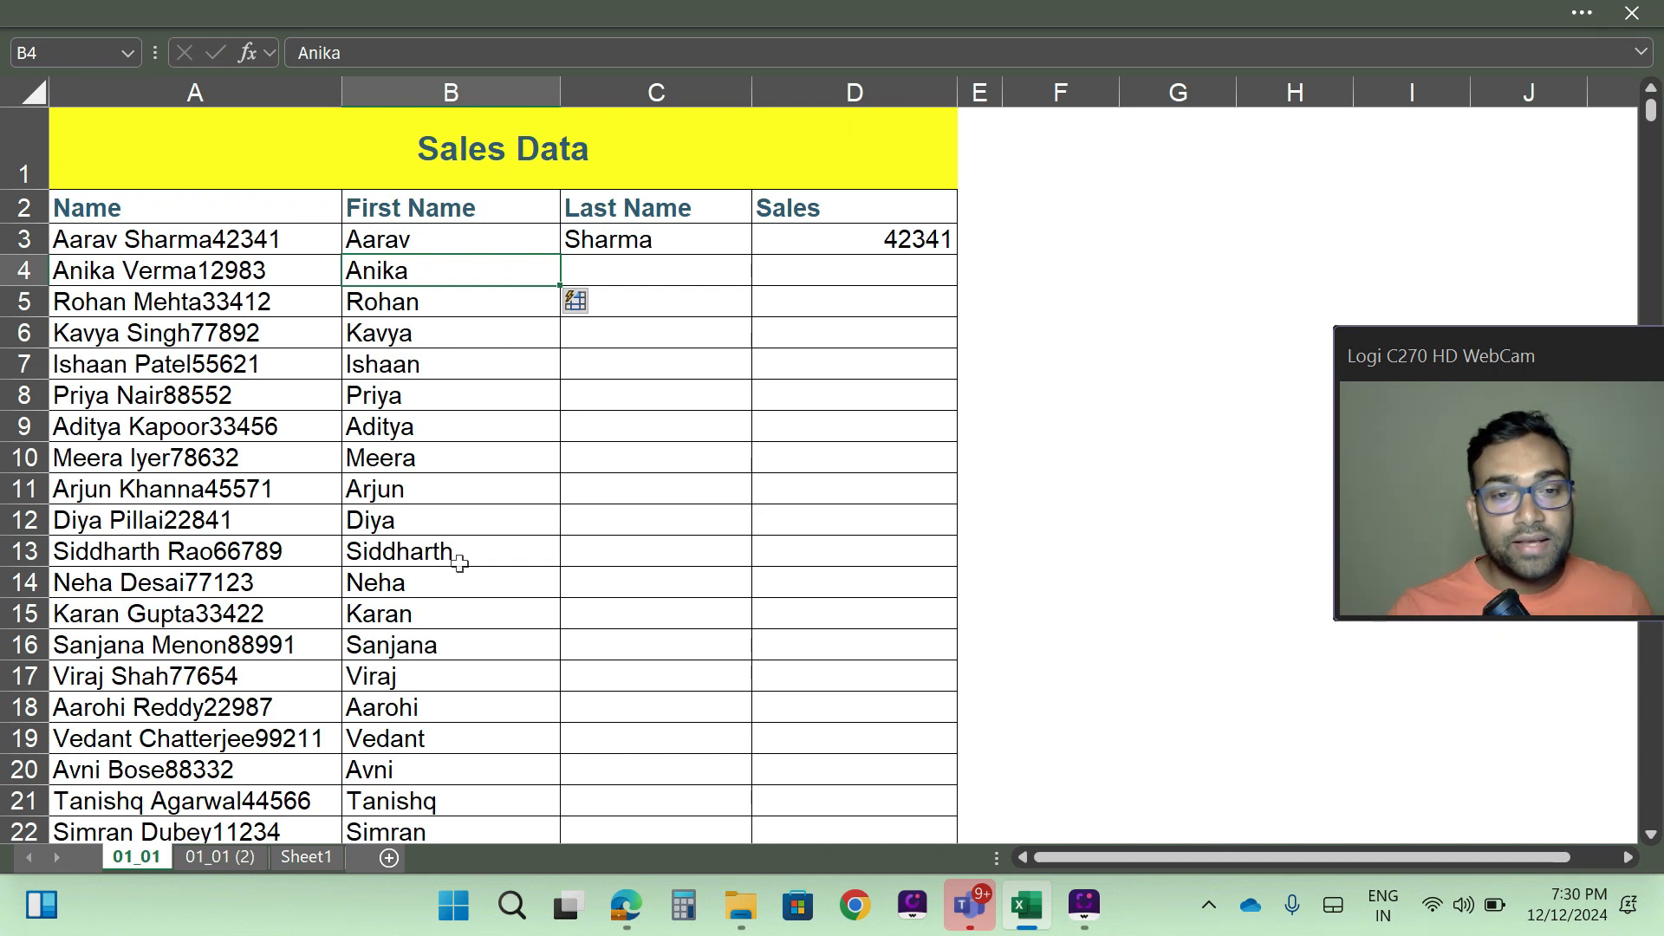
- Flash Fill the remaining Last Name cells from C4 down, and check column C against the example in C3
left_click(602, 276)
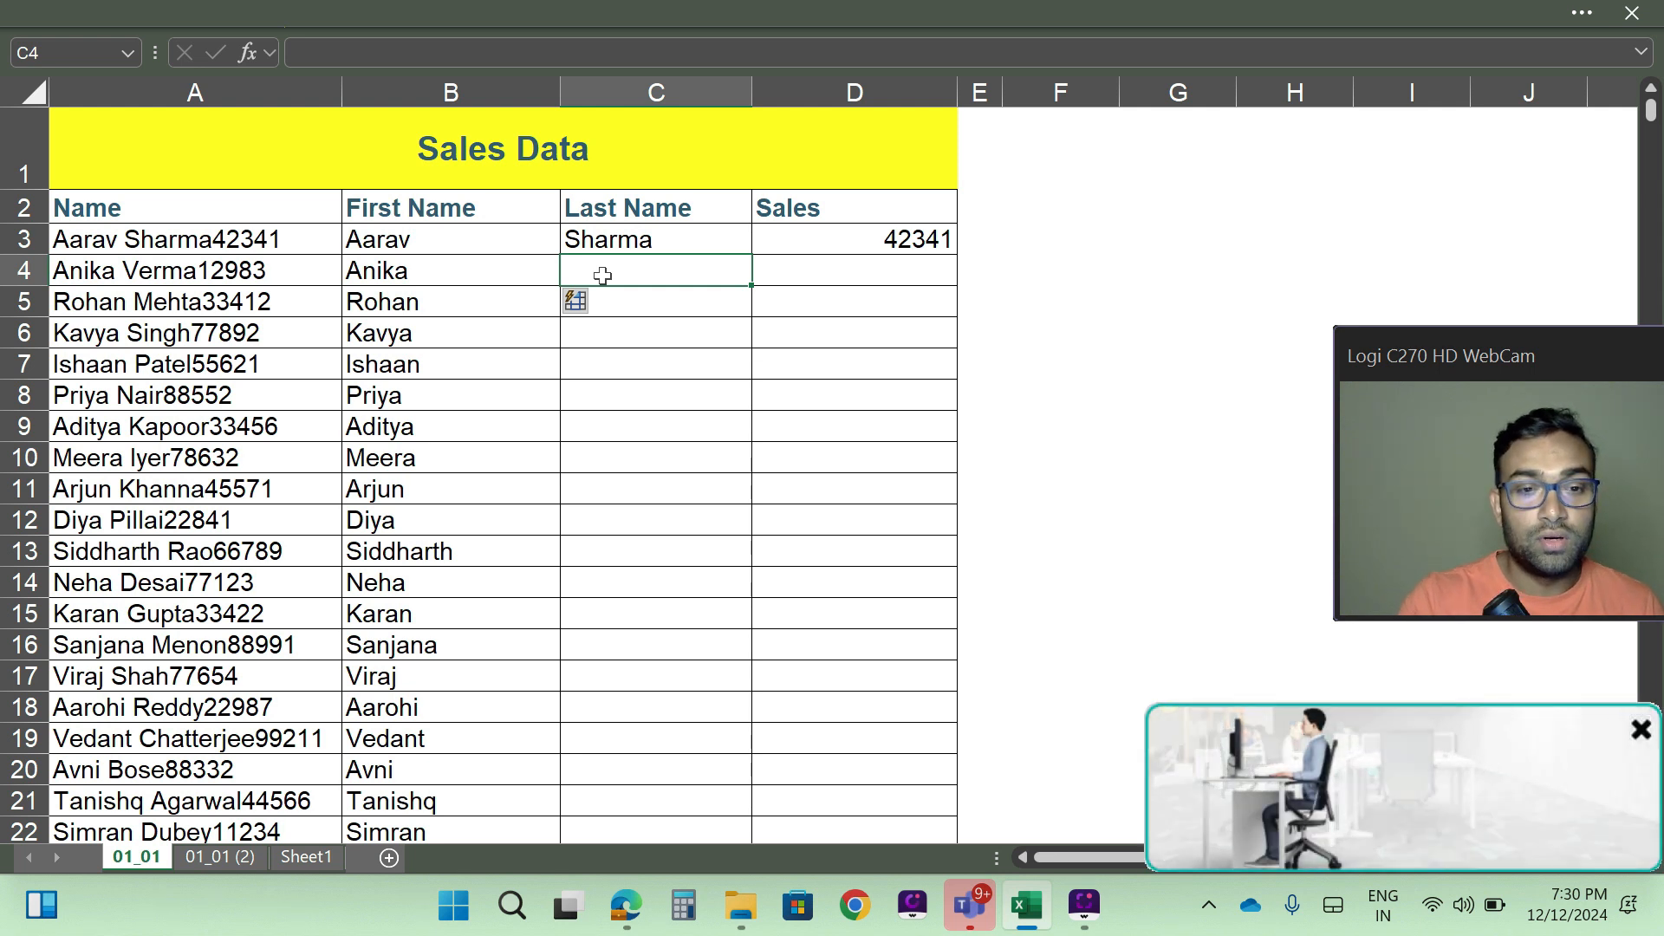
key("ctrl+e")
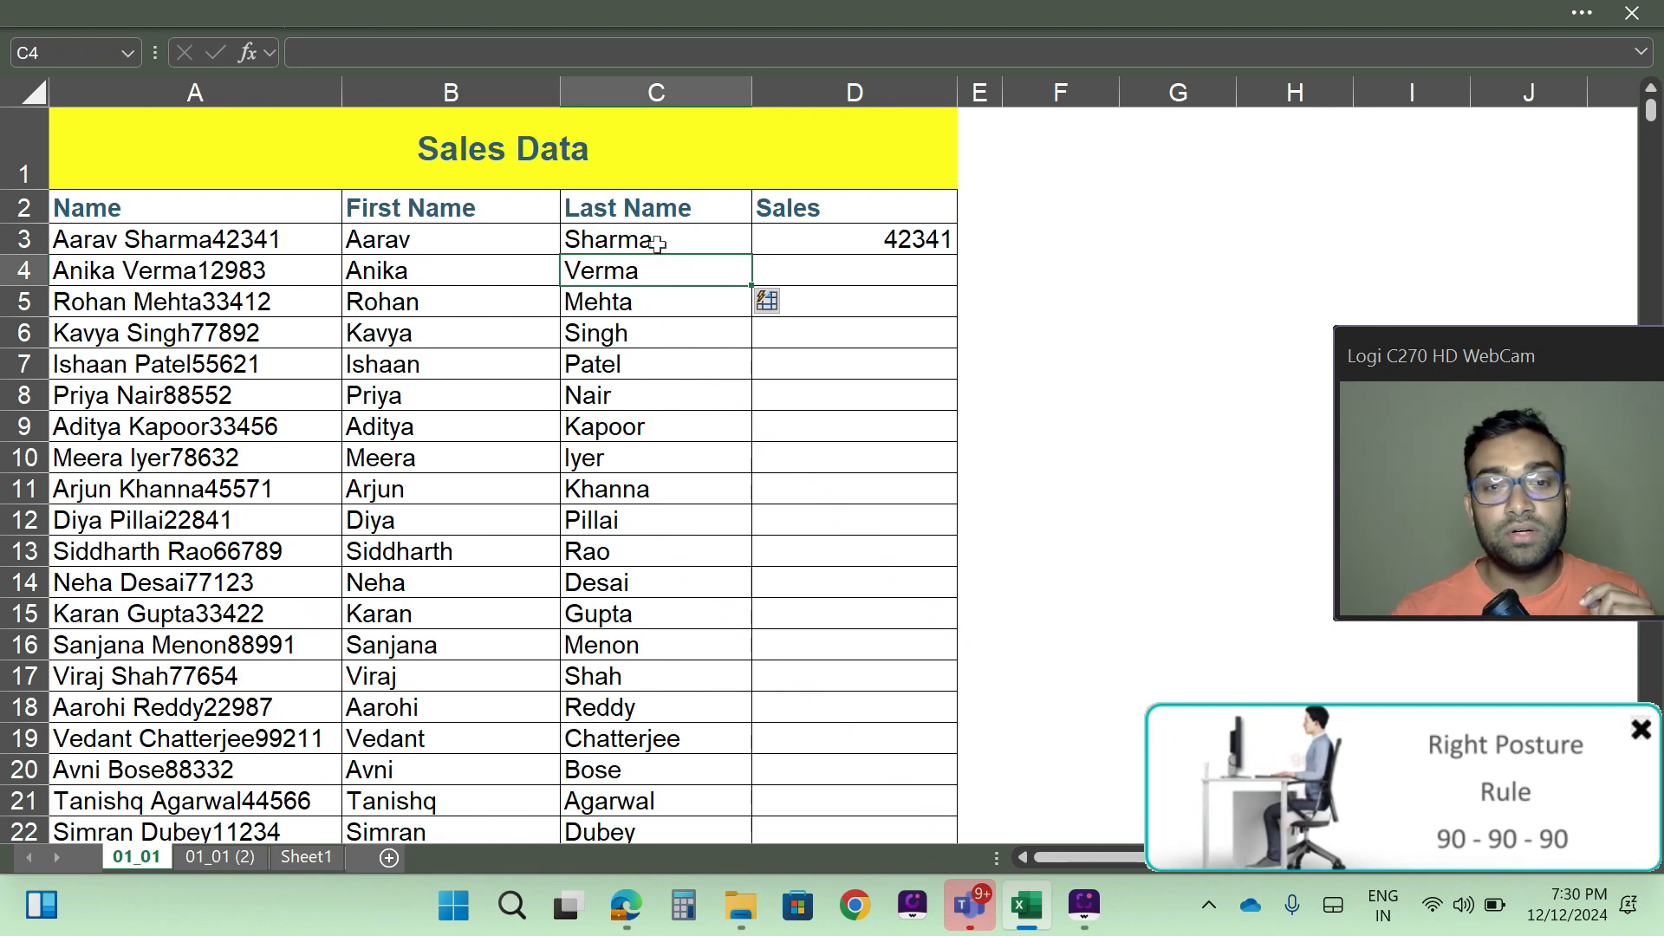
left_click(664, 76)
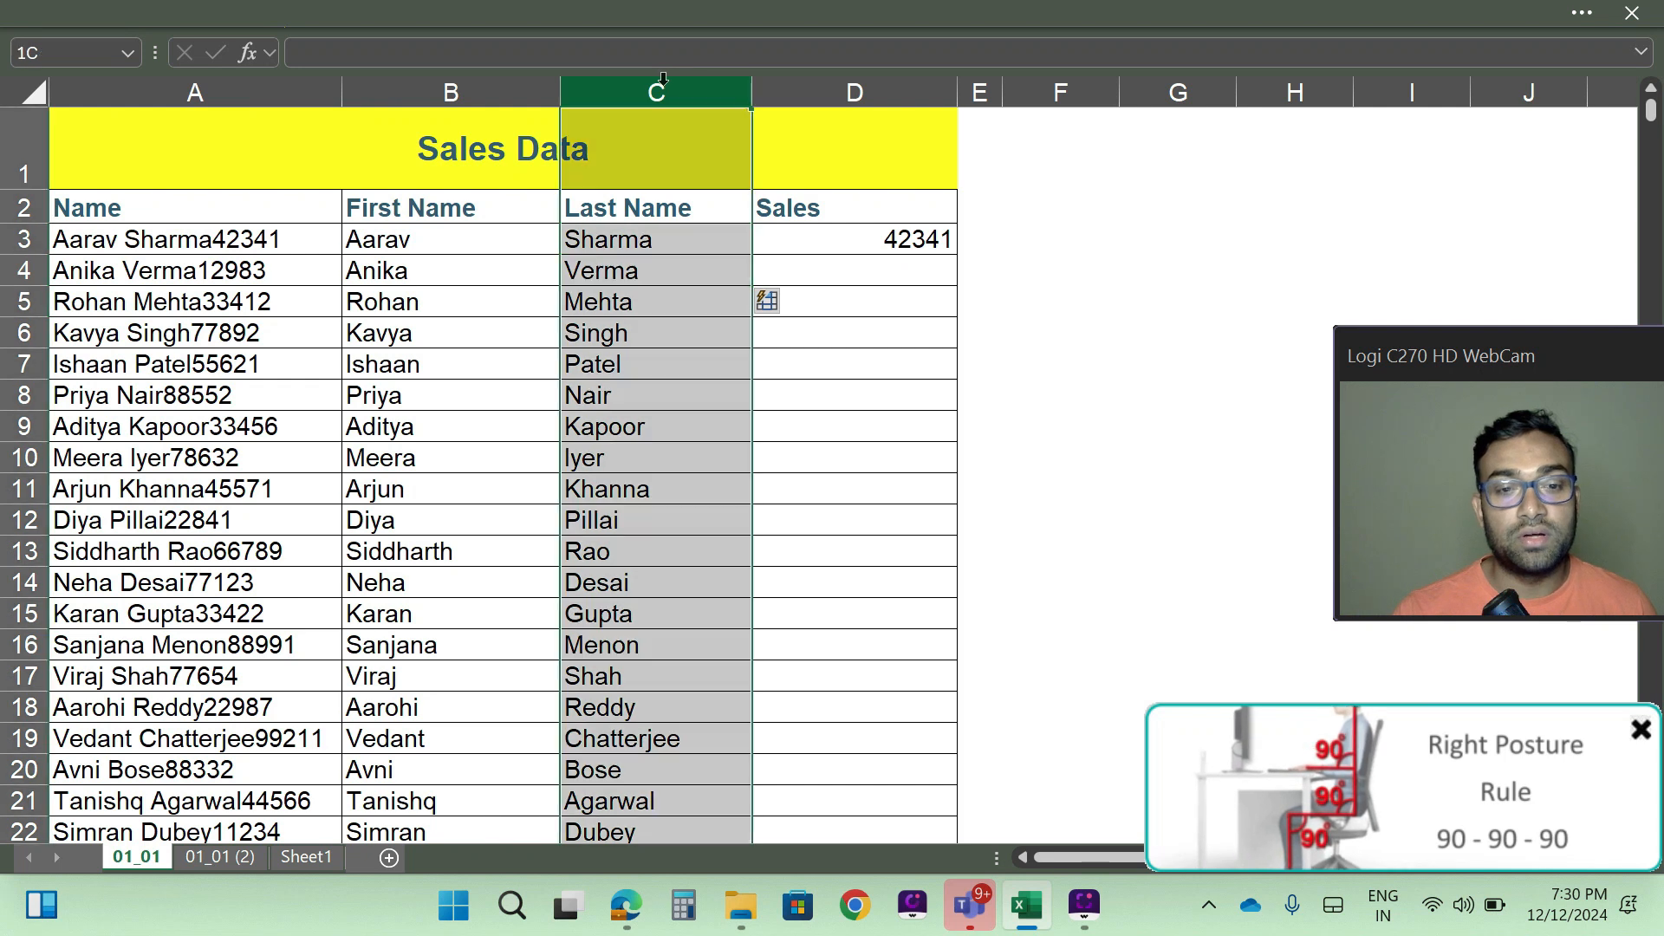
left_click(610, 244)
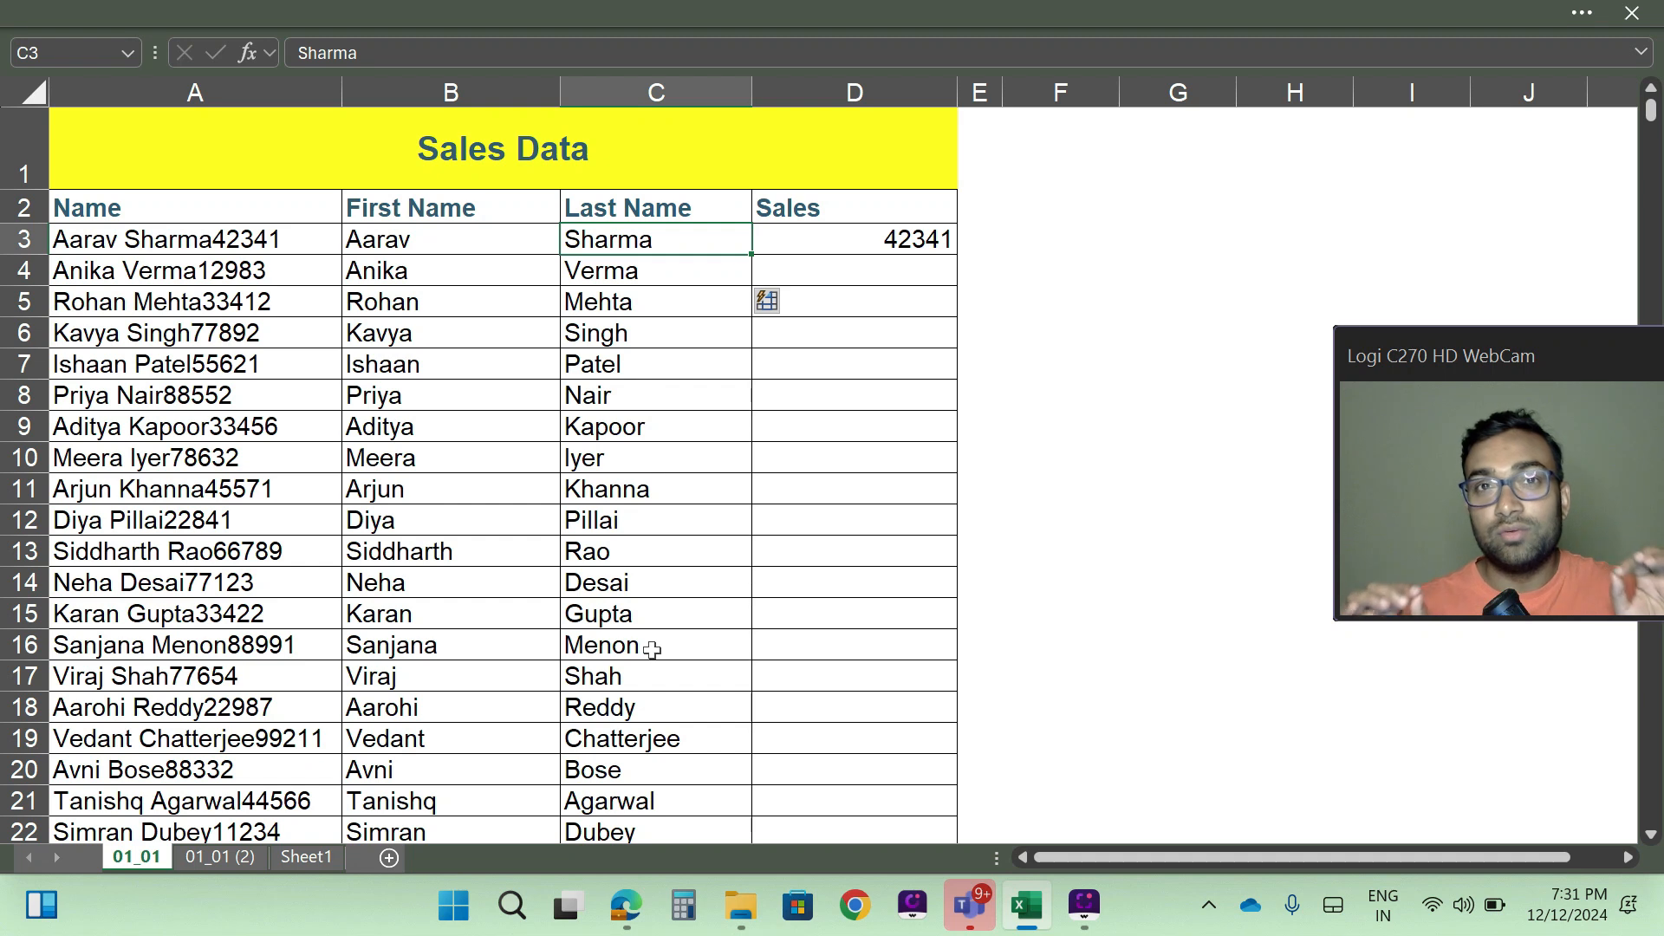
- View the Fill options that include Flash Fill and close them without choosing one
left_click(876, 7)
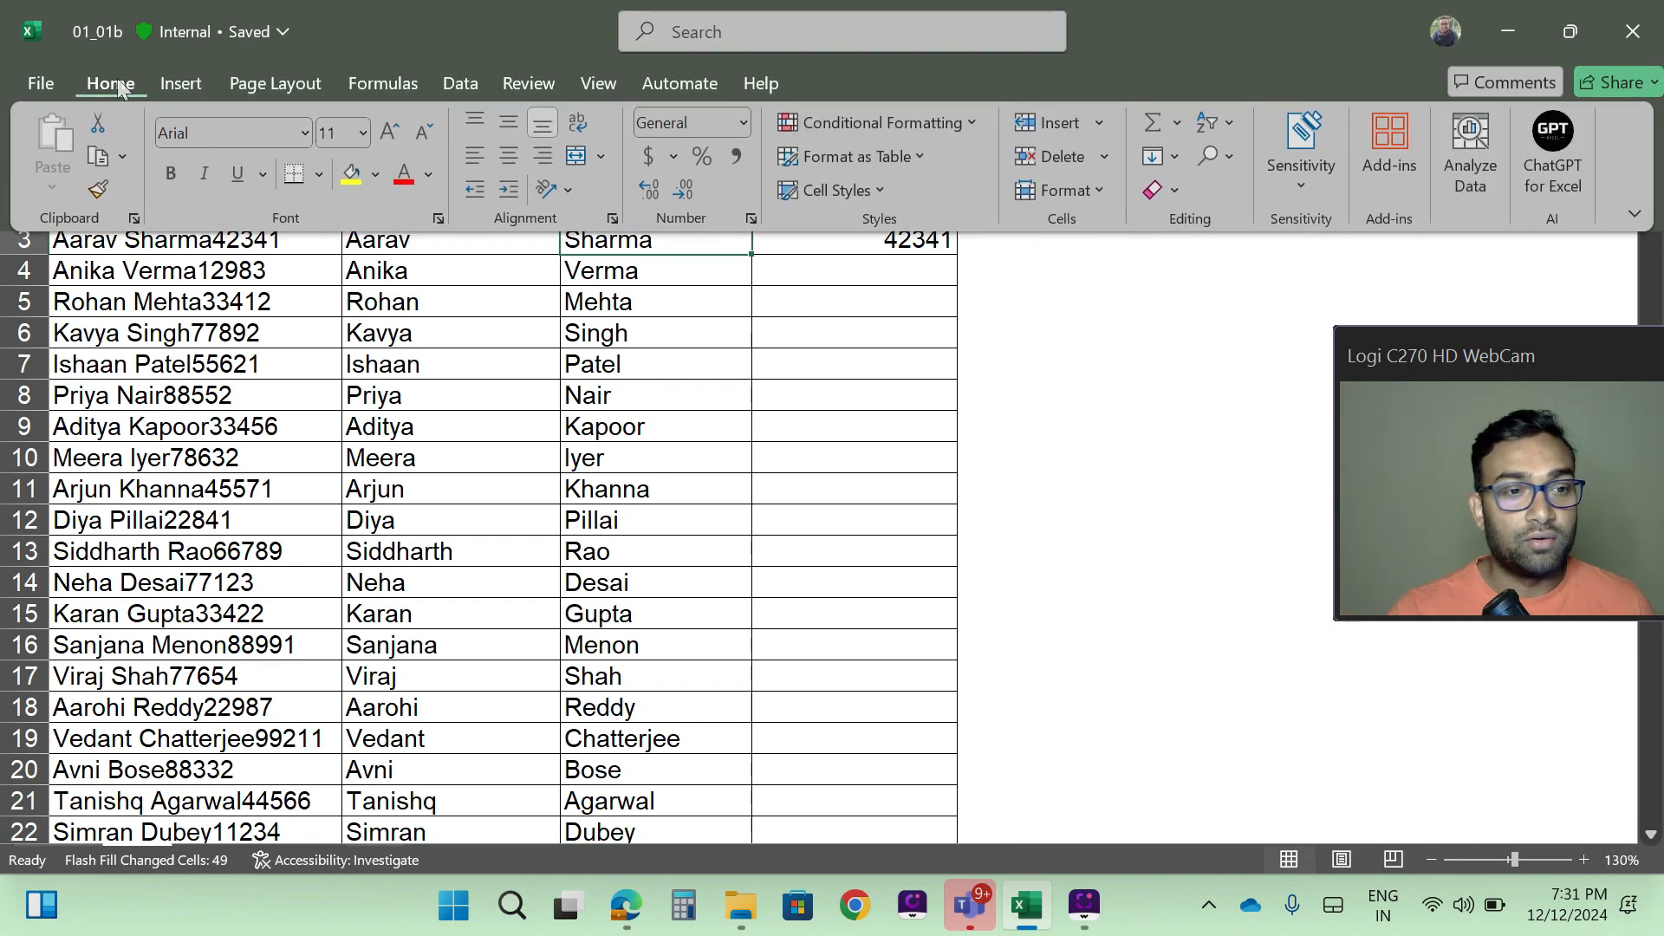
left_click(1175, 157)
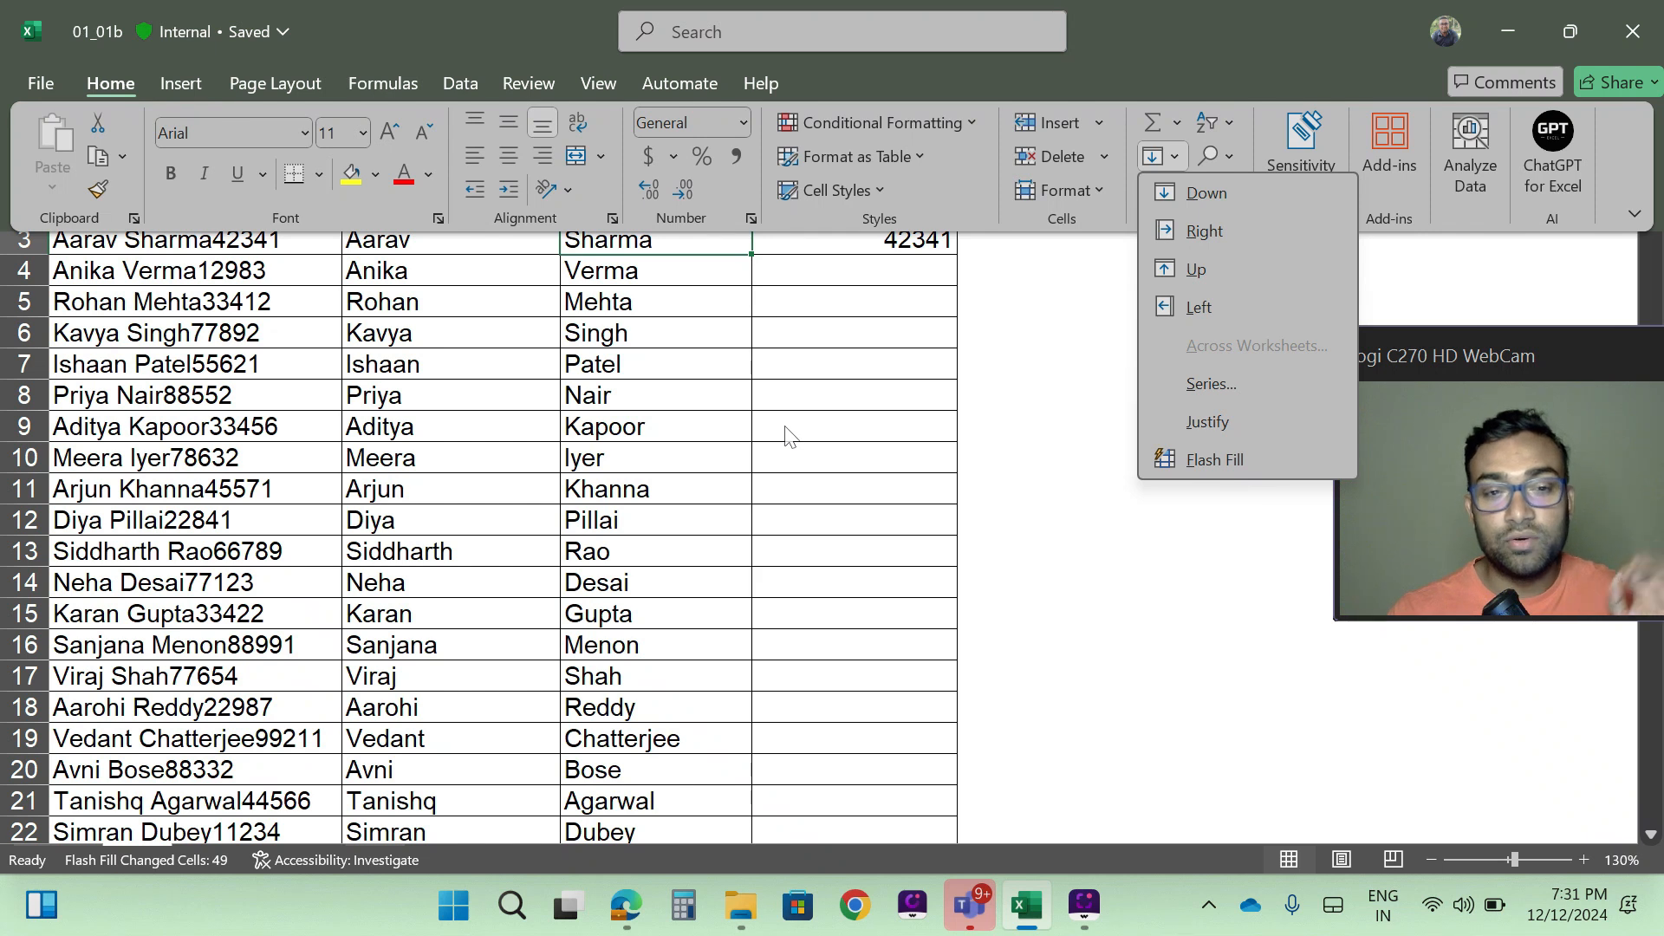
left_click(843, 299)
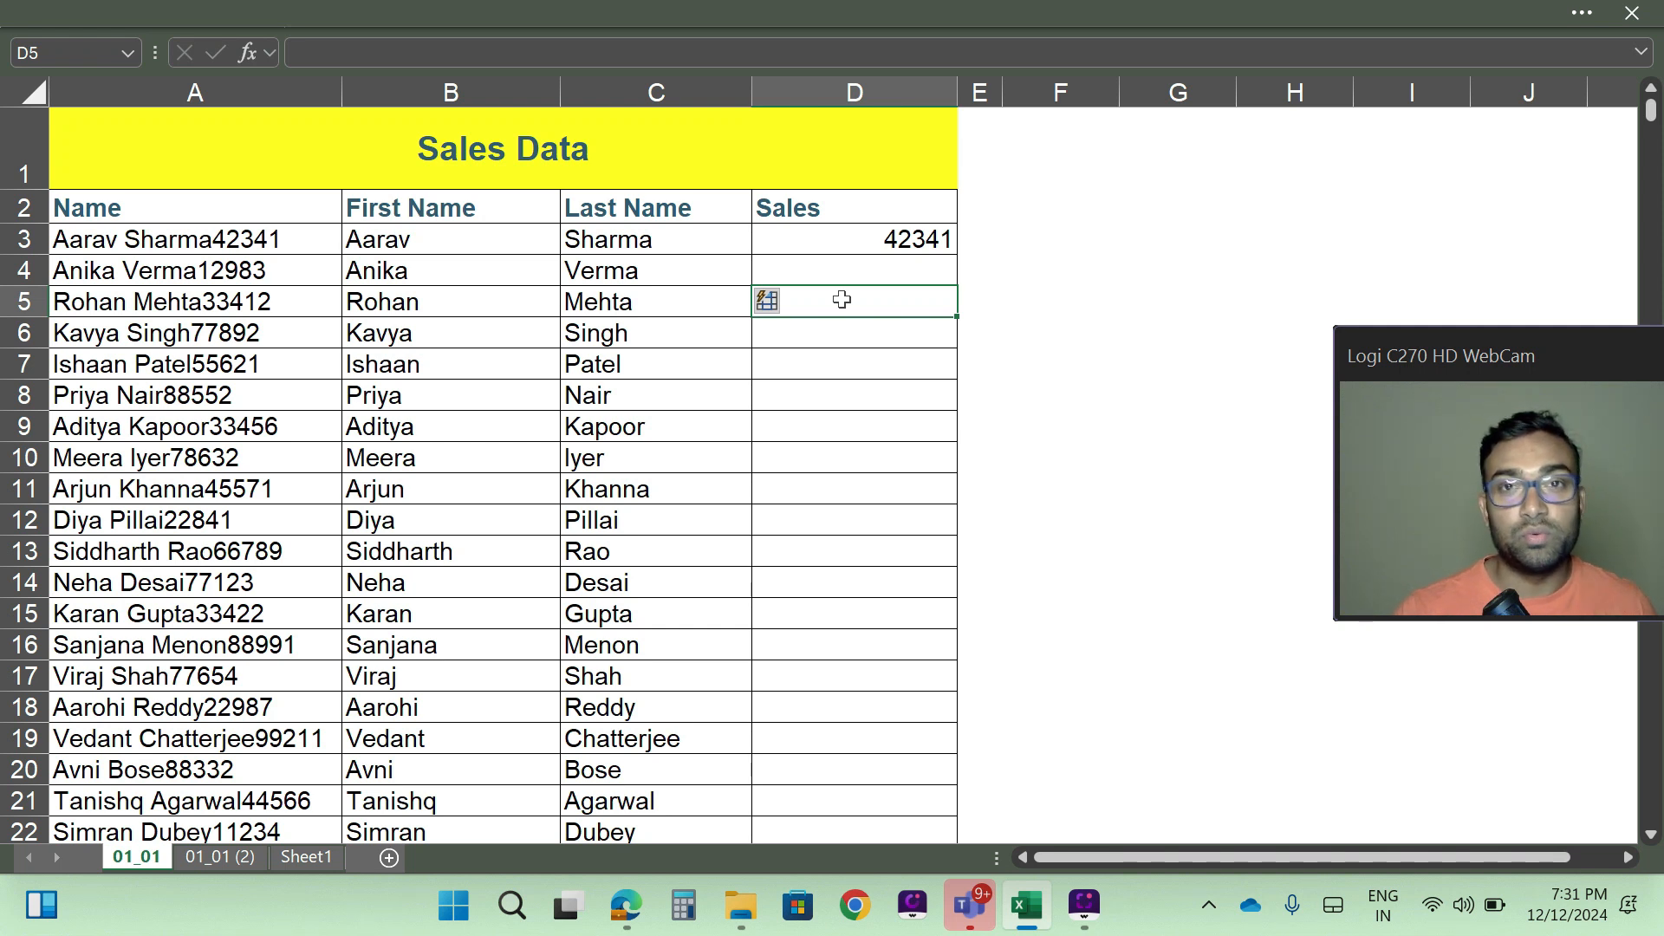
- Flash Fill the remaining Sales cells from D4 down and check the filled column
left_click(842, 270)
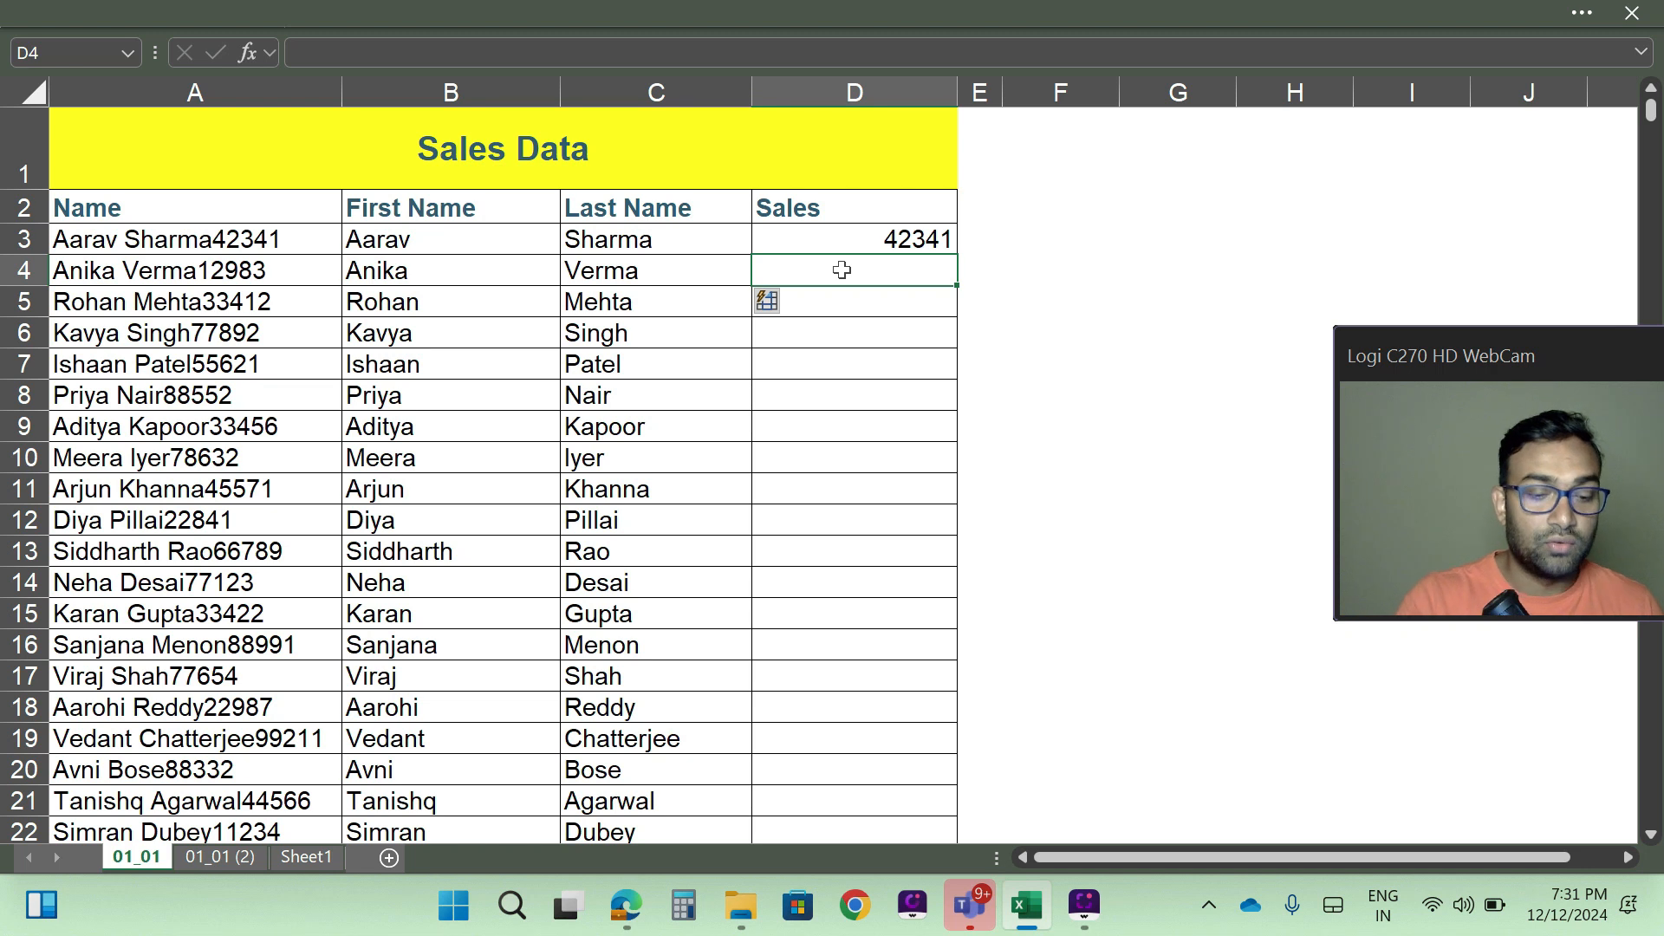
key("ctrl+e")
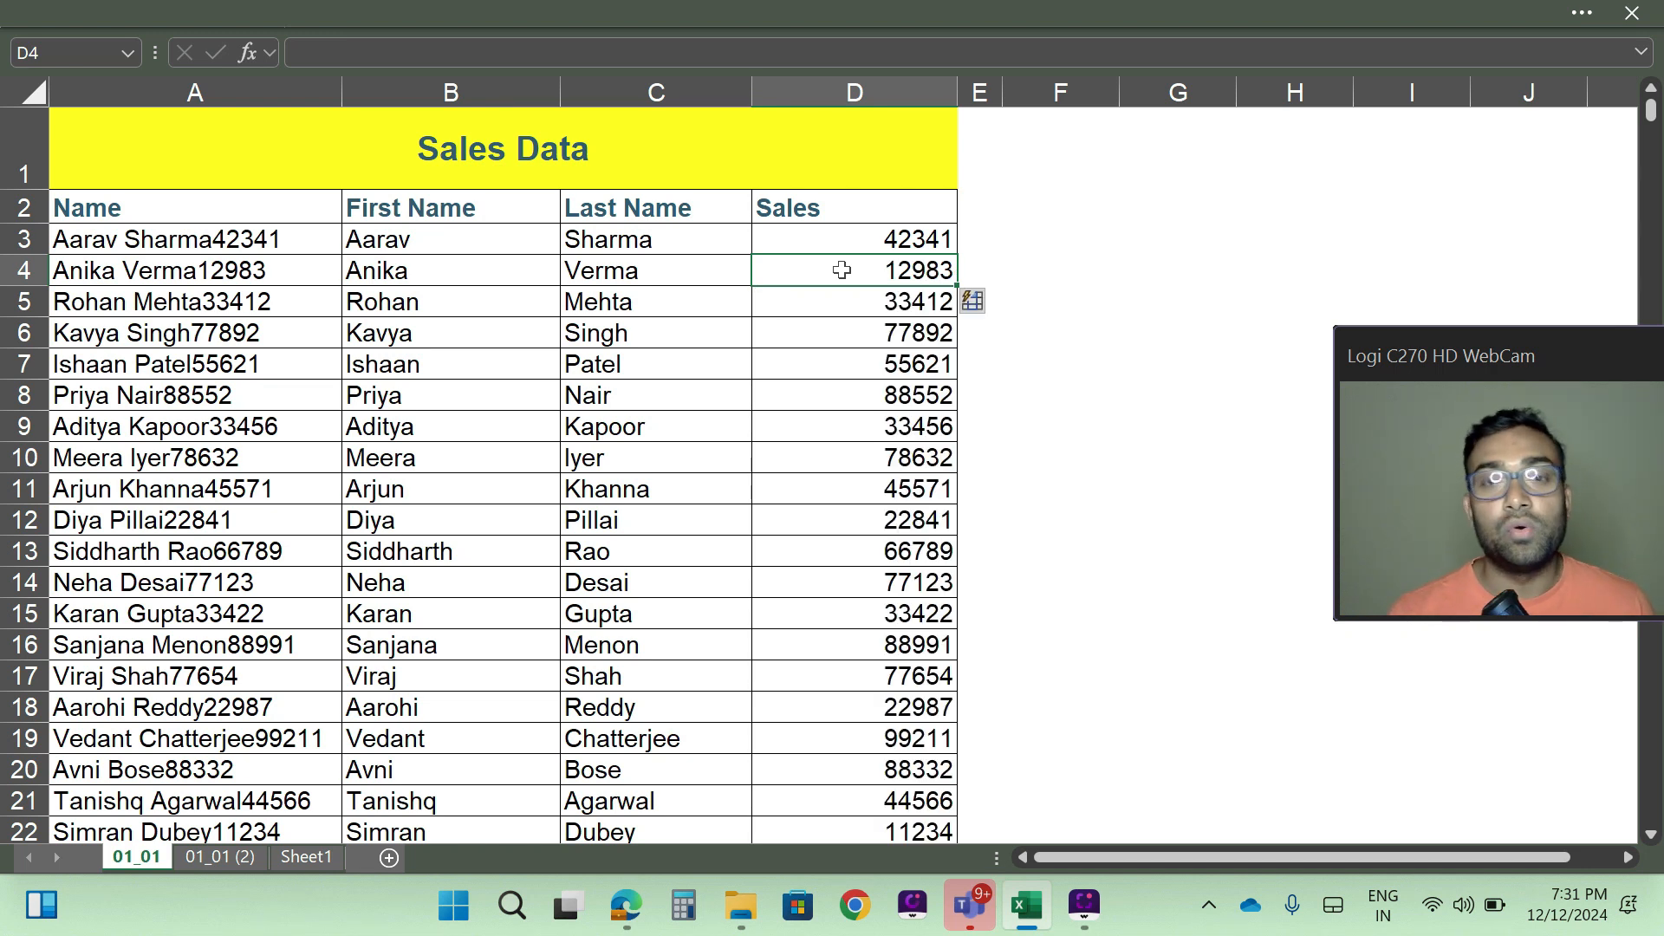
scroll(754, 472, "down", 4)
scroll(745, 520, "up", 4)
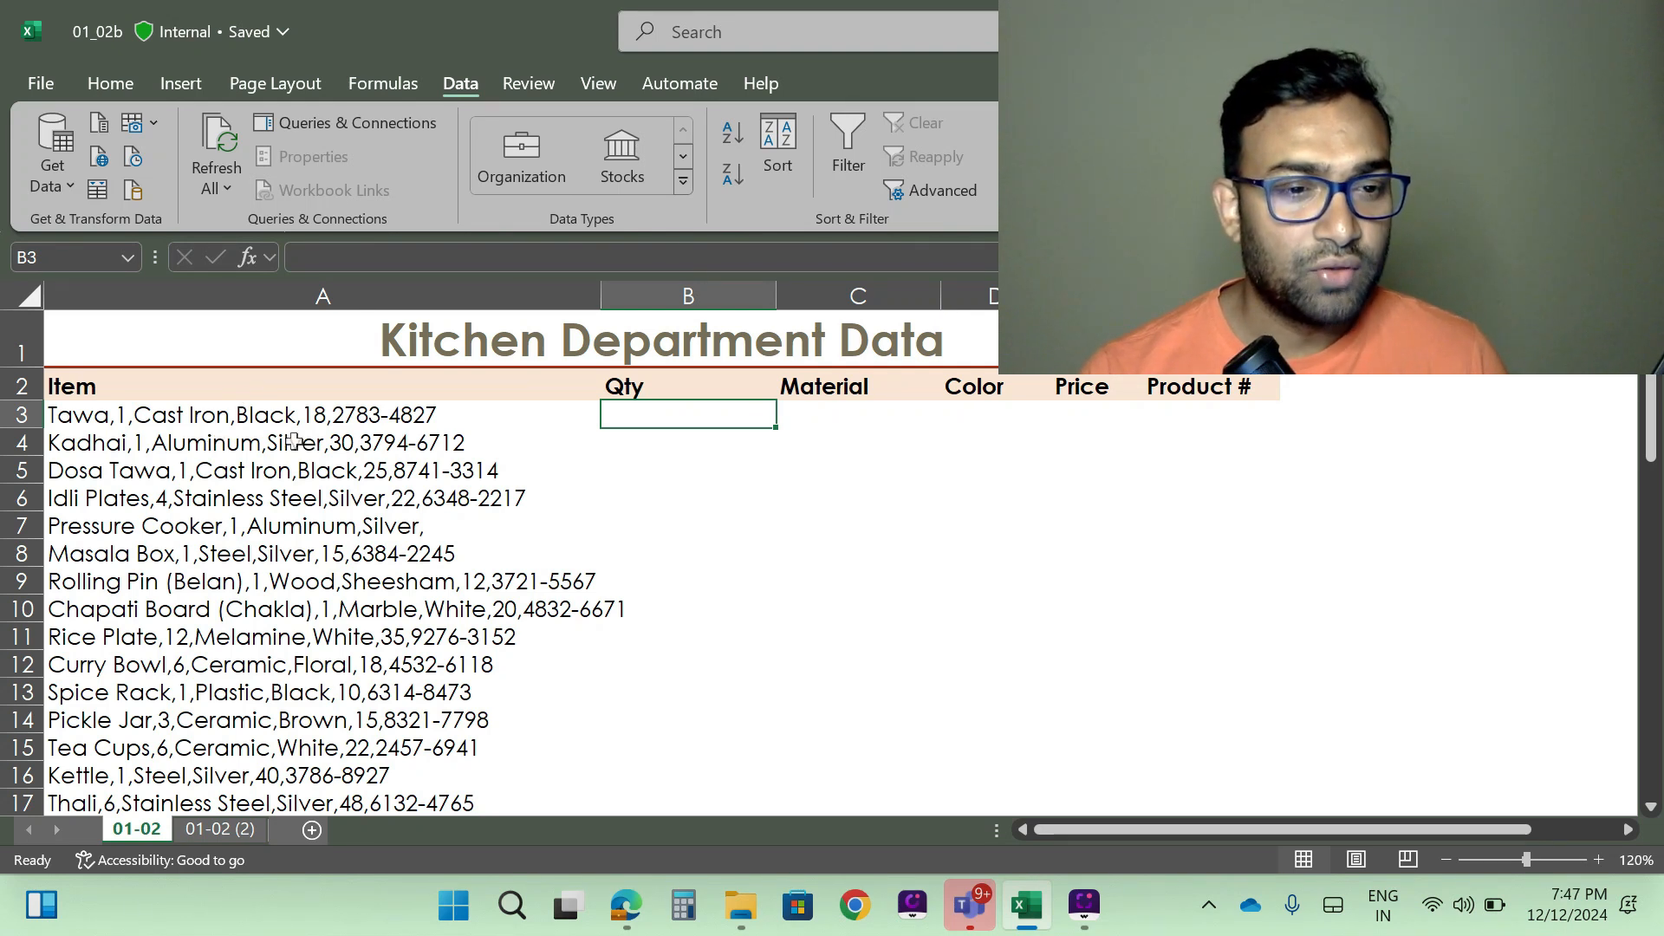
- Hide the ribbon so more rows of the Kitchen Department data fit, with cell A3 active
left_click(256, 418)
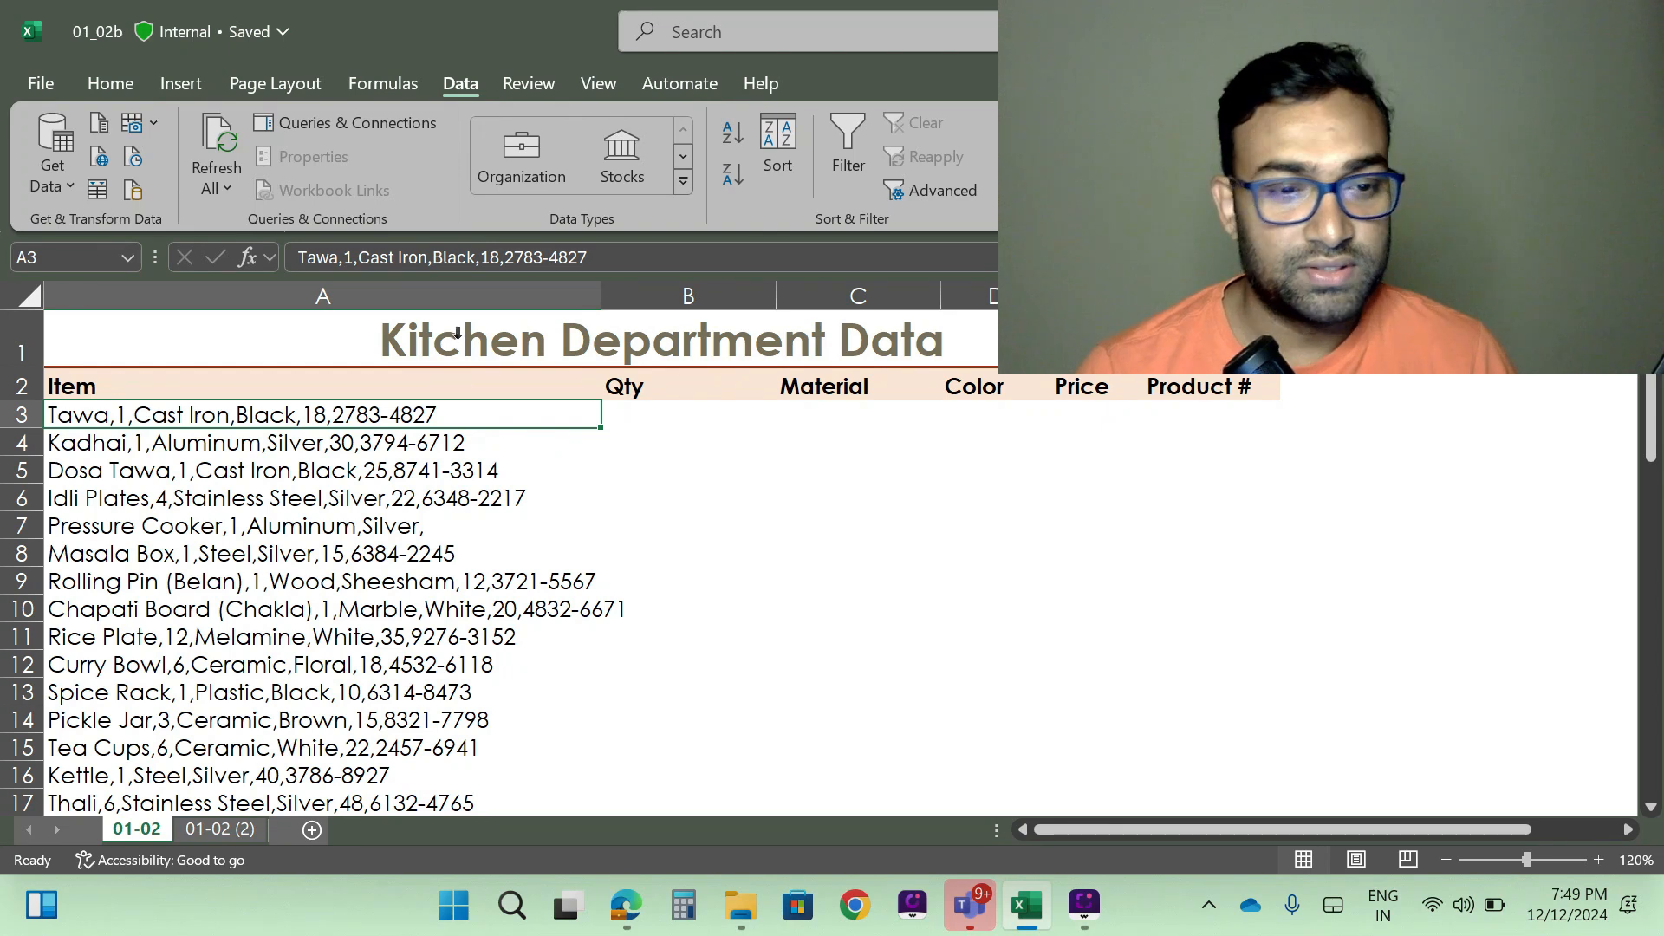
left_click(669, 472)
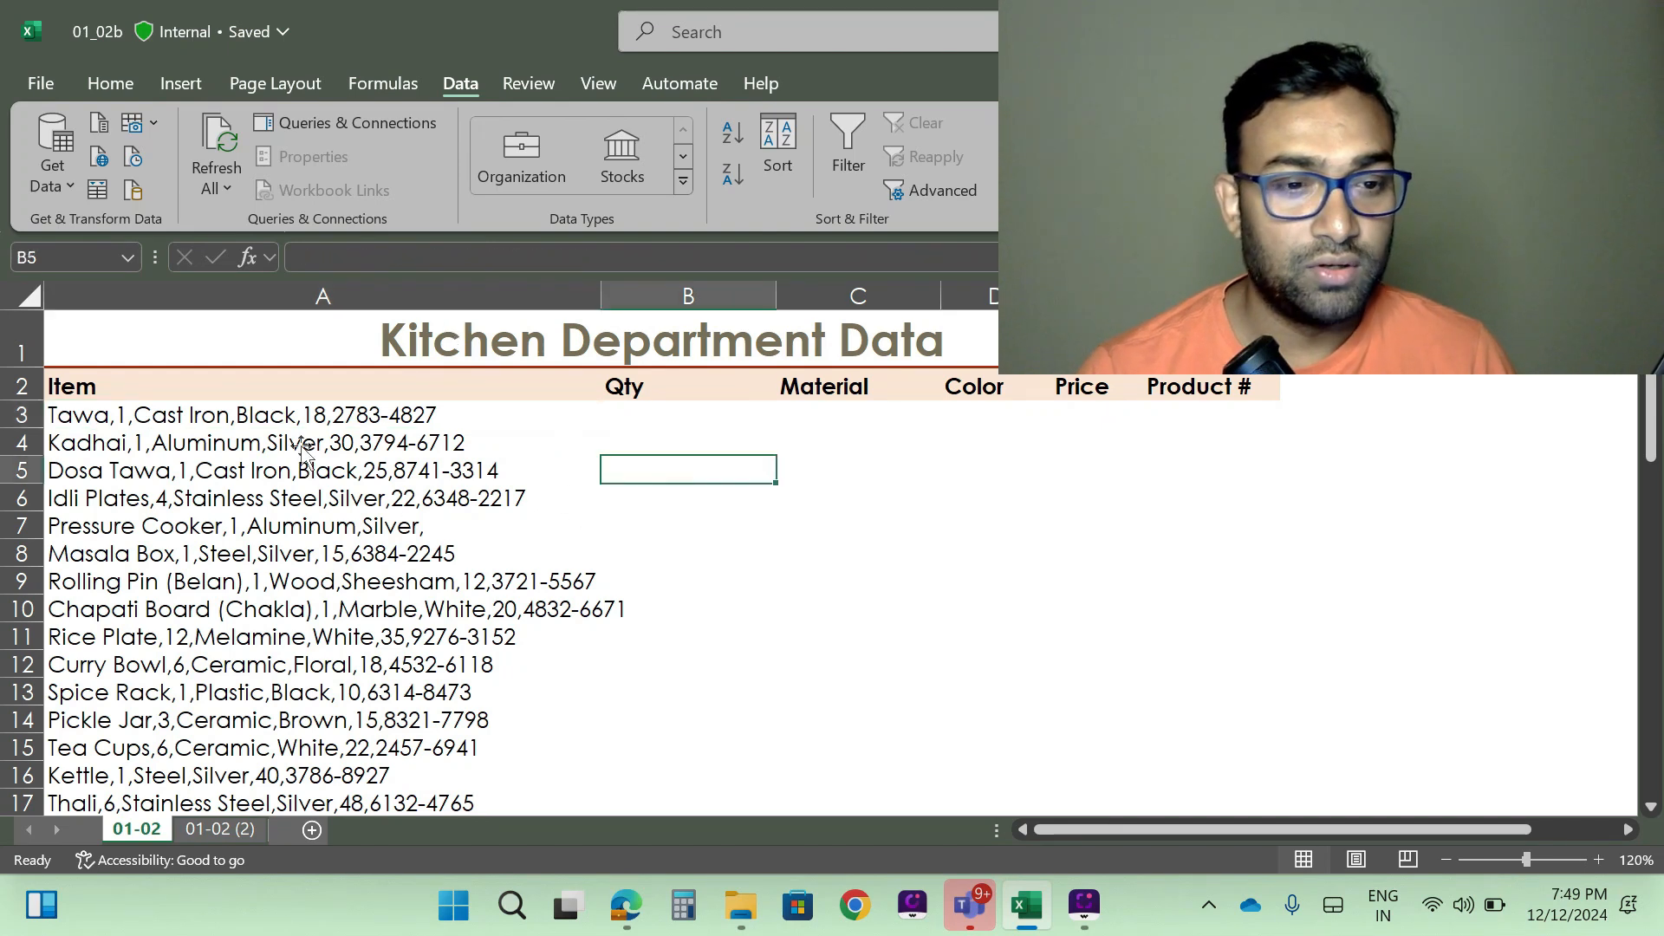
left_click(169, 419)
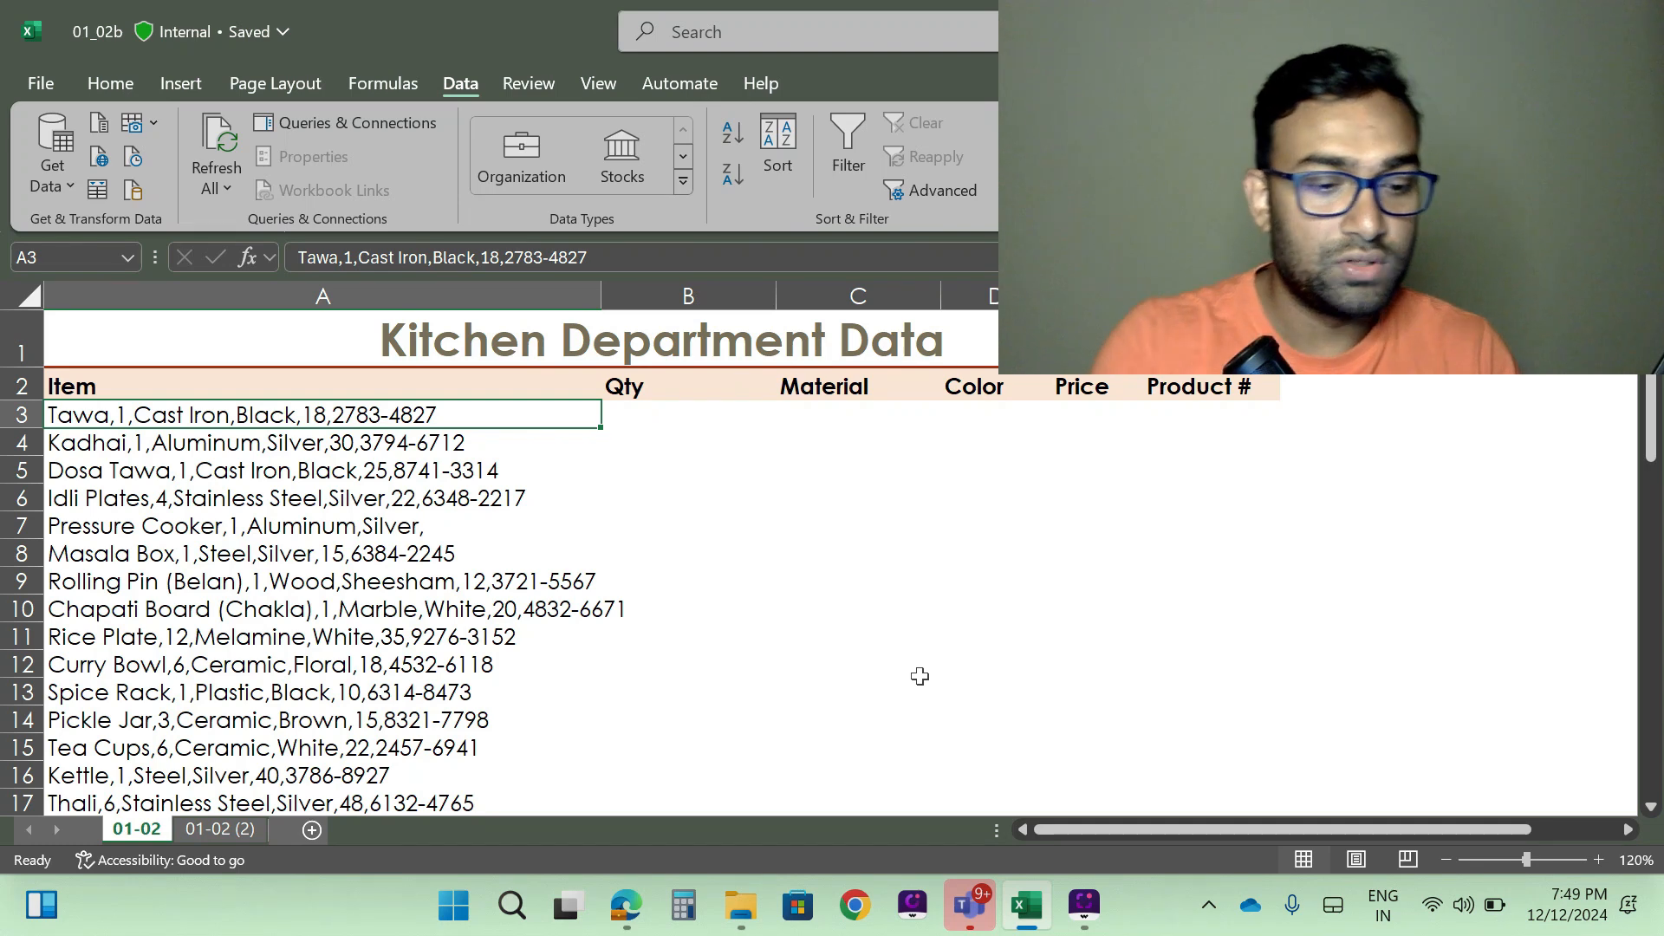
key("ctrl+shift+F1")
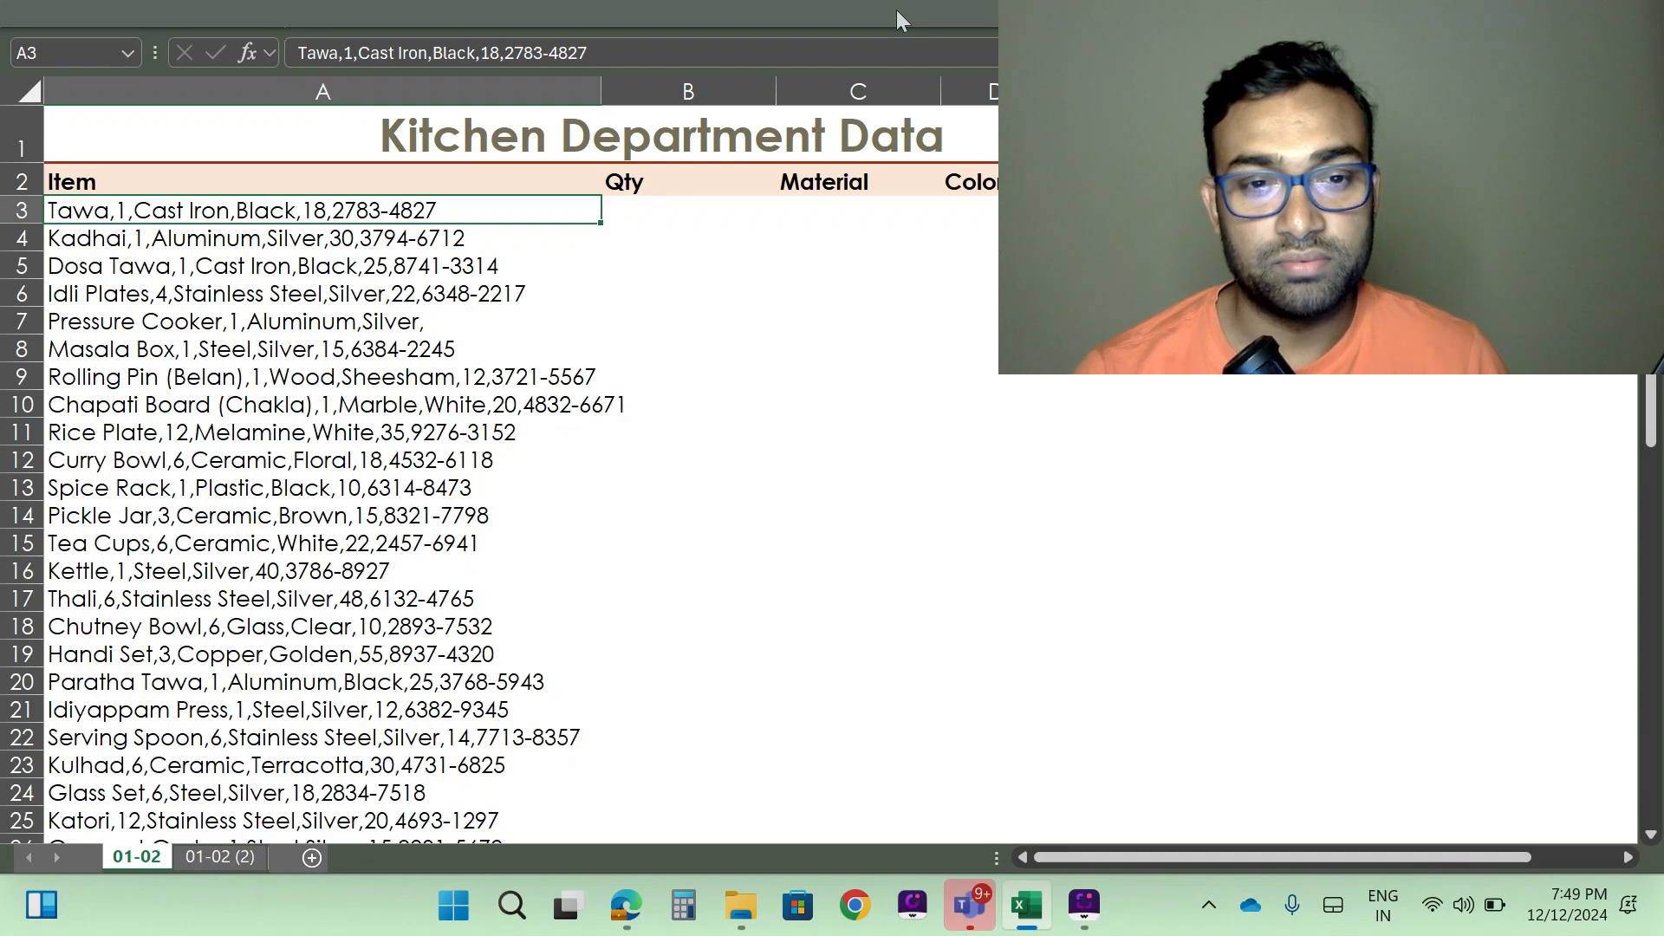
- Try selecting all item records in column A from A3 down to the last filled row
left_click(933, 426)
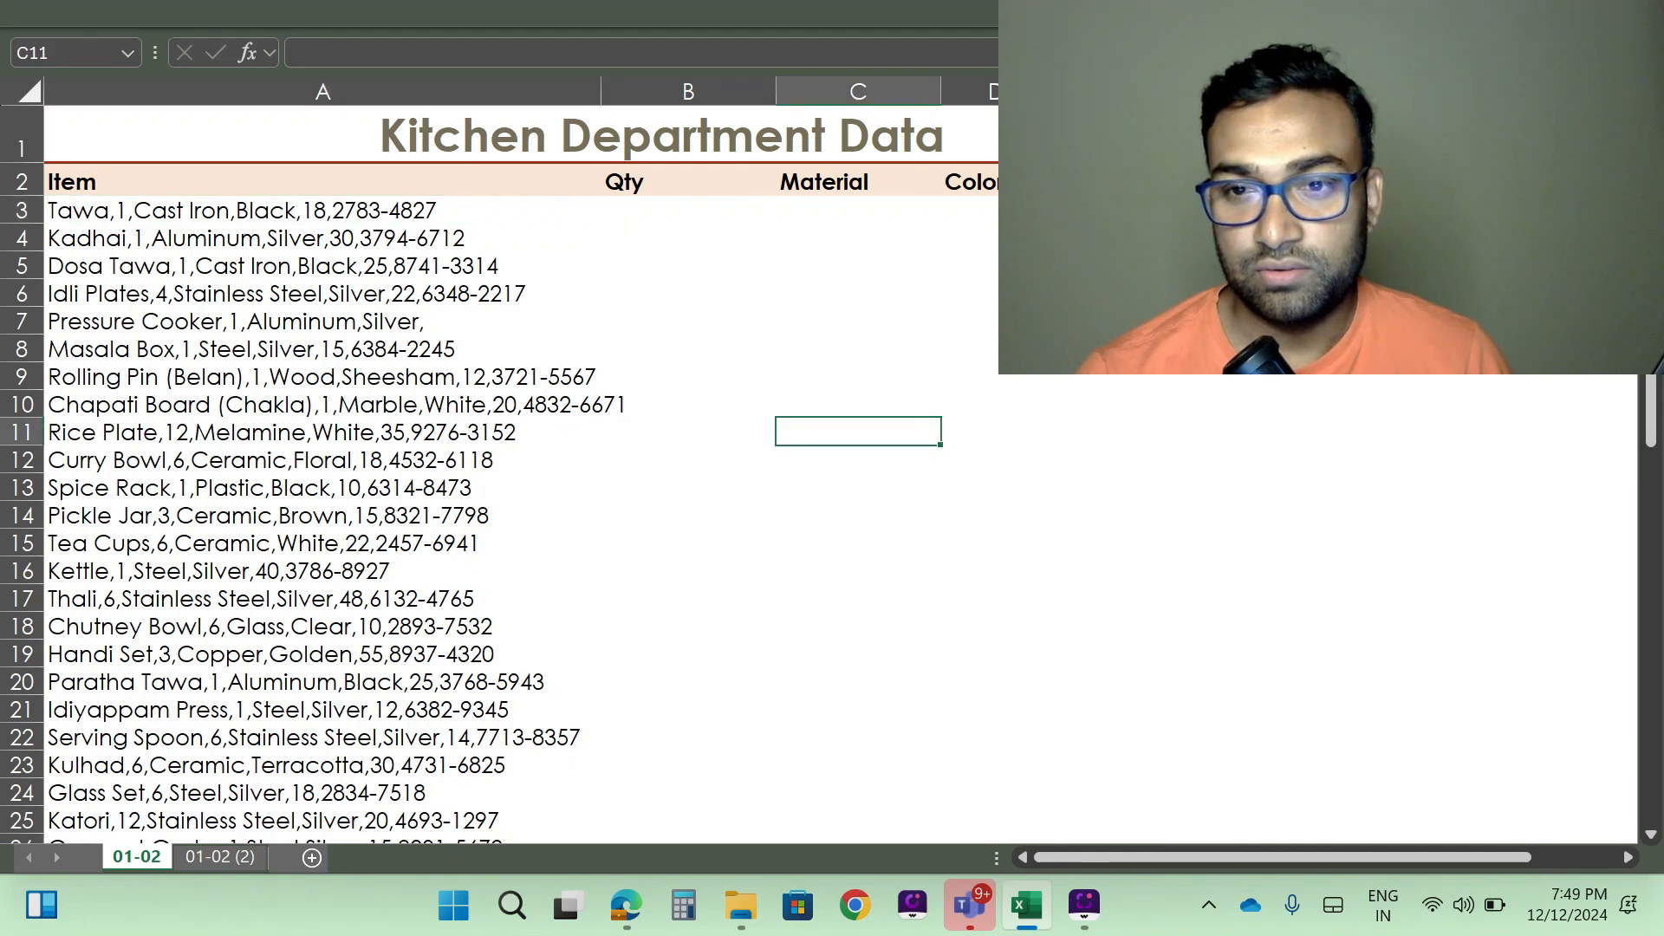
left_click(192, 211)
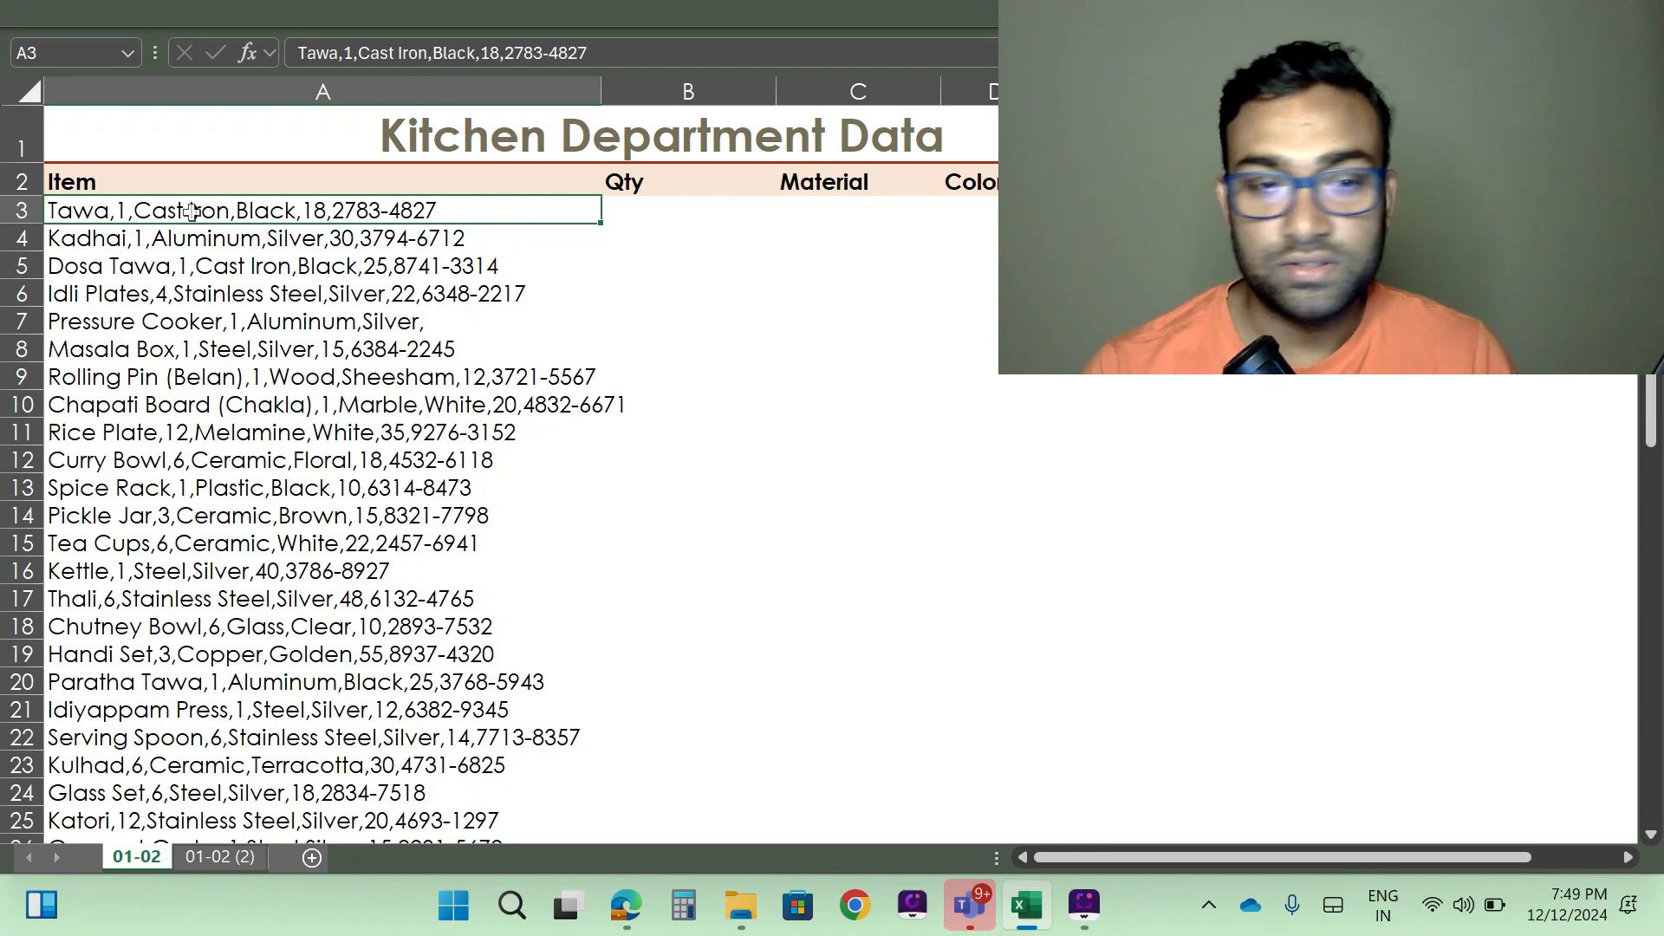
key("ctrl+shift+Down")
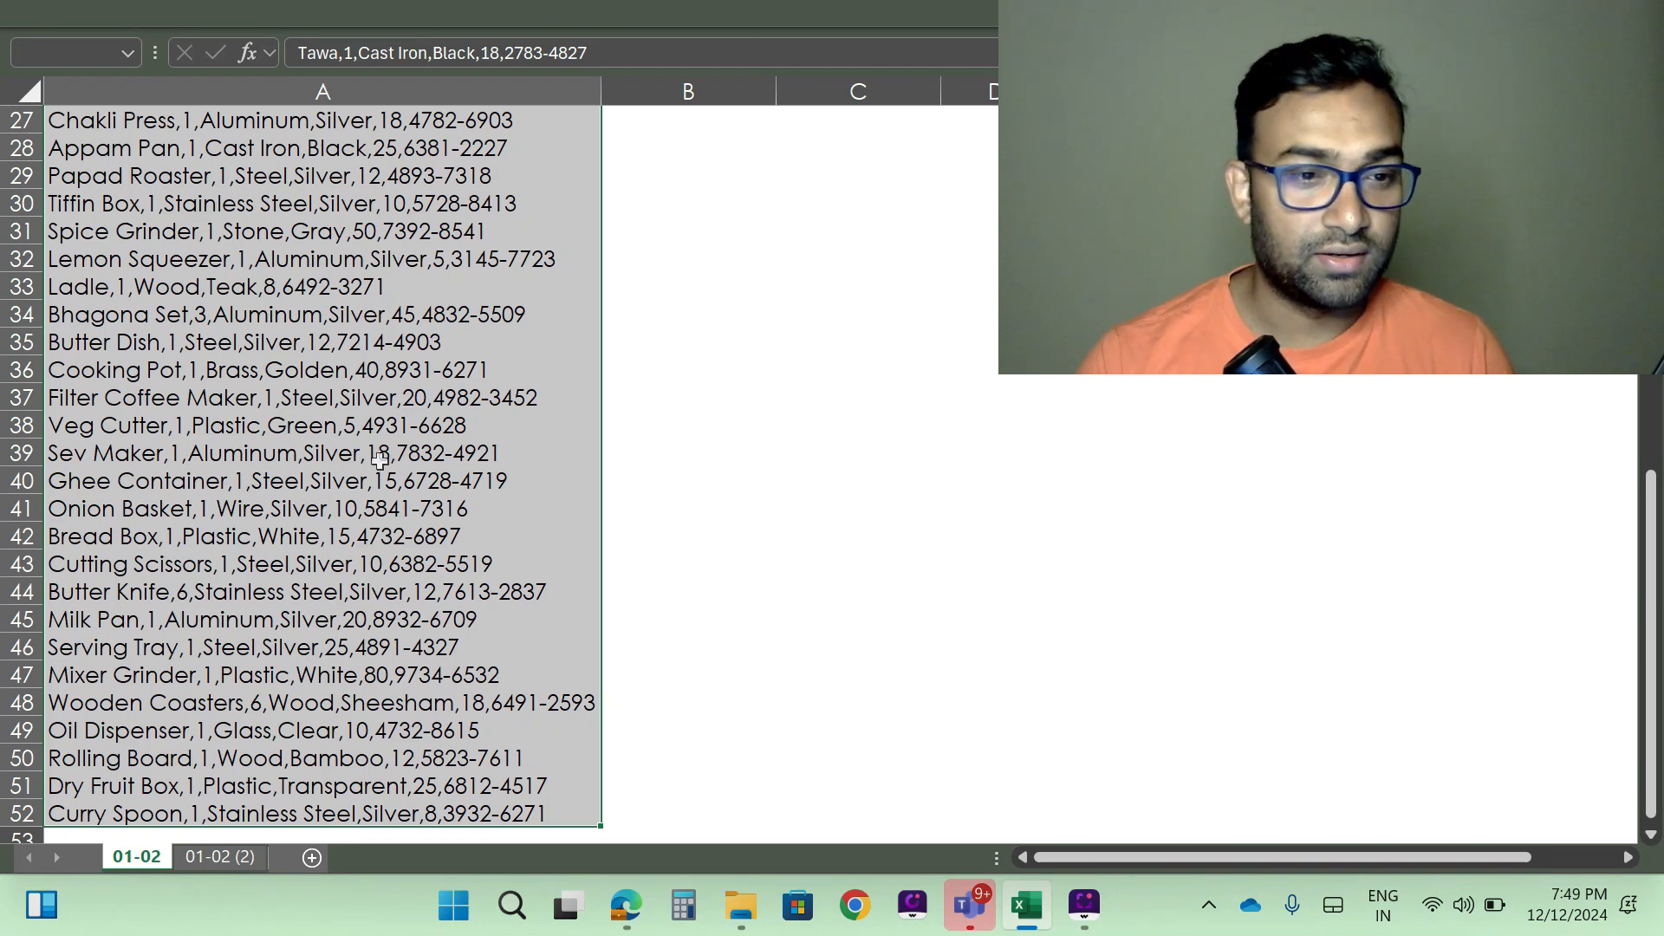
- Insert a blank row above the Ladle record in row 33
left_click(275, 292)
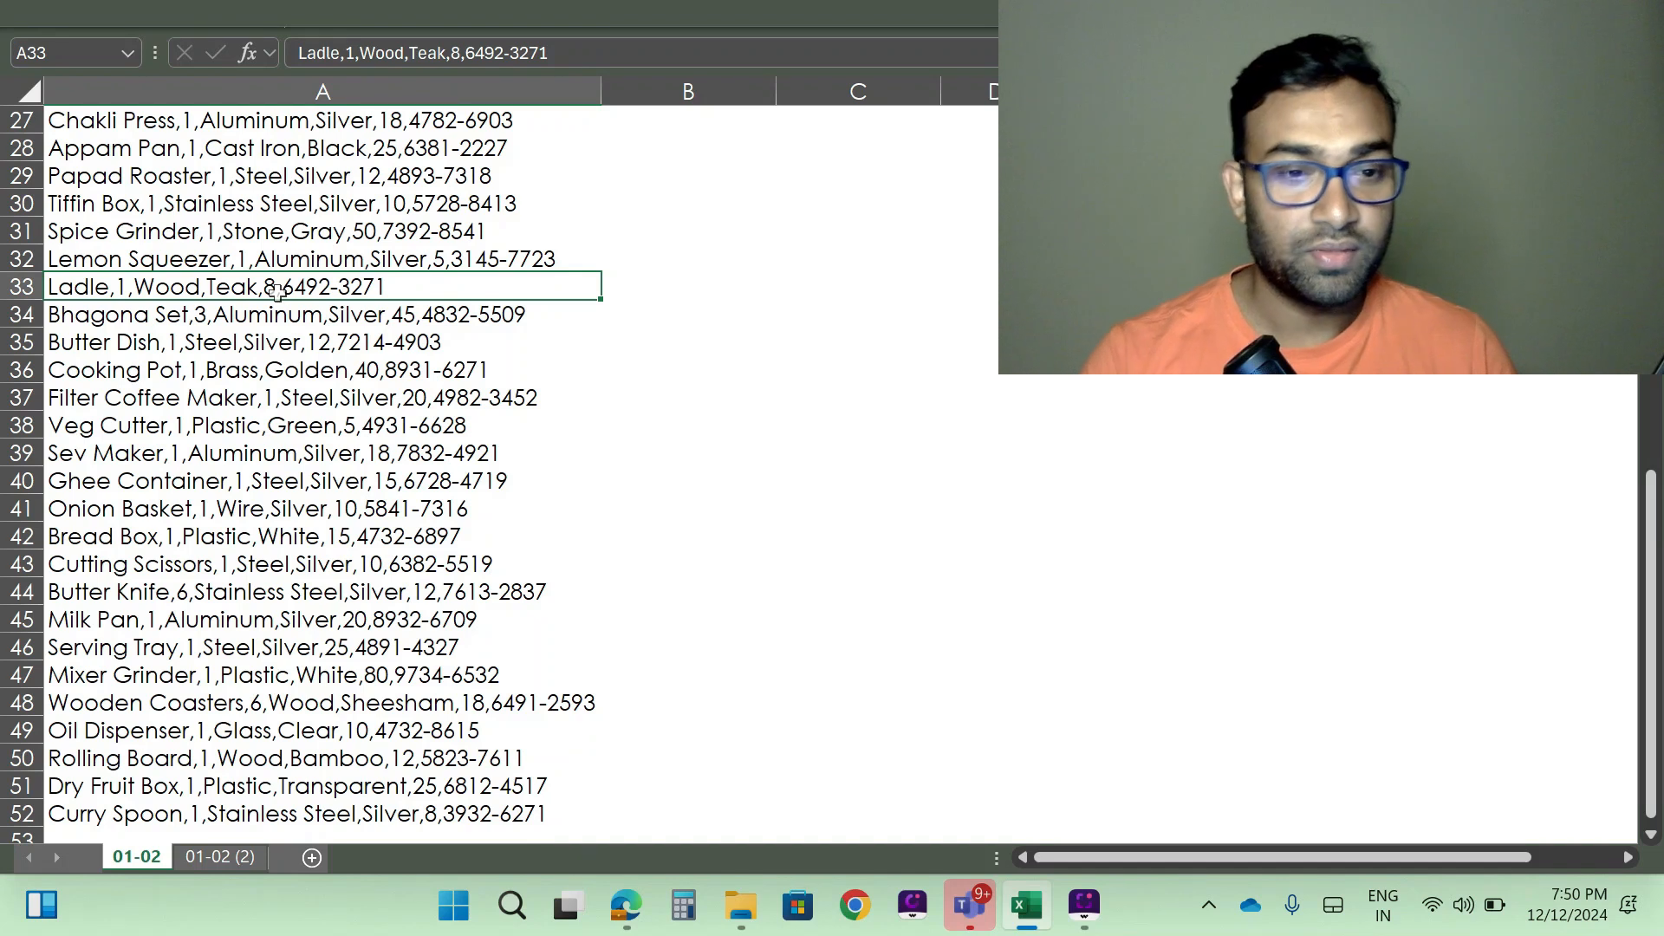
key("shift+space")
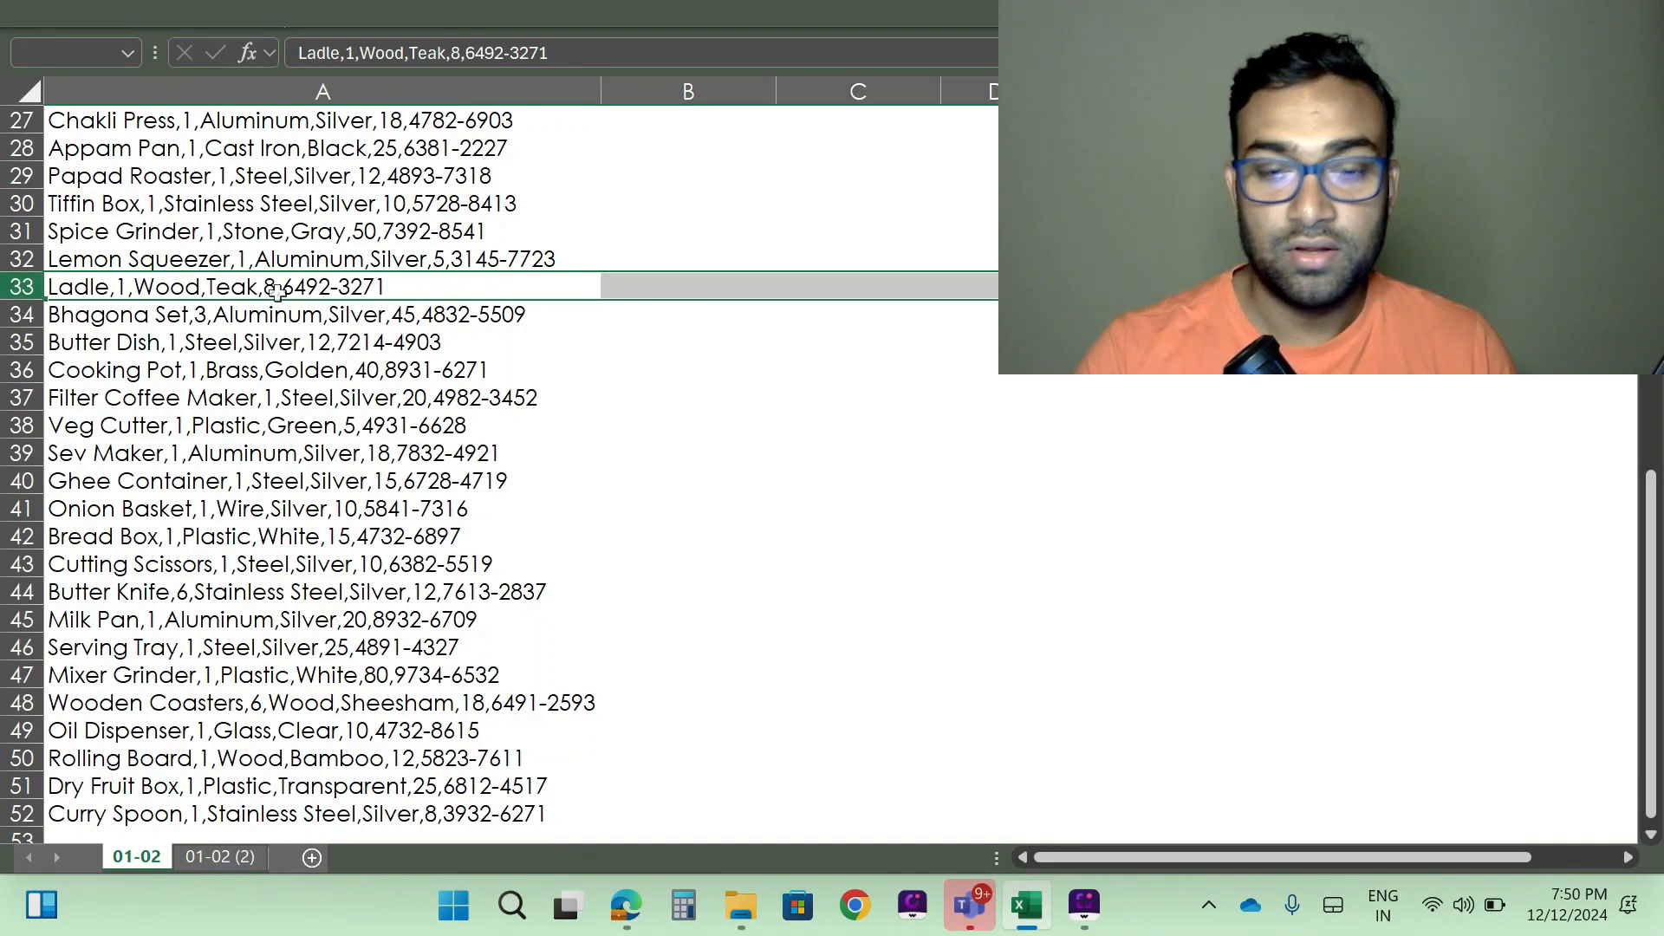
key("ctrl+shift+plus")
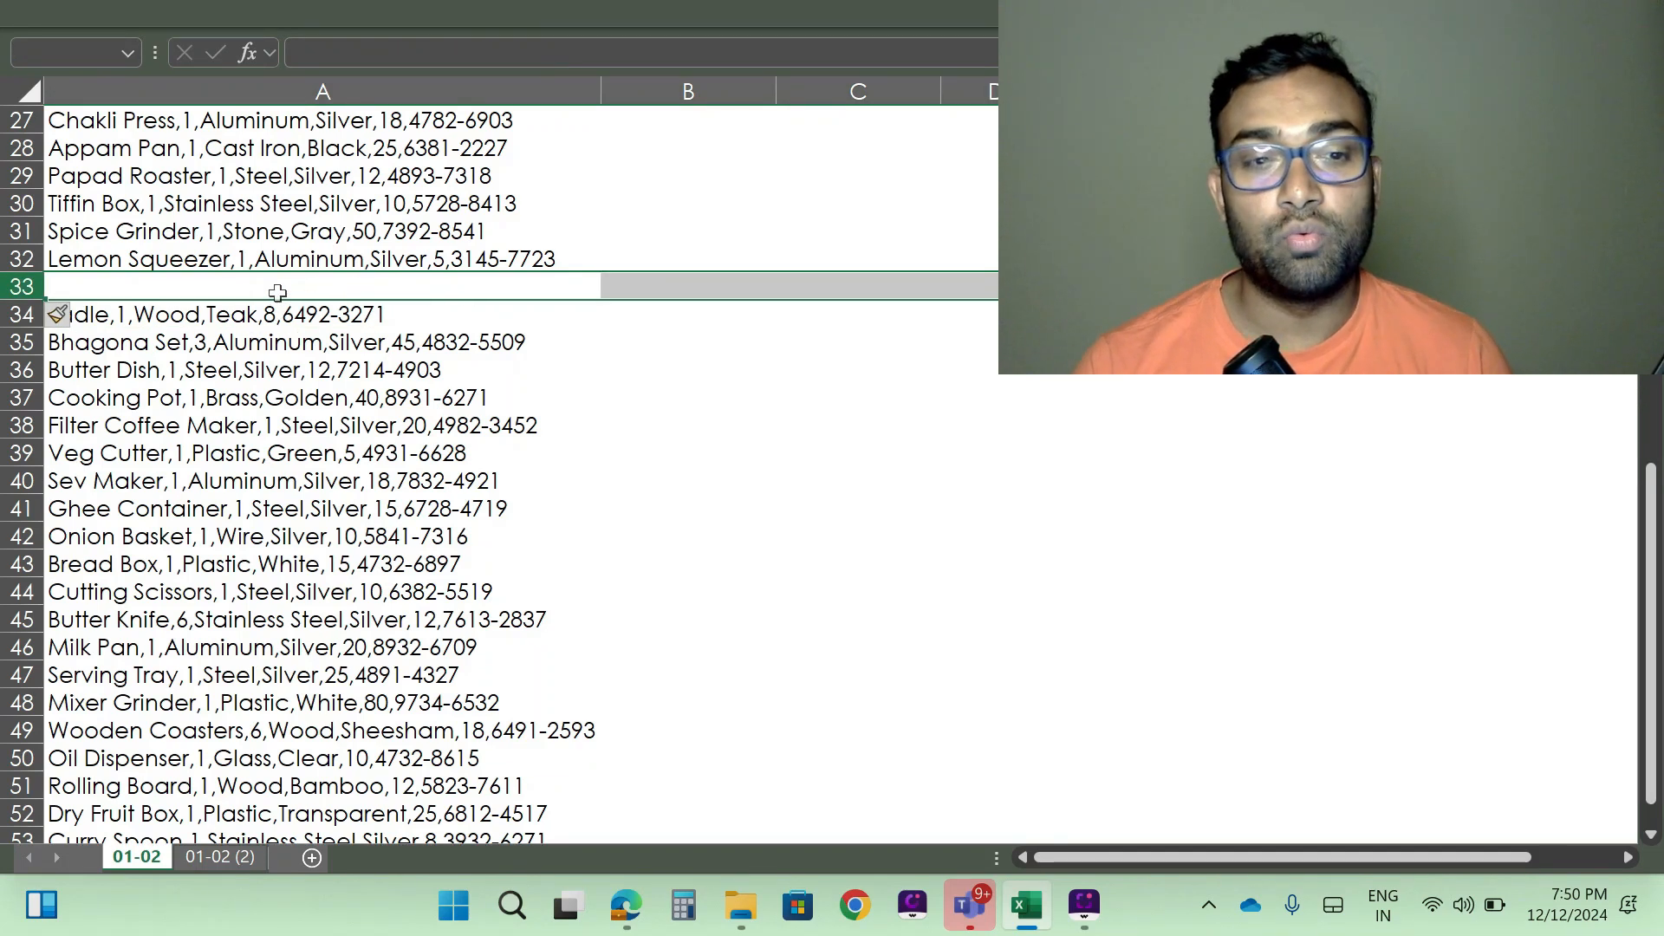
- Extend a selection from A3 down the item records and examine where it stops relative to the blank row 33
scroll(351, 409, "up", 9)
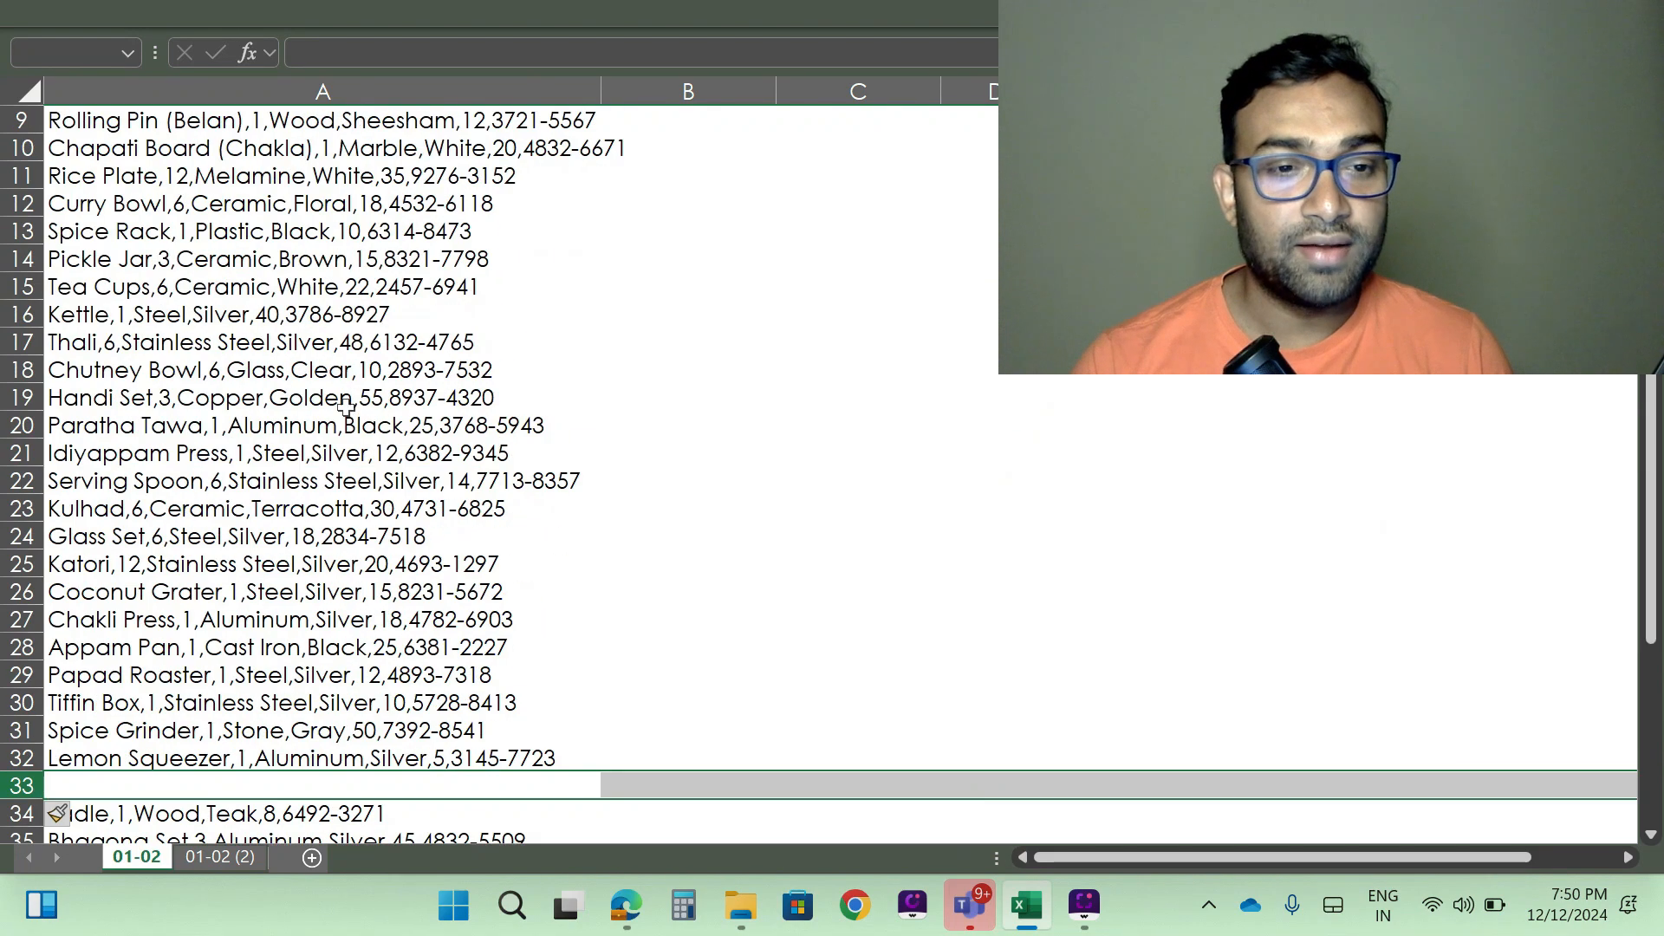
scroll(355, 405, "down", 14)
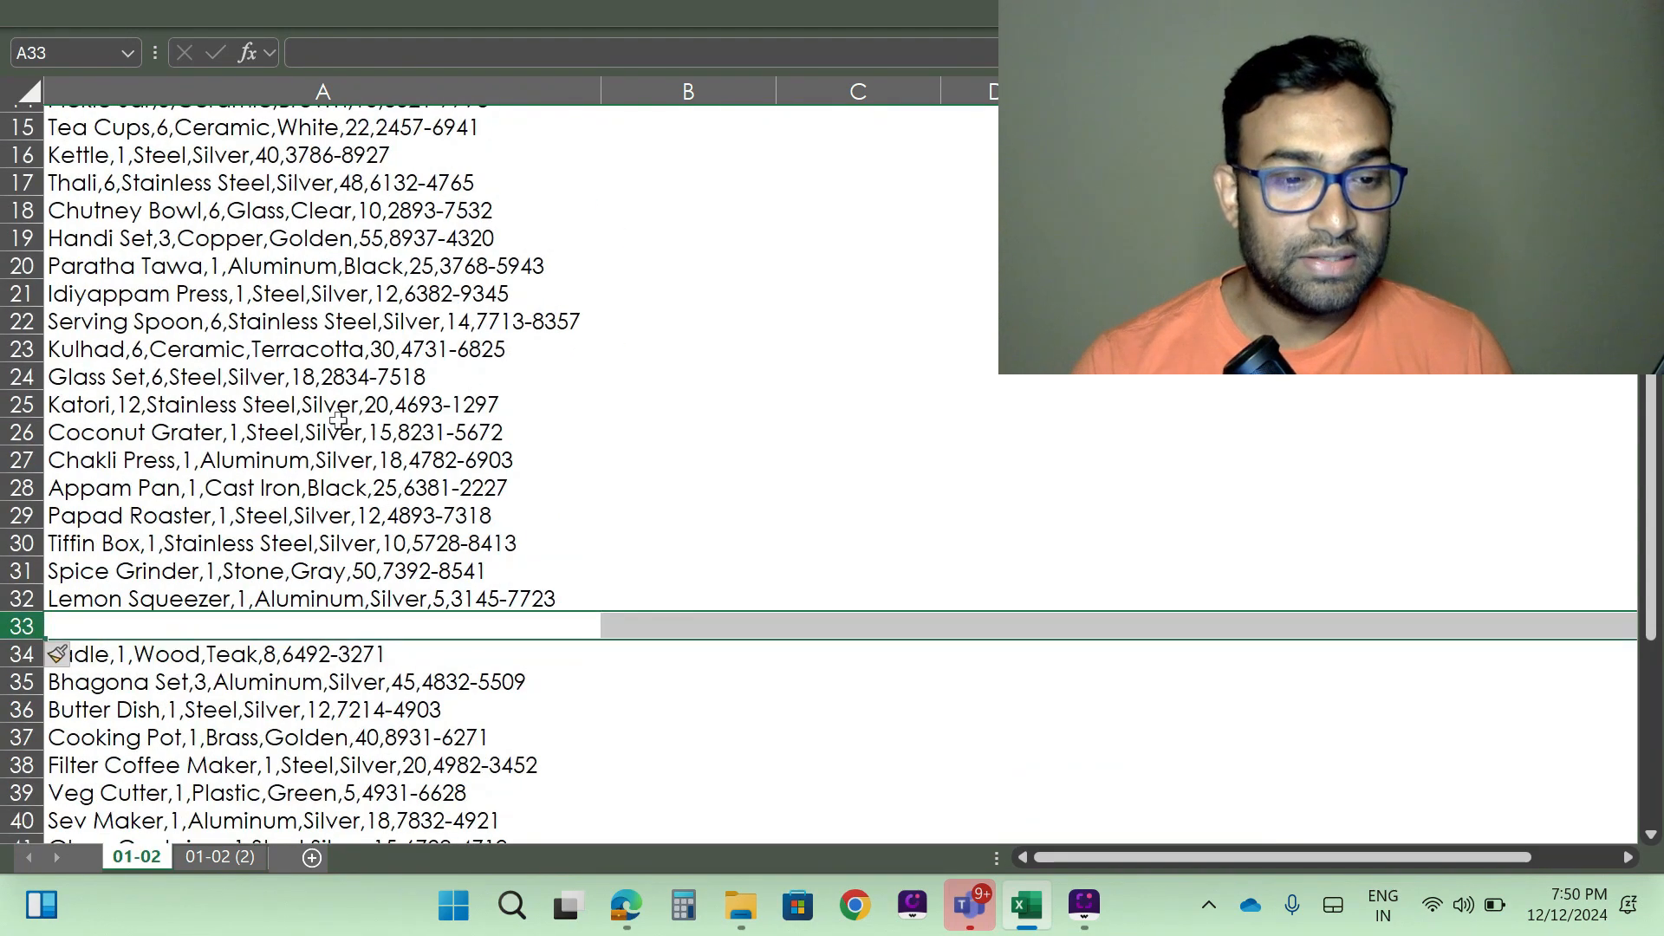
scroll(330, 618, "up", 14)
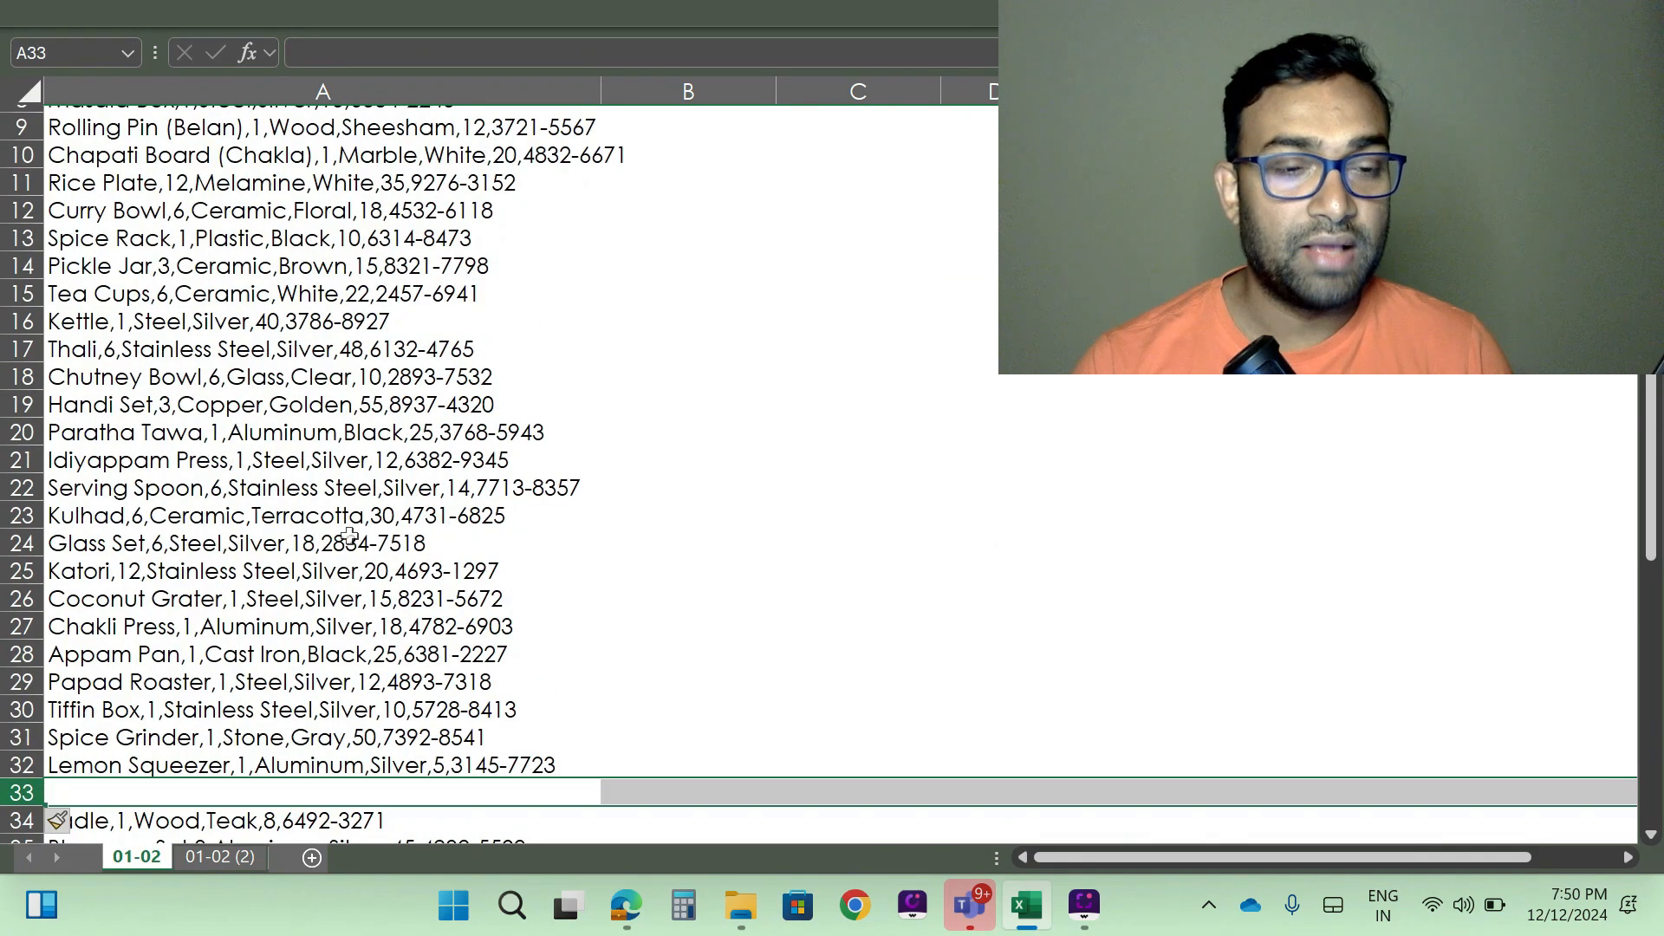
left_click(227, 217)
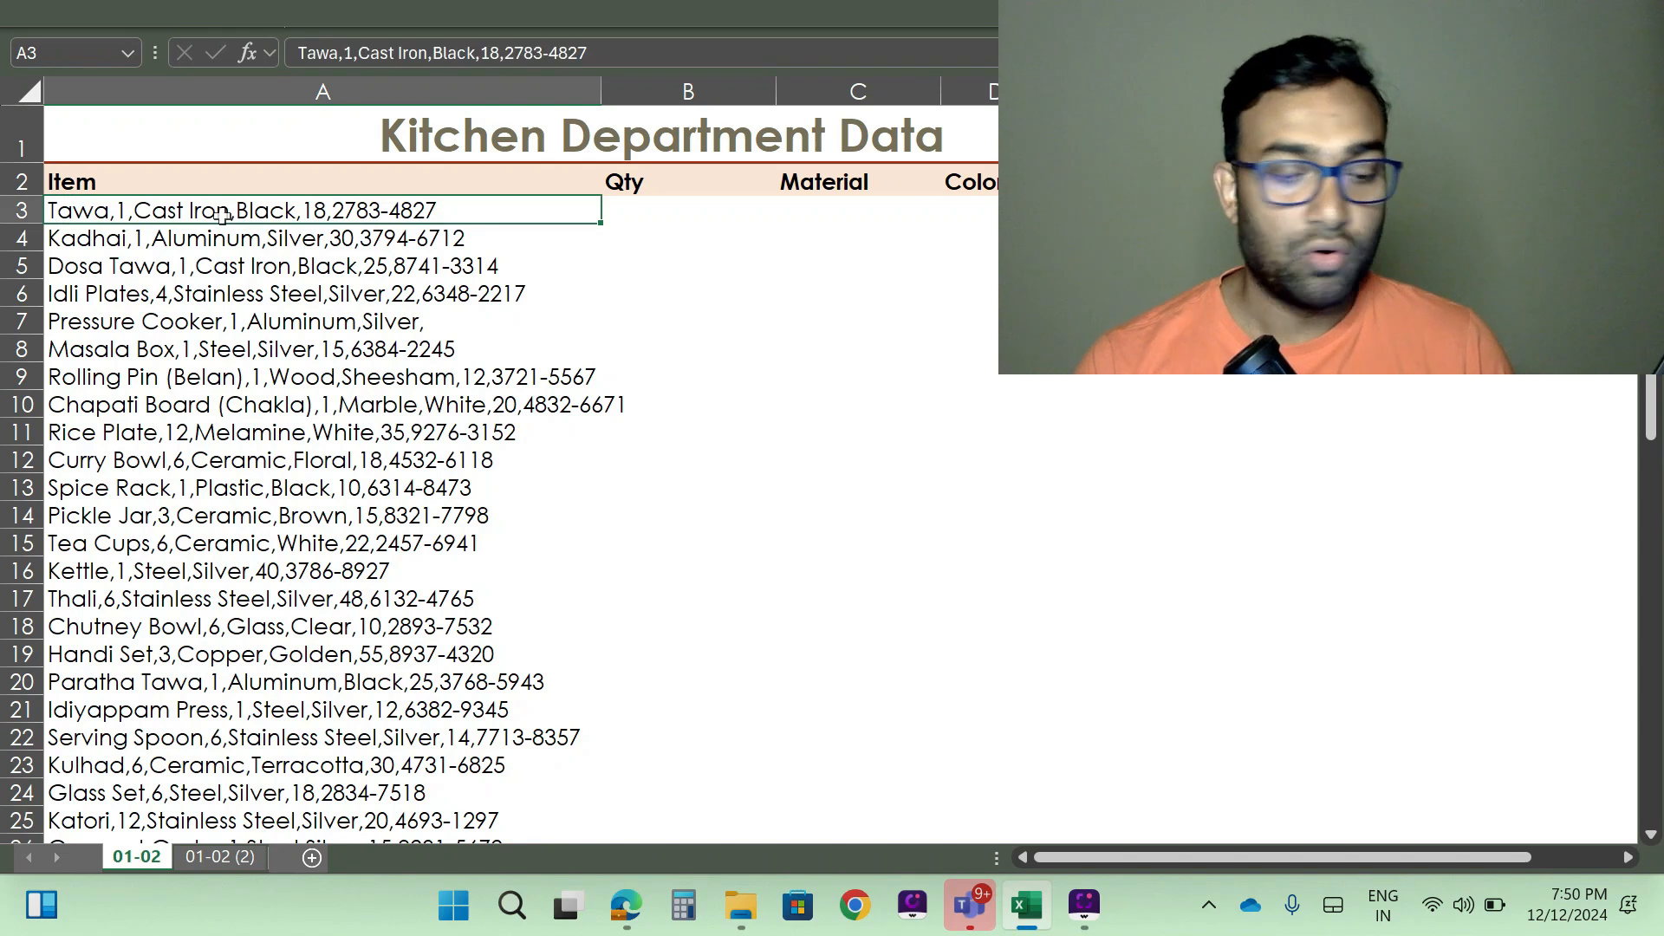
key("ctrl+shift+Down")
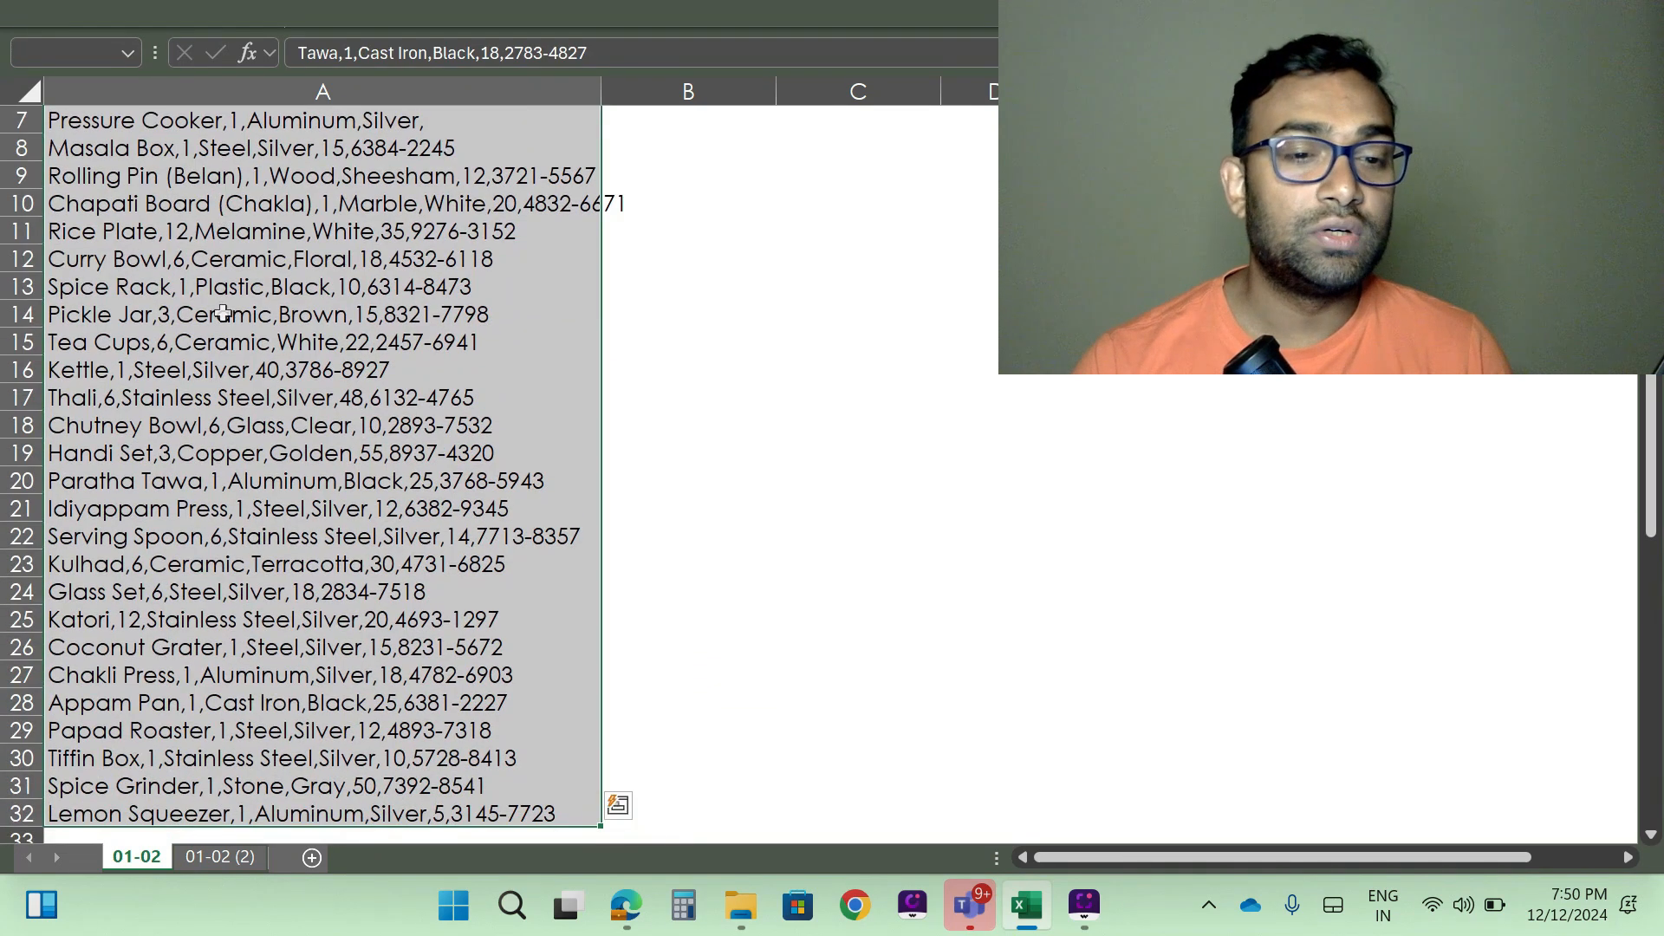
scroll(223, 347, "down", 2)
scroll(347, 633, "down", 2)
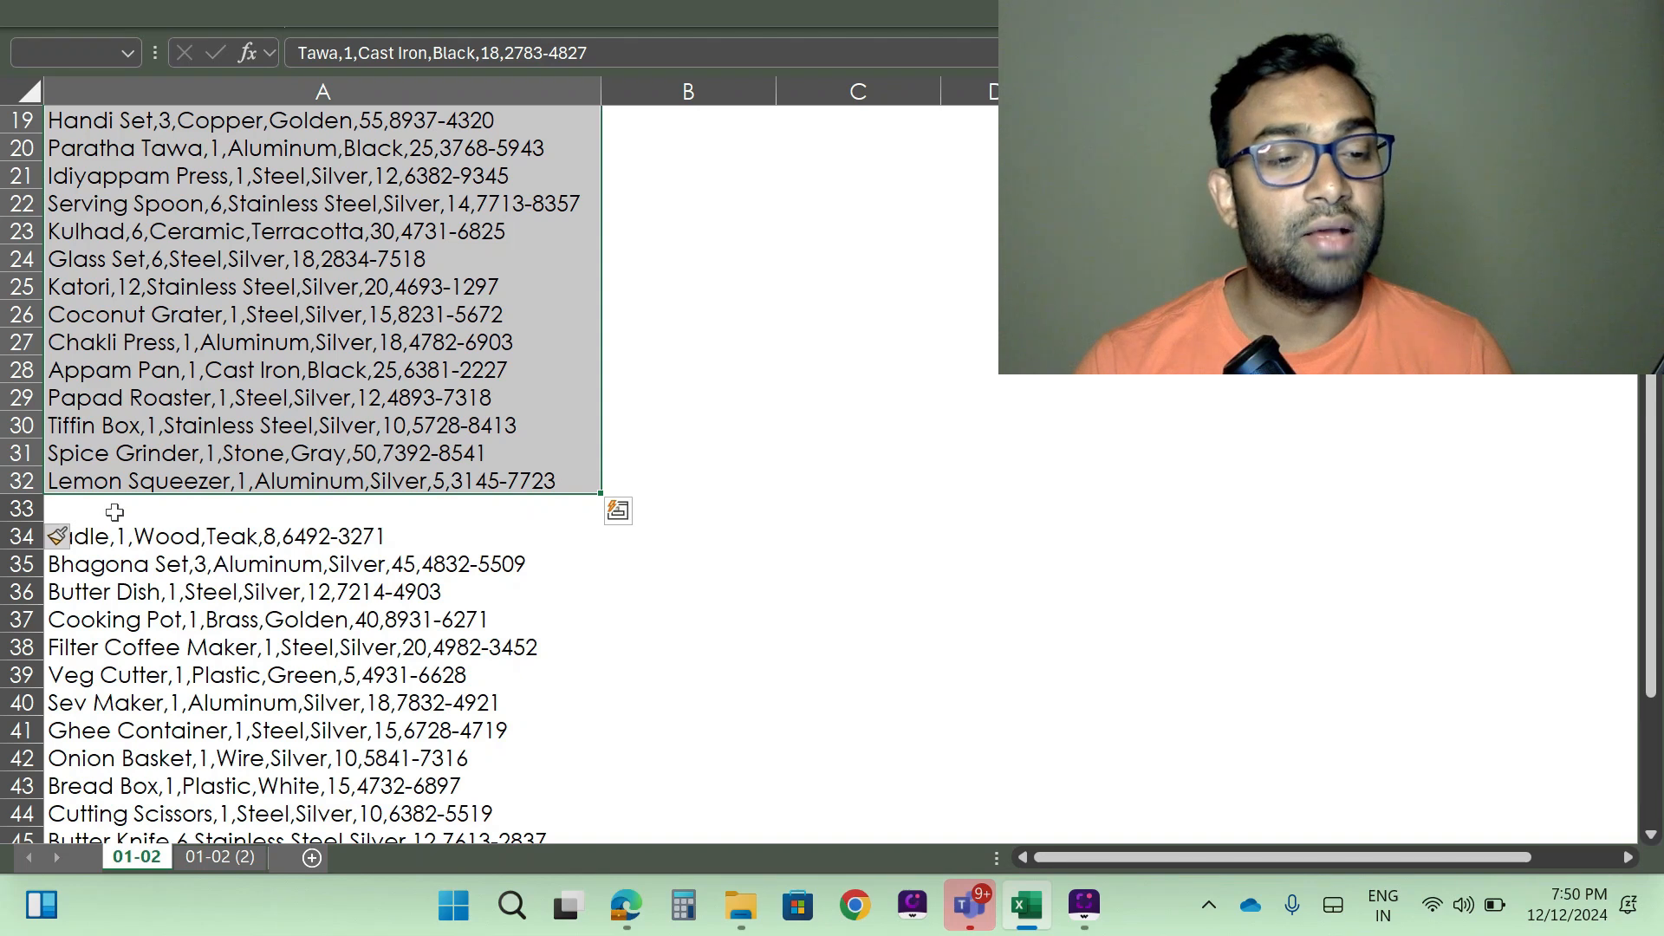
- Insert a second blank row at row 33 between the Lemon Squeezer and Ladle records
left_click(22, 509)
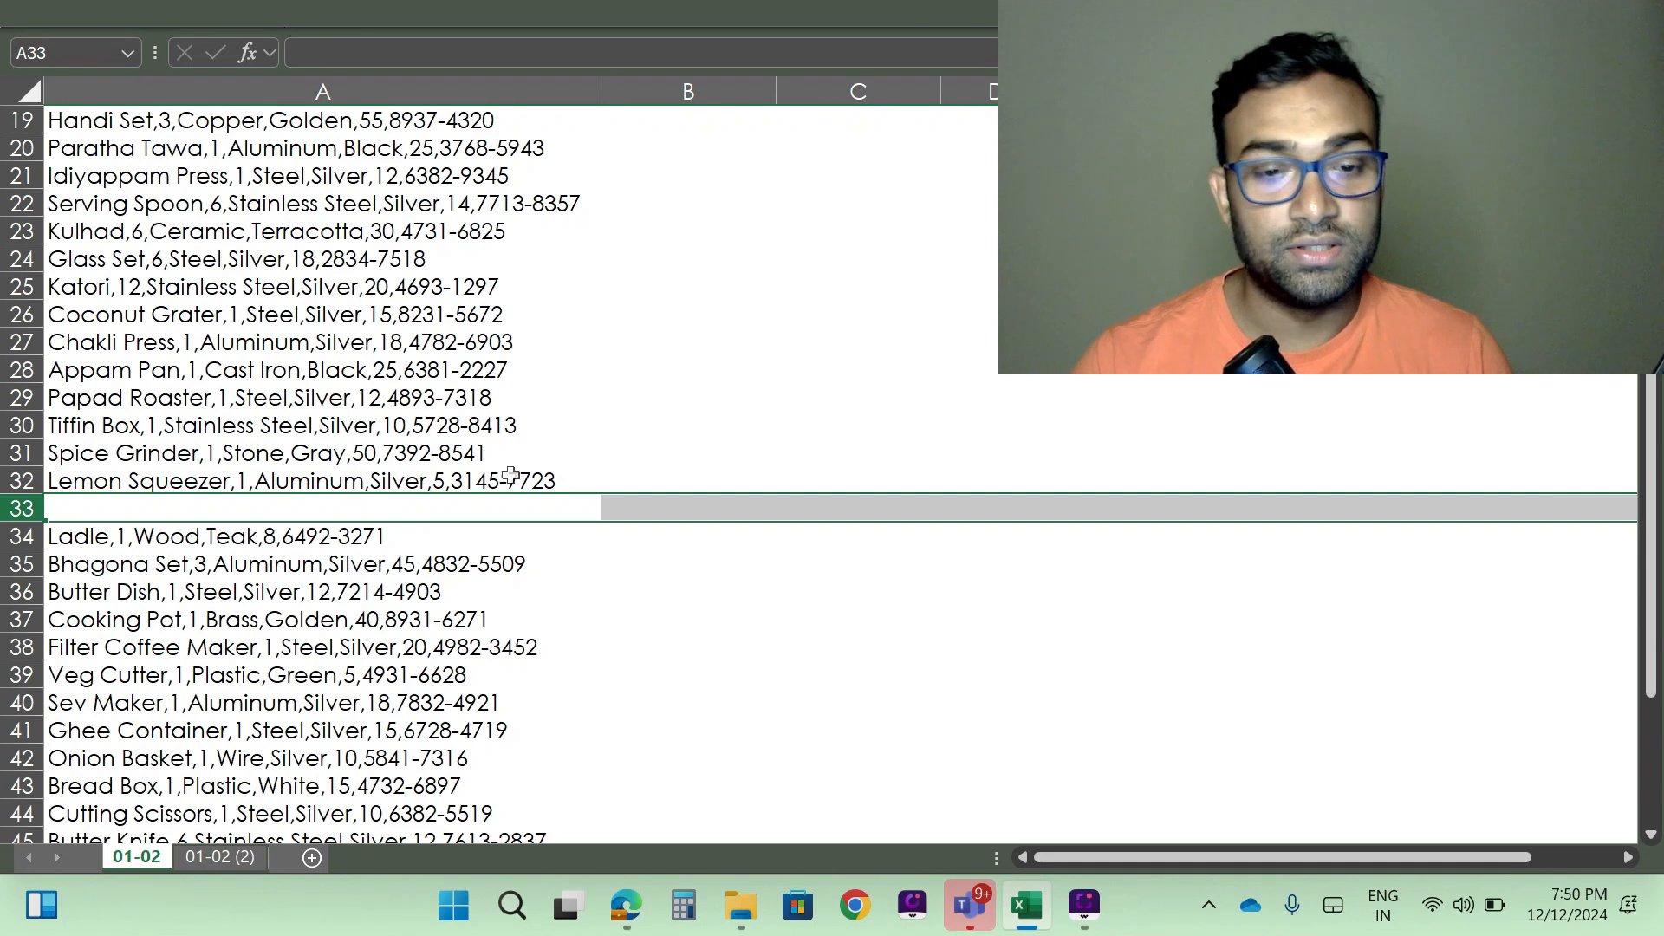
left_click(565, 614)
left_click(403, 518)
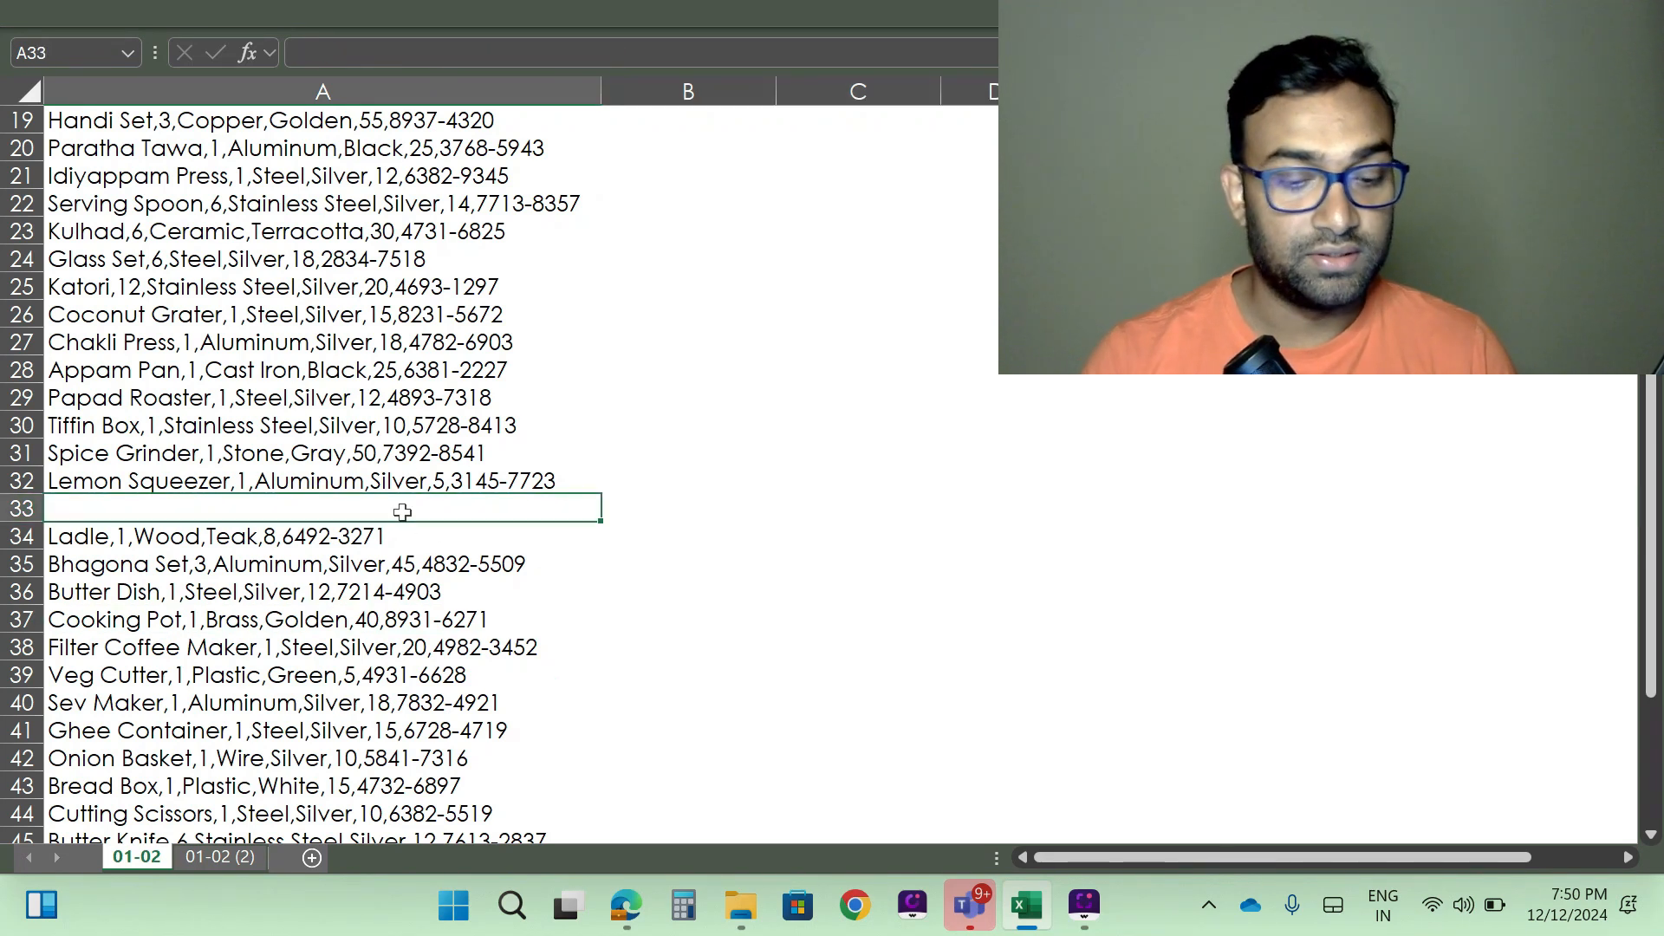
key("shift+space")
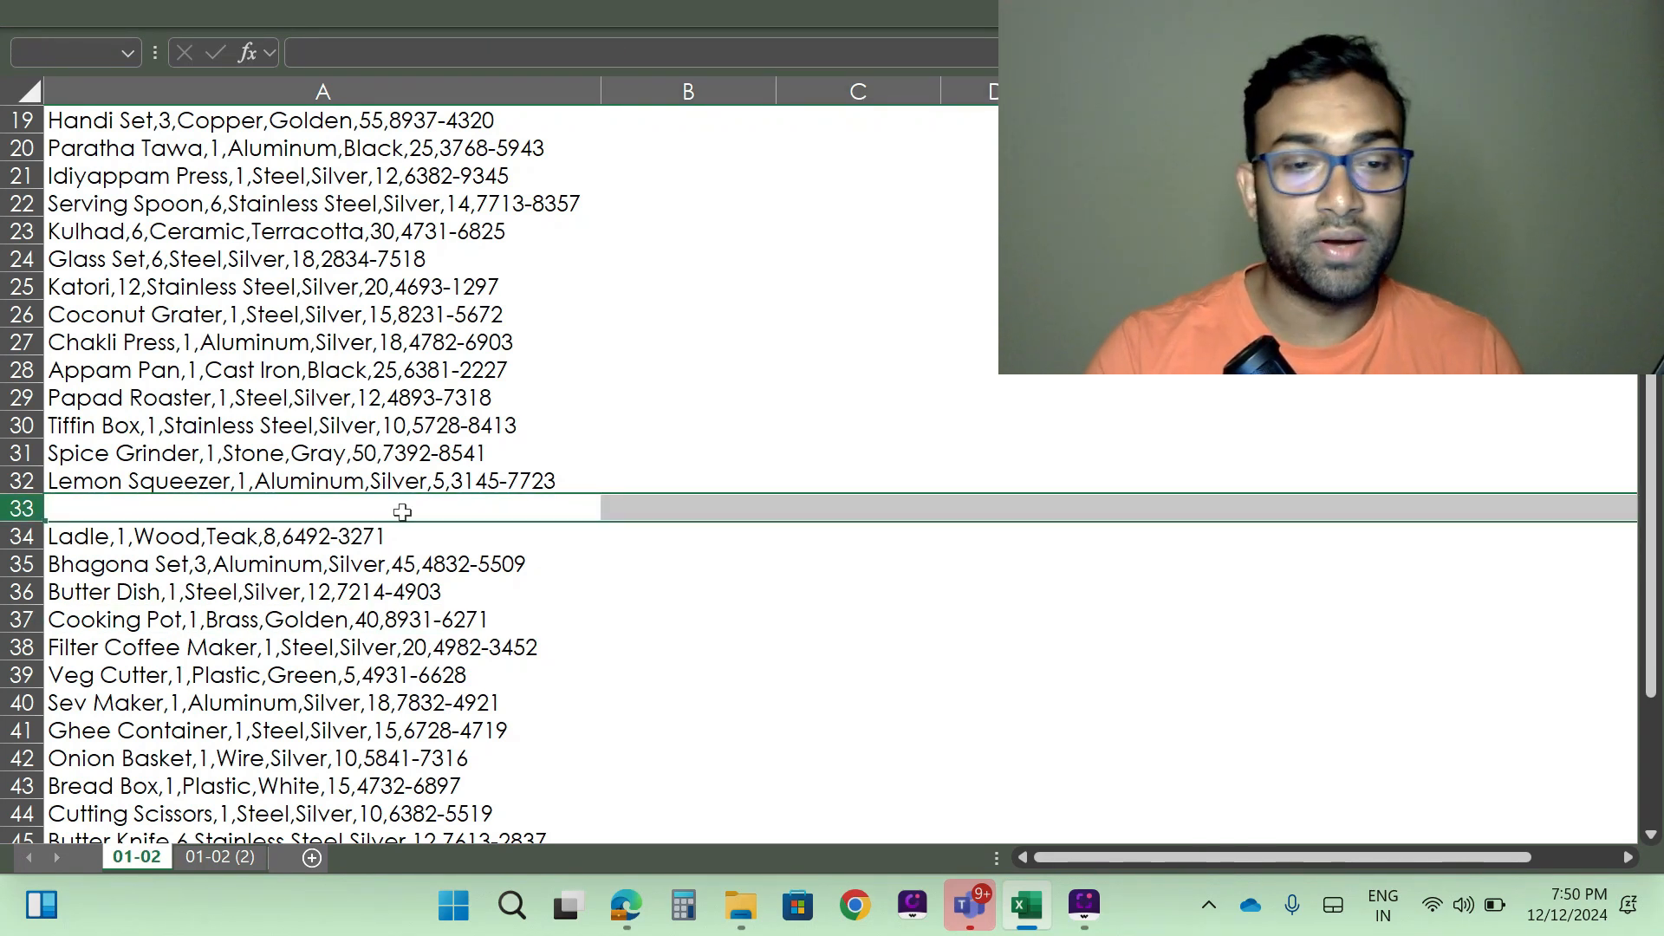
right_click(403, 511)
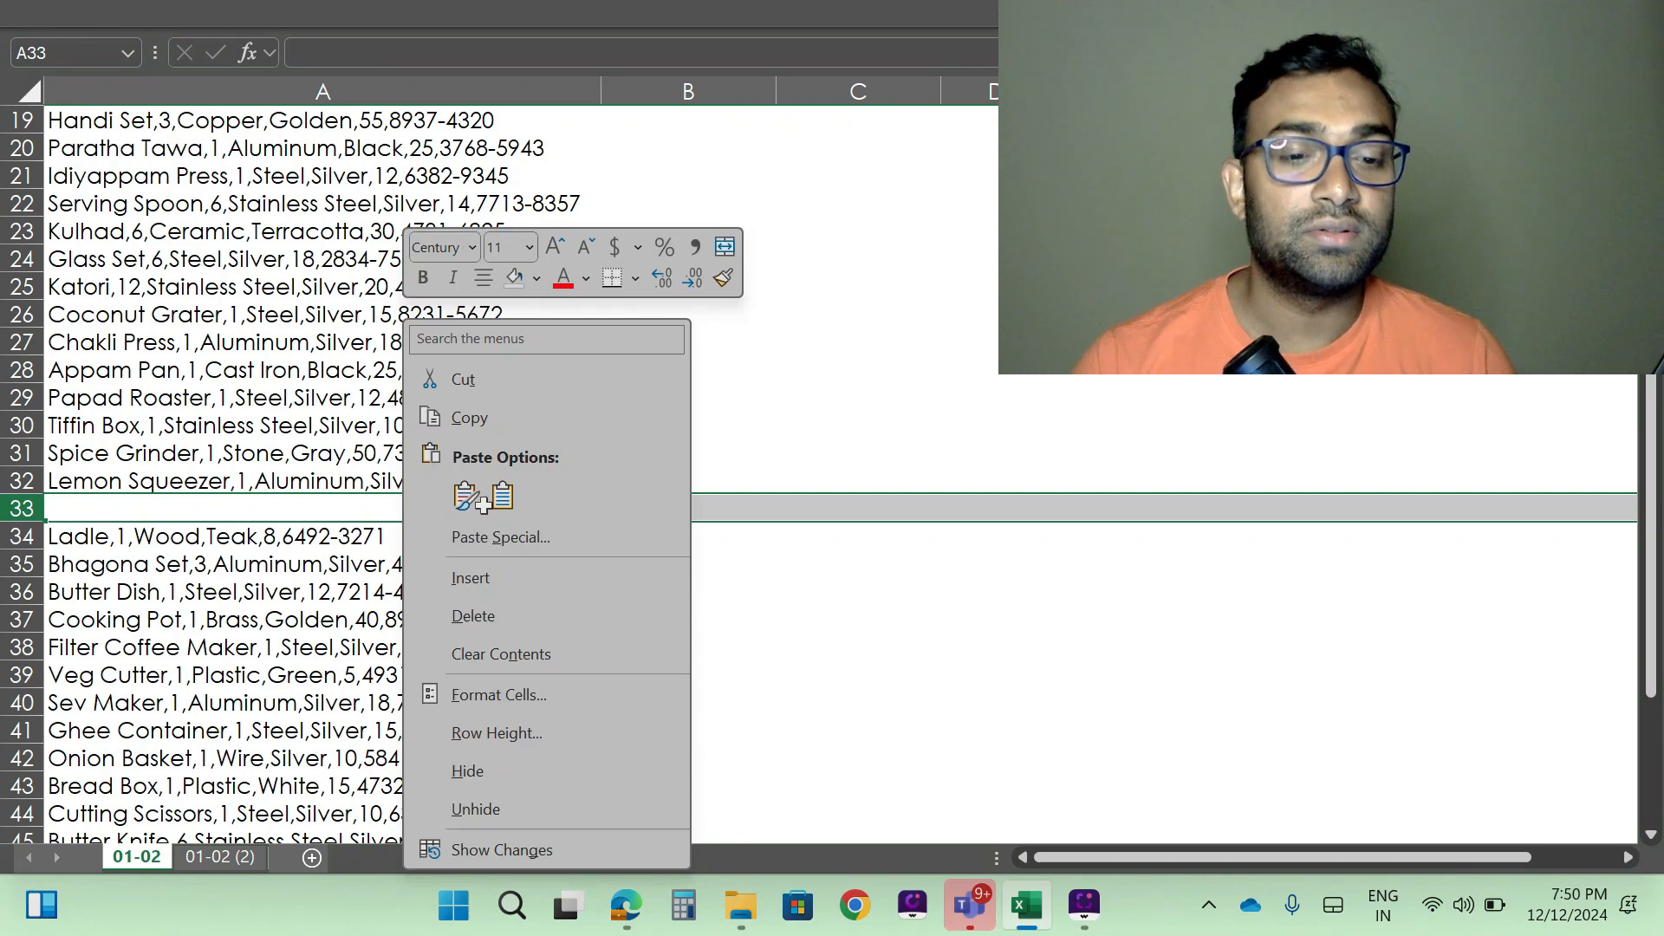
left_click(458, 577)
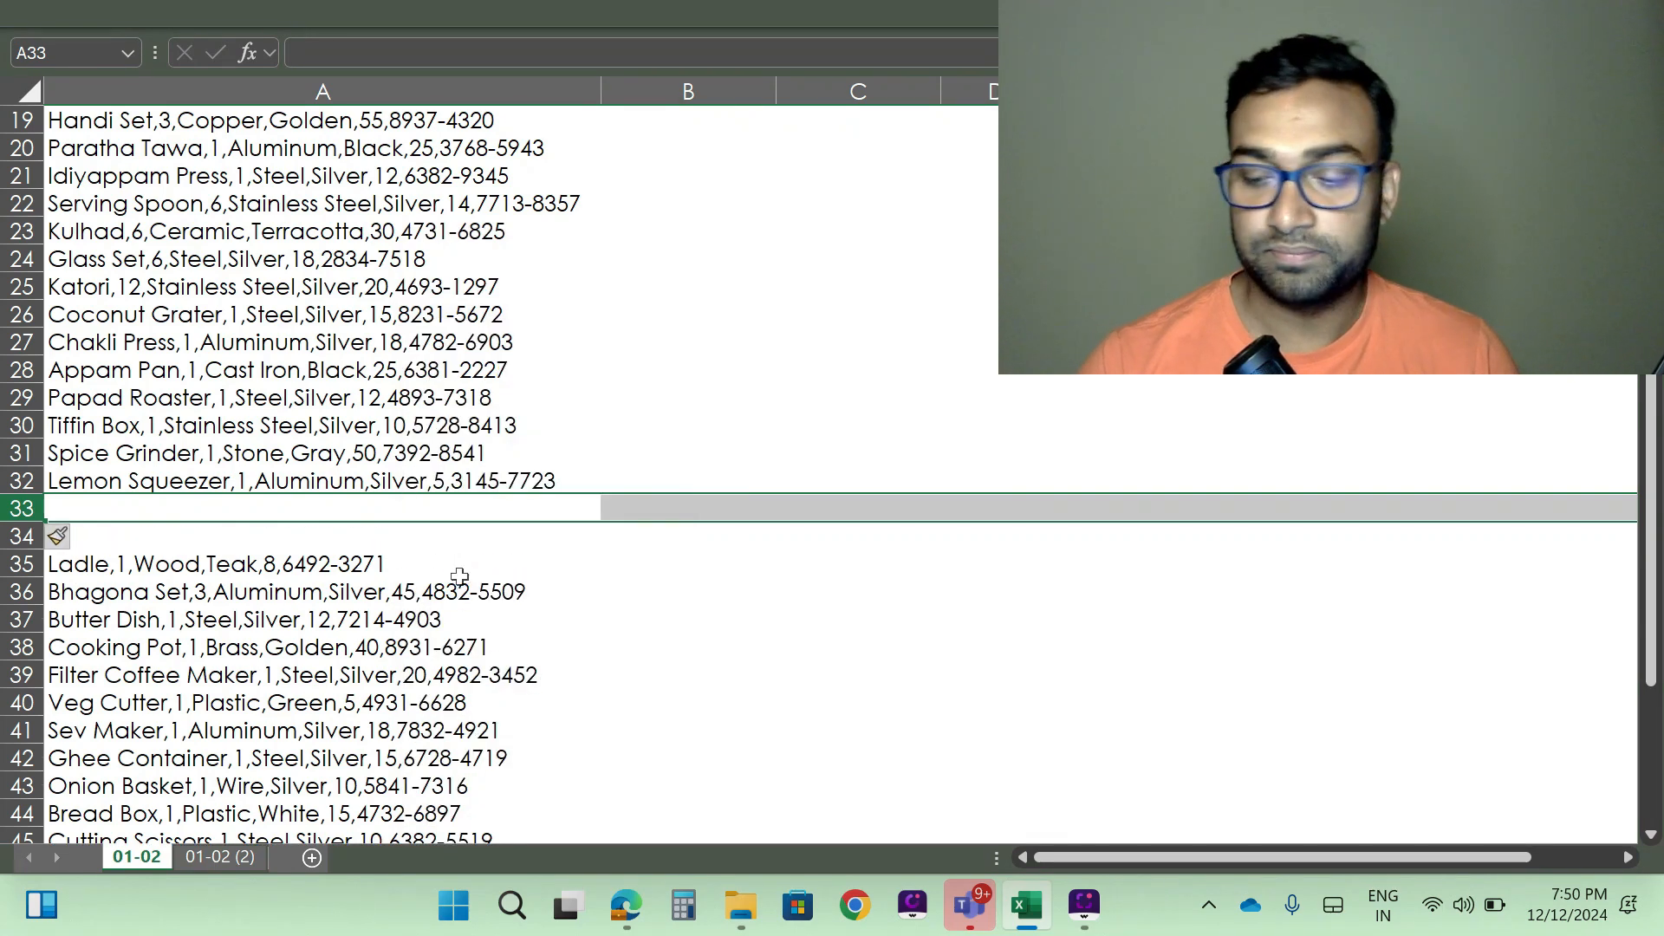
- Delete the two blank rows 33 and 34 between the Lemon Squeezer and Ladle records
key("shift+Down")
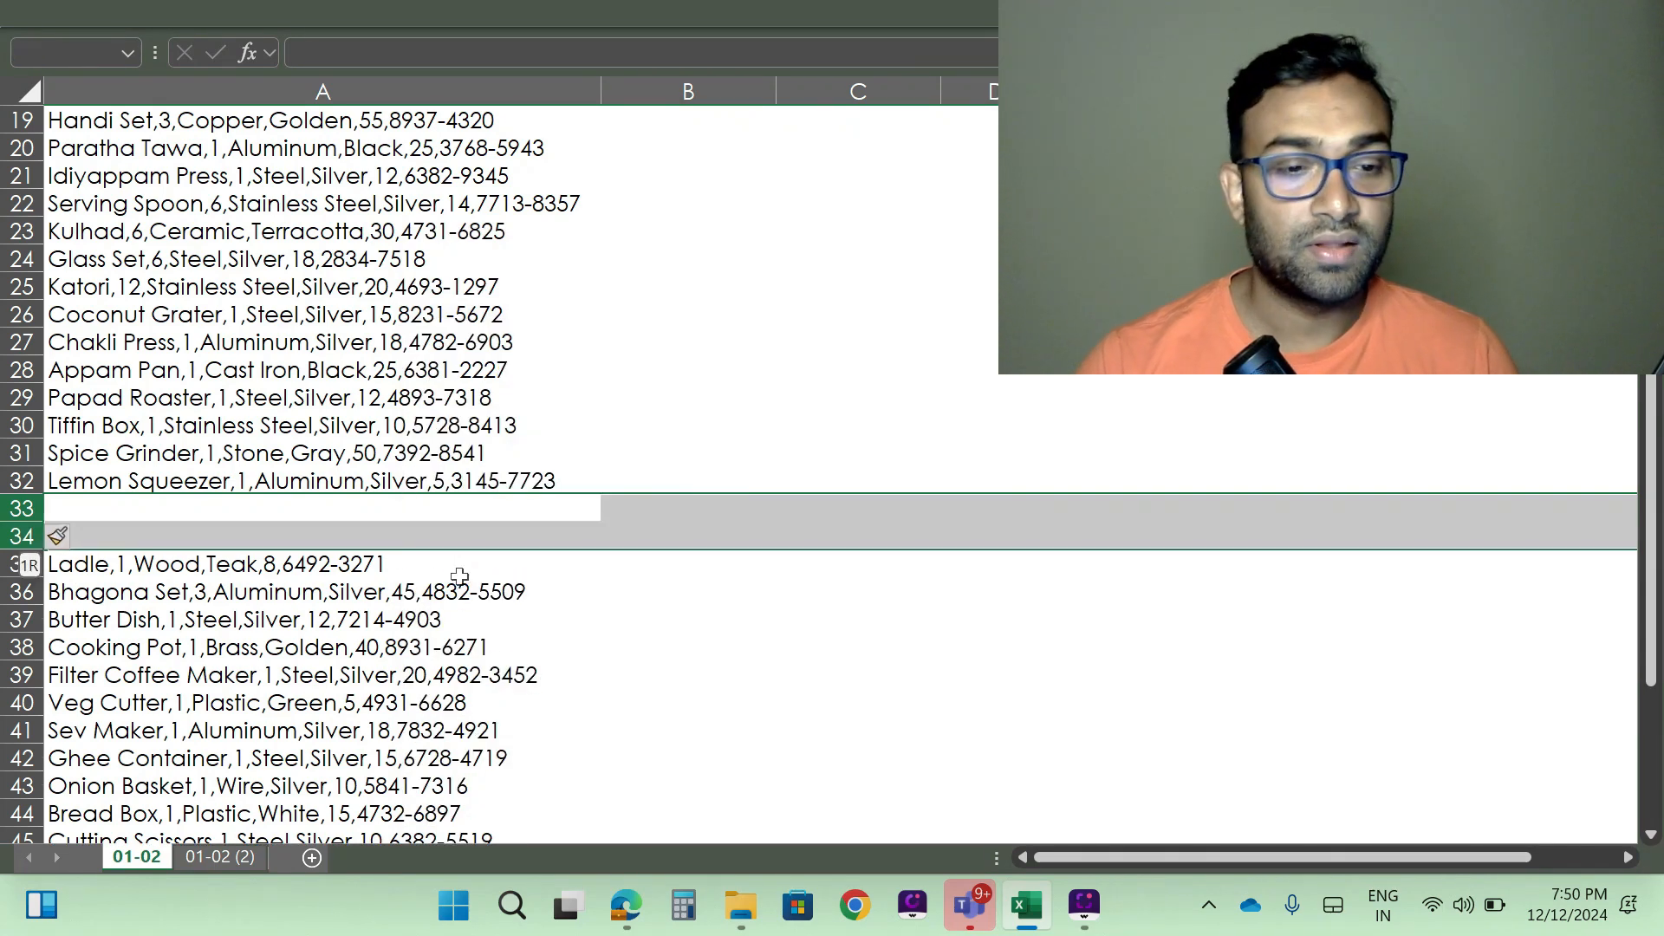
right_click(519, 522)
left_click(595, 610)
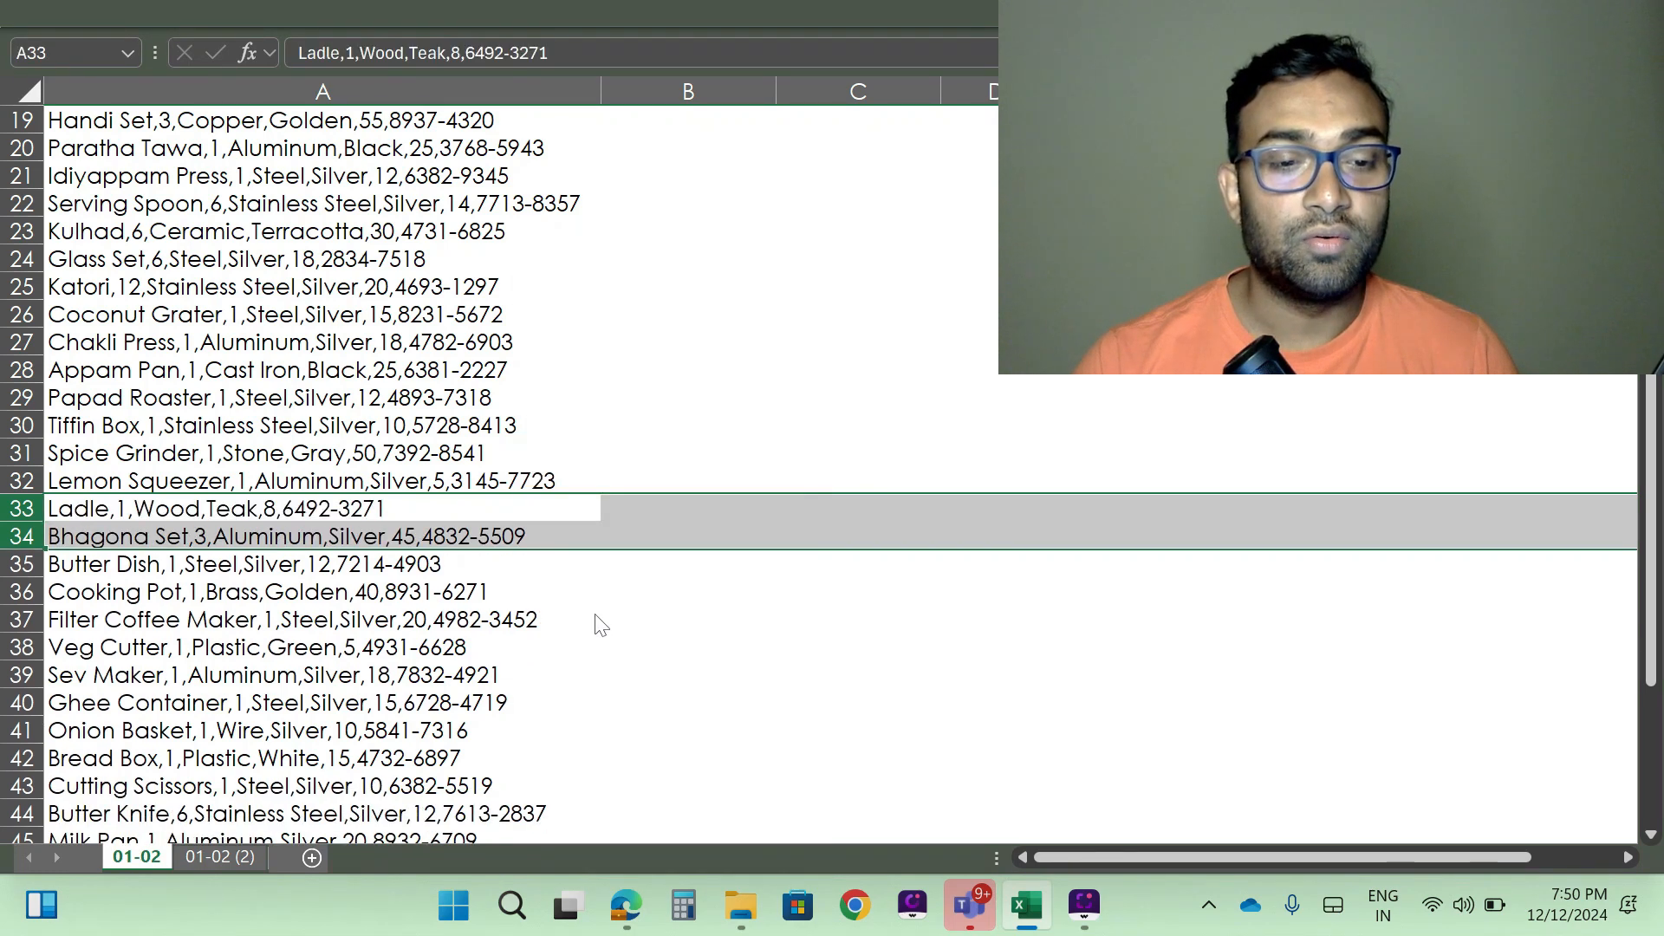
- Start Text to Columns on the item records A3:A52 and accept the Delimited data type
scroll(381, 377, "up", 6)
left_click(262, 211)
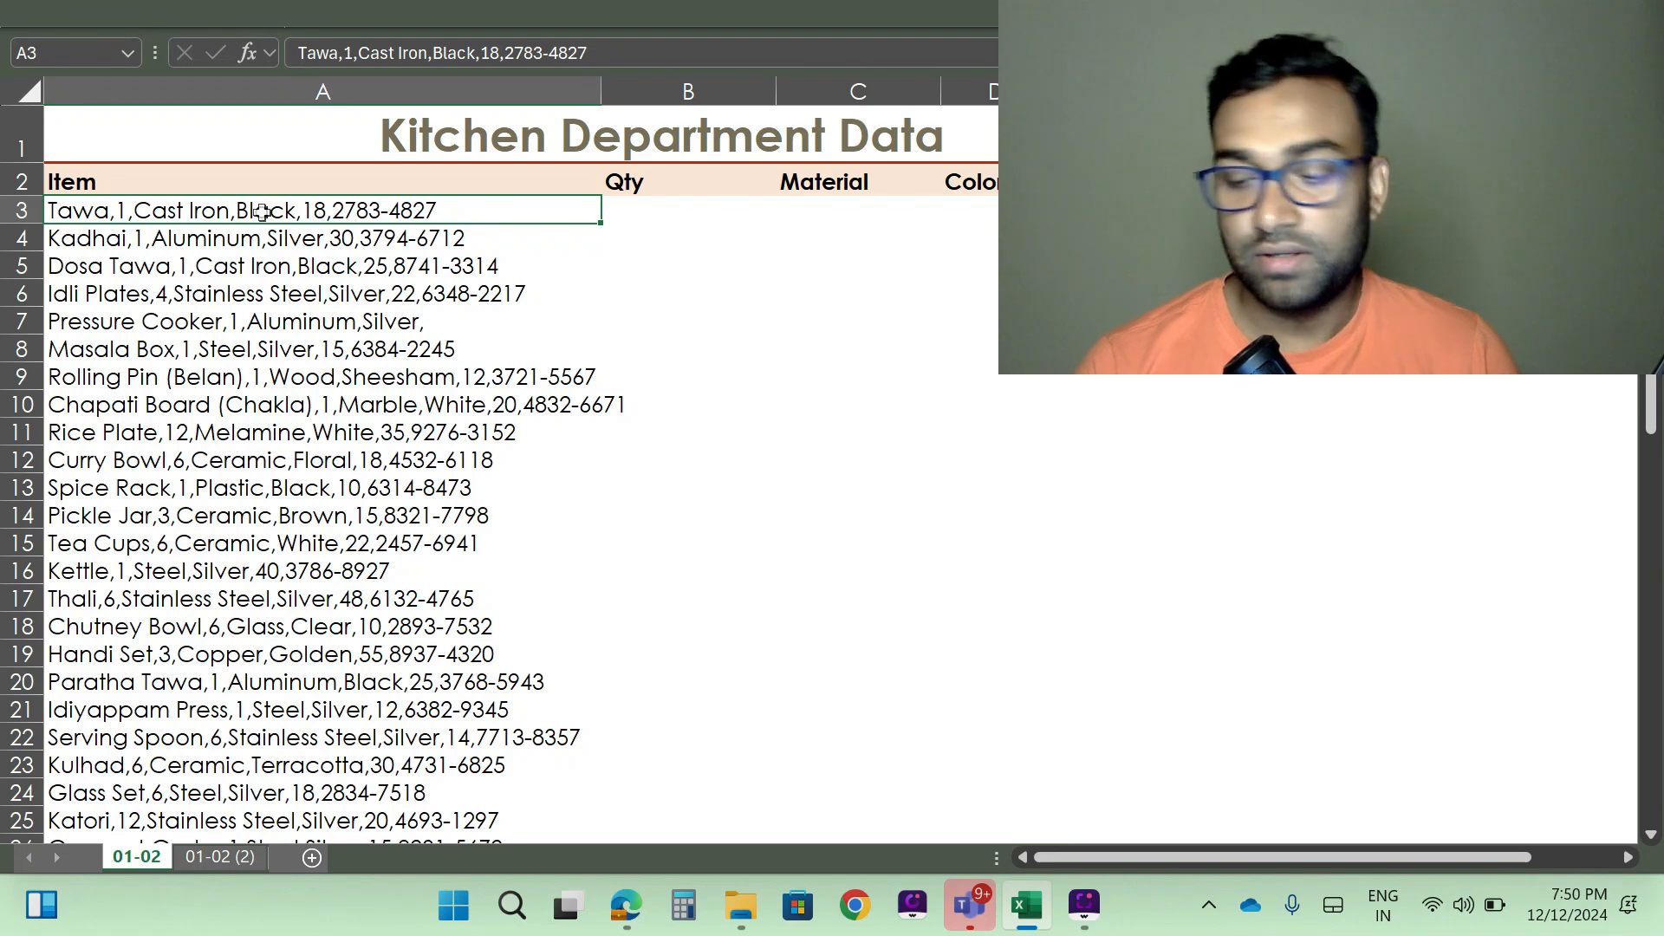
key("ctrl+shift+Down")
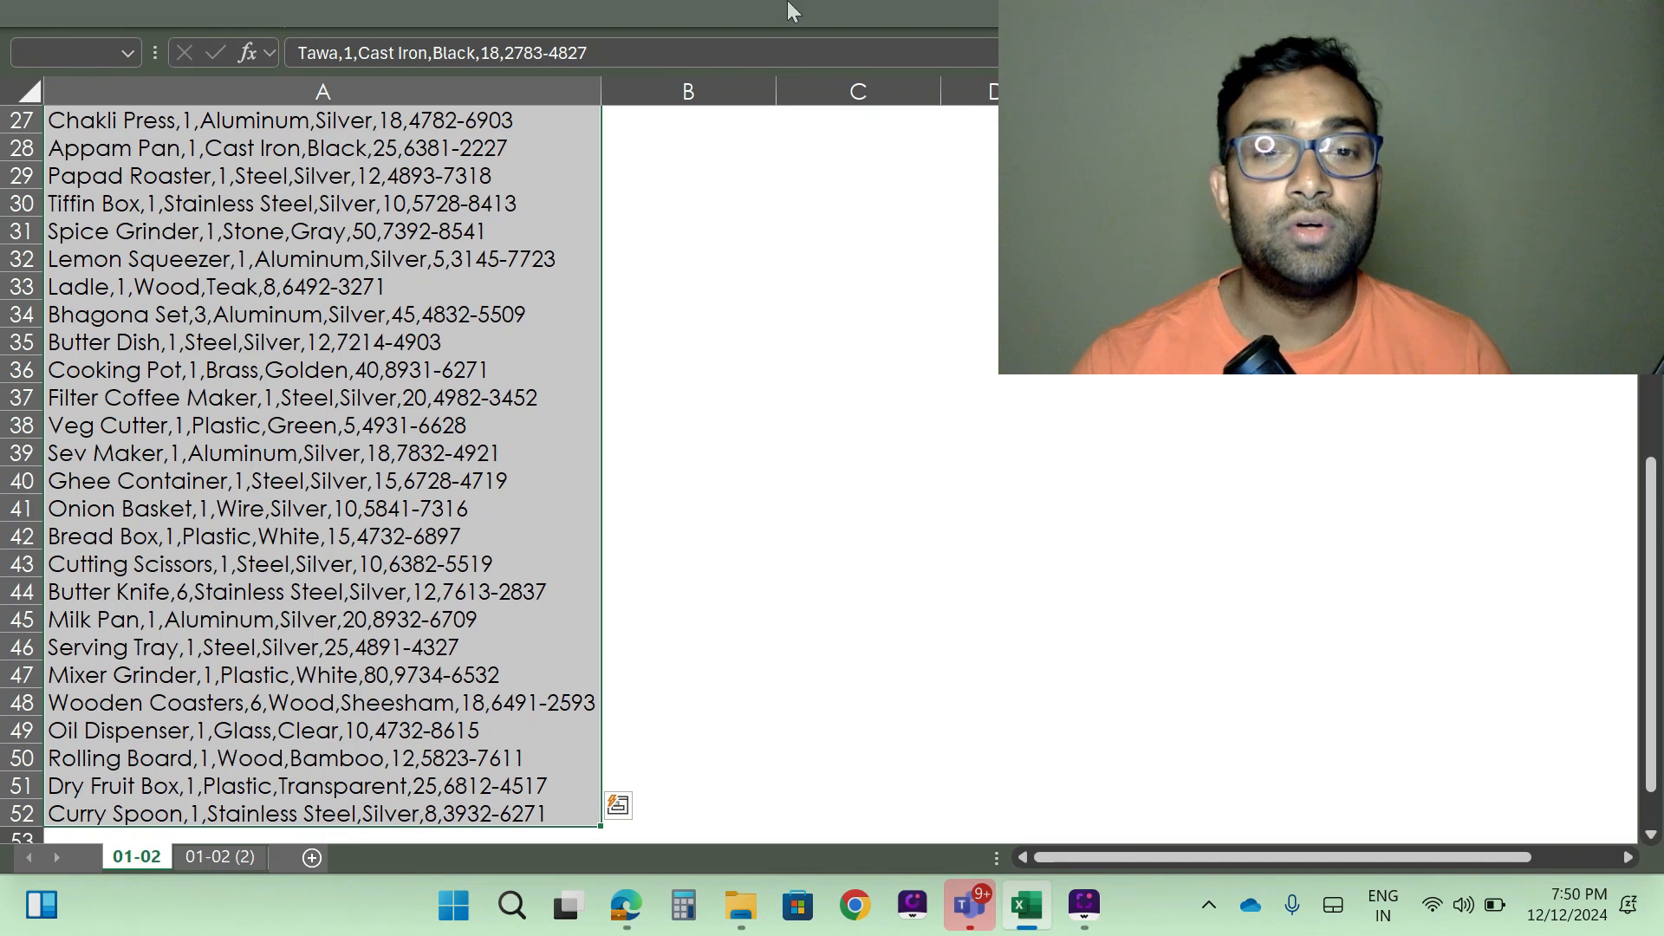
left_click(754, 13)
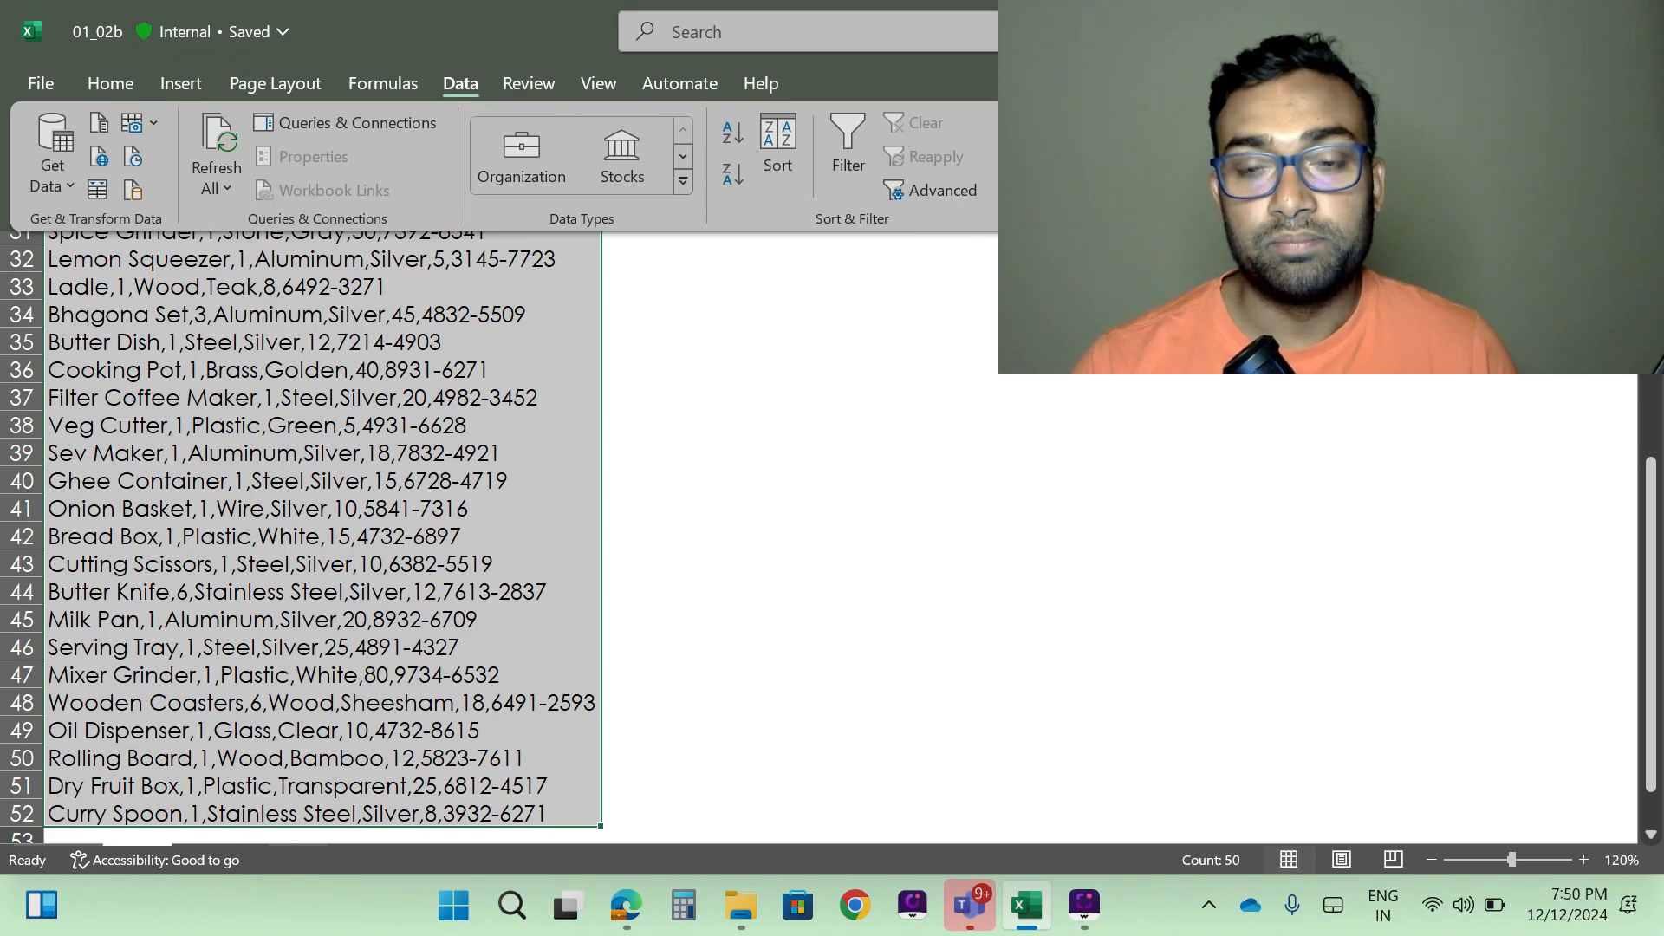
left_click(1037, 154)
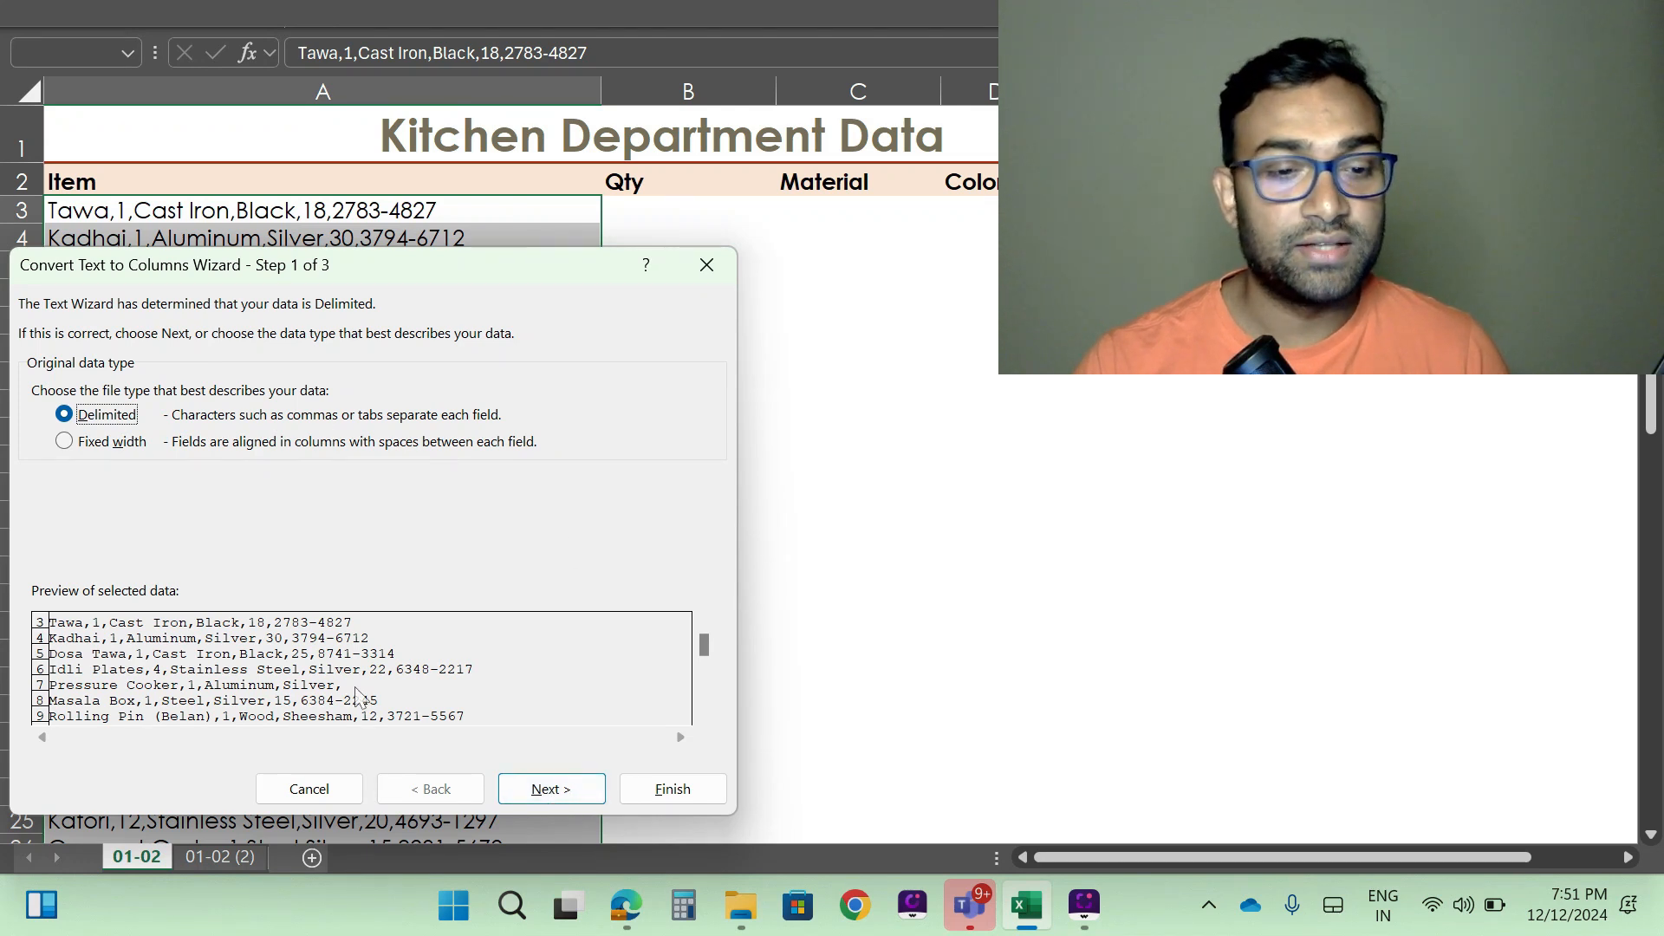
left_click(556, 790)
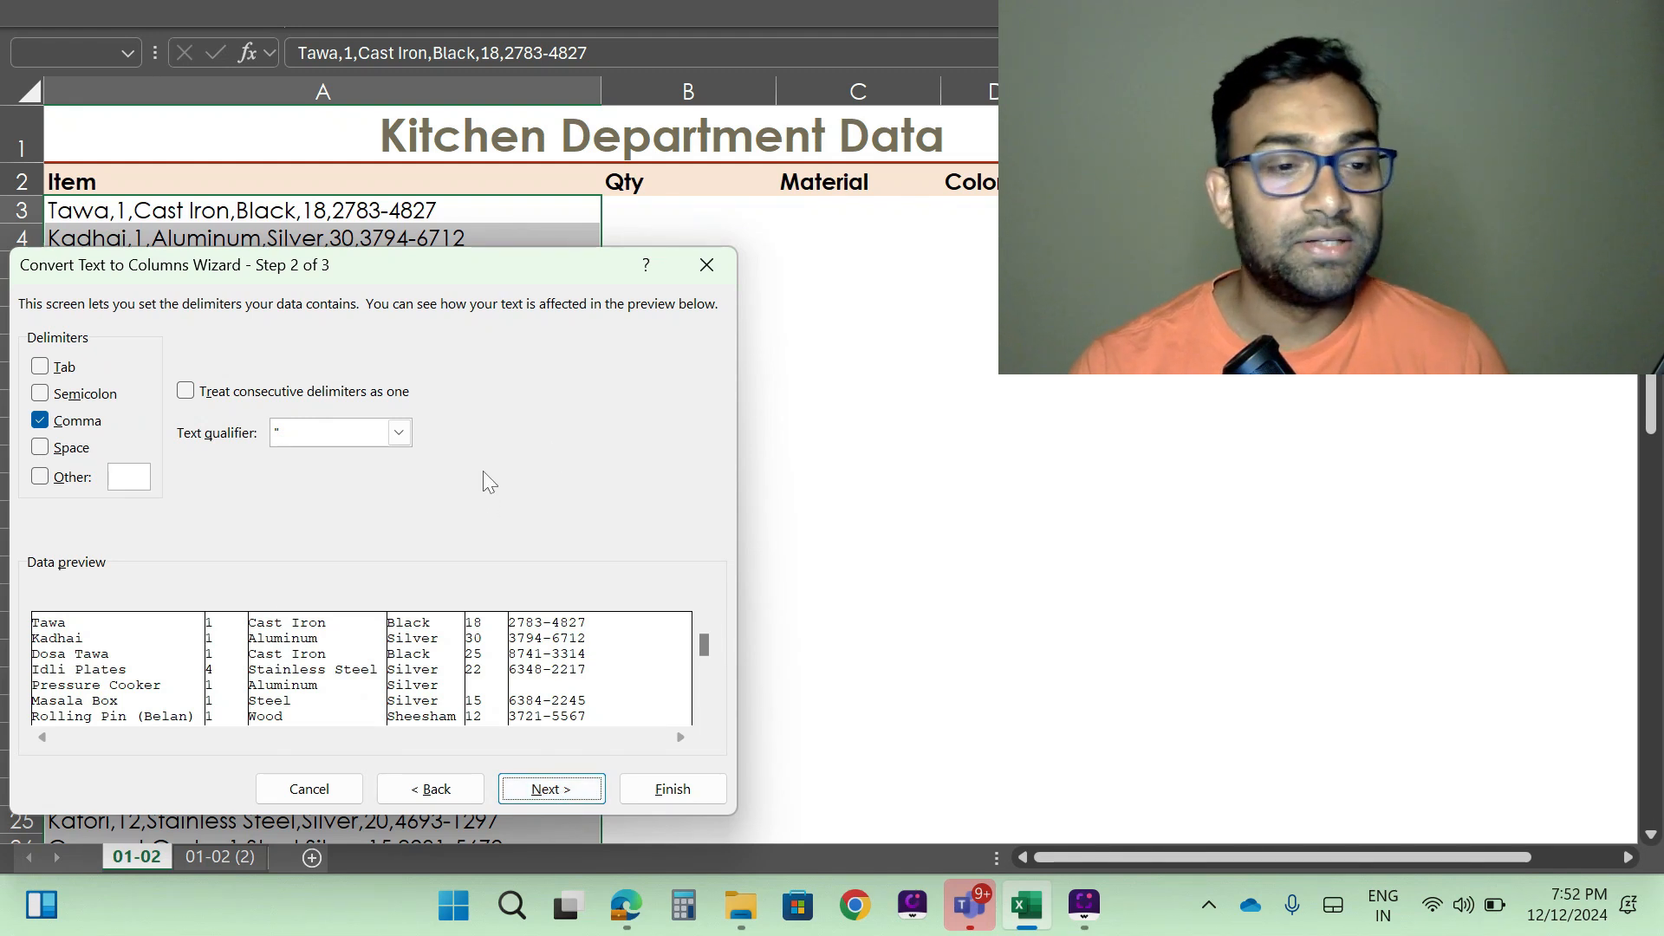
- Set Comma as the only delimiter for the text conversion, with Tab cleared
left_click(74, 366)
left_click(74, 420)
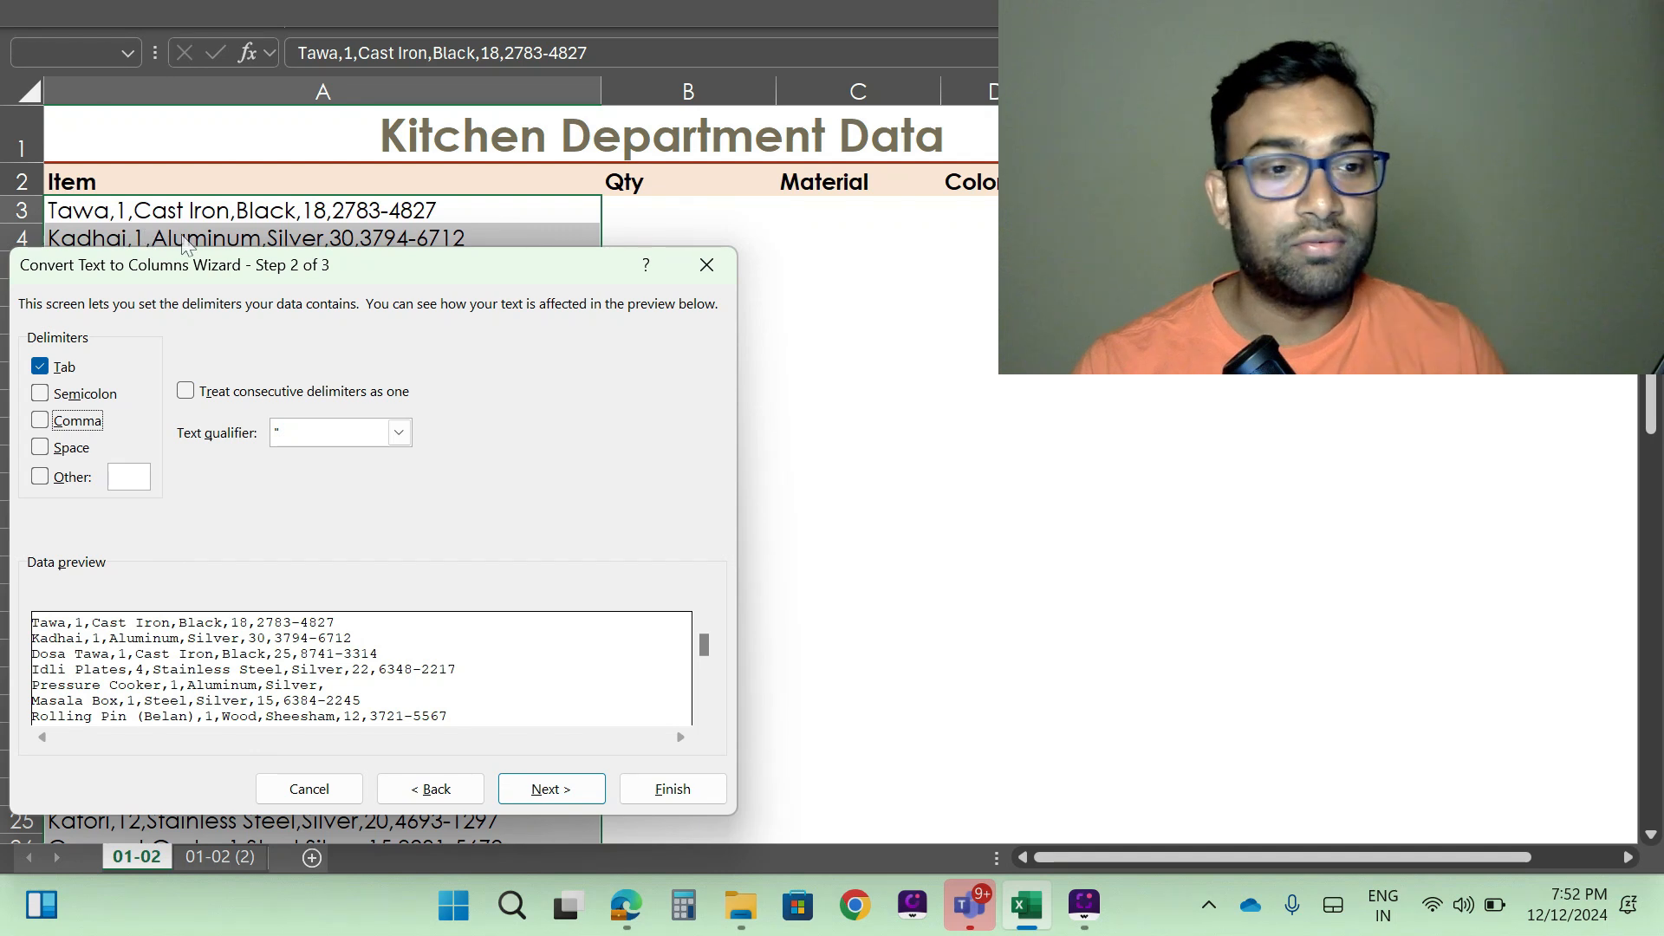
left_click(65, 369)
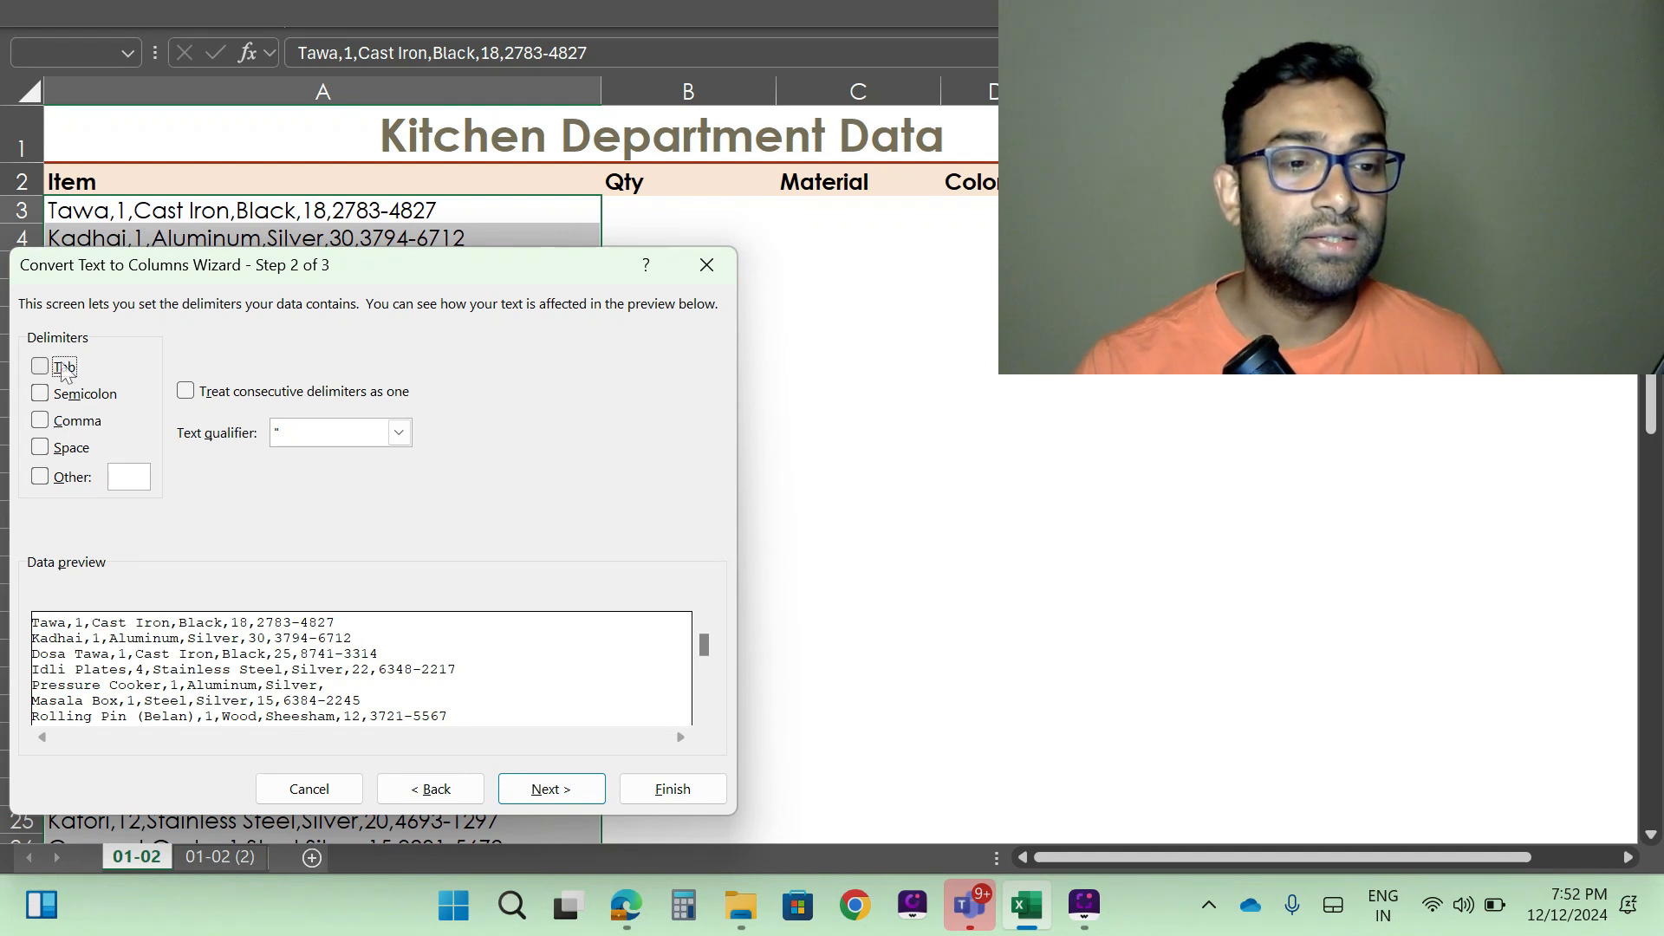
left_click(78, 422)
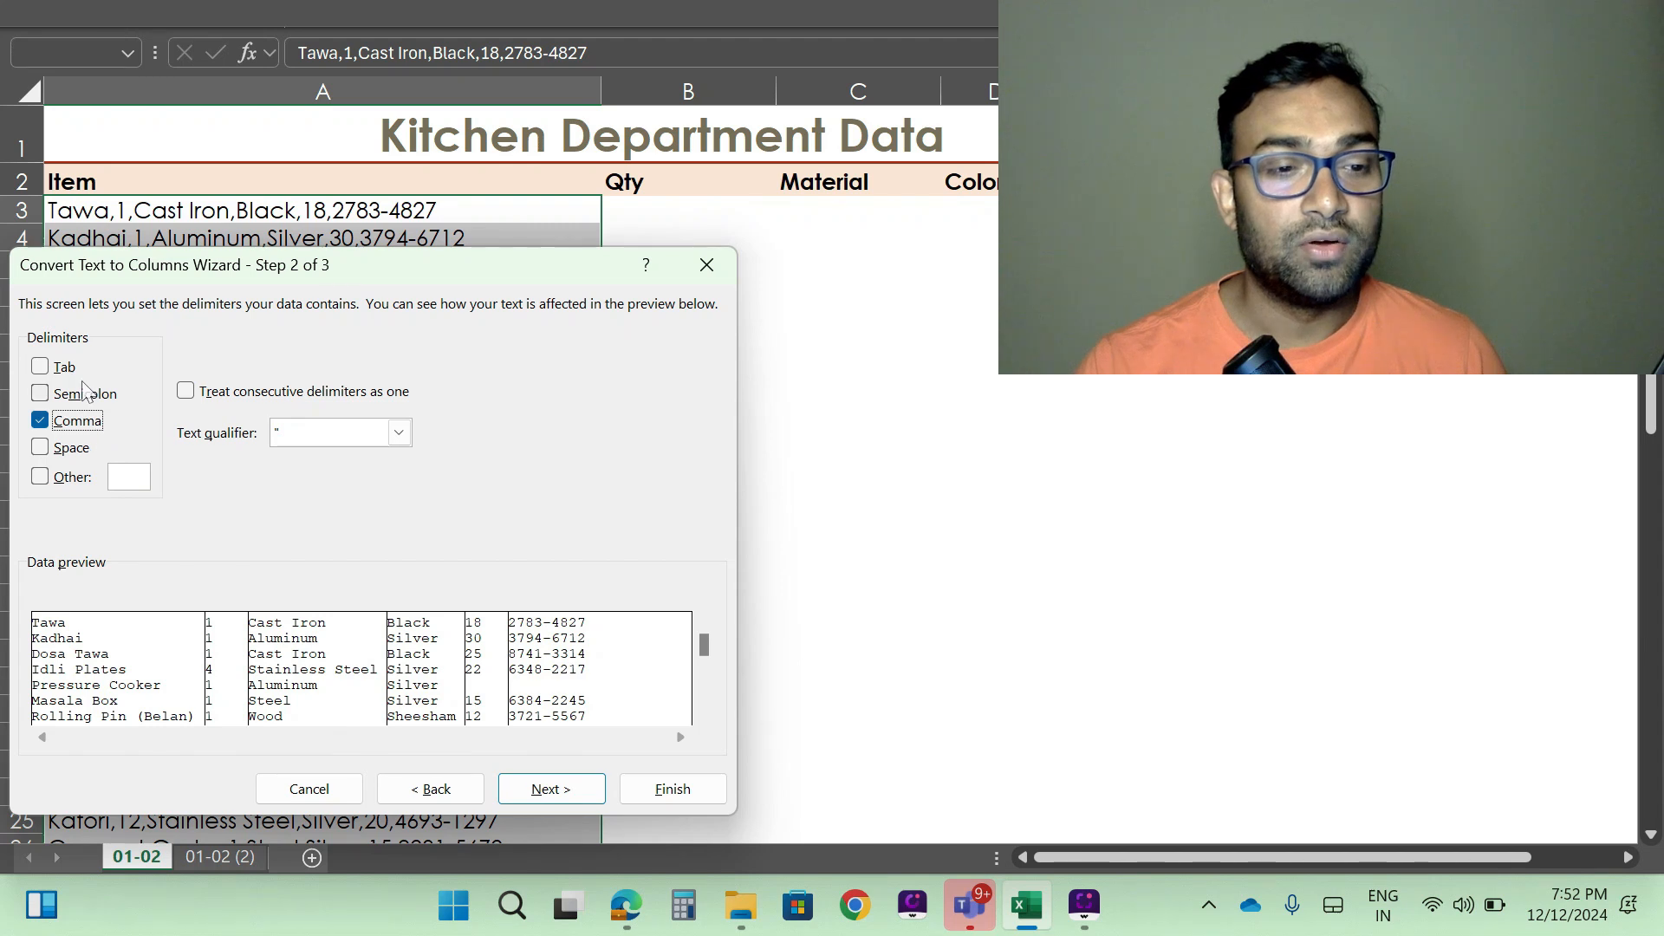
- Preview the data with Tab instead of Comma as the delimiter, and restore Comma as the only one
left_click(74, 422)
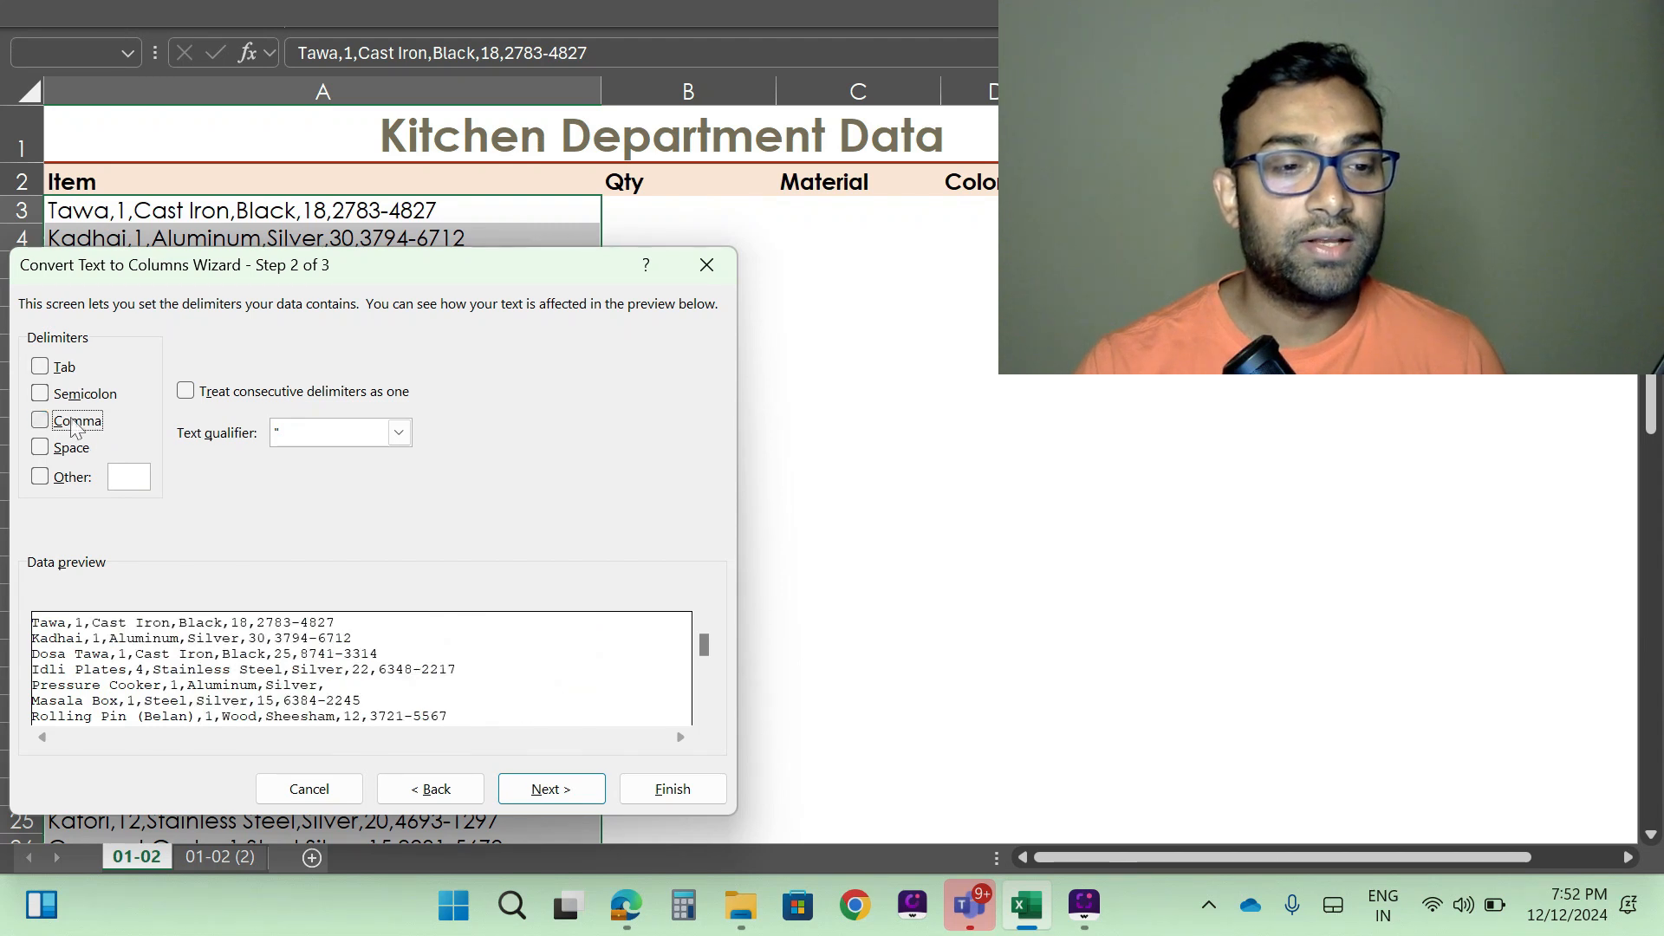
left_click(67, 373)
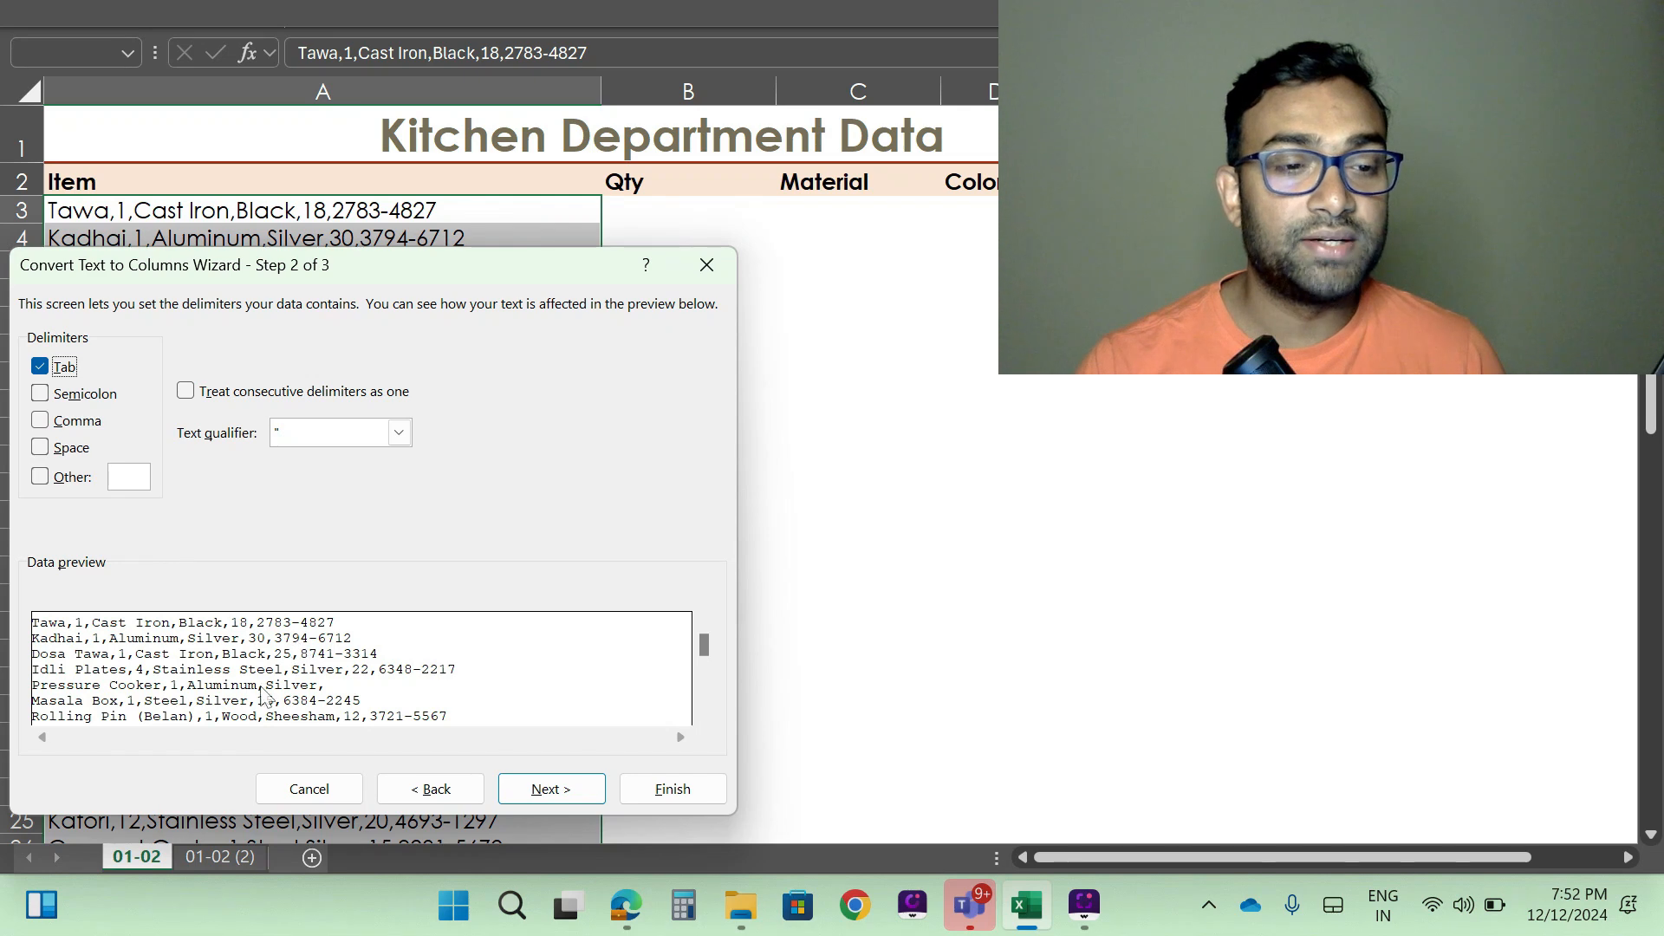
left_click(68, 371)
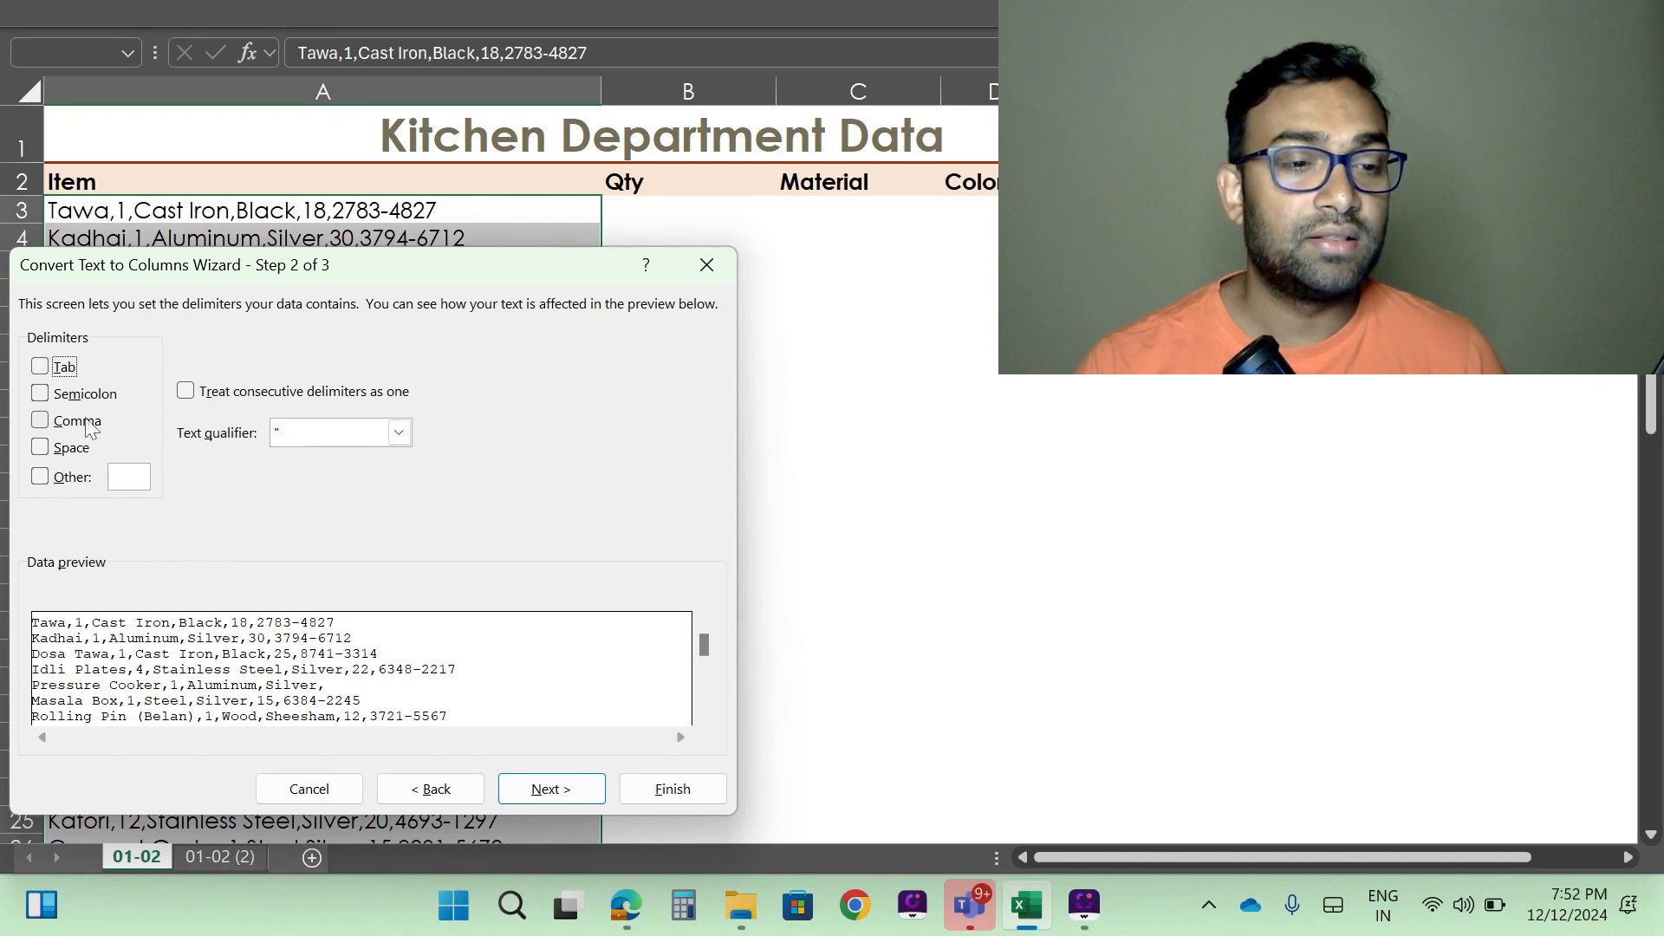
left_click(84, 422)
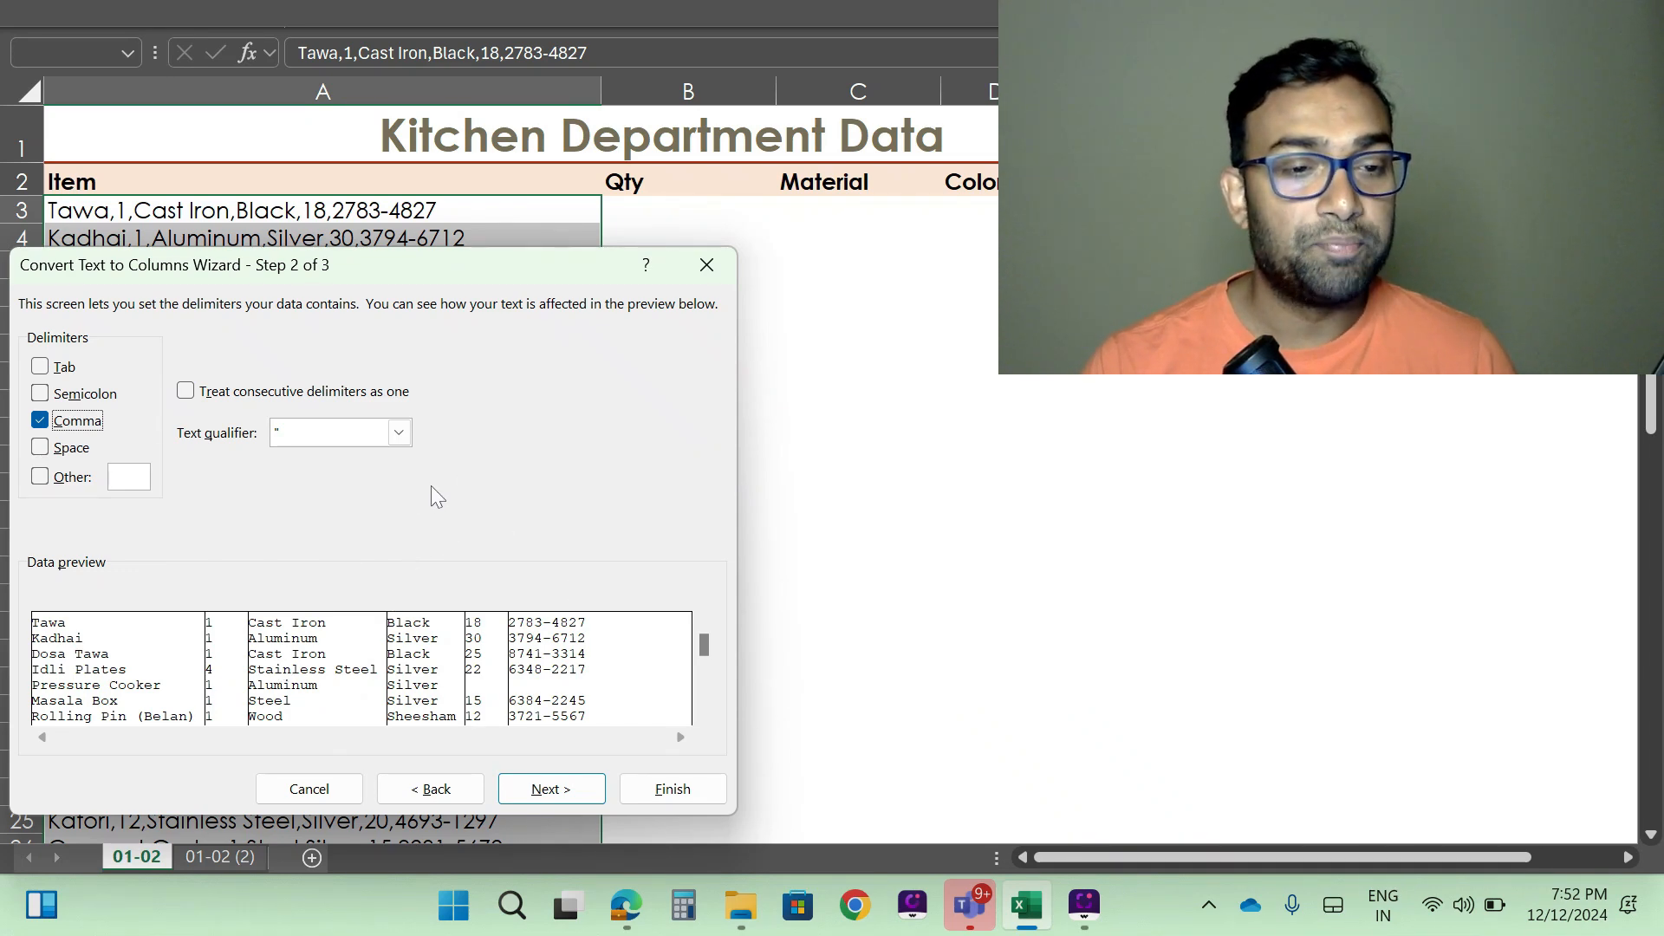
- Try the Date format for the first column, restore General, and complete the comma split with destination $A$3
left_click(546, 790)
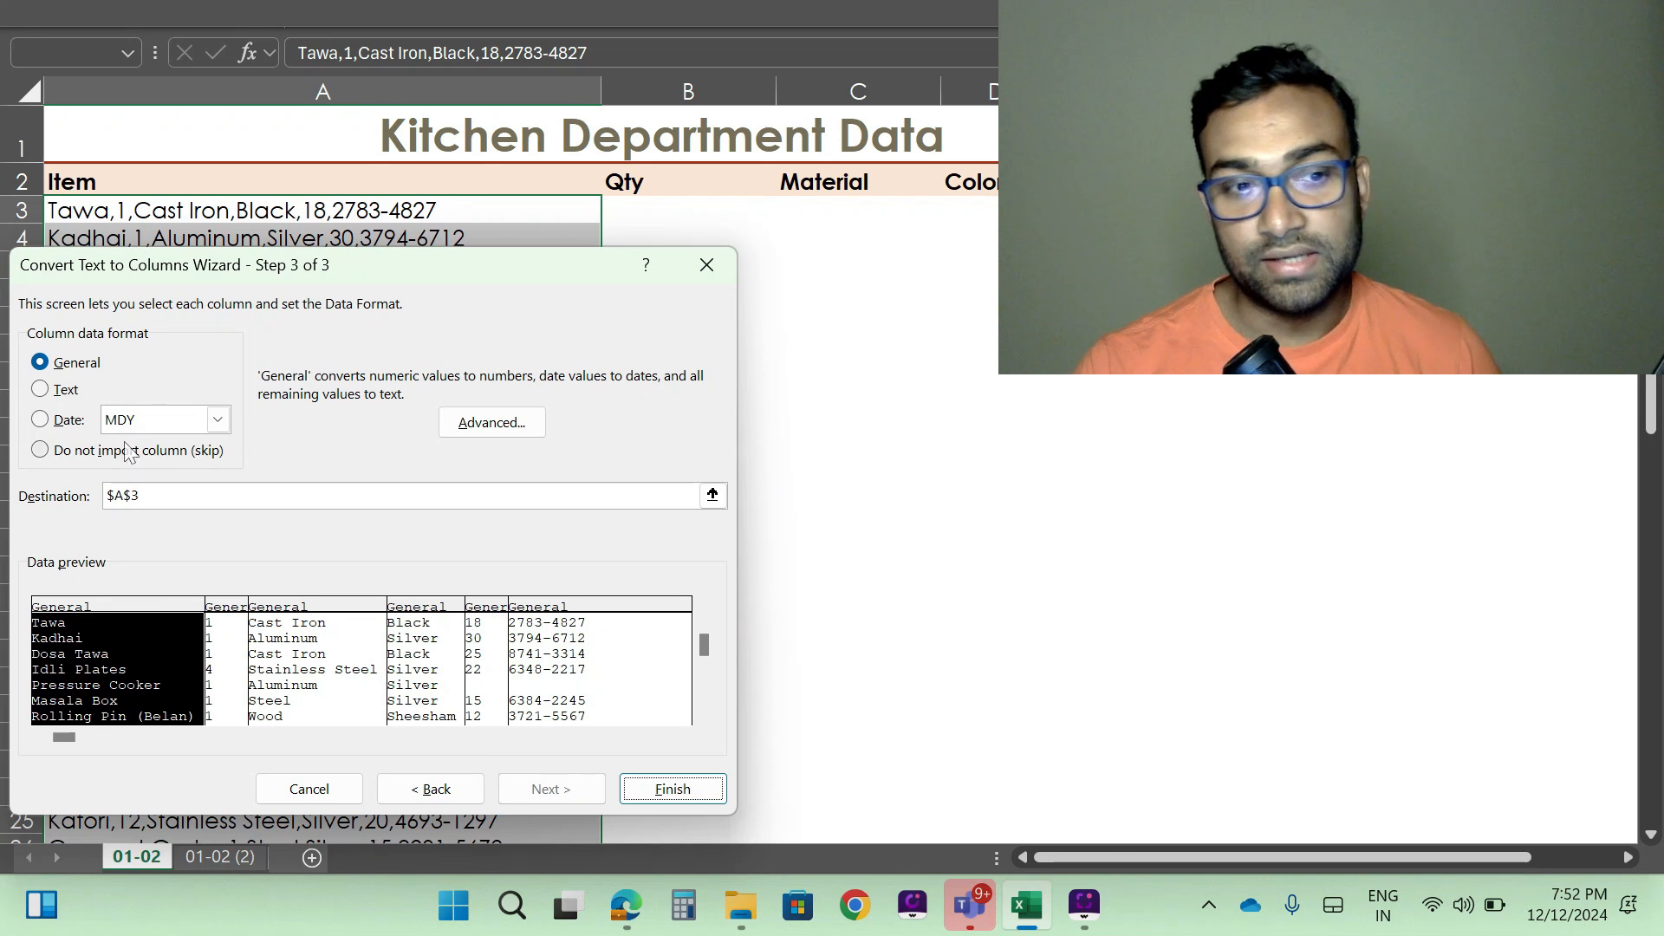
left_click(40, 420)
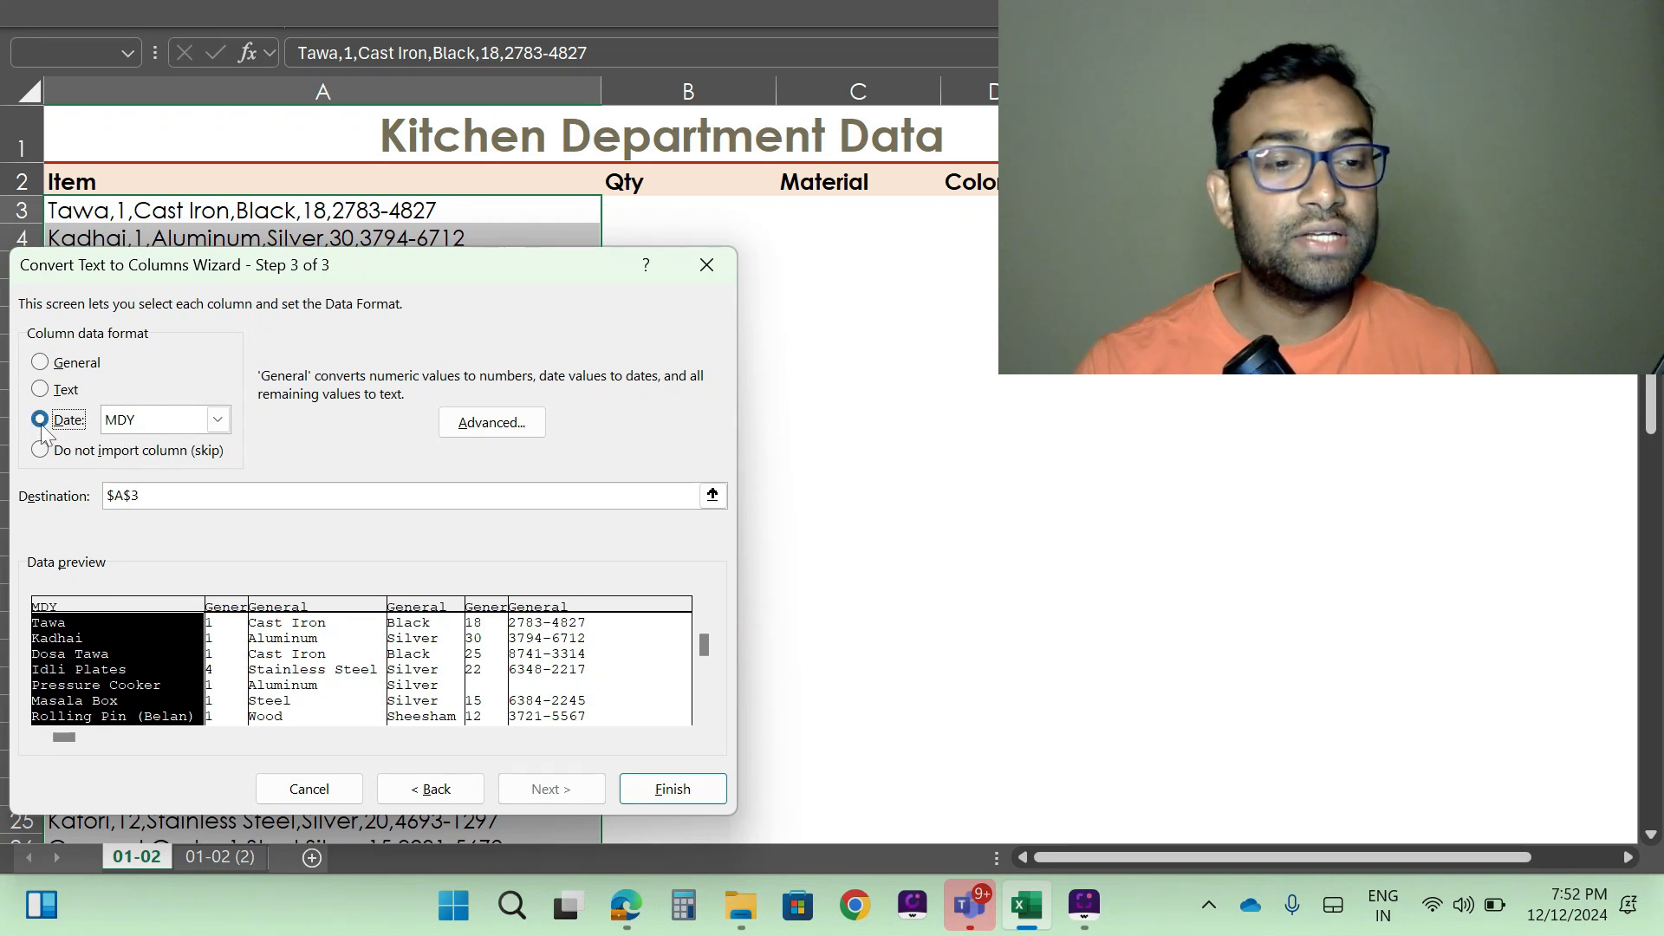
left_click(218, 420)
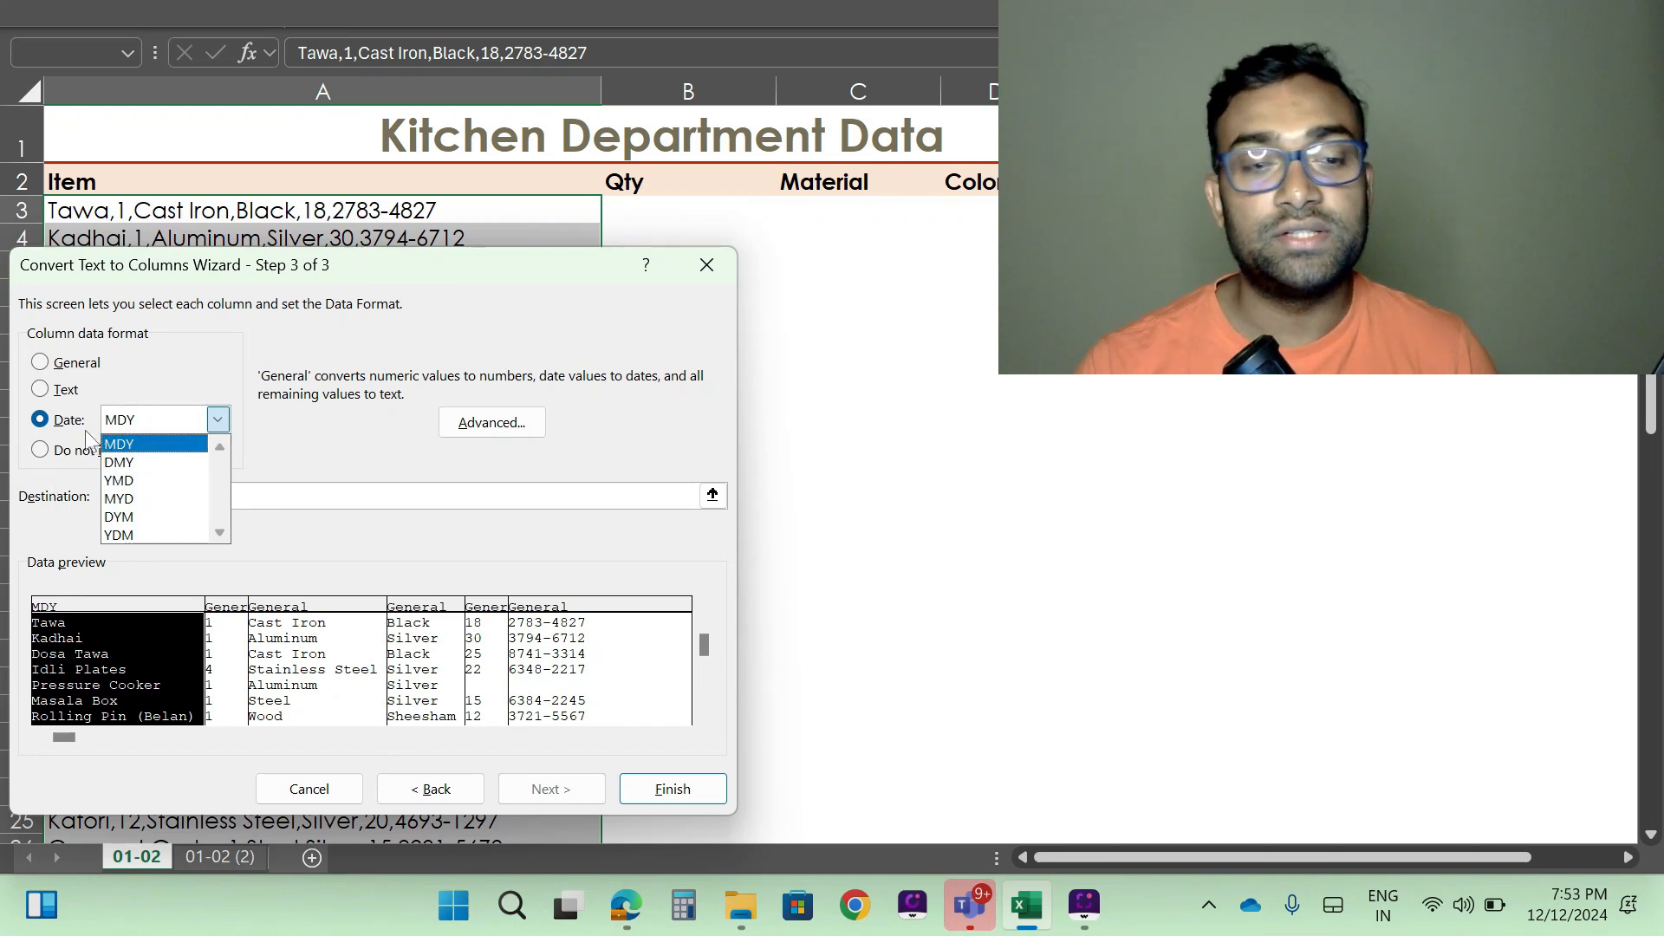
left_click(154, 352)
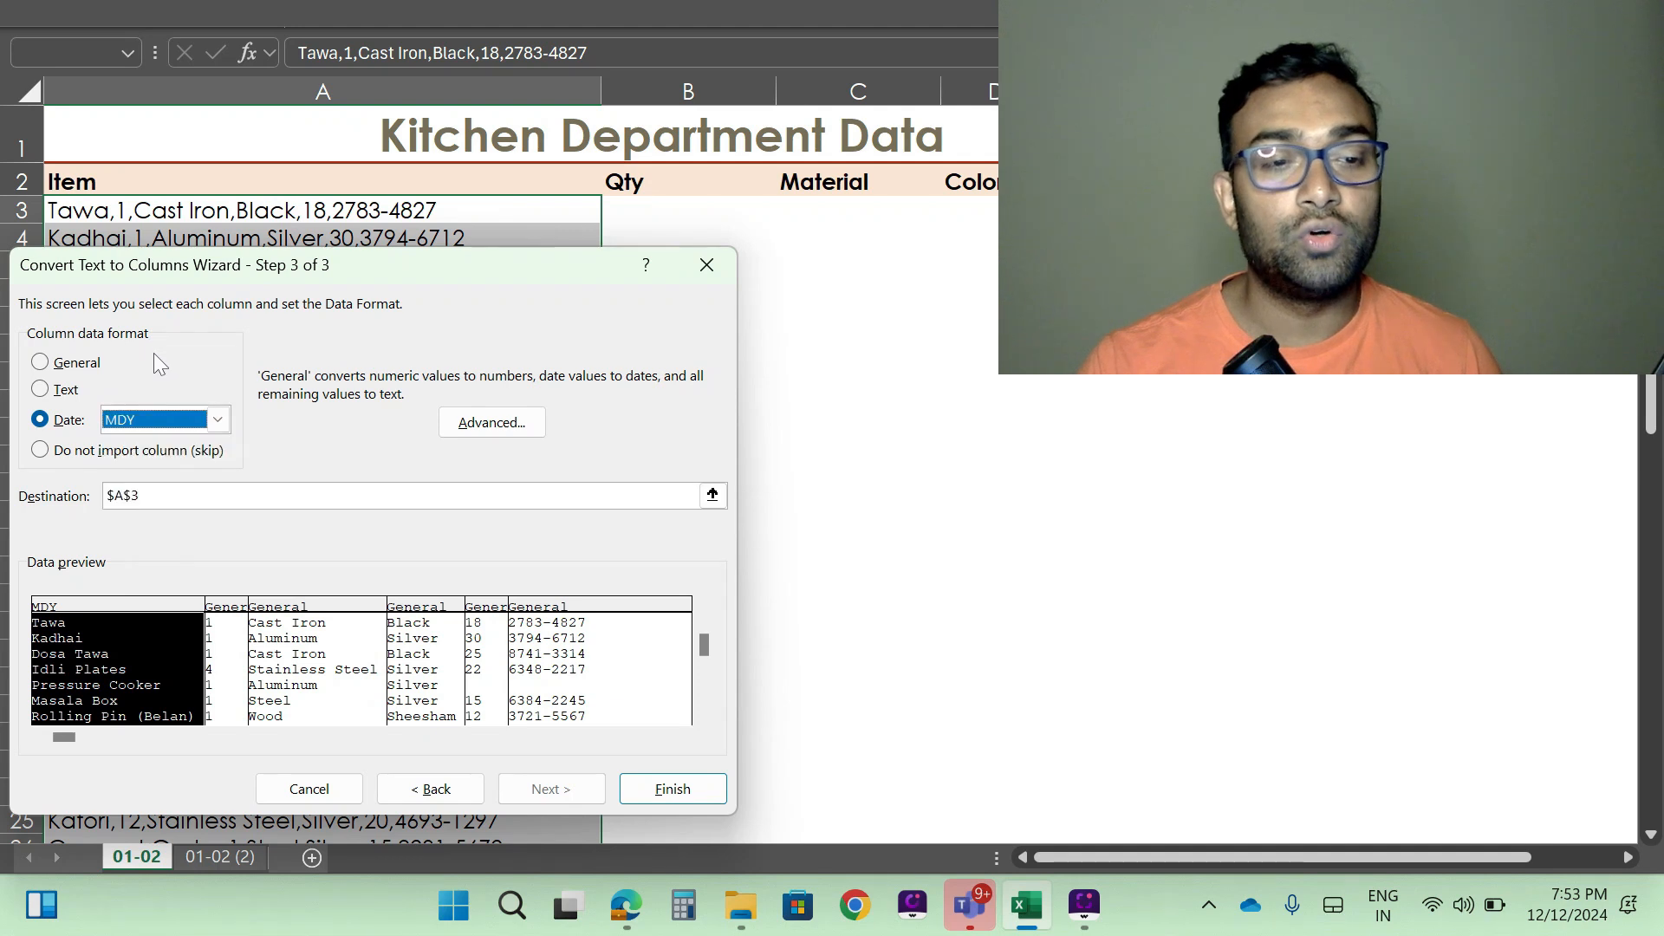
left_click(92, 368)
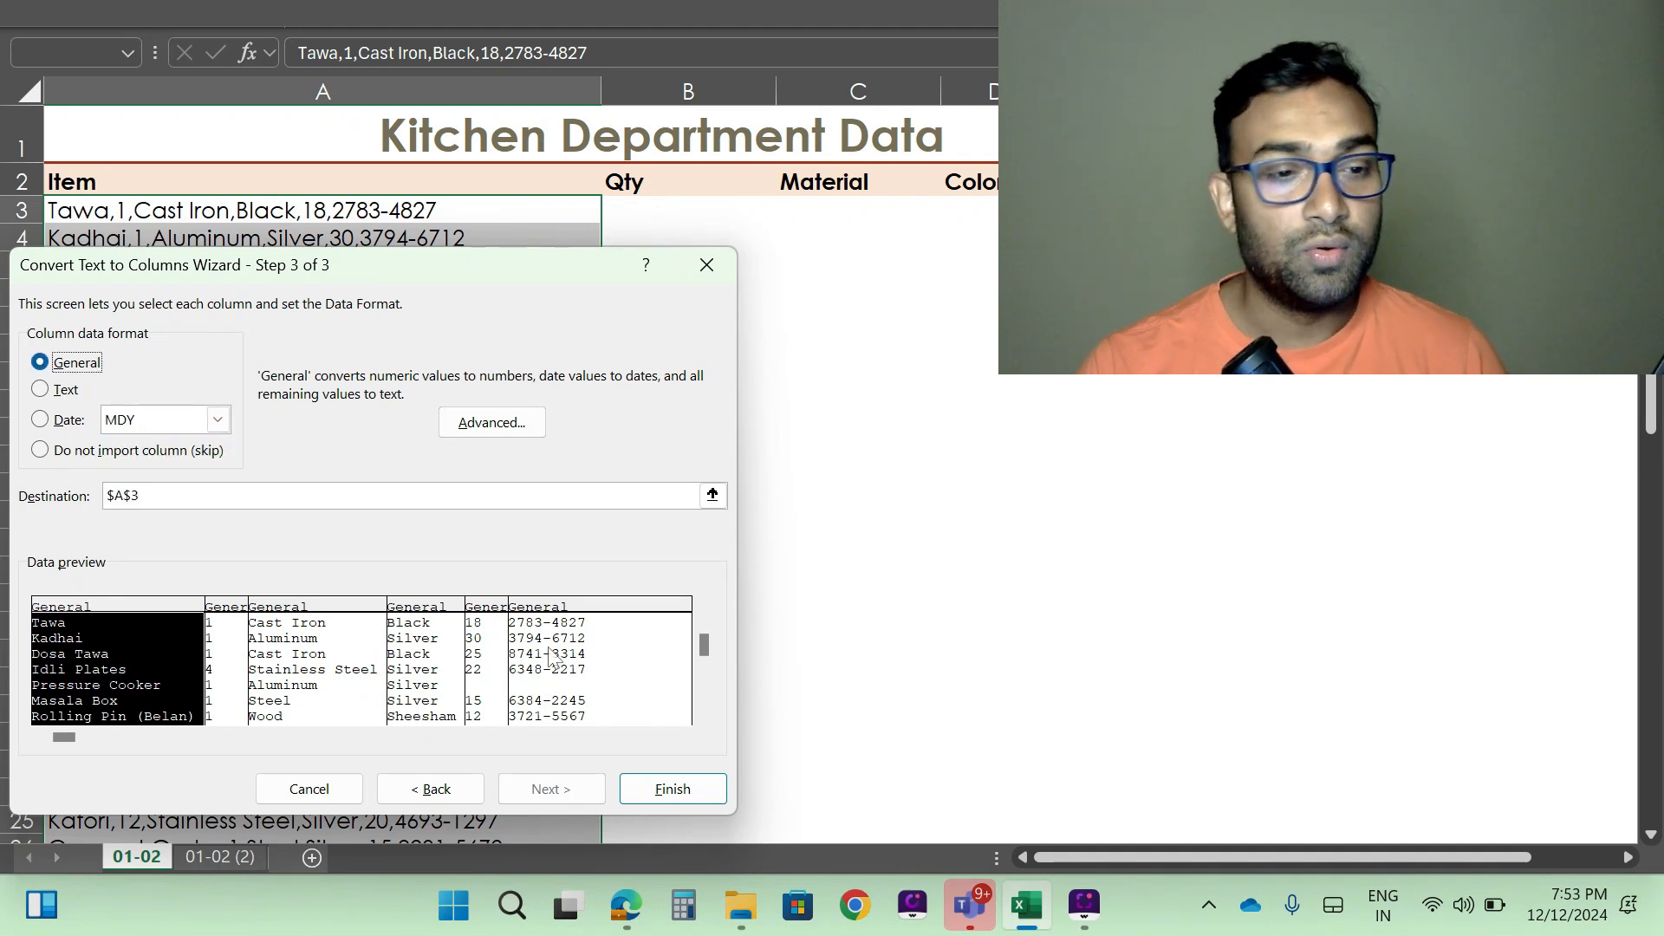
left_click(674, 790)
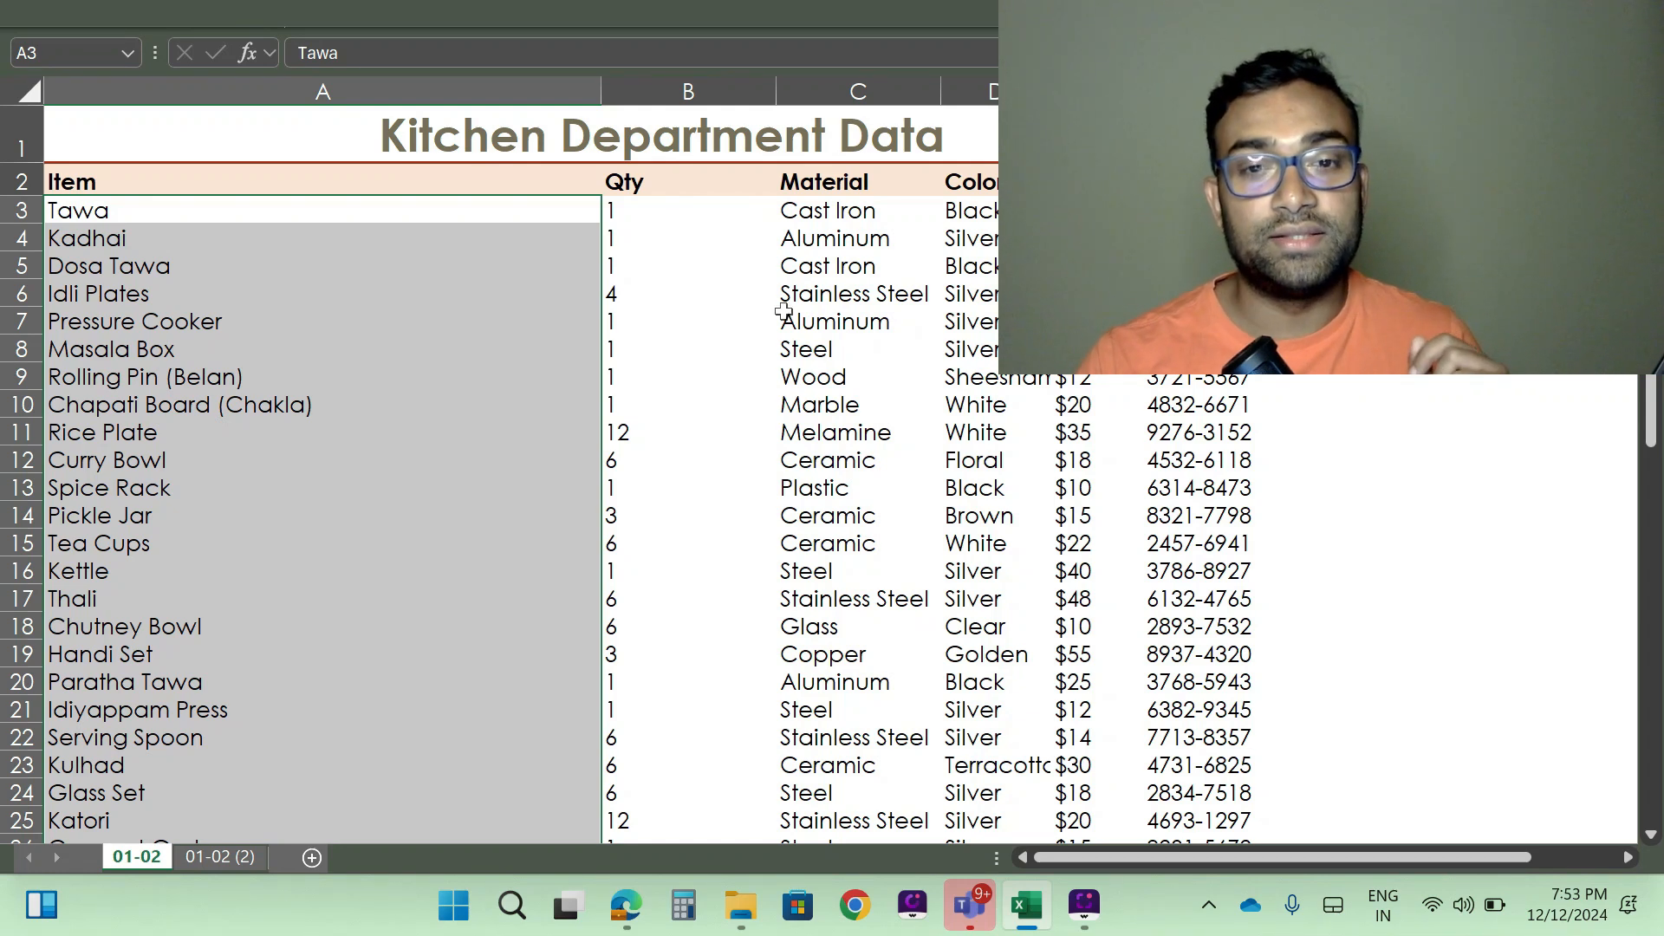
- Undo the Text to Columns split to compare with the original comma-separated records, and redo it
key("ctrl+z")
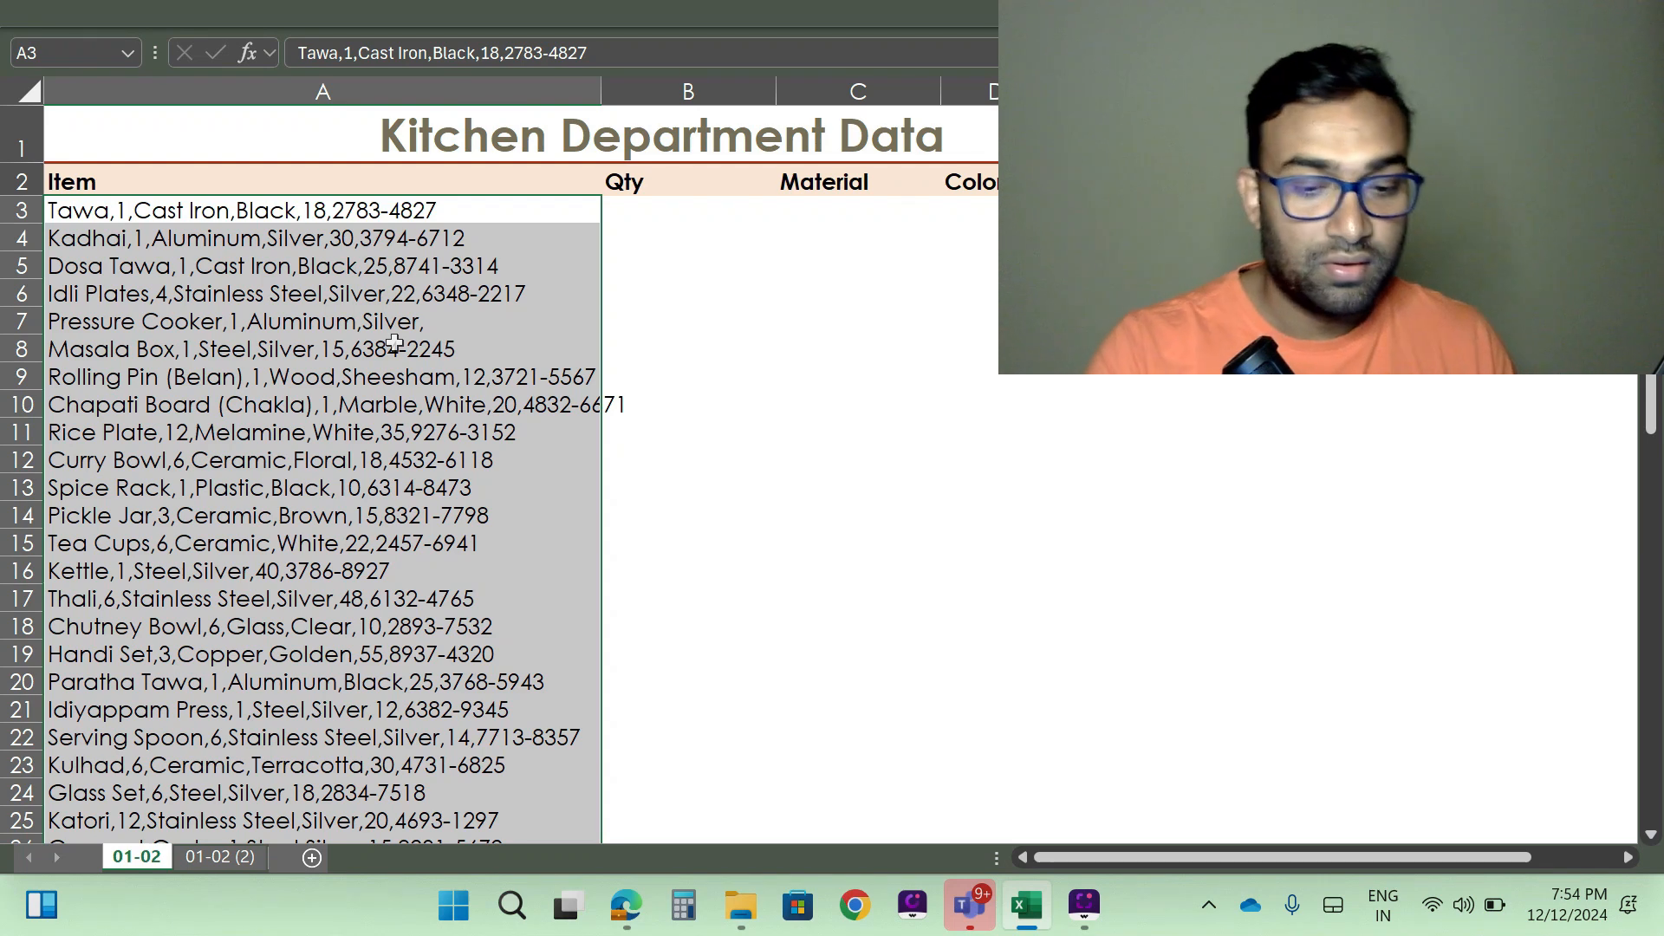
key("ctrl+y")
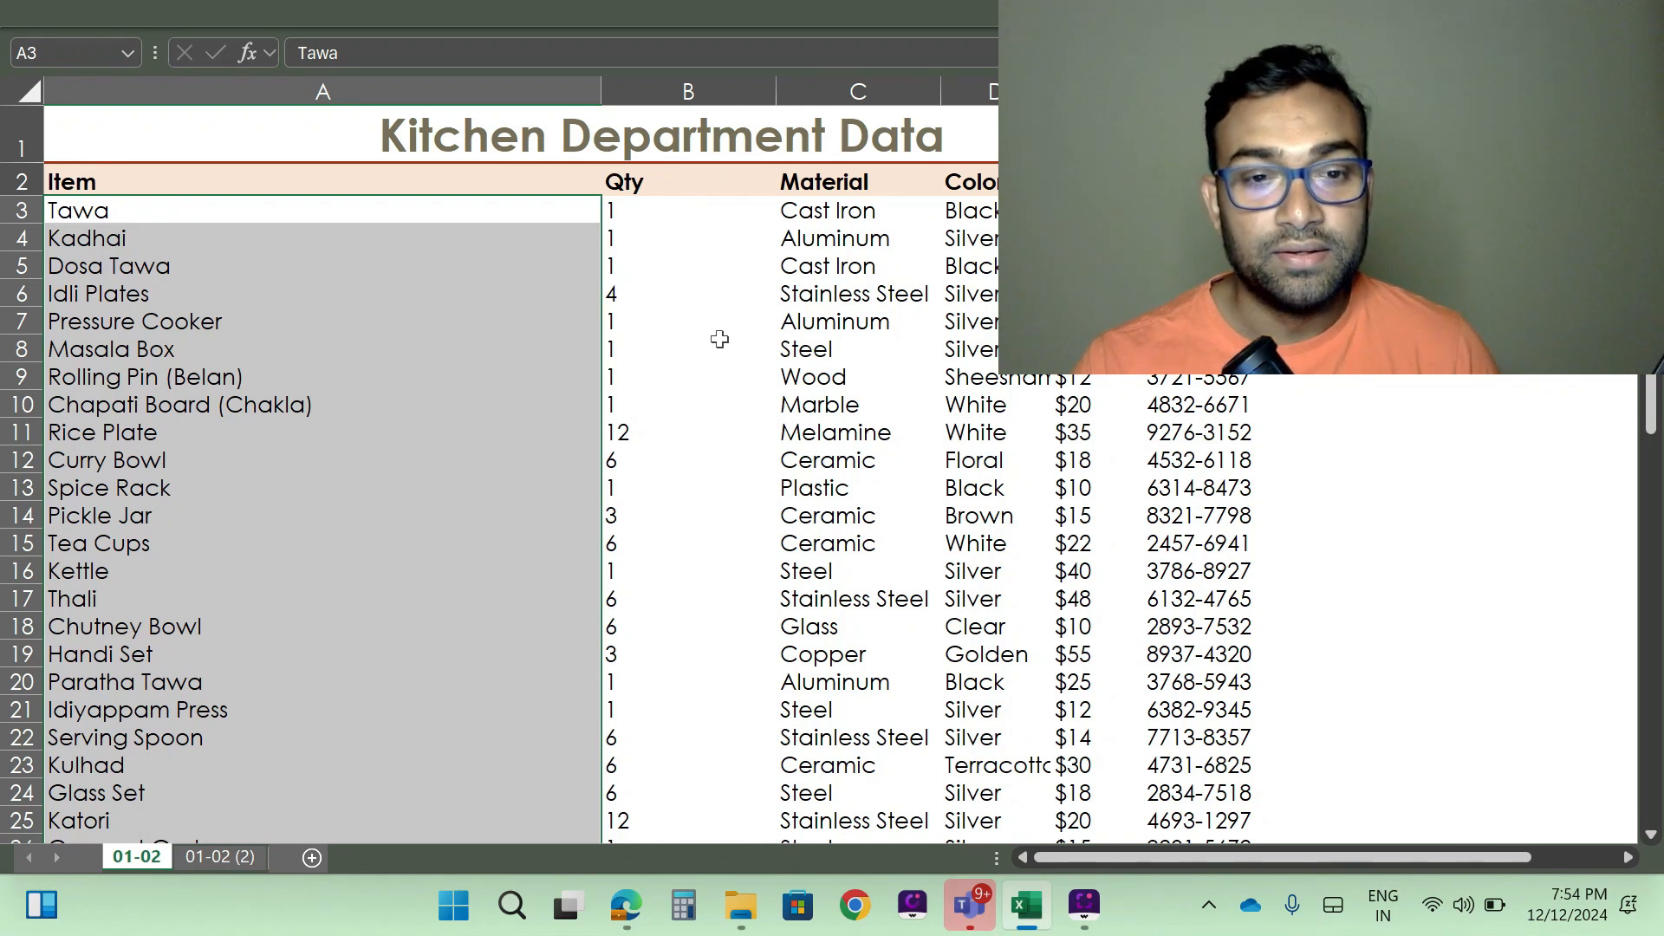
- Examine the split data, checking the Pressure Cooker row and the records down to the end of the list
left_click(1331, 322)
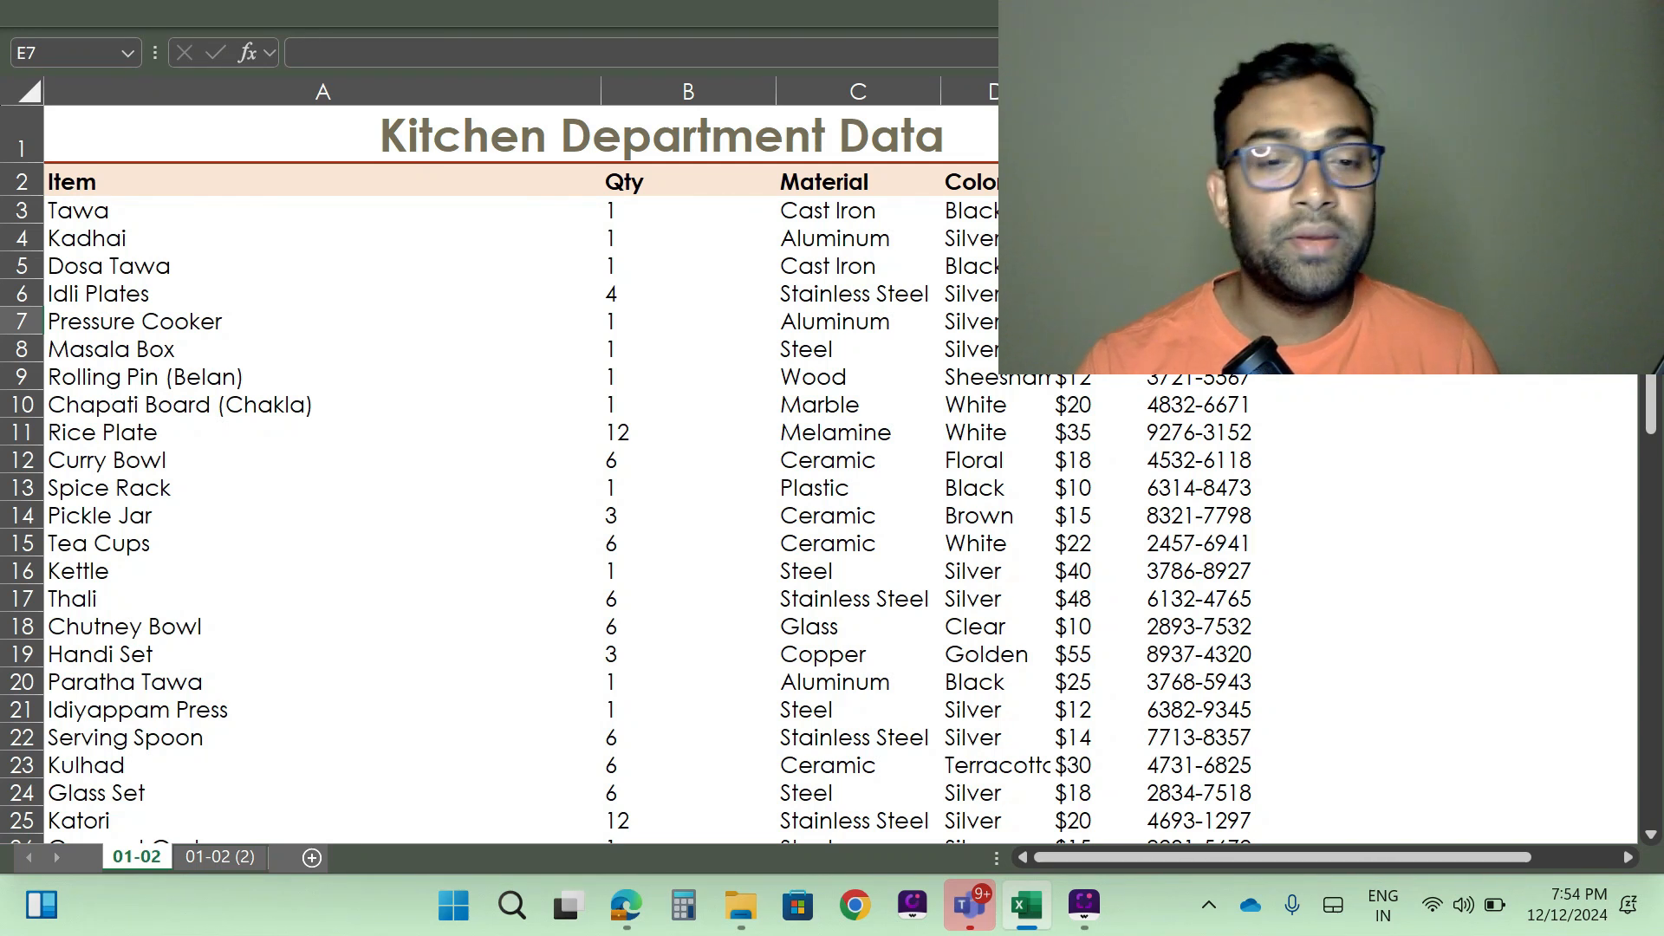
key("Left")
key("Left")
key("Left")
key("Left")
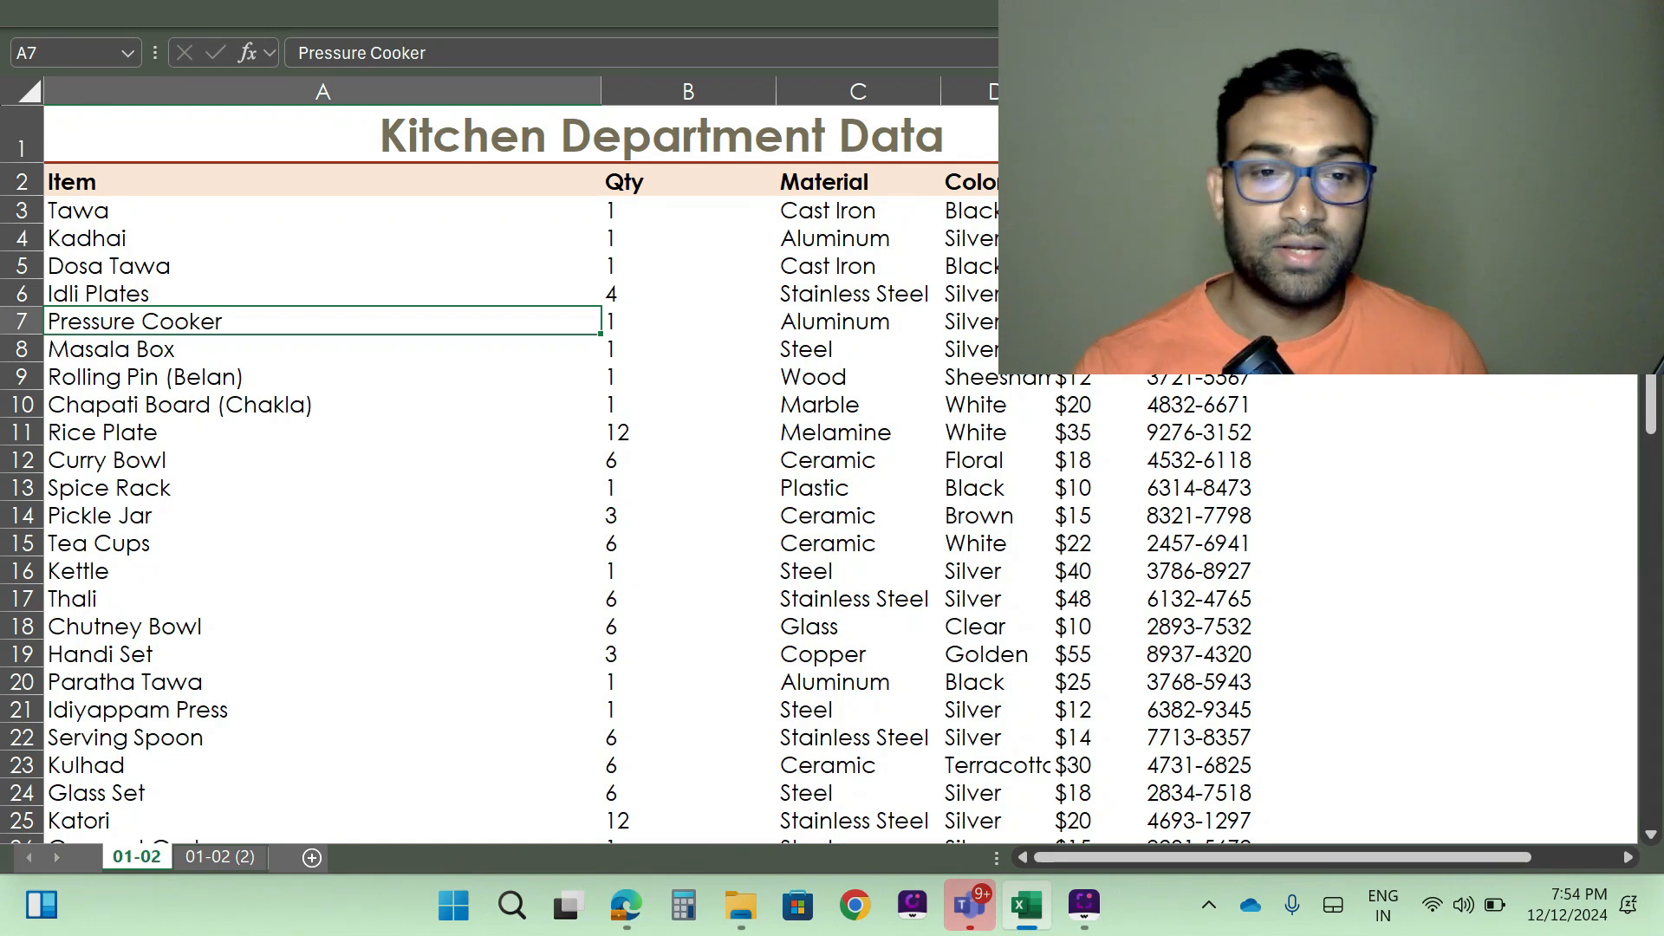
scroll(906, 454, "down", 11)
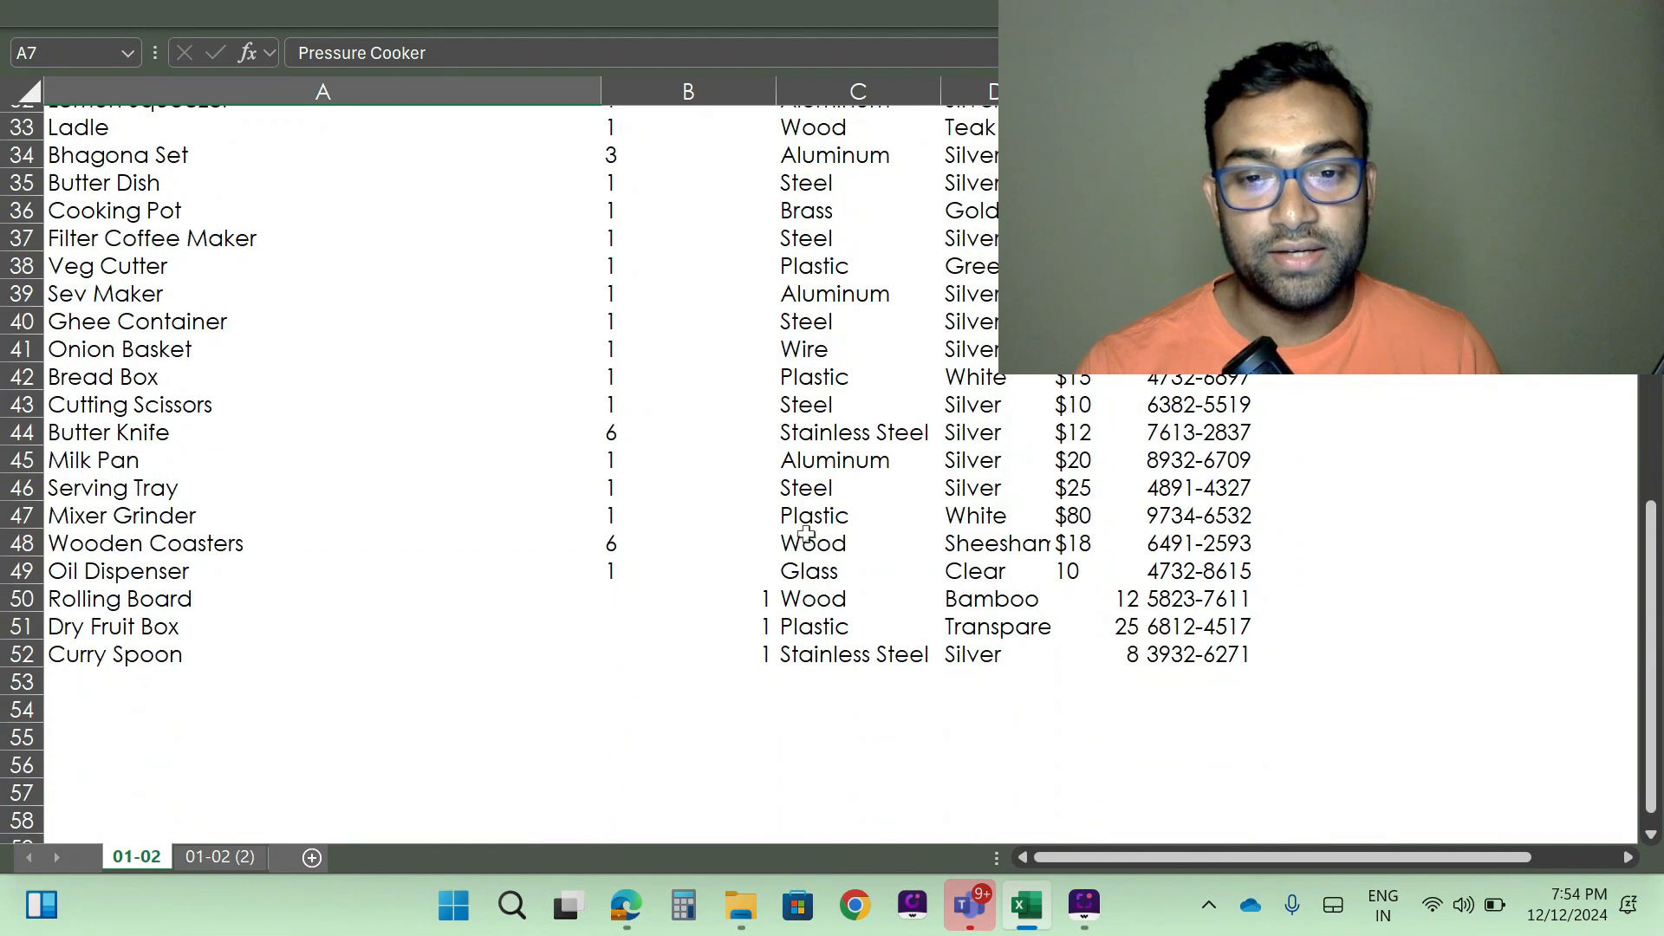
scroll(665, 625, "up", 5)
scroll(665, 626, "up", 6)
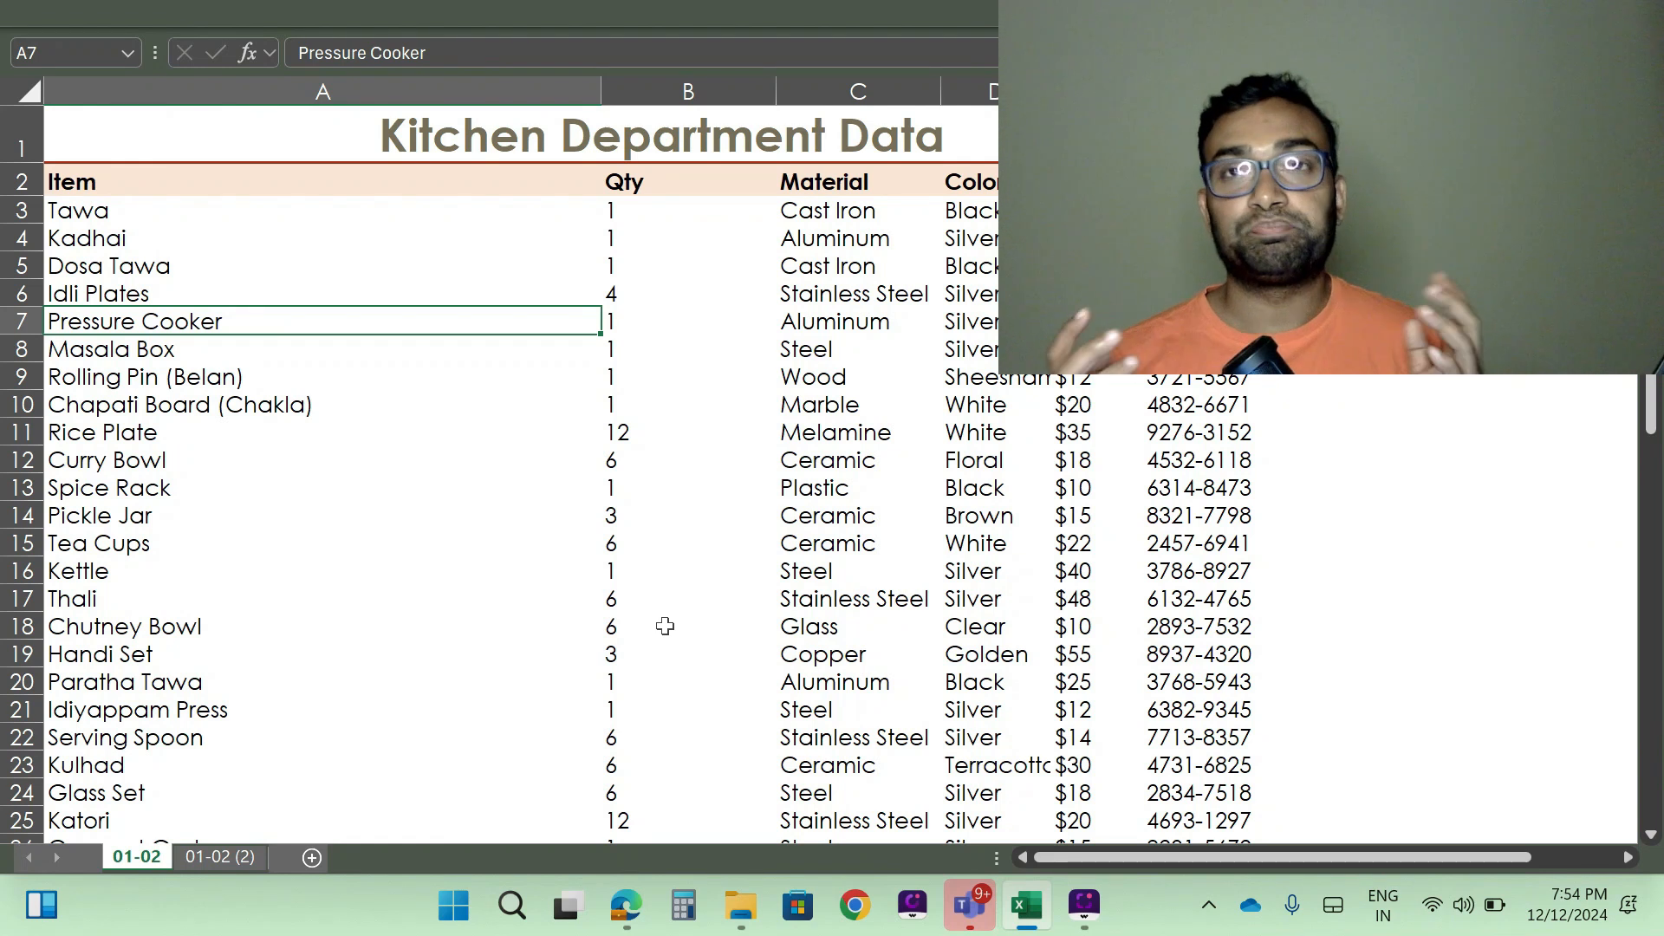
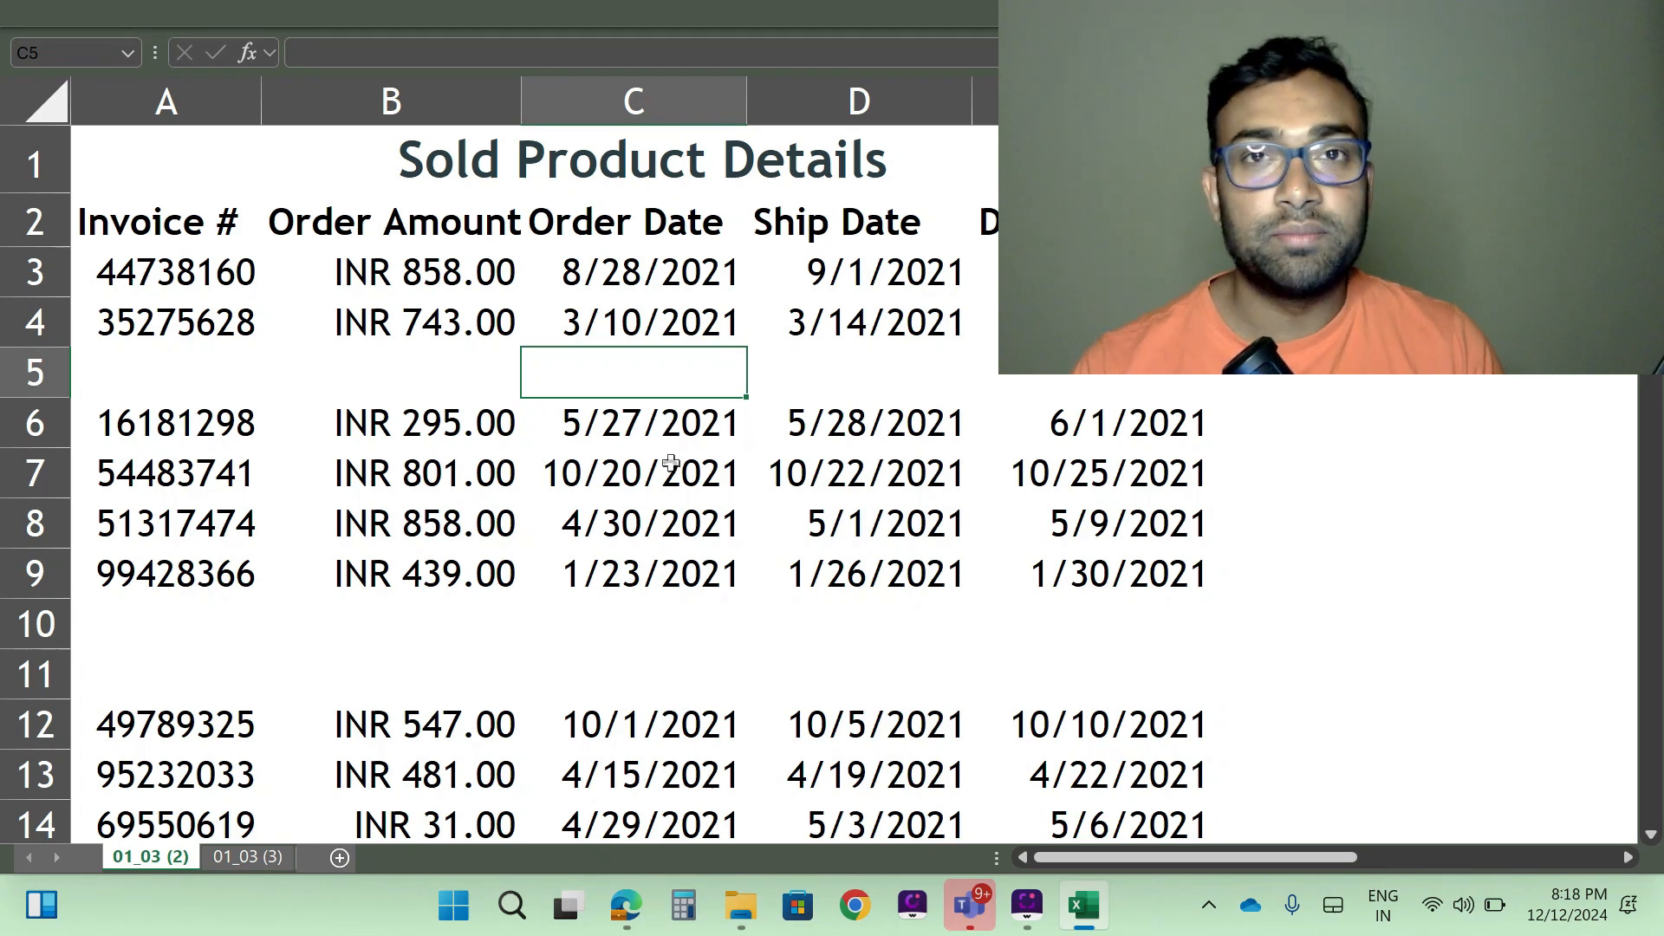
- Examine the Sold Product Details records for blank rows scattered between the invoices
scroll(672, 462, "down", 2)
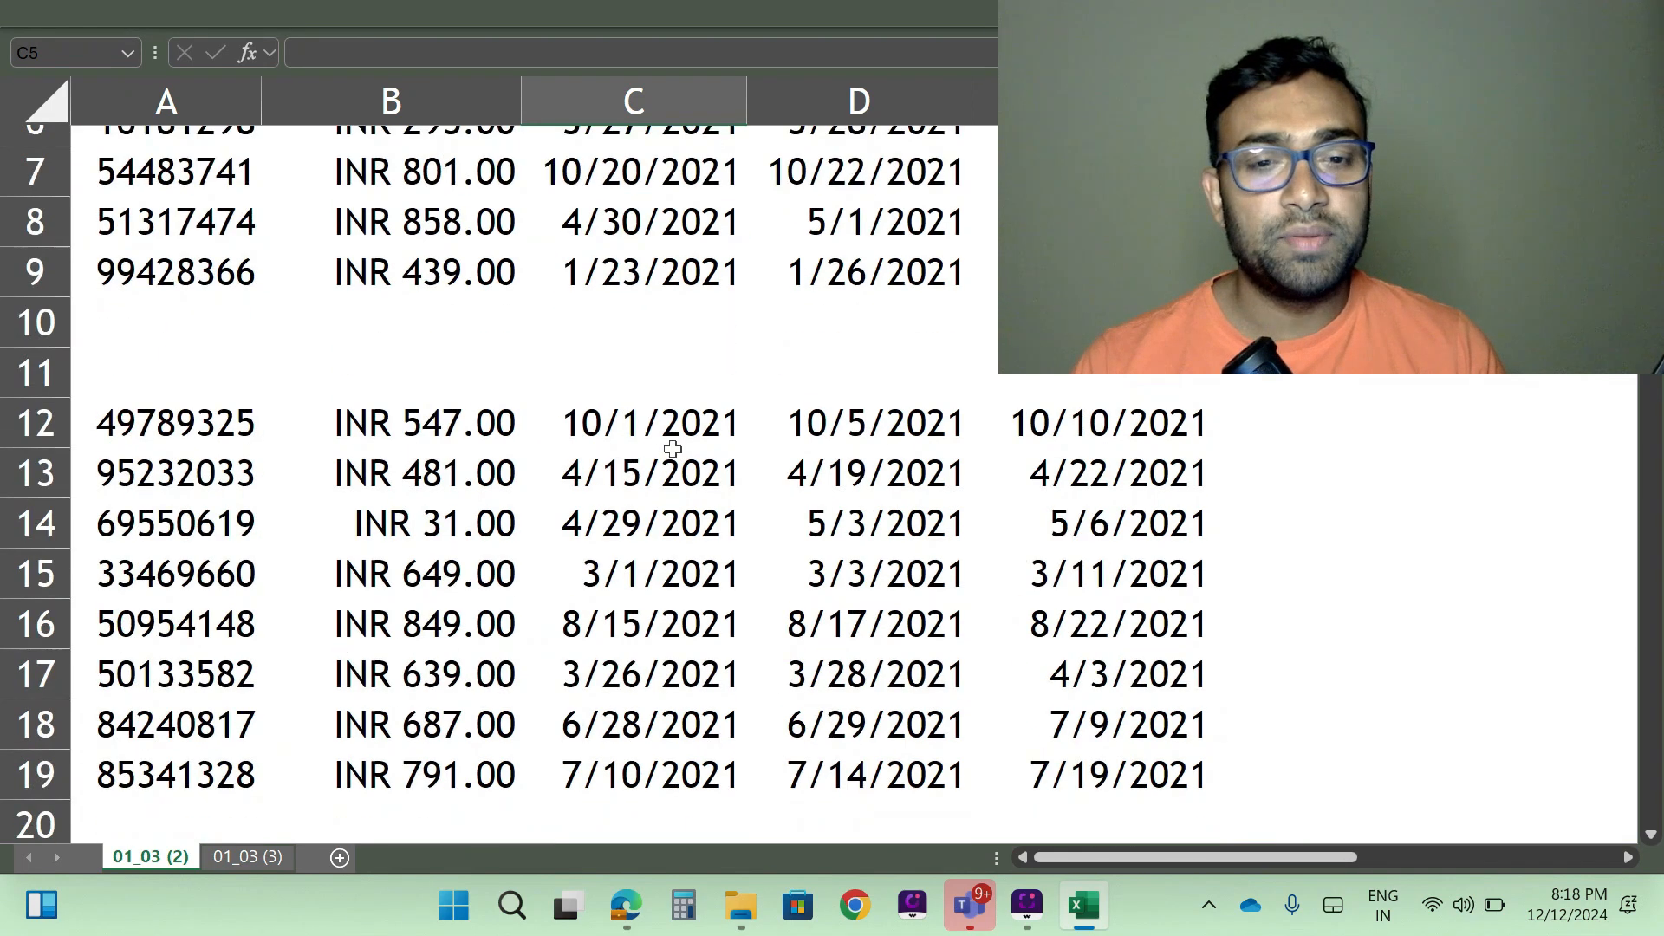
scroll(672, 448, "up", 2)
scroll(244, 405, "down", 18)
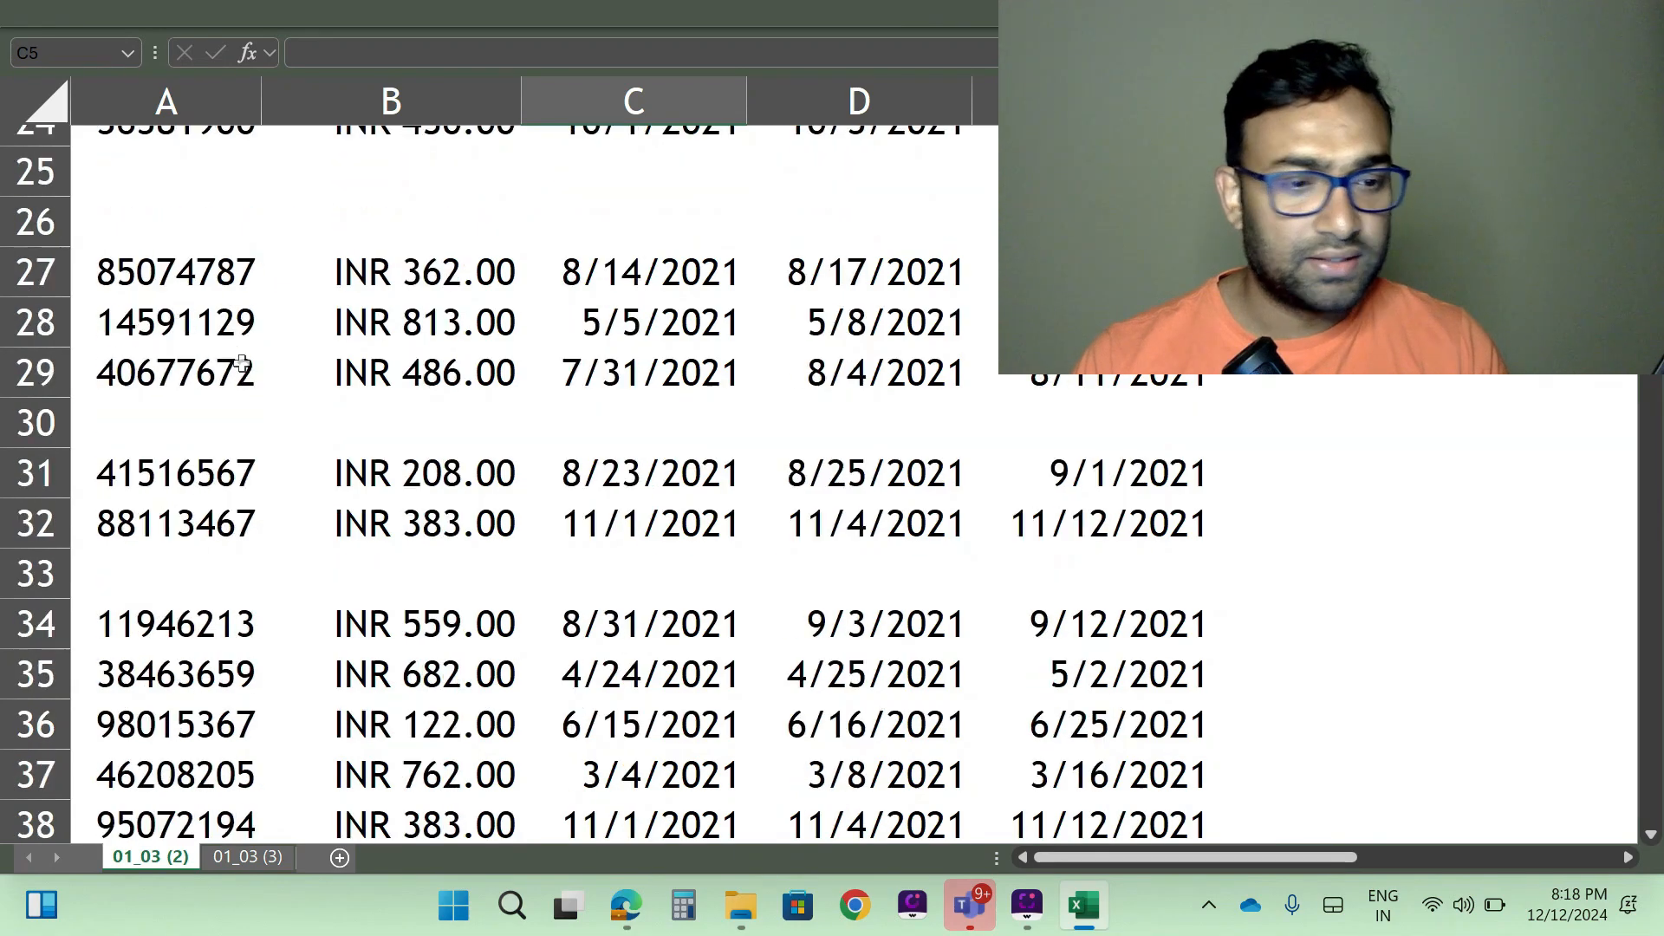
scroll(245, 406, "down", 20)
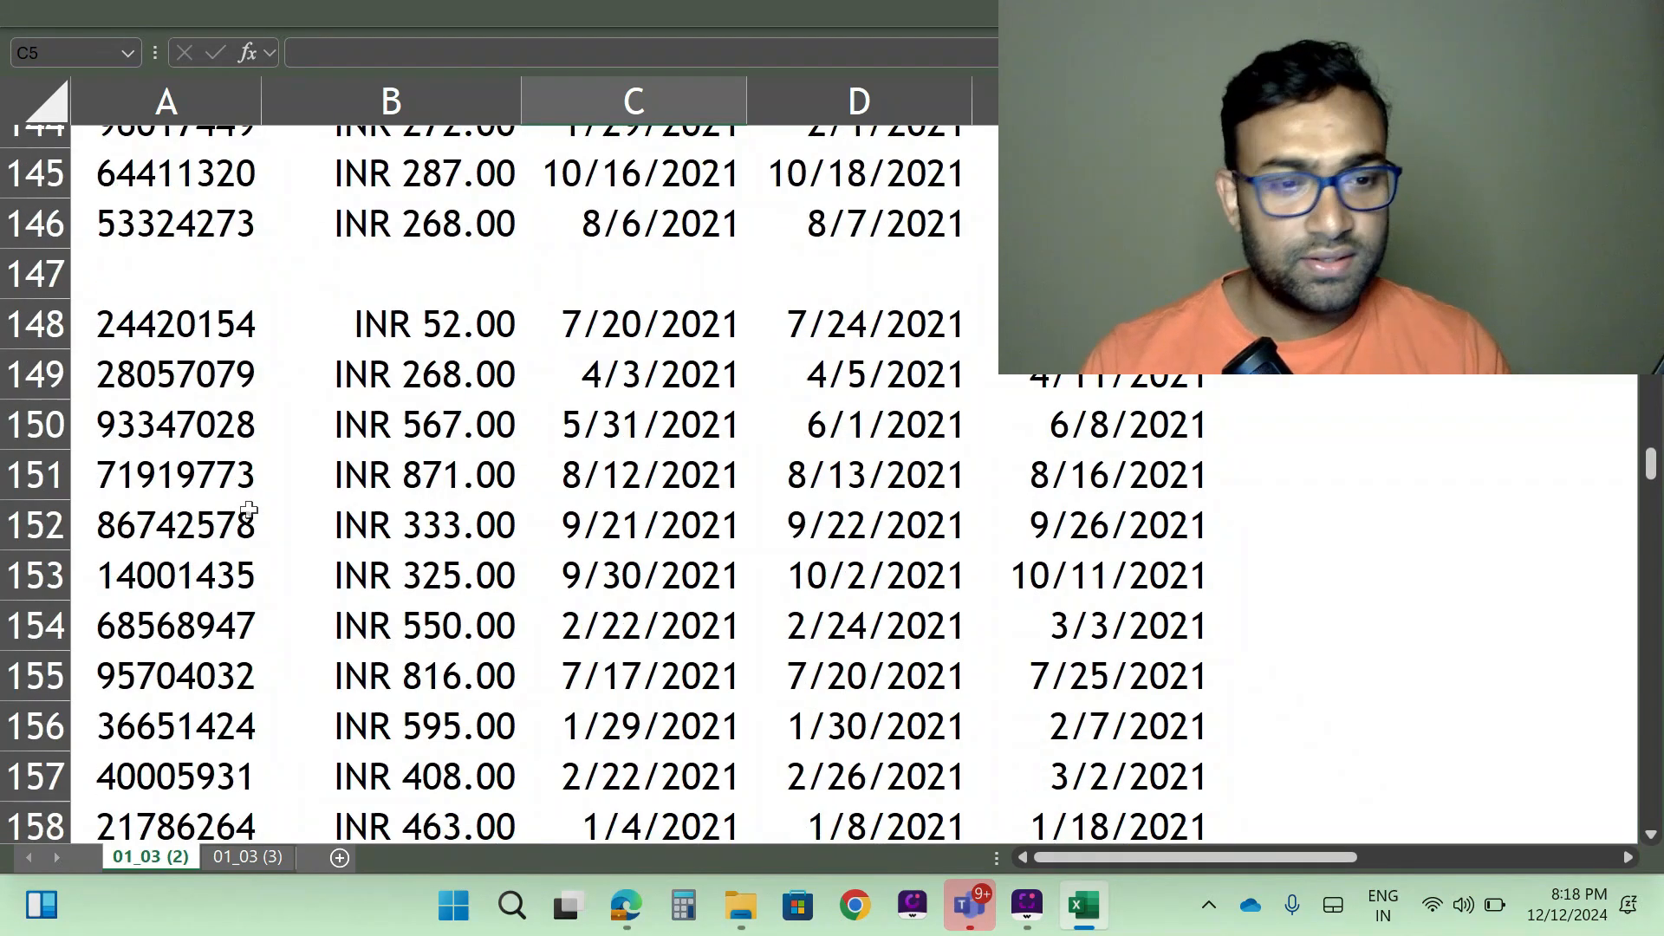
scroll(327, 458, "up", 20)
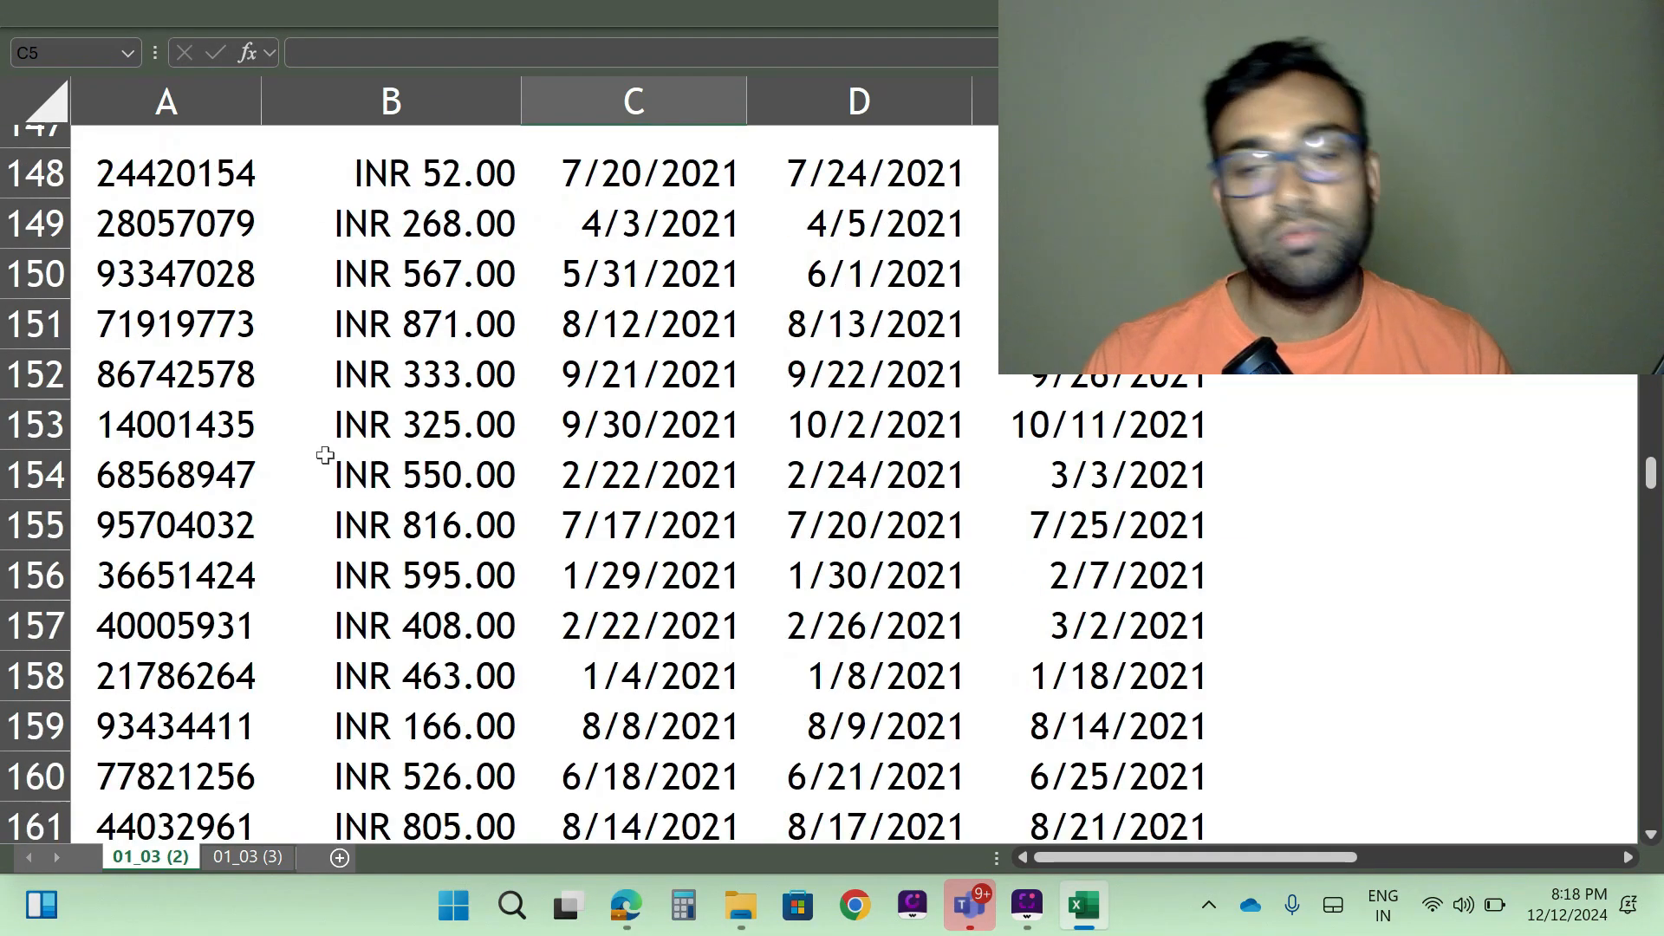
scroll(325, 455, "up", 15)
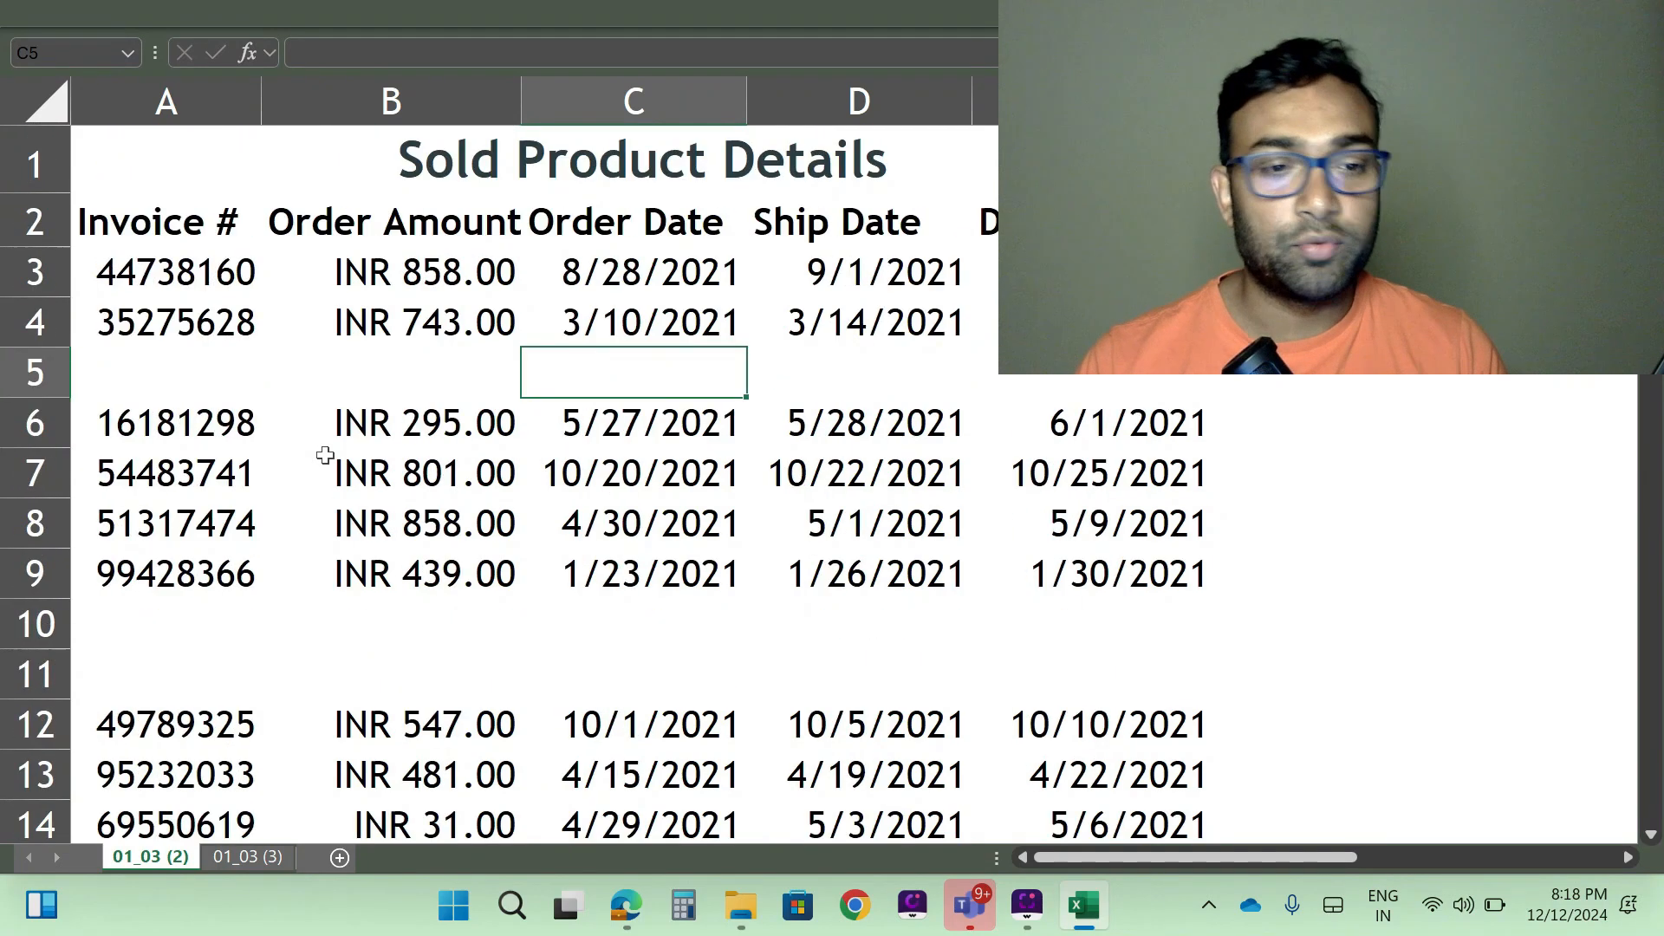
- Highlight the first blank rows in turn, row 5, rows 10 to 11 and row 20, and look further down the list
left_click(35, 374)
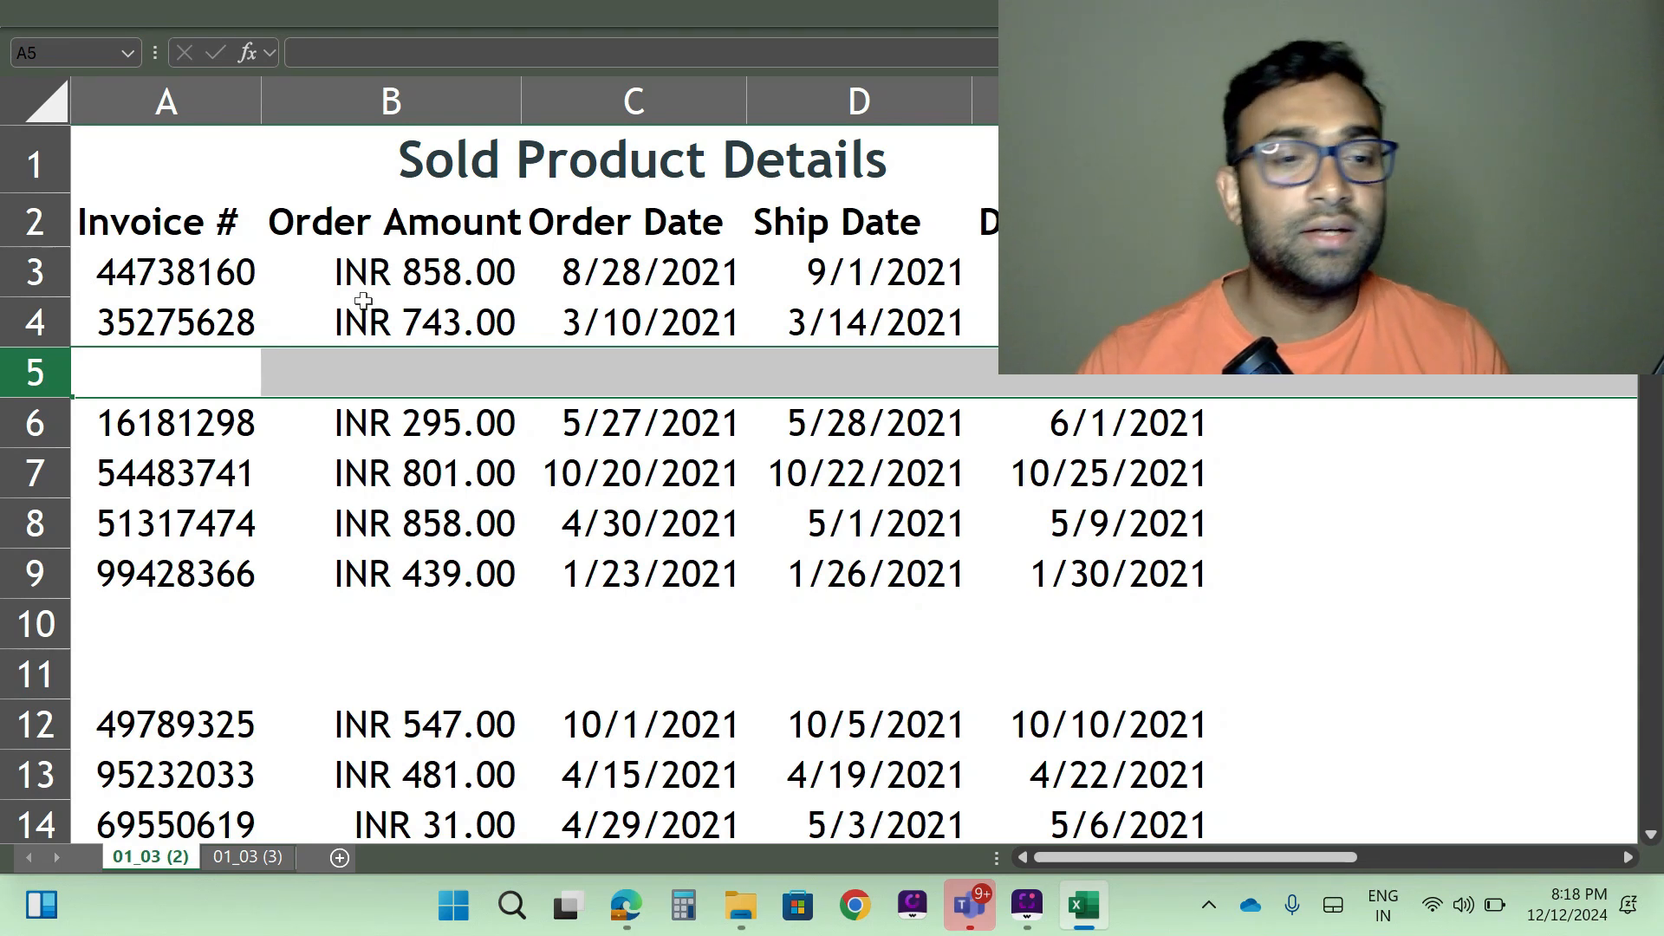
left_click(34, 374)
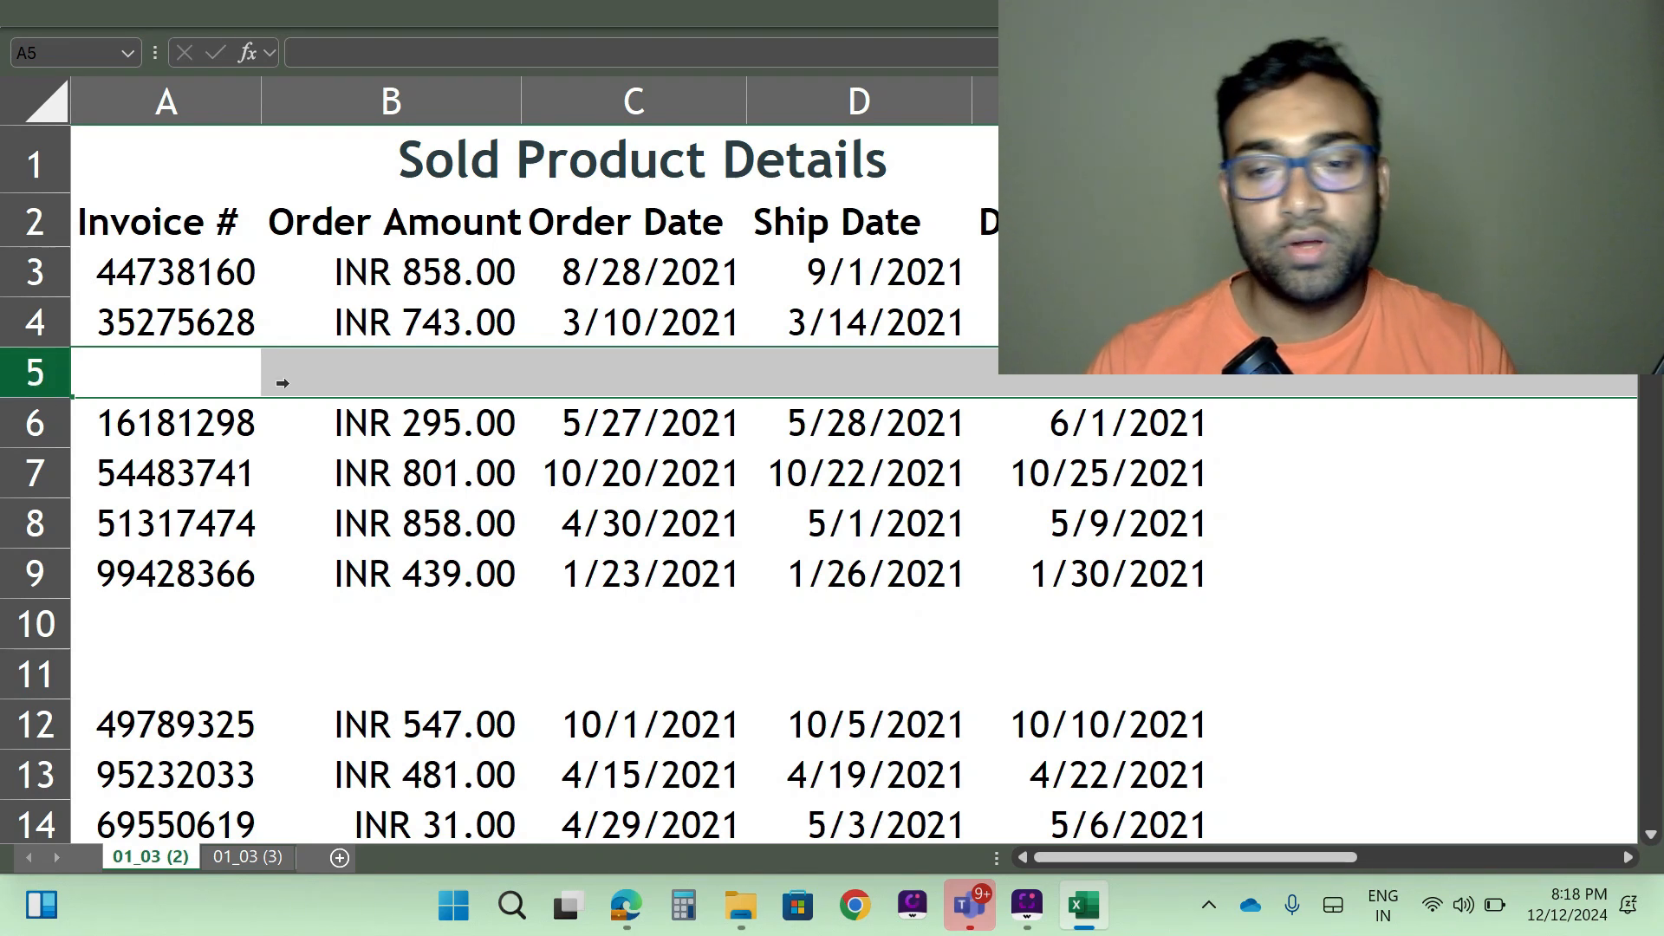
scroll(374, 415, "down", 3)
scroll(364, 520, "up", 3)
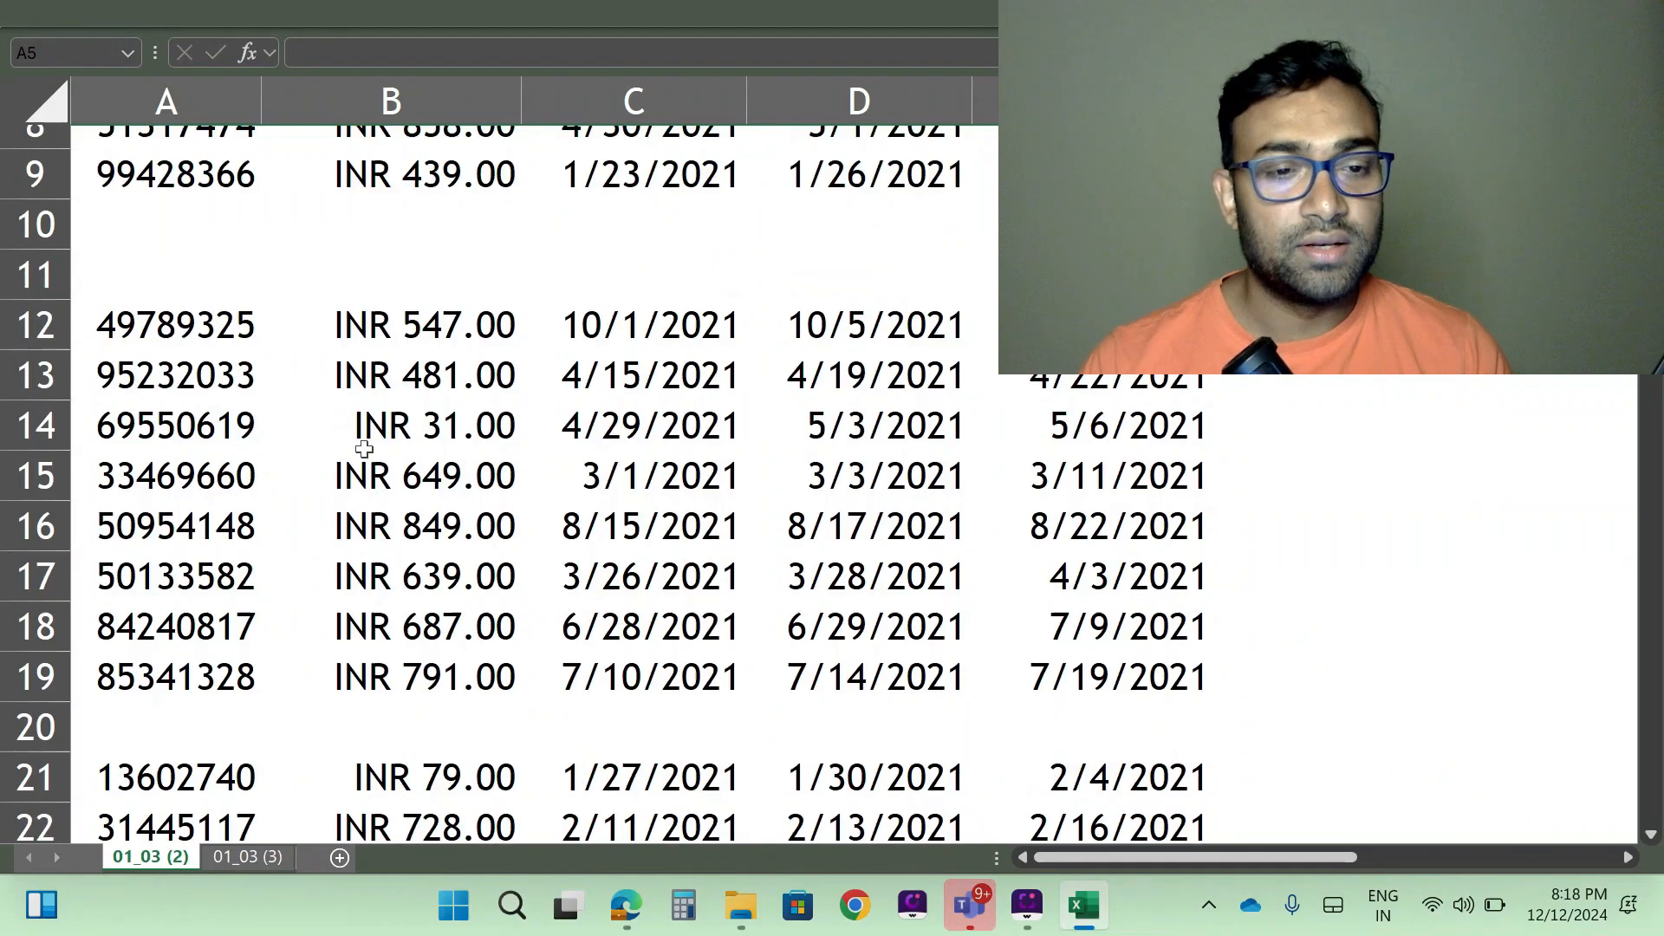
left_click_drag(34, 624, 34, 674)
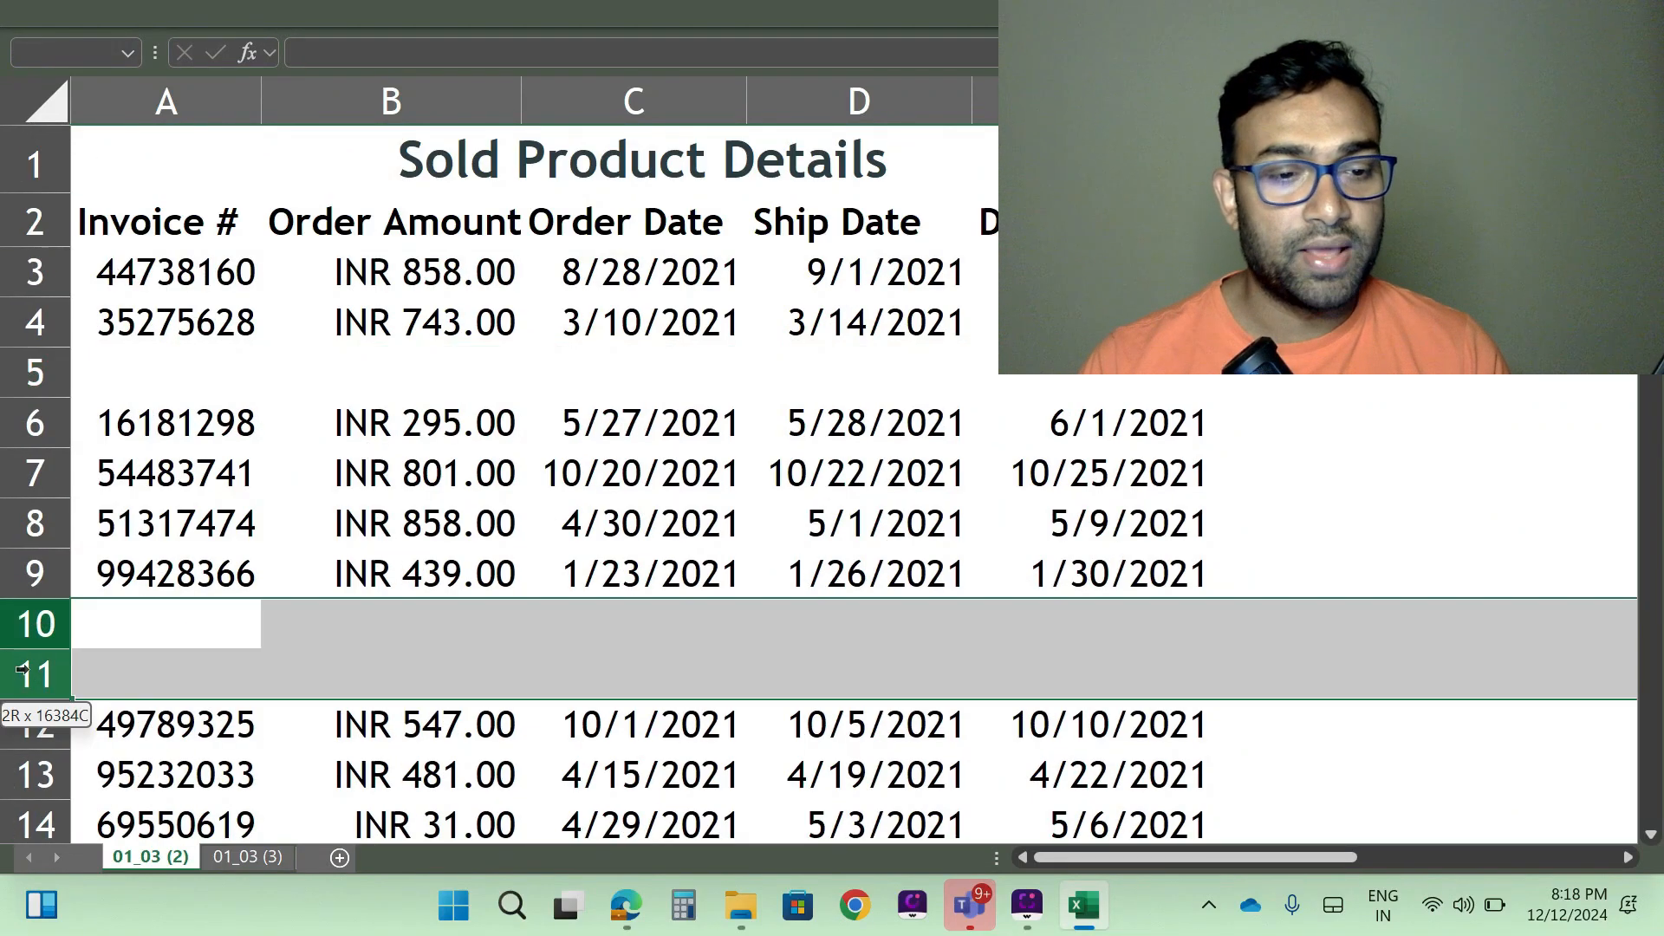
scroll(304, 592, "down", 4)
left_click(54, 533)
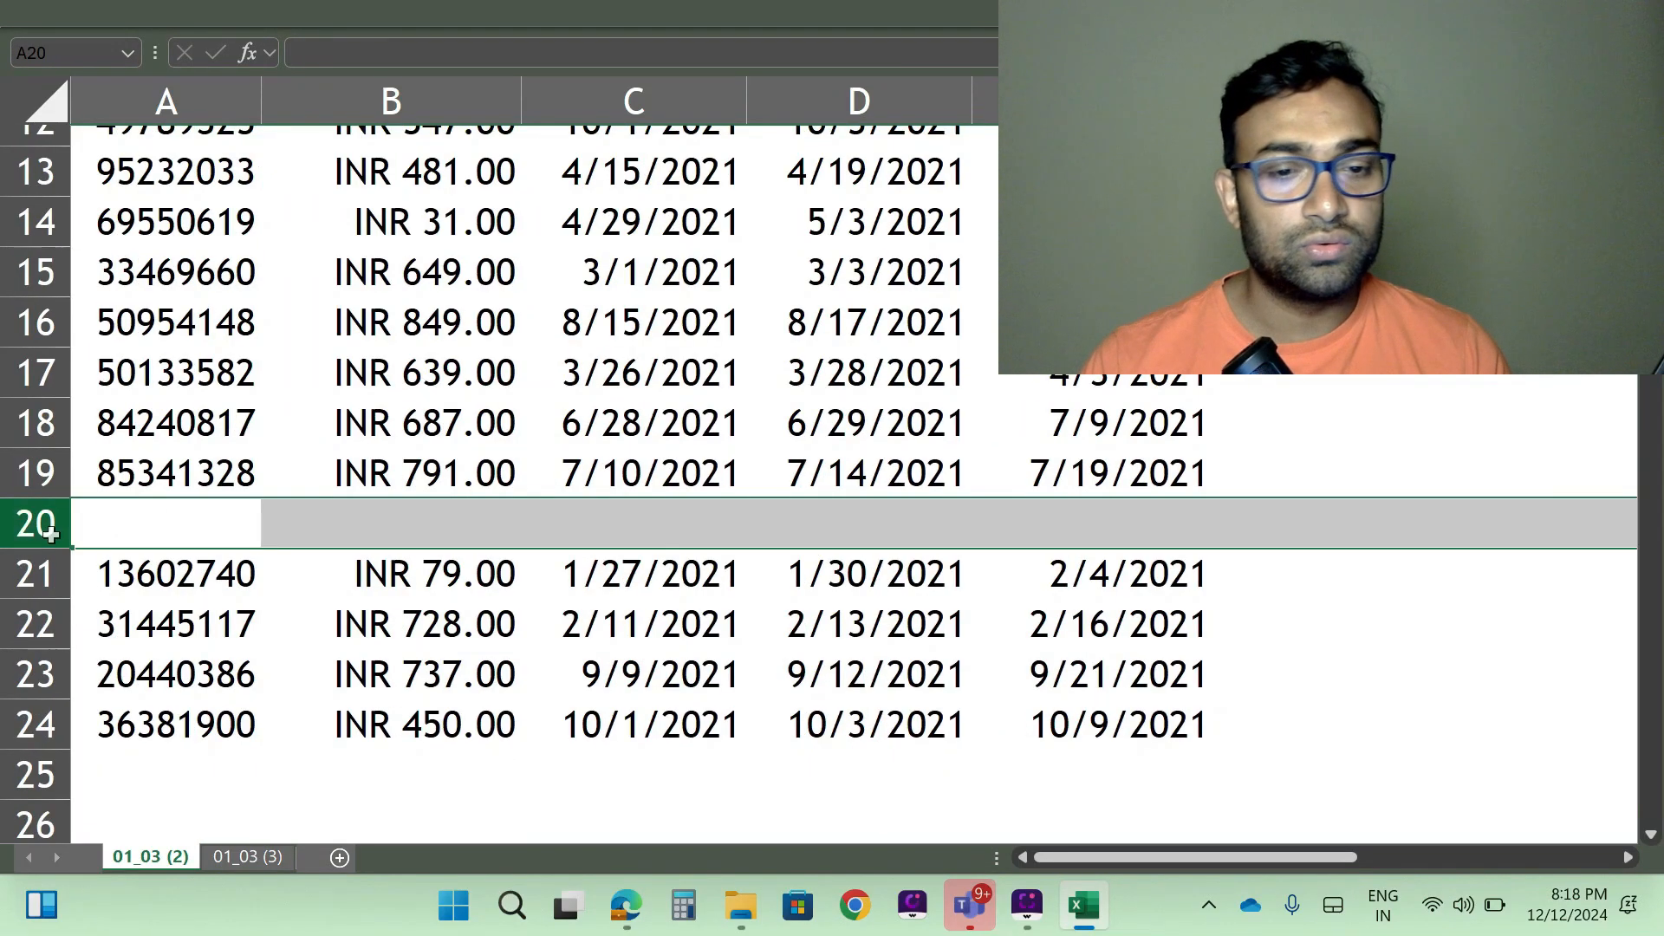
scroll(583, 423, "down", 3)
scroll(582, 424, "down", 7)
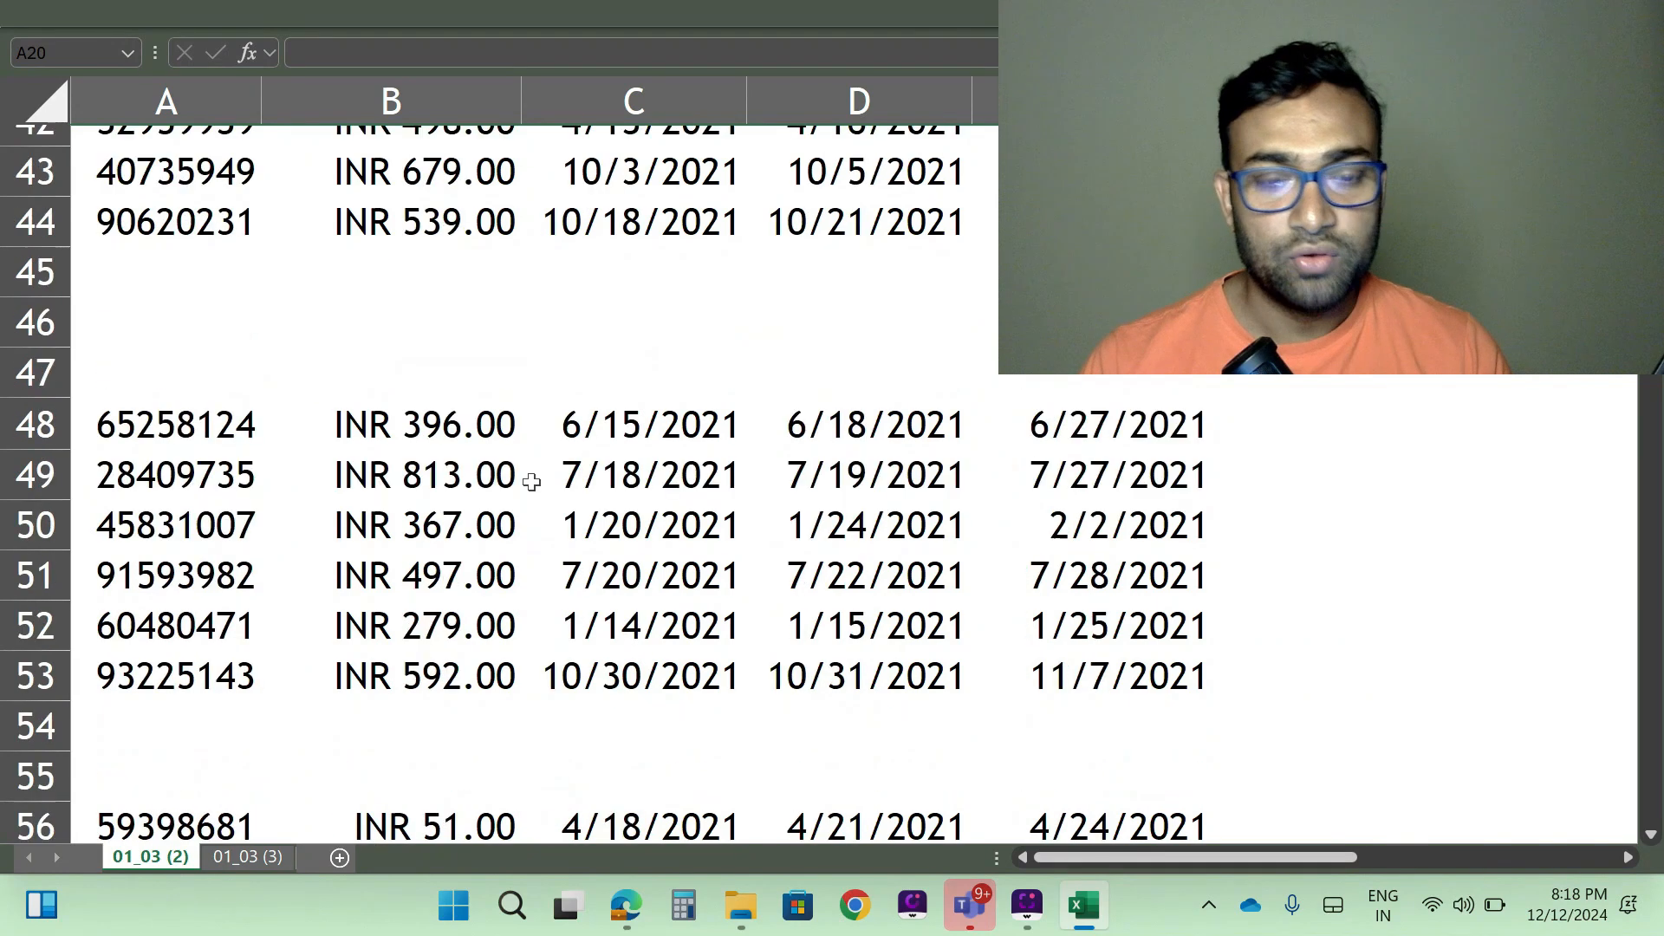
scroll(520, 485, "up", 14)
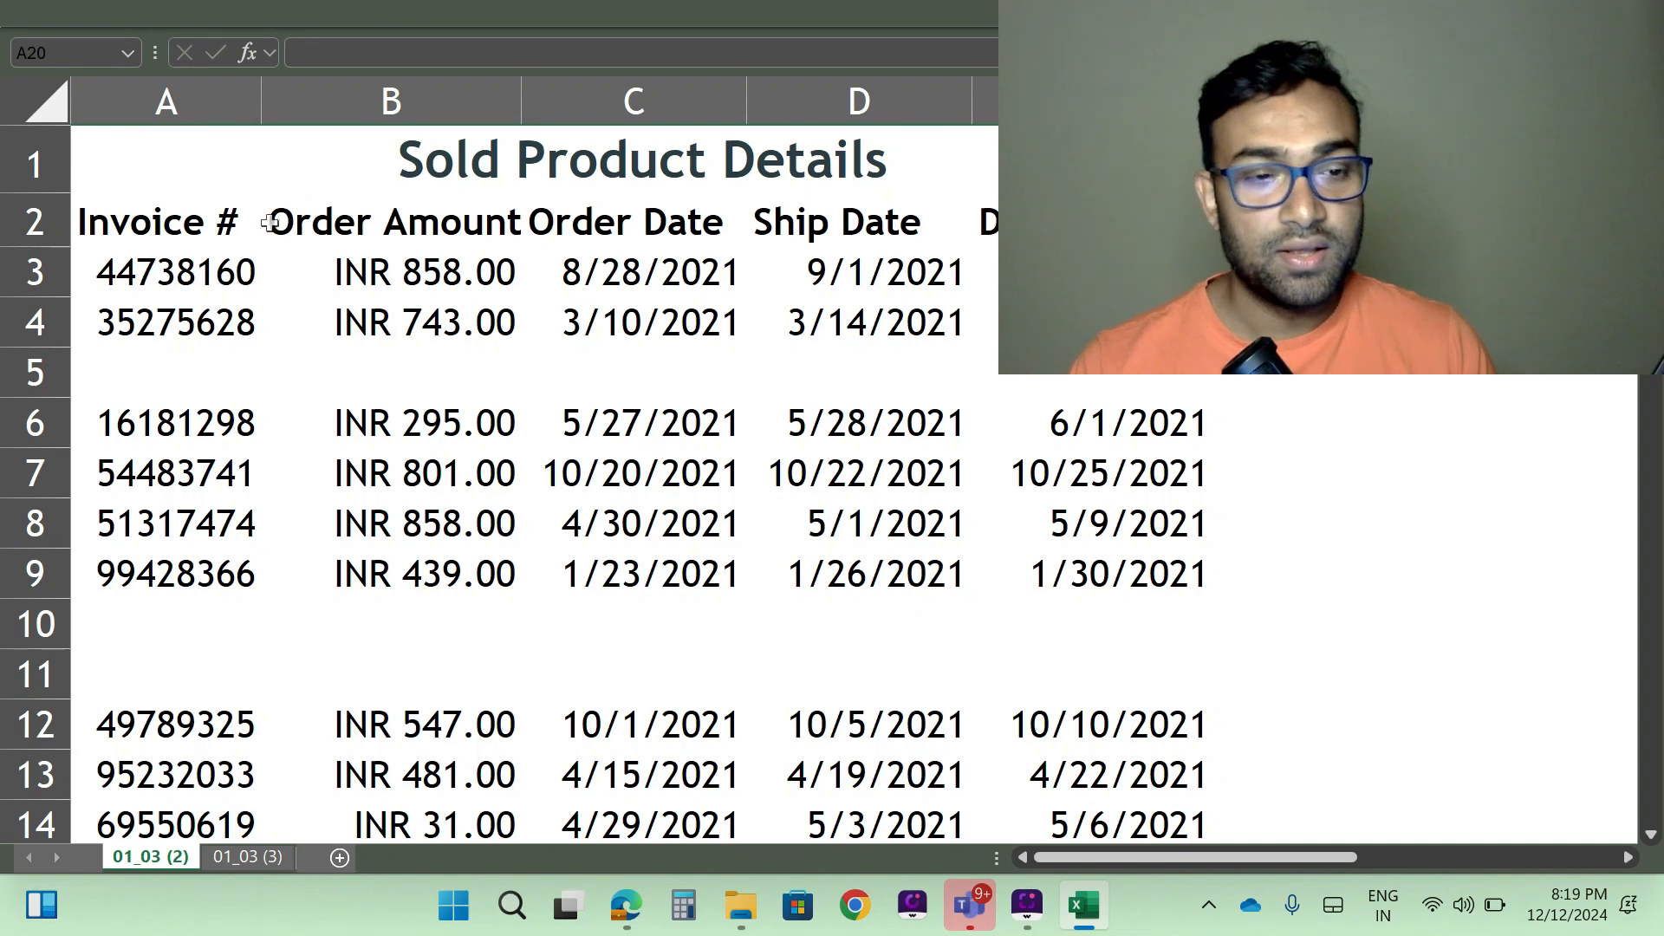
- Select the whole table from the Invoice # header in A2 to row 171 and check the selection back to its start
left_click(104, 224)
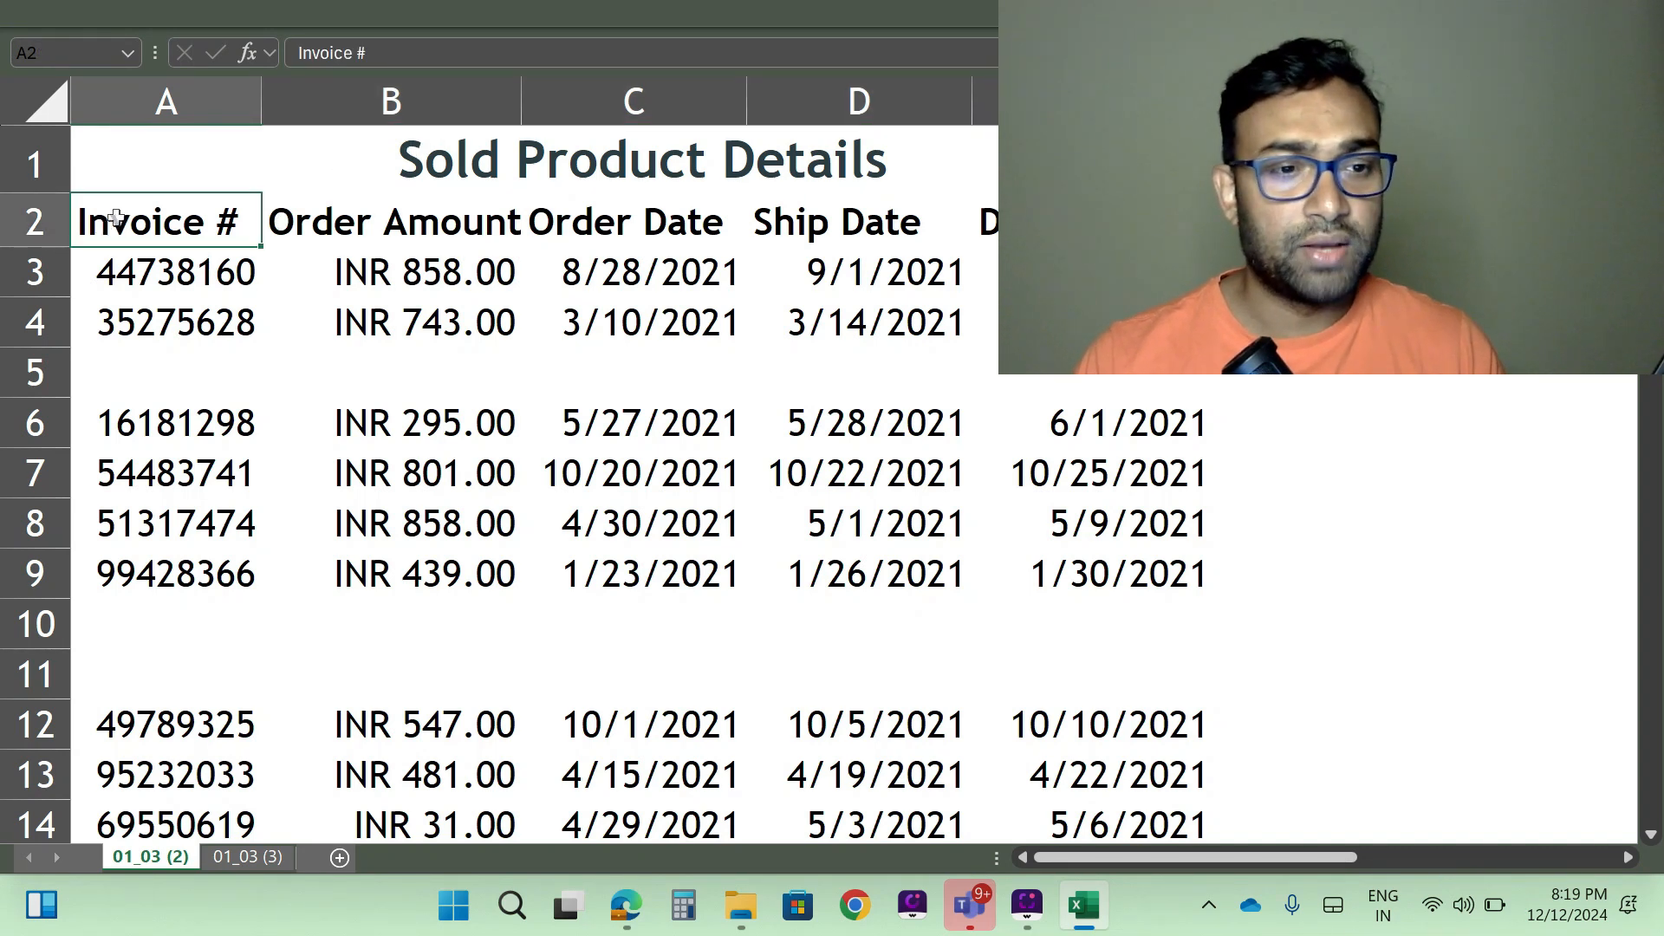
left_click_drag(113, 221, 1066, 249)
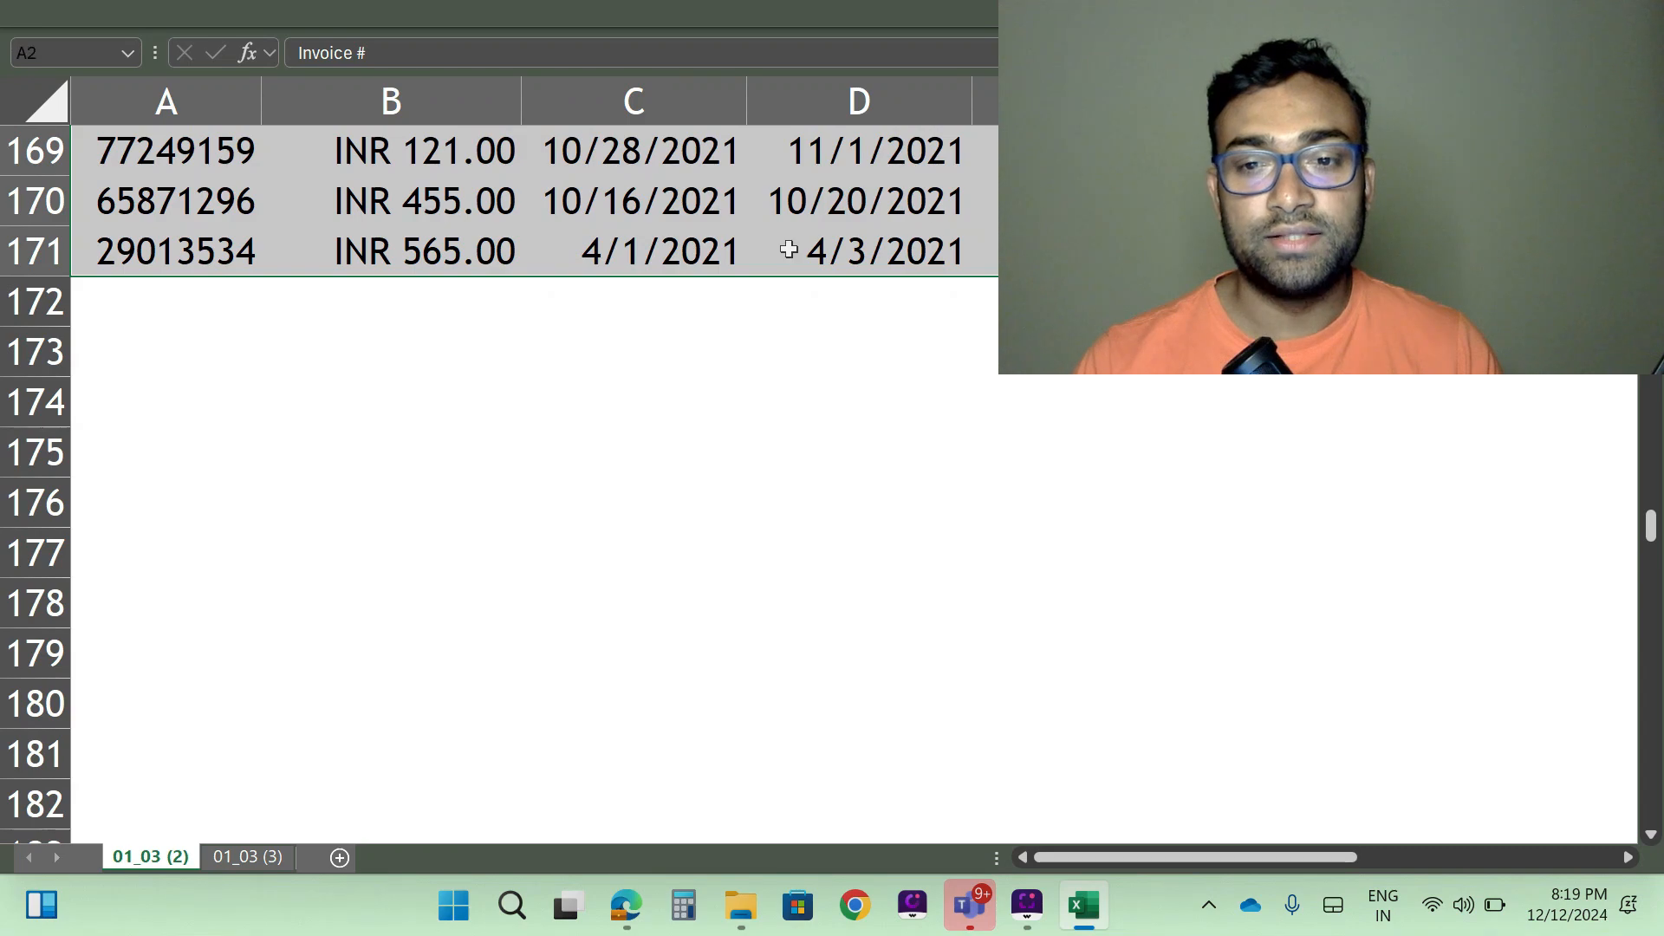
scroll(704, 437, "up", 6)
scroll(704, 436, "up", 20)
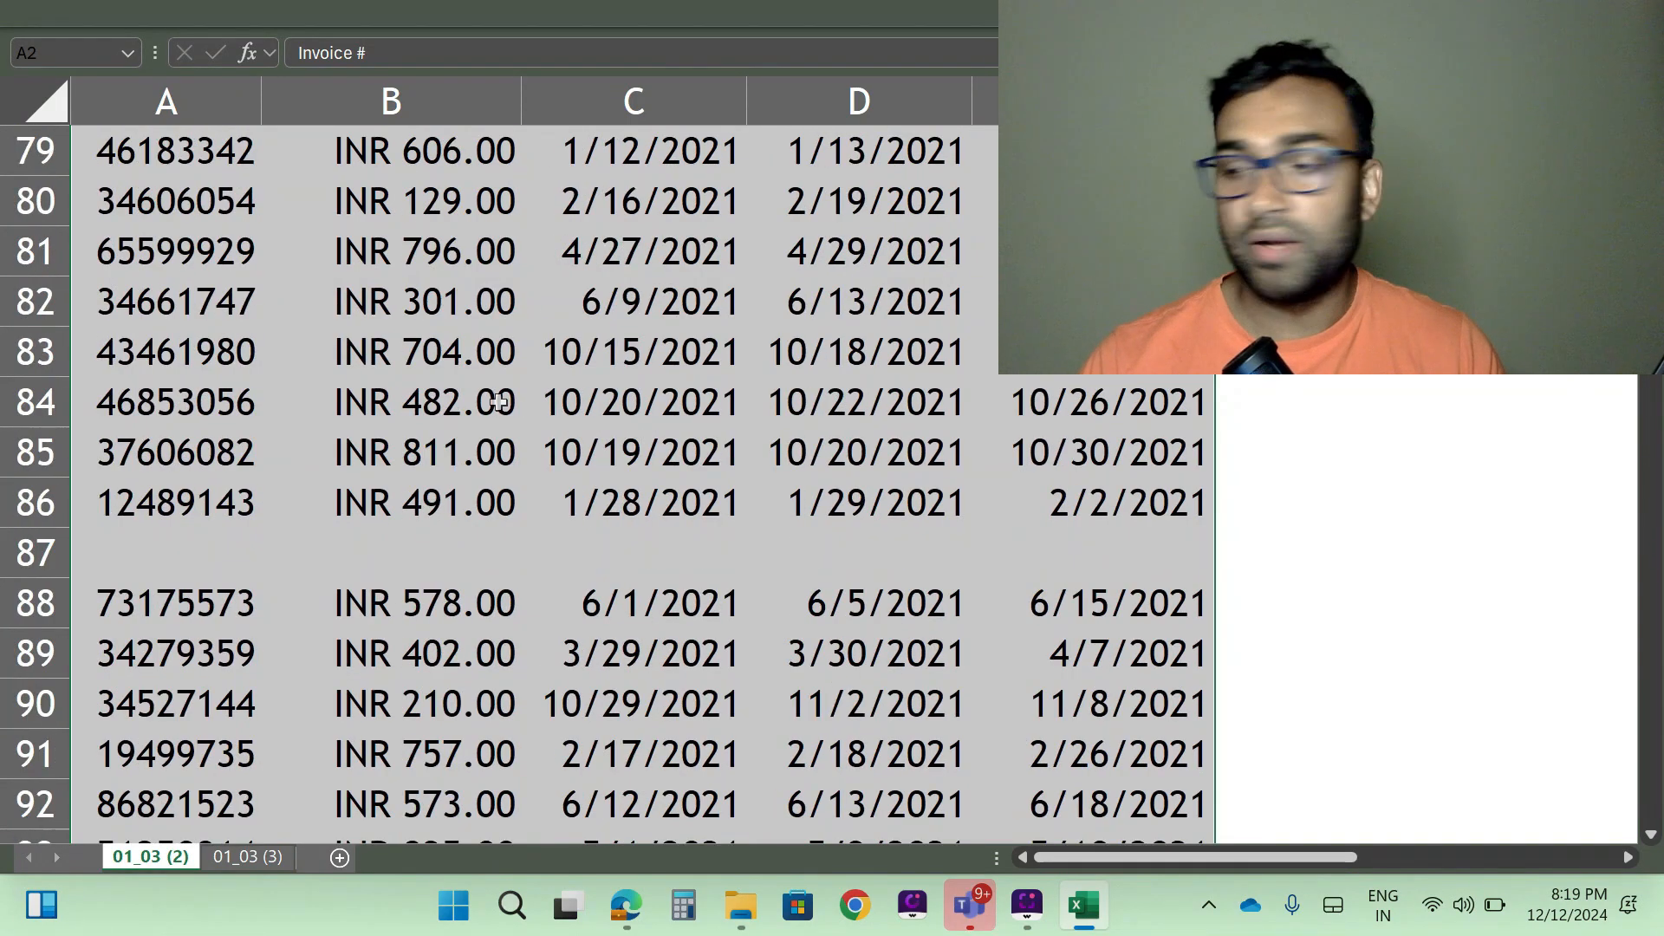
scroll(378, 331, "up", 12)
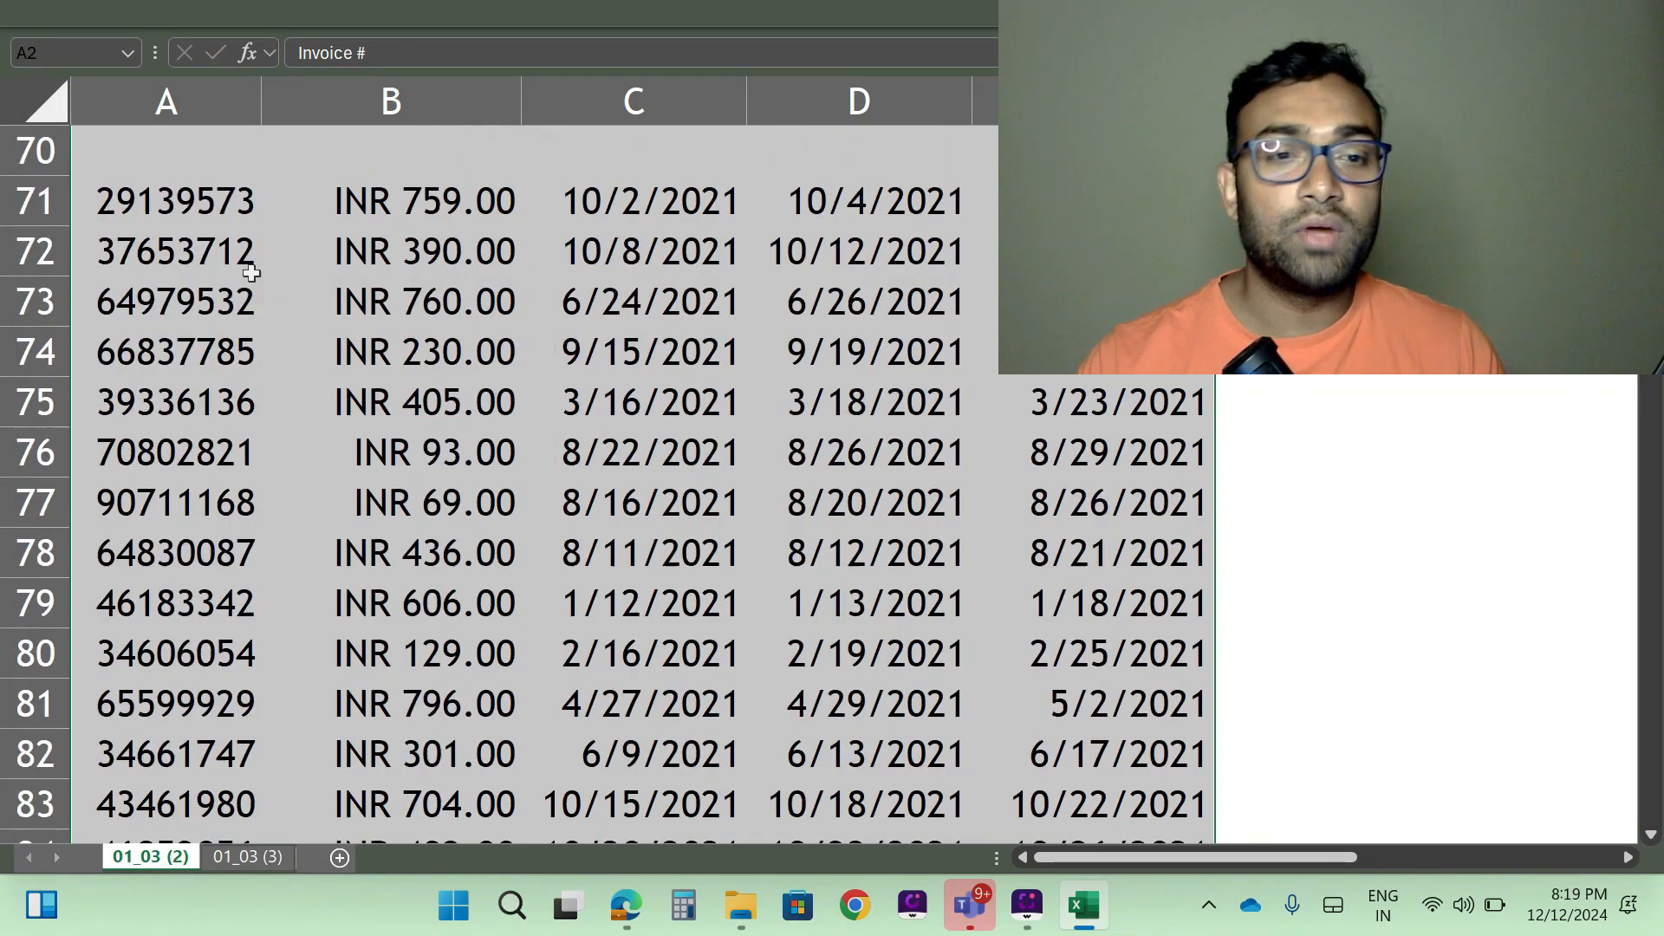
scroll(378, 331, "up", 14)
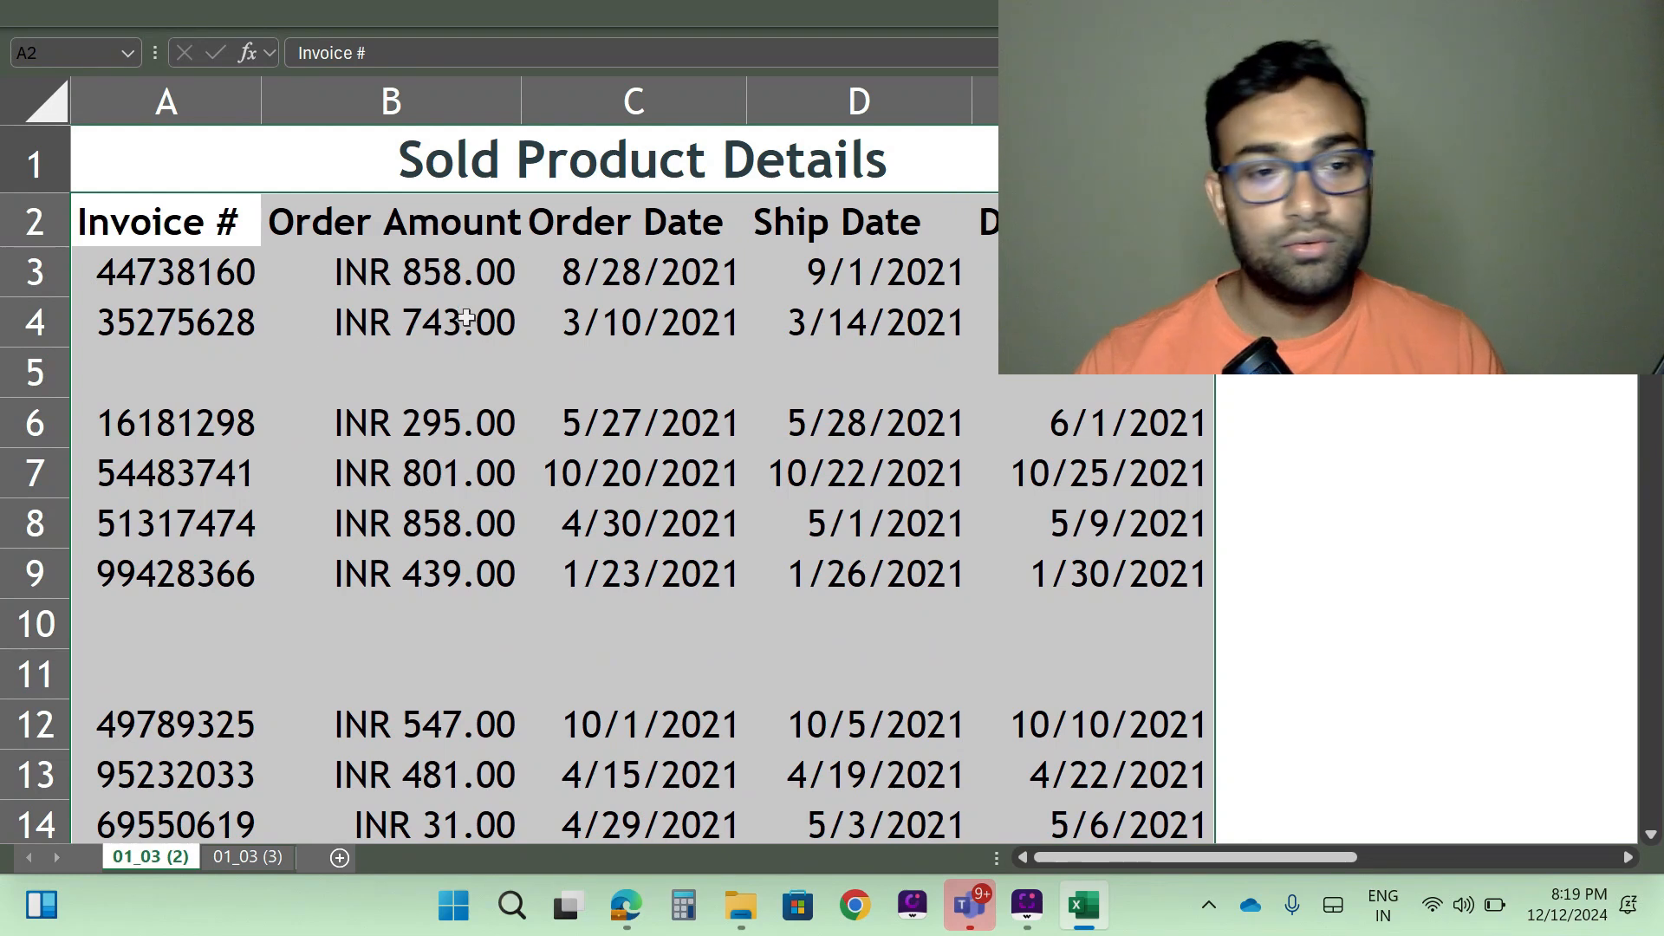
- Restart the selection at the Invoice # header and extend it across the header cells A2:E2
left_click(200, 223)
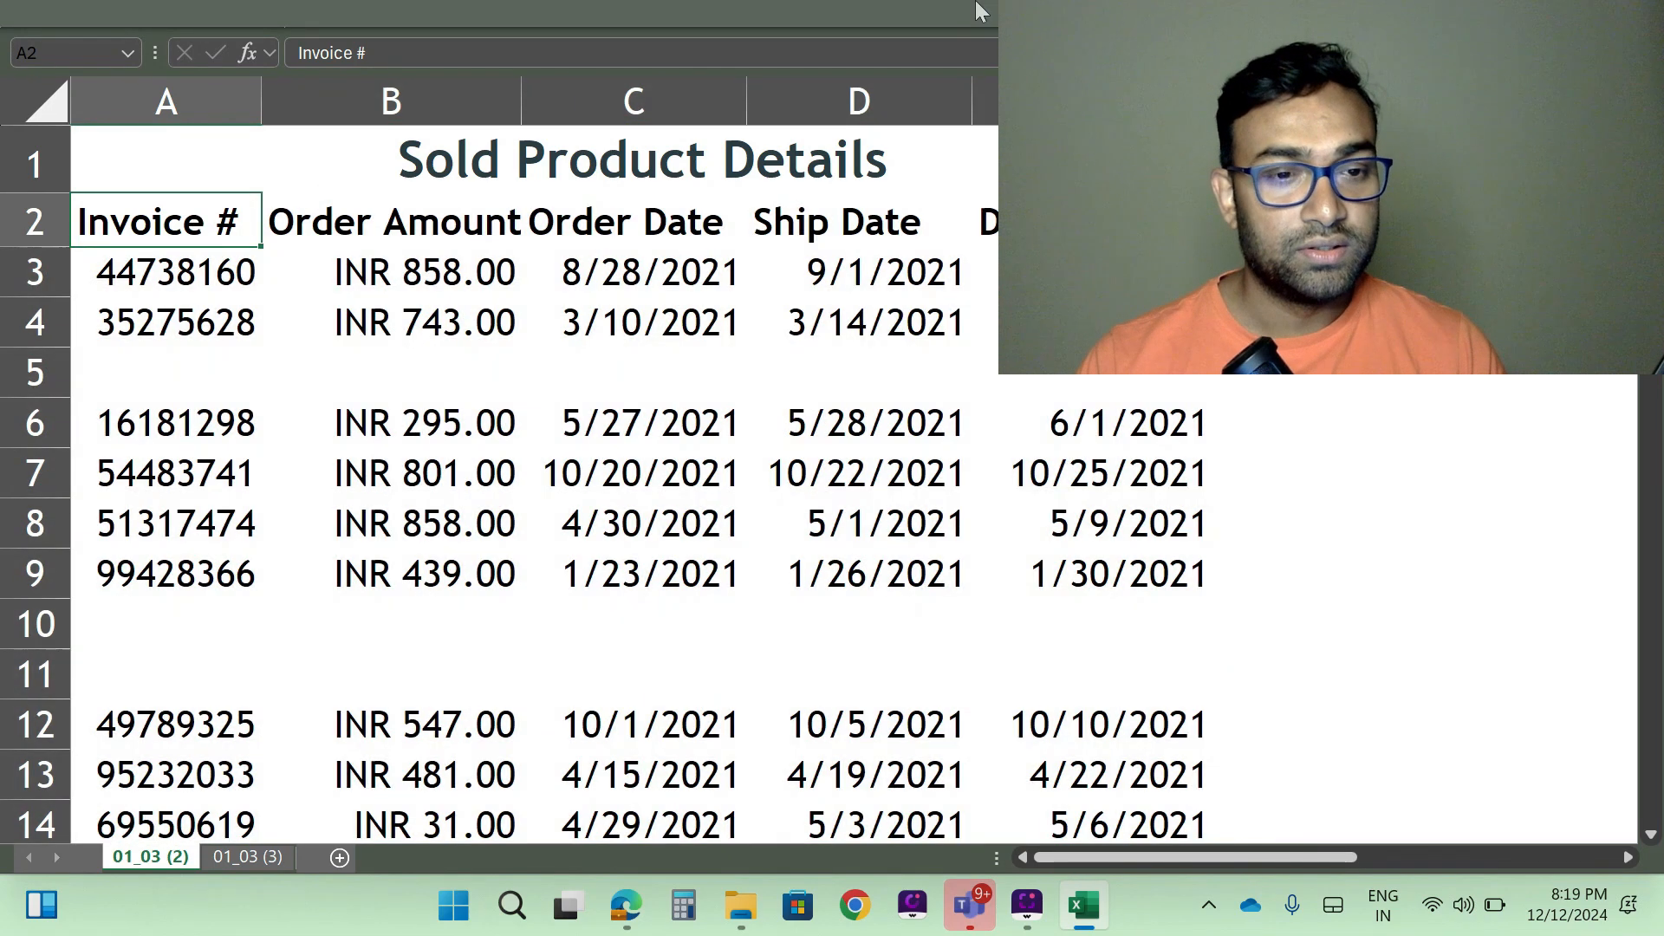
key("shift+Right")
key("shift+Right")
key("shift+Right")
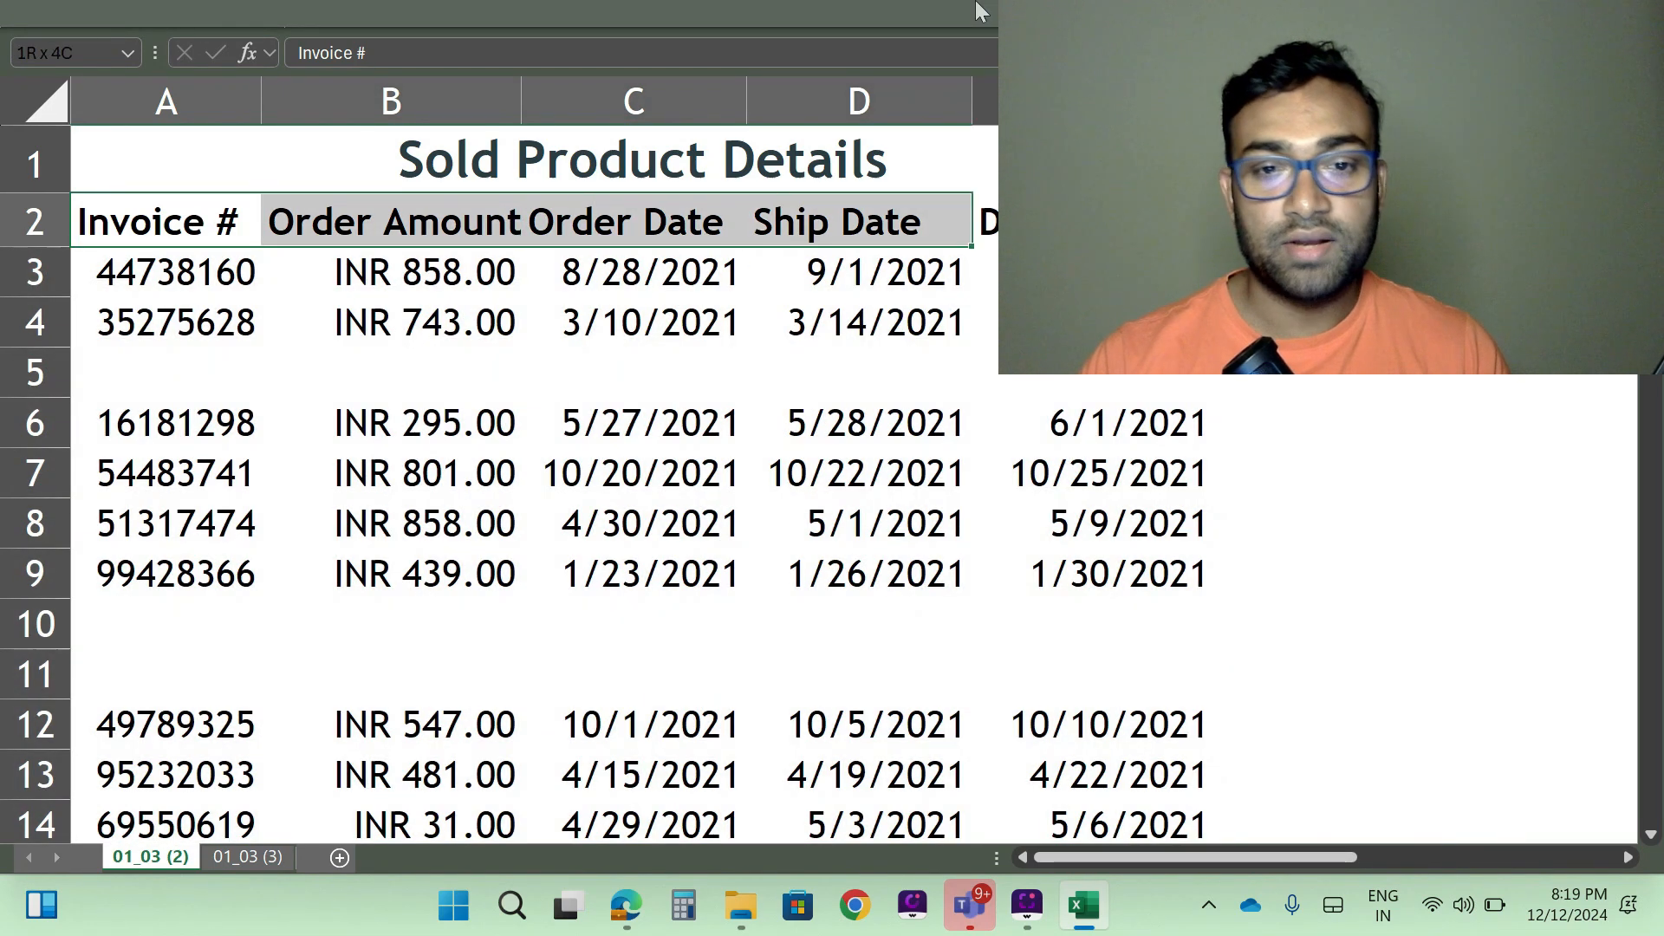
key("shift+Right")
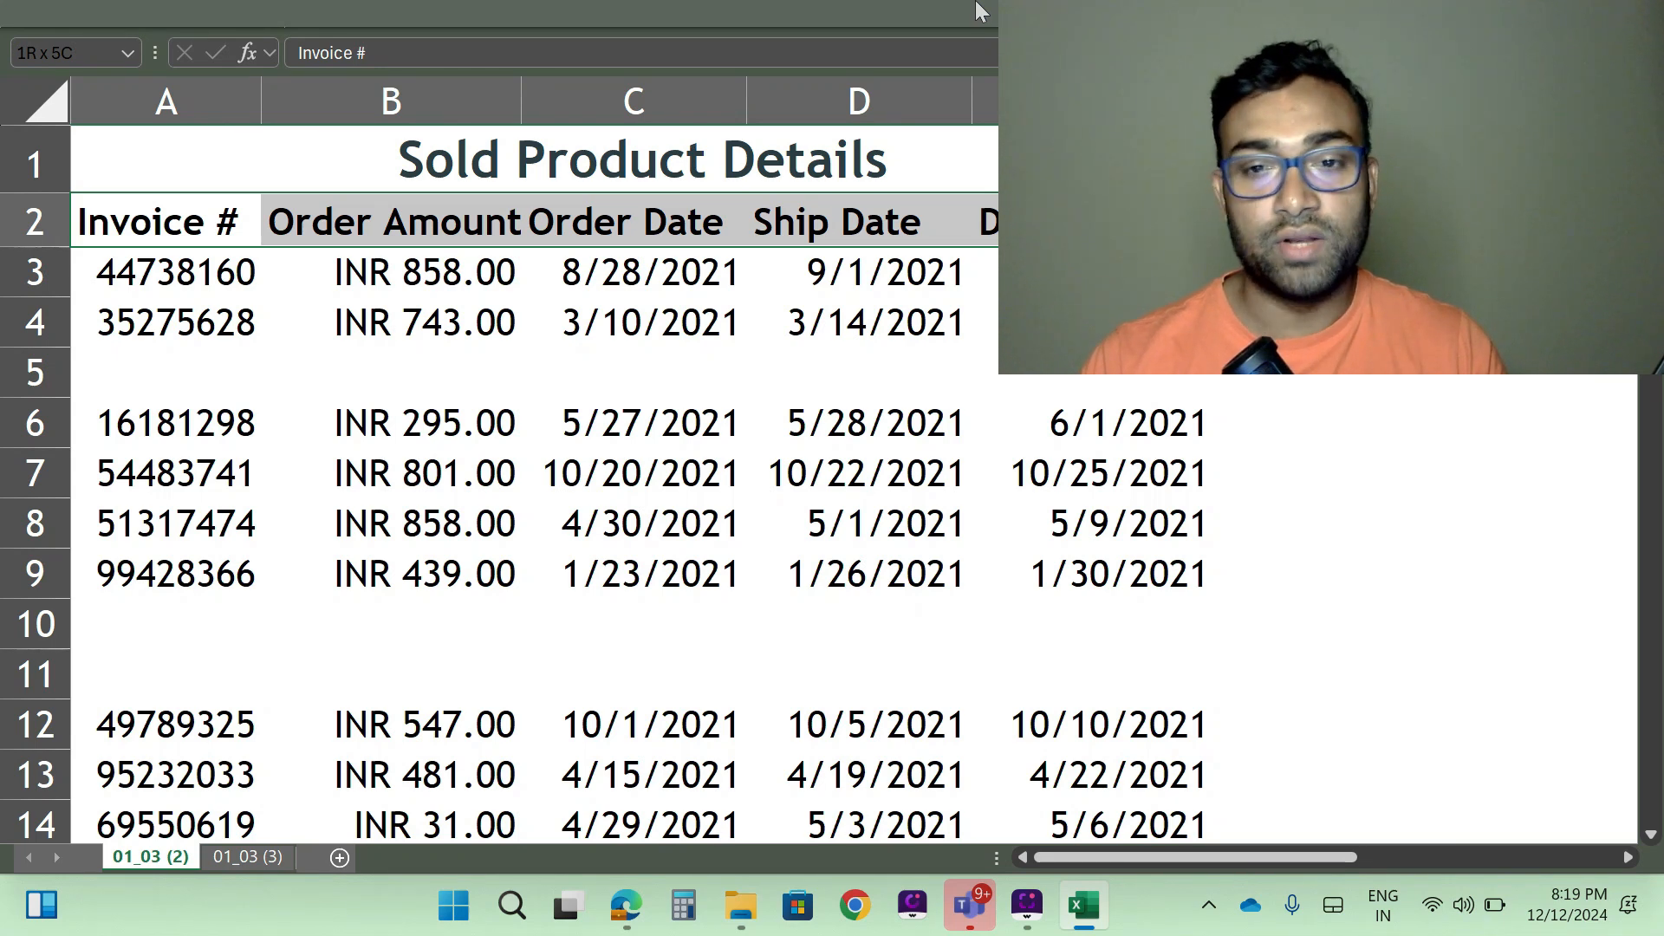
- Extend the header selection down through the last record to cover A2:E171, including the blank rows
key("shift+Down")
key("shift+Down")
key("shift+Down")
key("shift+Down")
key("shift+Down")
key("shift+Down")
key("shift+Down")
key("shift+Down")
key("shift+Down")
key("shift+Down")
key("shift+Down")
key("shift+Down")
key("shift+Down")
key("shift+Down")
key("shift+Down")
key("shift+Down")
key("shift+Down")
key("shift+Down")
key("shift+Down")
key("shift+Down")
key("shift+Down")
key("shift+Down")
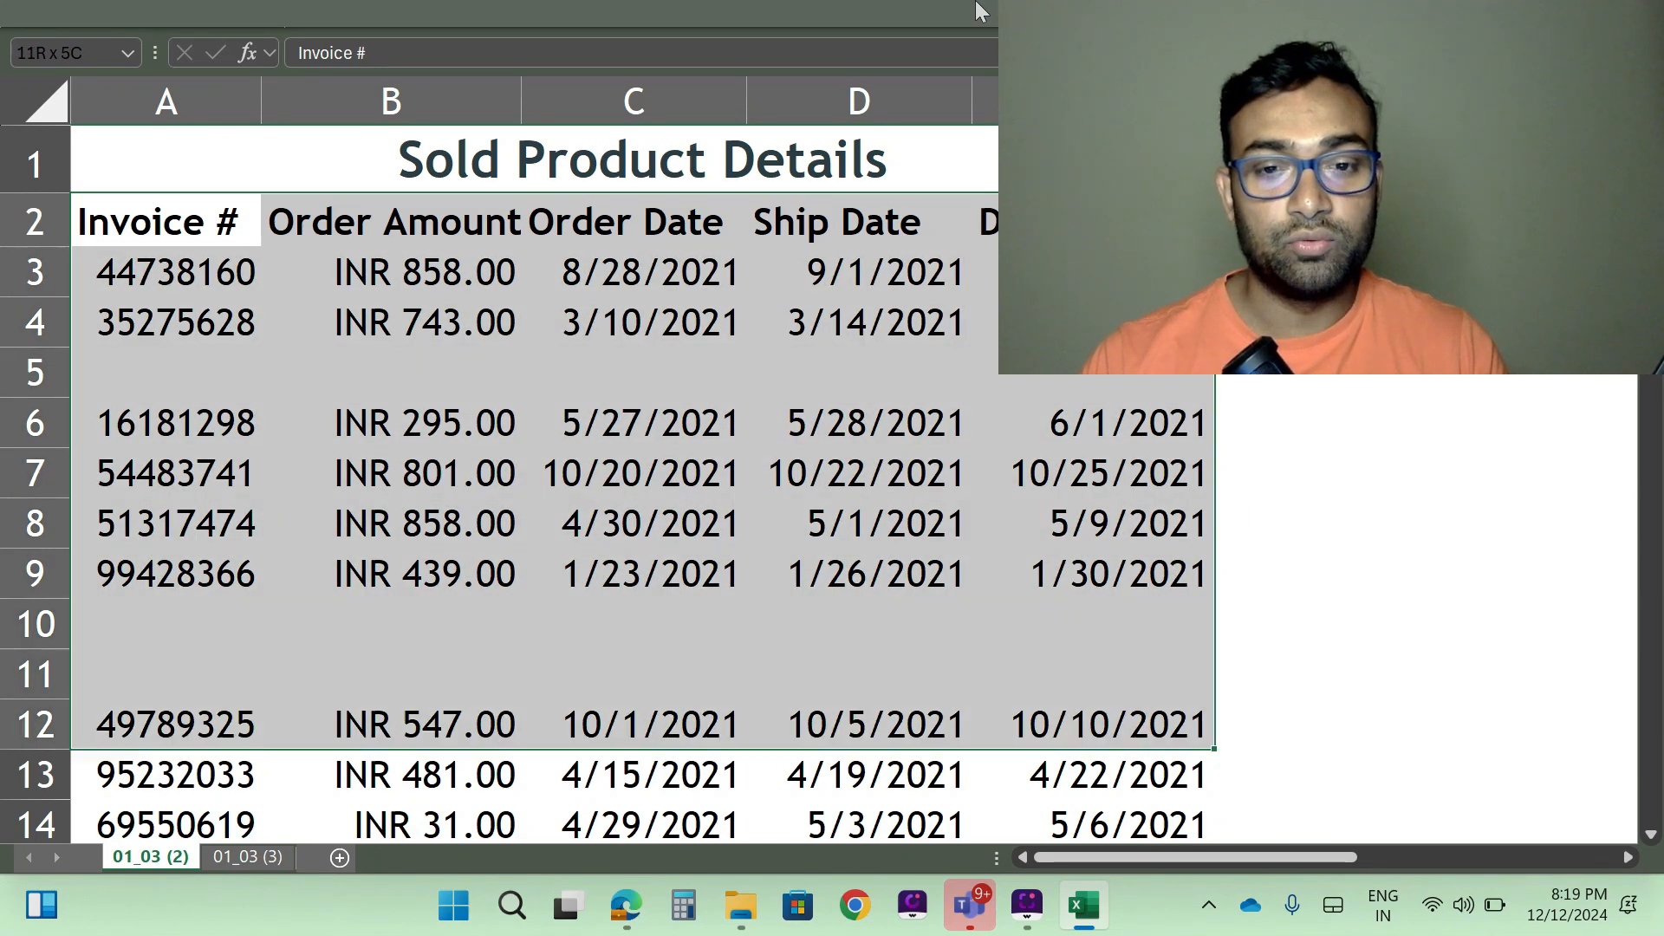
key("shift+Down")
key("shift+Down")
key("shift+Down")
key("shift+Down")
key("shift+Down")
key("shift+Down")
key("shift+Down")
key("shift+Down")
key("shift+Down")
key("shift+Down")
key("shift+Down")
key("shift+Down")
key("shift+Down")
key("shift+Down")
key("shift+Down")
key("shift+Down")
key("shift+Down")
key("shift+Down")
key("shift+Down")
key("shift+Down")
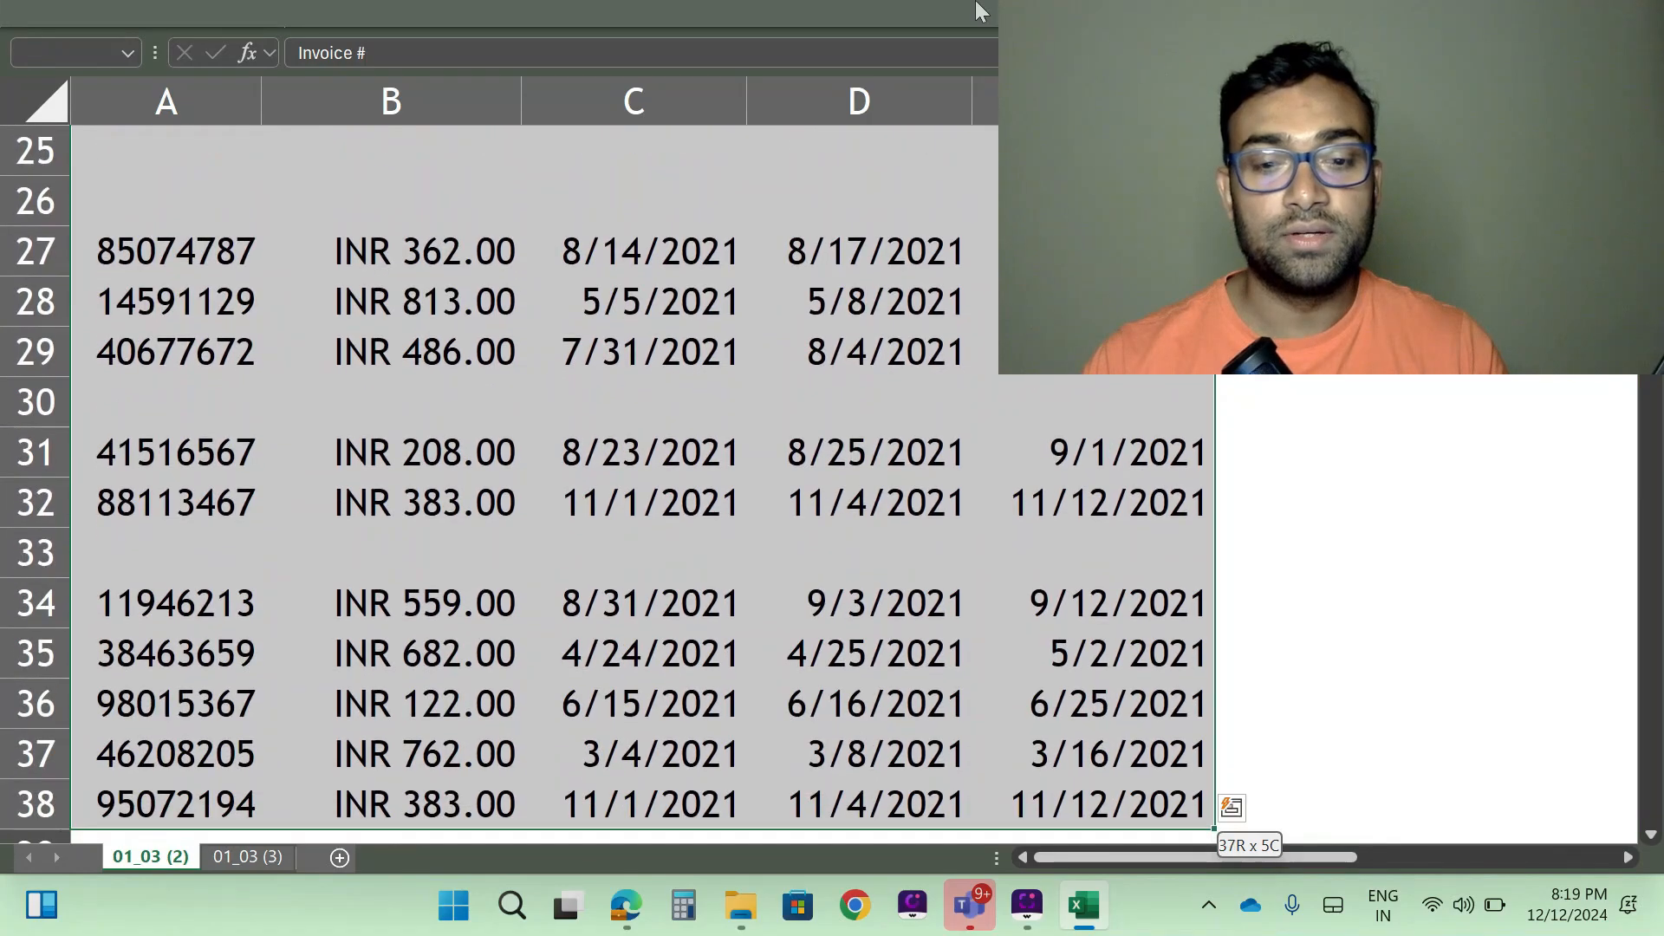
key("shift+Down")
key("shift+Down")
key("shift+Down")
key("shift+Down")
key("shift+Down")
key("shift+Down")
key("shift+Down")
key("shift+Down")
key("shift+Down")
key("shift+Down")
key("shift+Down")
key("shift+Down")
key("shift+Down")
key("shift+Down")
key("shift+Down")
key("shift+Down")
key("shift+Down")
key("shift+Down")
key("shift+Down")
key("shift+Down")
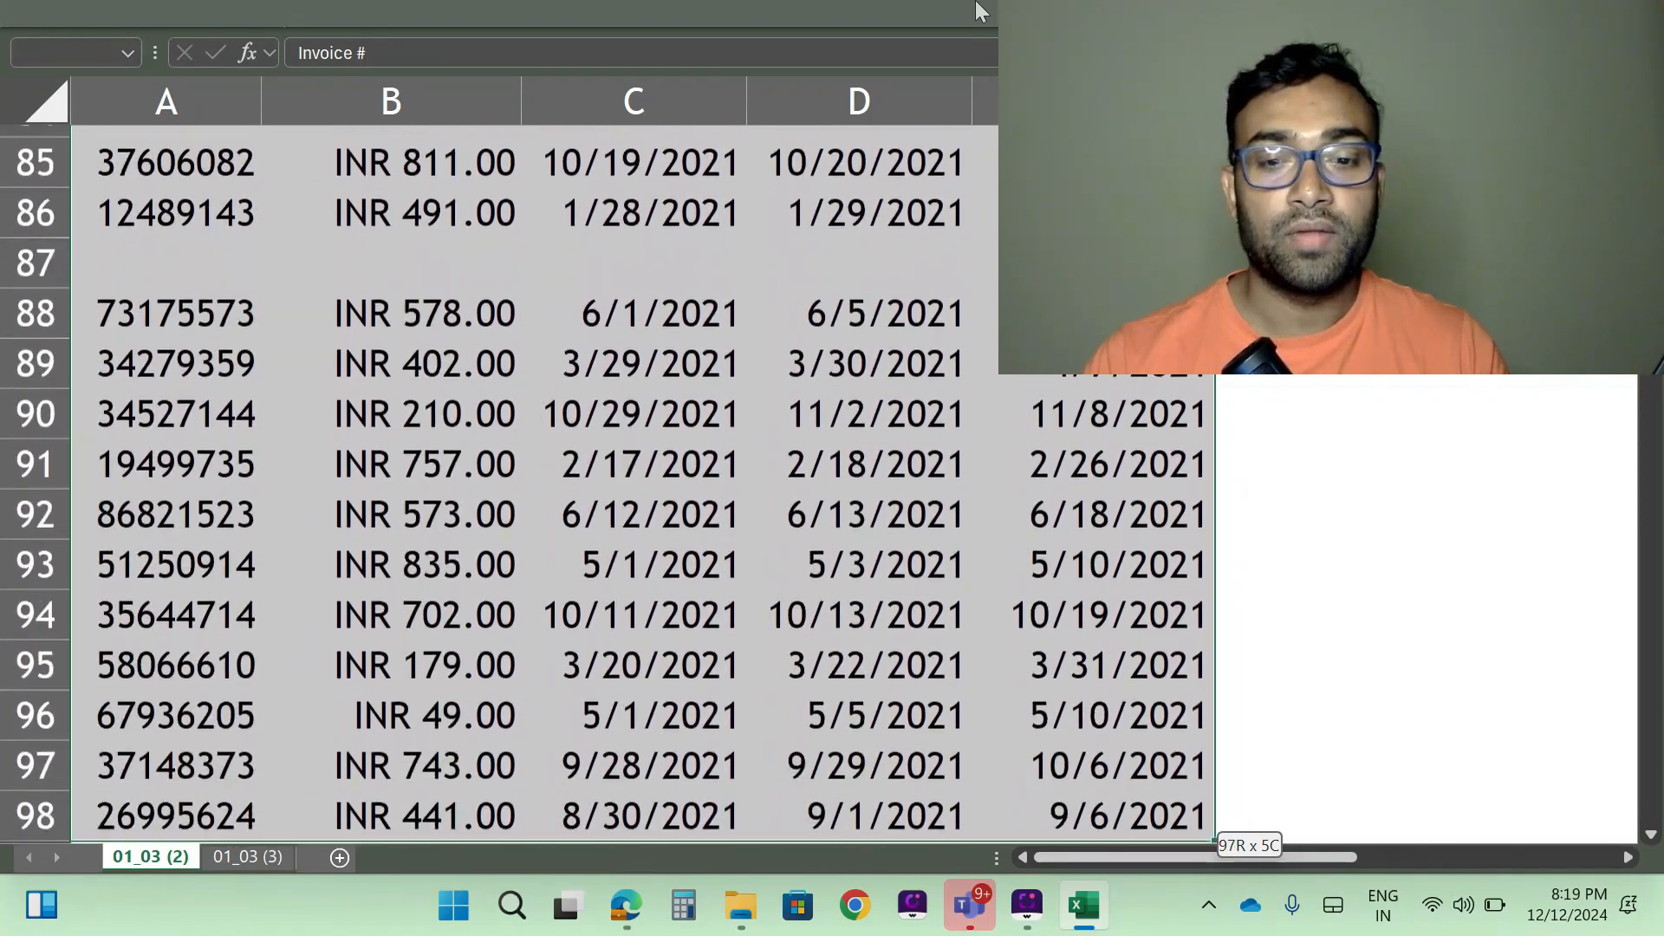
key("shift+Down")
key("shift+Down")
key("shift+Down")
key("shift+Down")
key("shift+Down")
key("shift+Down")
key("shift+Down")
key("shift+Down")
key("shift+Down")
key("shift+Down")
key("shift+Down")
key("shift+Down")
key("shift+Down")
key("shift+Down")
key("shift+Down")
key("shift+Down")
key("shift+Down")
key("shift+Down")
key("shift+Down")
key("shift+Down")
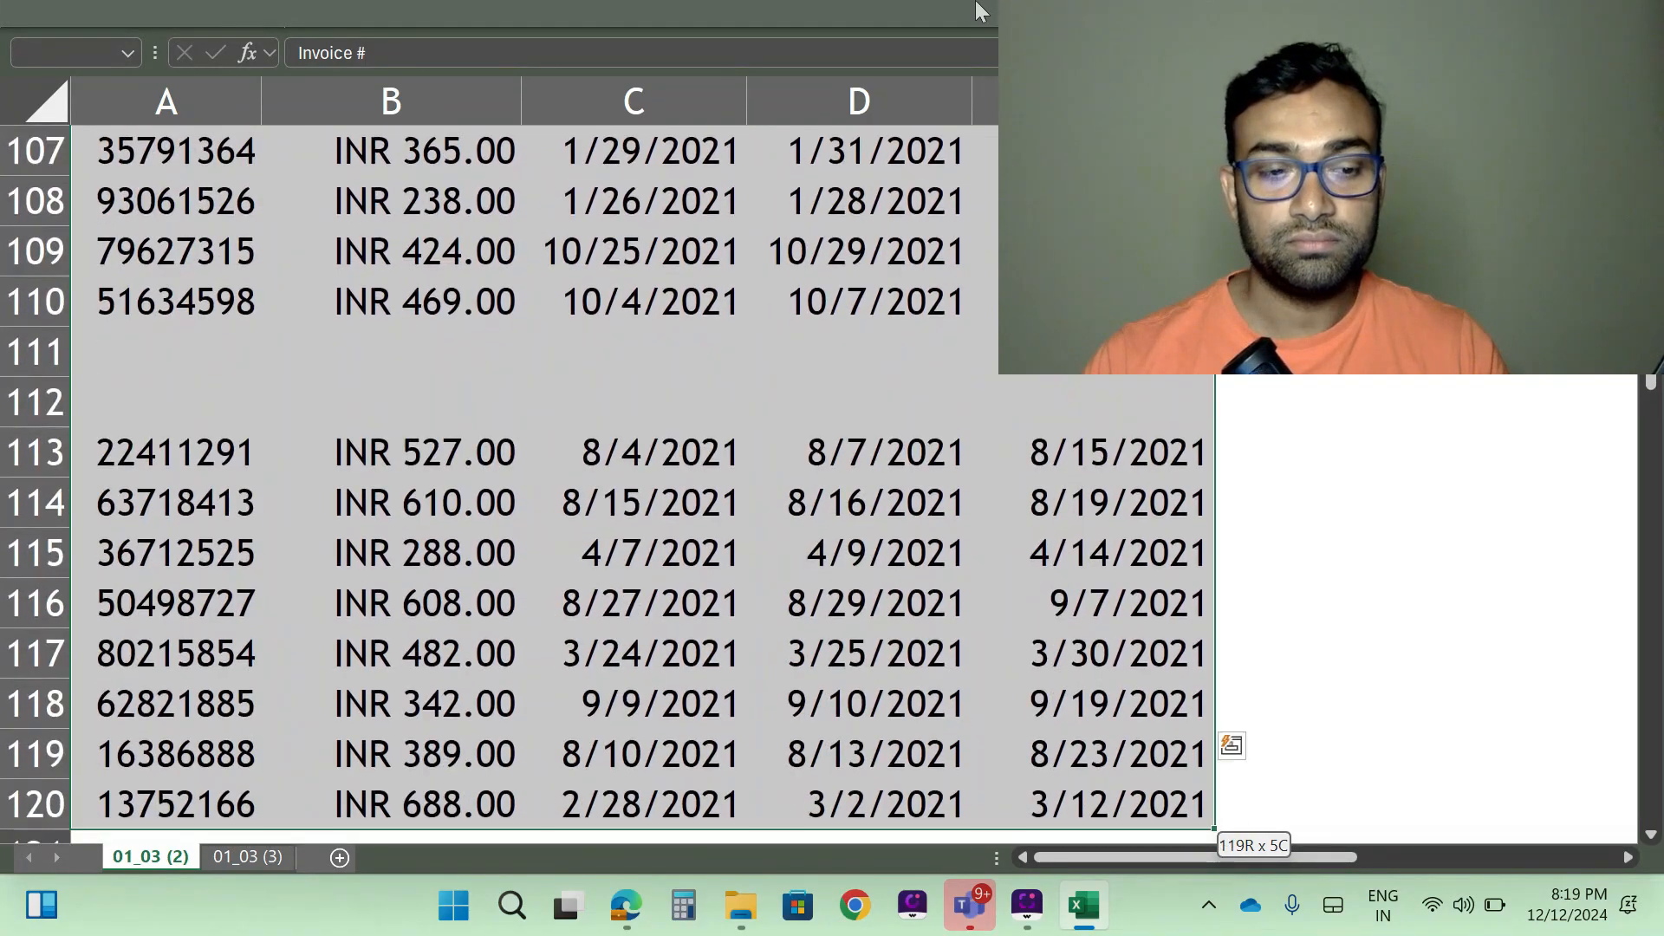
key("shift+Down")
key("shift+Down")
key("shift+Down")
key("shift+Down")
key("shift+Down")
key("shift+Down")
key("shift+Down")
key("shift+Down")
key("shift+Down")
key("shift+Down")
key("shift+Down")
key("shift+Down")
key("shift+Down")
key("shift+Down")
key("shift+Down")
key("shift+Down")
key("shift+Down")
key("shift+Down")
key("shift+Down")
key("shift+Down")
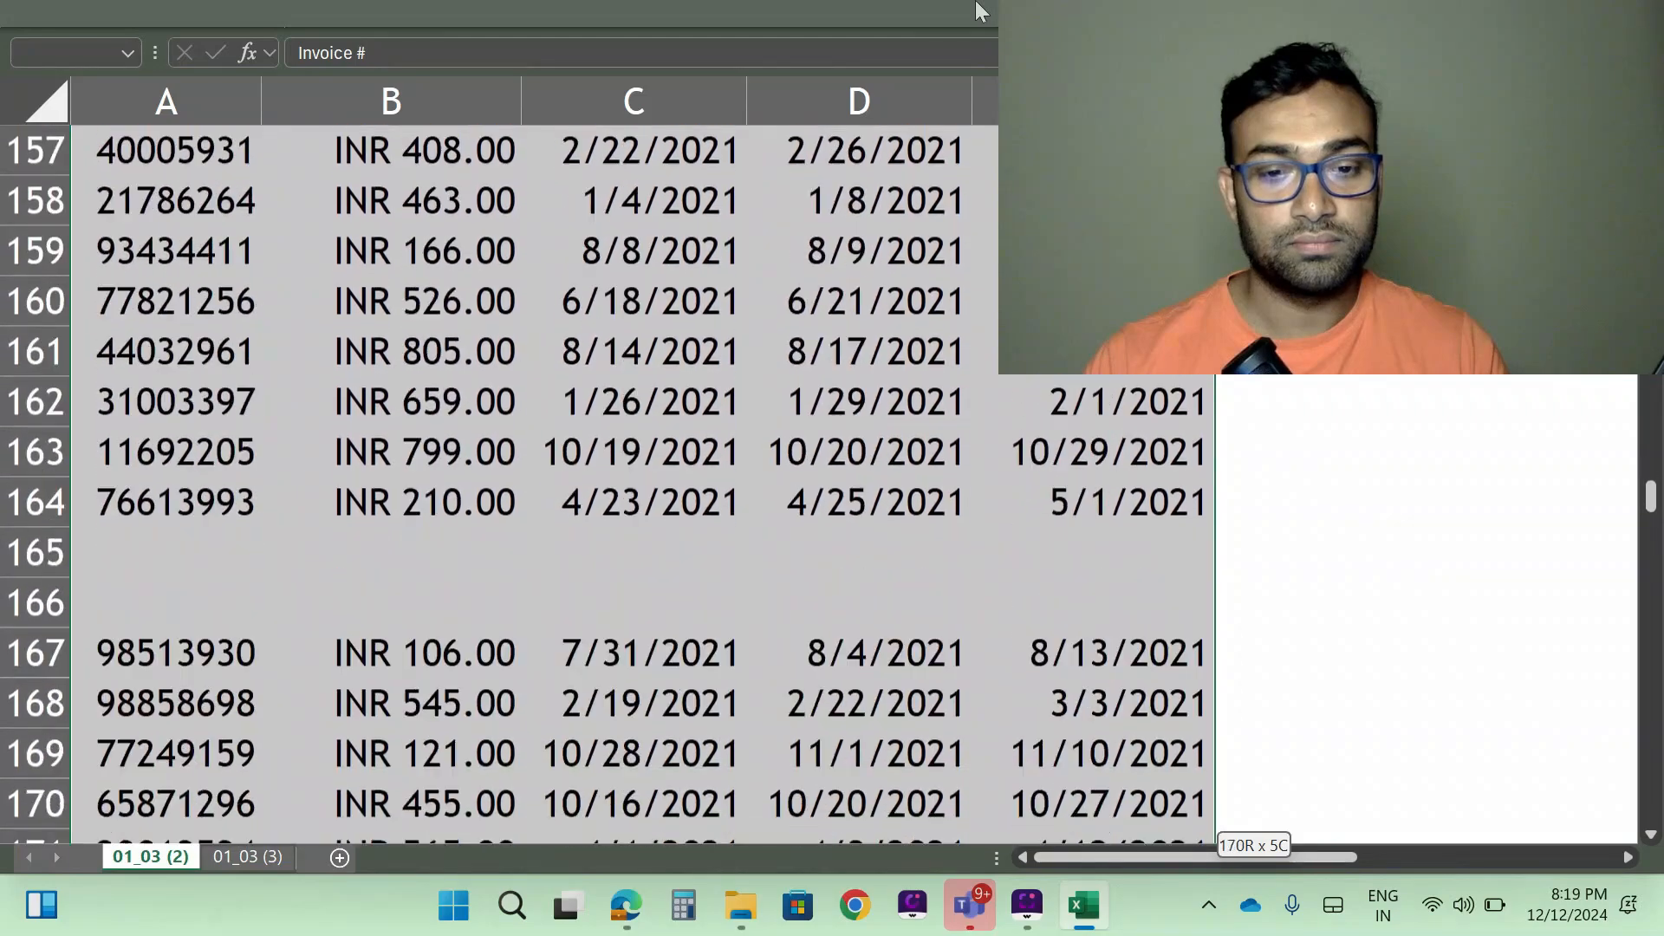
key("ctrl+shift+Down")
key("ctrl+shift+Up")
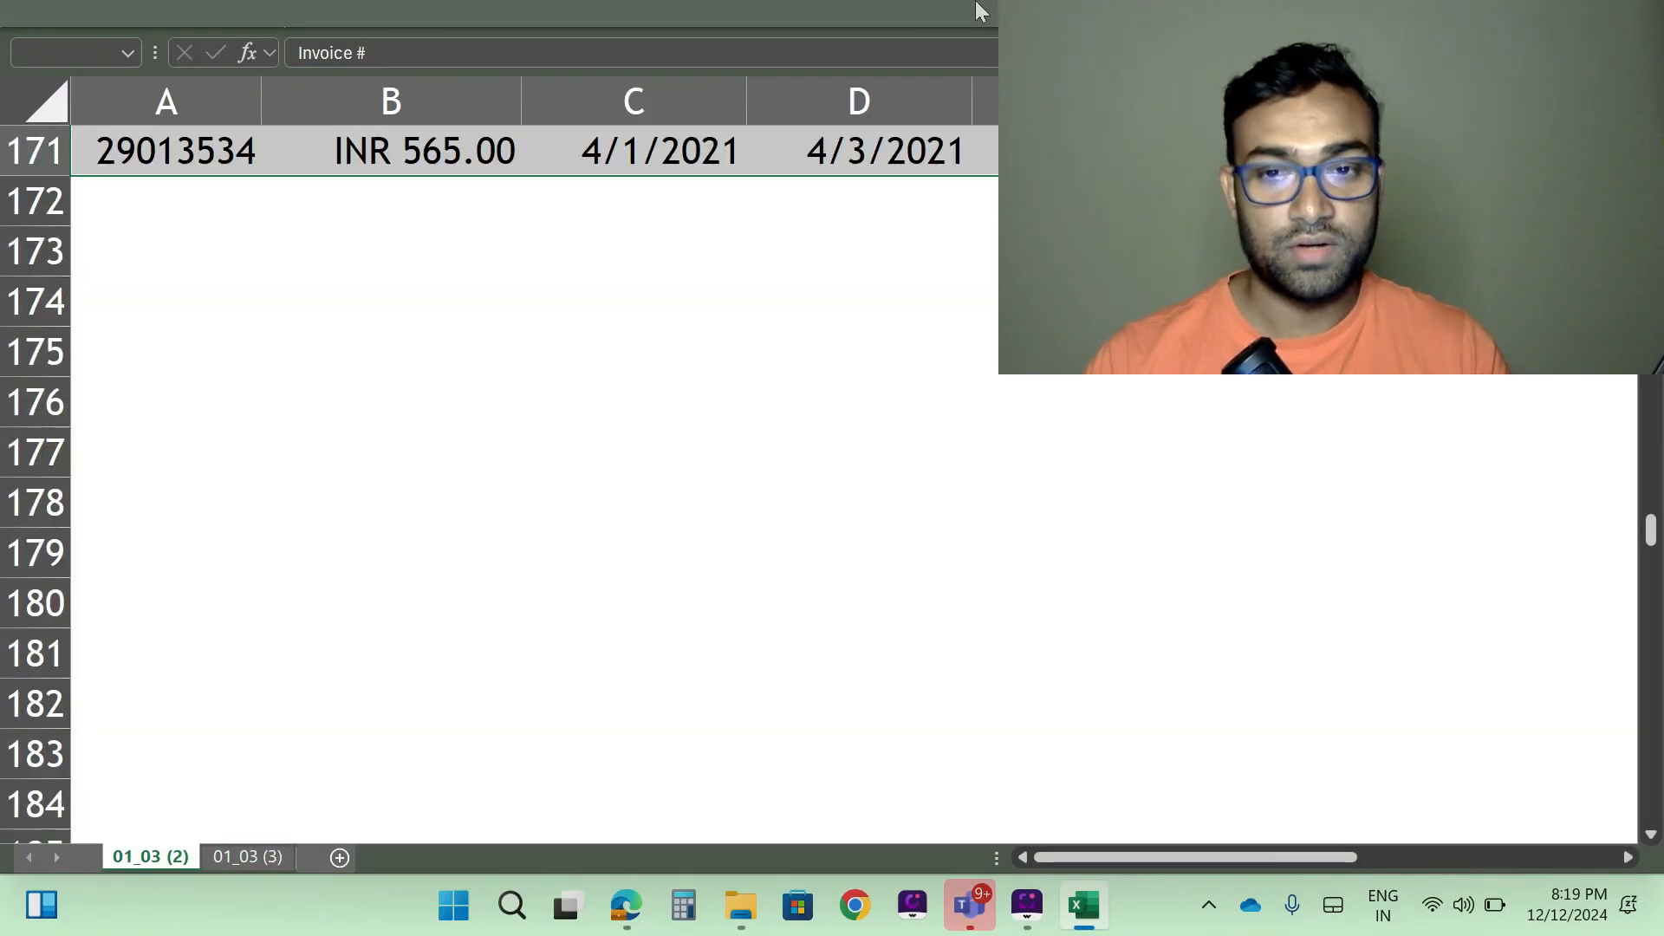
scroll(850, 108, "up", 1)
scroll(676, 427, "up", 20)
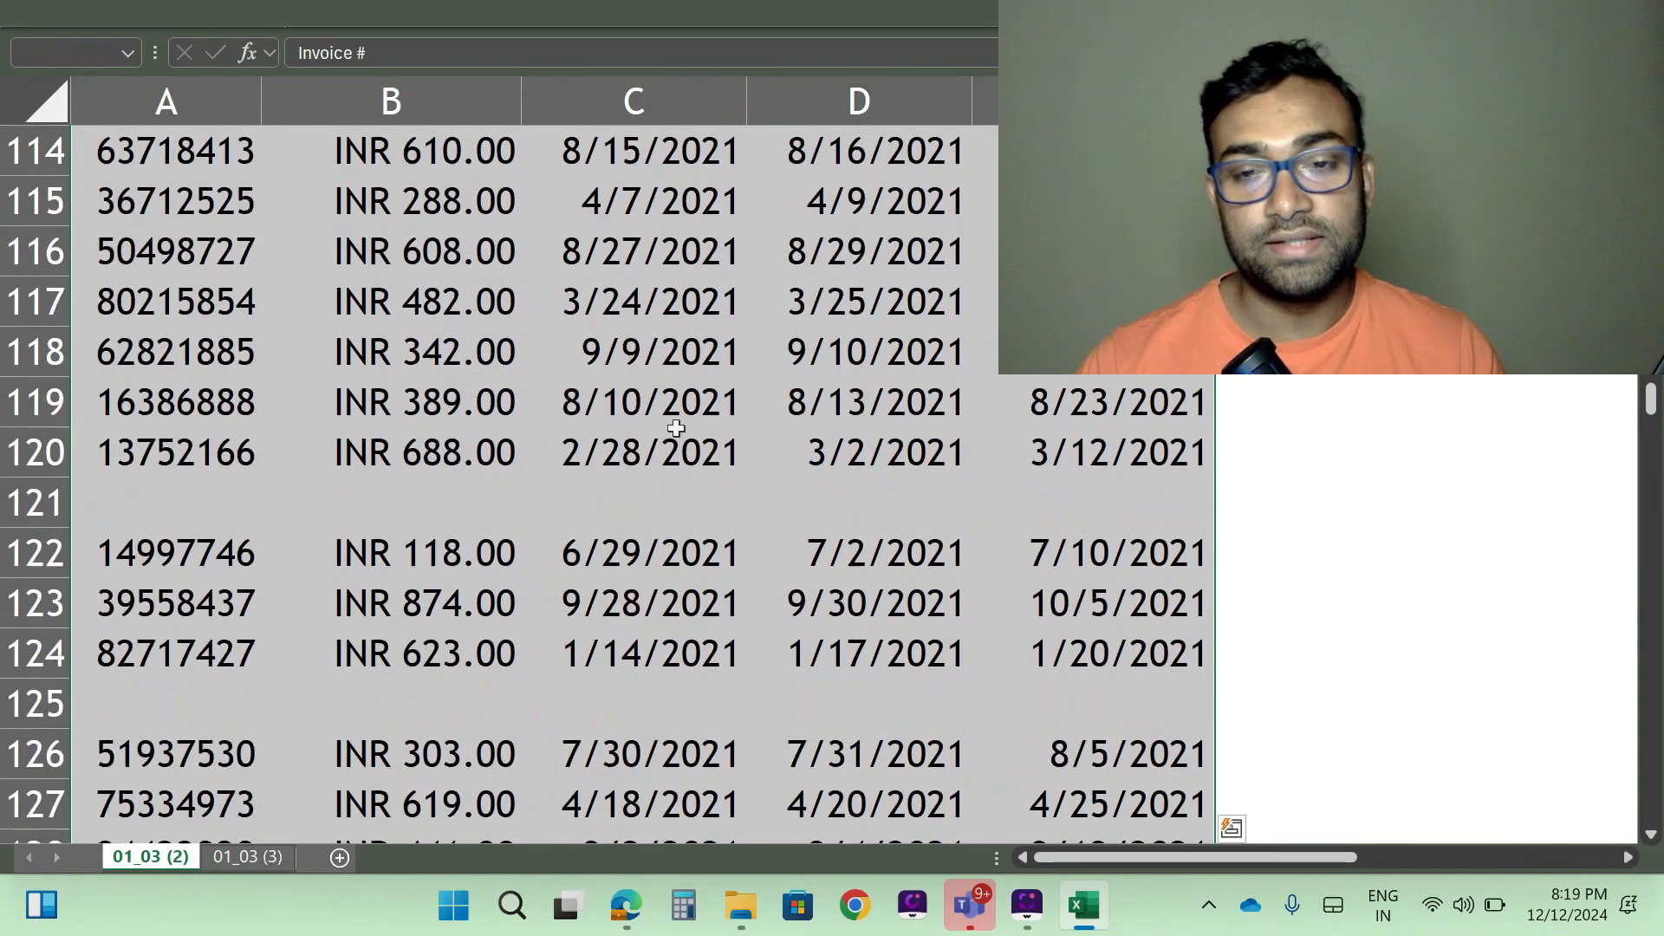
scroll(676, 427, "up", 15)
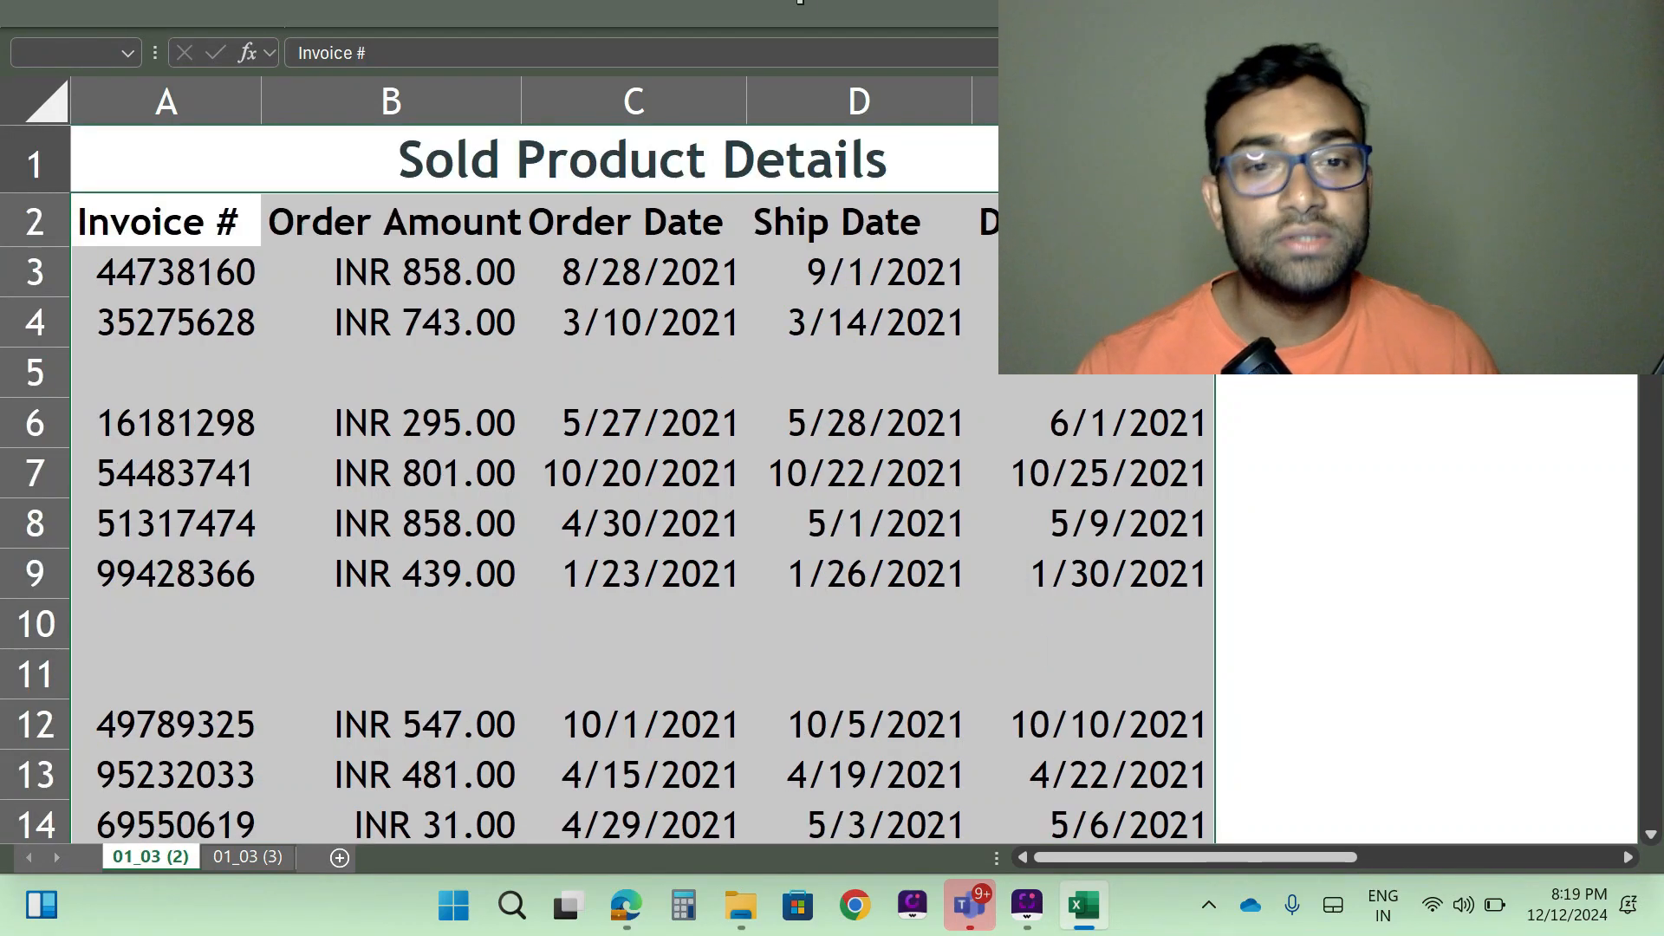
mouse_move(815, 7)
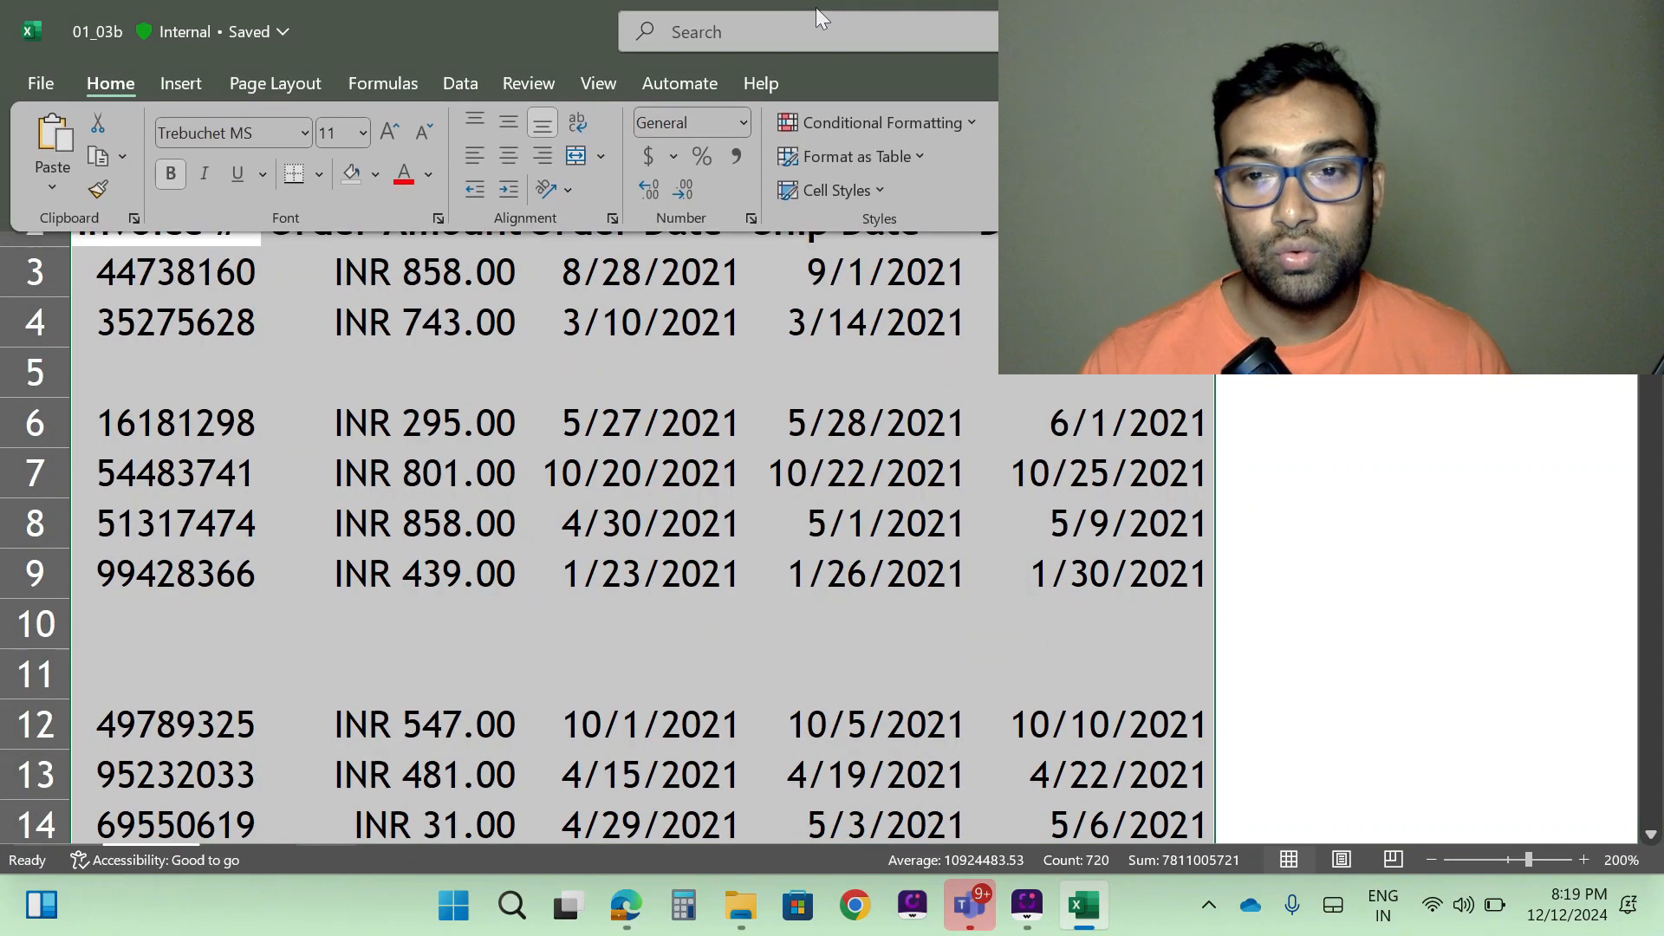
key("alt+Tab")
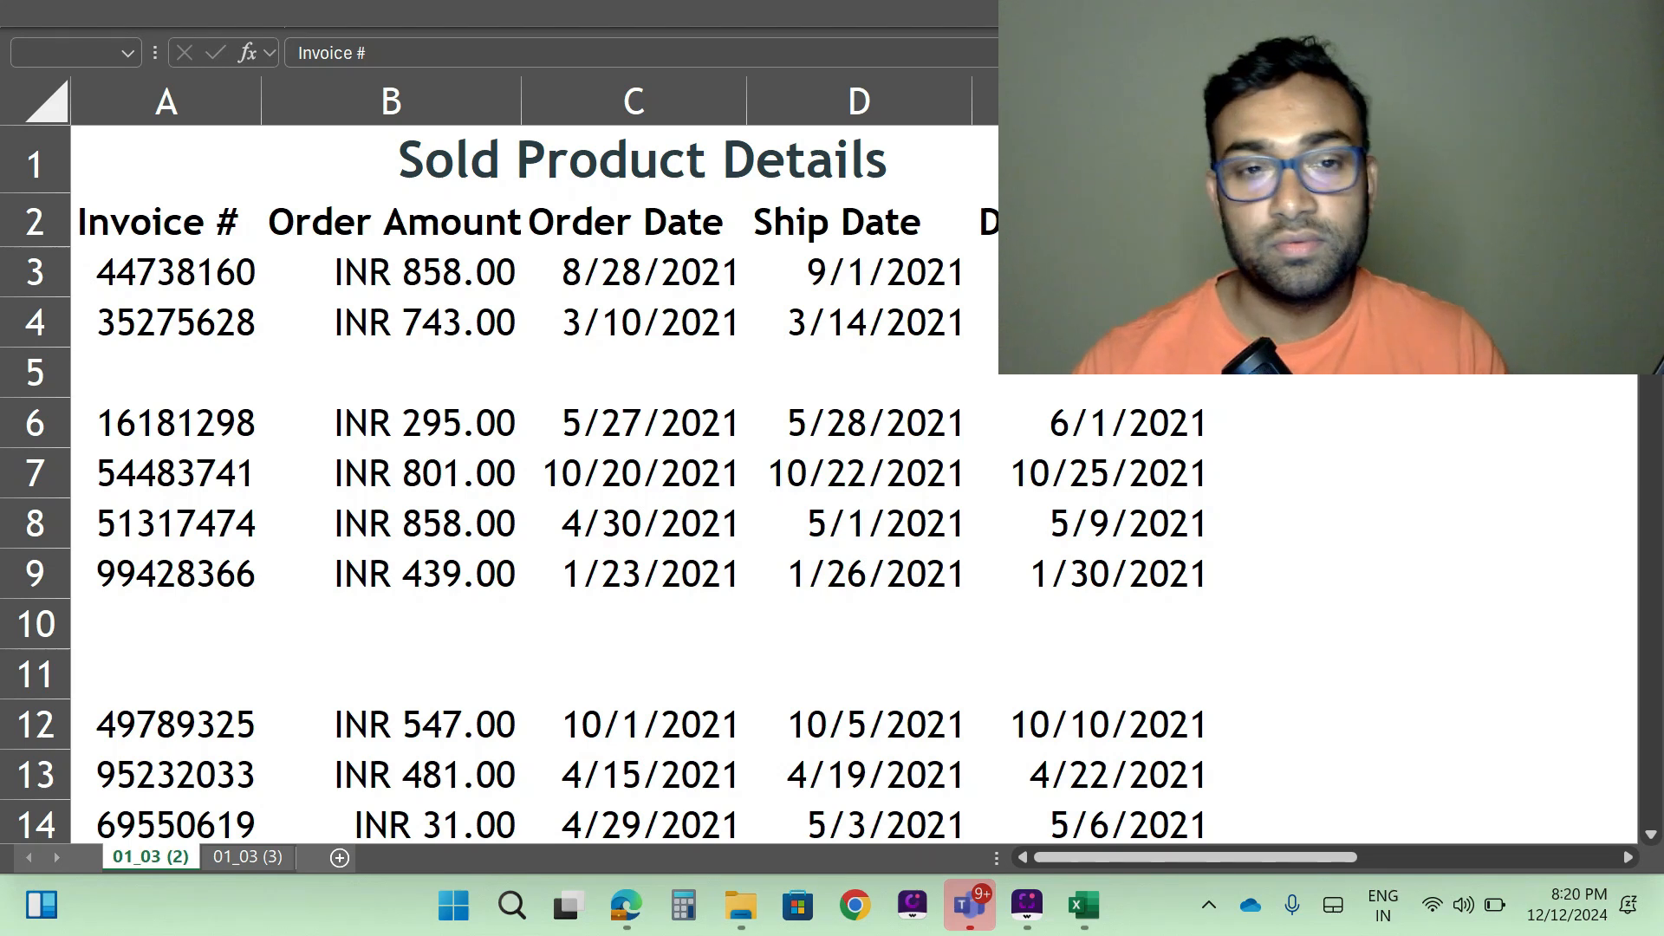
key("alt+Tab")
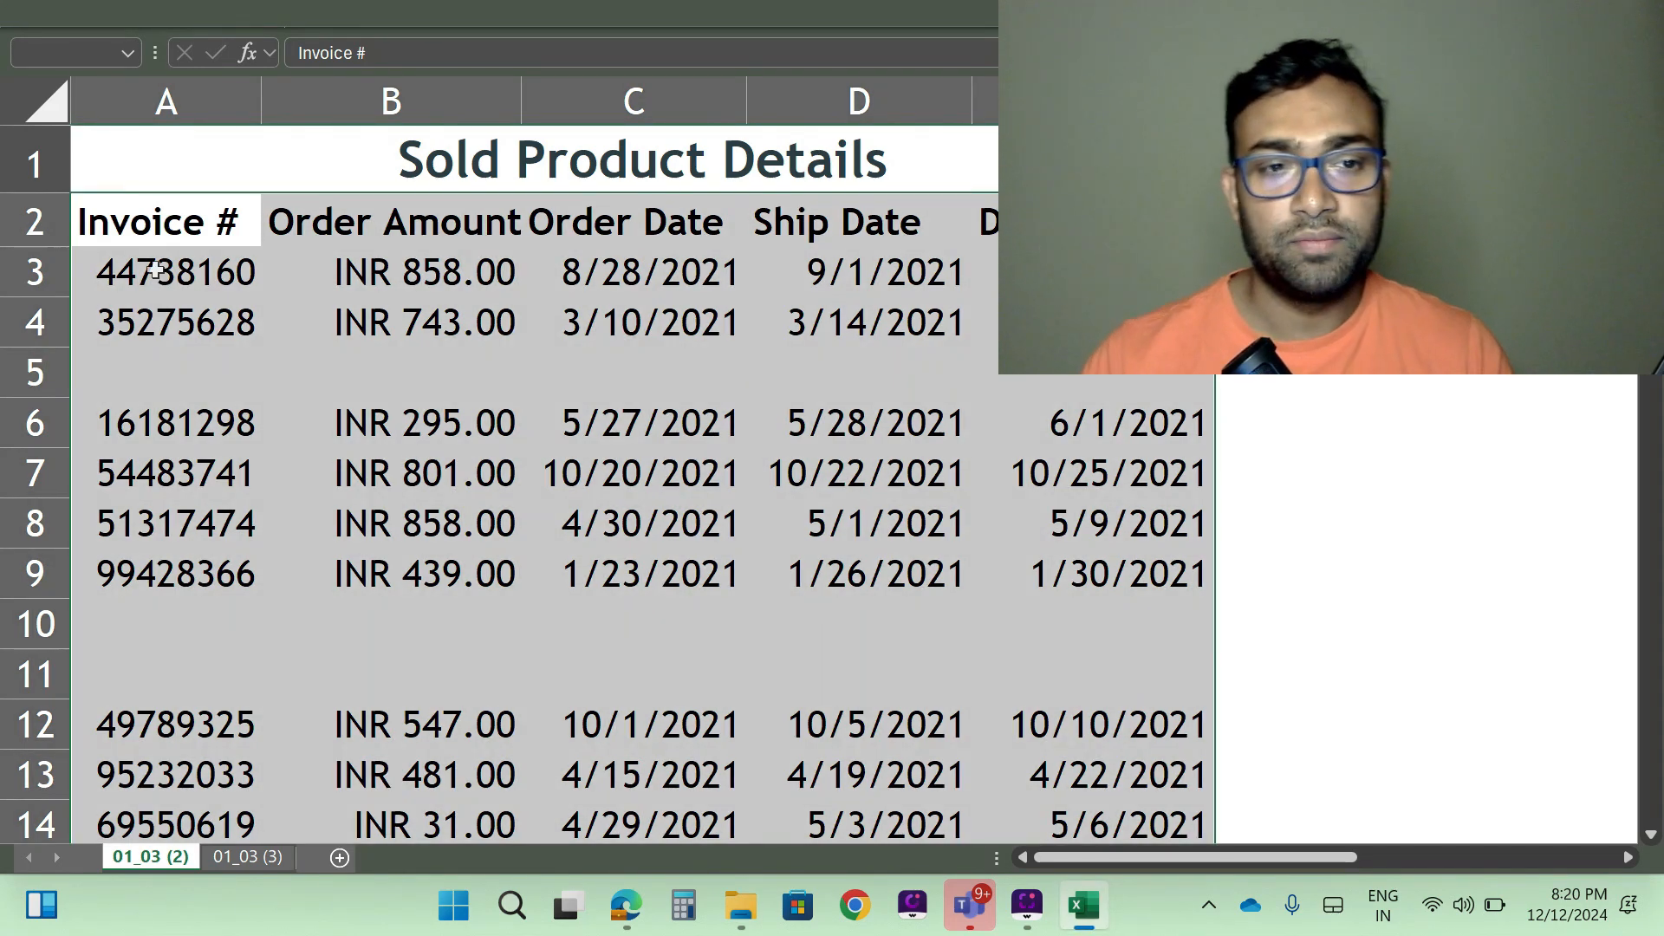
key("ctrl+alt+m")
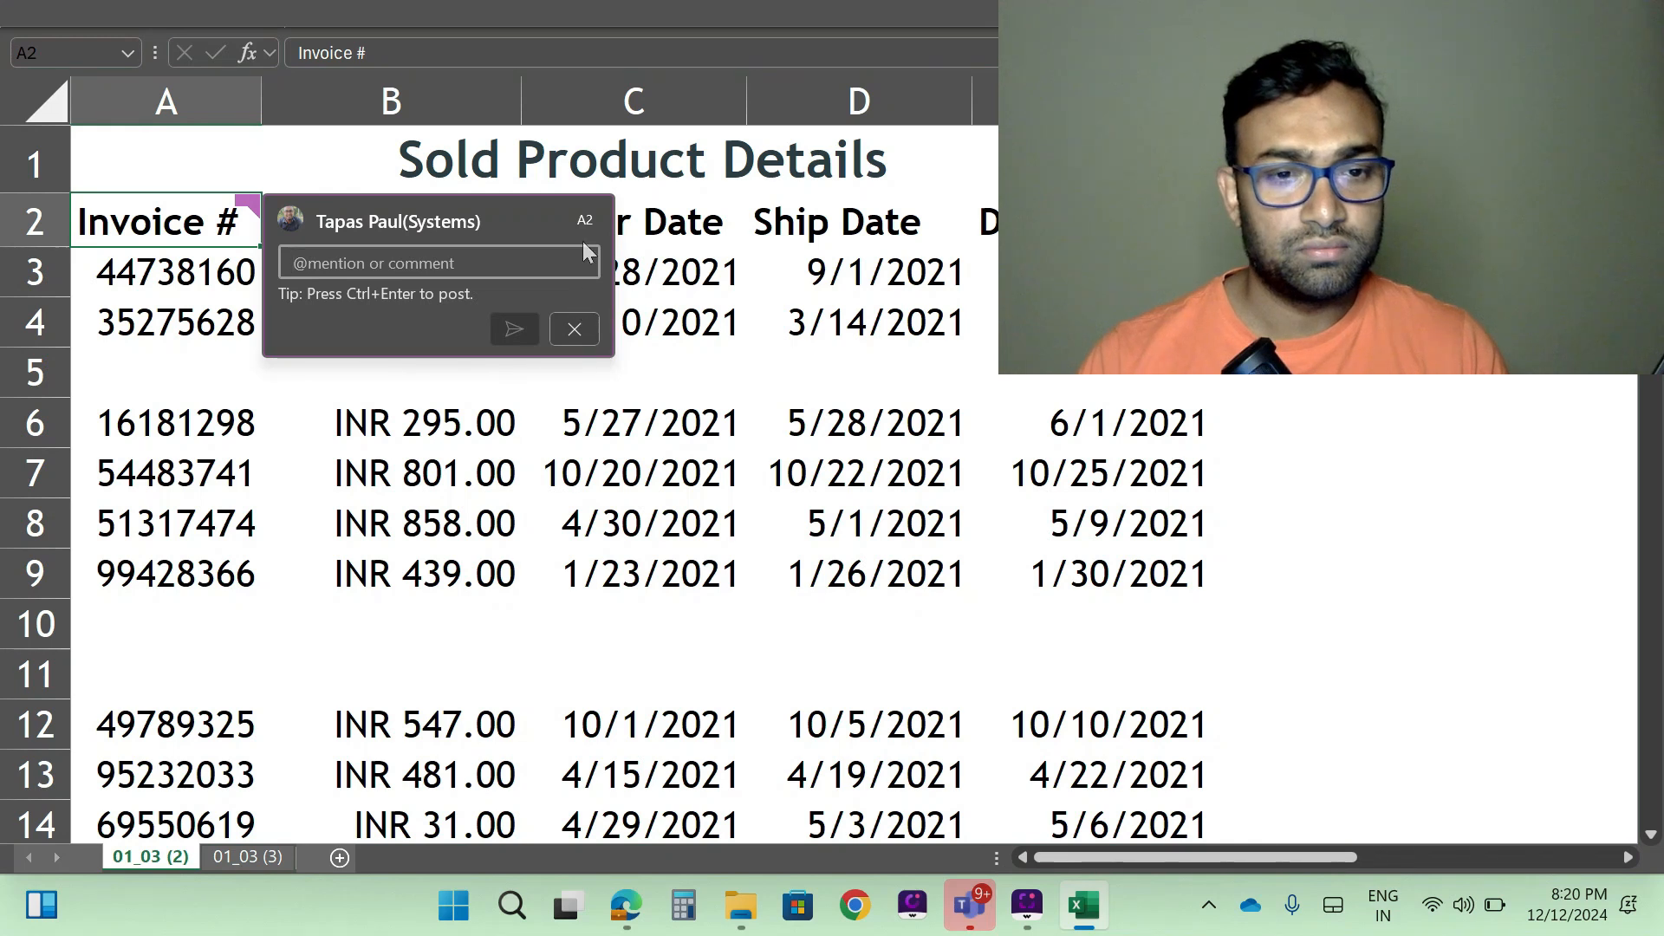
left_click(570, 319)
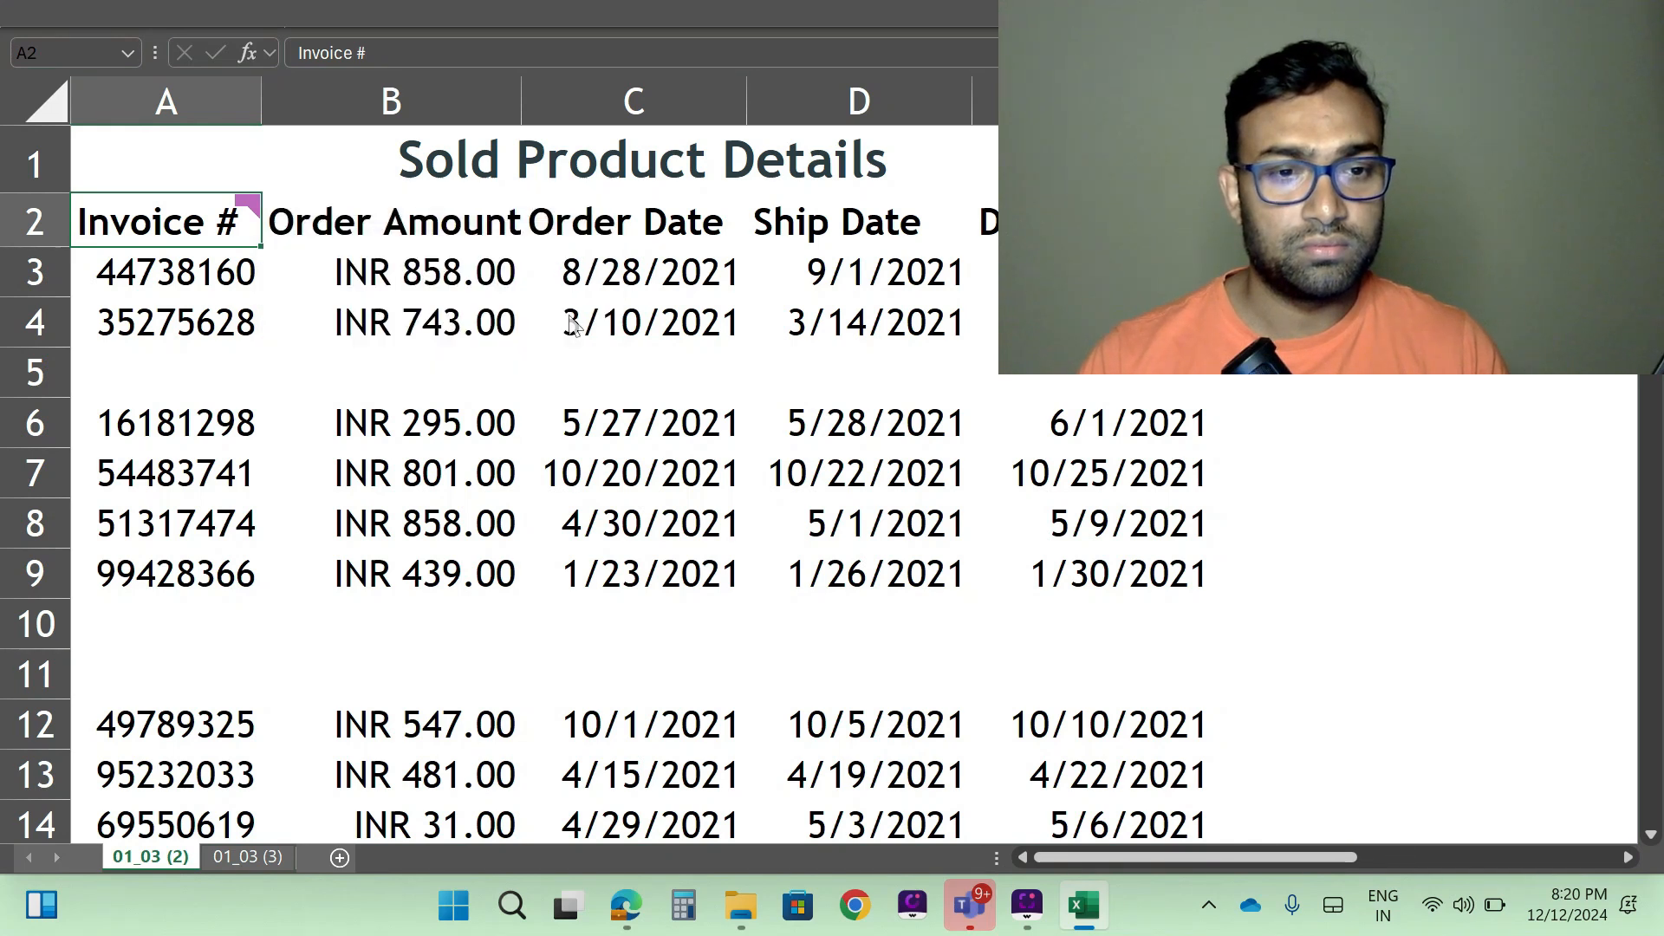
left_click(781, 10)
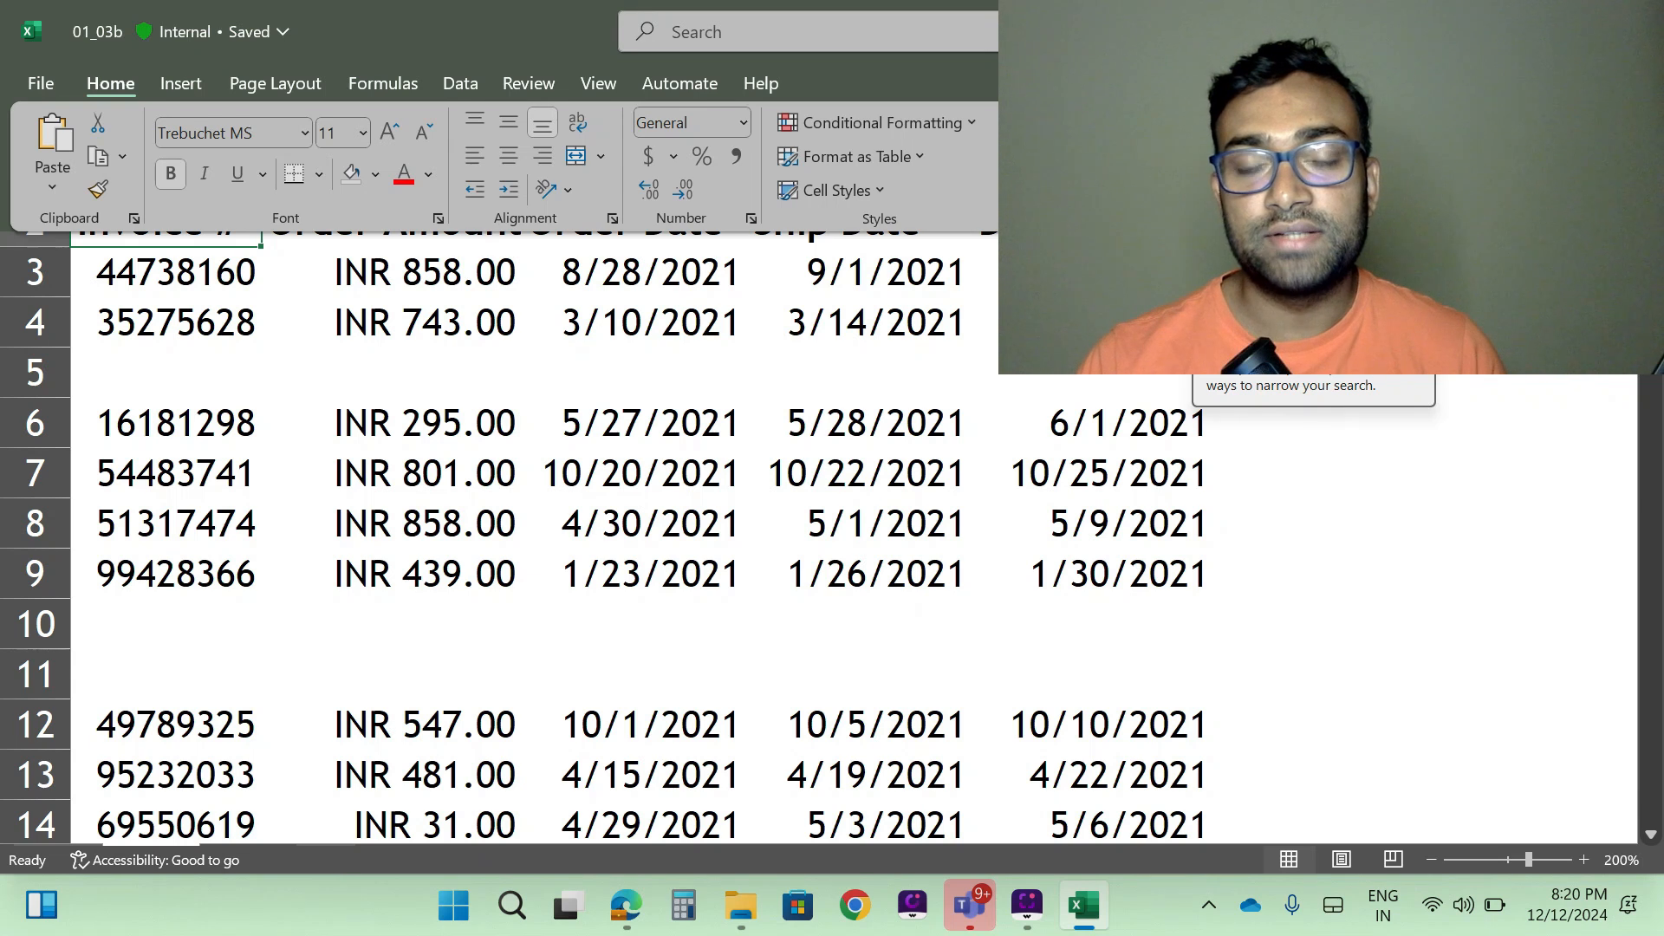
left_click(1248, 157)
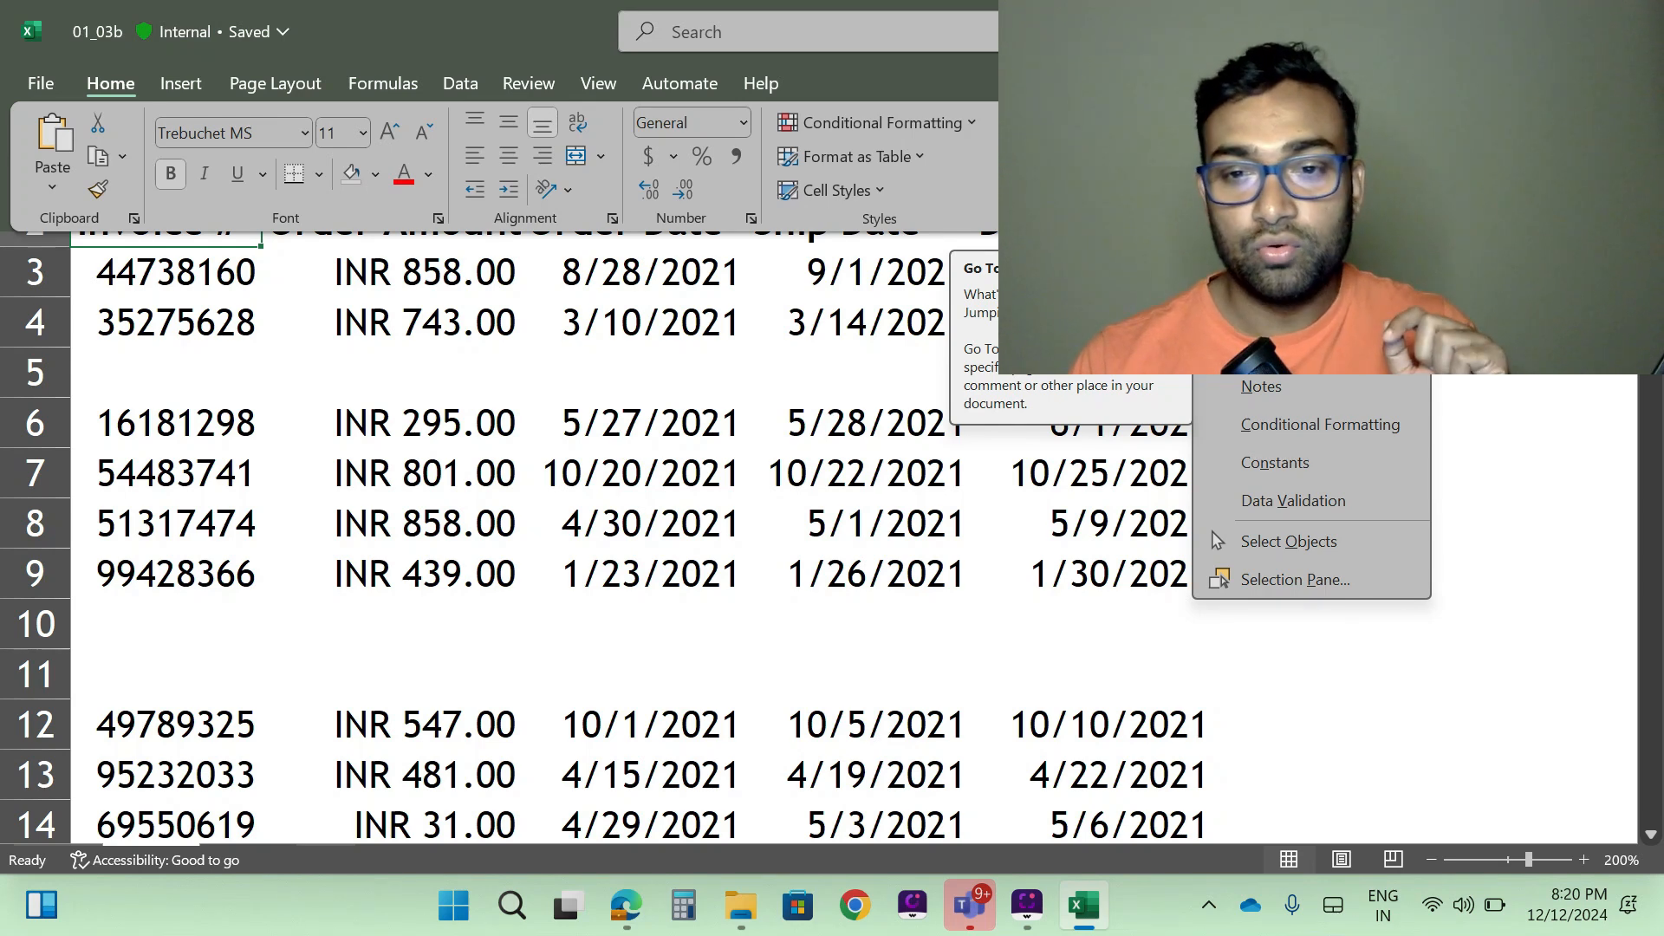
left_click(1272, 270)
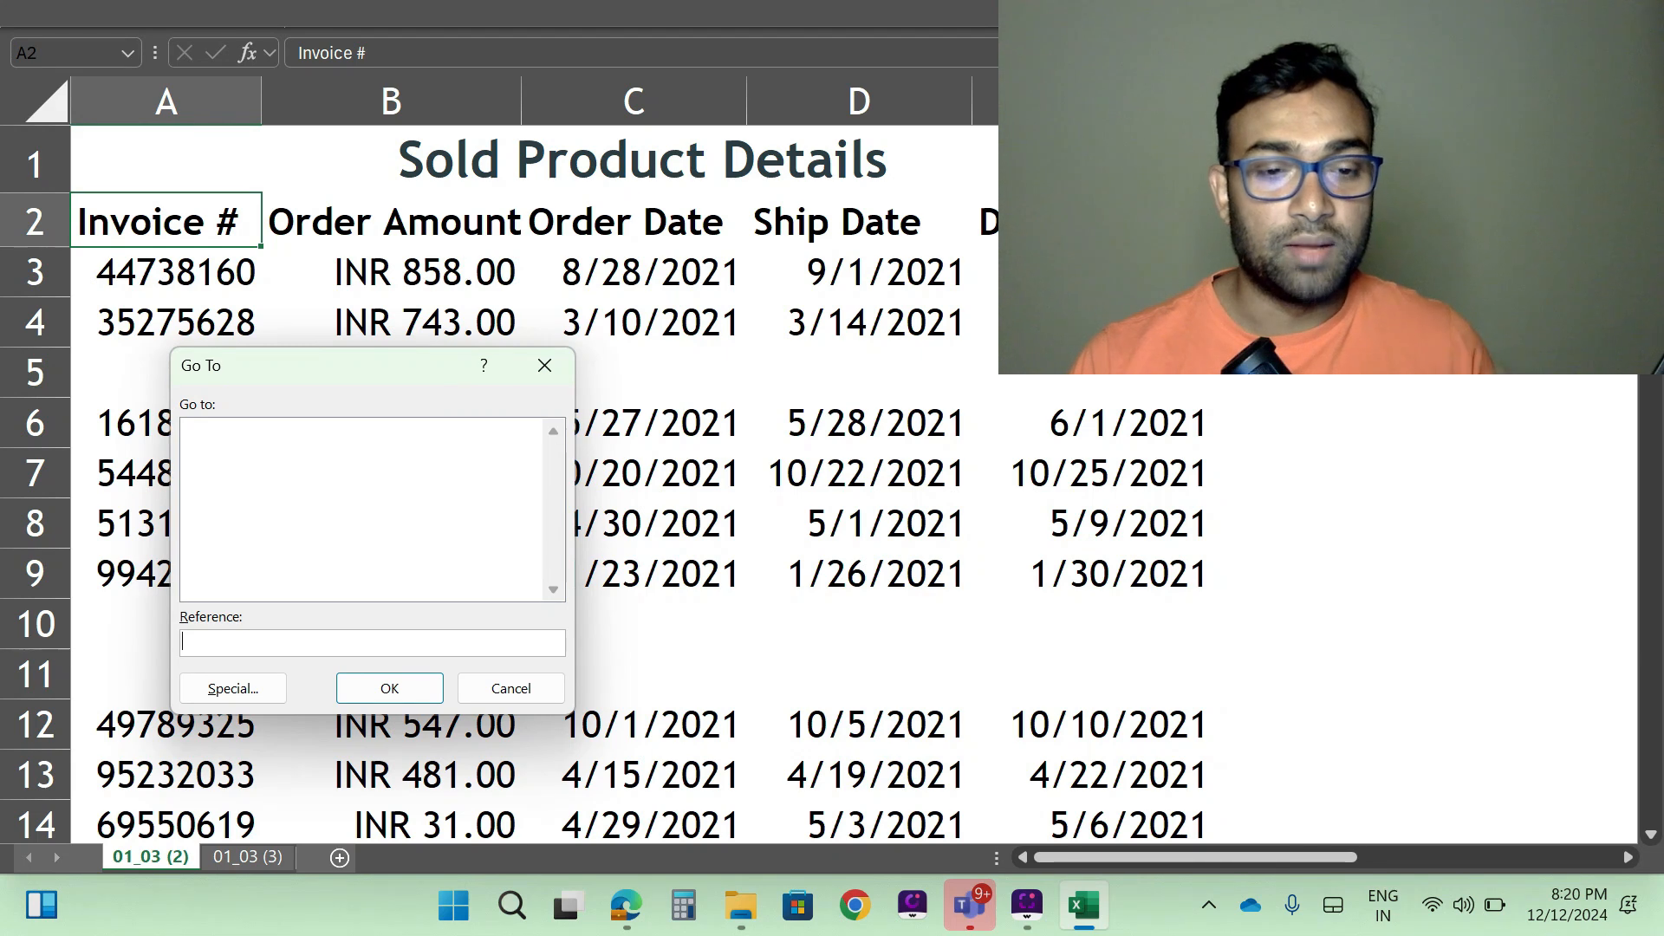
left_click(511, 689)
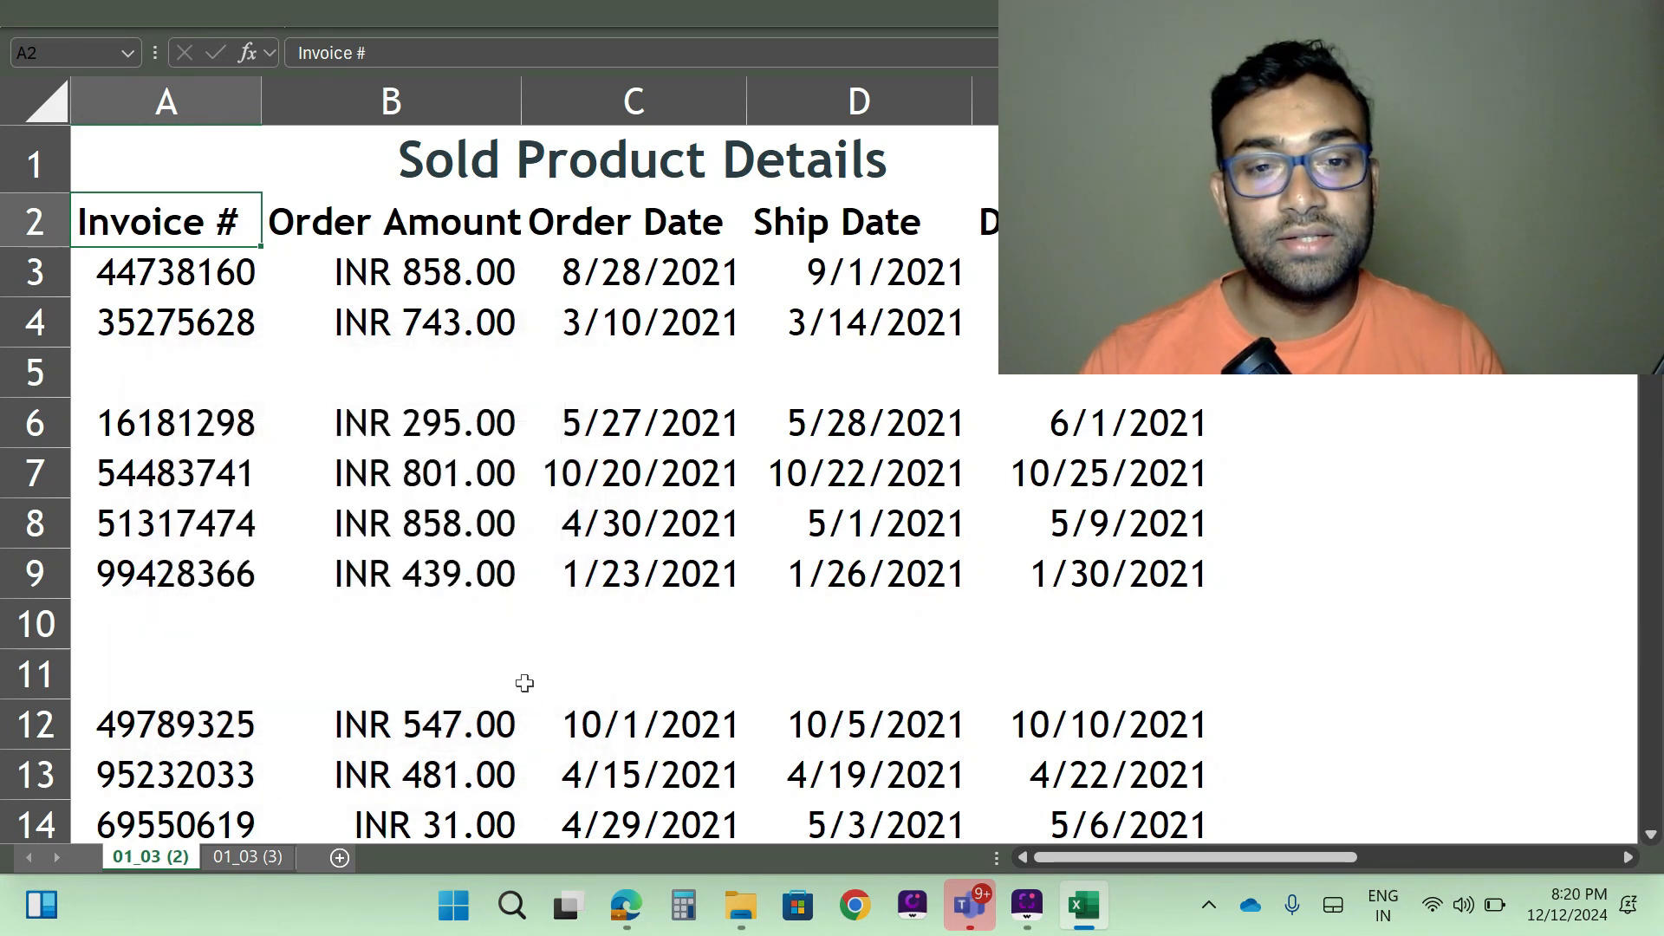
left_click(533, 462)
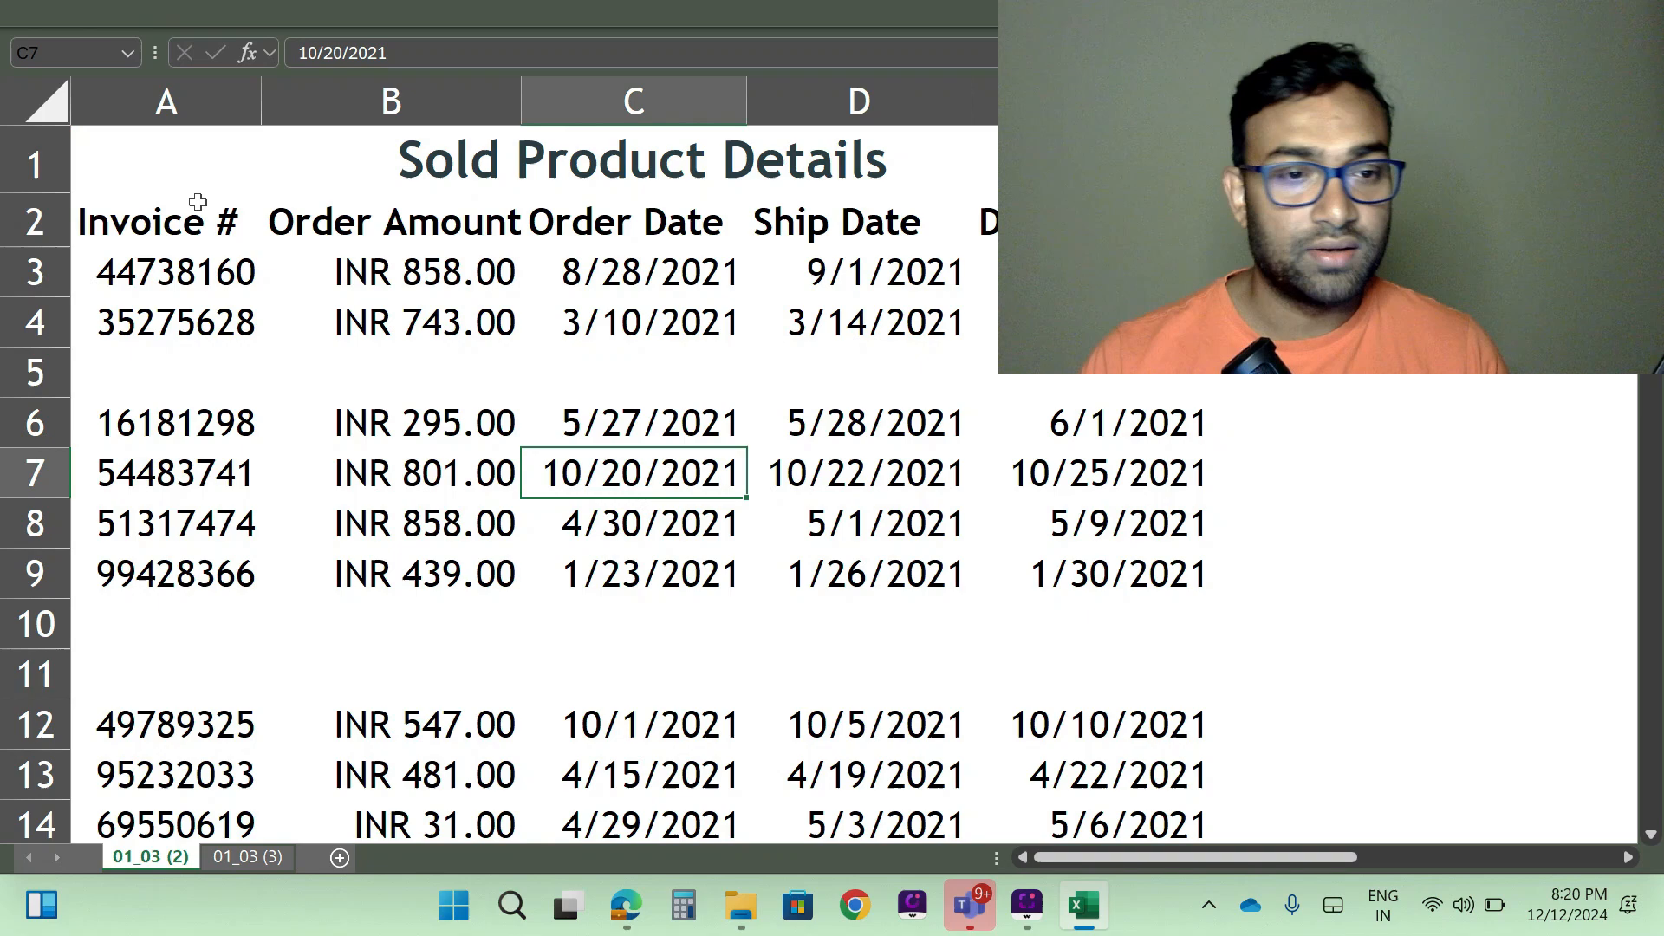
- Select the whole table from the Invoice # header through the last record, covering A2:E171 with its blank rows
left_click(137, 239)
key("shift+Right")
key("shift+Right")
key("shift+Right")
key("shift+Right")
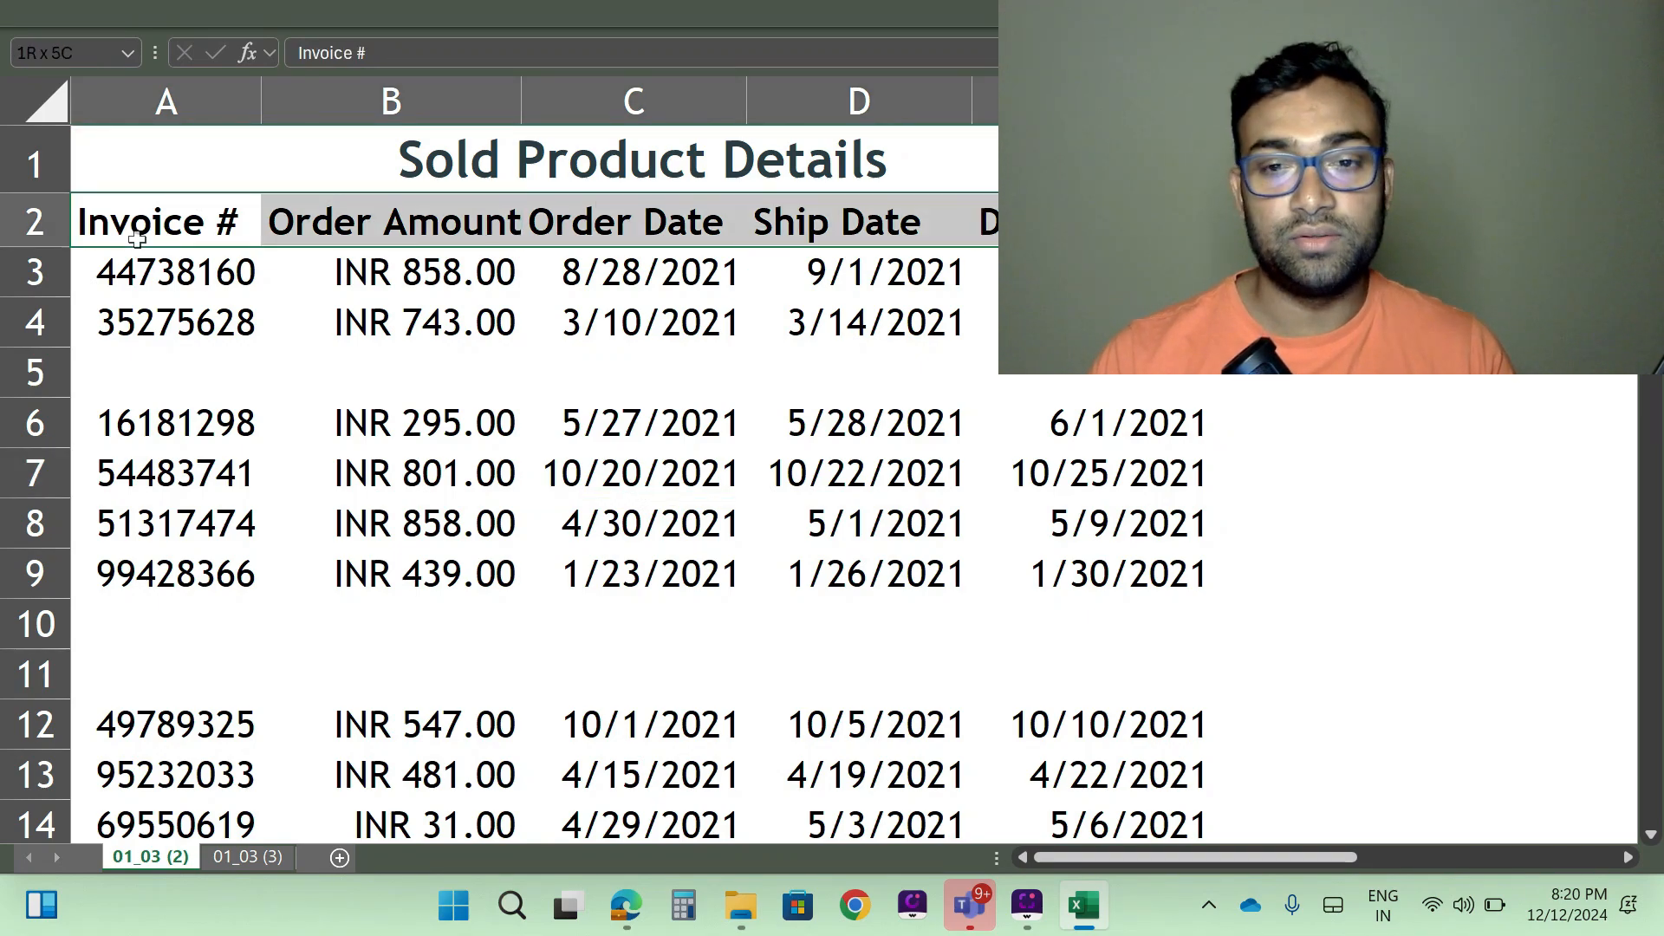
key("ctrl+shift+Down")
key("ctrl+shift+Down")
key("ctrl+shift+Down")
key("ctrl+shift+Down")
key("ctrl+shift+Down")
key("ctrl+shift+Down")
key("ctrl+shift+Down")
key("ctrl+shift+Down")
key("ctrl+shift+Down")
key("ctrl+shift+Down")
key("ctrl+shift+Down")
key("ctrl+shift+Down")
key("ctrl+shift+Down")
key("ctrl+shift+Down")
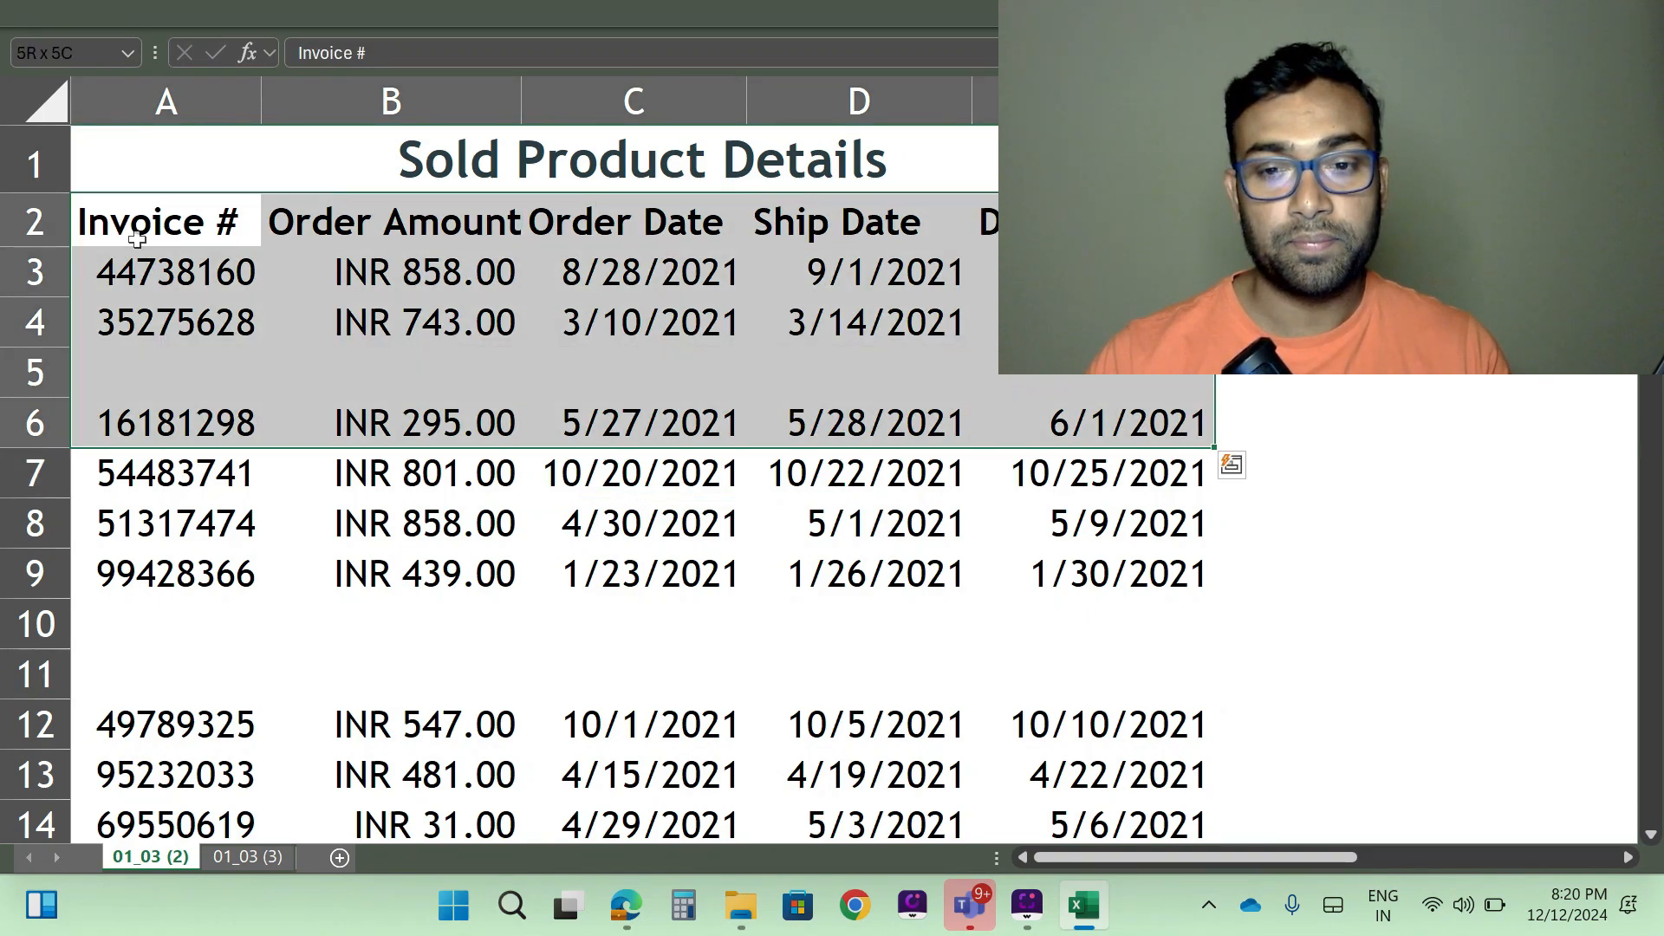
key("ctrl+shift+Down")
key("ctrl+shift+Down")
key("ctrl+shift+Down")
key("ctrl+shift+Down")
key("ctrl+shift+Down")
key("ctrl+shift+Down")
key("ctrl+shift+Down")
key("ctrl+shift+Down")
key("ctrl+shift+Down")
key("ctrl+shift+Down")
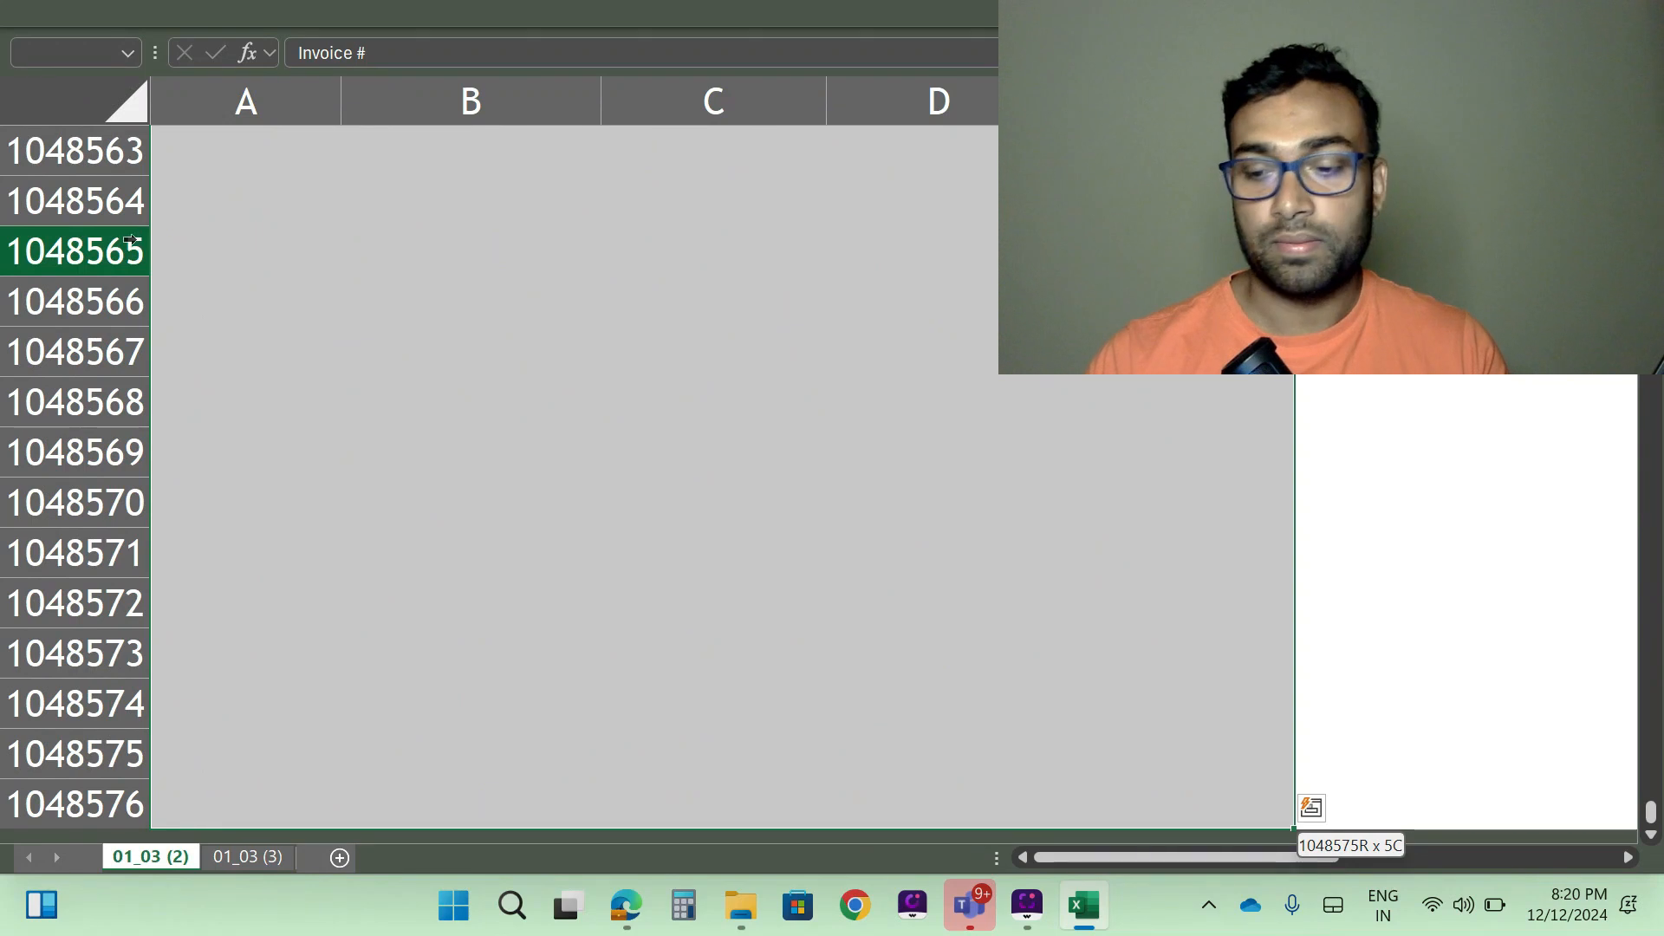
key("ctrl+shift+Up")
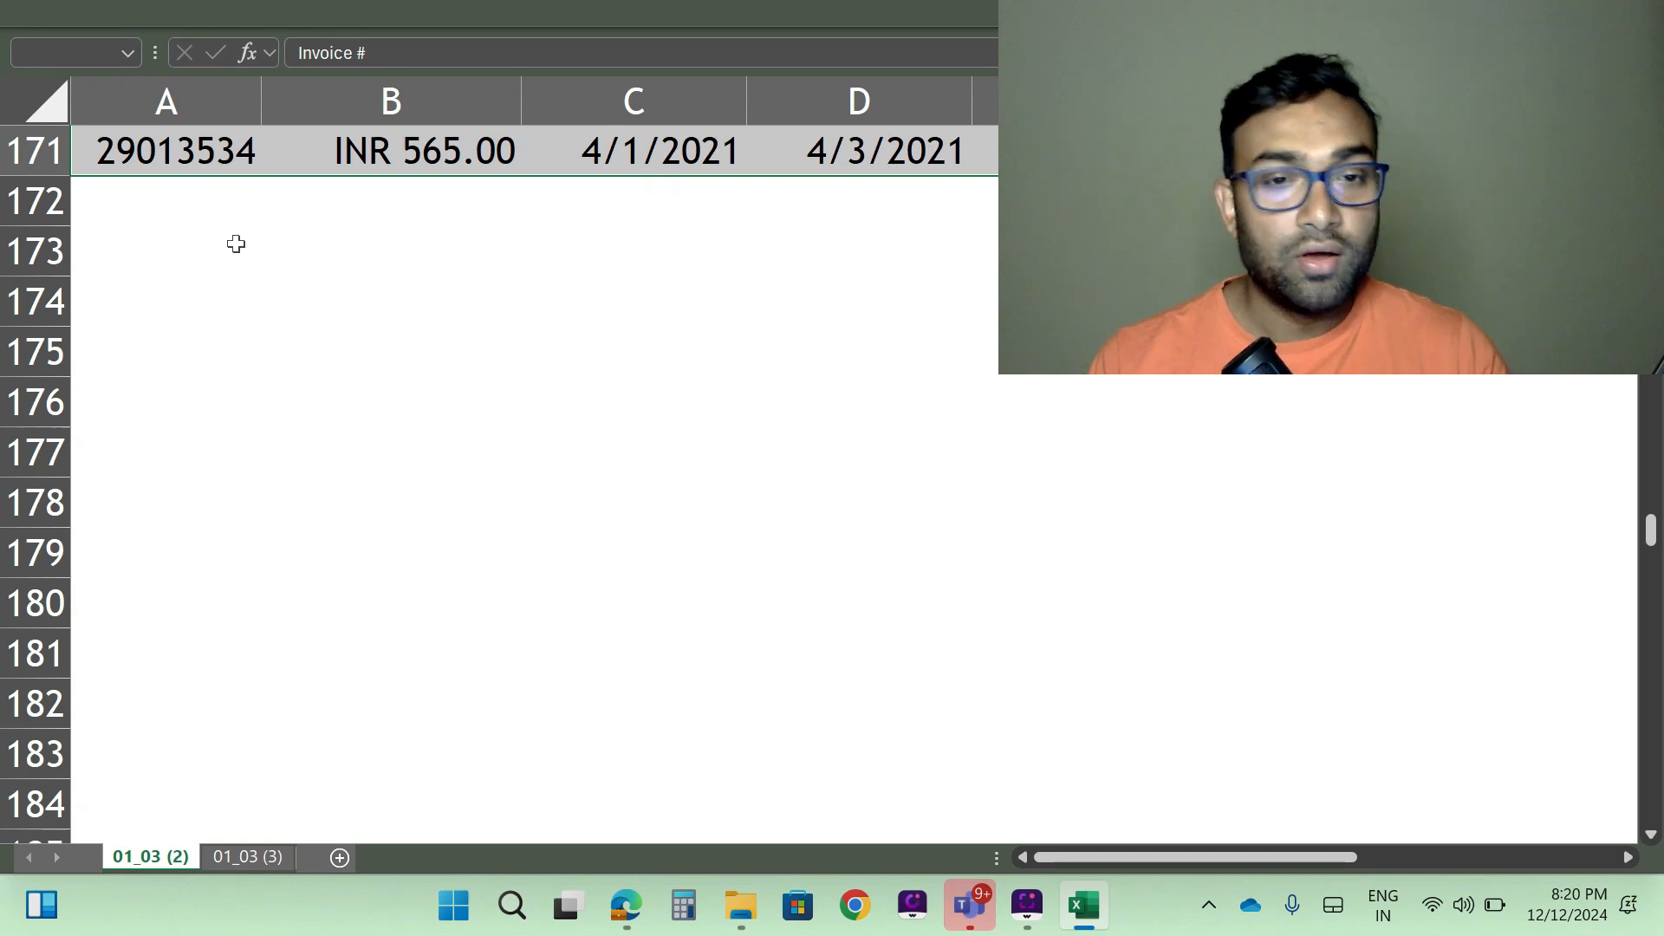
- Narrow the table selection to its blank cells using Go To Special with the Blanks option, and look over the selected rows
key("F5")
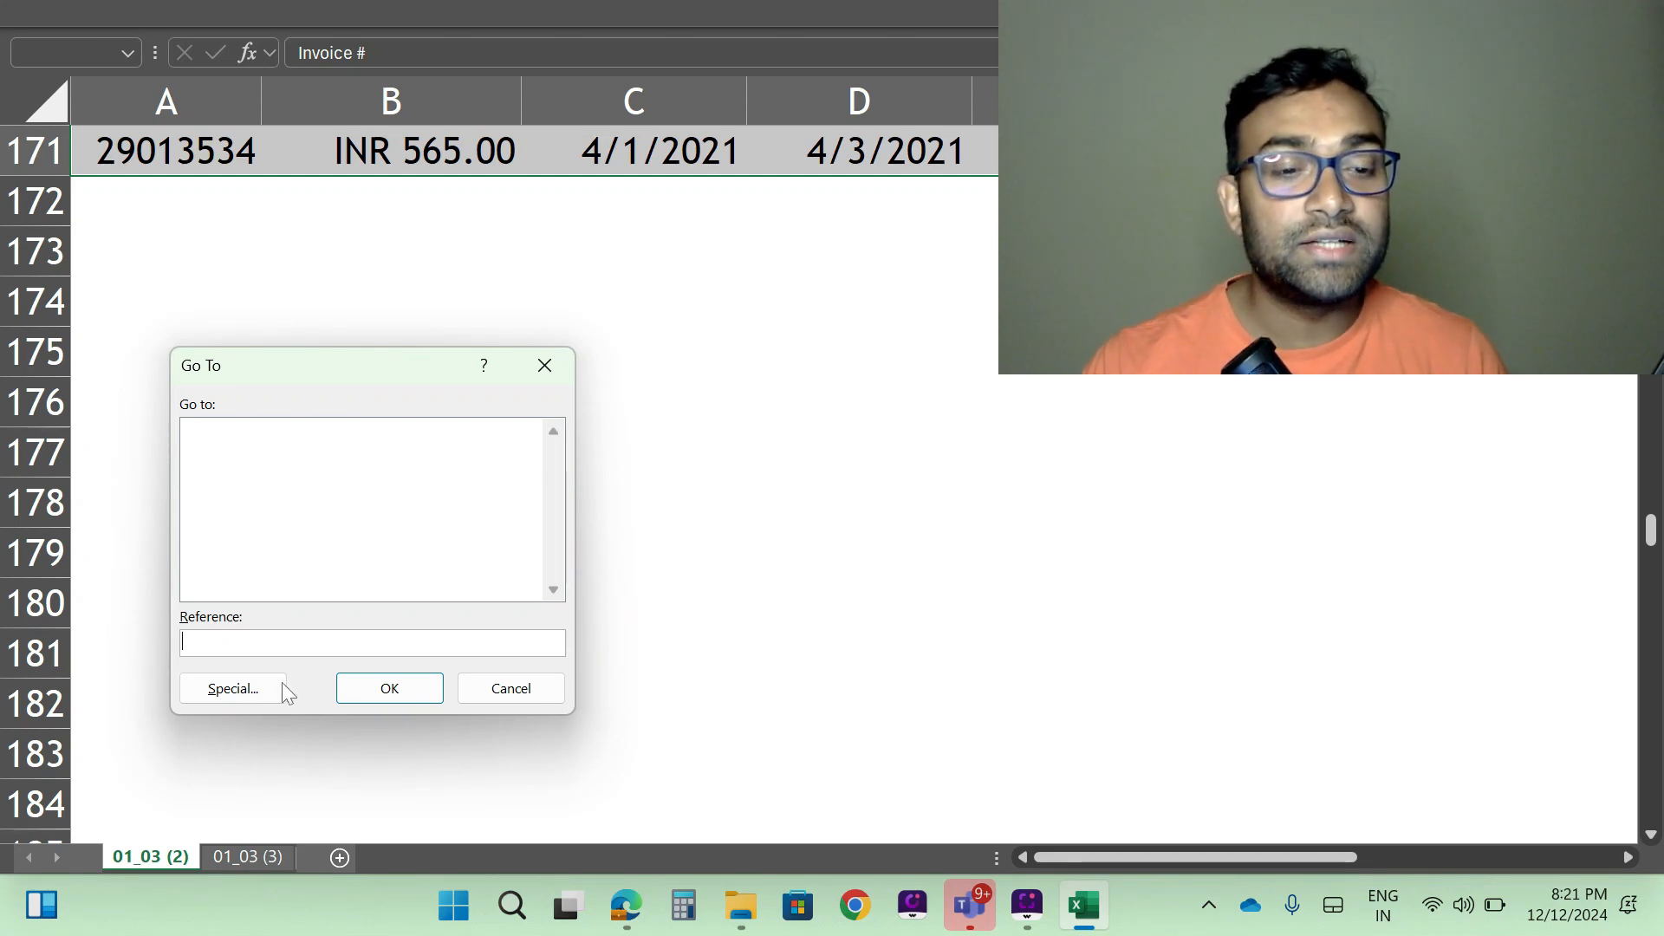
left_click(232, 684)
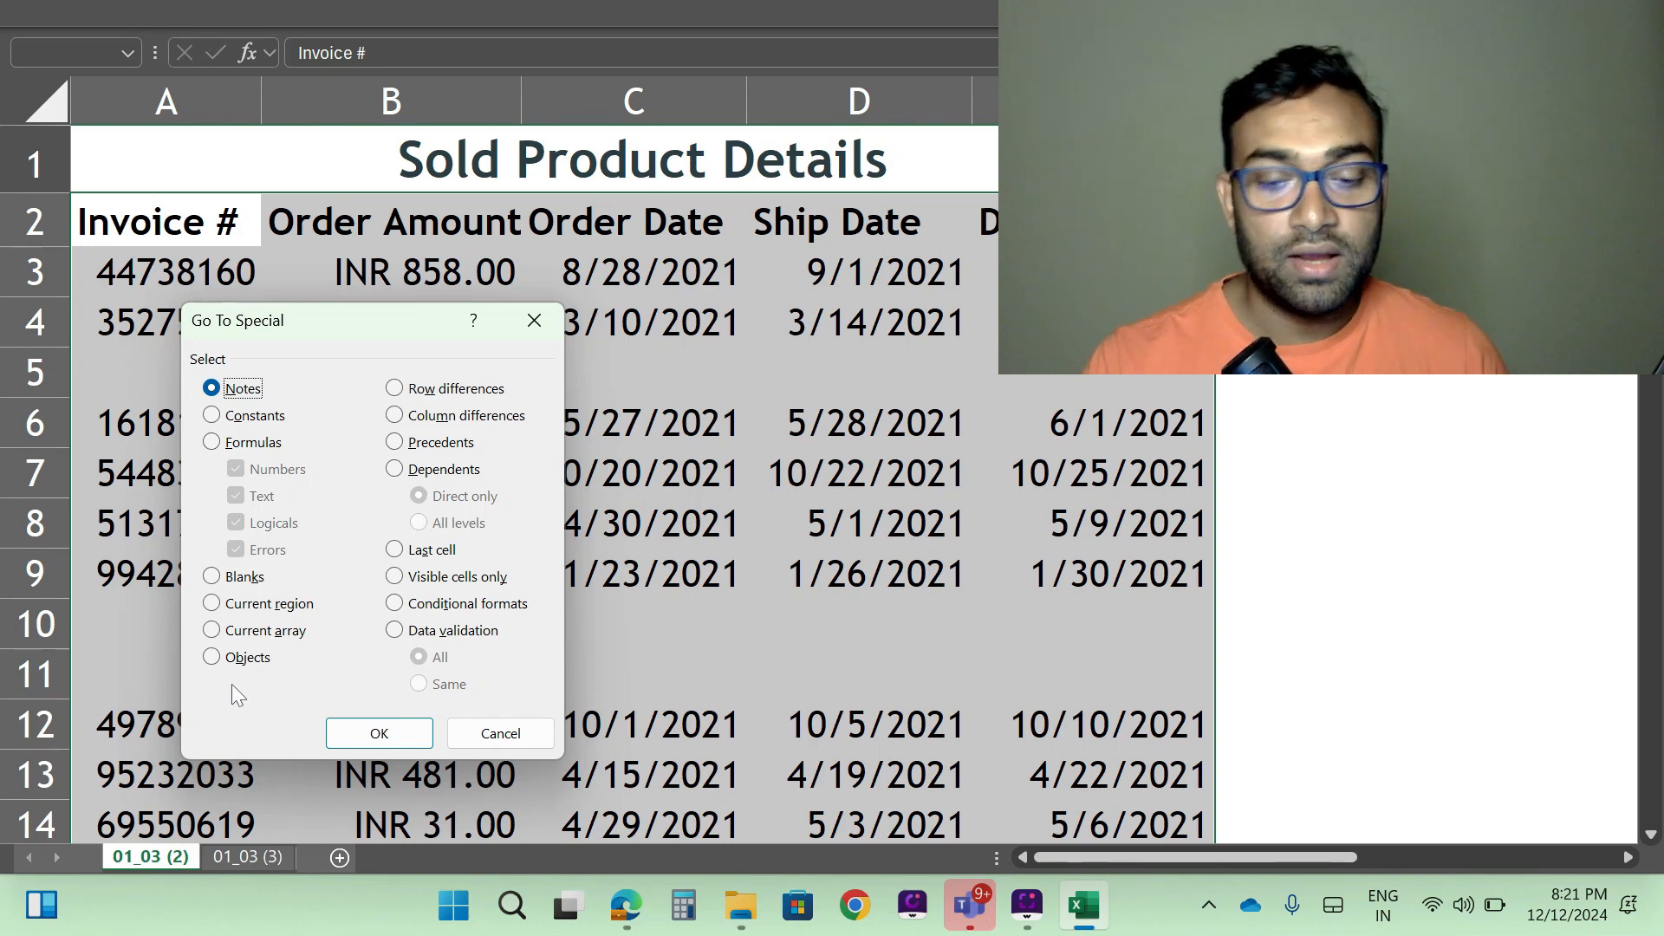
key("alt+k")
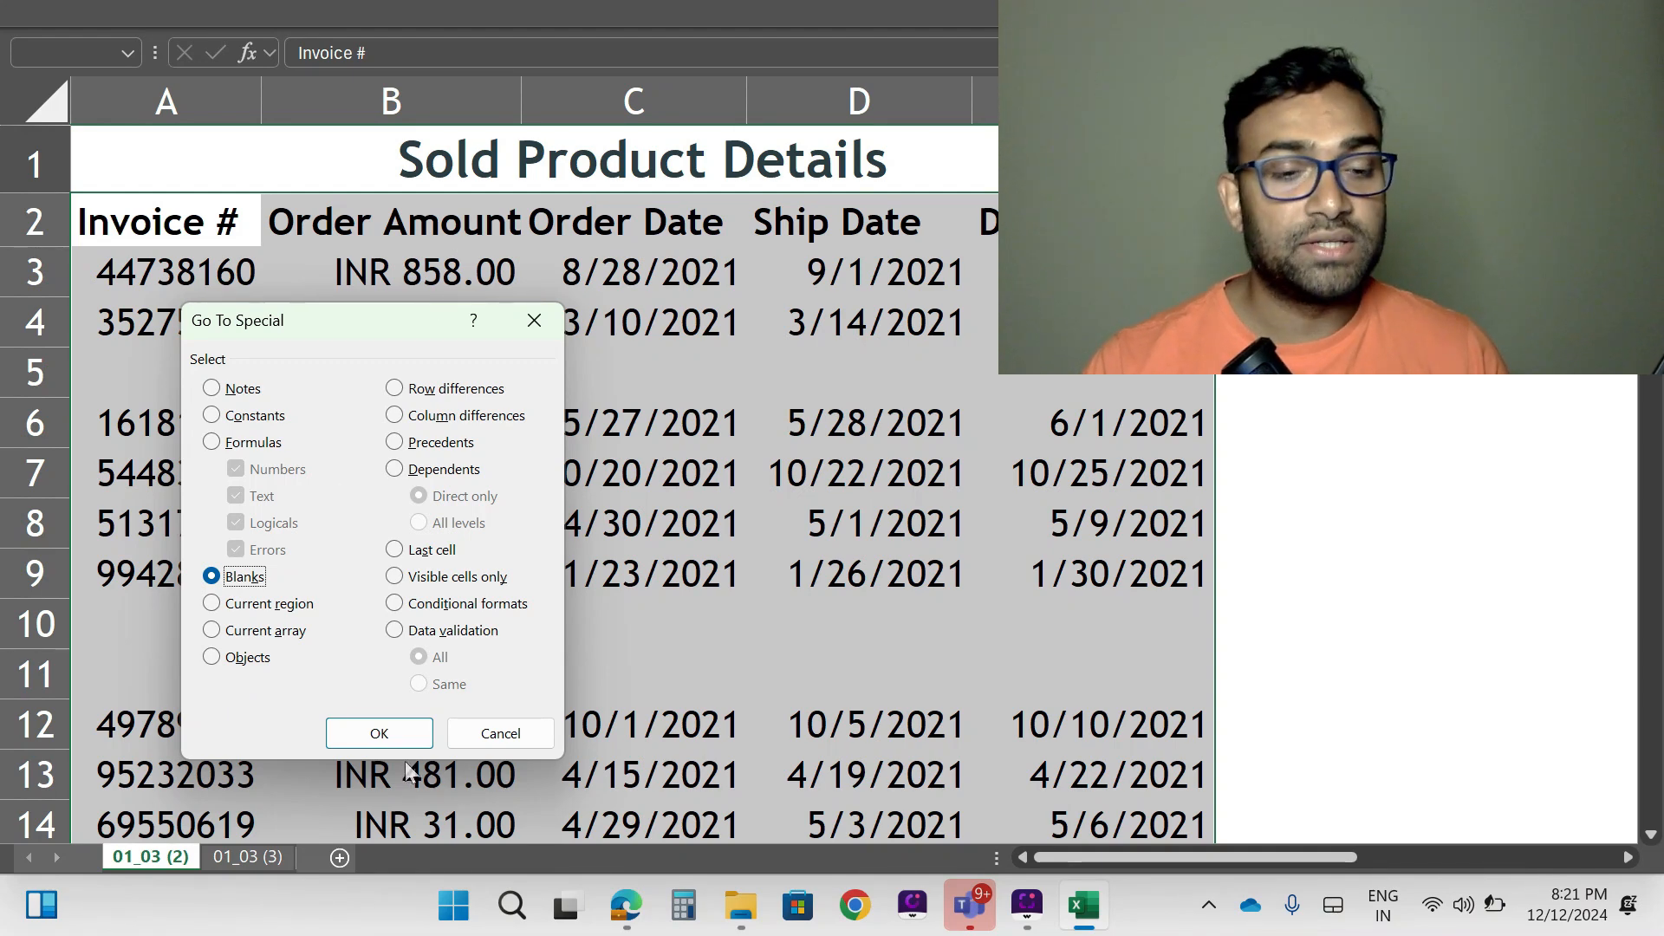
left_click(379, 732)
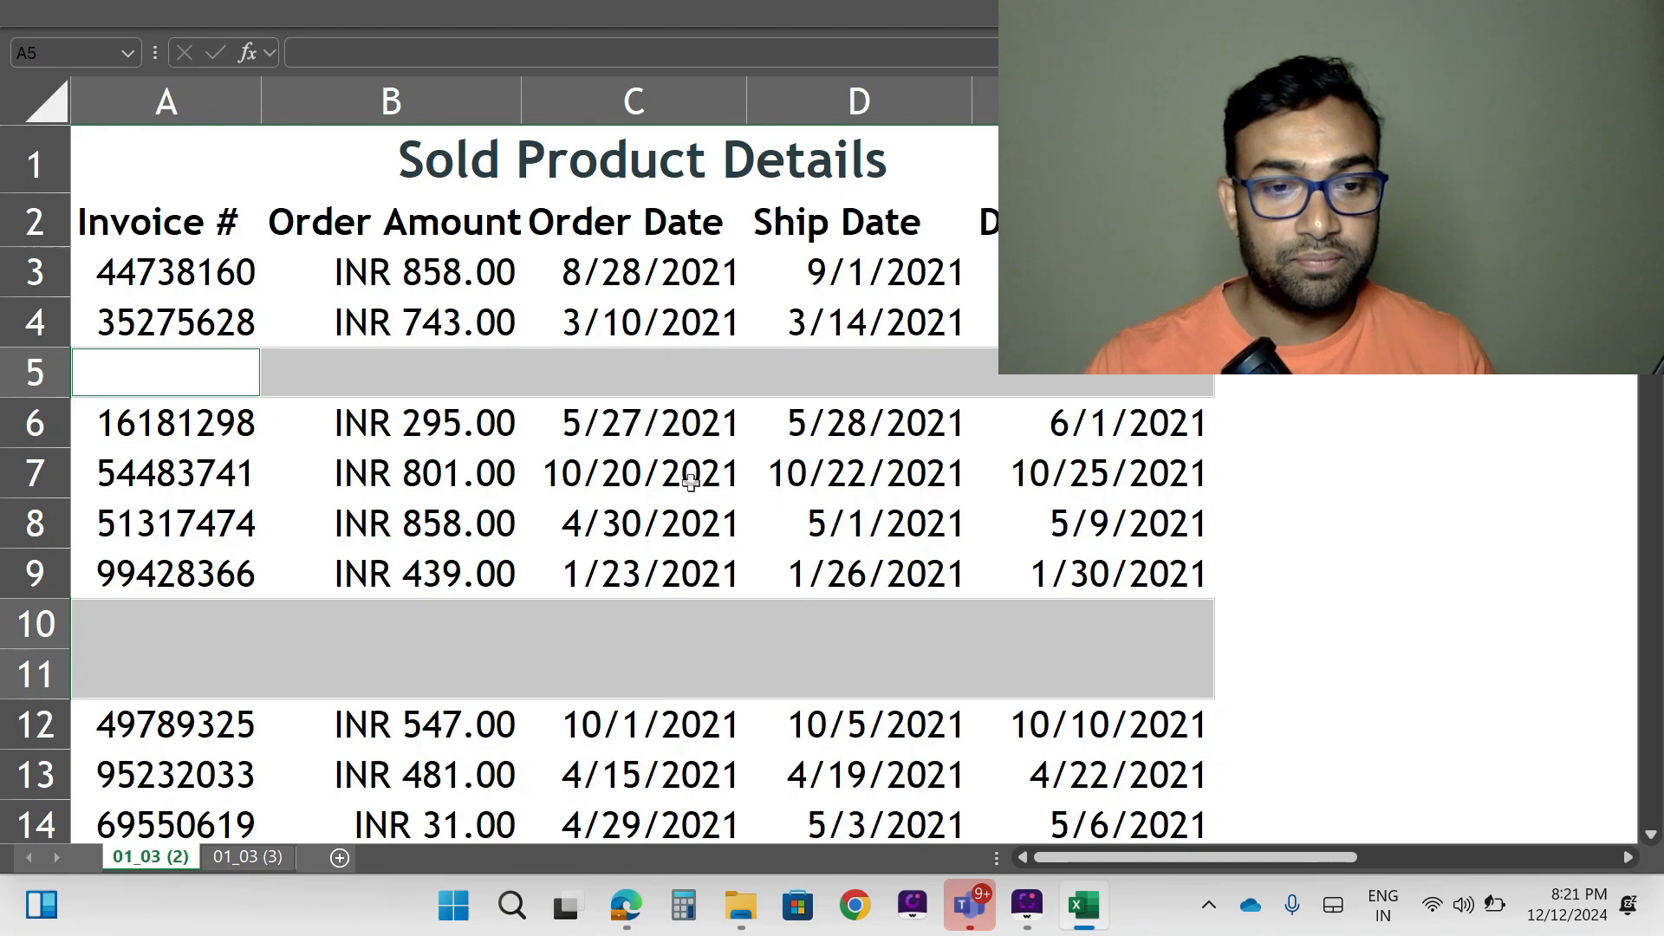
scroll(691, 482, "down", 3)
scroll(689, 494, "down", 6)
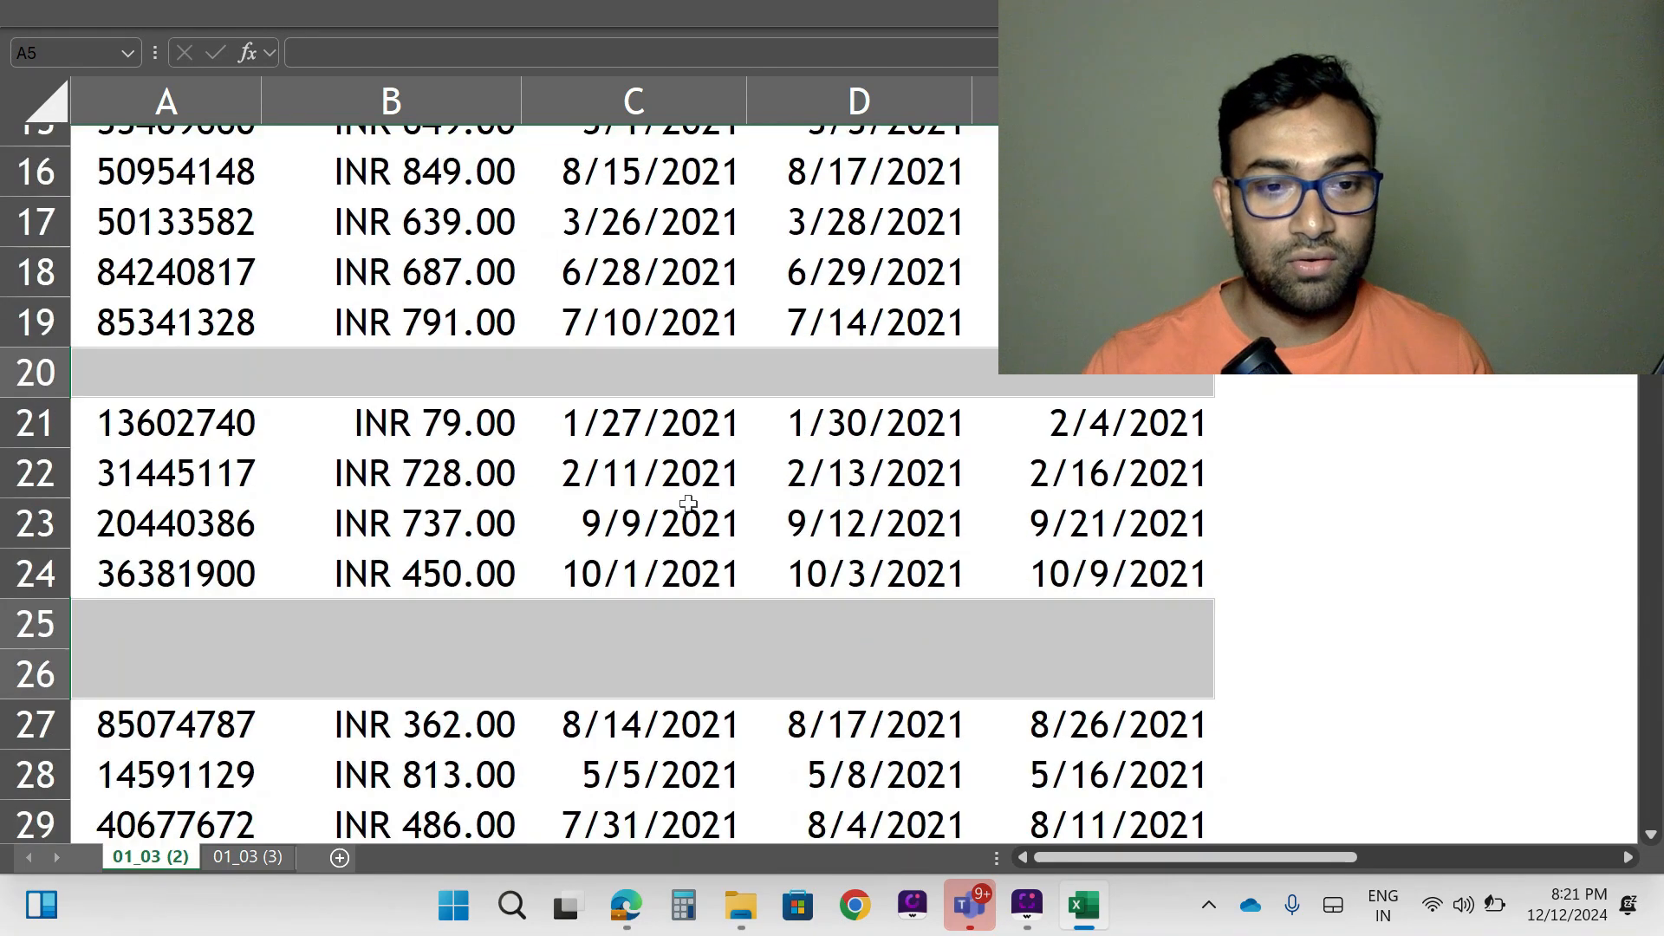
scroll(688, 502, "down", 14)
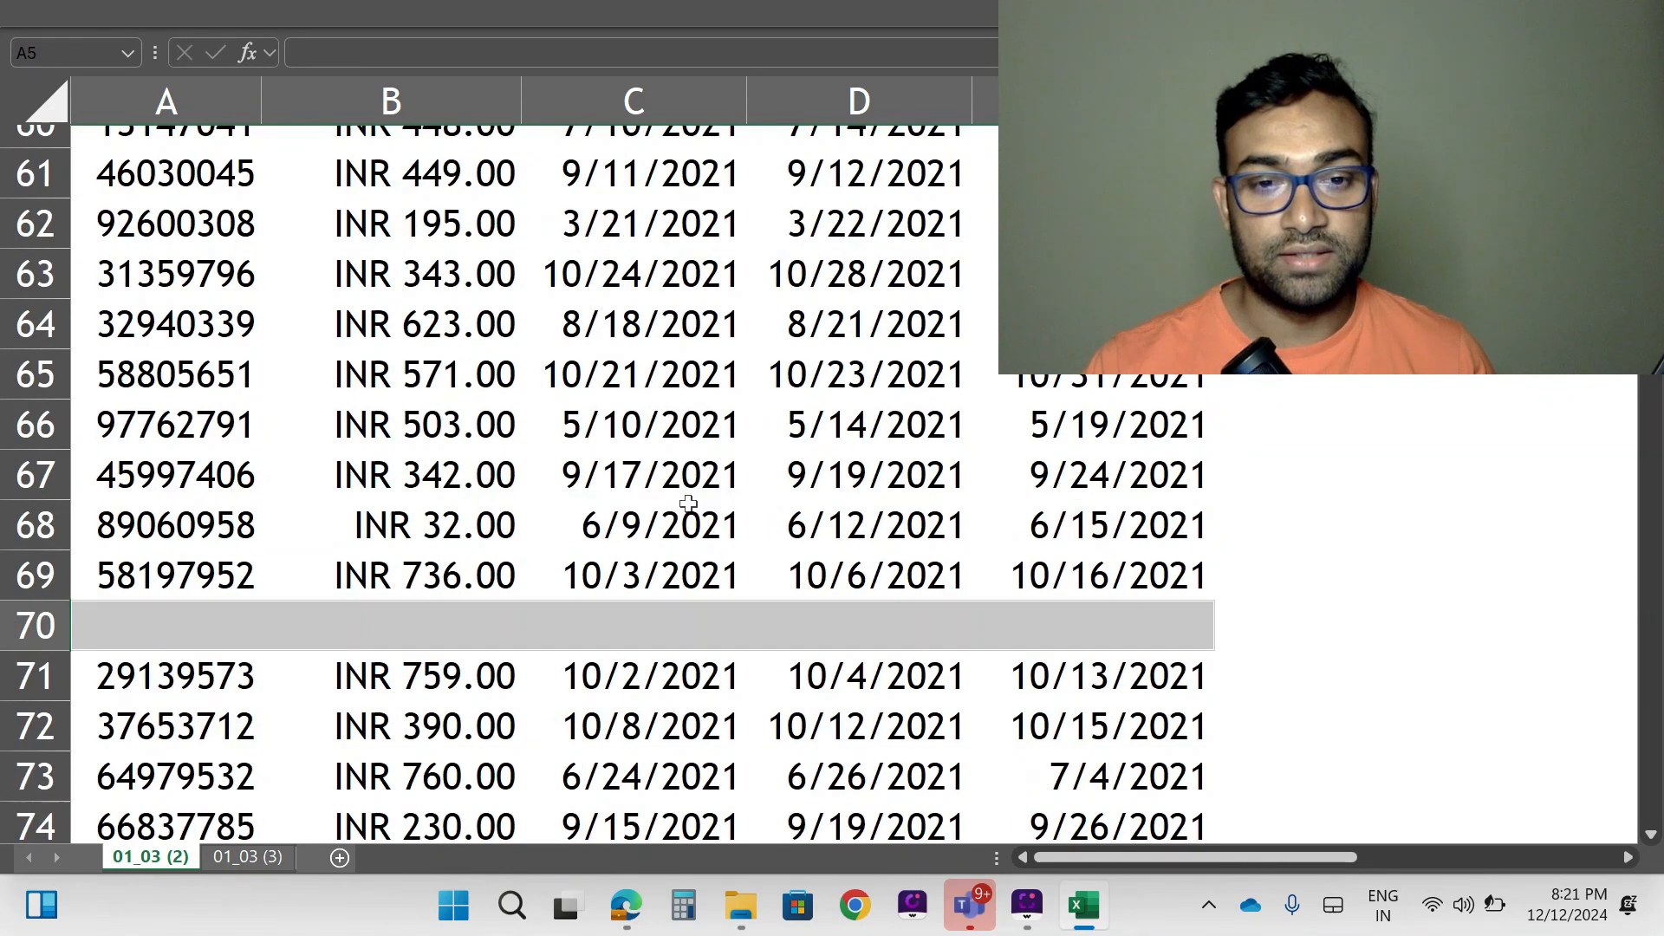
scroll(688, 503, "down", 4)
scroll(688, 503, "down", 4)
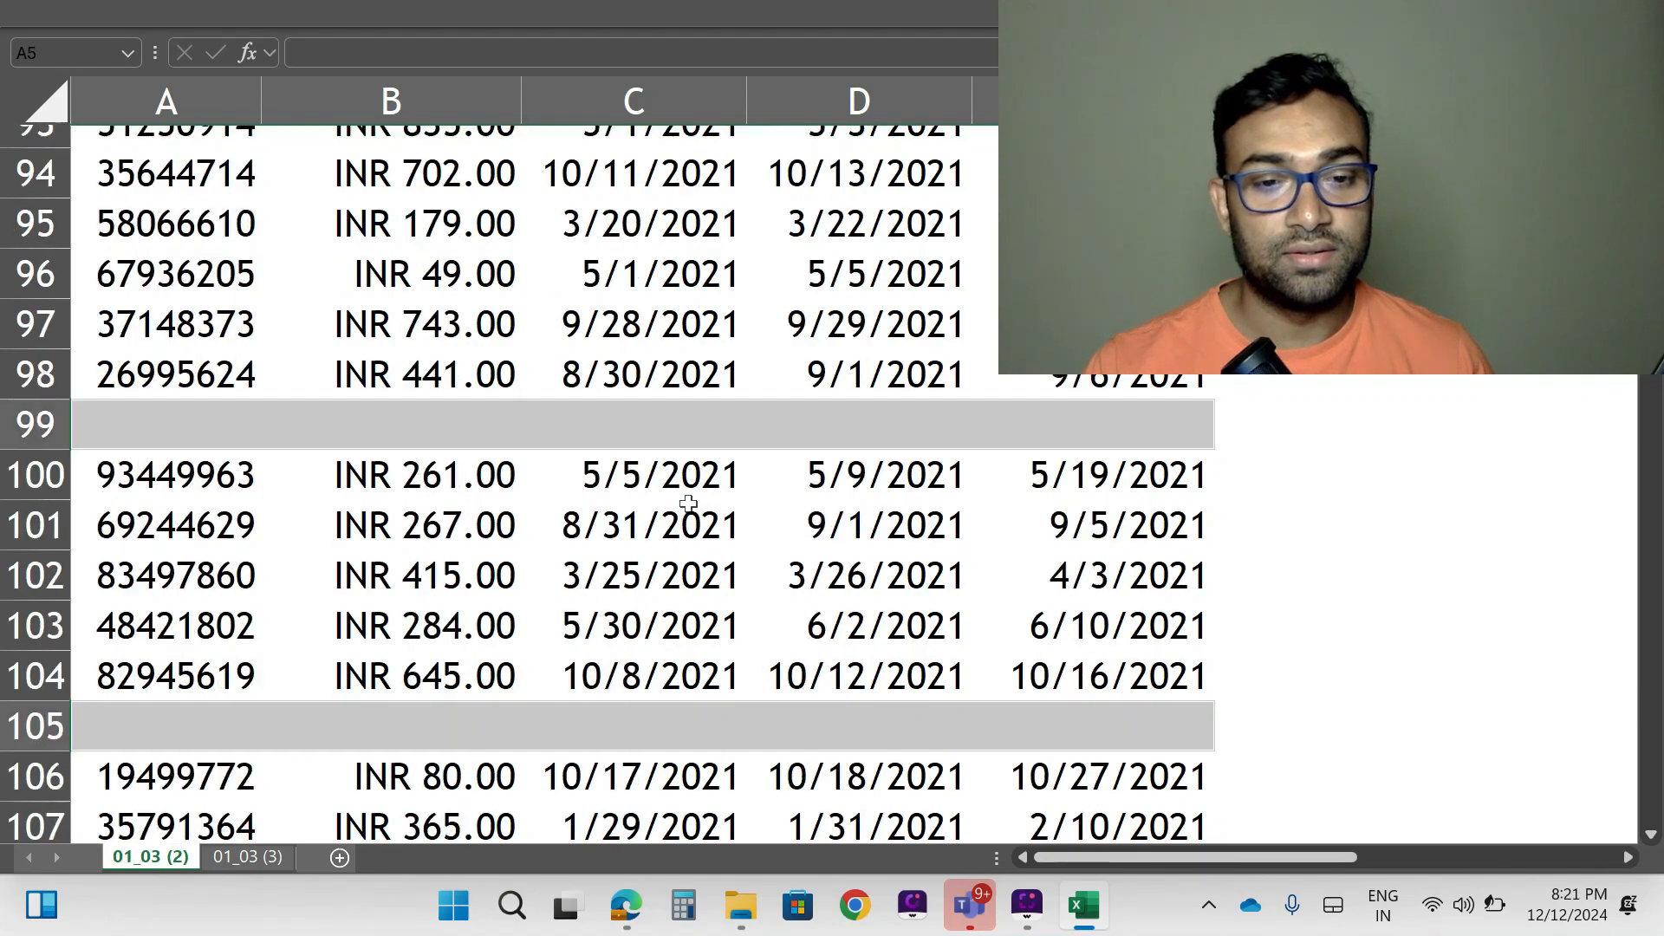
scroll(688, 503, "up", 20)
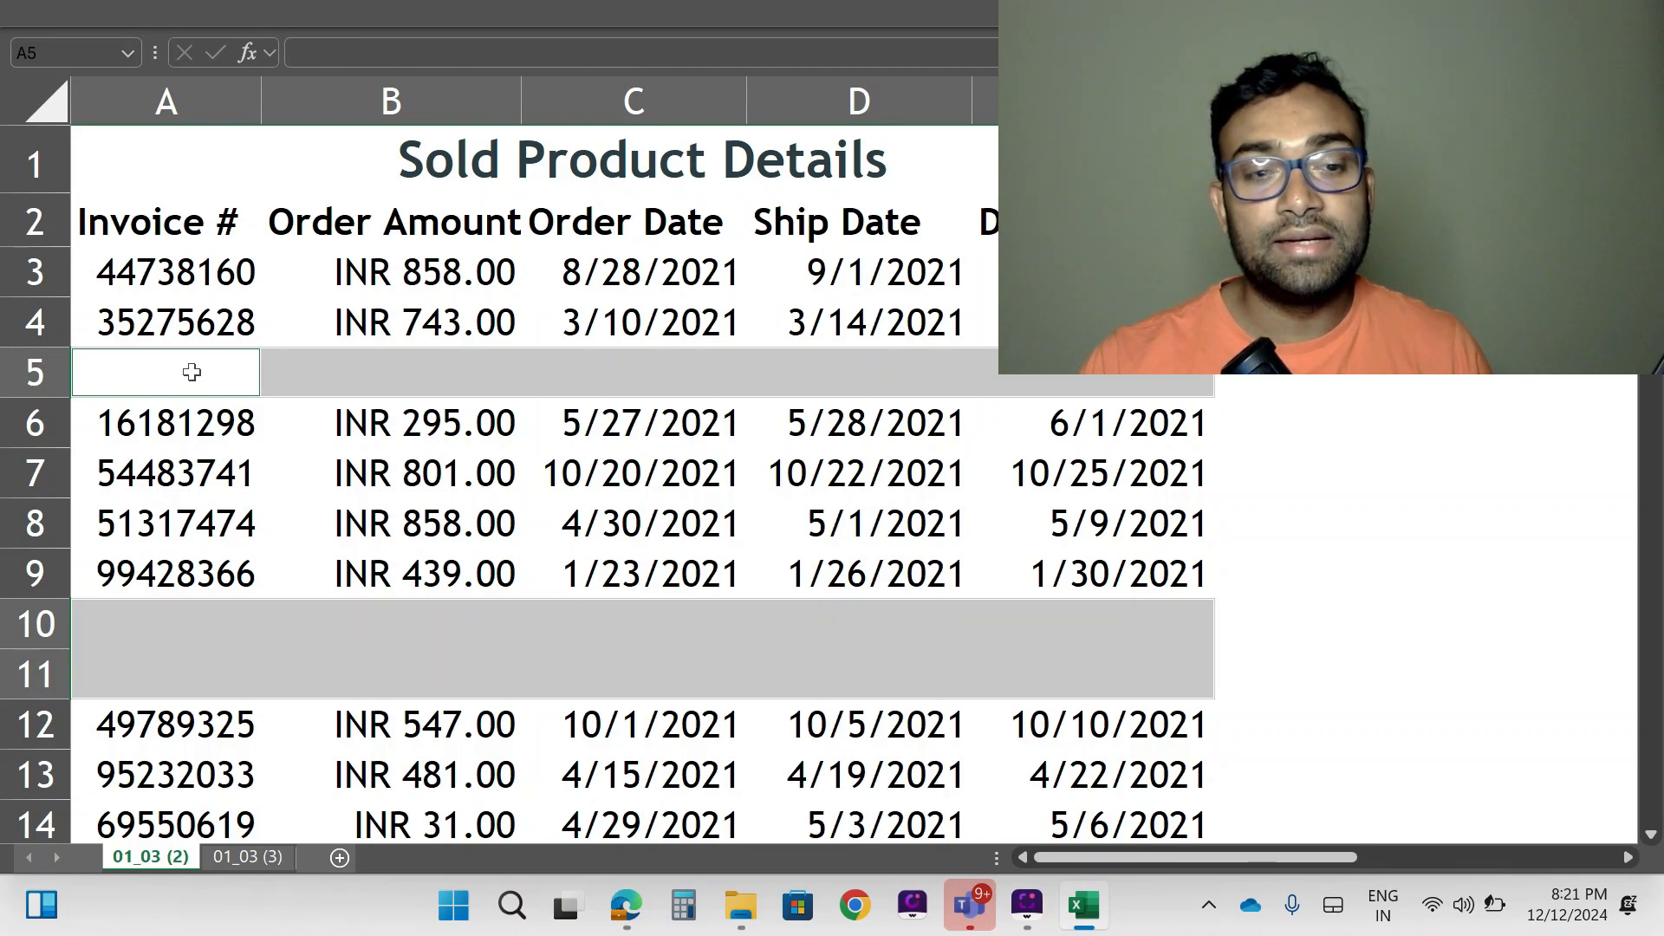
- Try deleting the selected blanks with the Entire row option, and undo the deletion
right_click(191, 372)
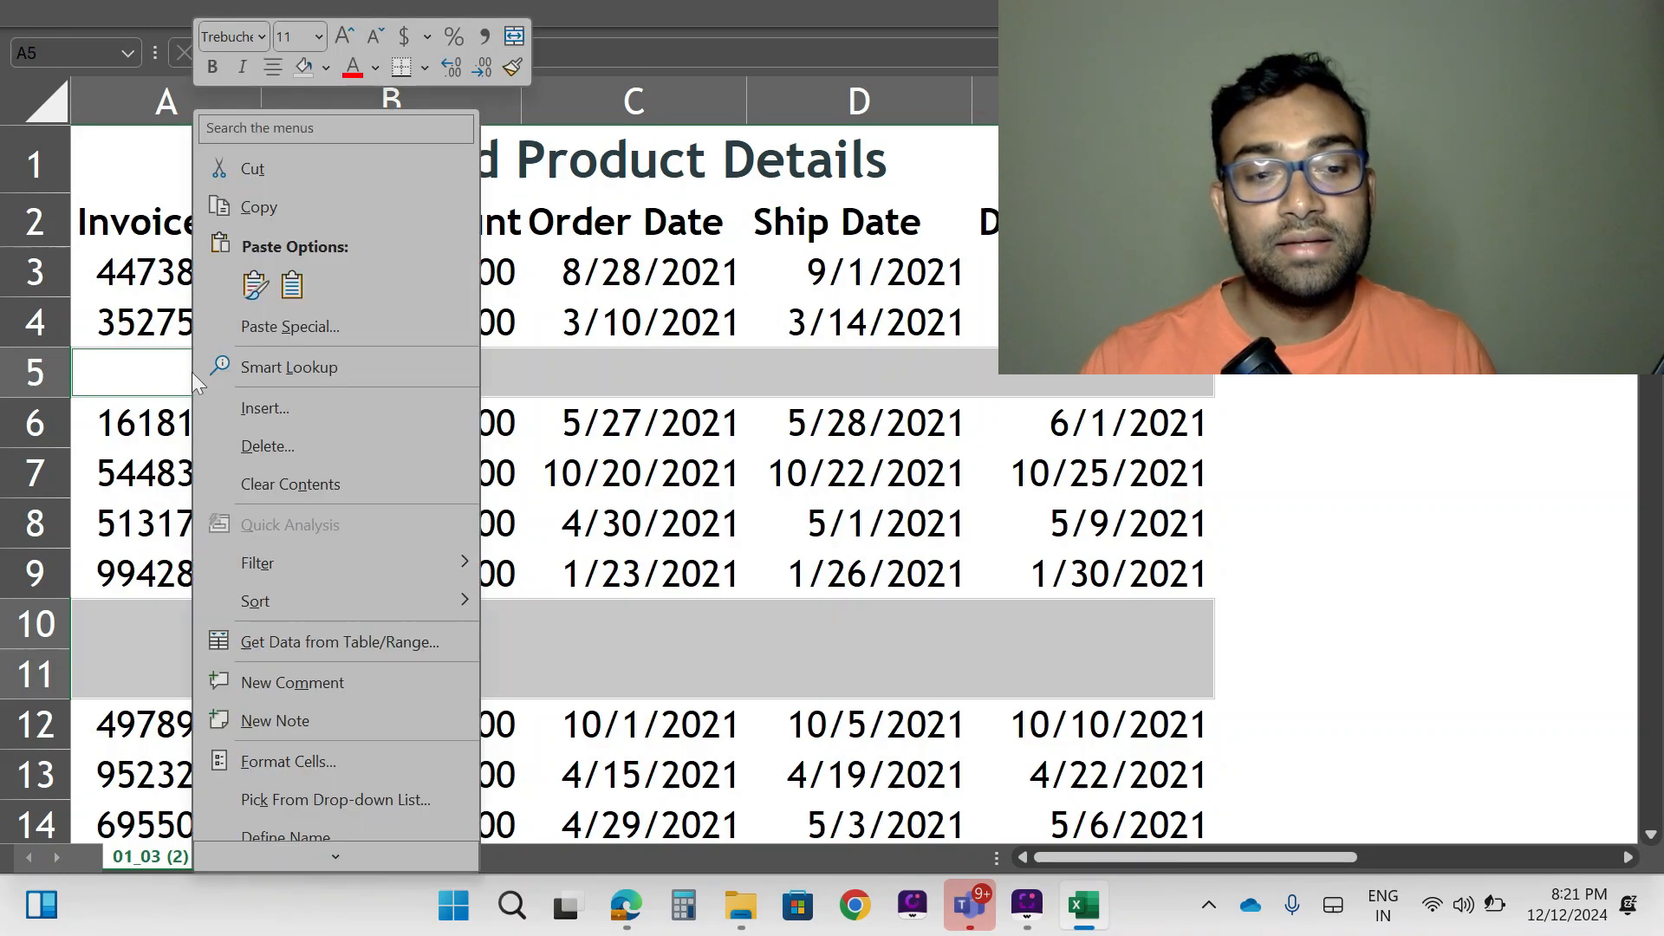
left_click(271, 448)
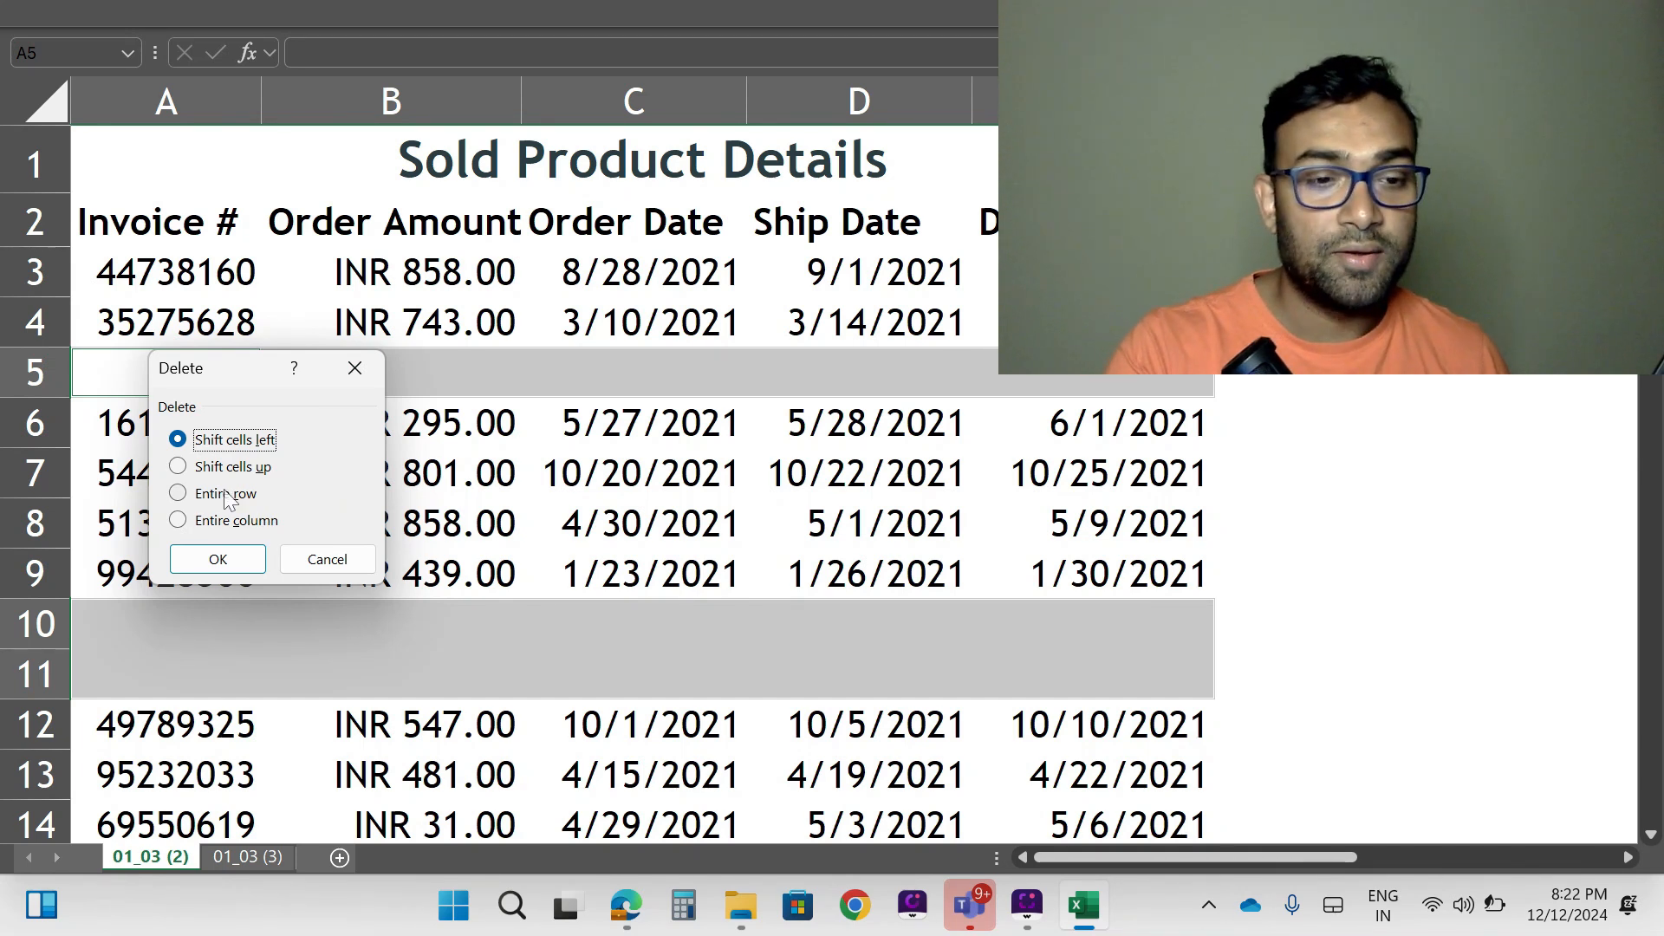
left_click(225, 495)
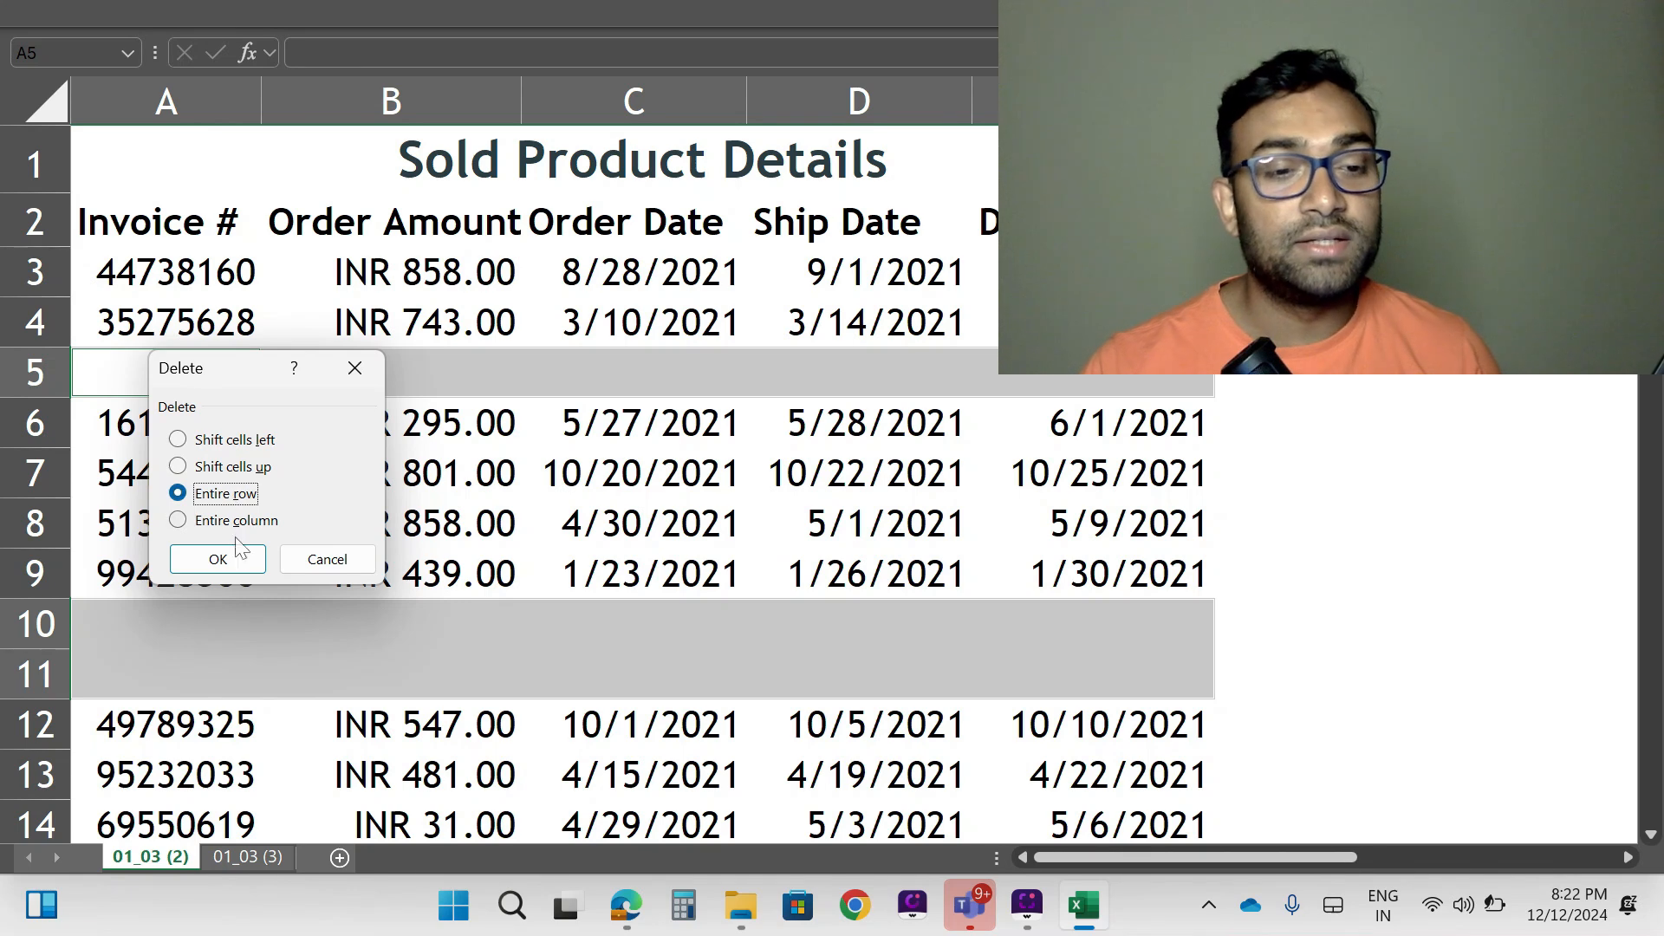
left_click(218, 559)
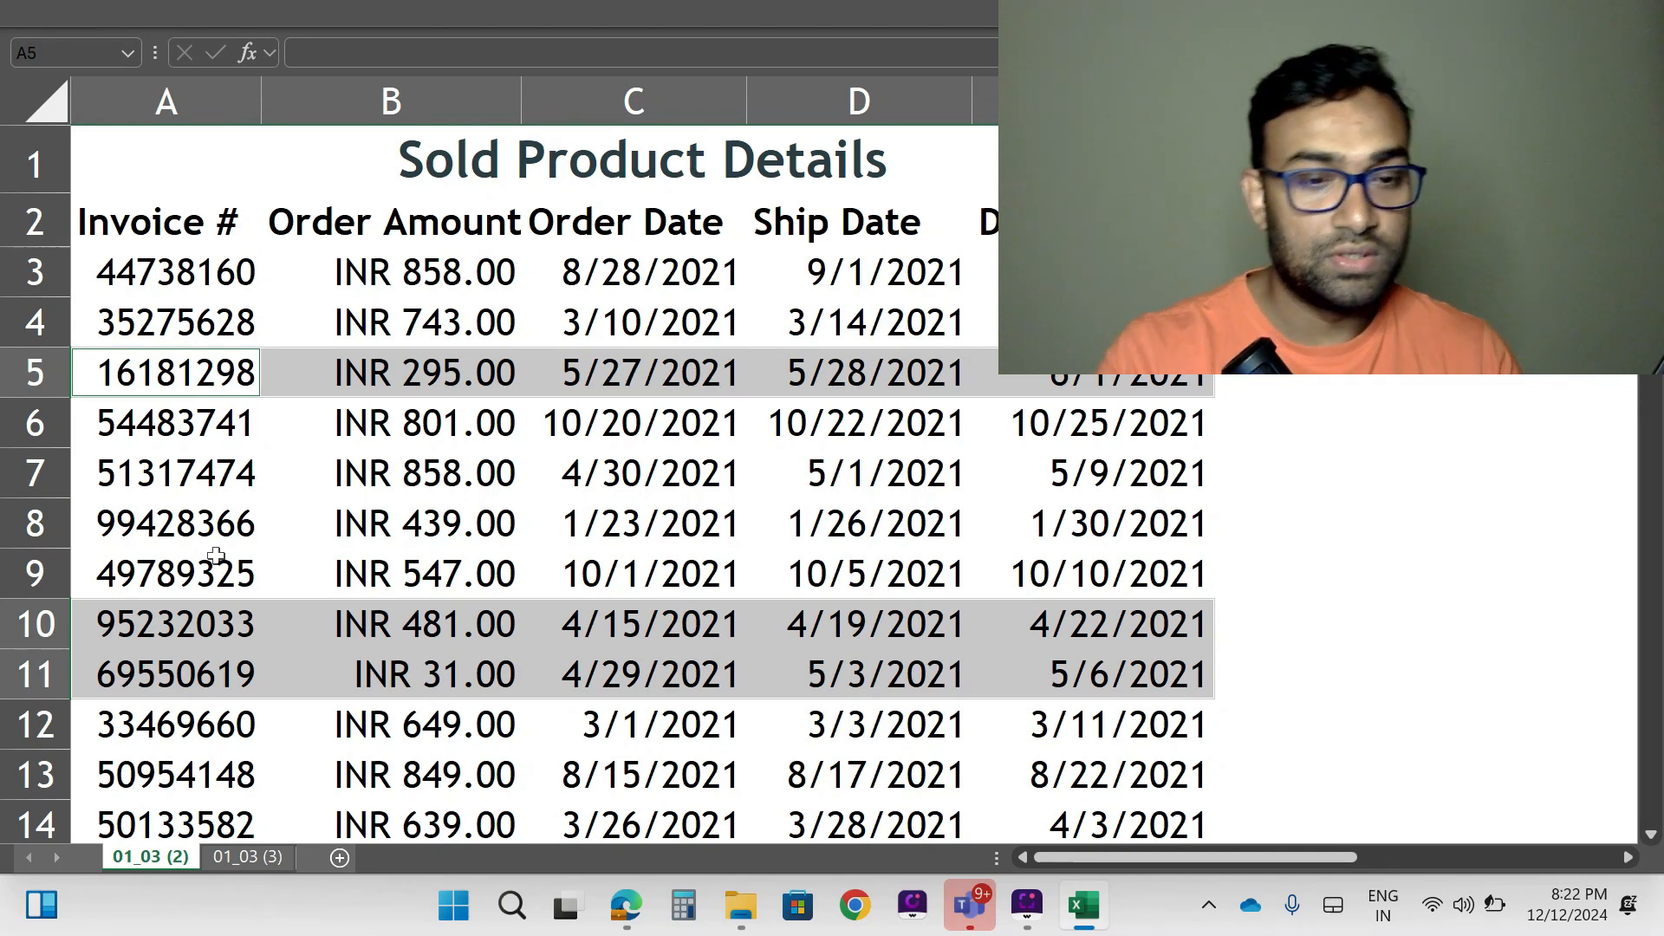
key("ctrl+plus")
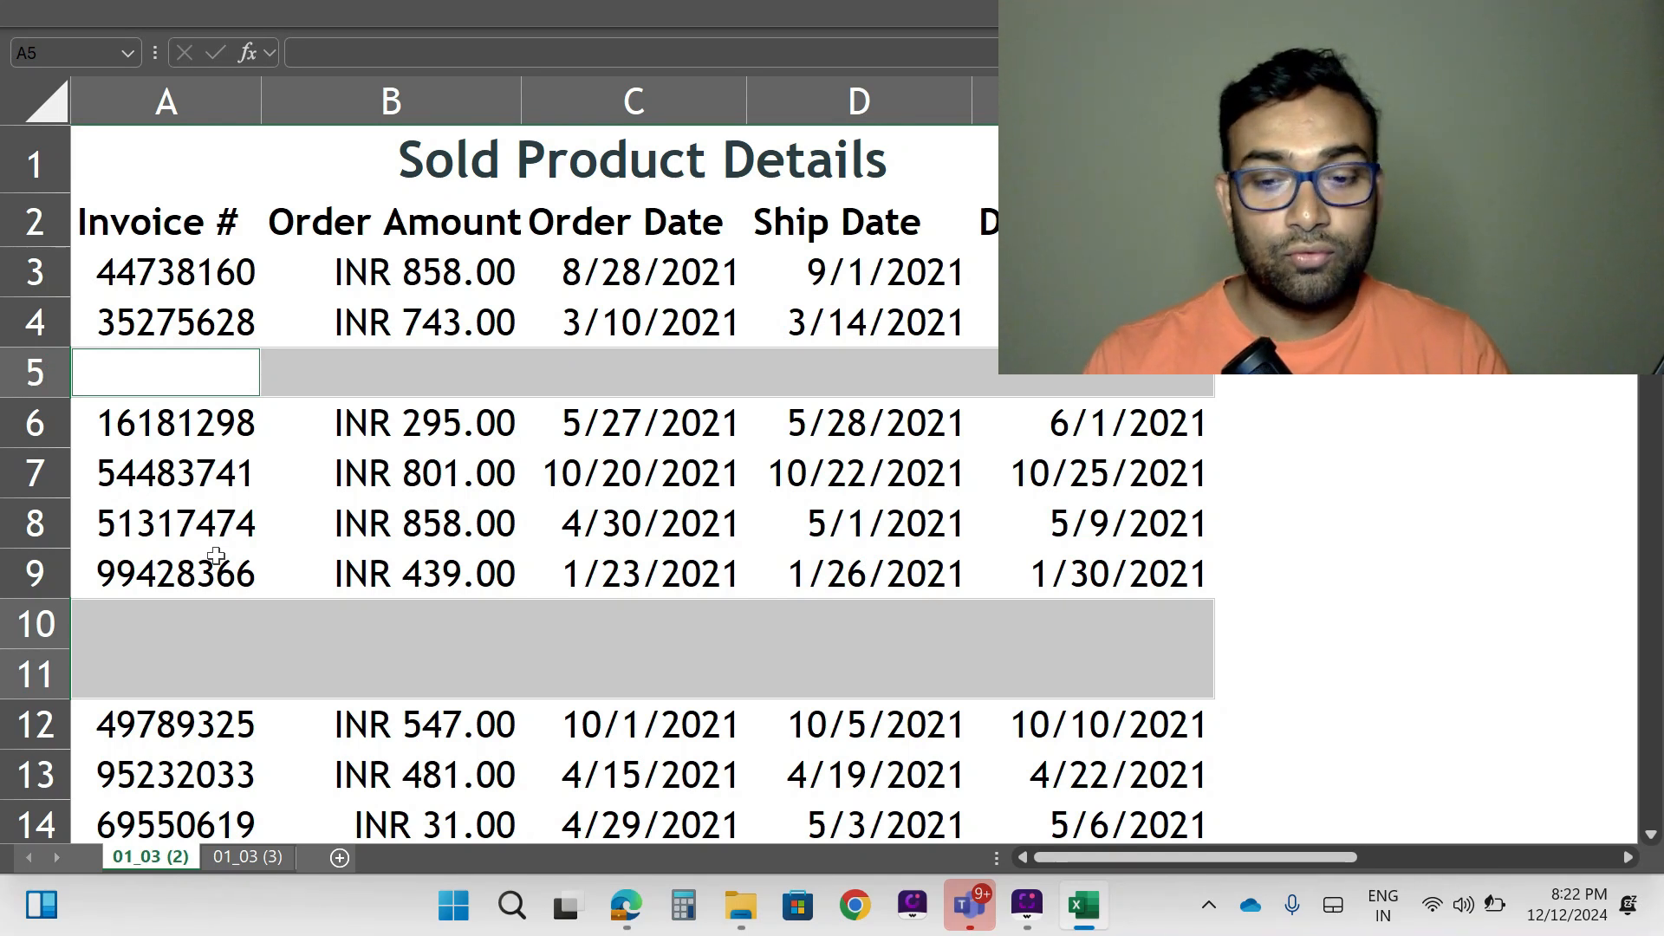
- Delete the entire rows containing the selected blank cells from the Sold Product Details table
key("ctrl+minus")
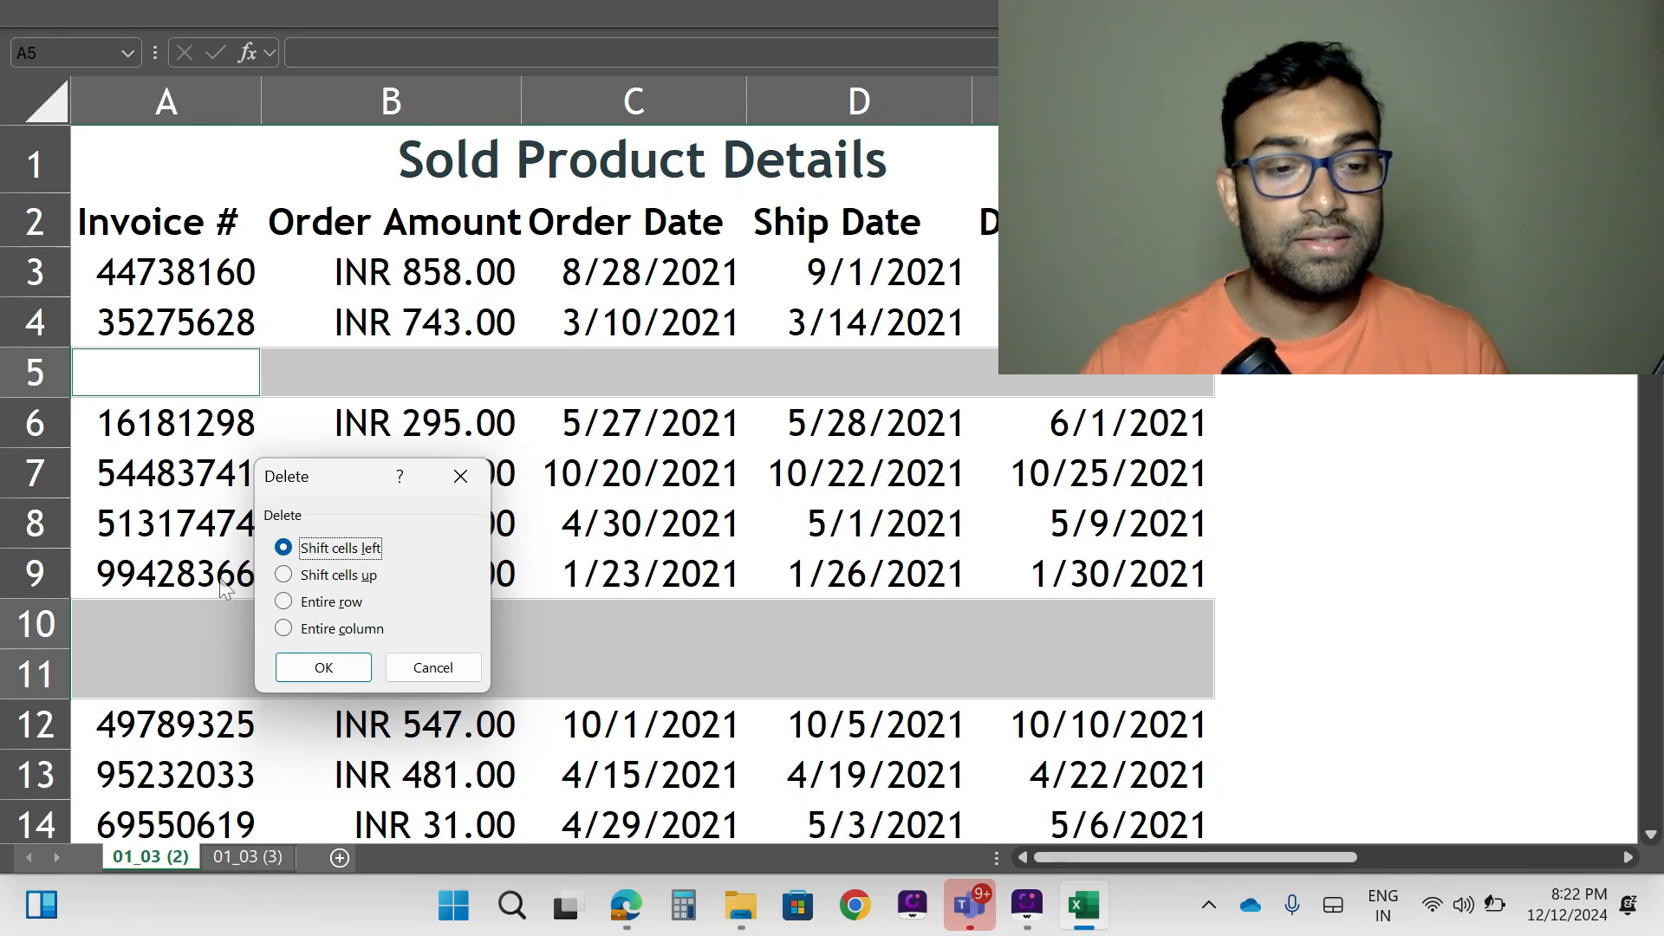
left_click(433, 668)
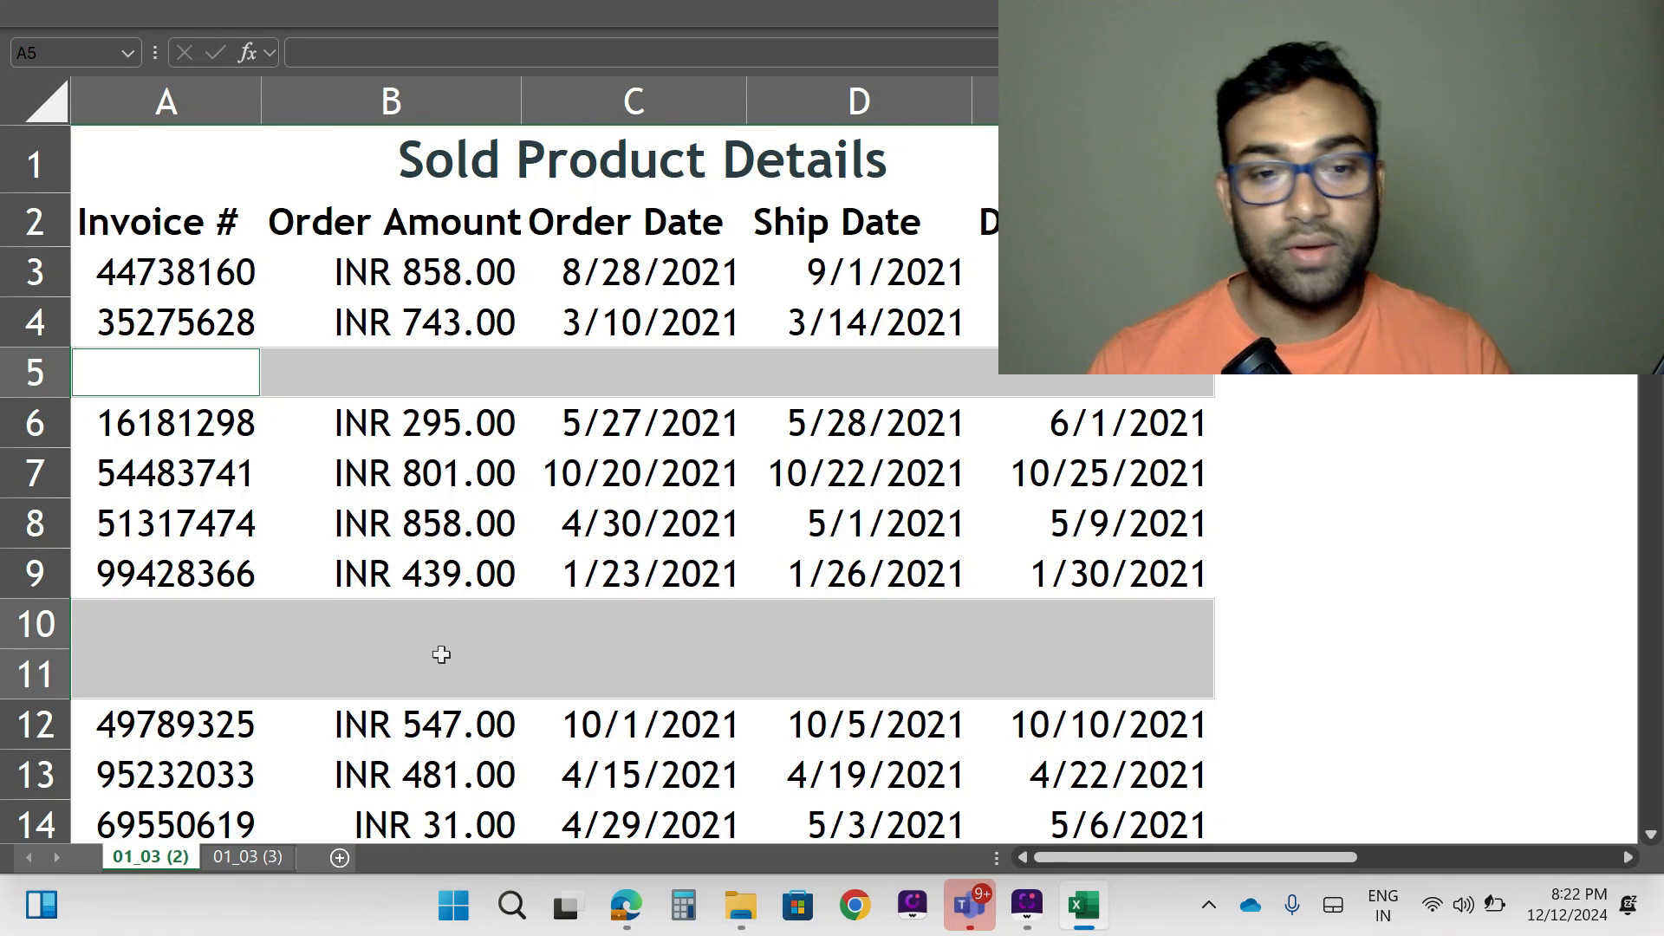
key("ctrl+minus")
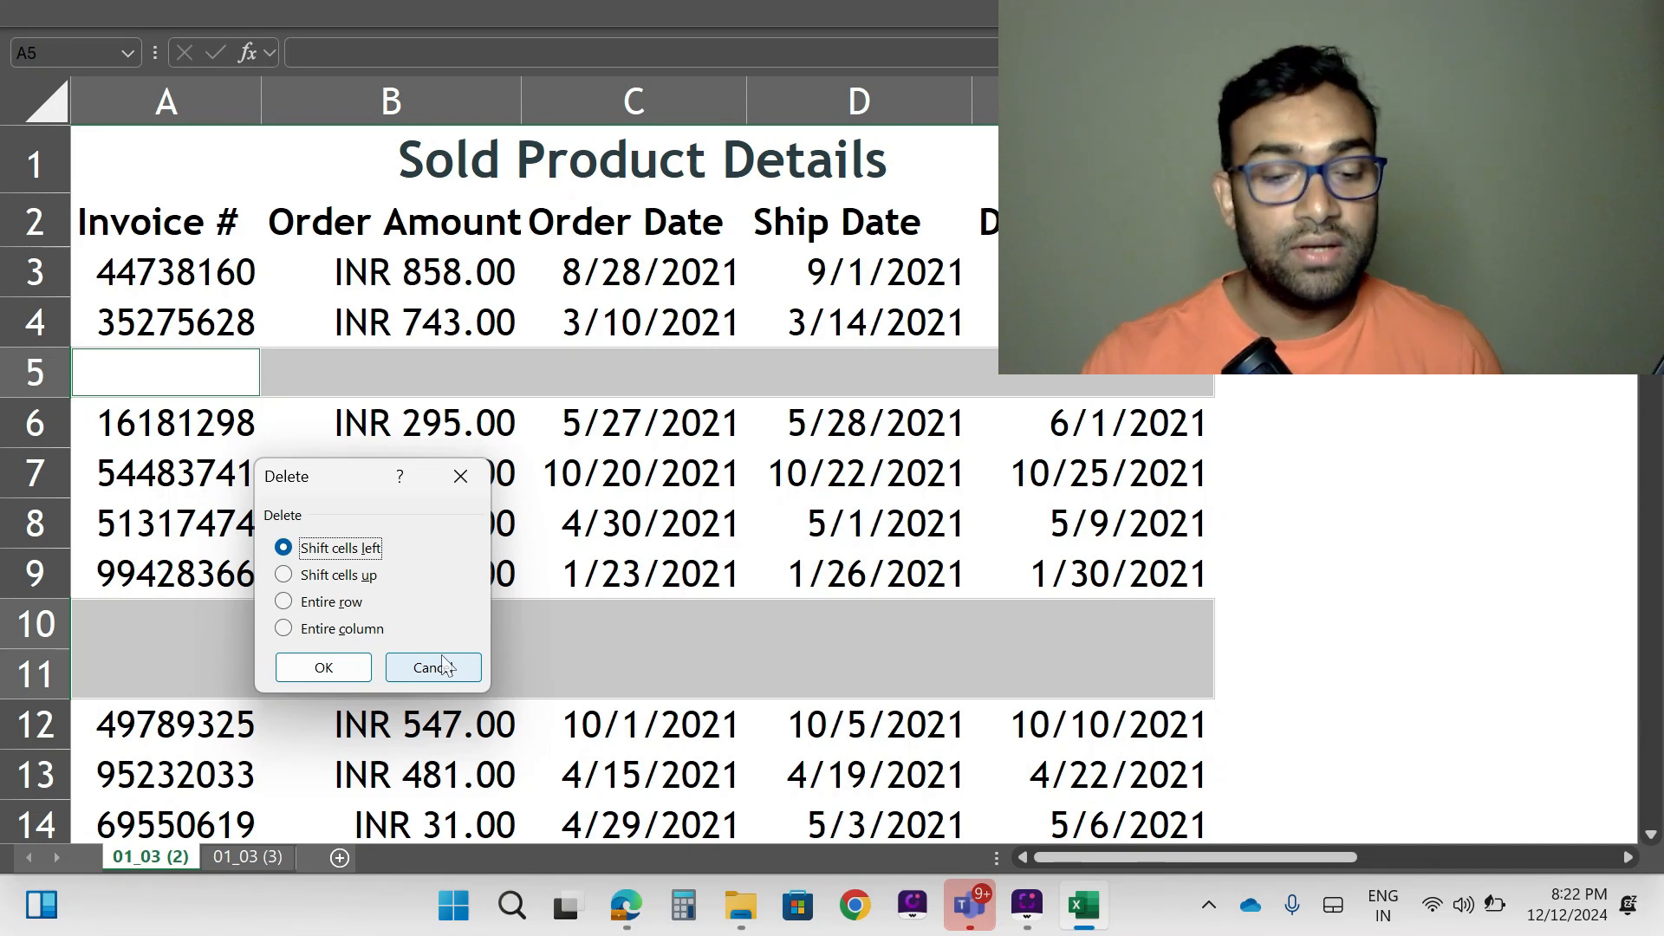
key("alt+r")
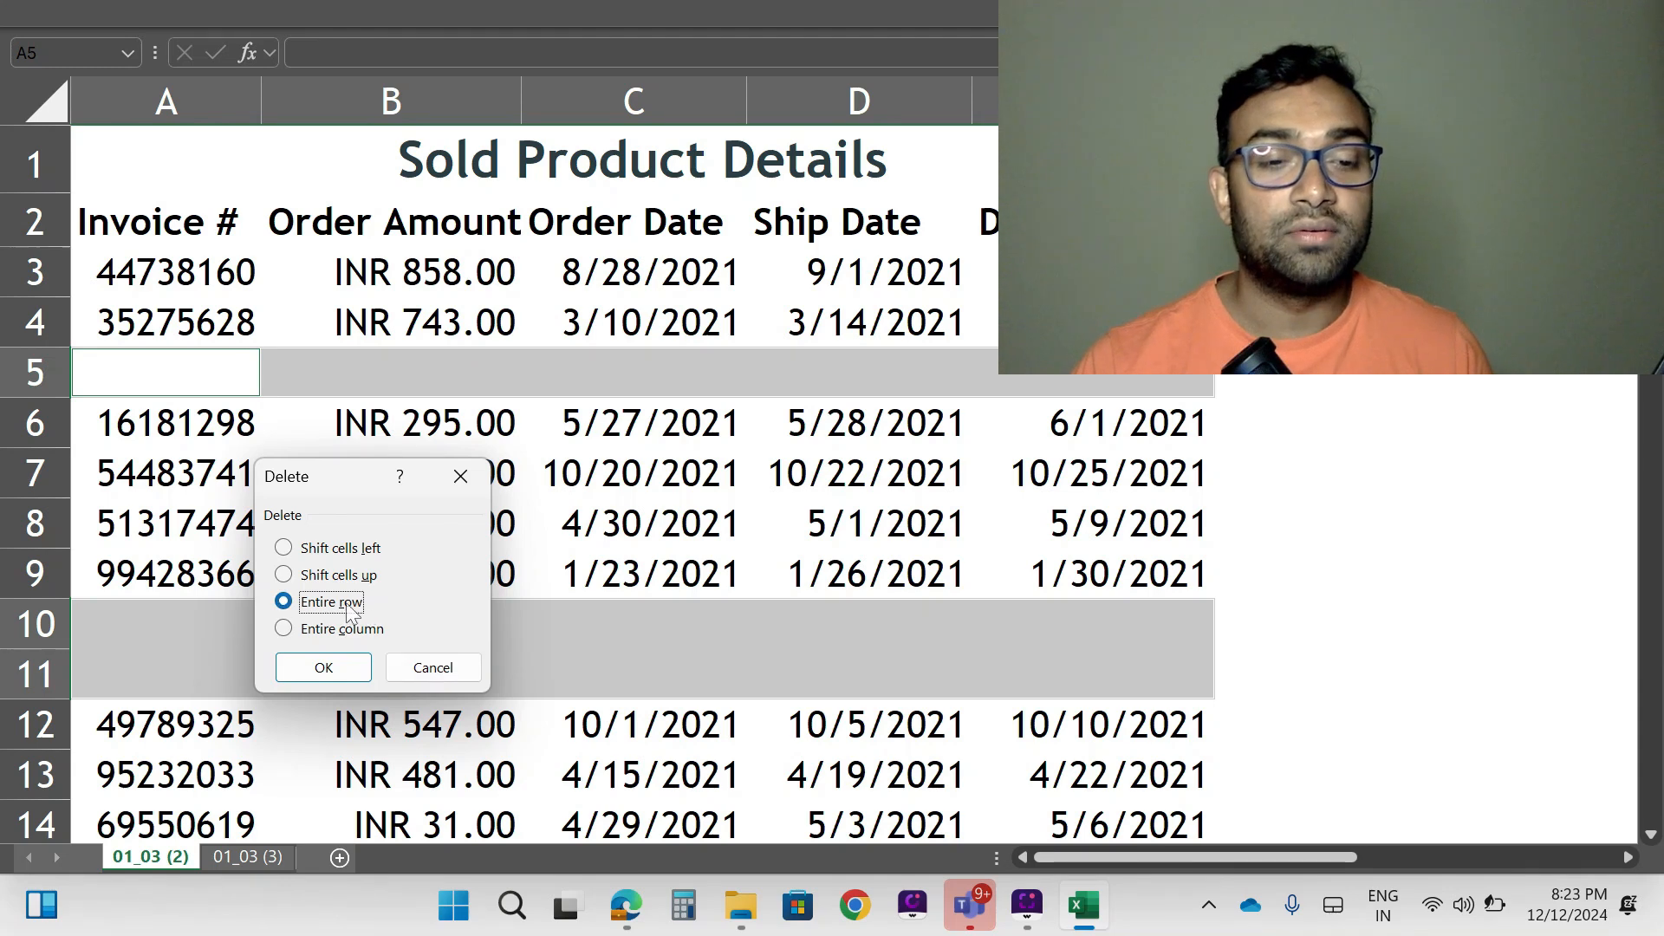
left_click(317, 669)
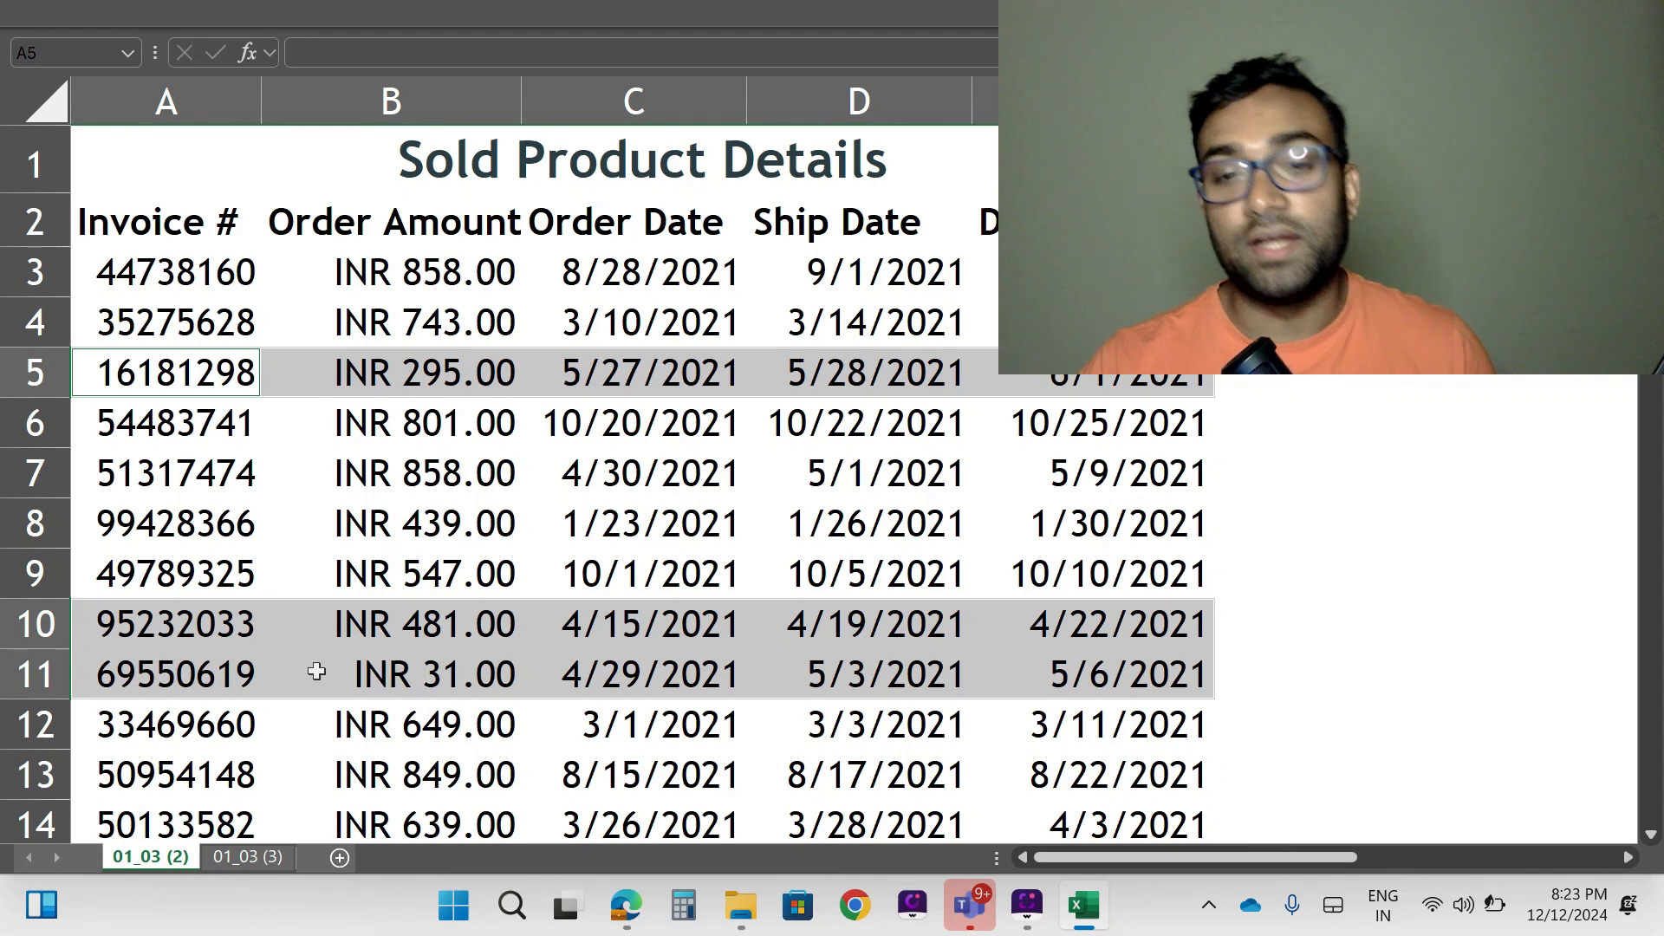
- Check the cleaned list for remaining blank rows, selecting it from the Invoice # header to the last record, A2:E145
scroll(600, 509, "down", 5)
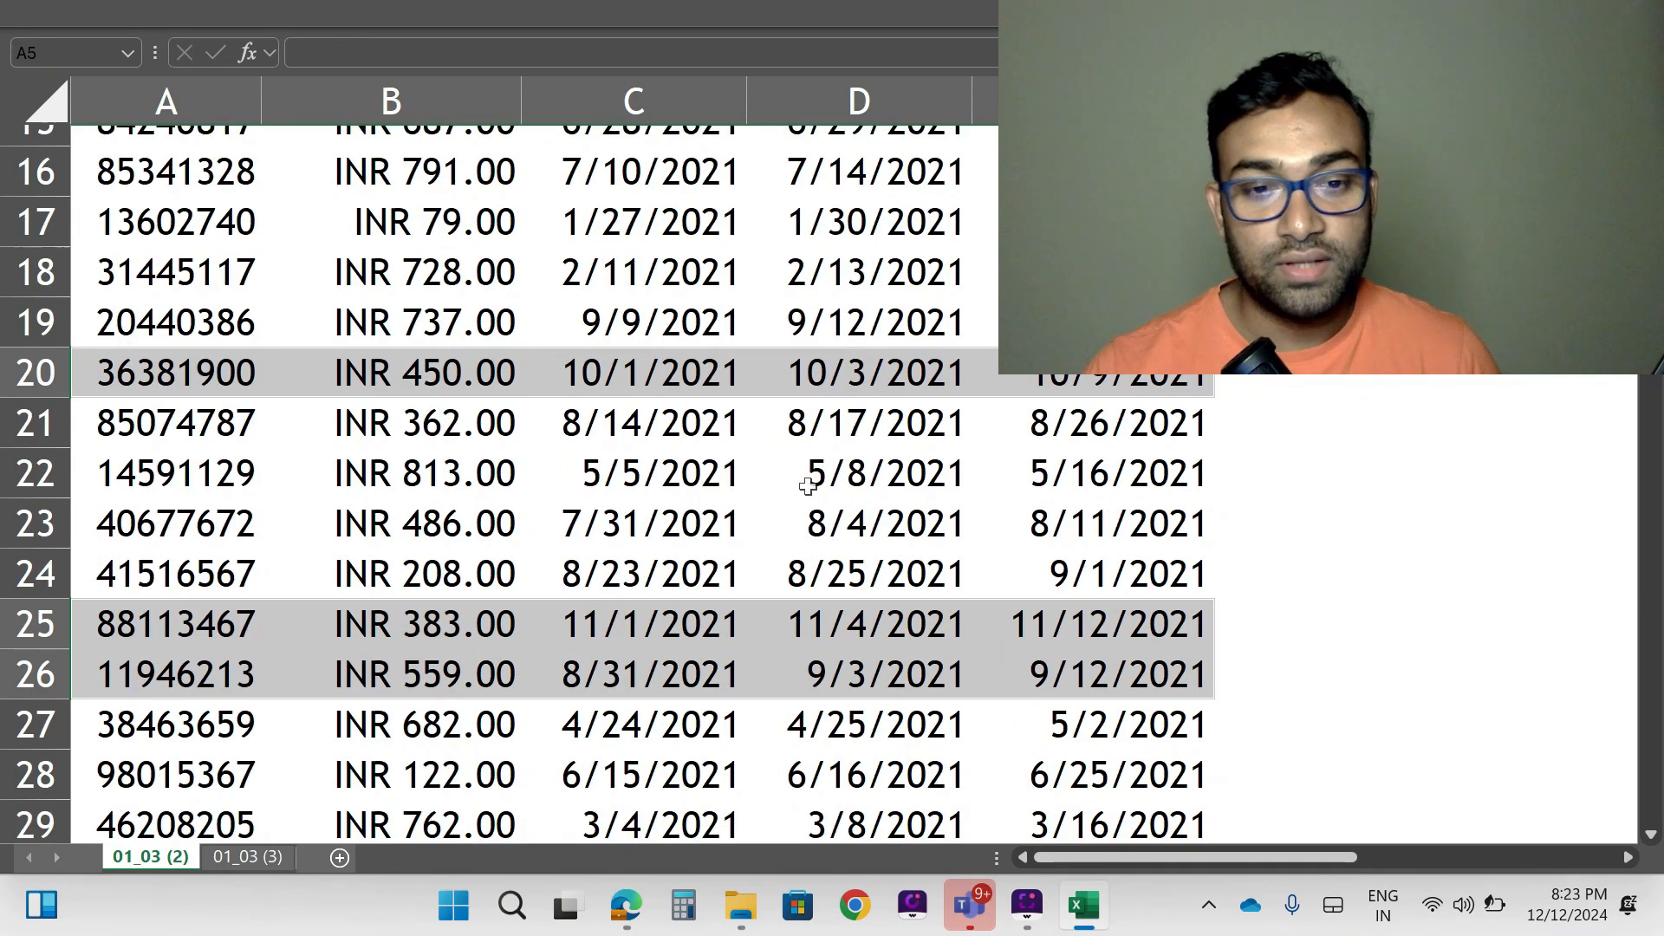
left_click(805, 487)
scroll(579, 614, "up", 1)
scroll(579, 615, "up", 5)
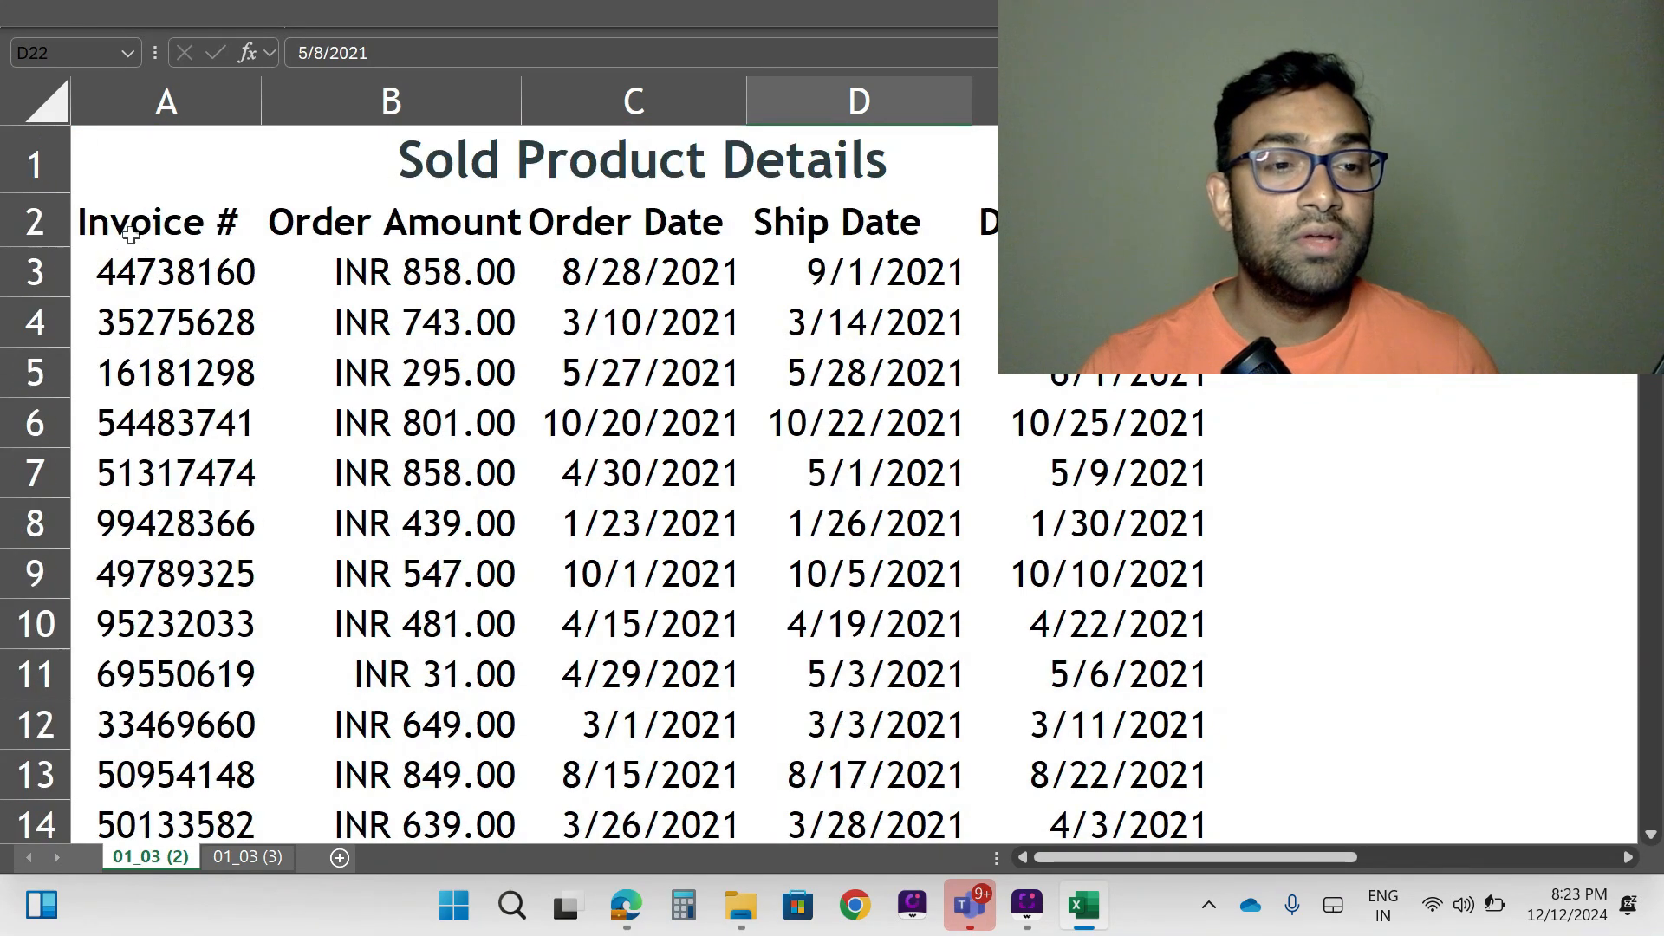
left_click(124, 224)
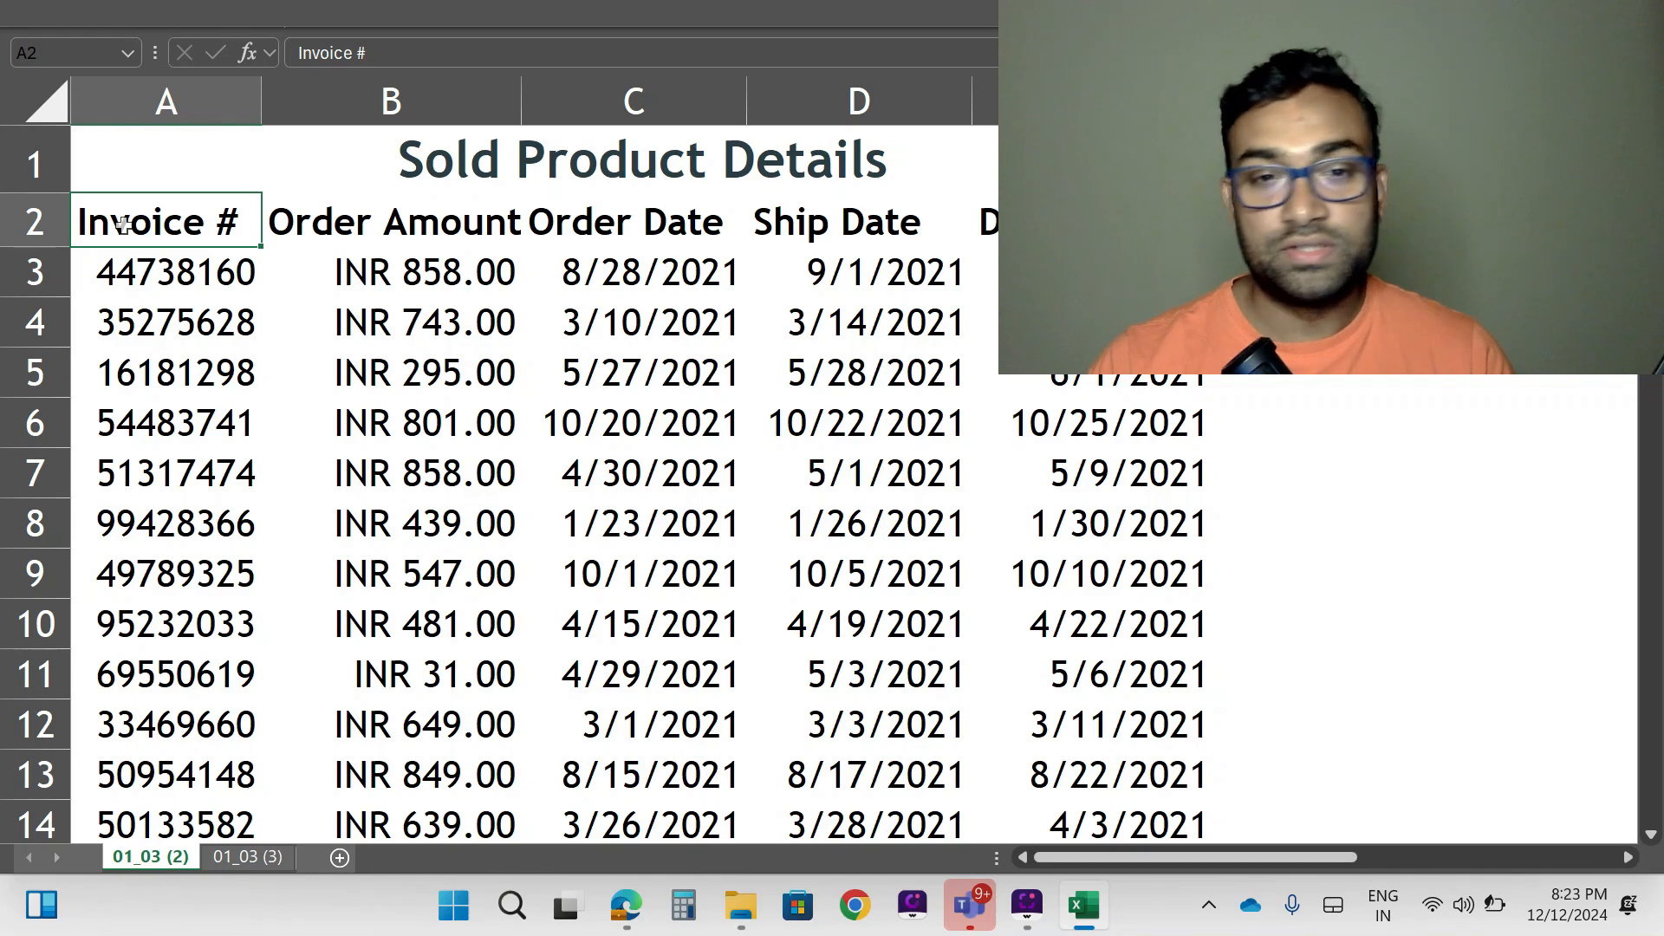
key("ctrl+shift+Right")
key("ctrl+shift+Down")
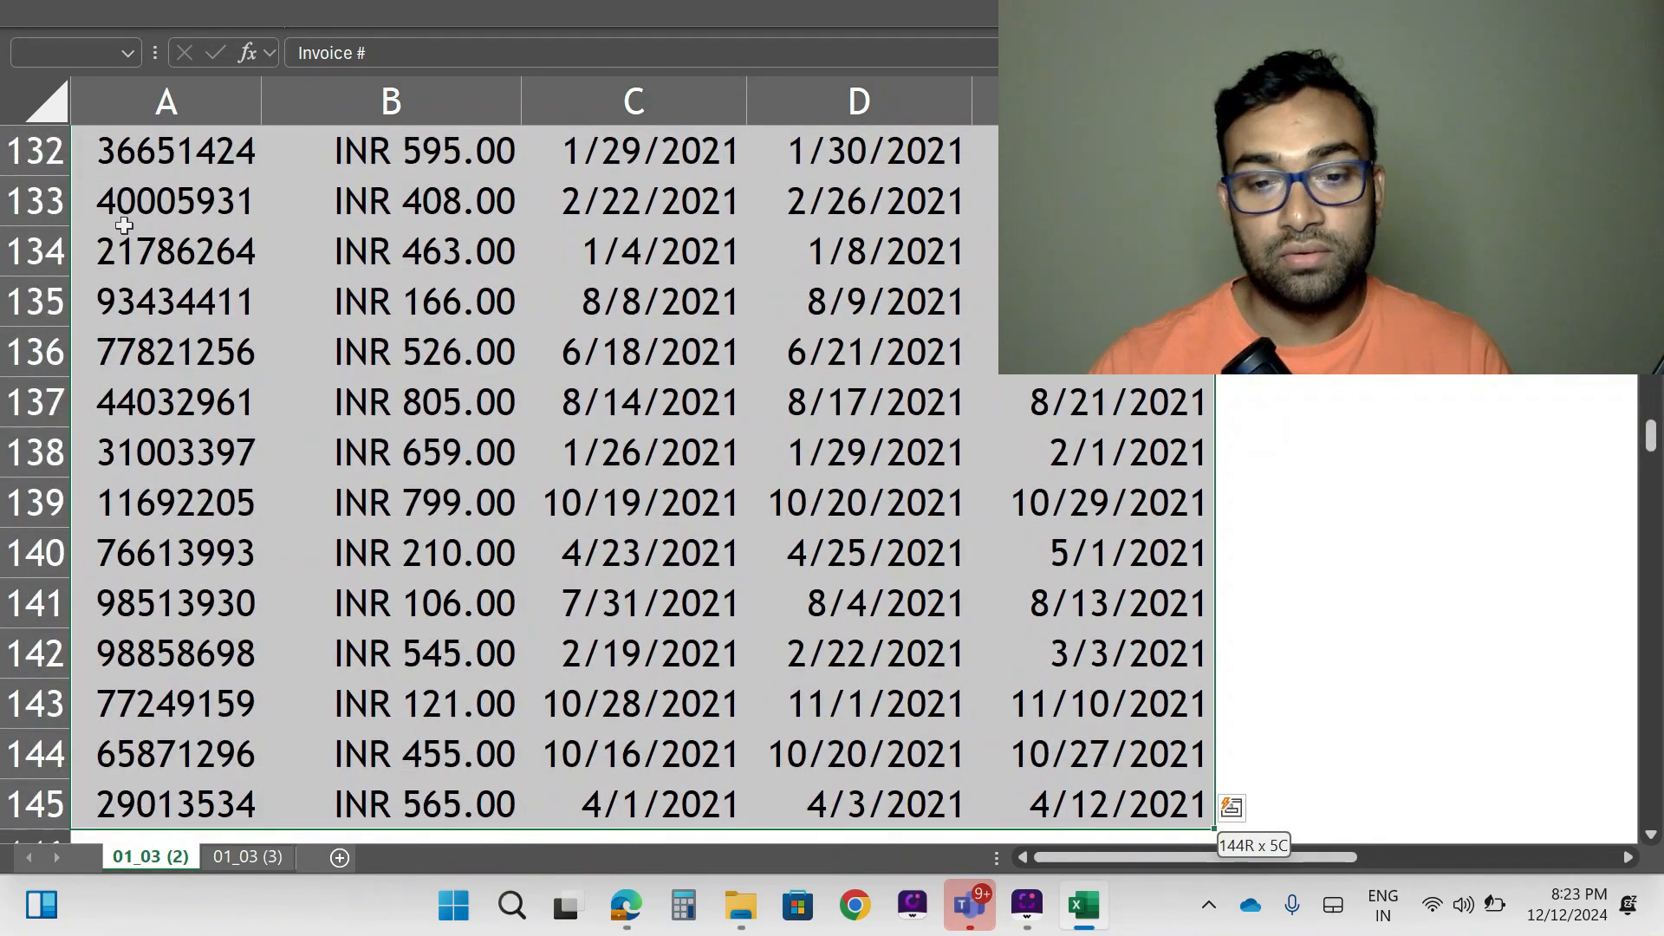
scroll(727, 632, "down", 3)
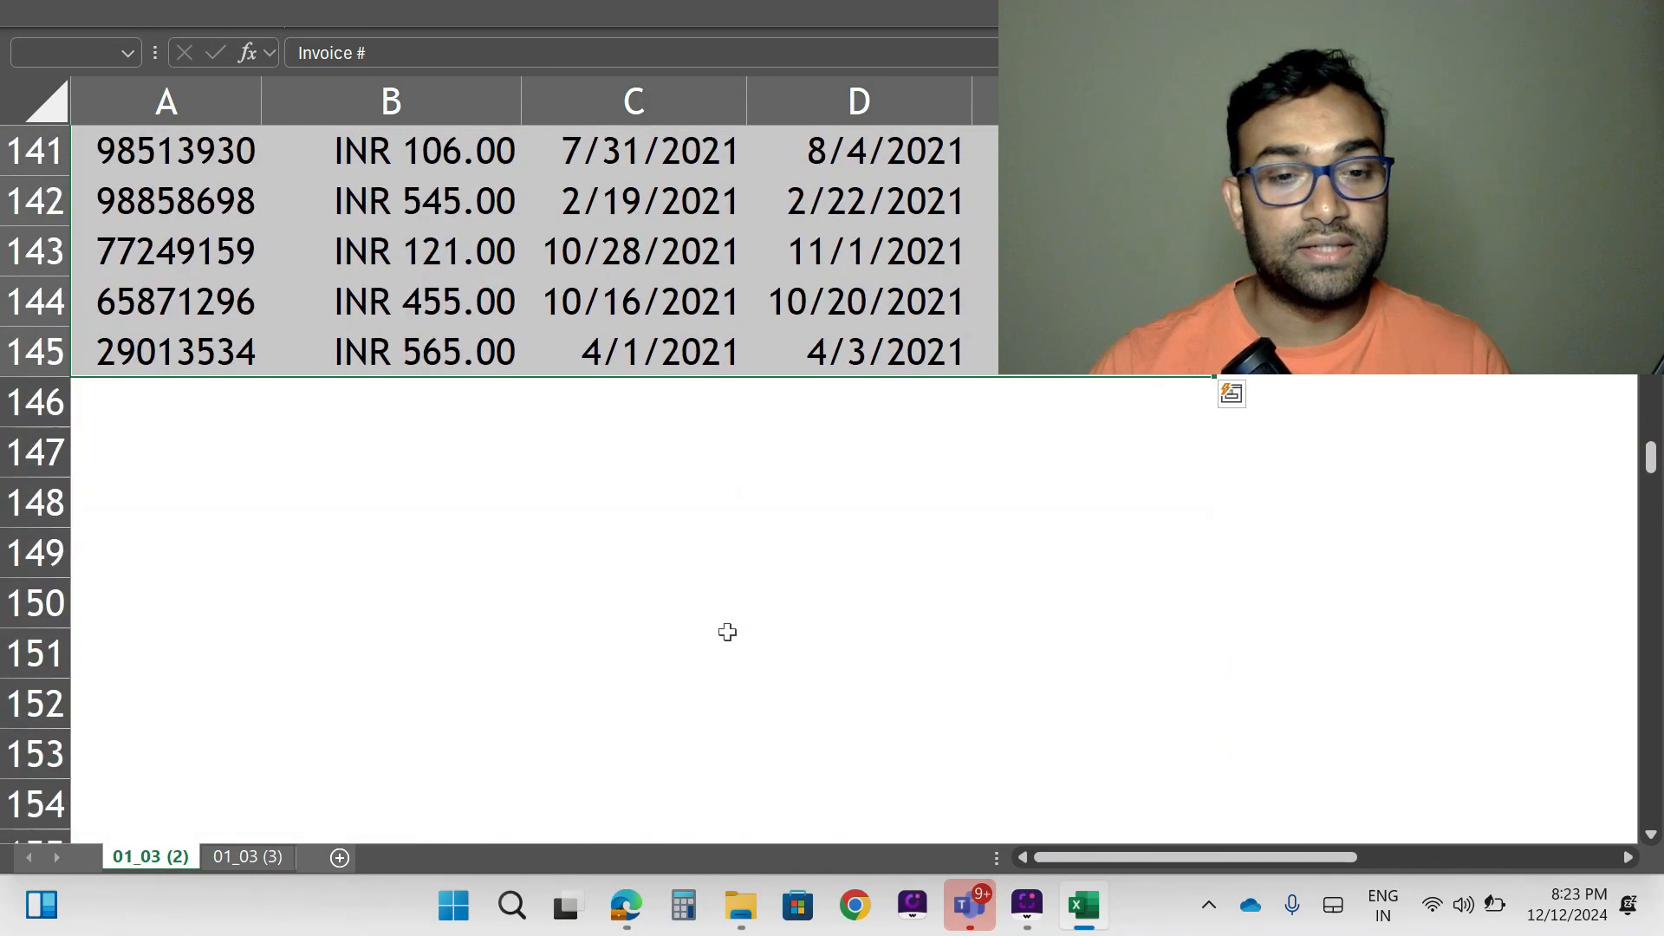
scroll(727, 632, "up", 20)
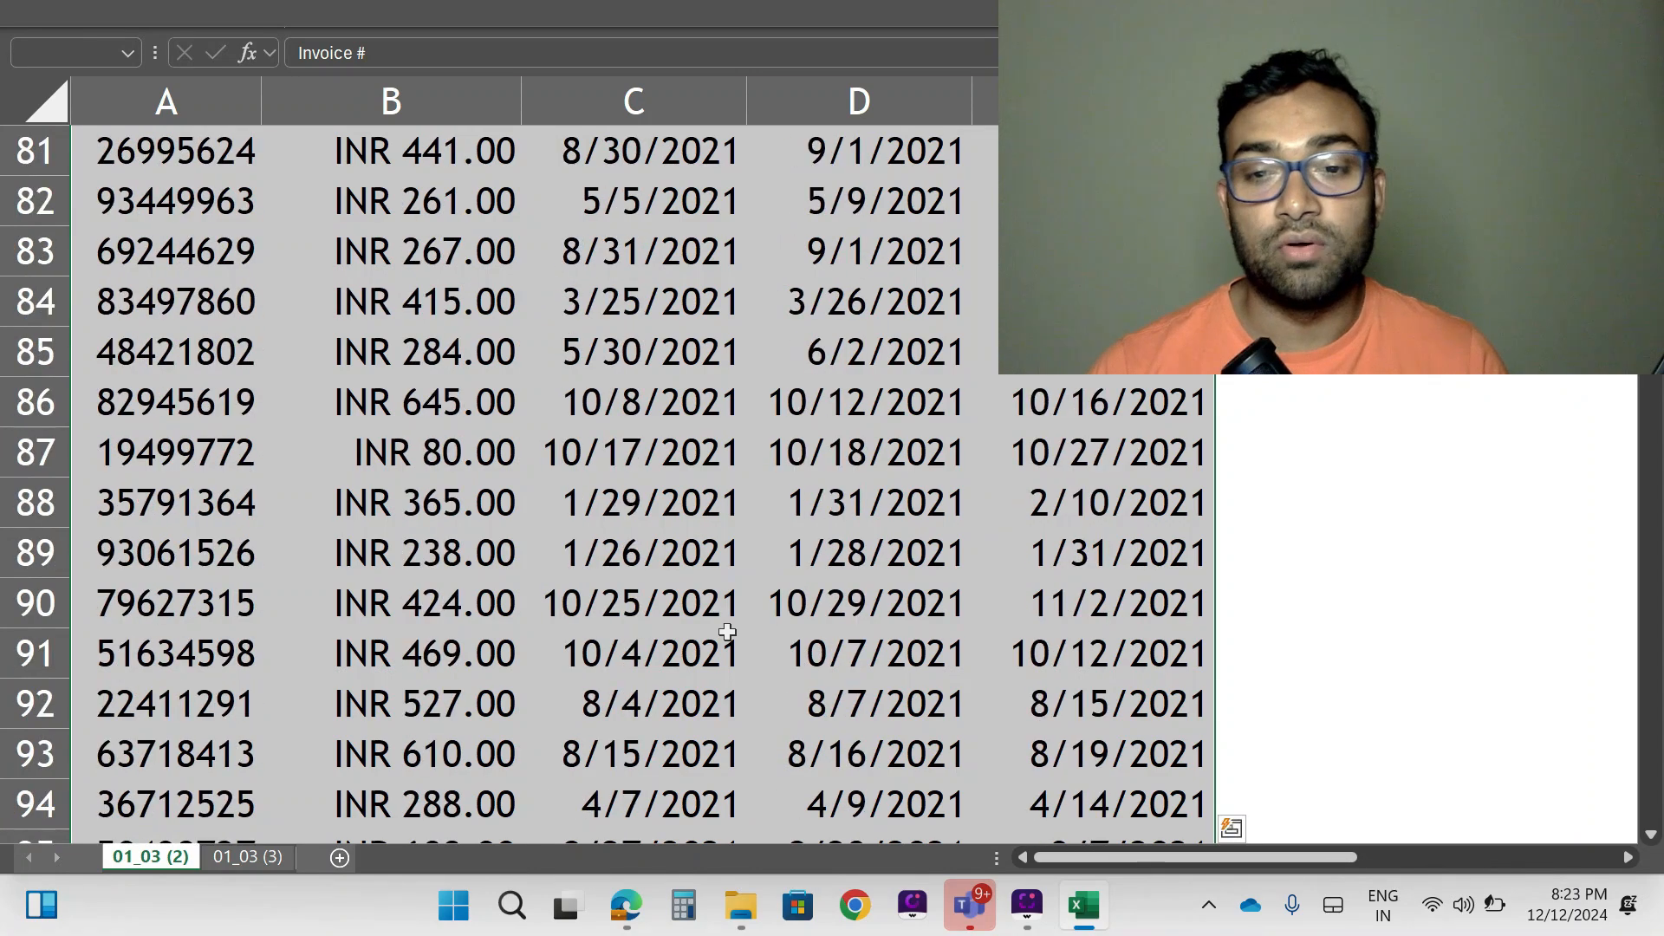
scroll(727, 632, "up", 18)
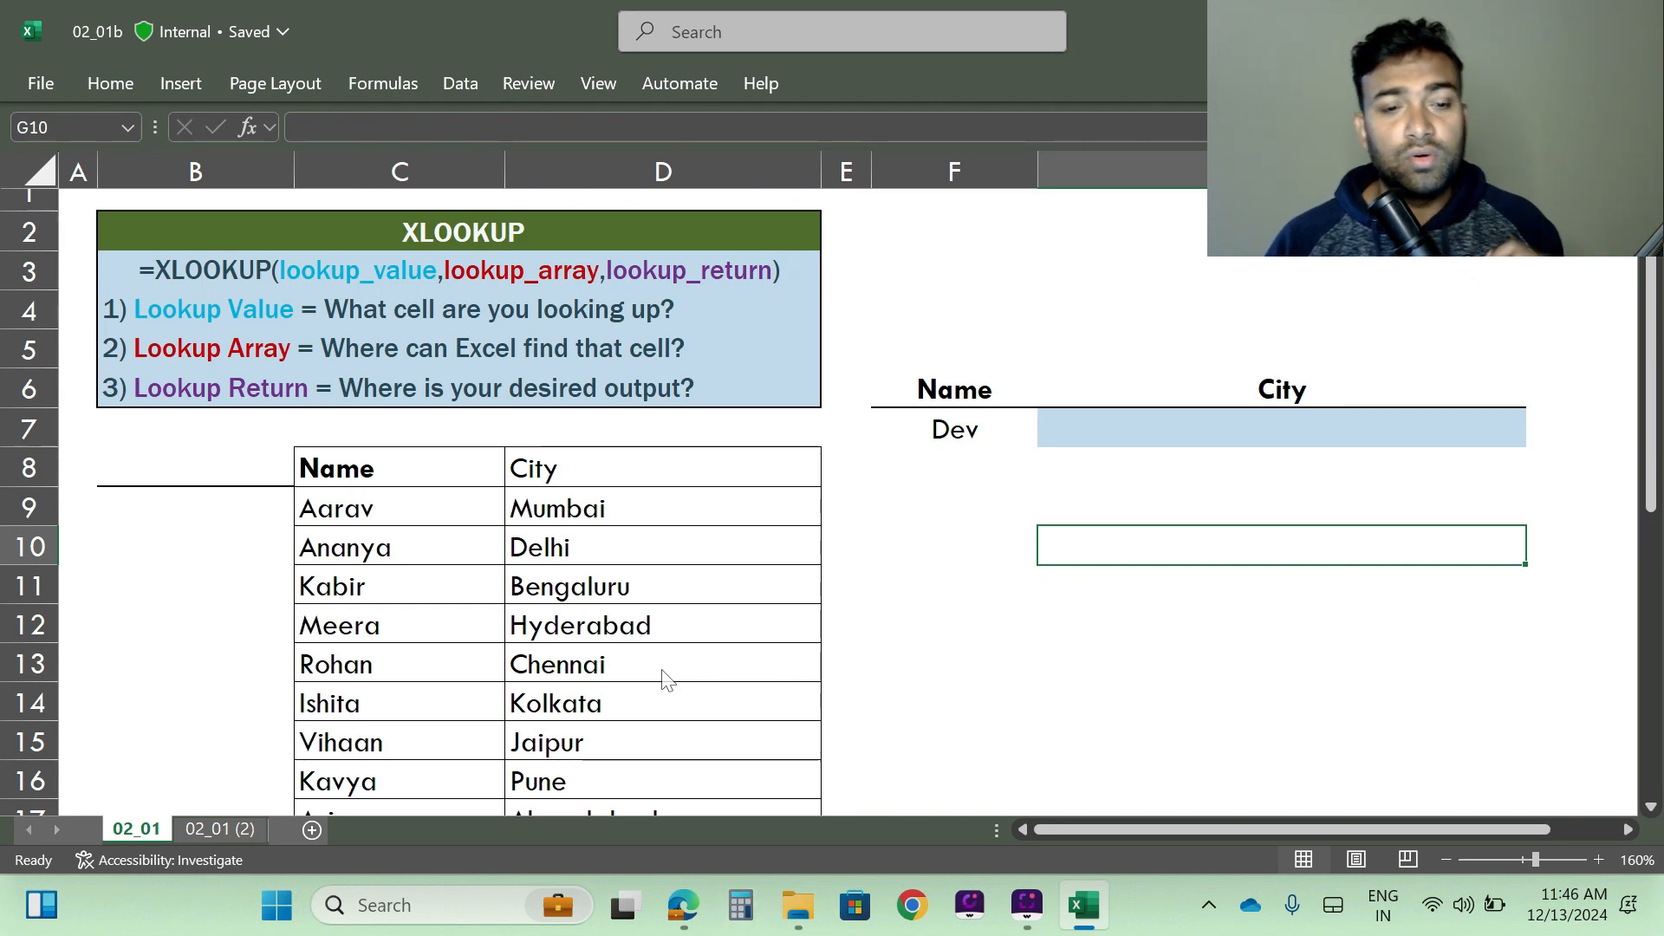
- Start an XLOOKUP formula in the blue City cell G7, using the name in F7 as the lookup value
scroll(661, 672, "down", 3)
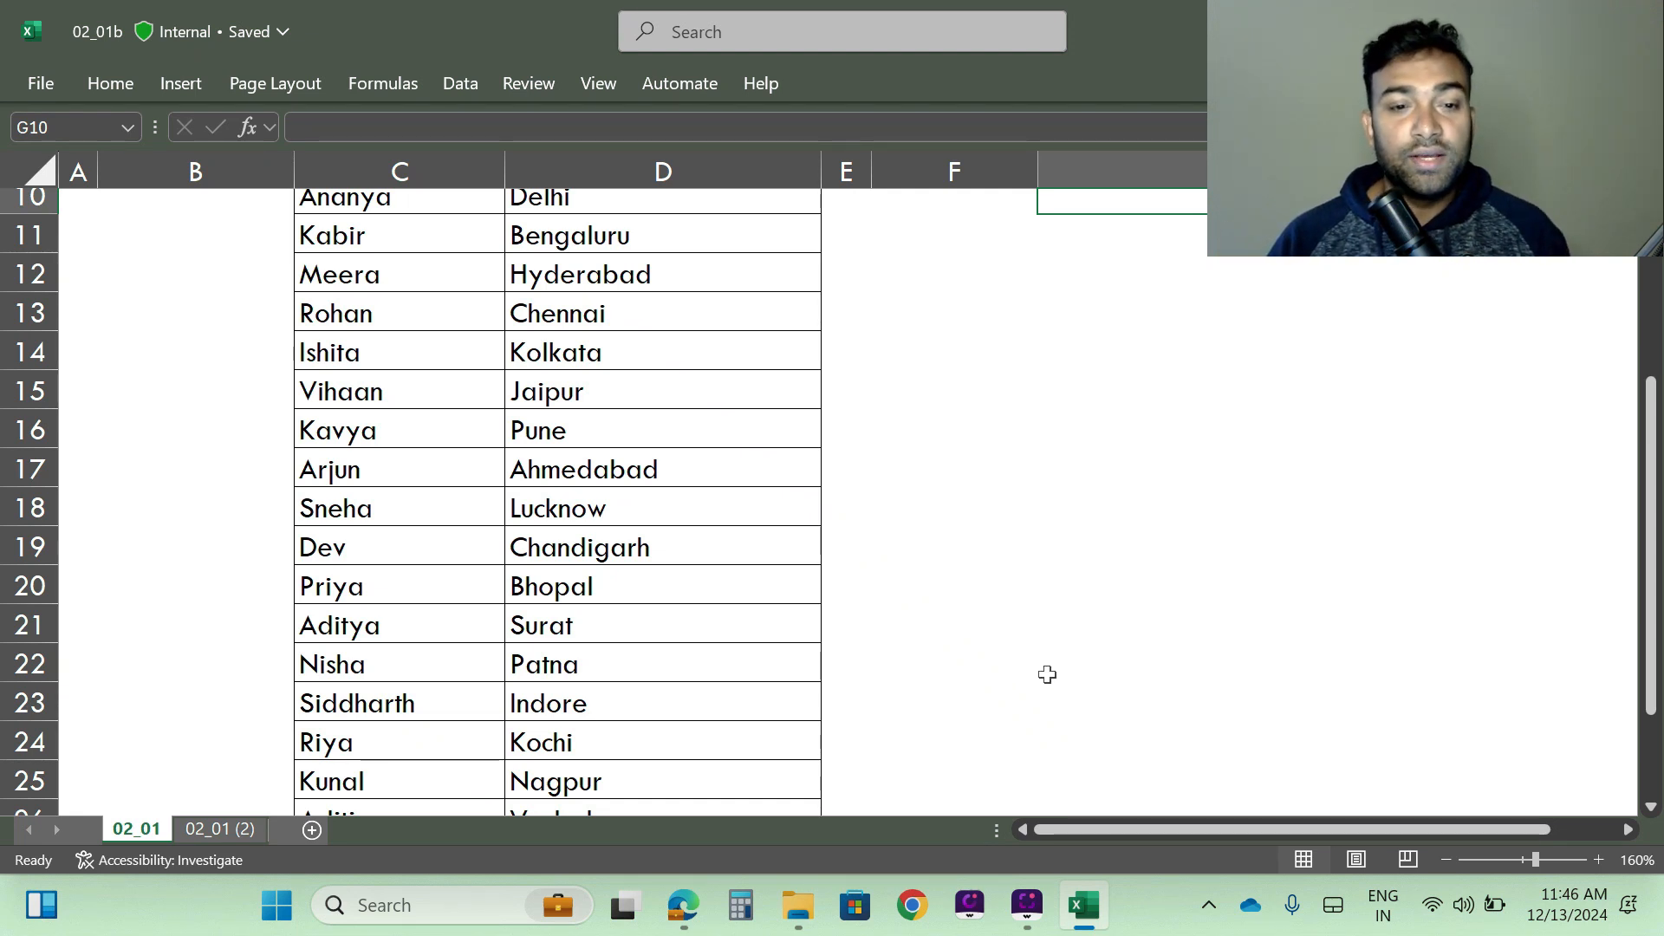
scroll(1047, 674, "up", 3)
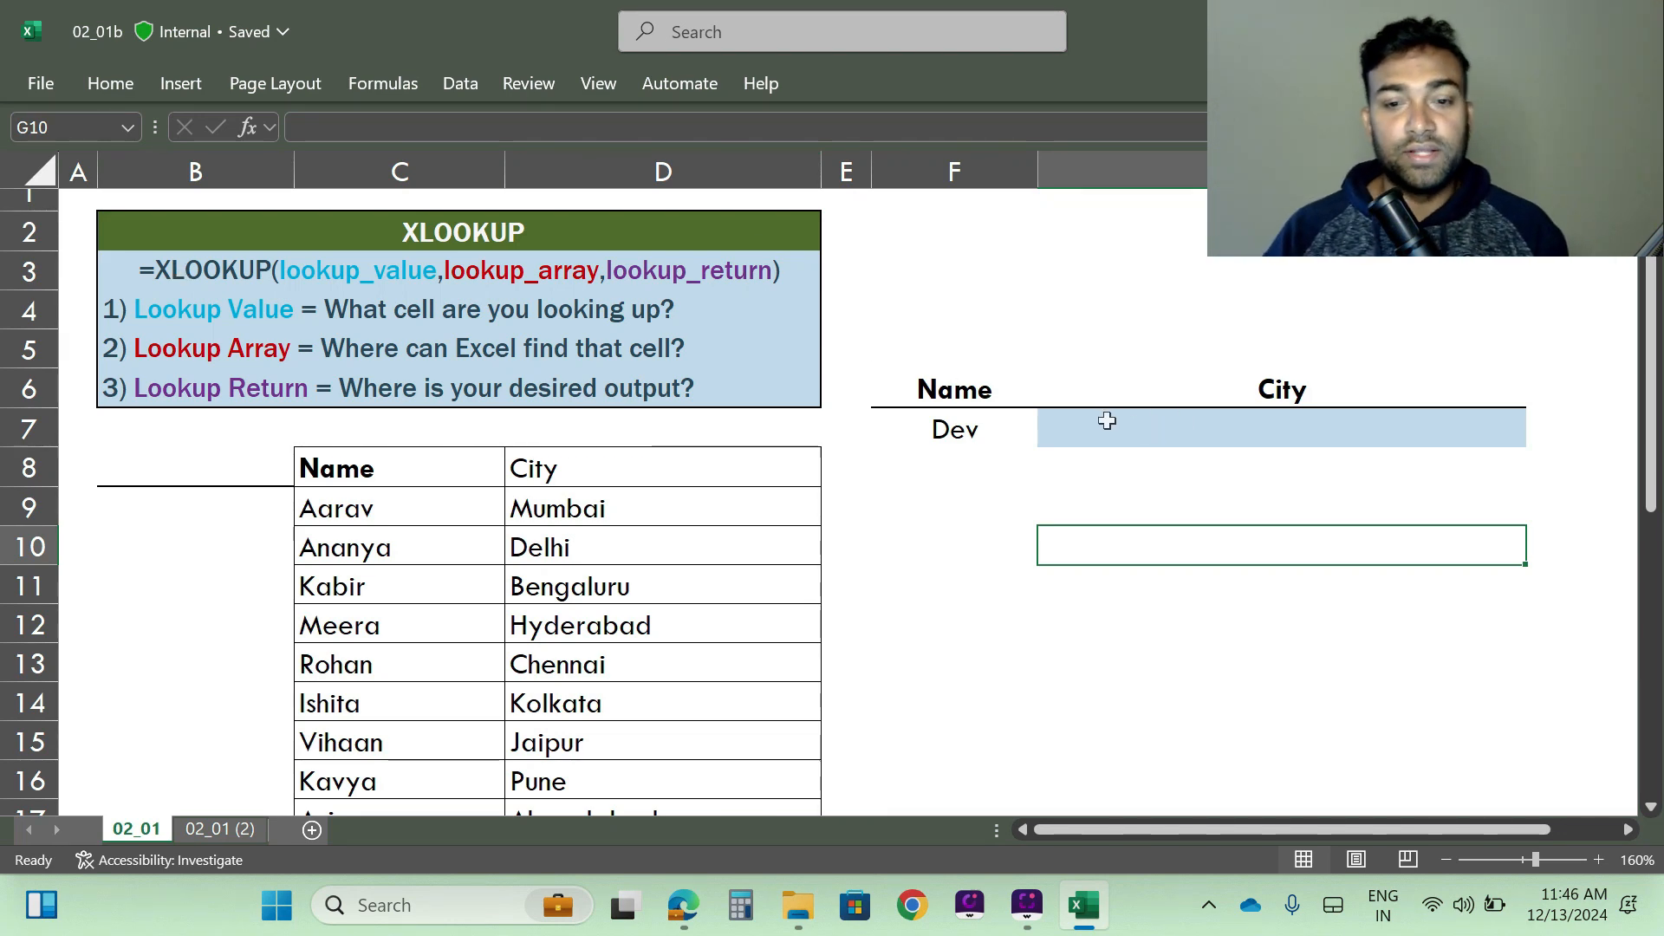
scroll(386, 530, "down", 3)
scroll(395, 546, "up", 3)
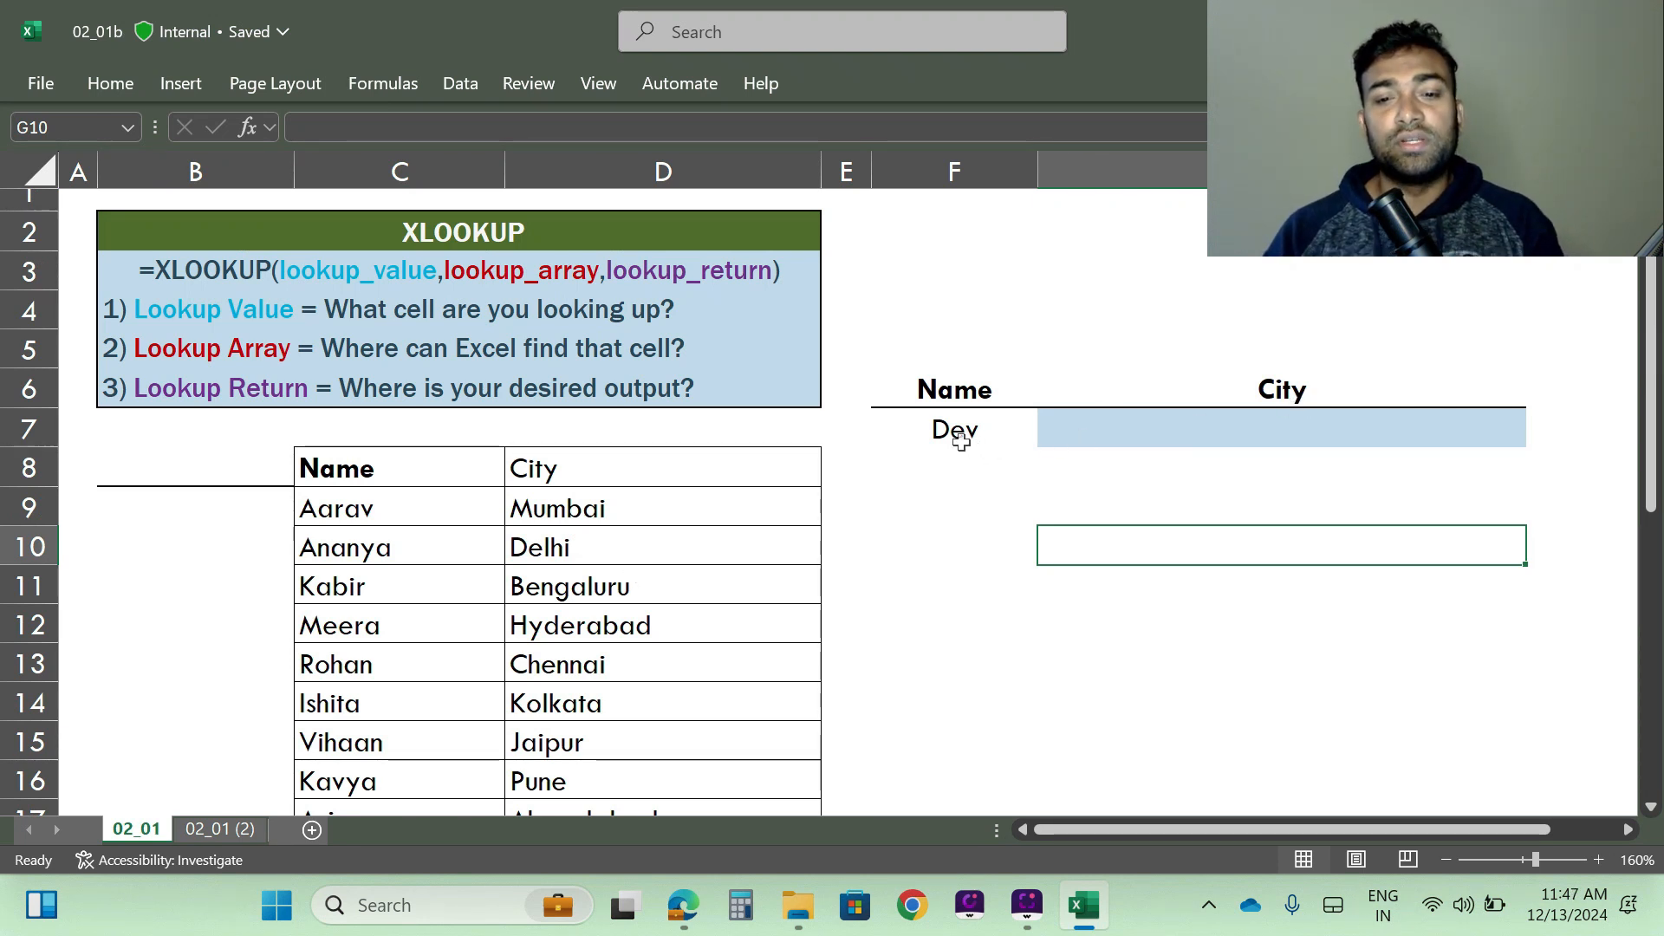
left_click(1219, 430)
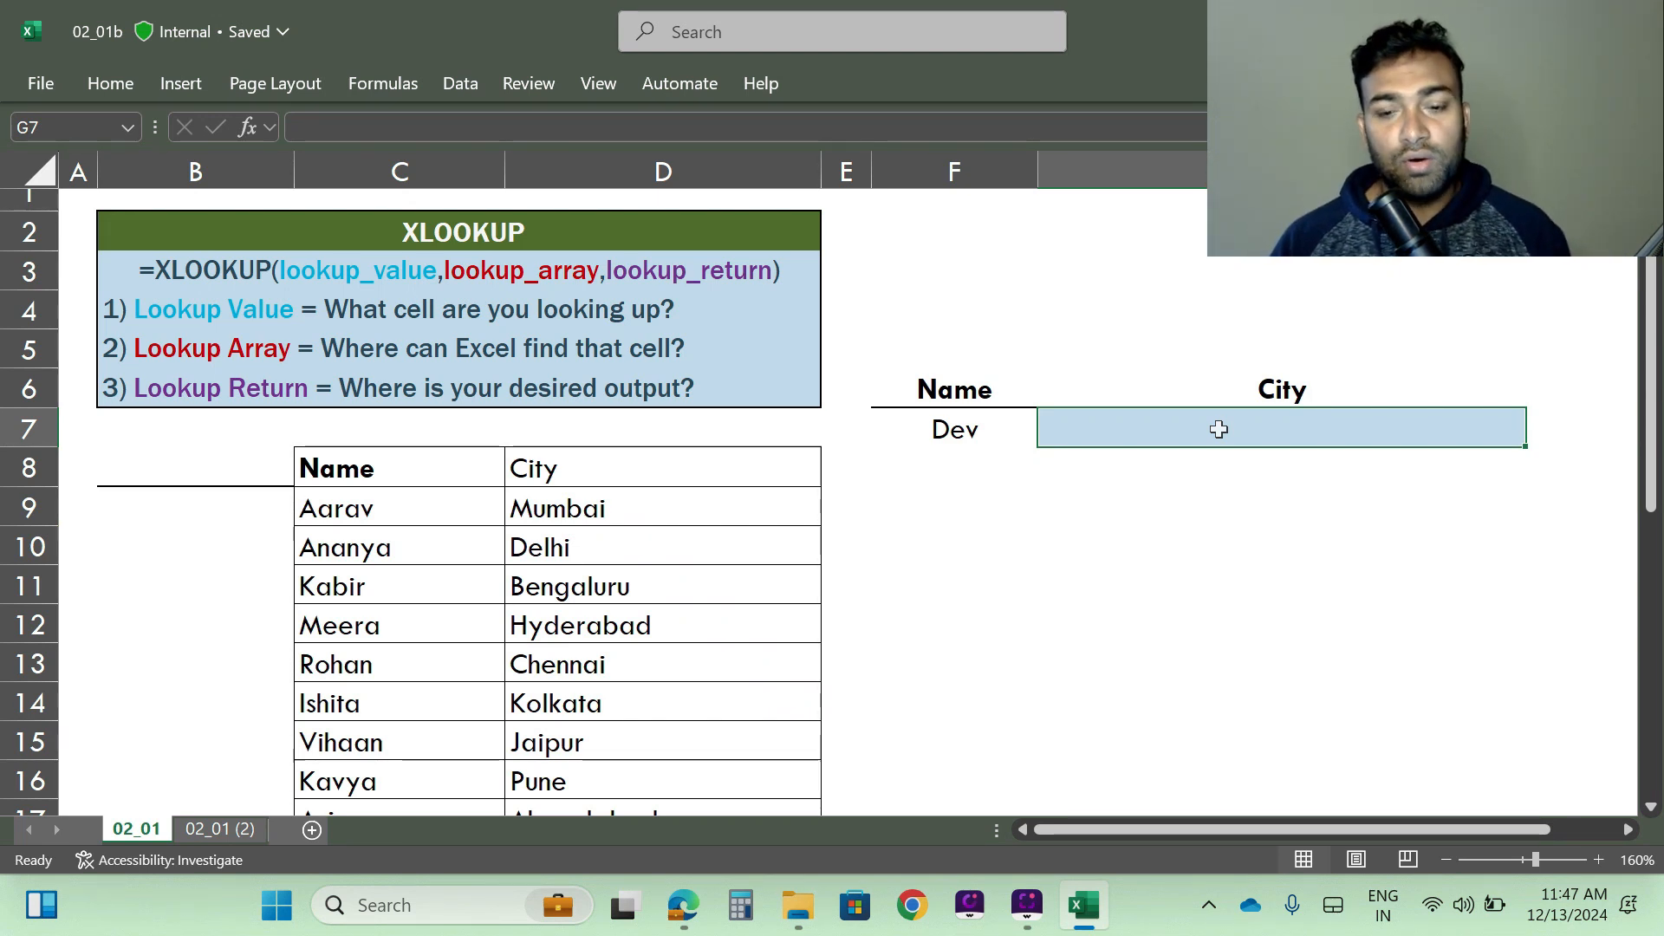
type("=")
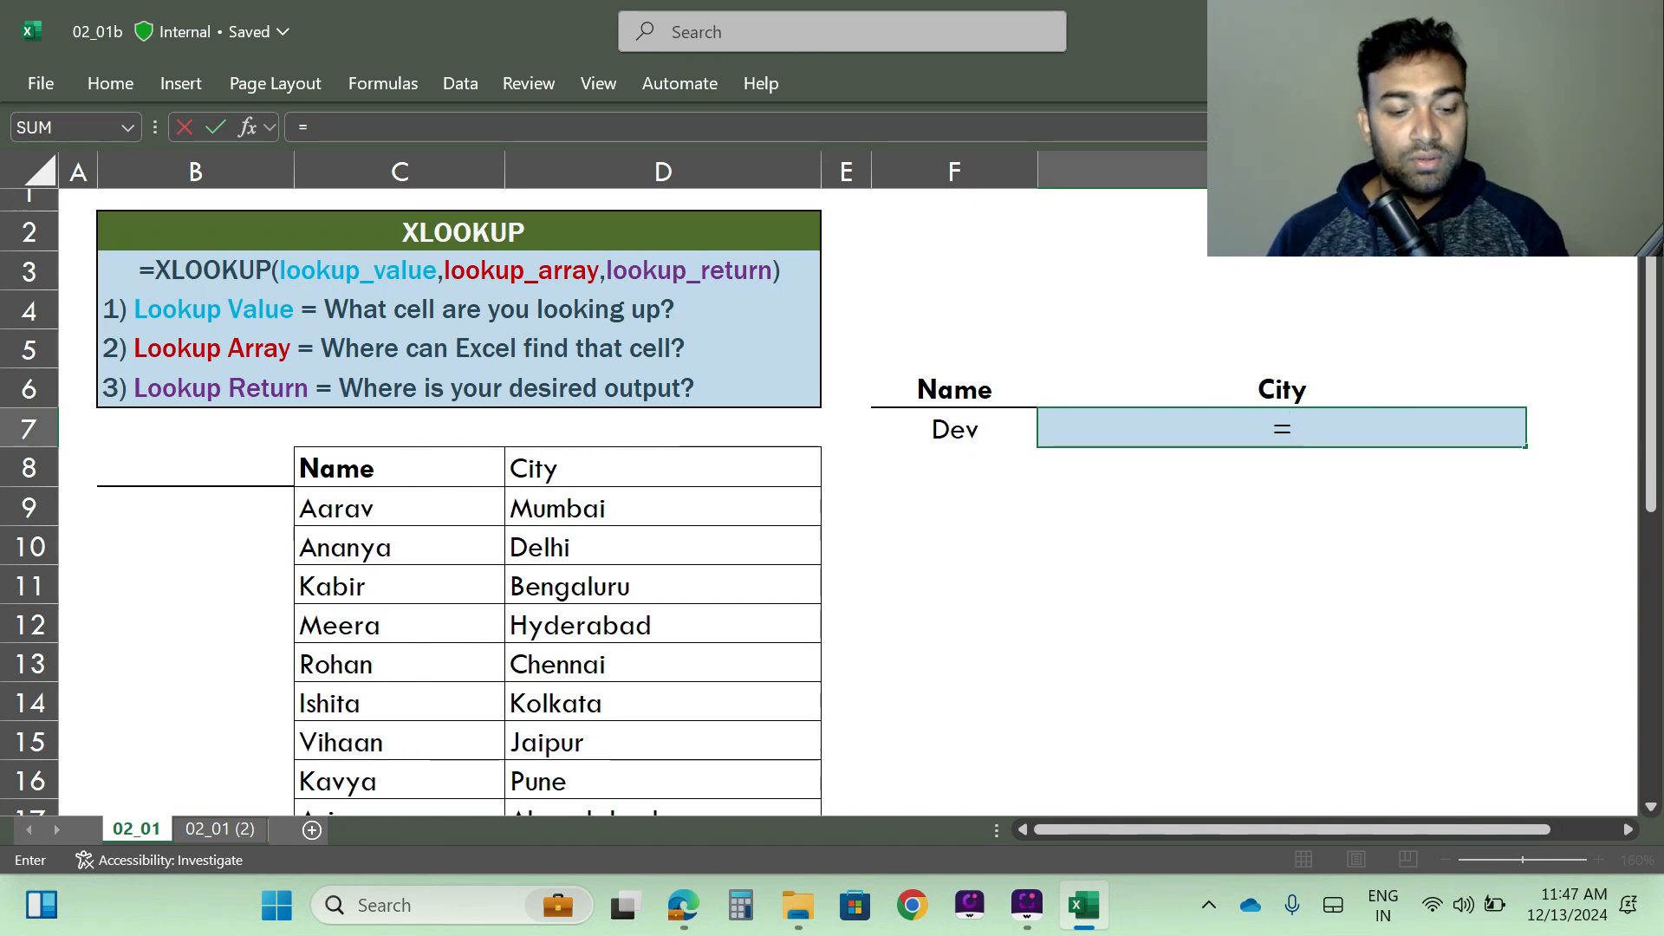
type("x")
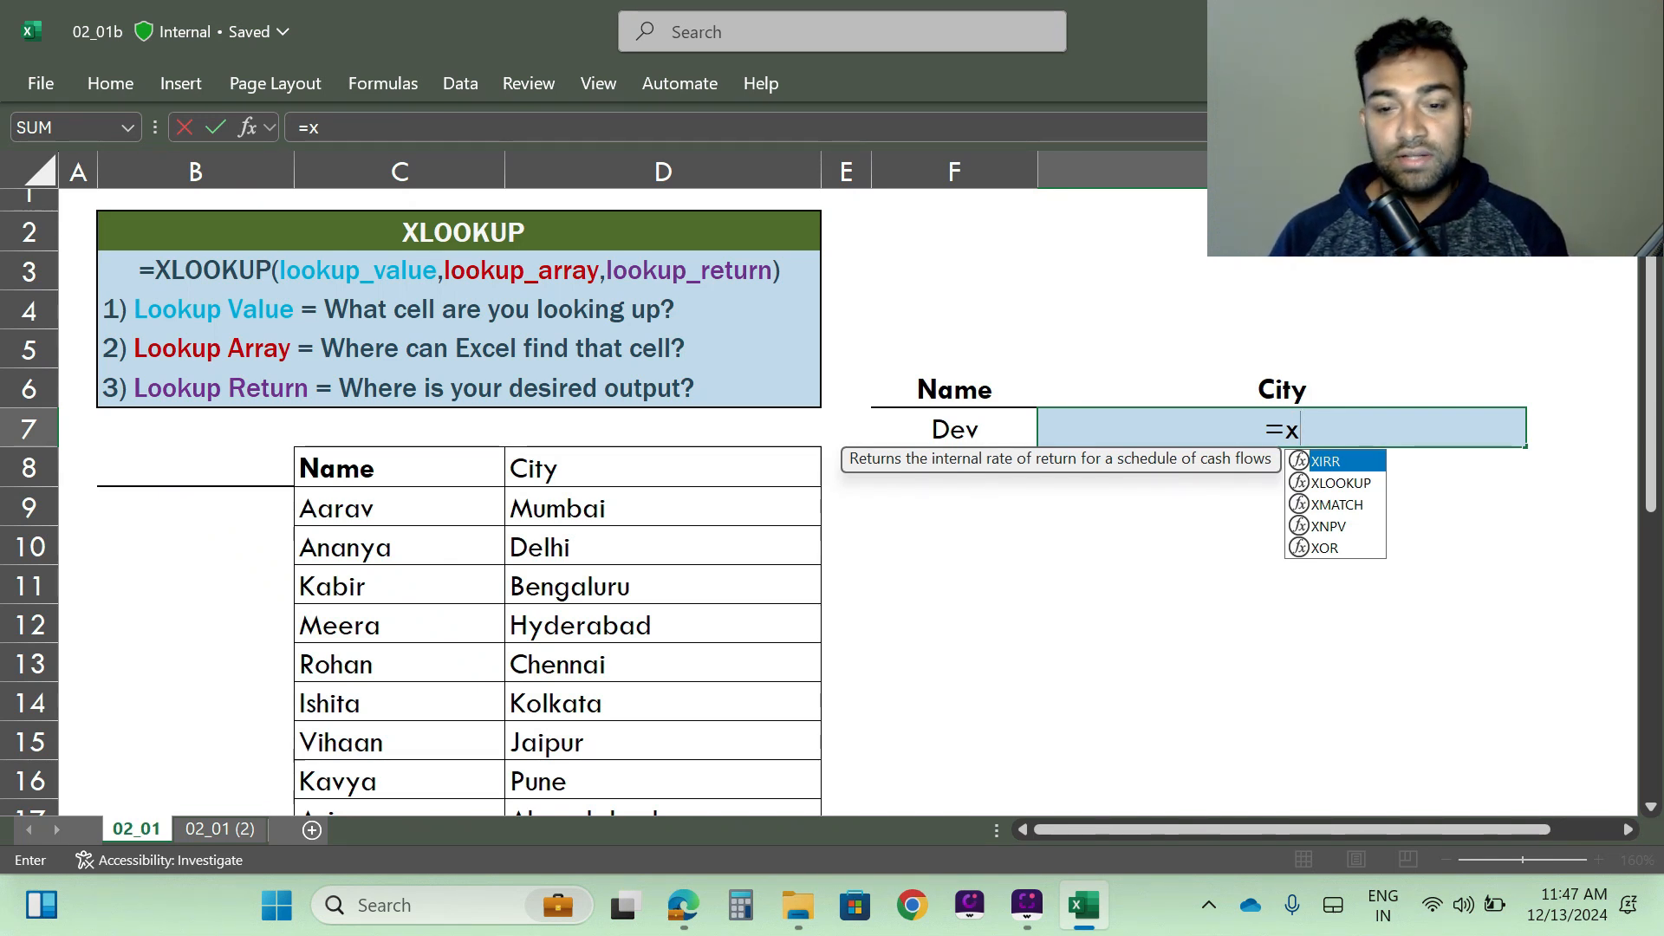
key("Down")
key("Tab")
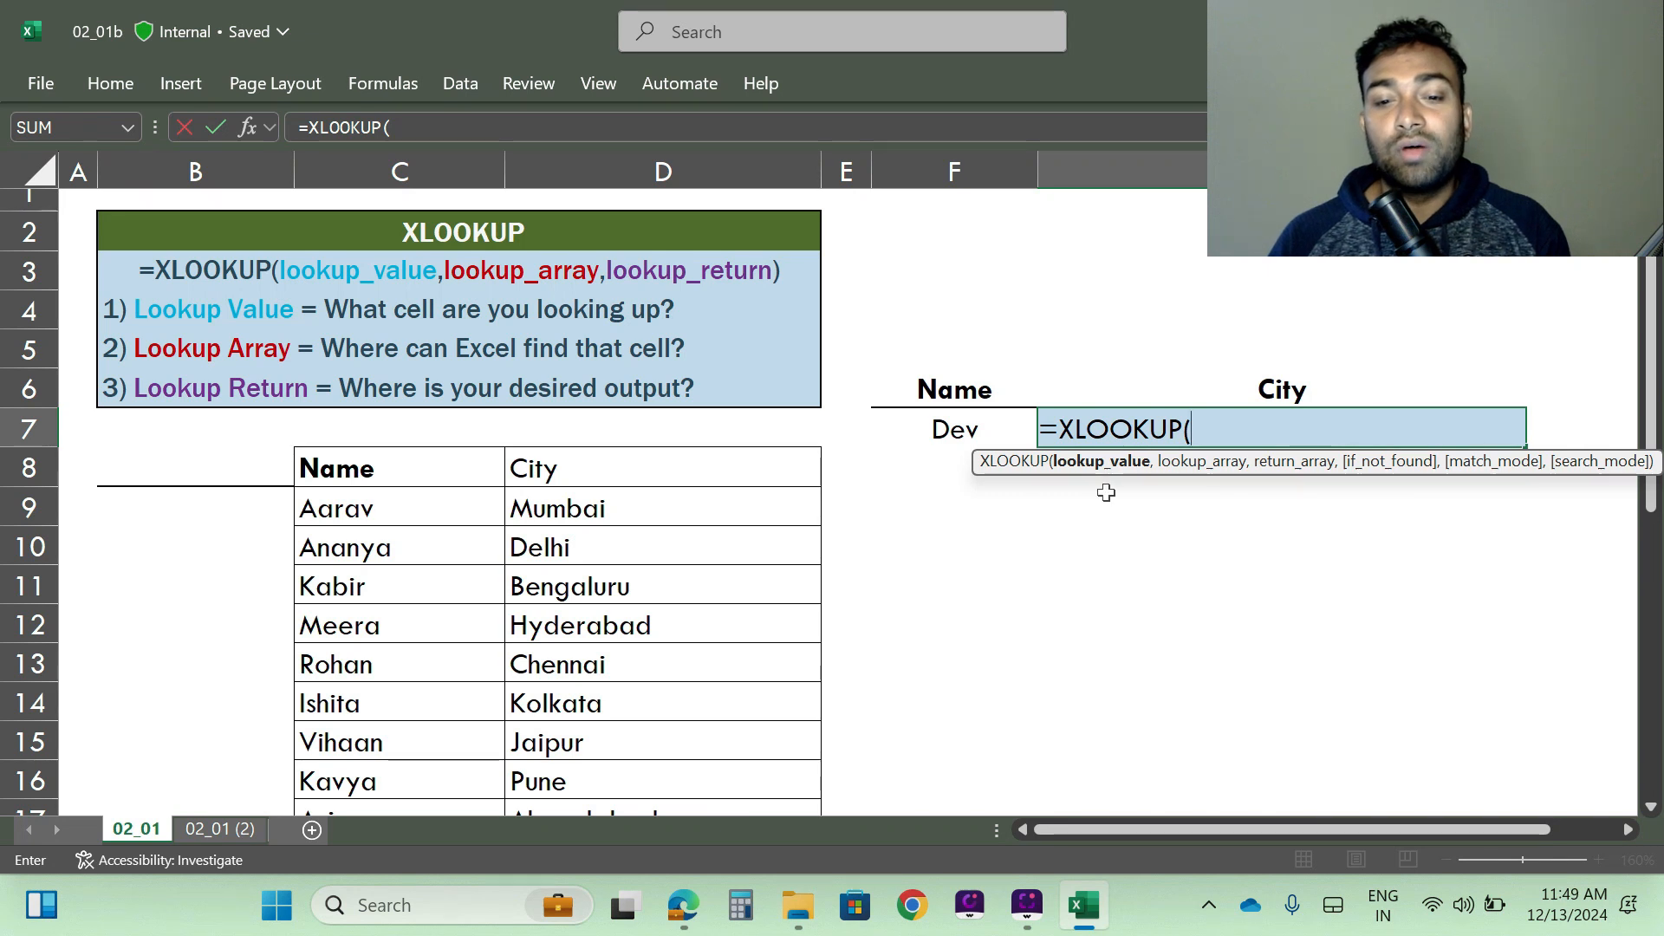
left_click(926, 430)
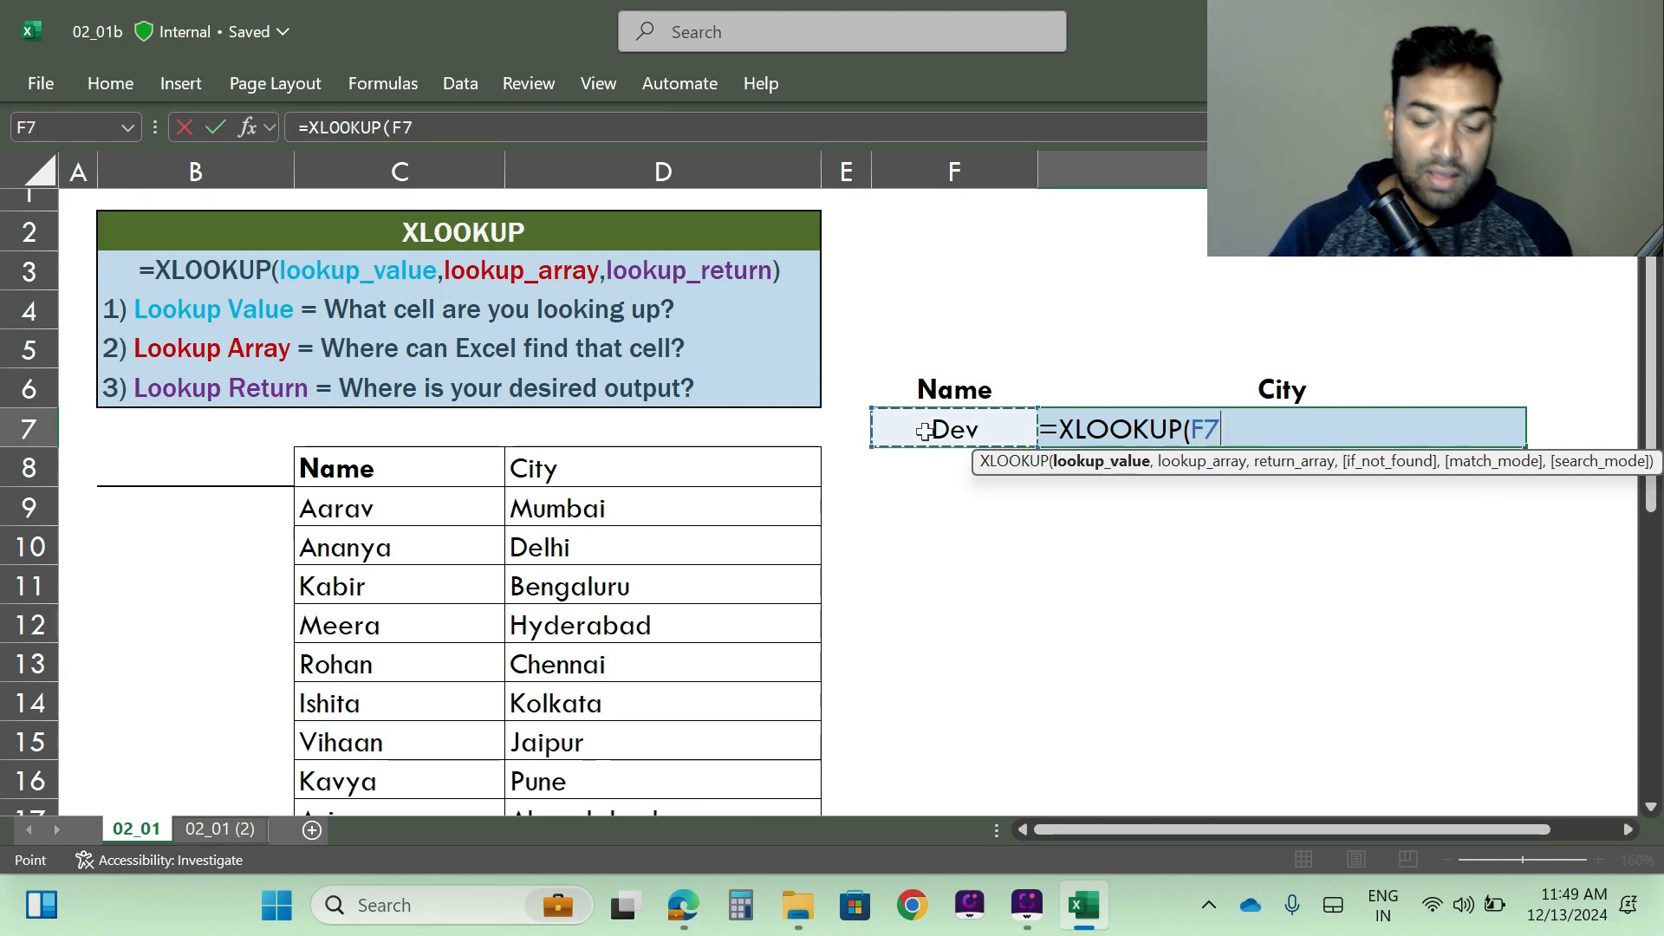
type(",")
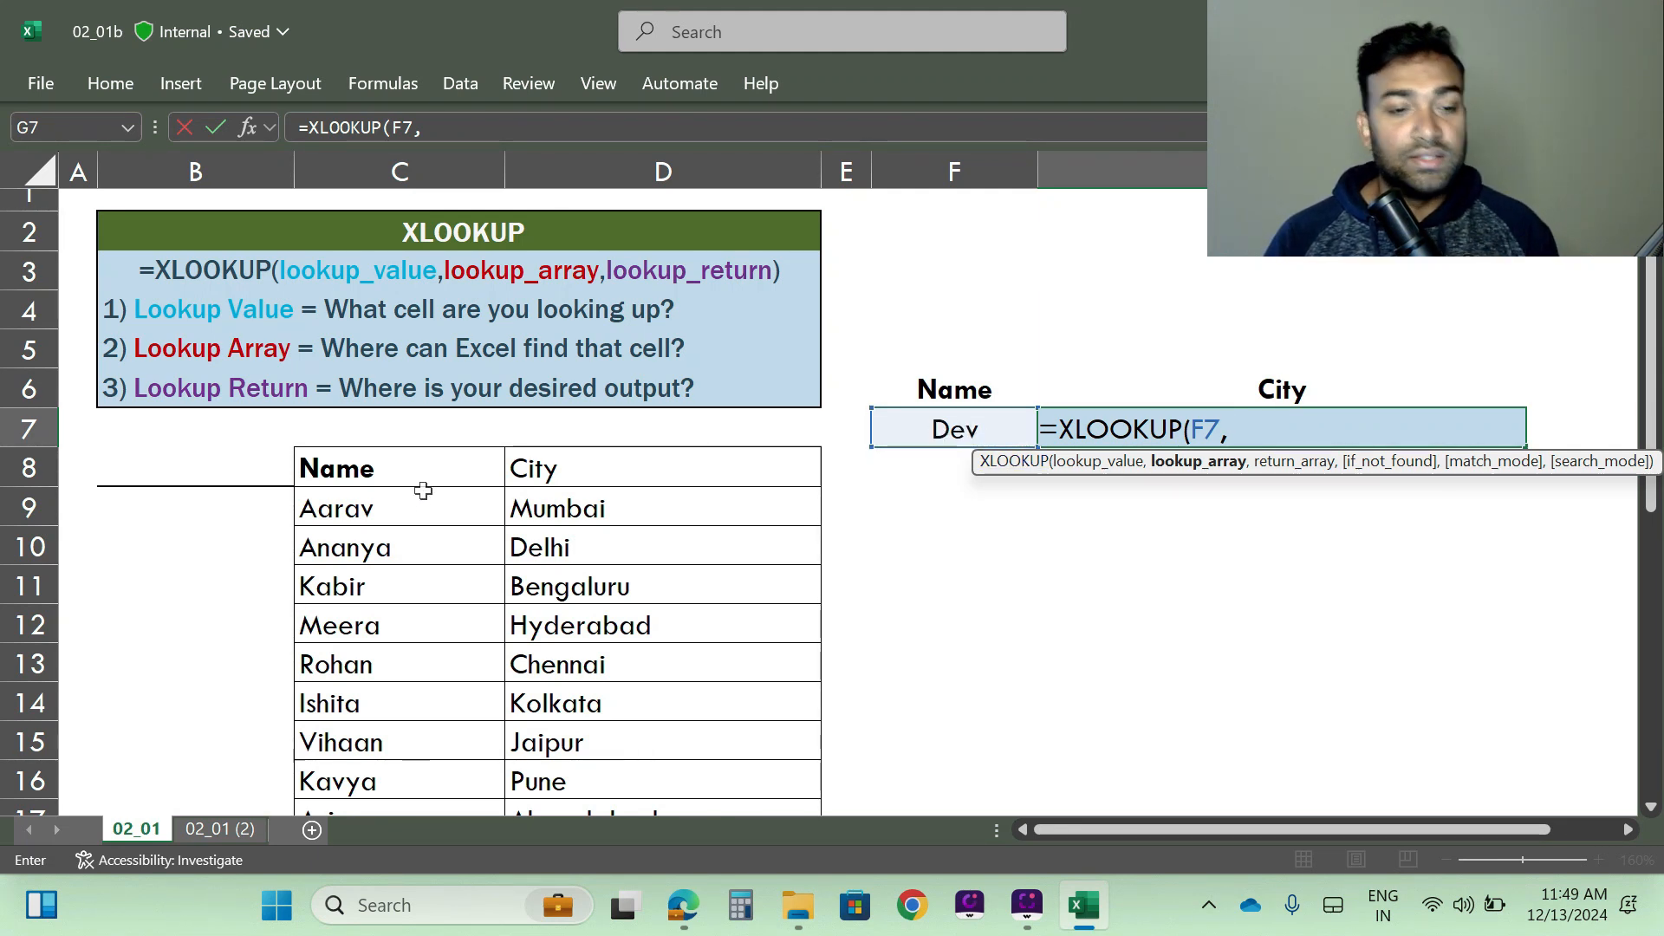
- Complete the XLOOKUP formula with C8:C28 as the lookup array and D8:D28 as the return array
left_click_drag(365, 479, 438, 605)
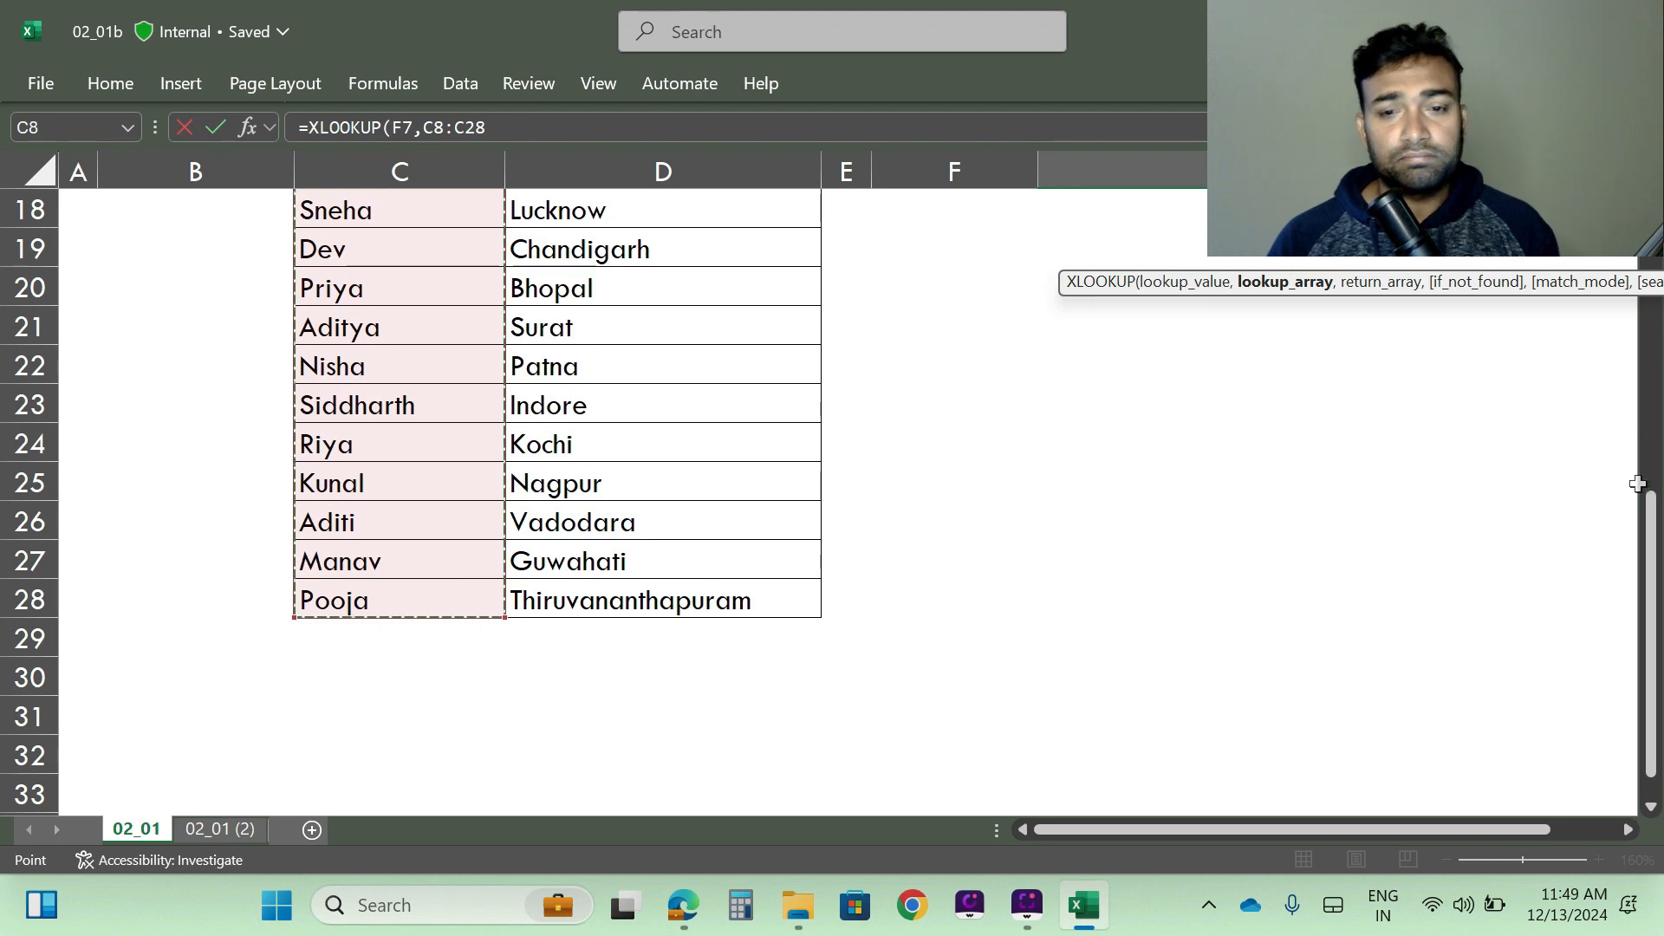
scroll(1386, 520, "up", 5)
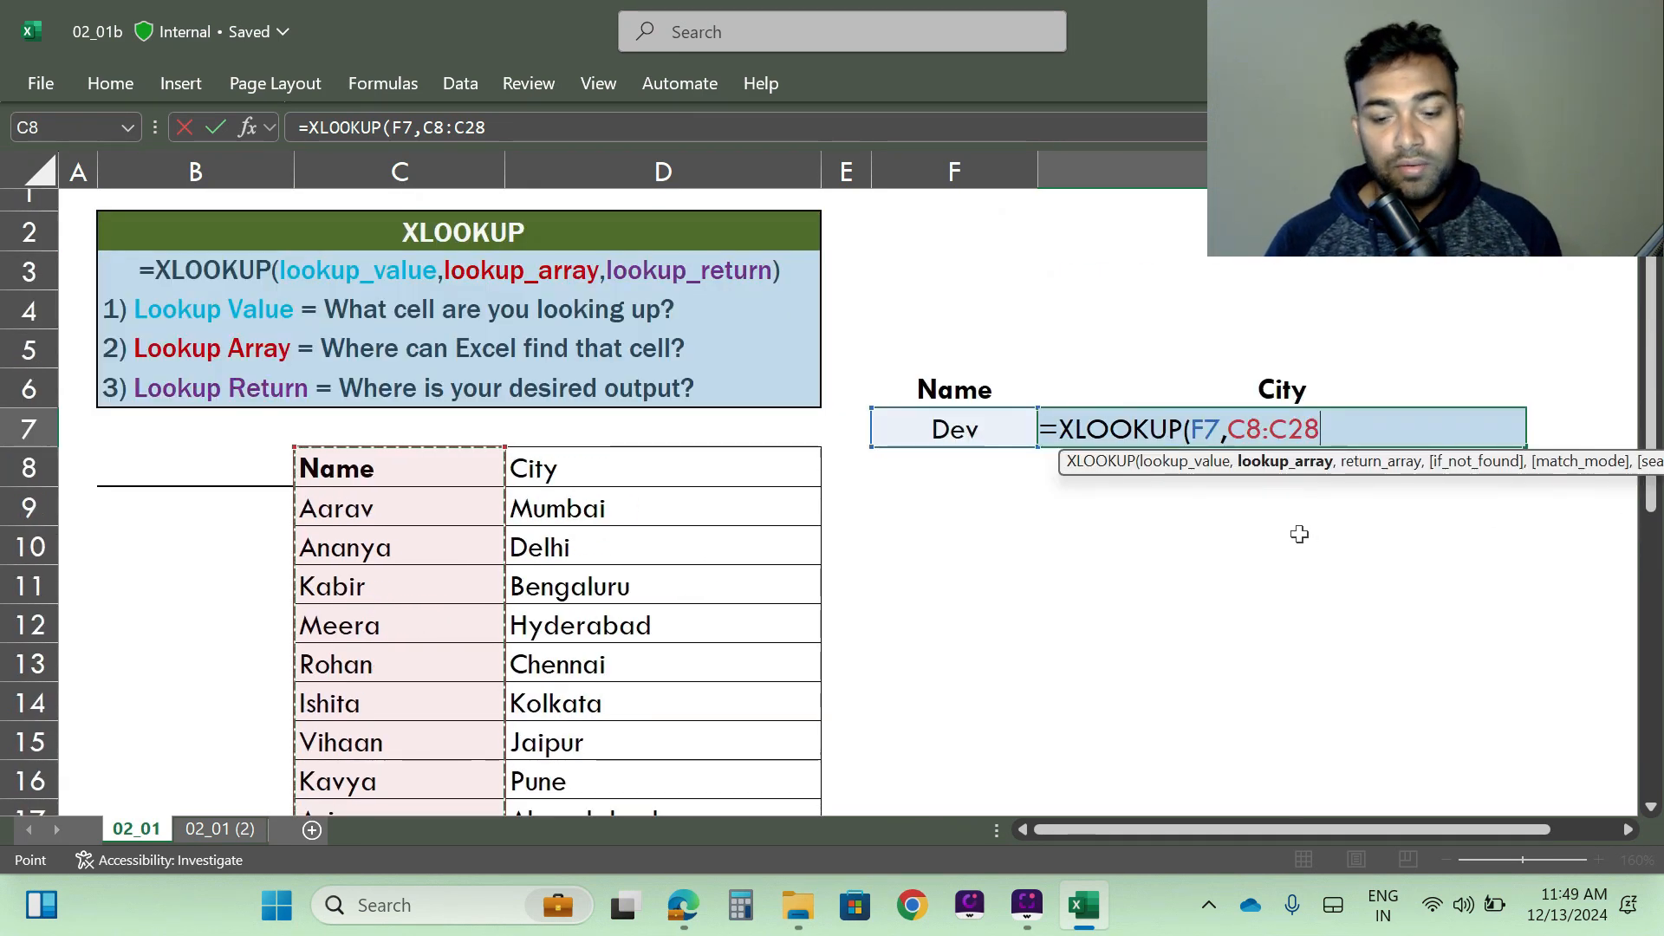
type(",")
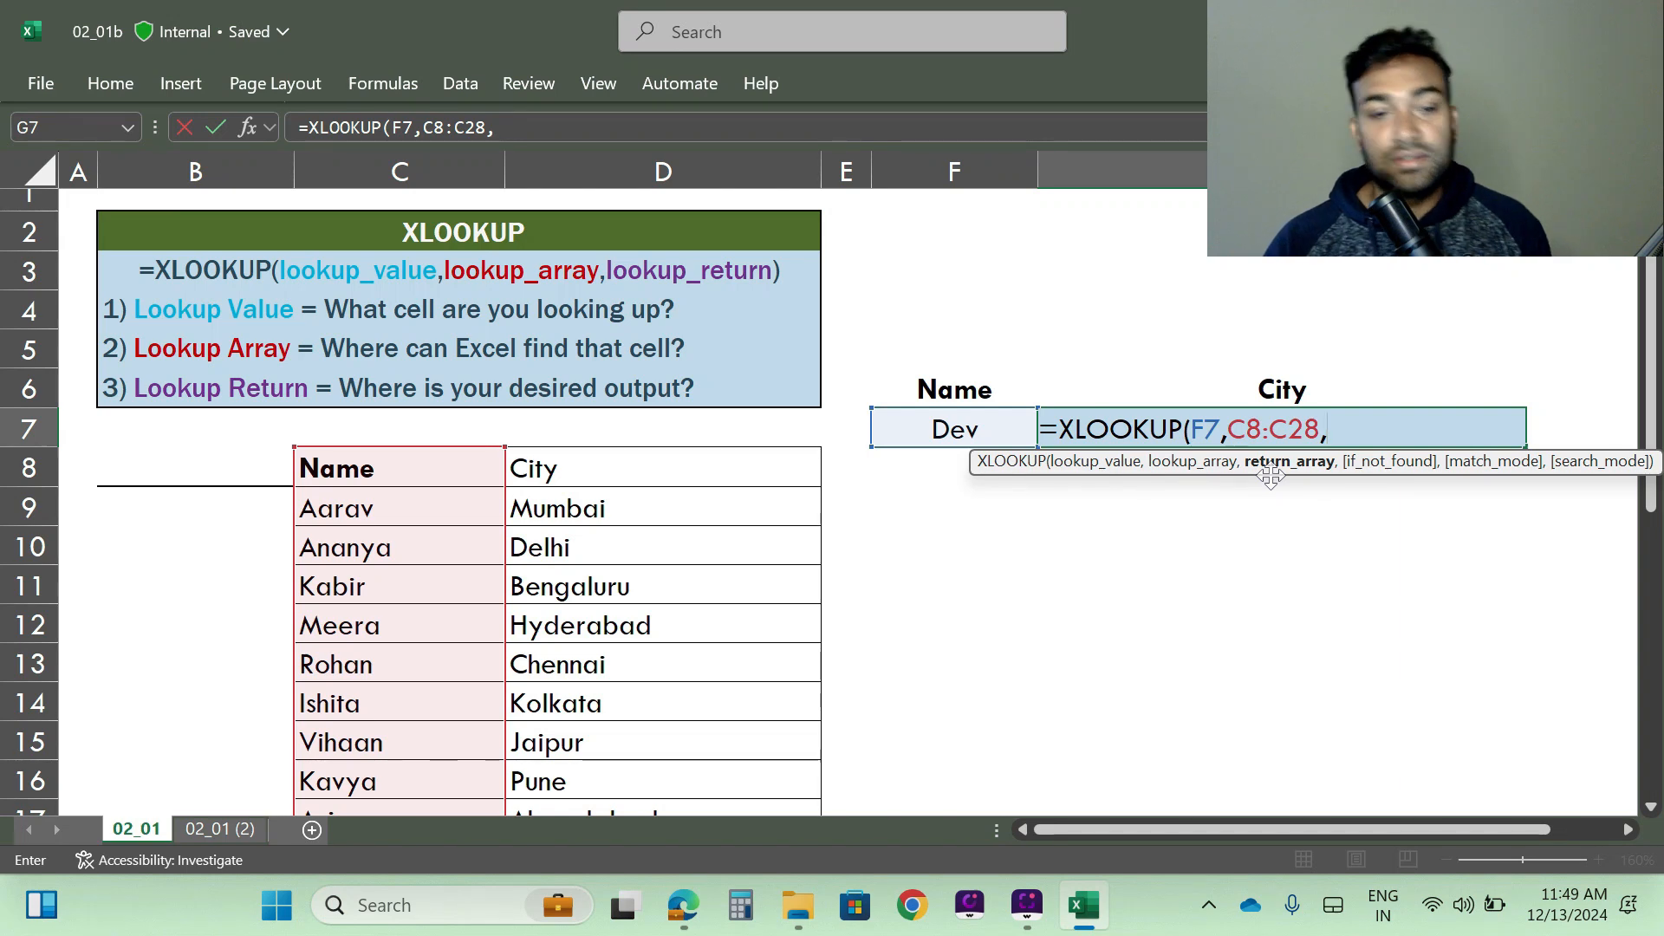
left_click_drag(591, 475, 632, 680)
scroll(1136, 551, "up", 4)
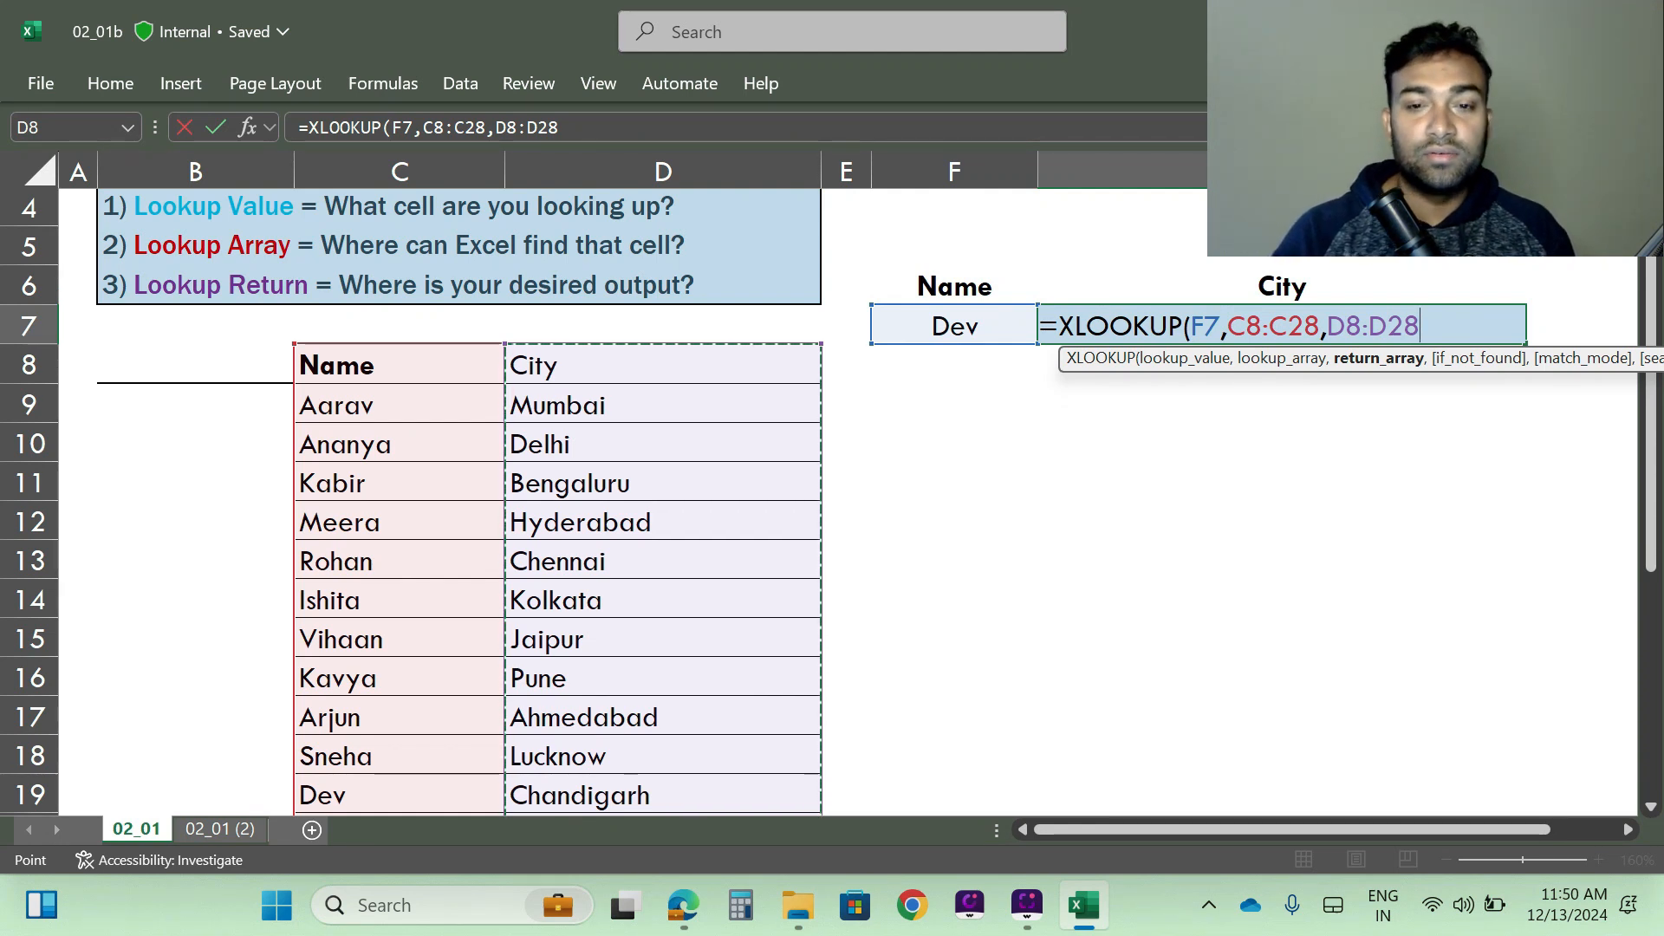
type(")")
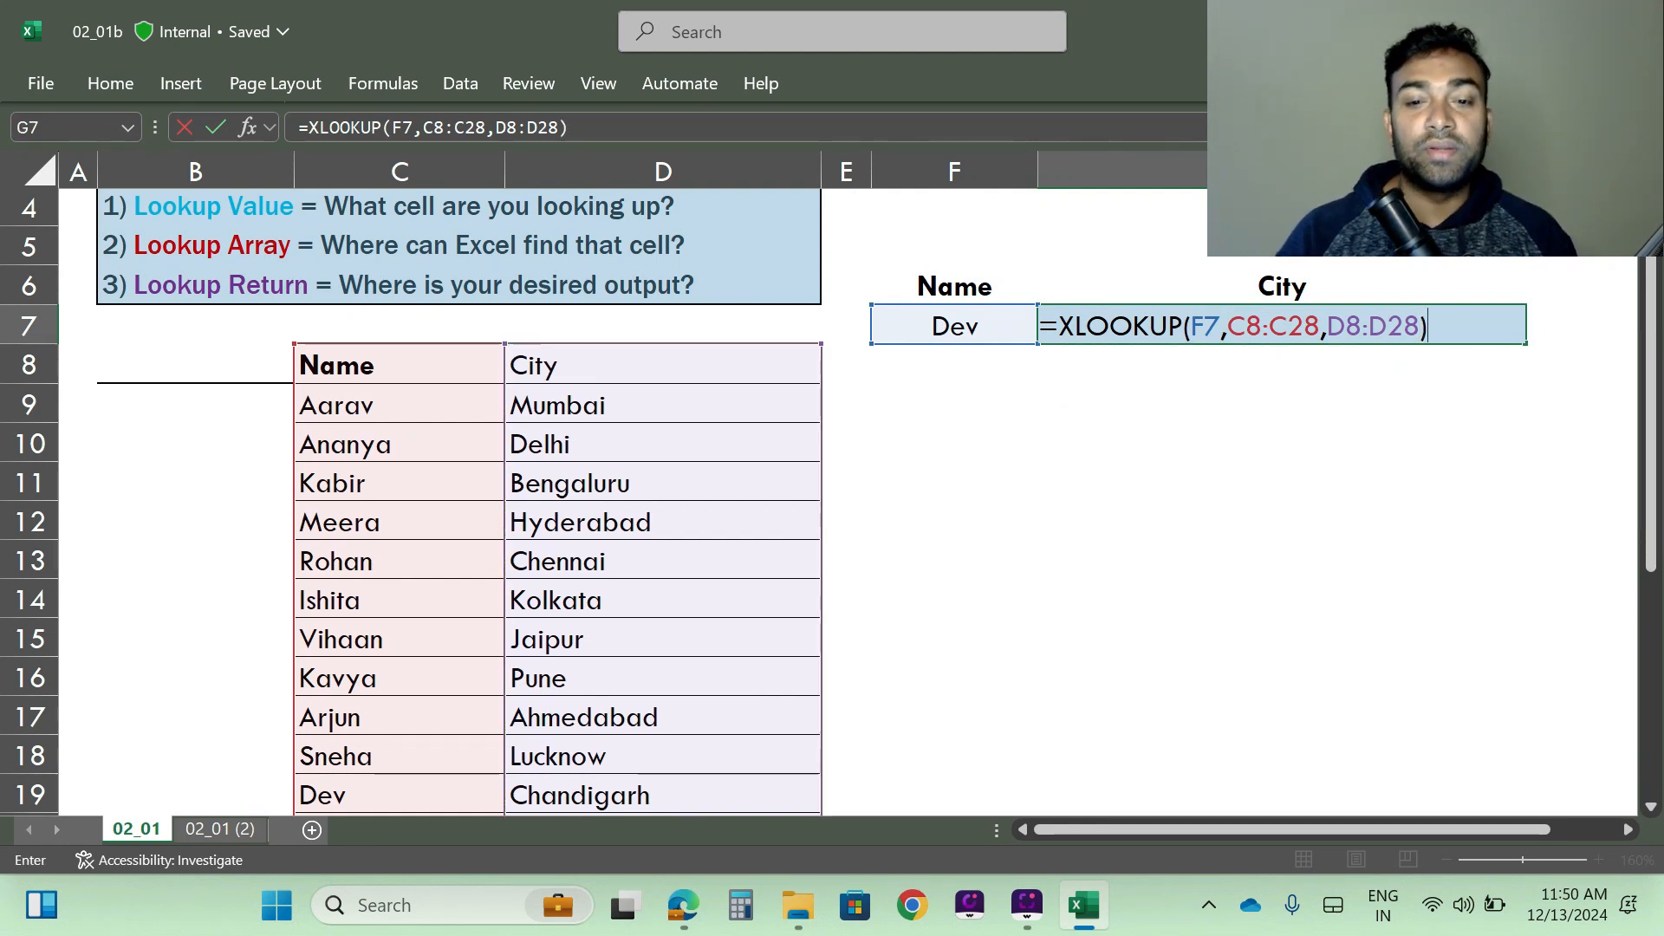
key("Return")
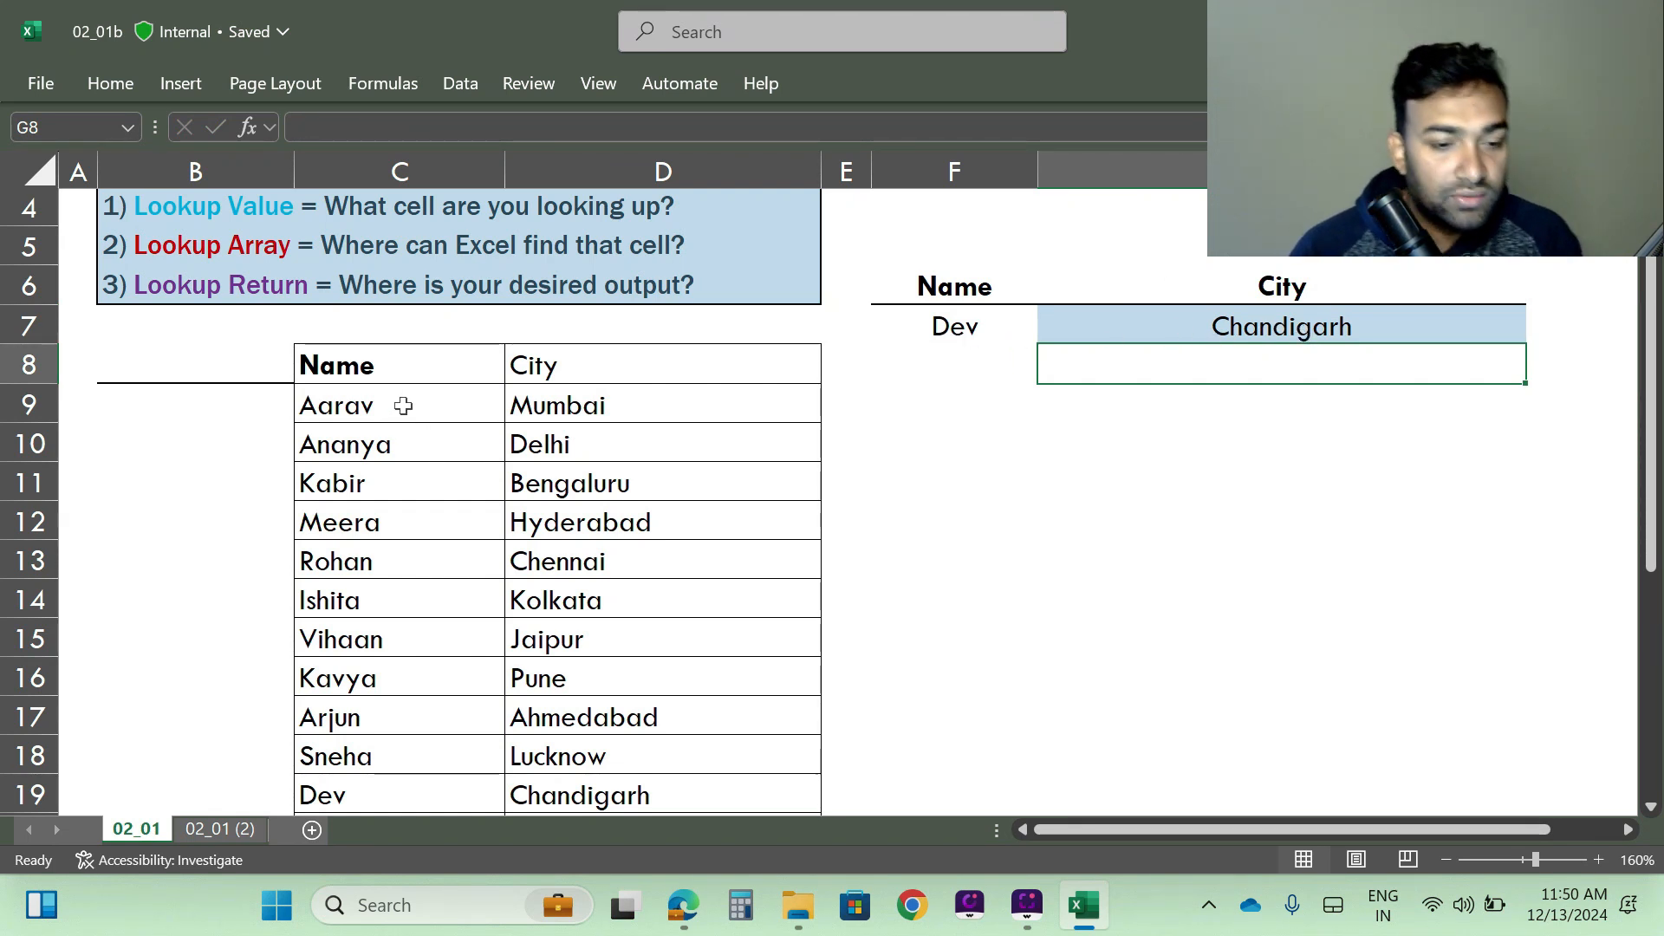
- Check the lookup result against the matching name and city record in C19:D19
scroll(398, 454, "down", 3)
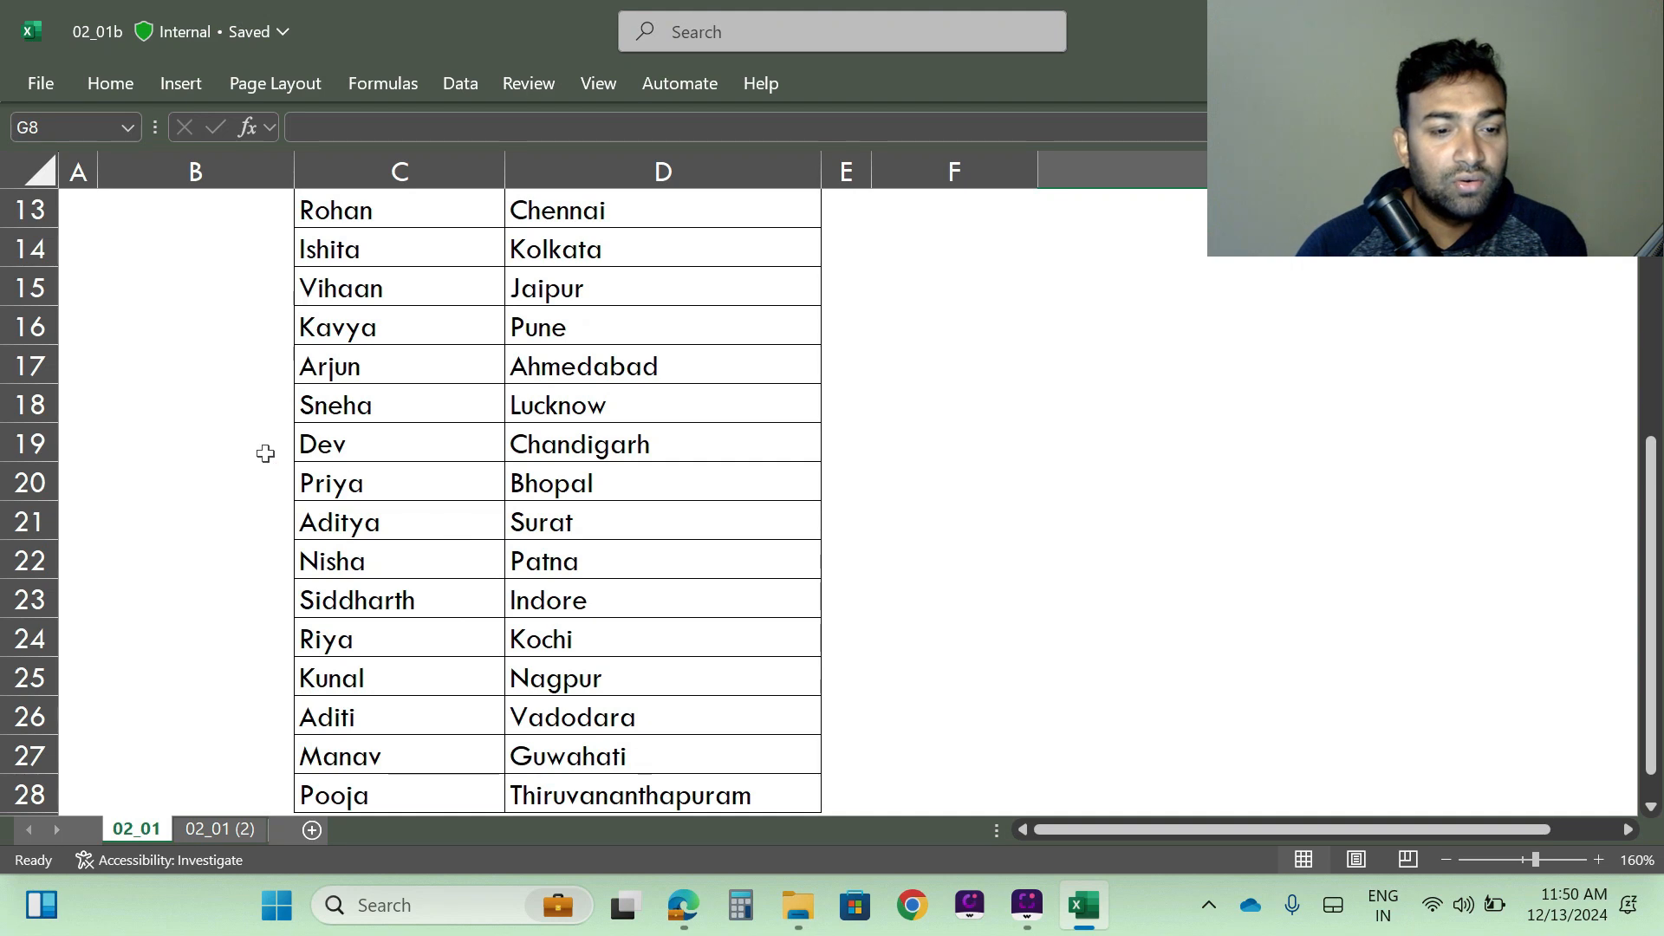
left_click_drag(303, 443, 688, 446)
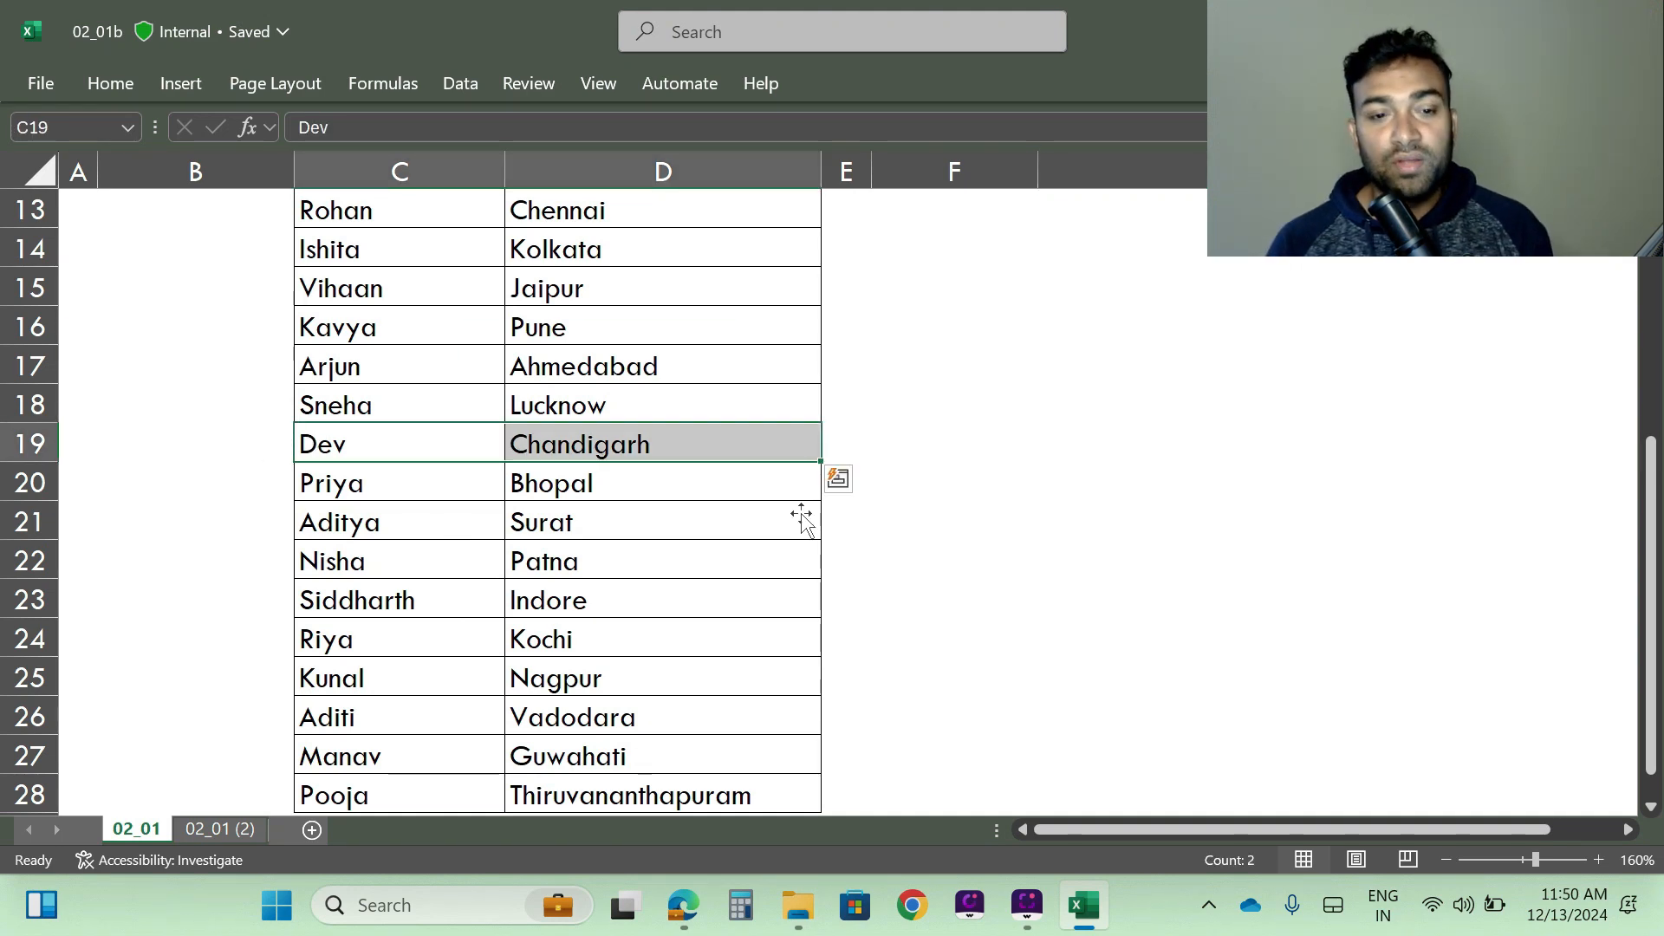
scroll(902, 676, "up", 4)
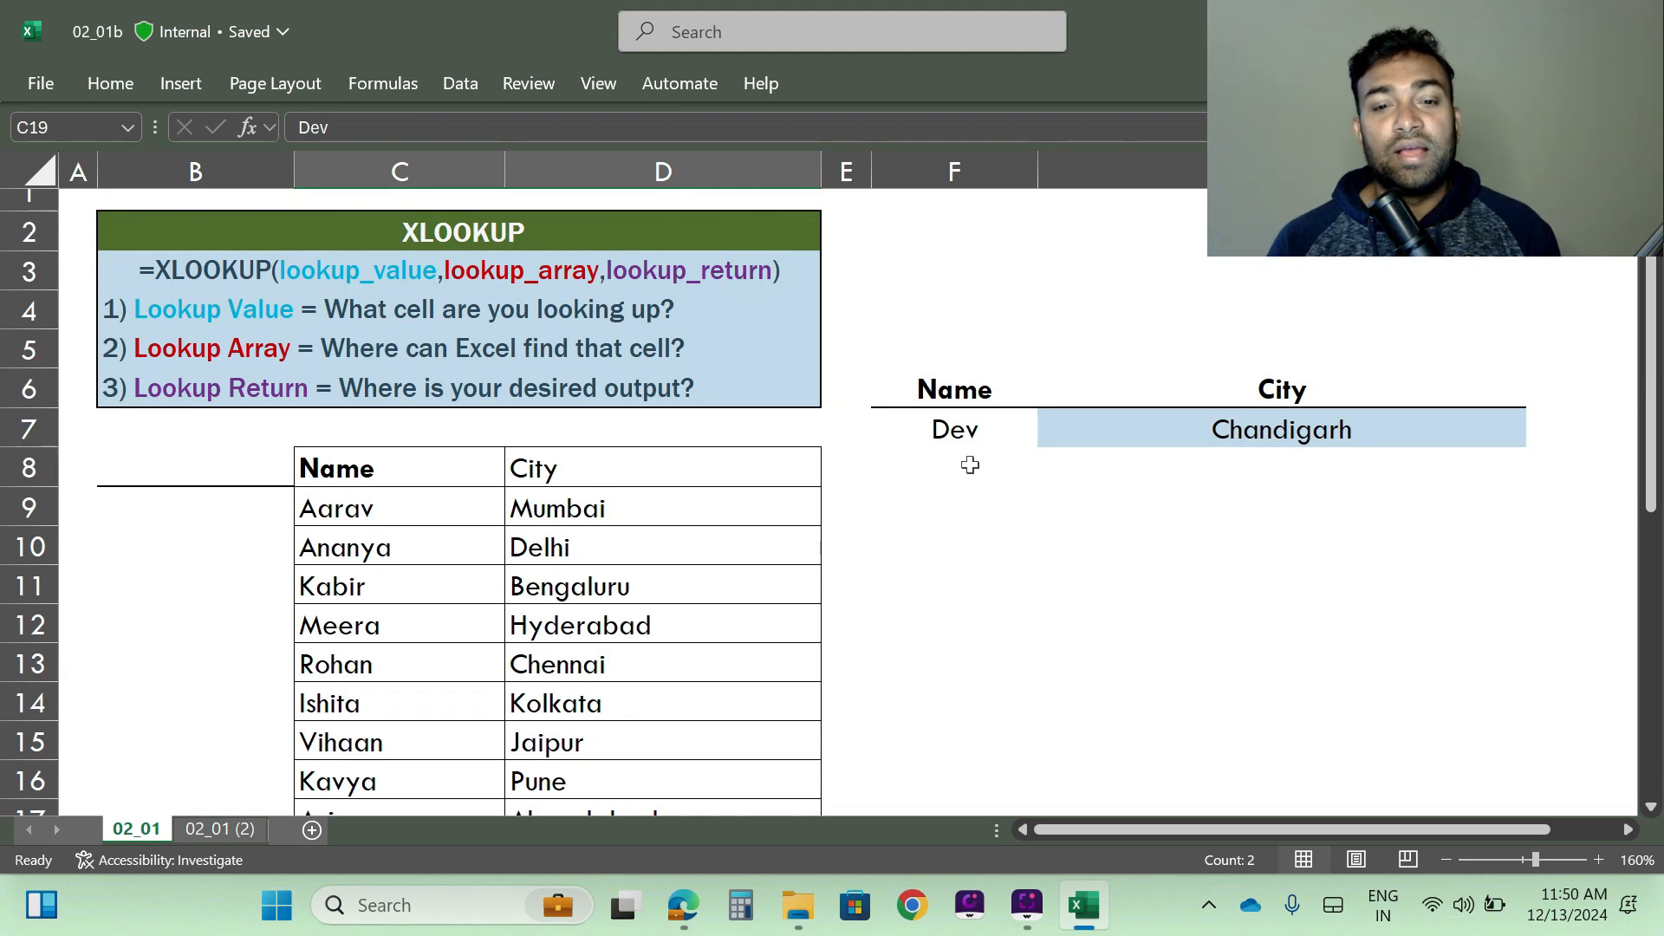
- Test the lookup by replacing the name in F7 with the first name in the list, from C9
left_click(948, 424)
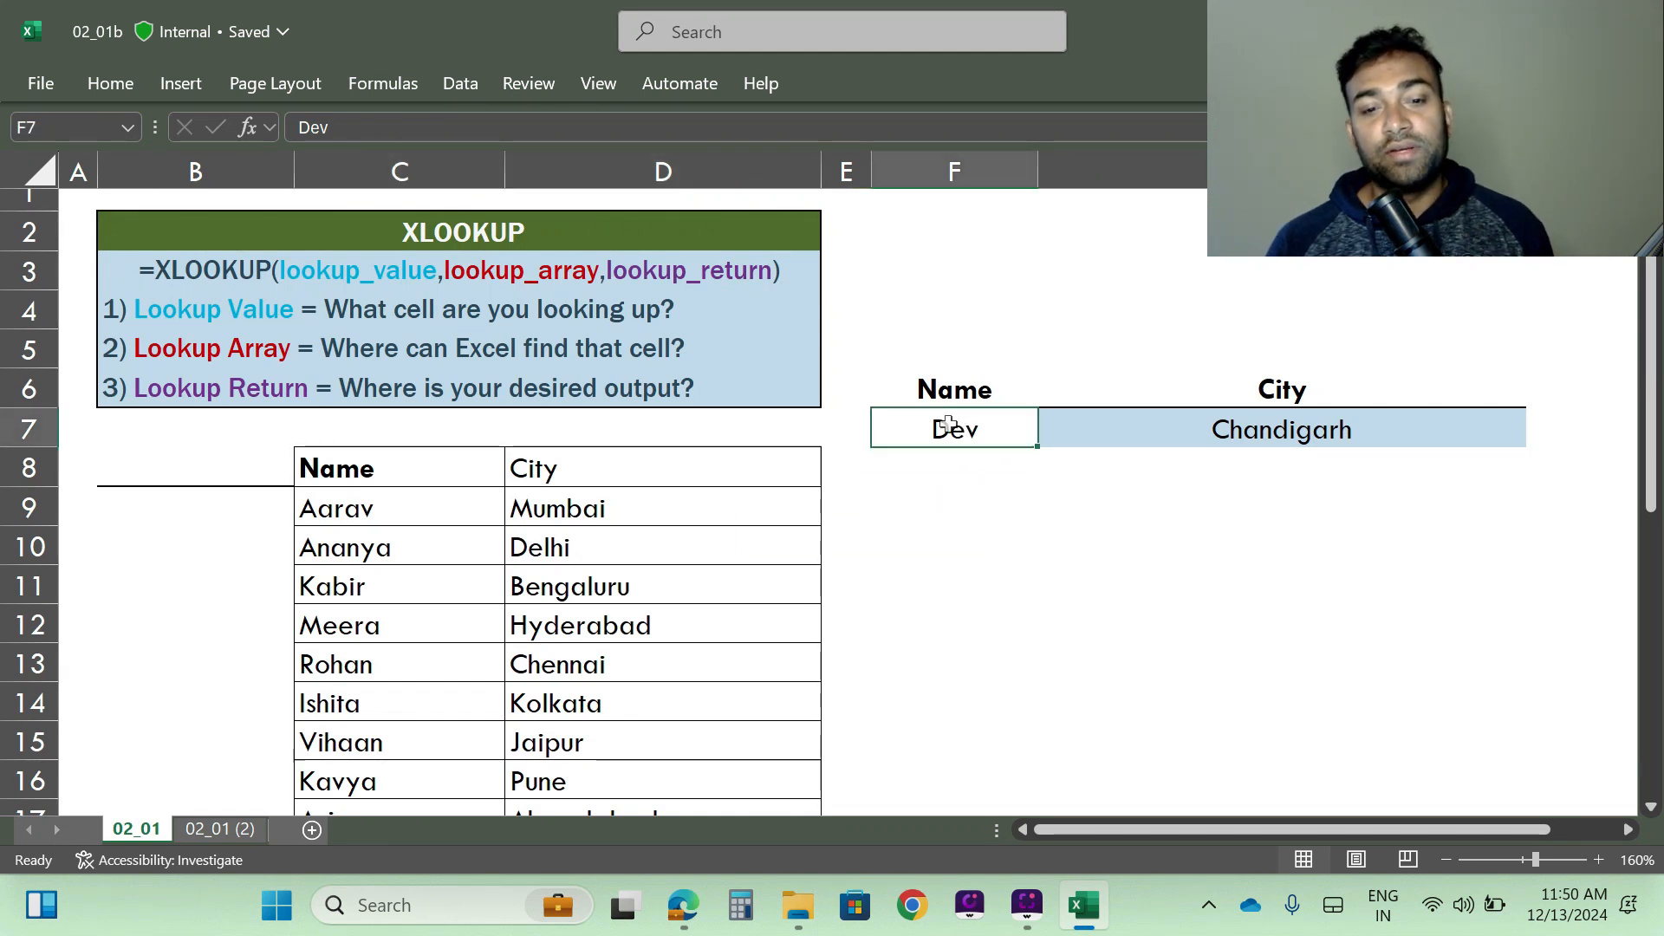
type("A")
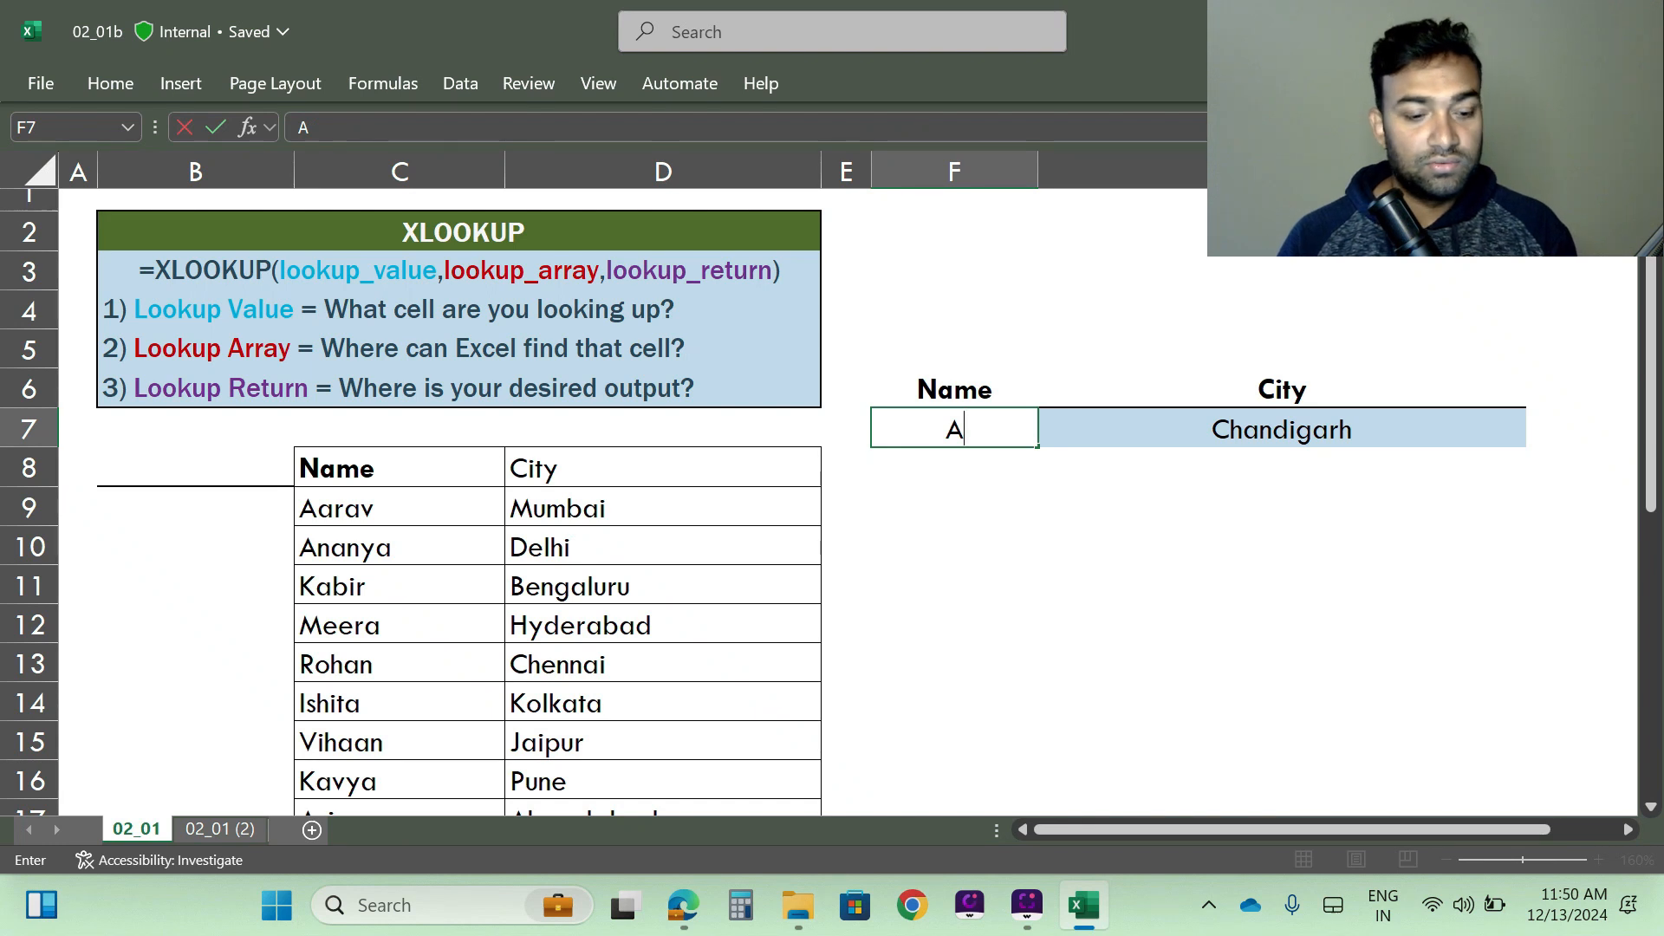
type("arav")
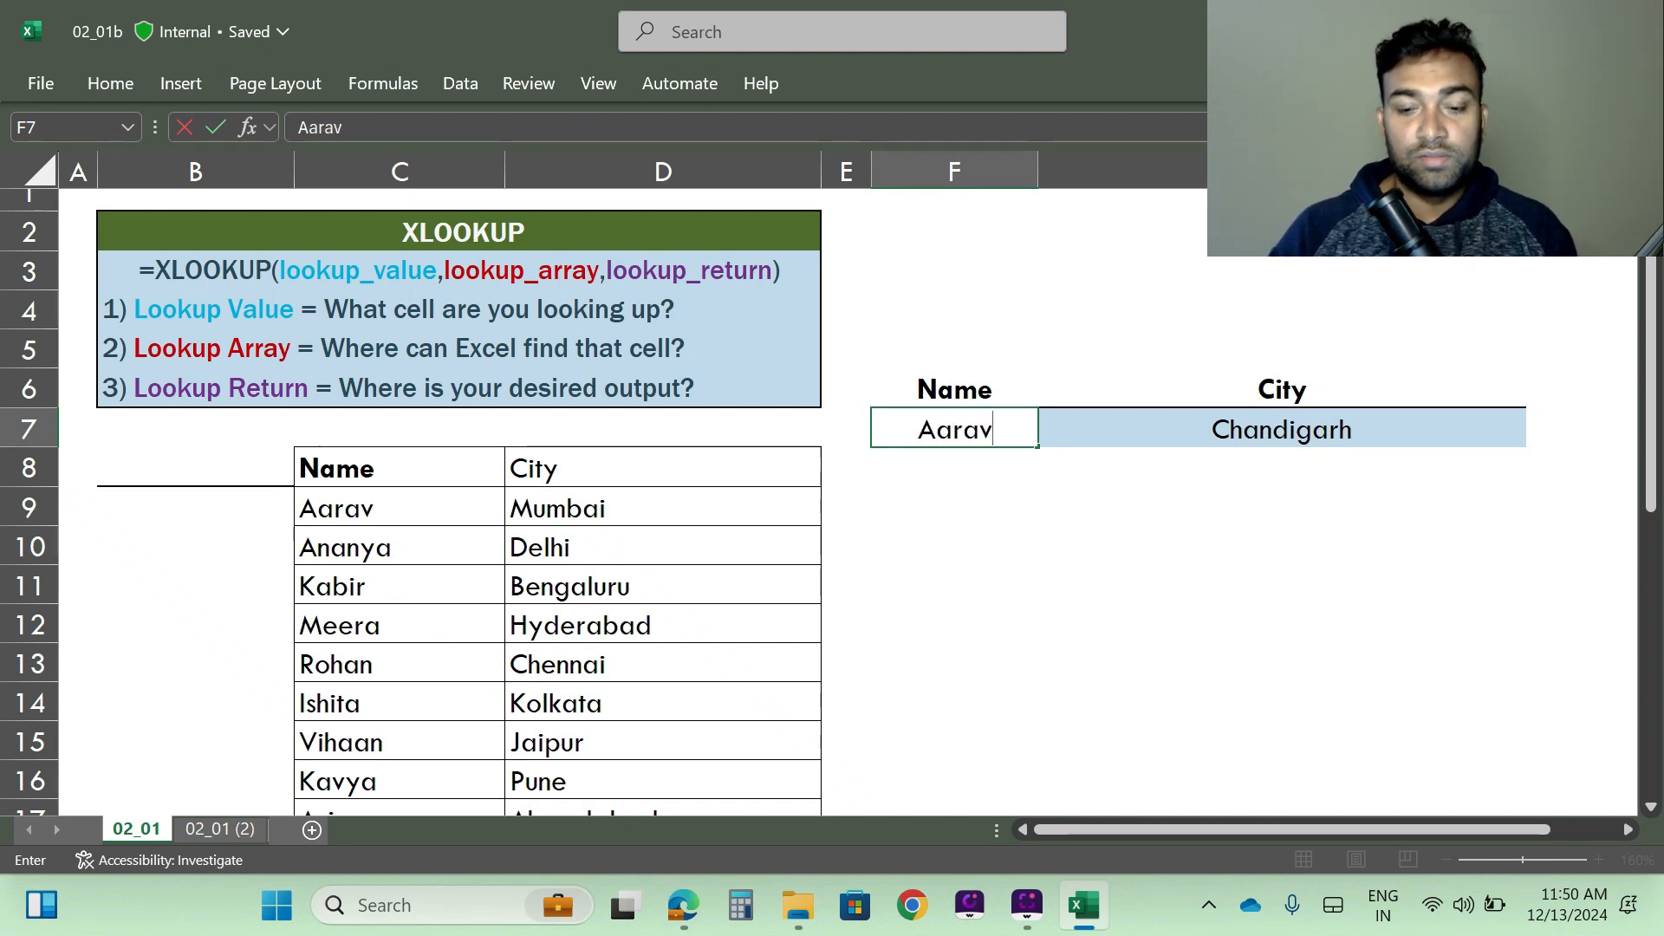
key("Return")
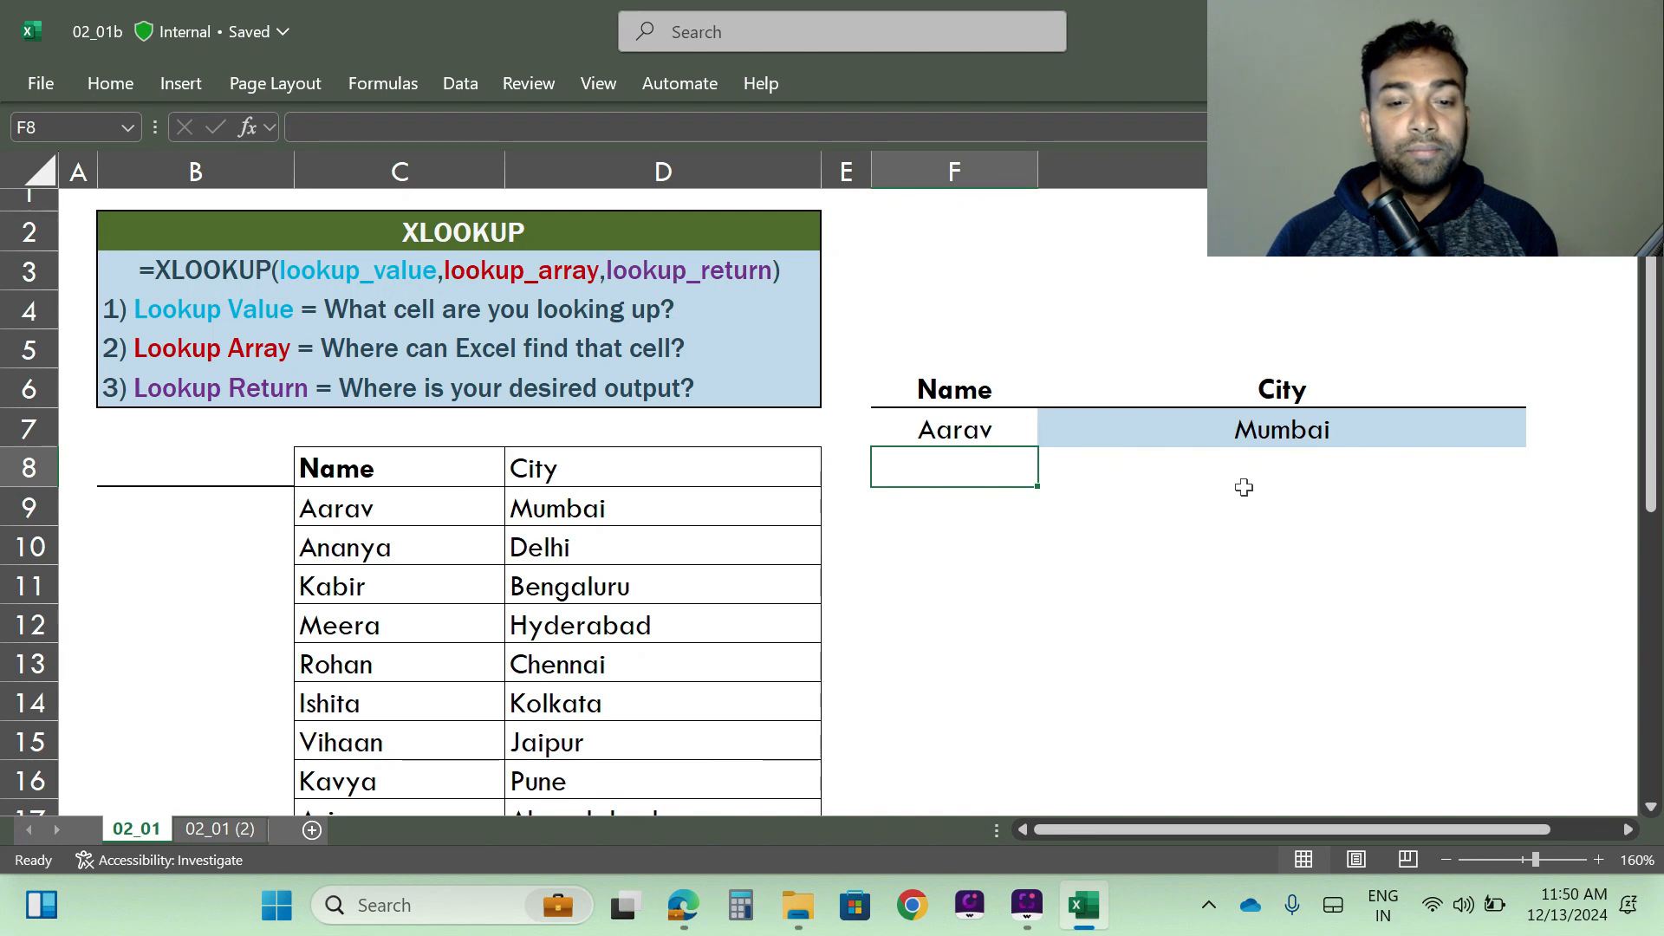
- Test the lookup again by entering the list's third name, from C11, in F7
left_click(933, 429)
type("Ka")
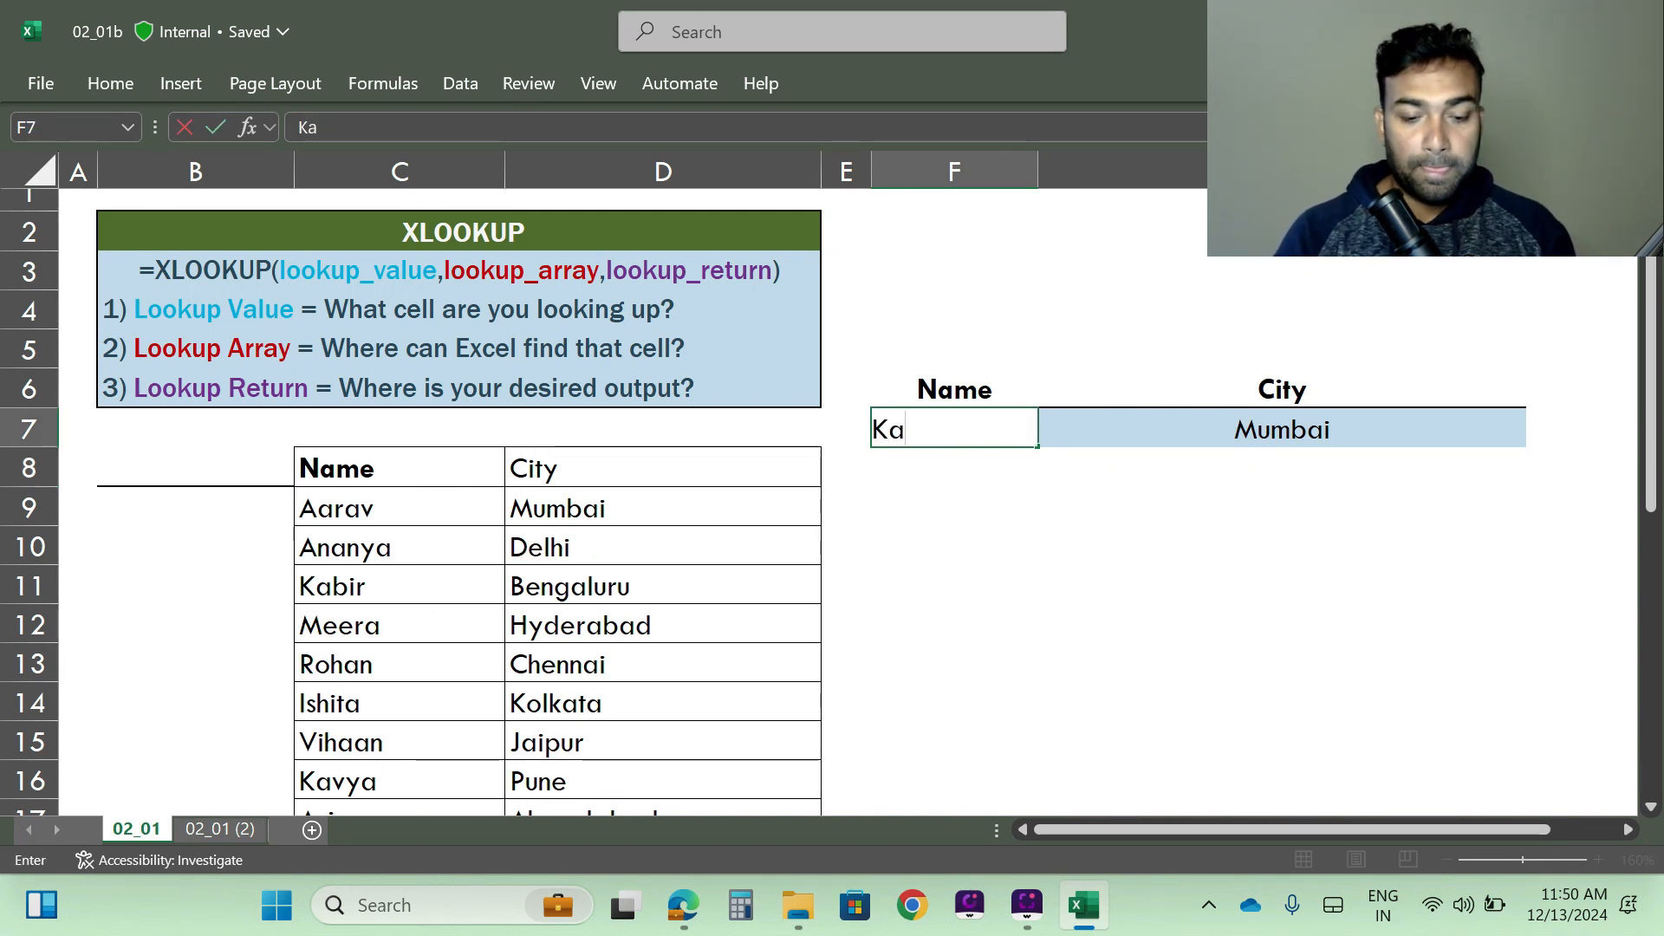
type("bir")
key("Return")
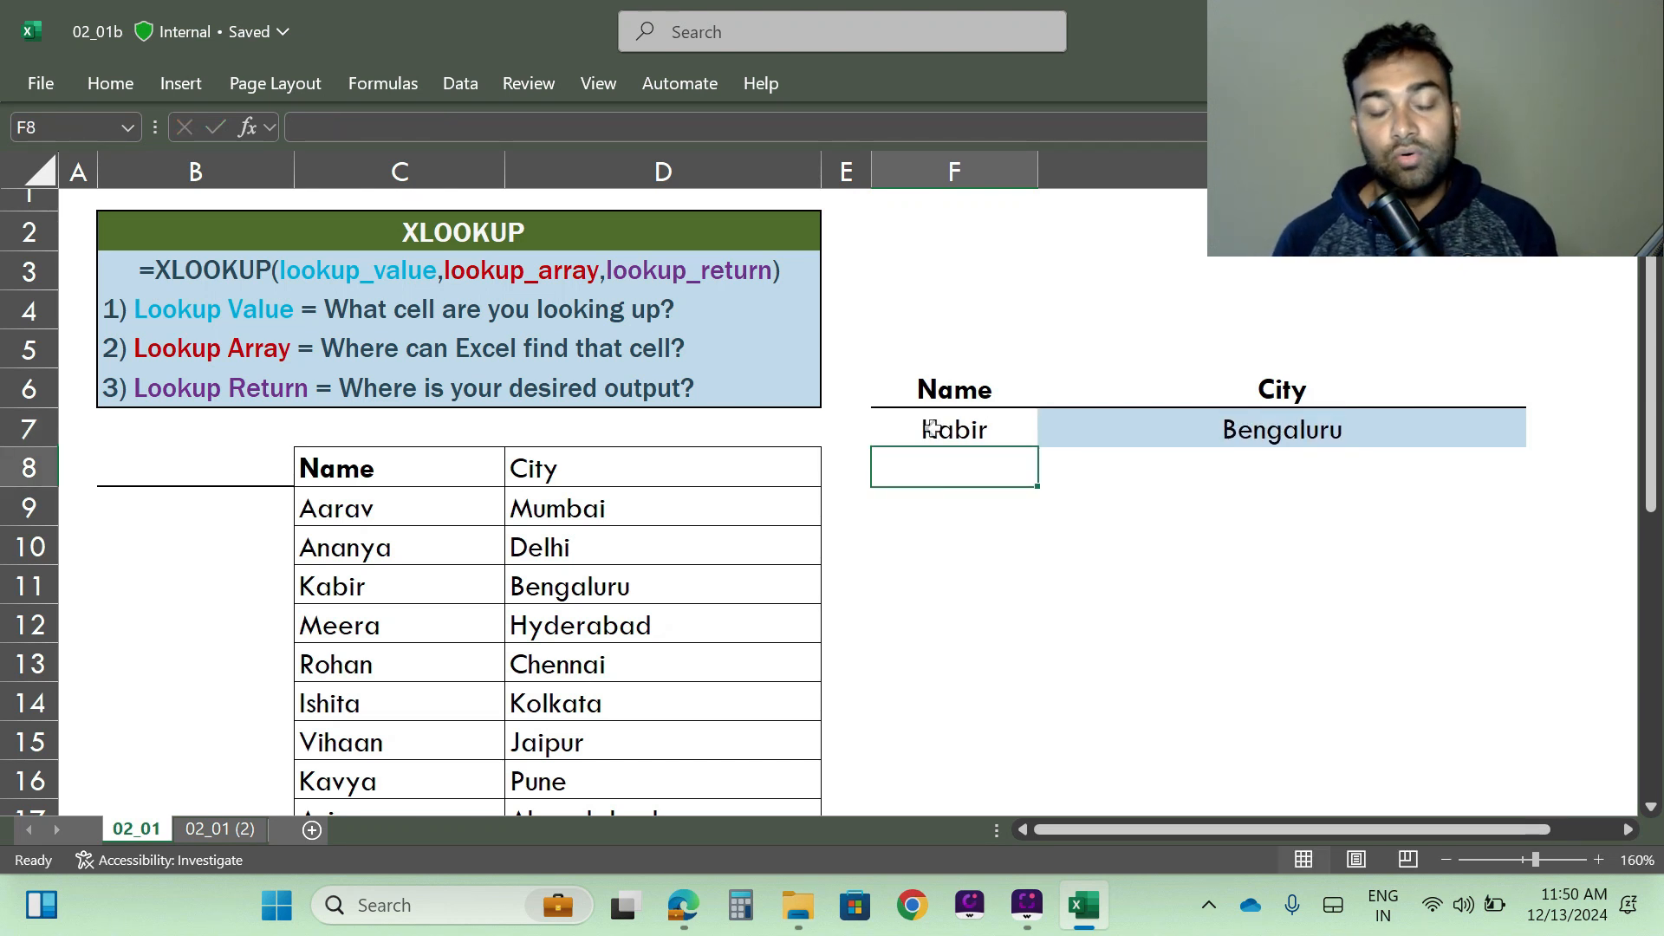
- Enter a name missing from the list in F7, and look through the Name column for it
left_click(957, 426)
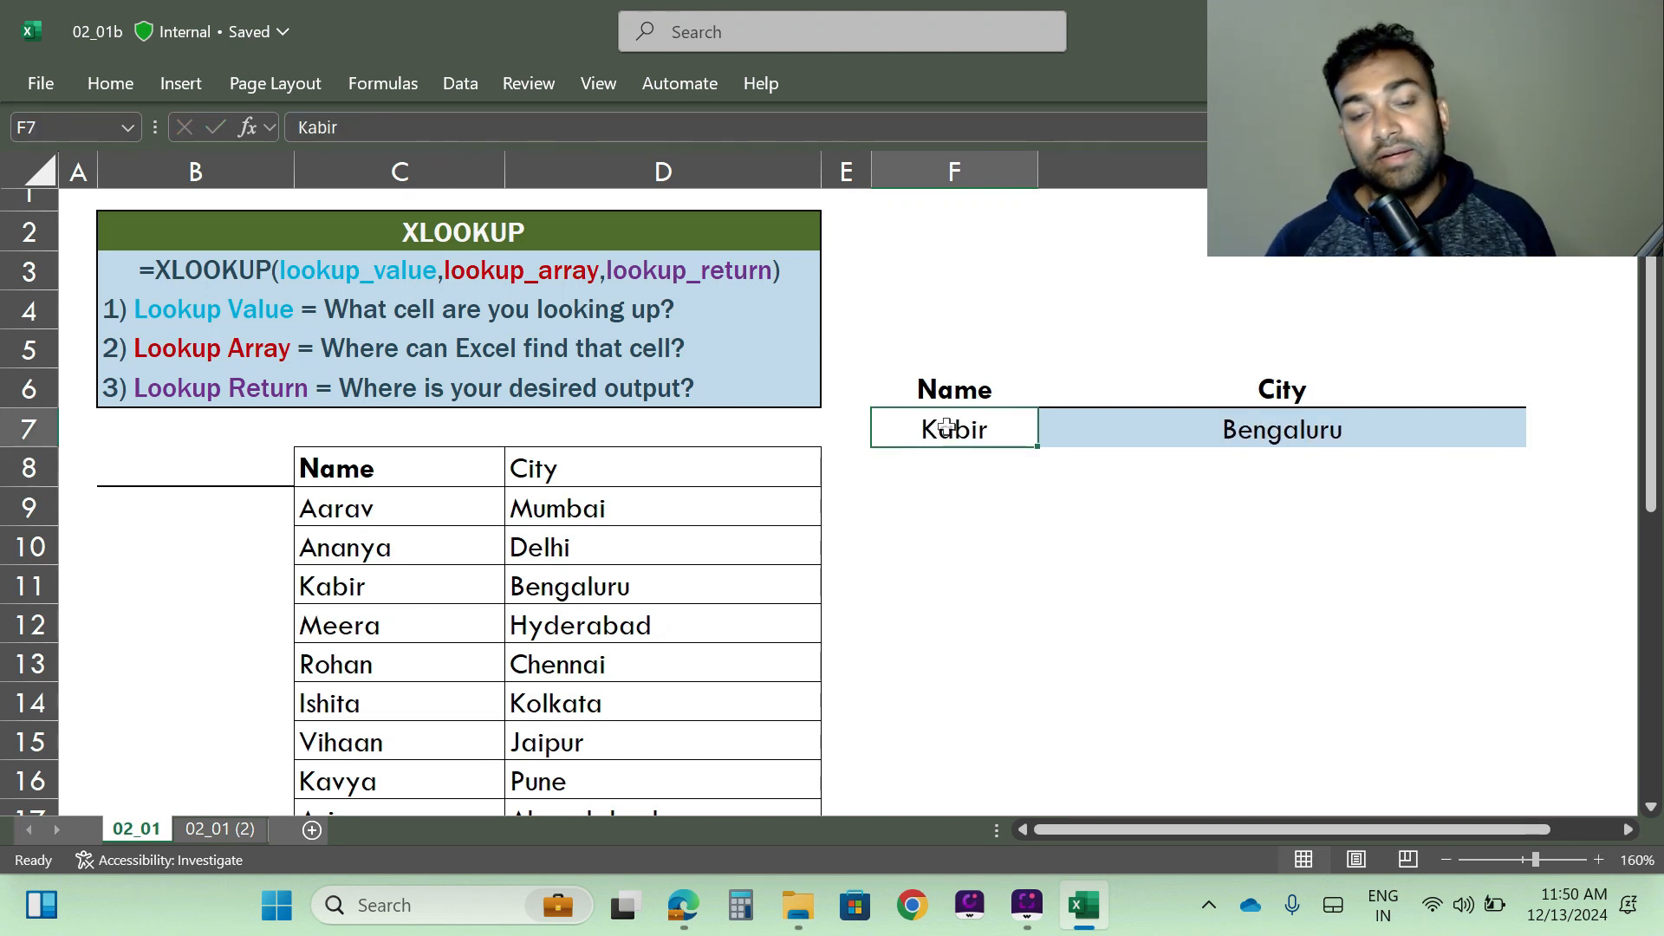
type("Tapas")
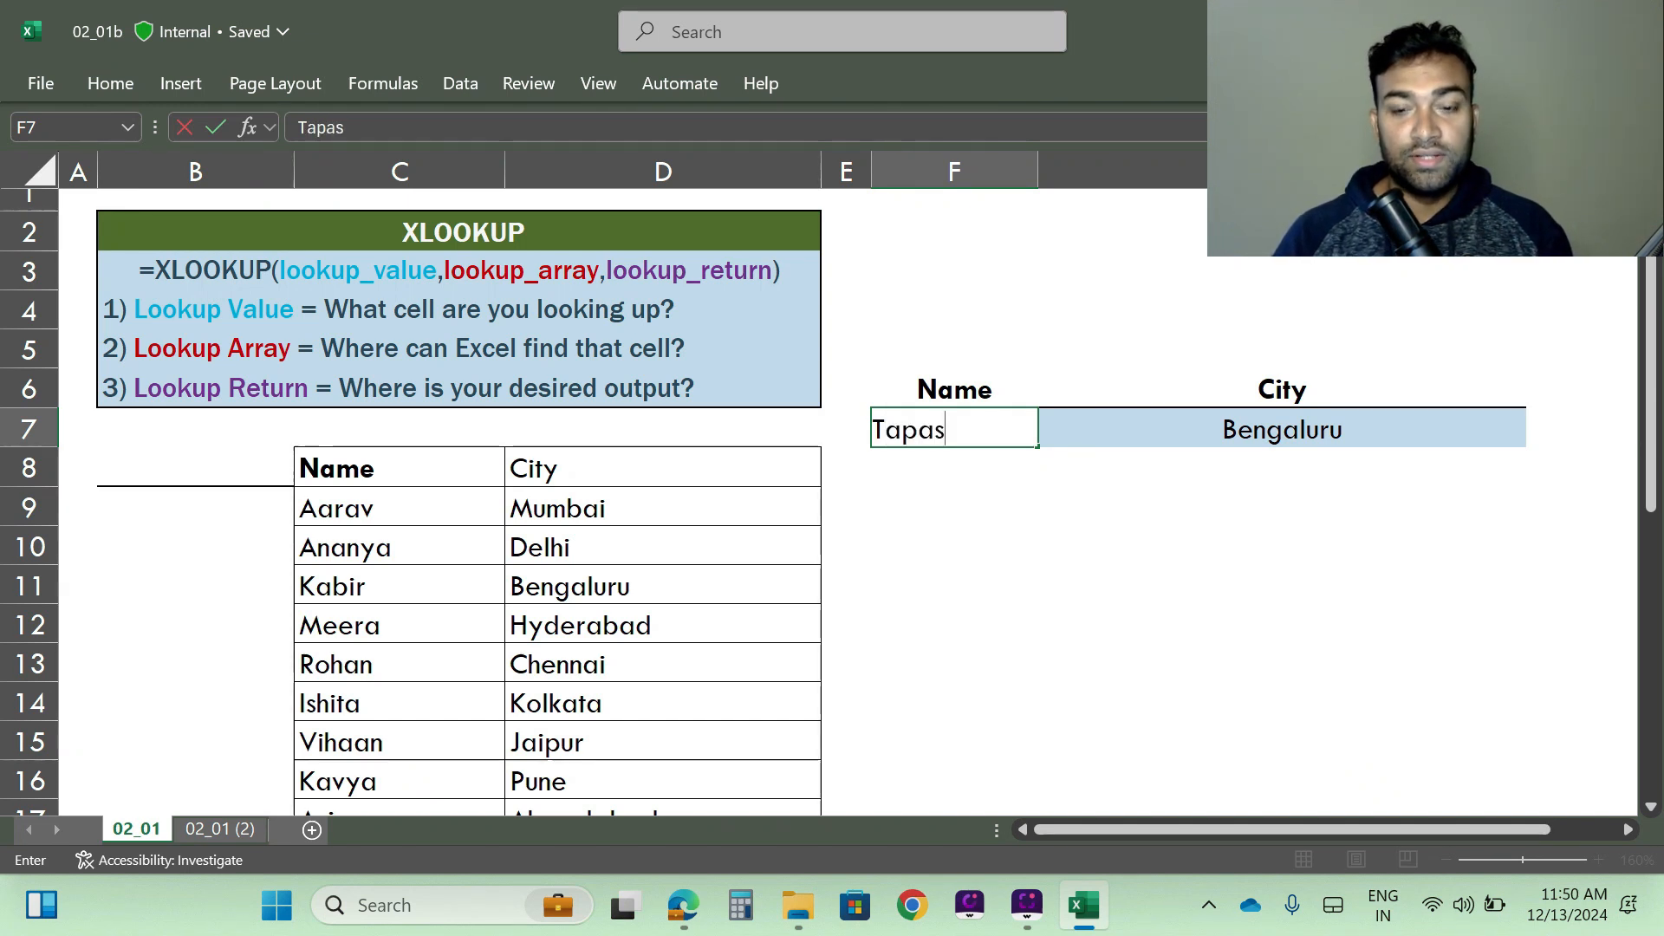
key("Return")
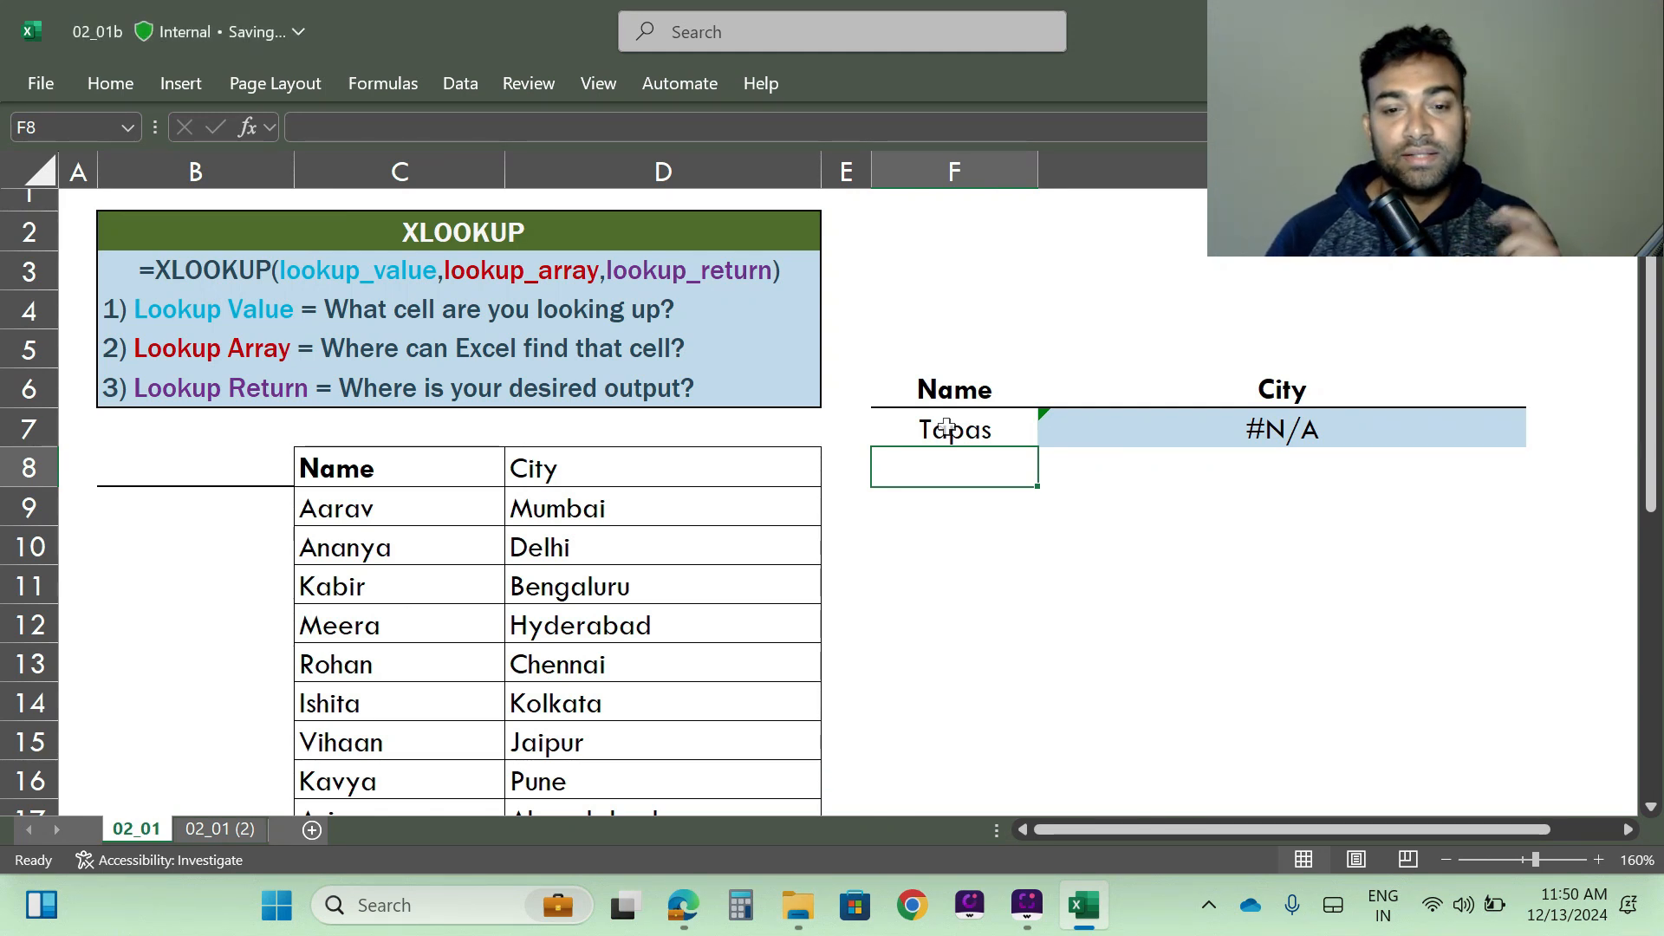
scroll(408, 547, "down", 6)
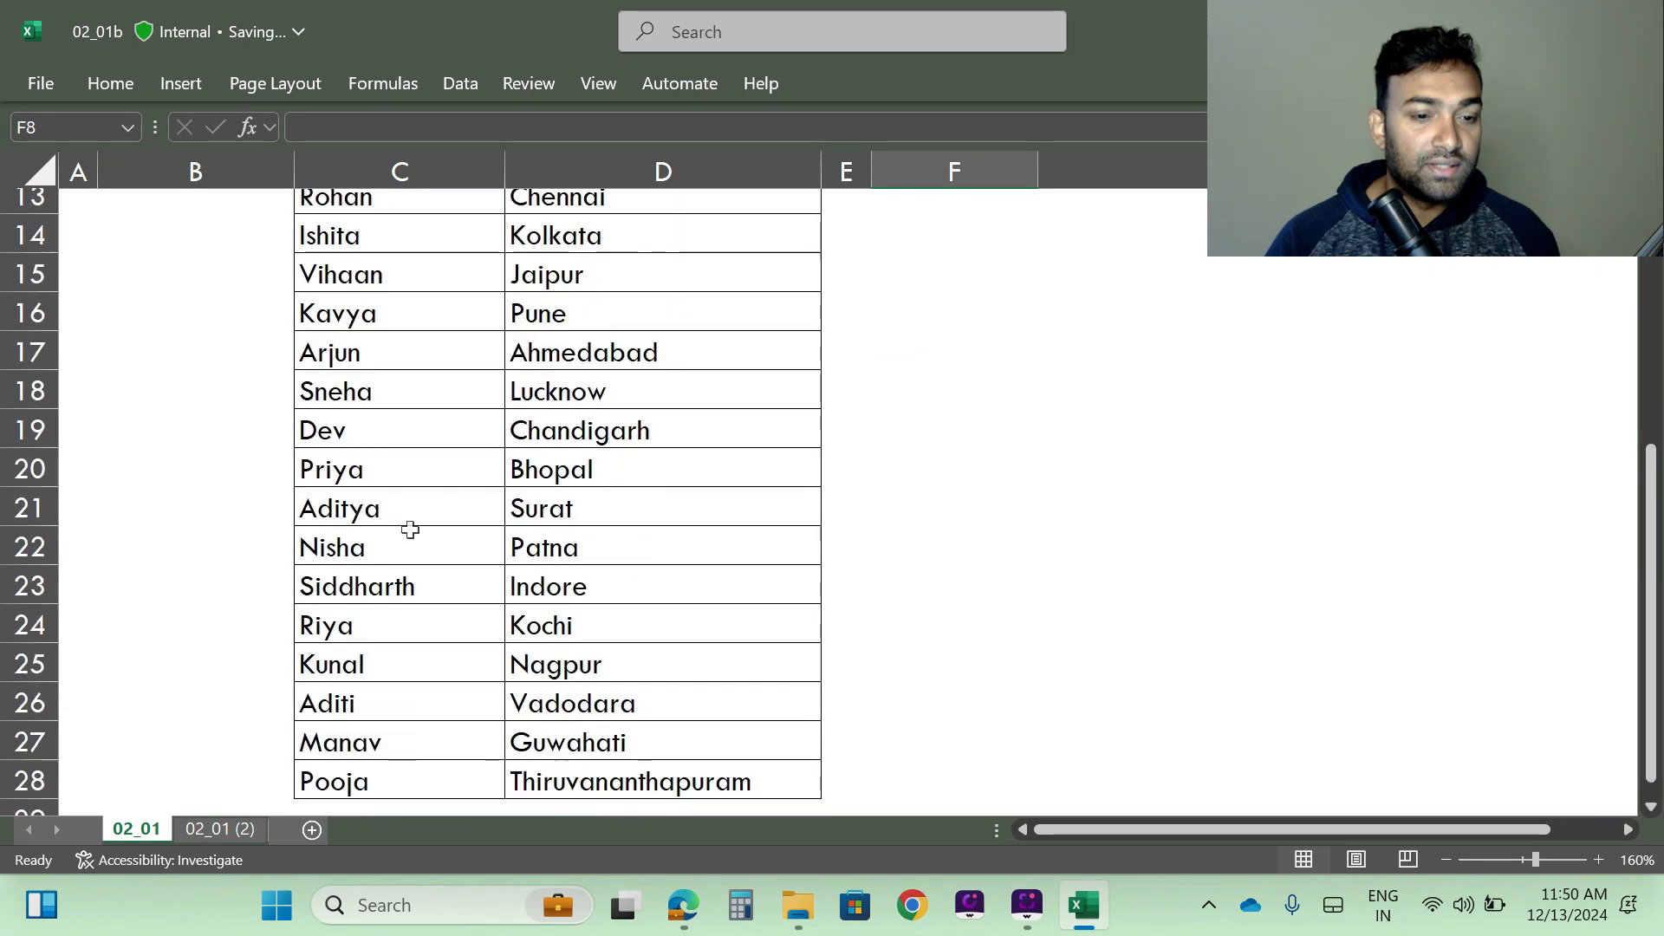
scroll(400, 546, "up", 4)
scroll(400, 546, "up", 2)
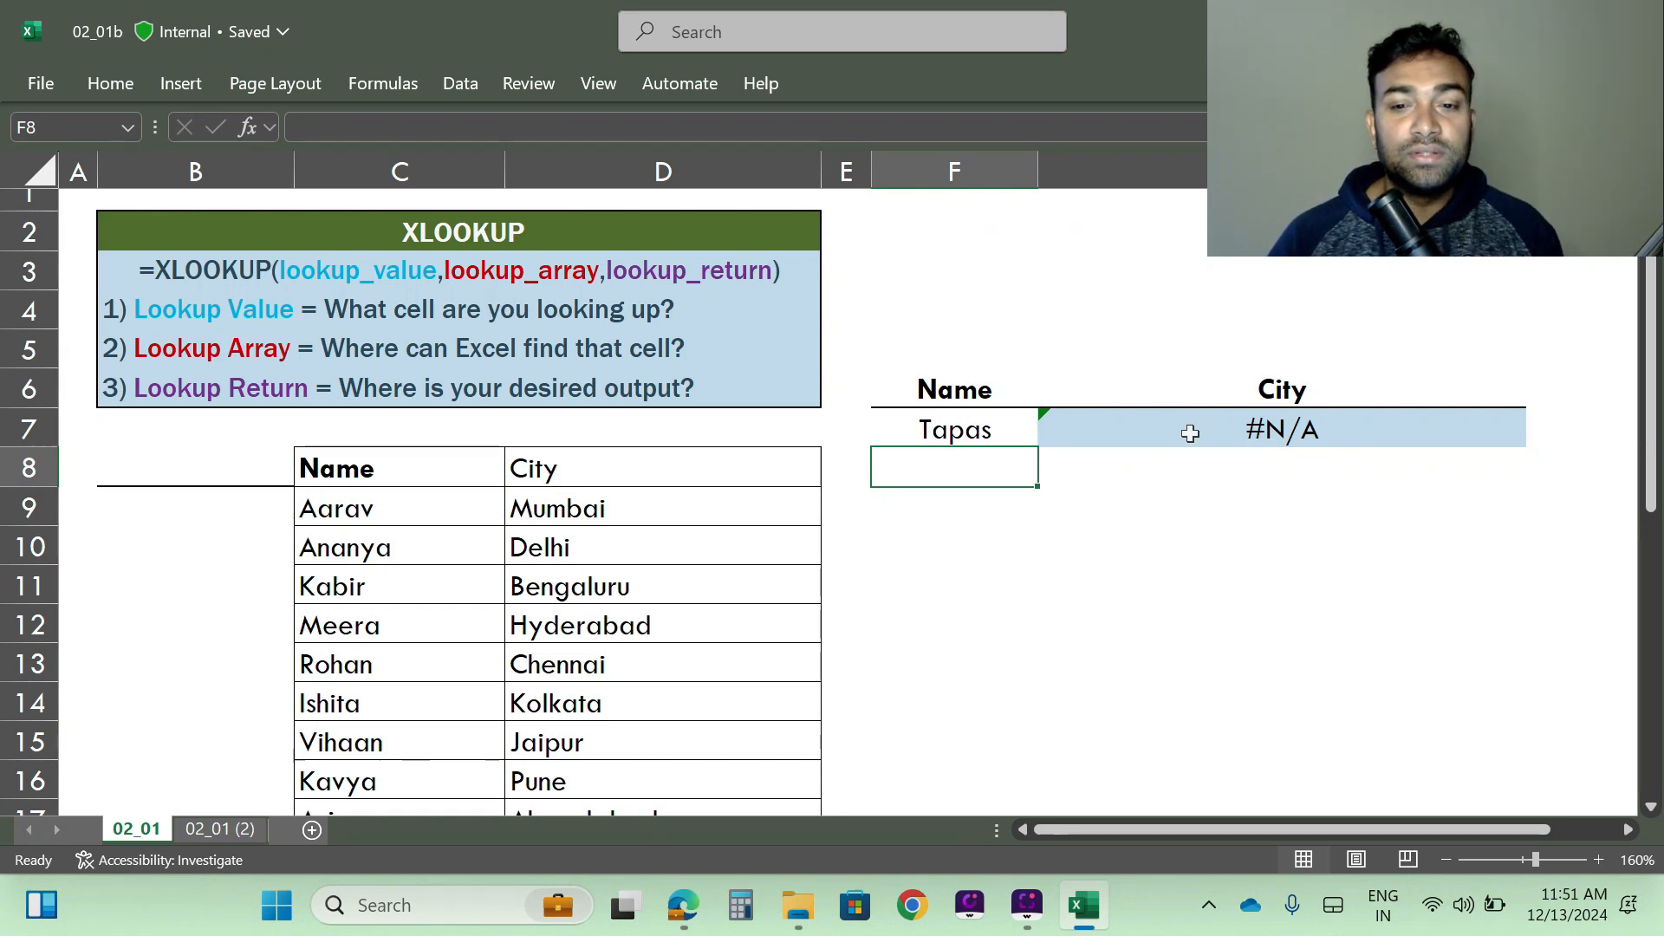
- Append the message text " Name is not listed" after D8:D28 in the XLOOKUP formula in the City result cell
left_click(1182, 431)
left_click(594, 126)
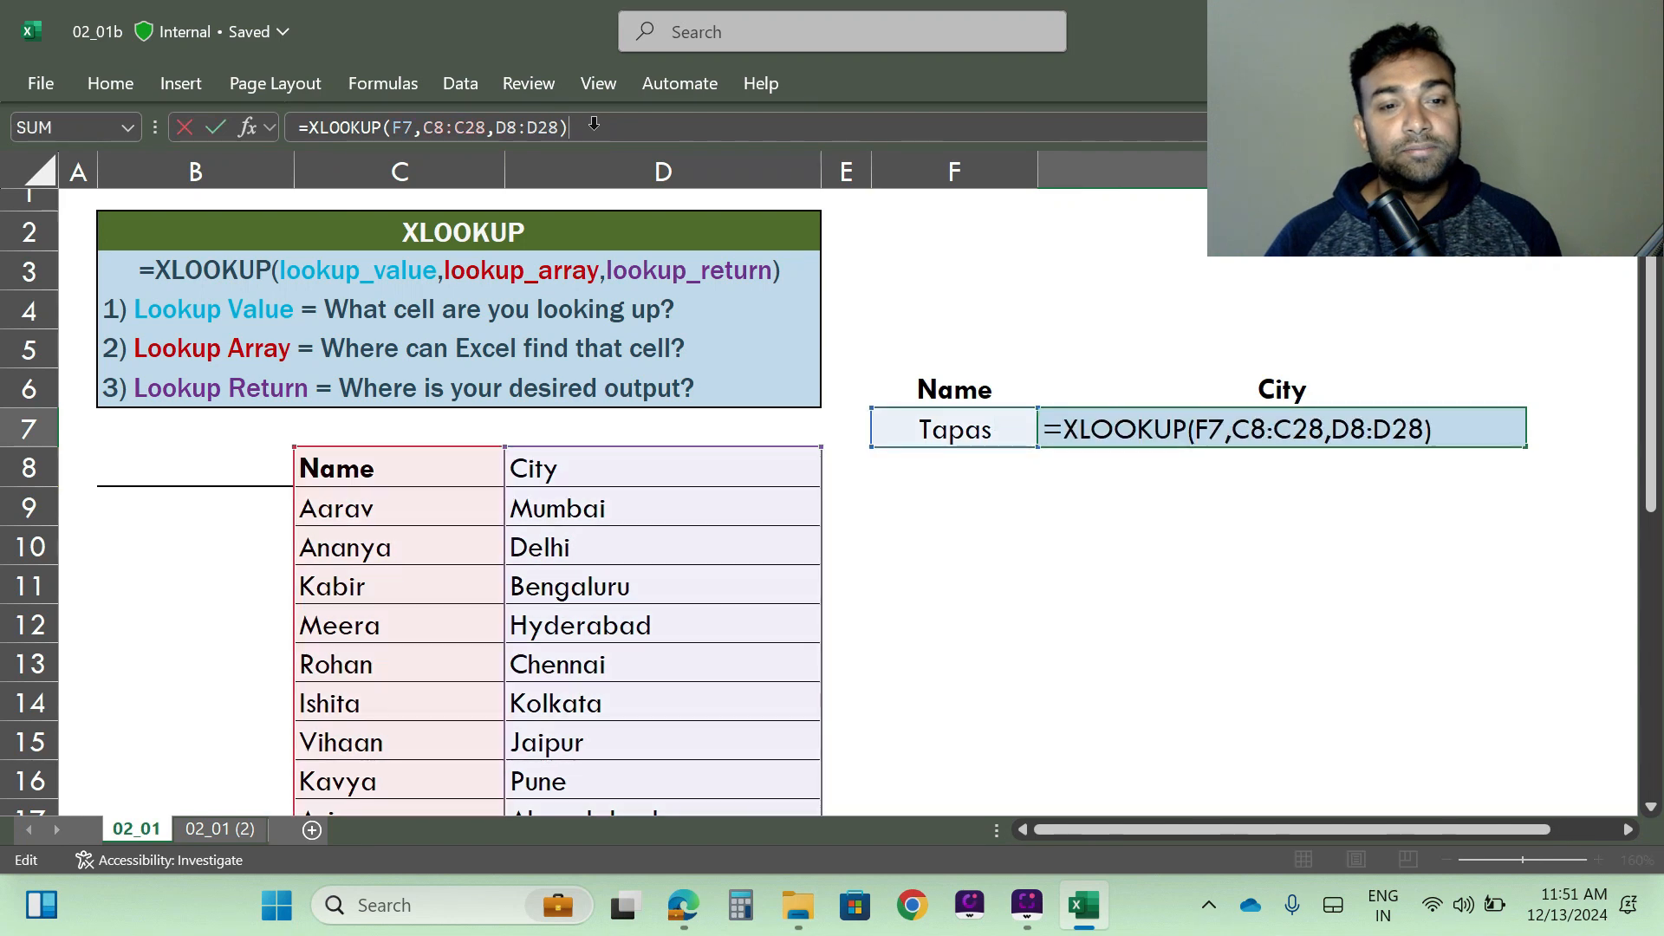
key("BackSpace")
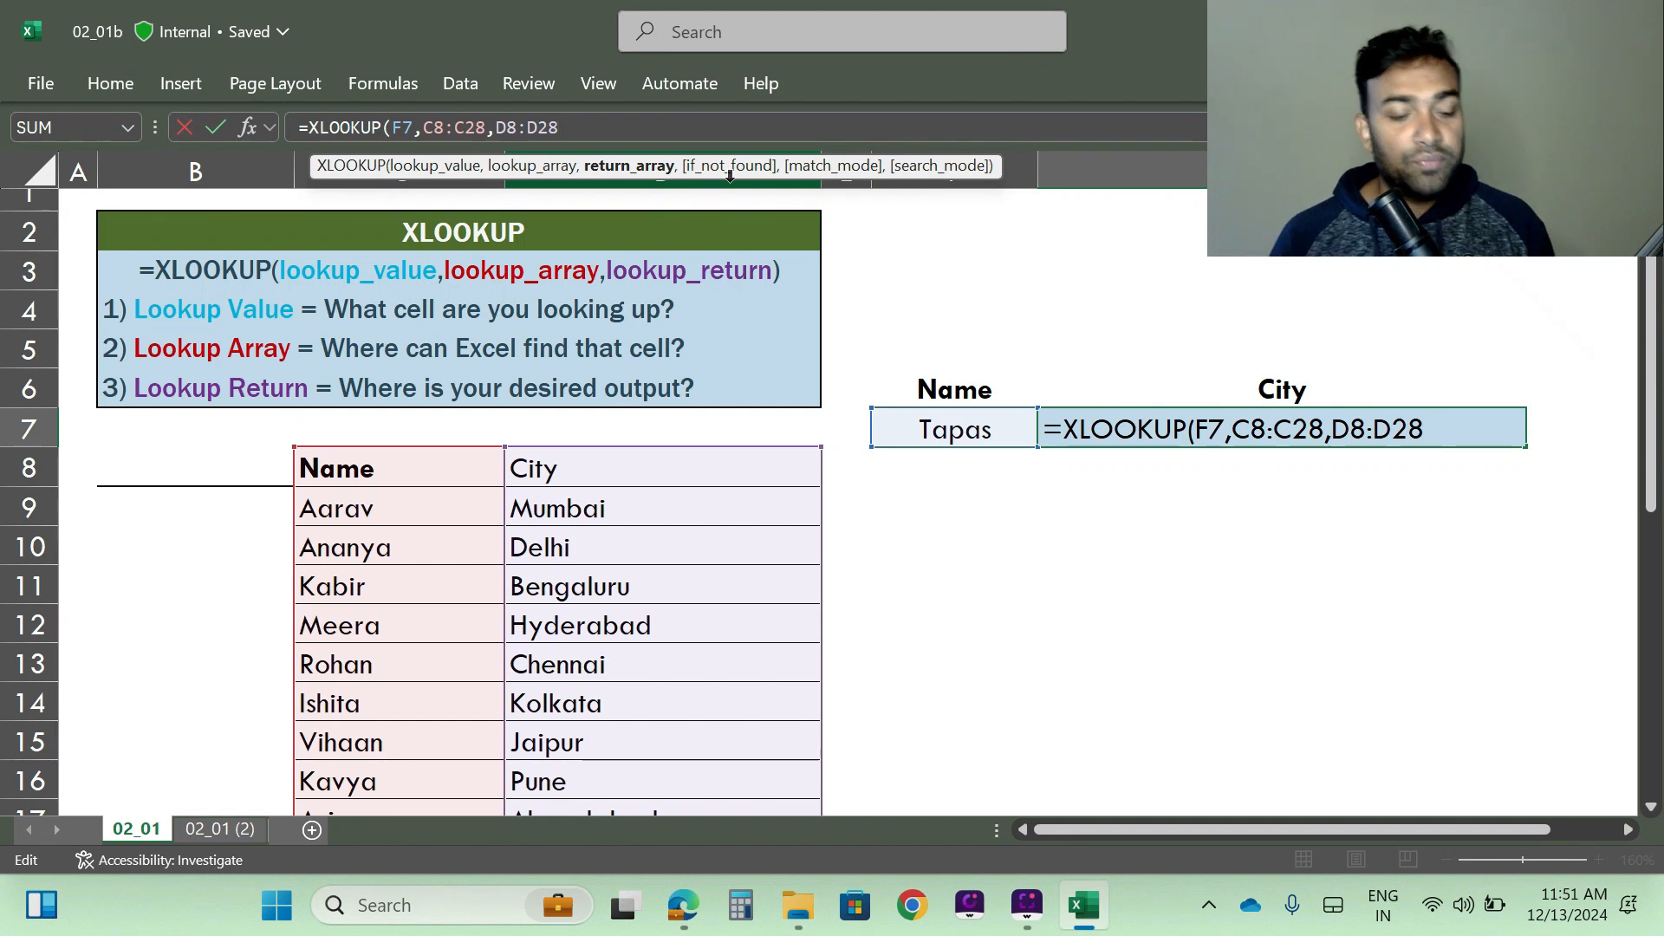
type("\"")
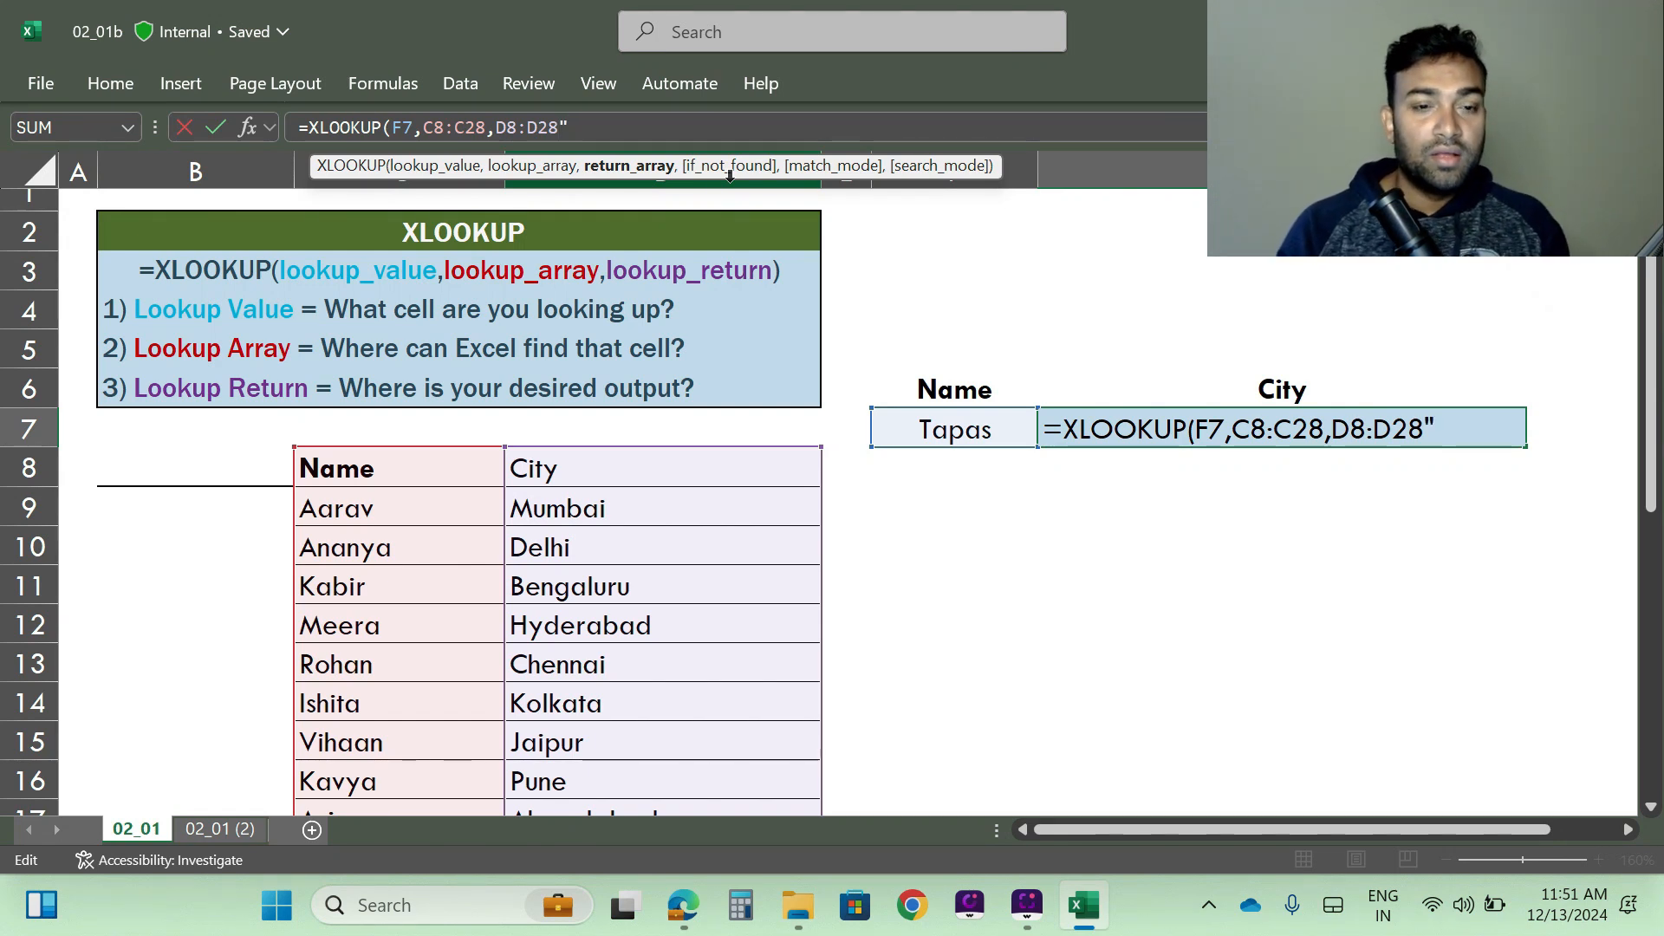
type(" Name is no")
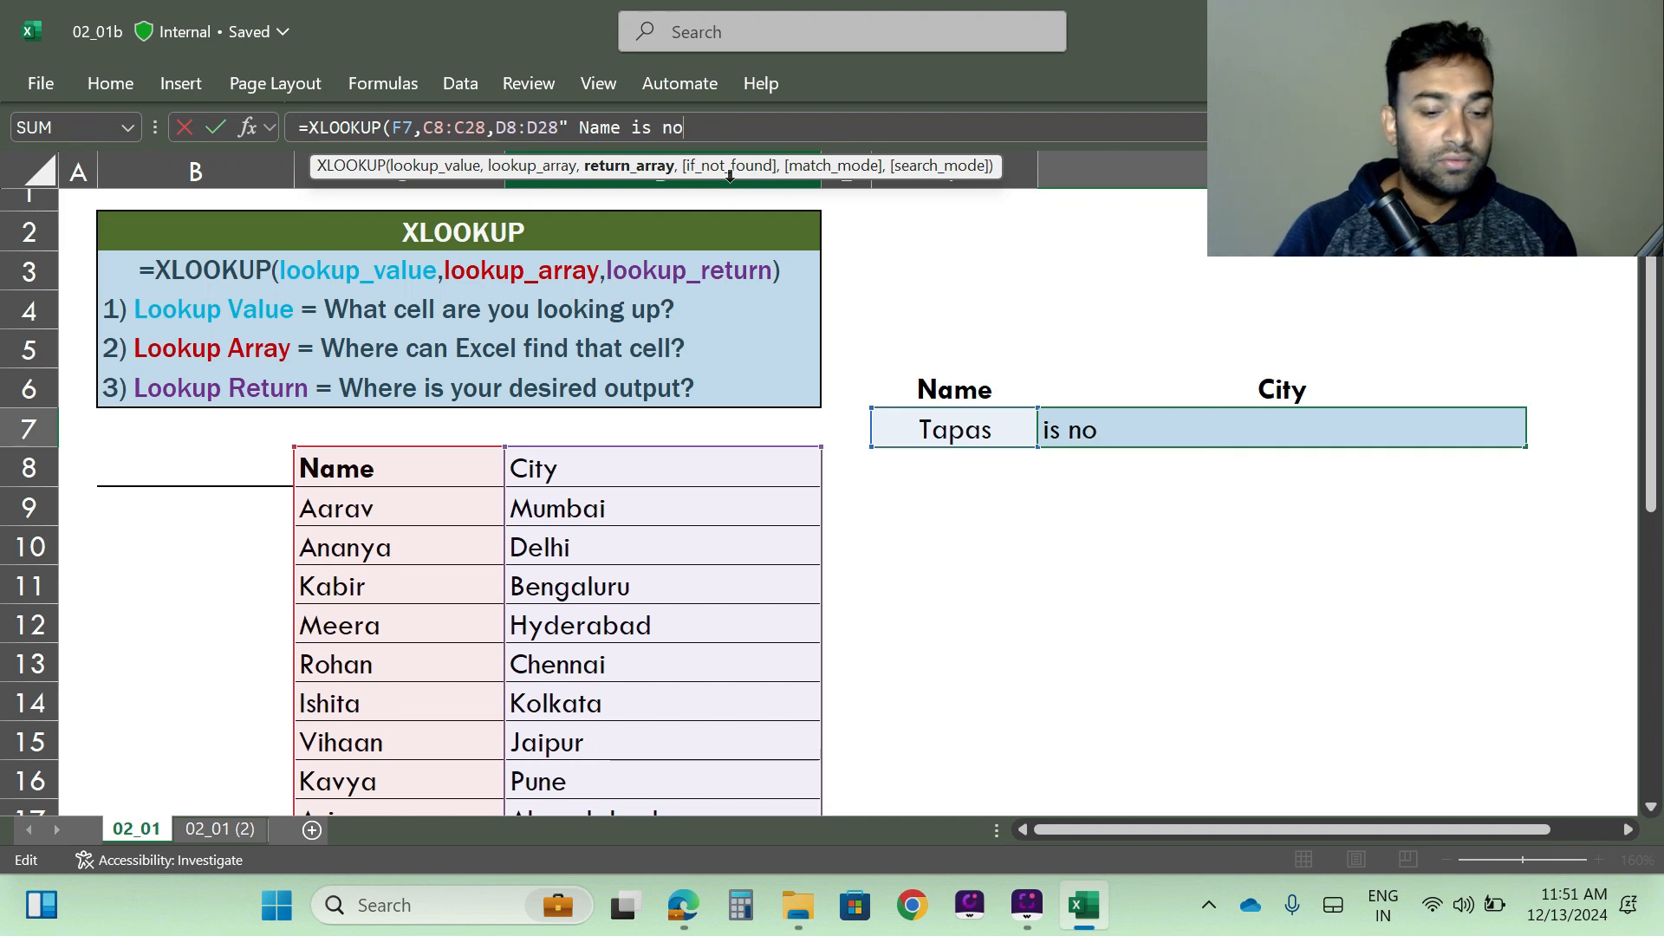
type("t listed")
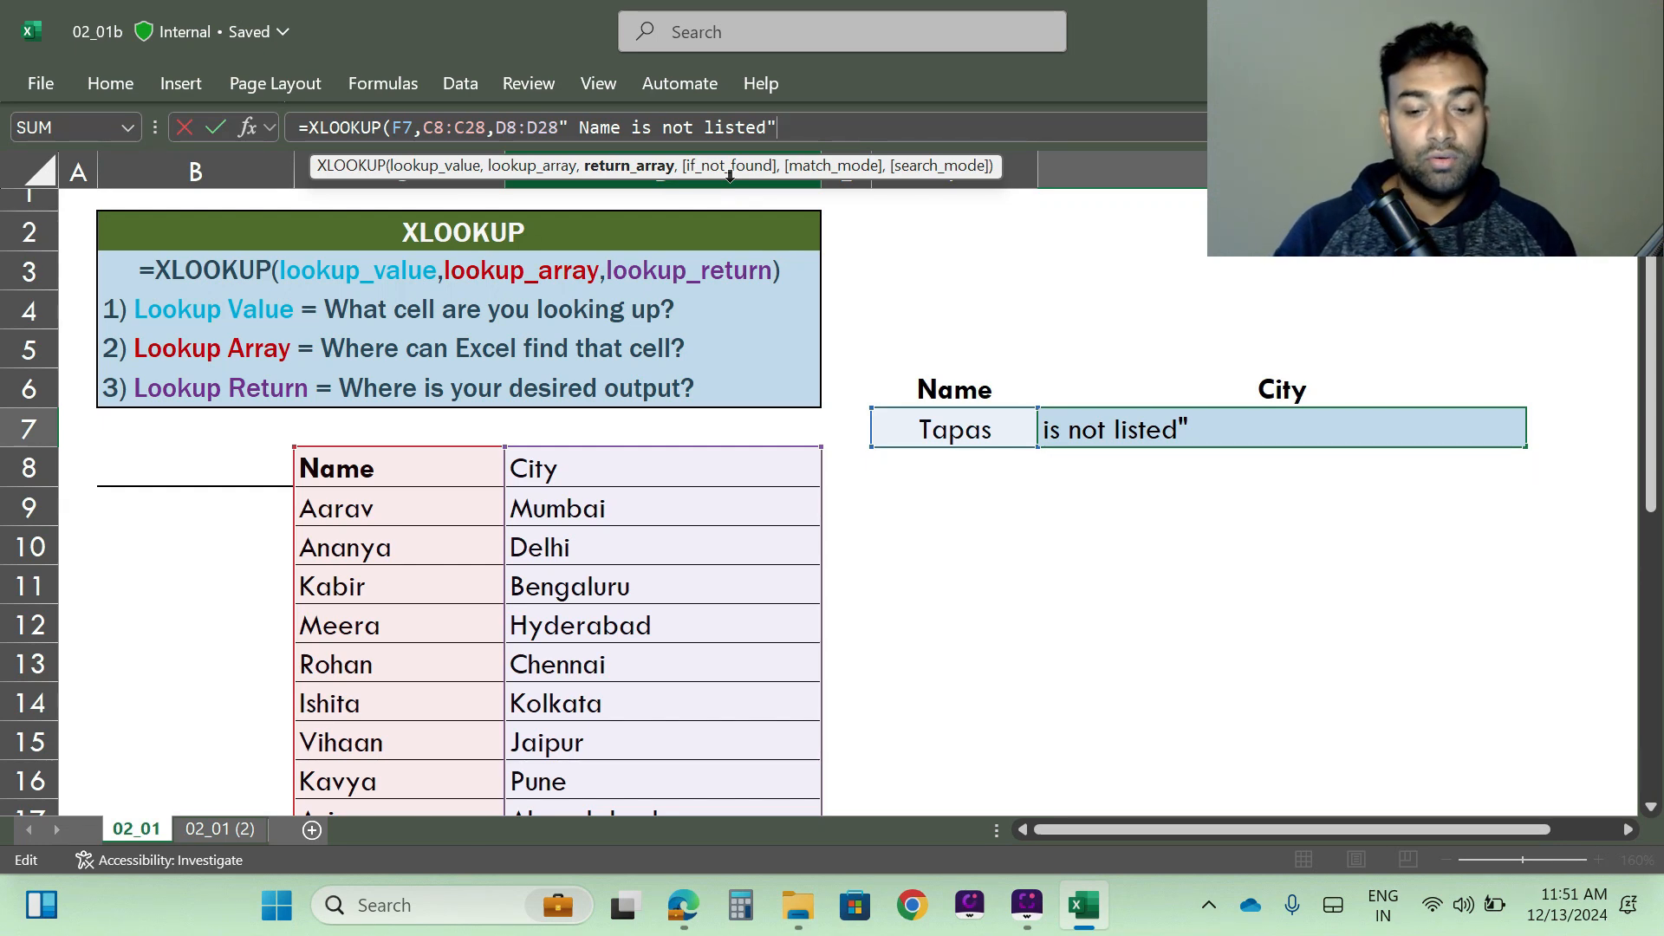
type(")")
key("Return")
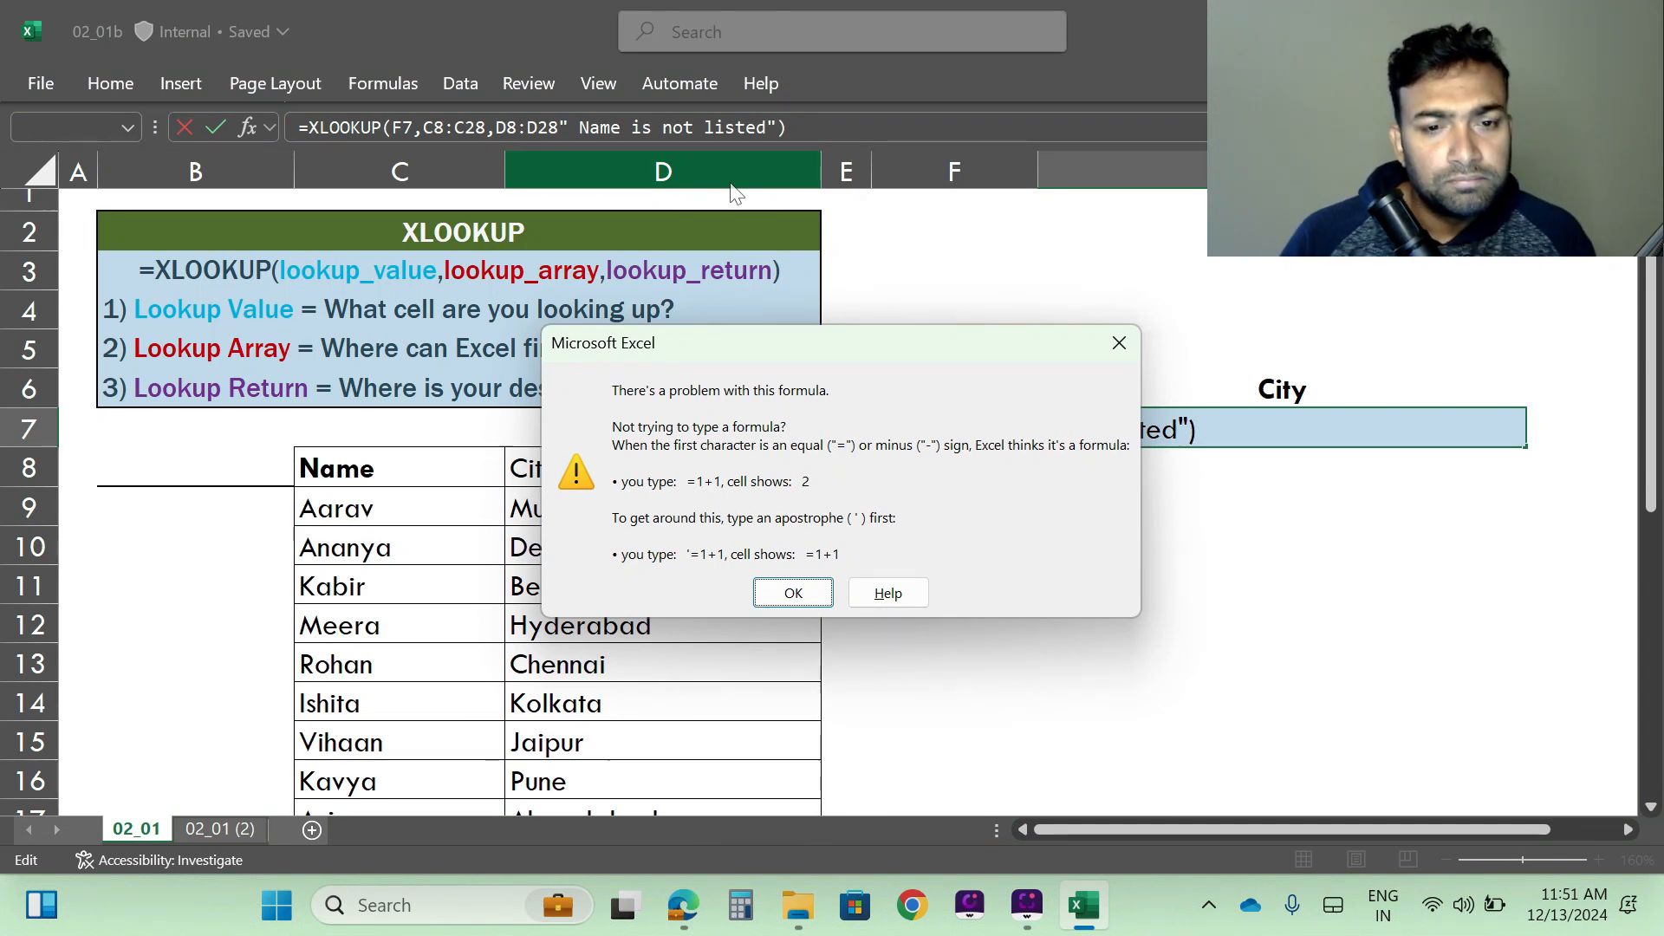
left_click(789, 596)
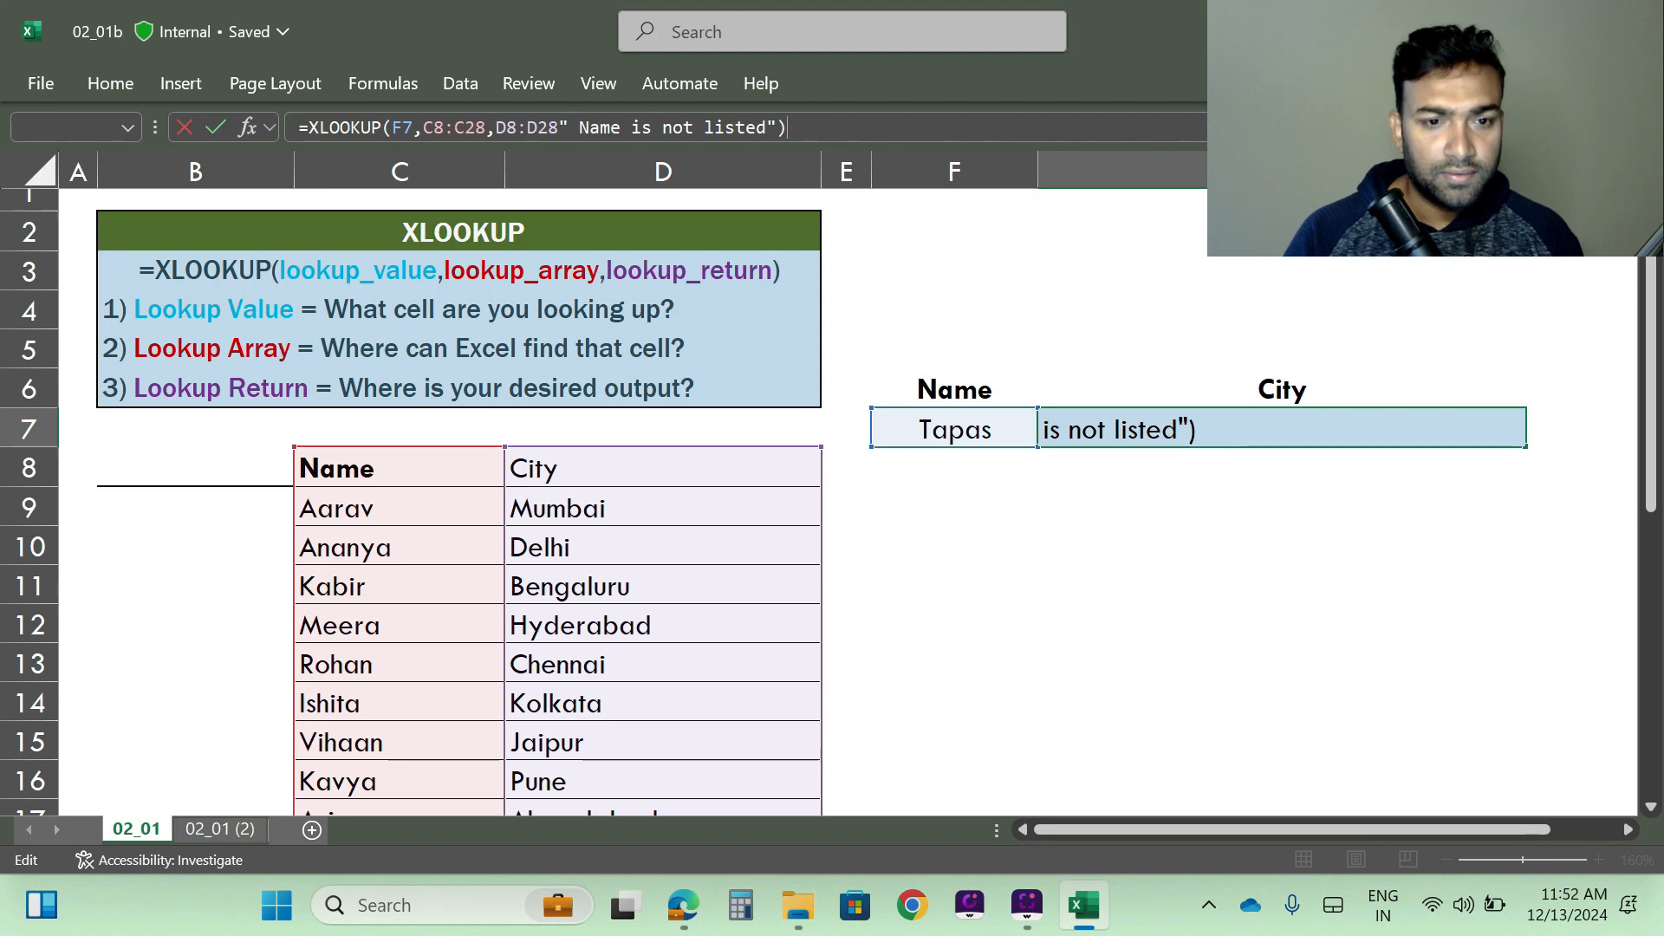
- Insert a comma between D8:D28 and the message so it becomes the if_not_found argument, and commit the XLOOKUP formula
key("Left")
key("Left")
key("Left")
key("Left")
key("Left")
key("Left")
key("Left")
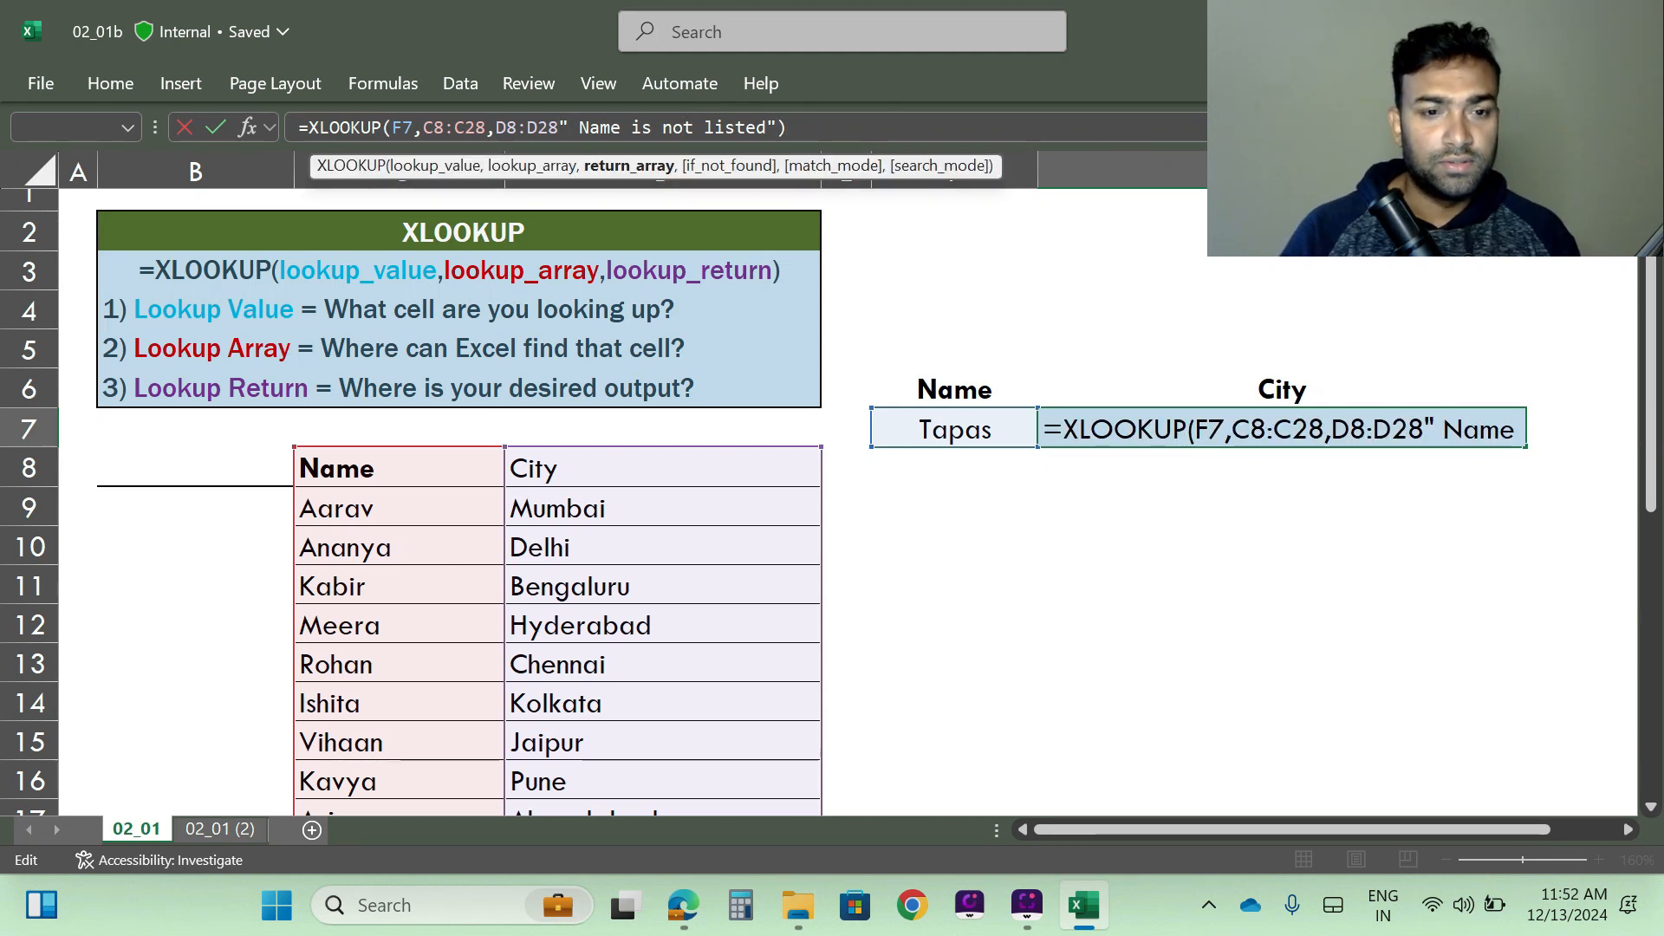
type(",")
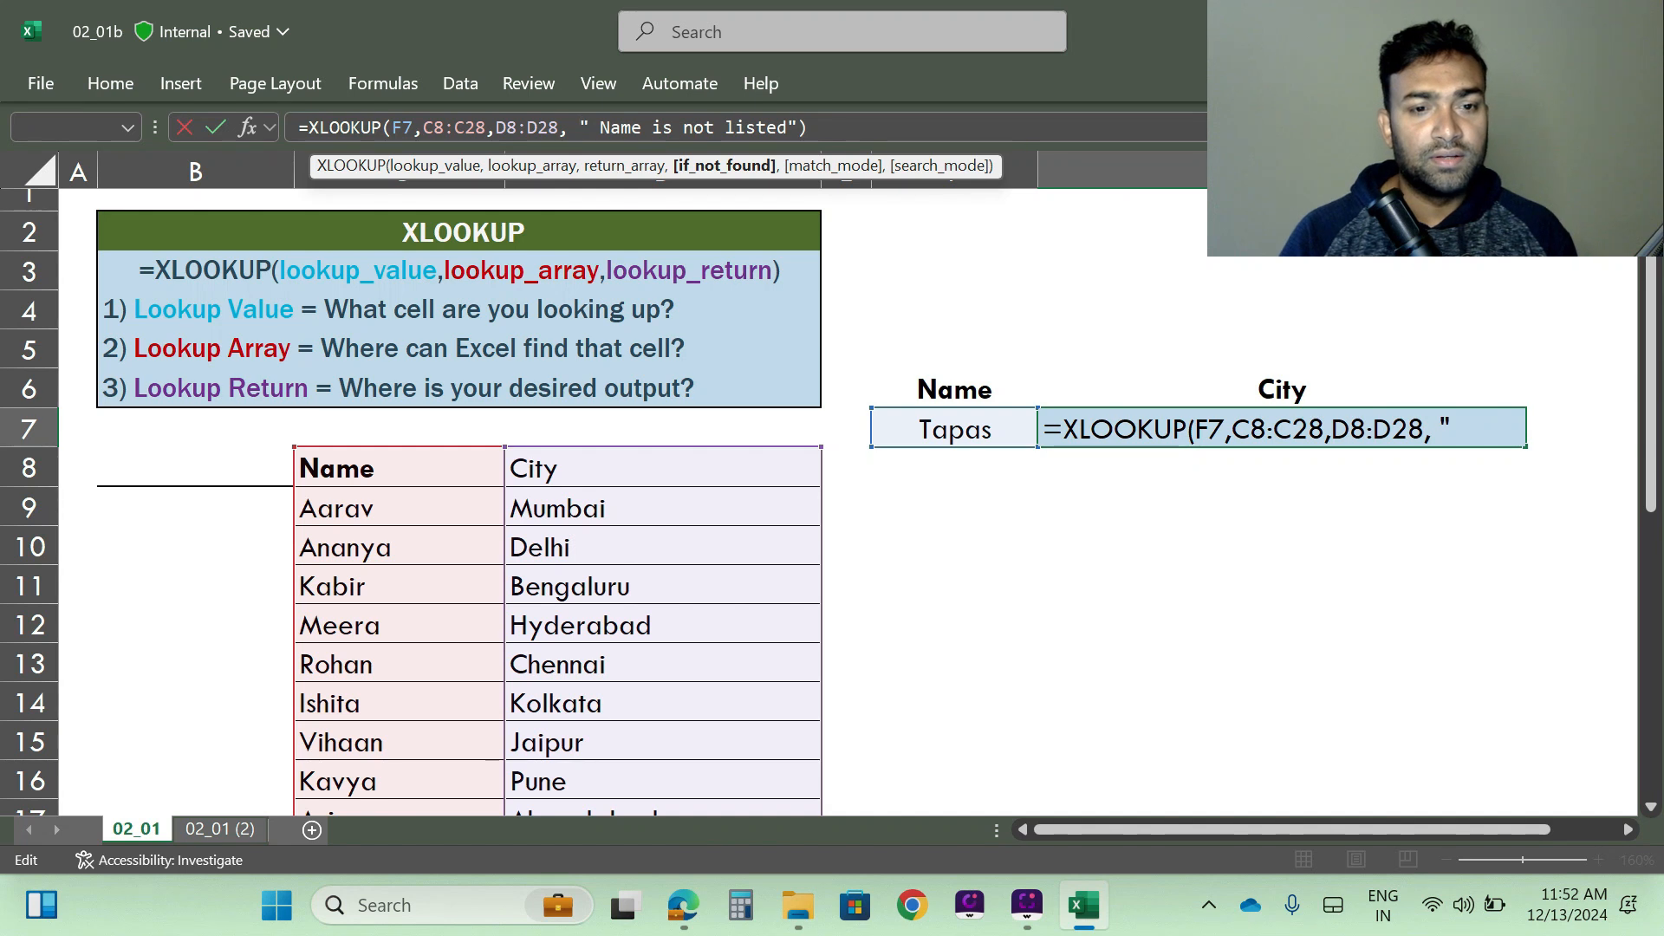
key("BackSpace")
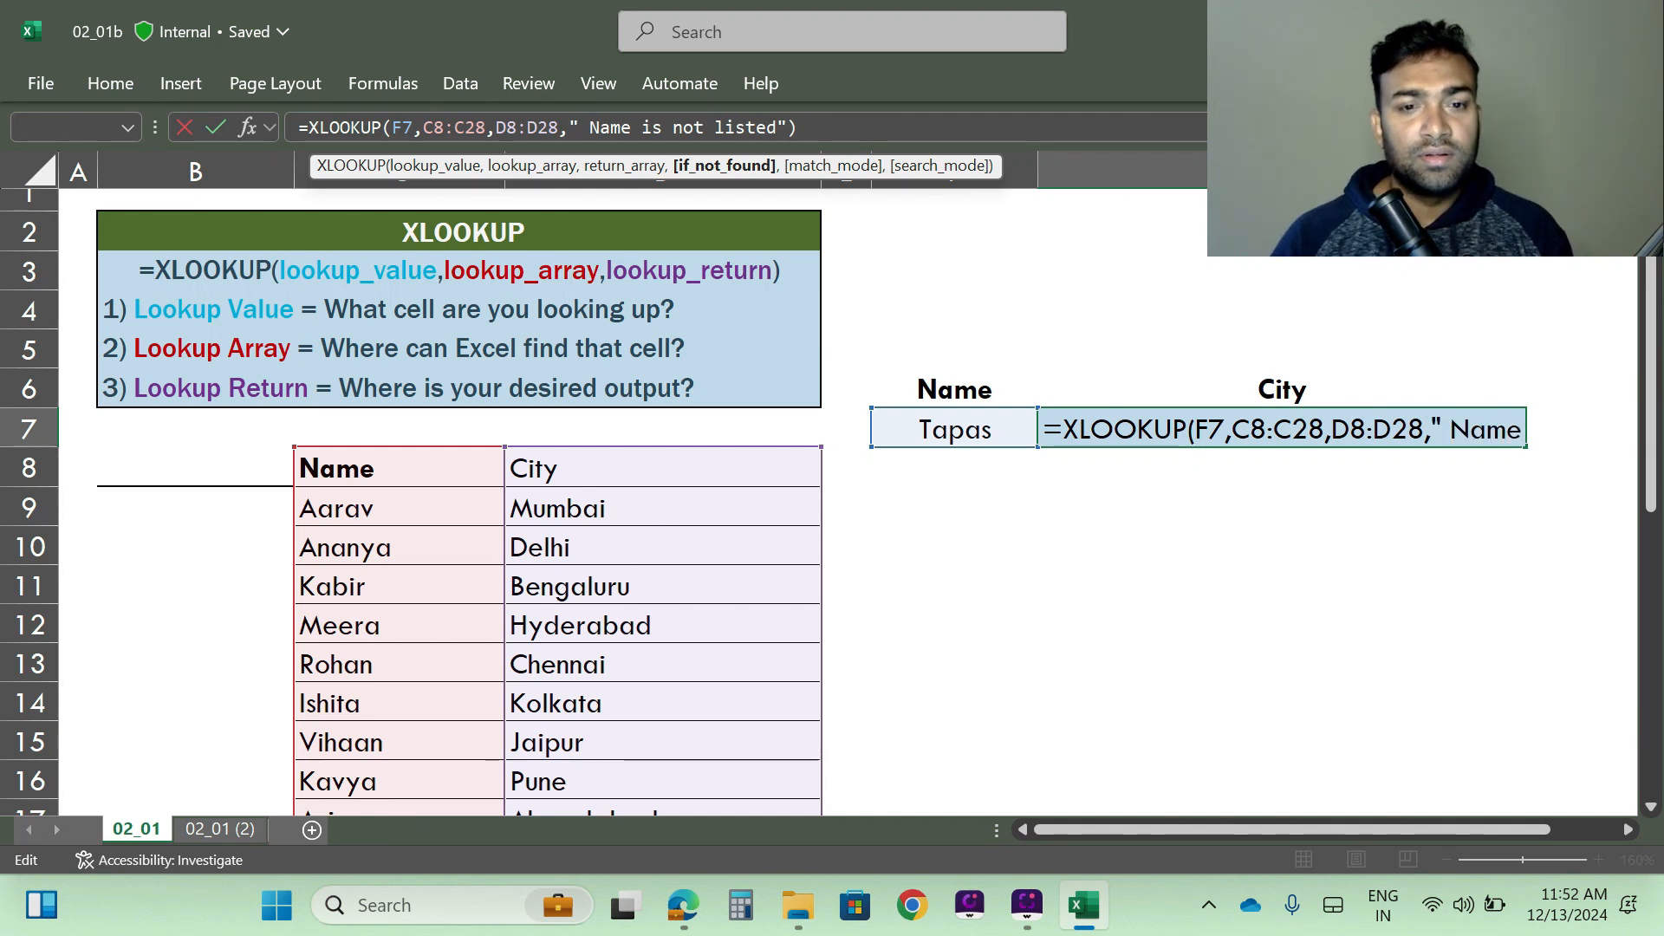
left_click(798, 128)
key("Return")
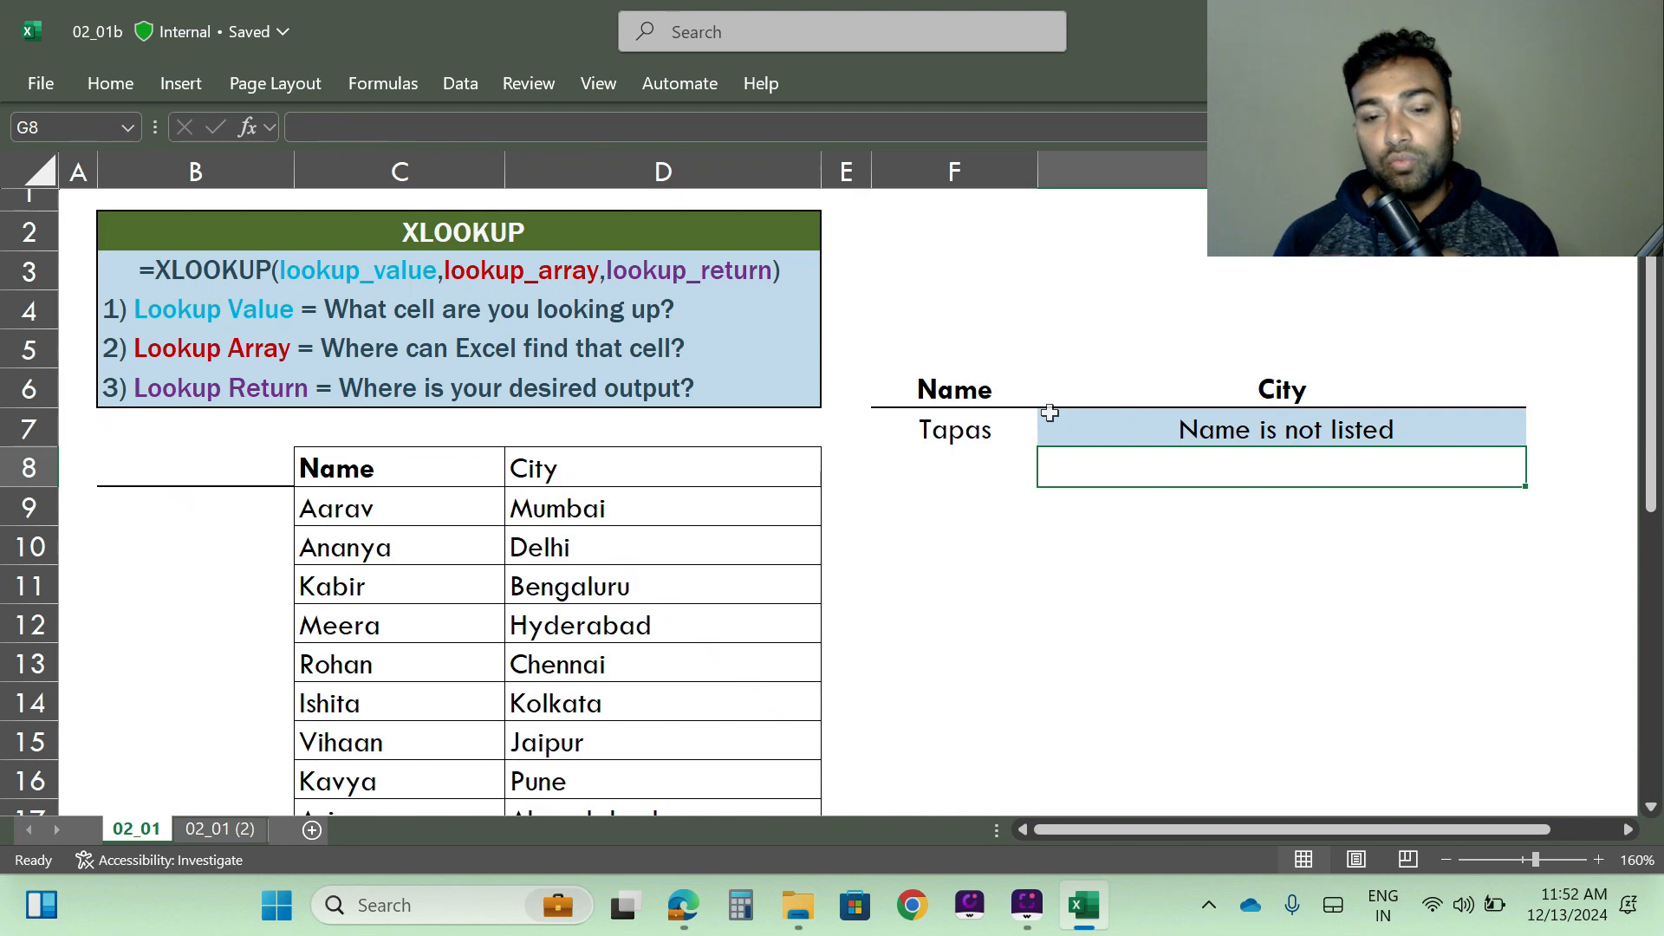
- Check the name in F7 against the entries in the Name column
left_click(942, 438)
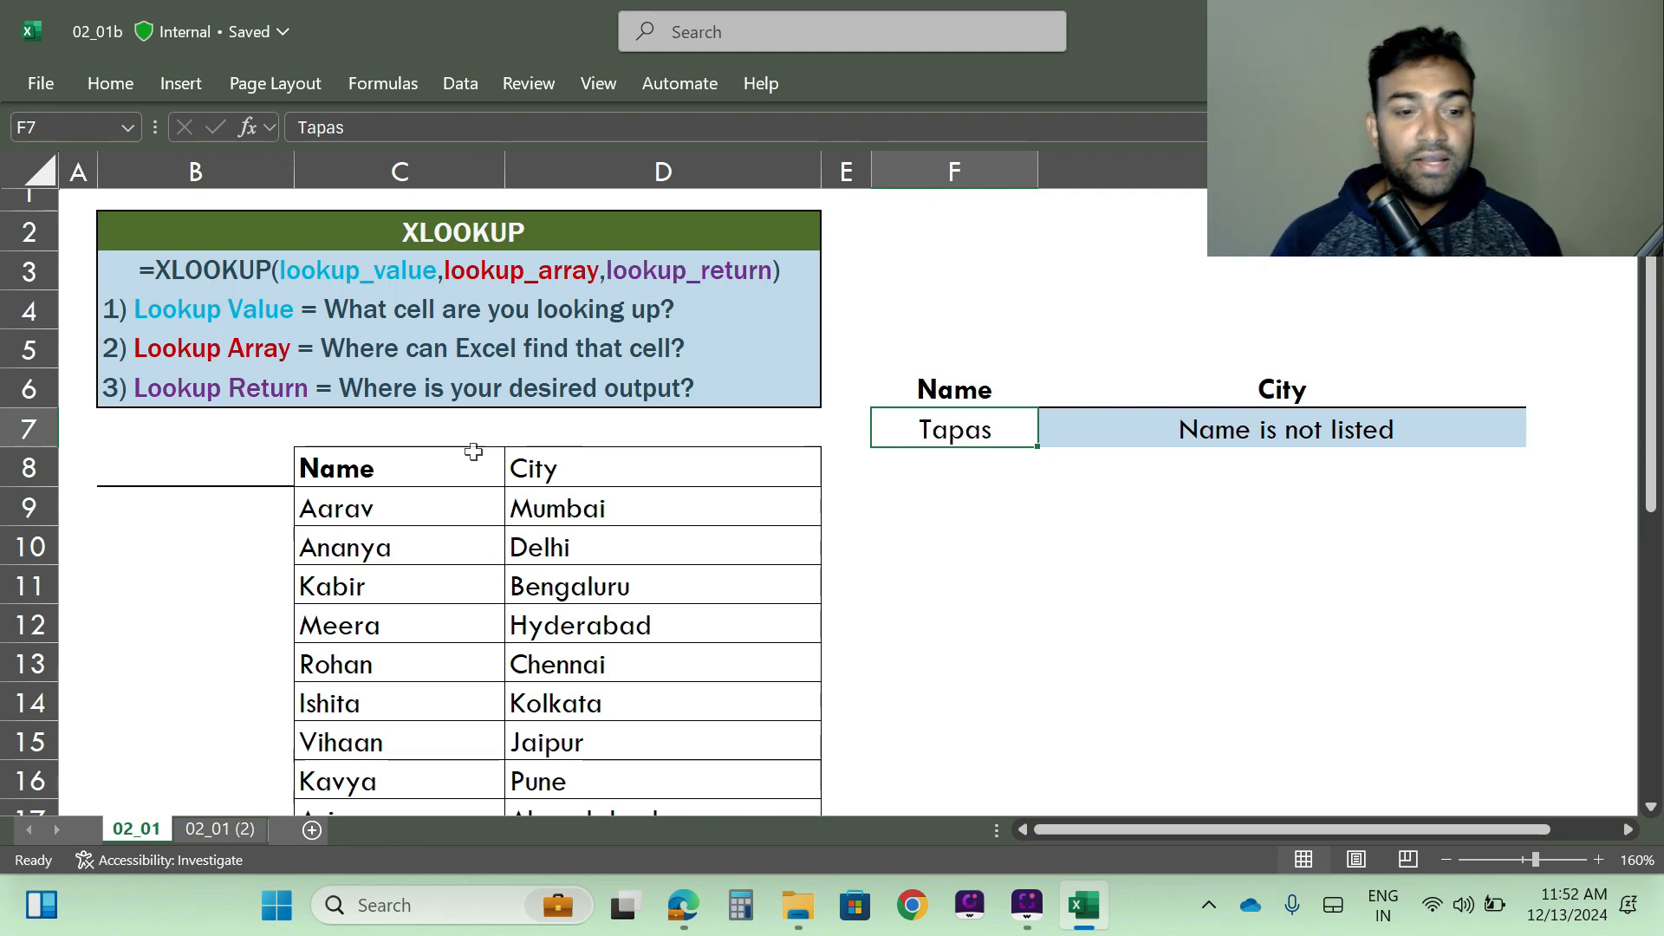
scroll(395, 472, "down", 5)
scroll(398, 476, "up", 5)
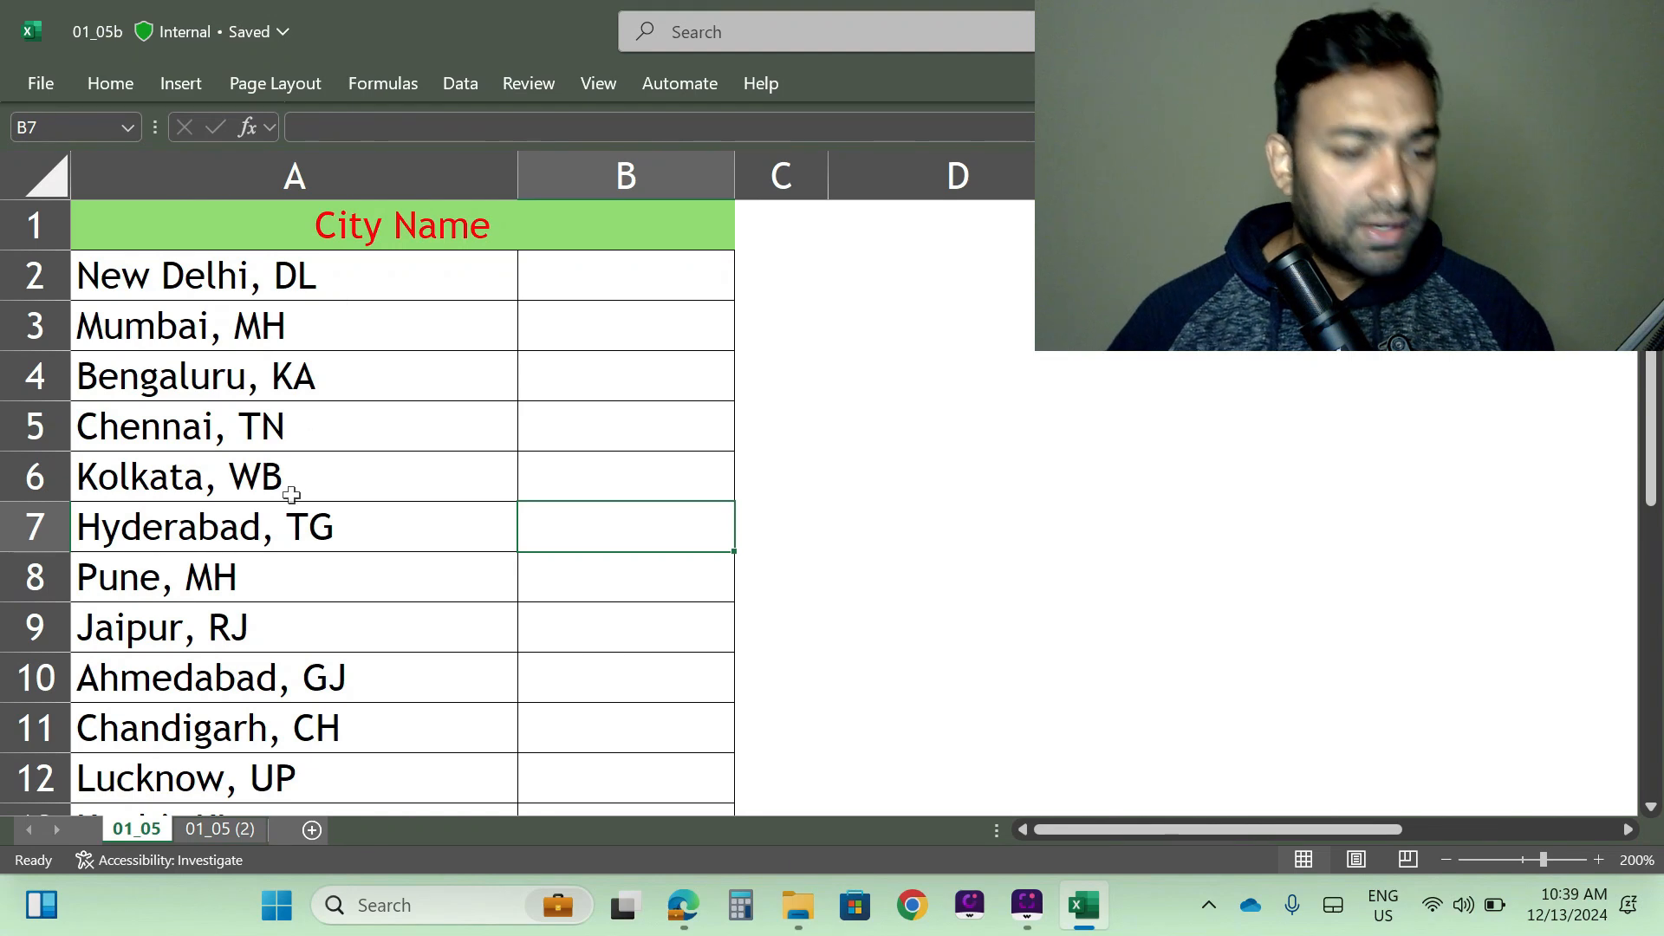
- Look over the City Name list in the 01_05b workbook and widen column B slightly
scroll(287, 514, "down", 10)
scroll(287, 514, "up", 6)
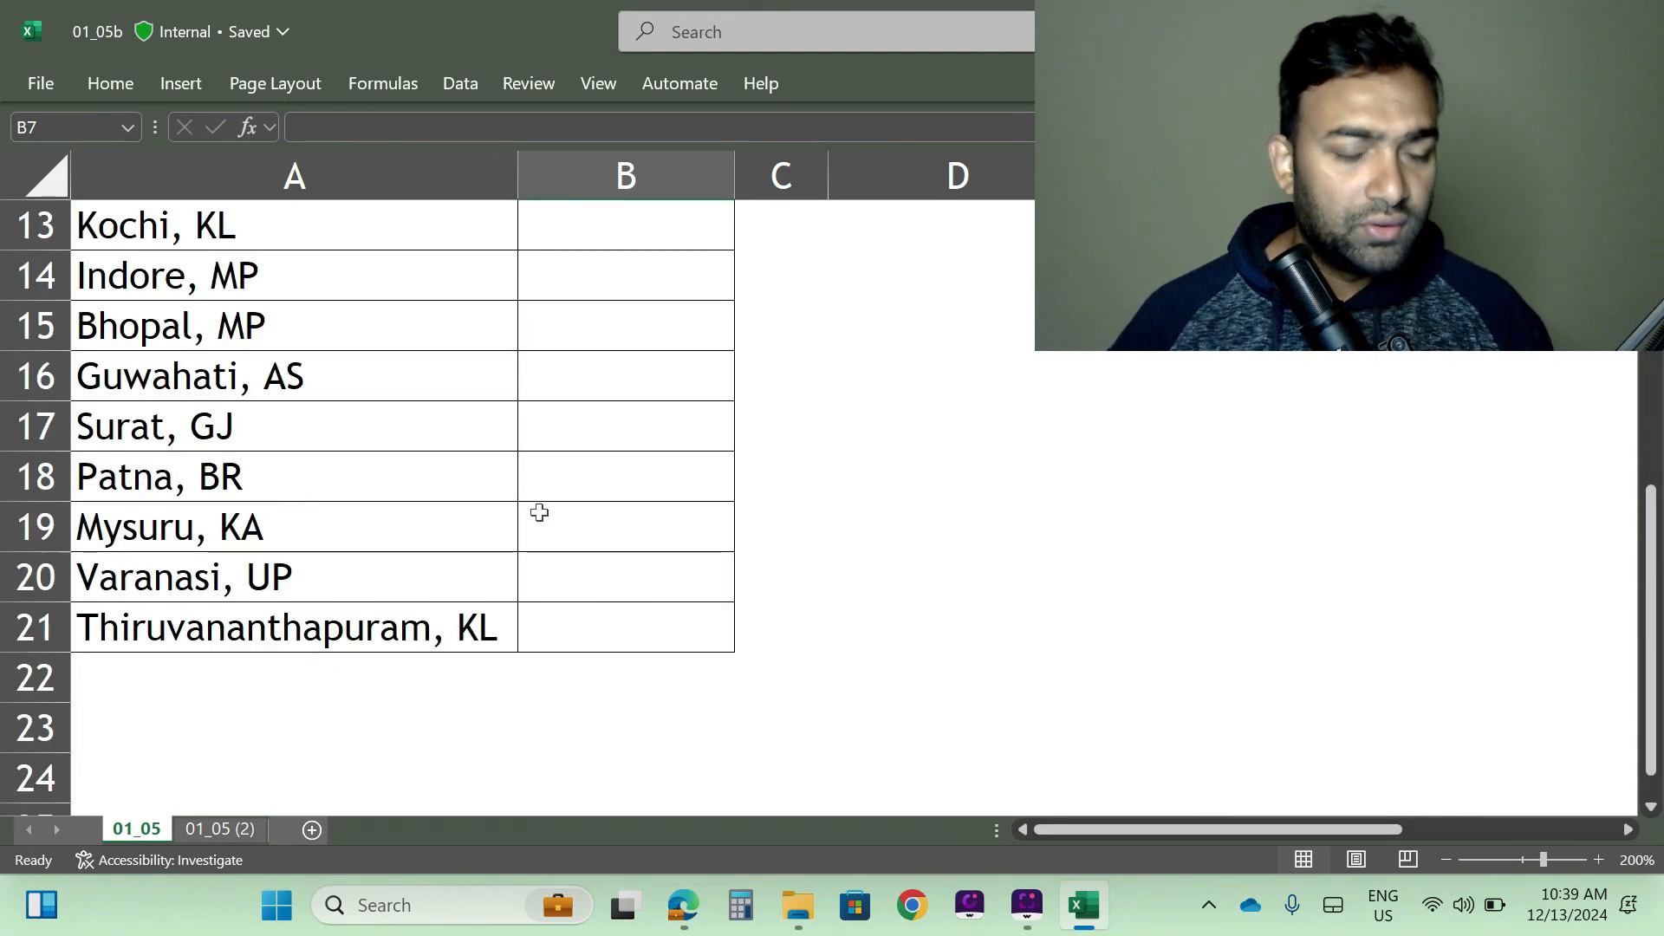
scroll(538, 513, "up", 4)
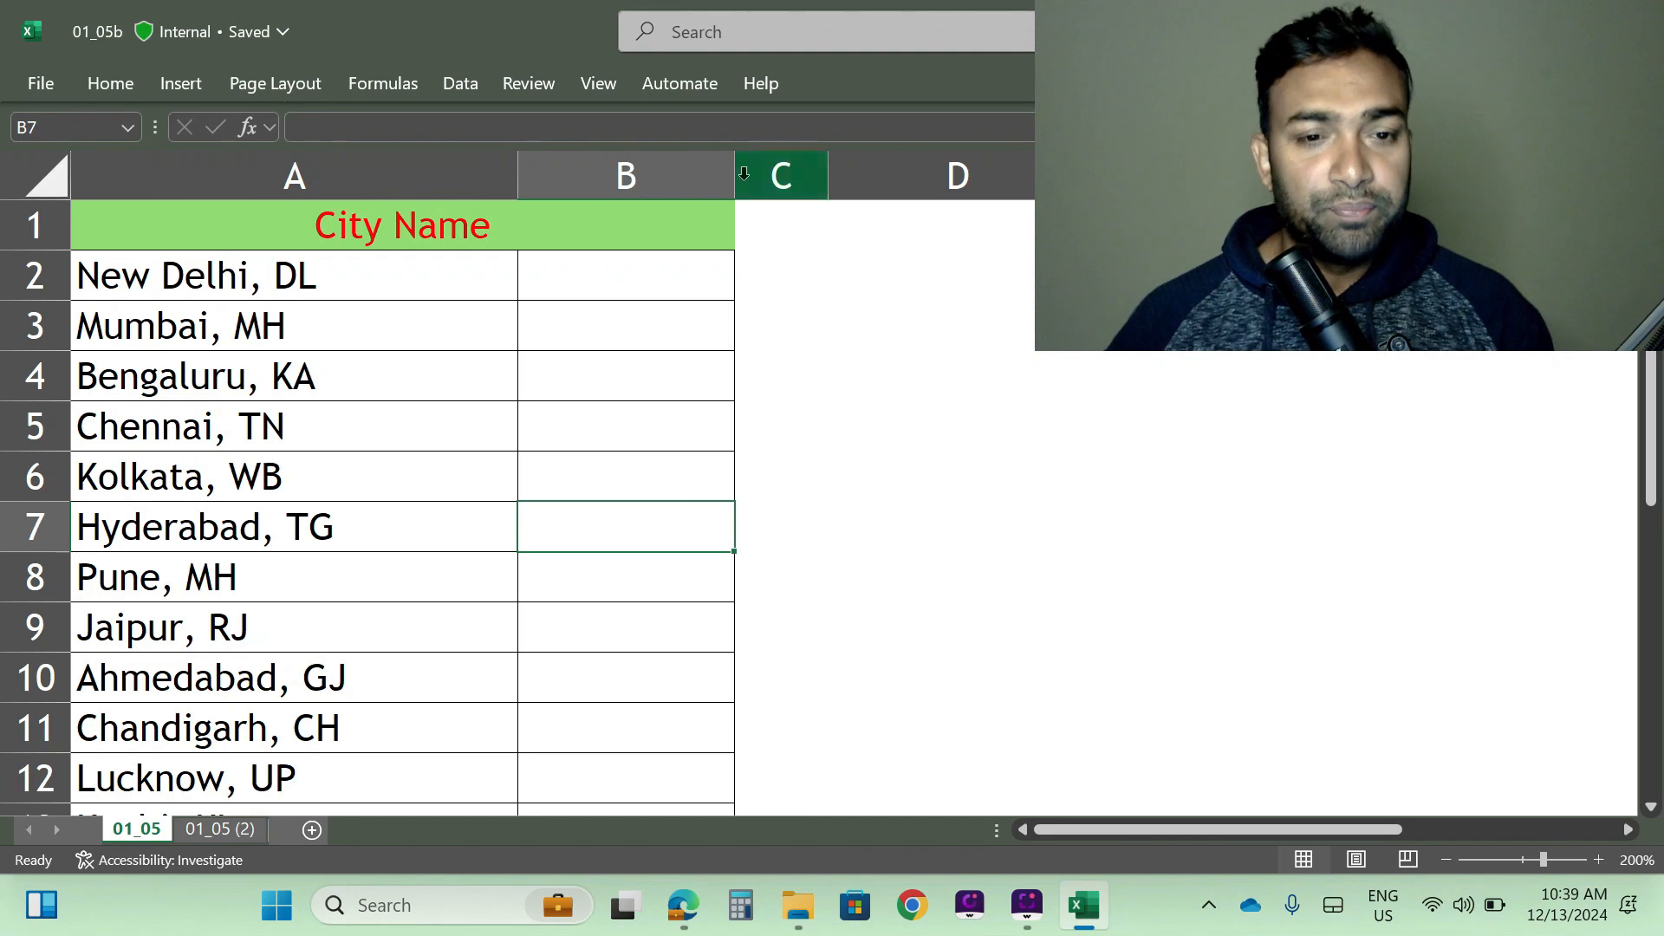
left_click_drag(734, 176, 755, 176)
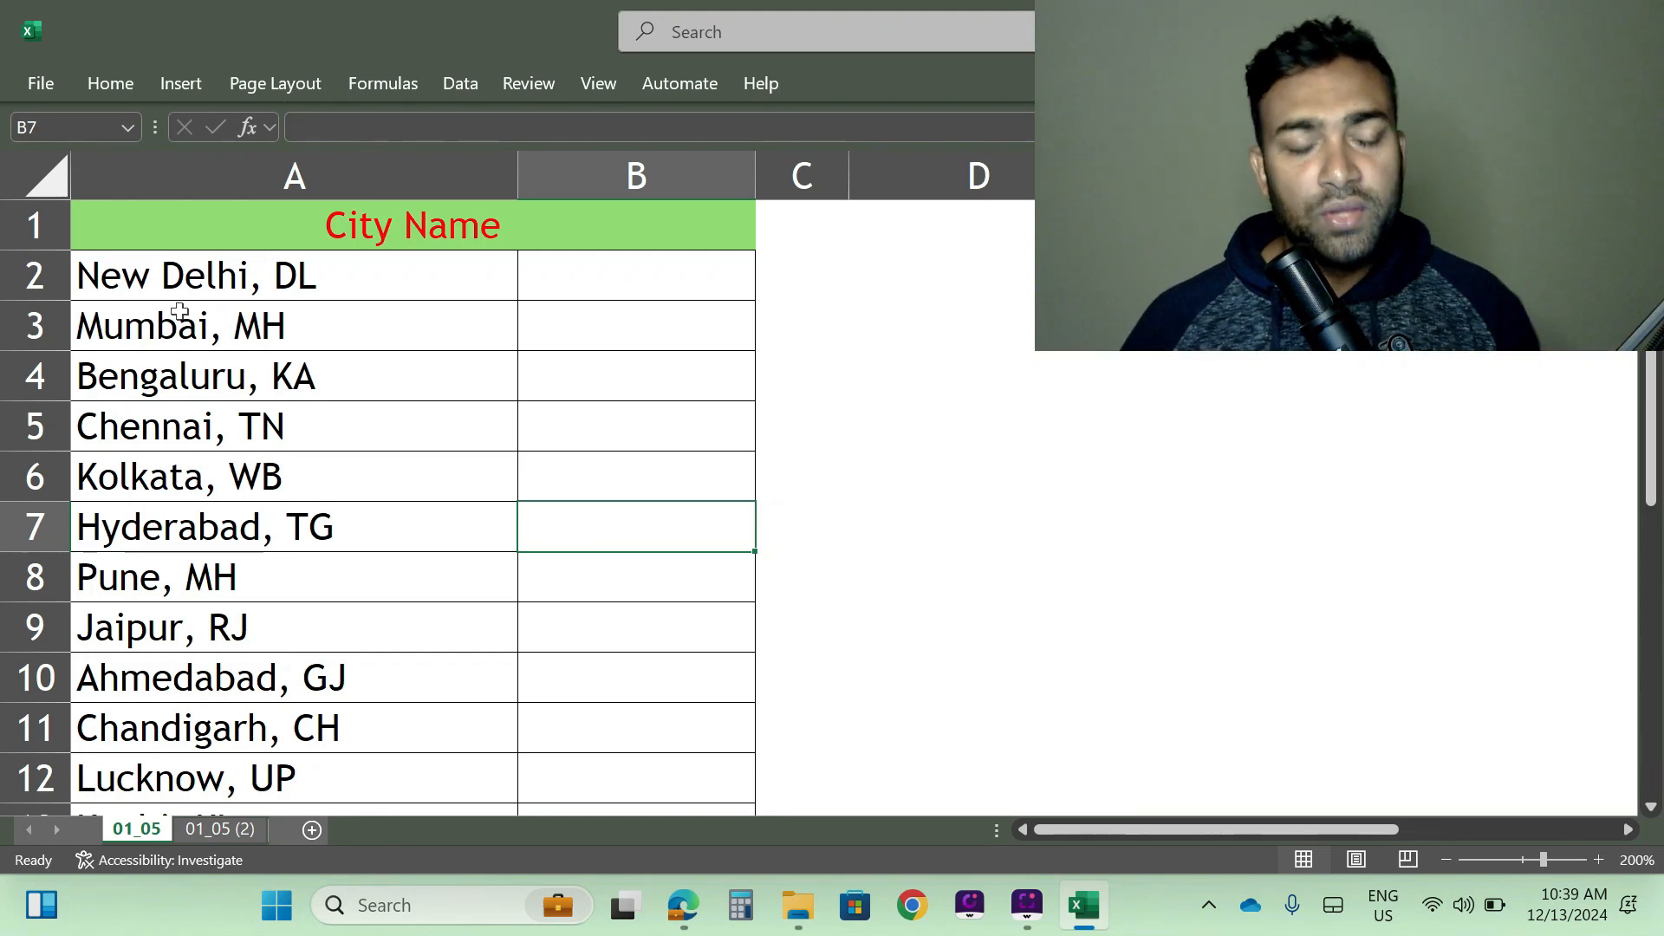
- Enter =LEFT(A2,9) in B2 to extract the city name from the first record
left_click(622, 279)
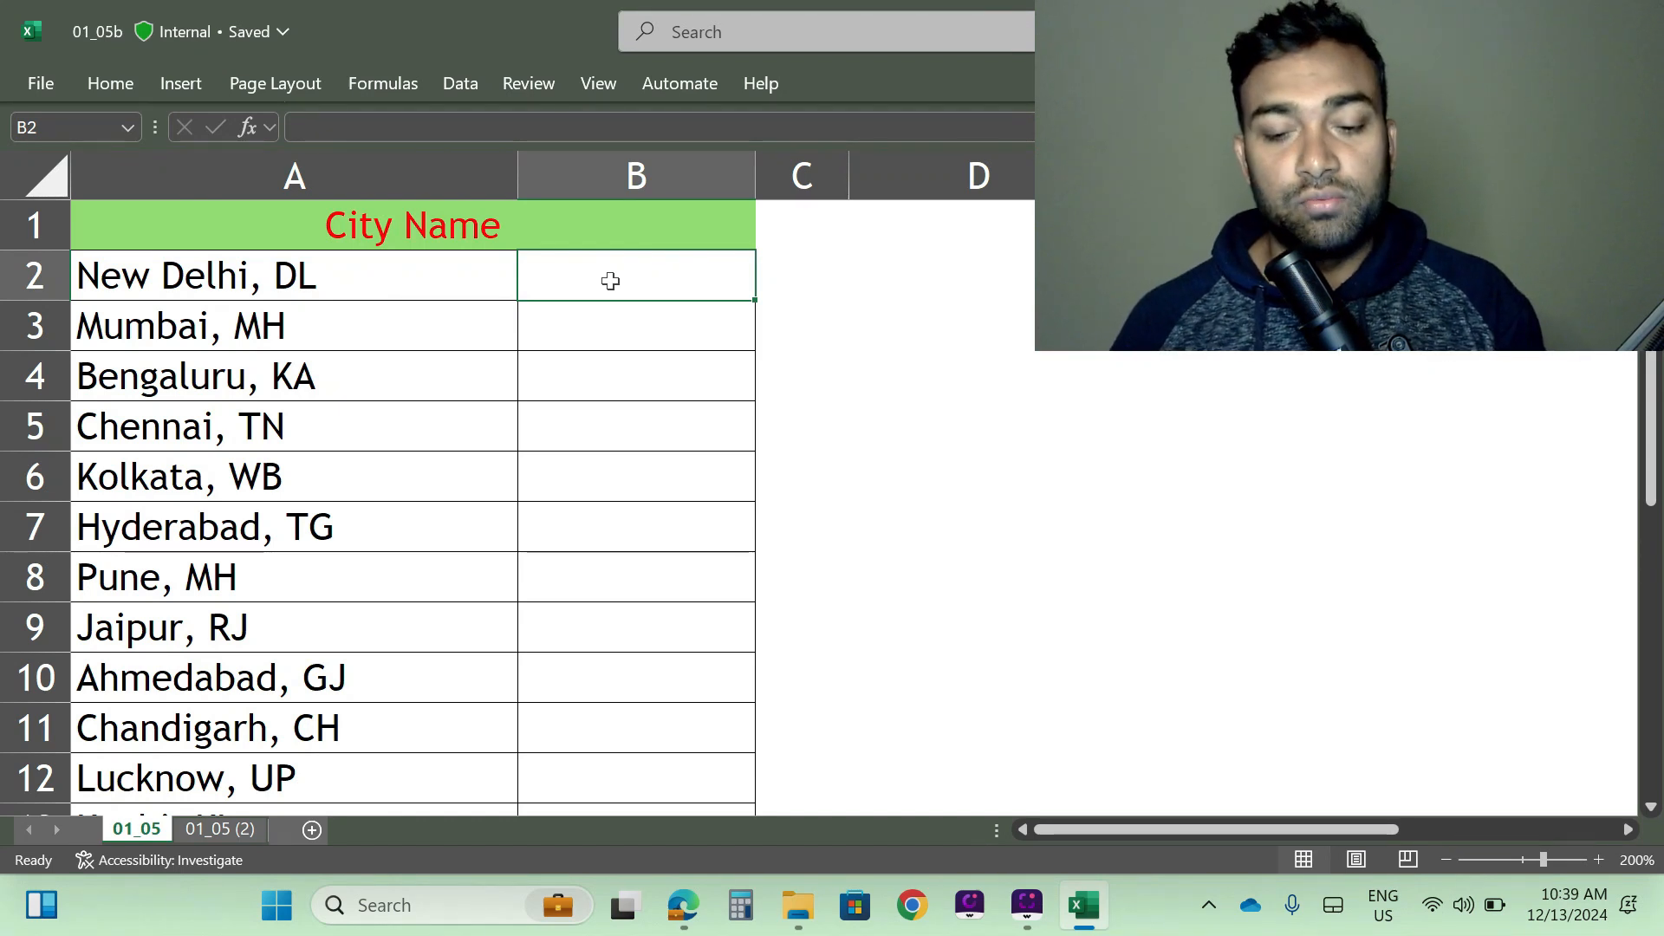
type("=")
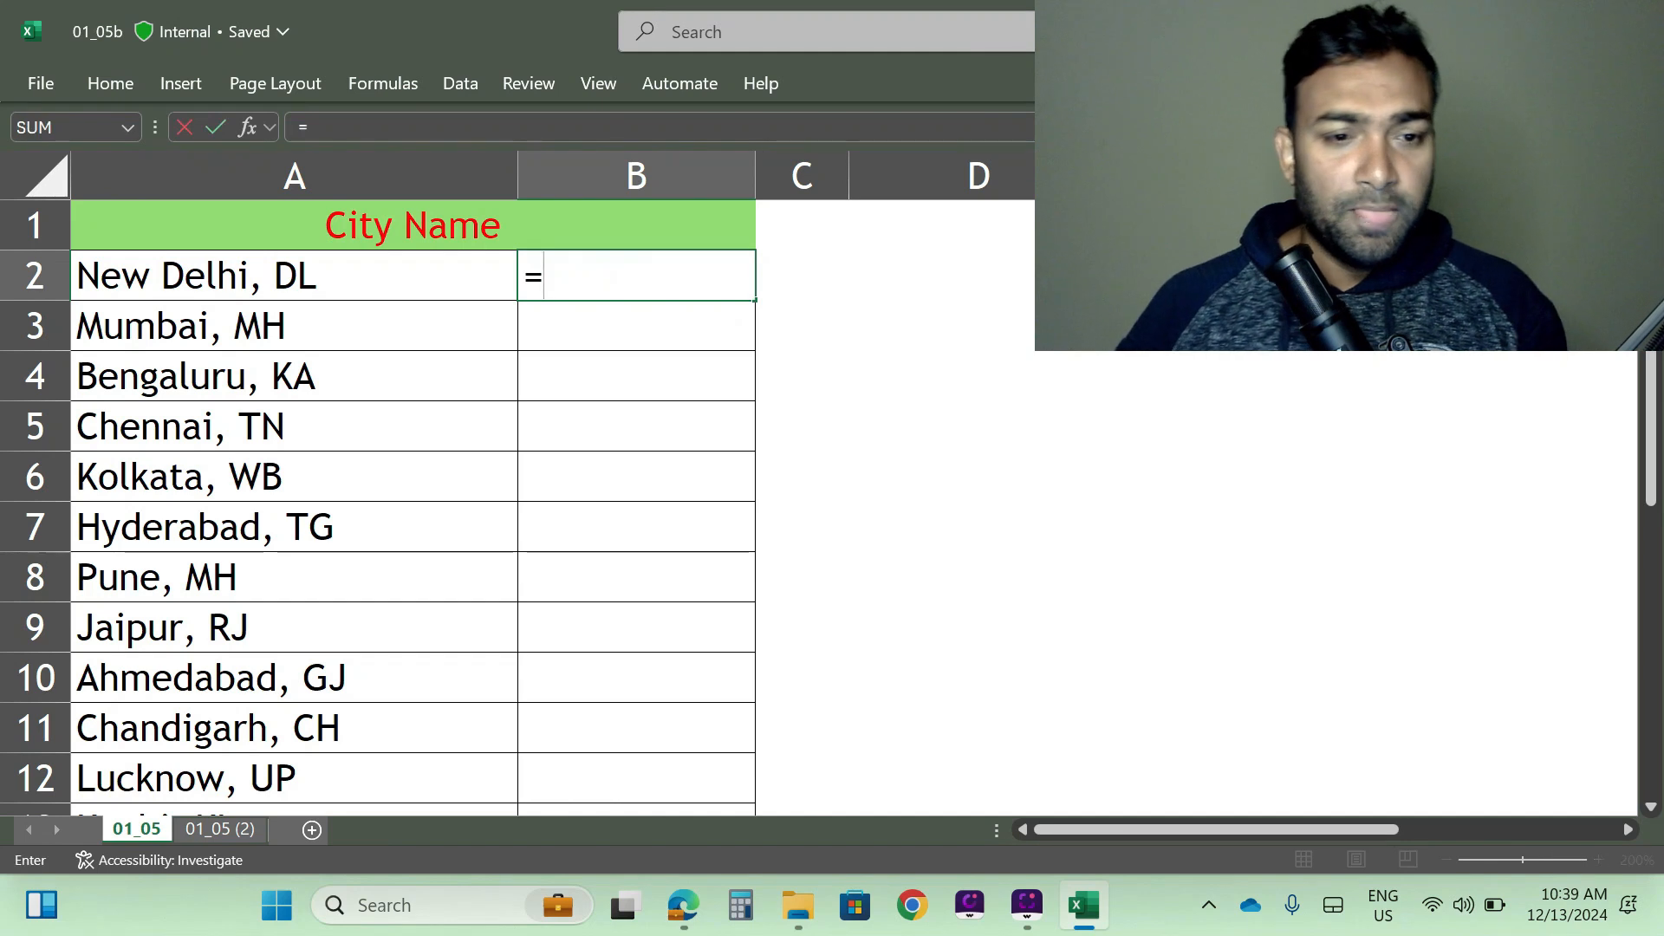
type("left")
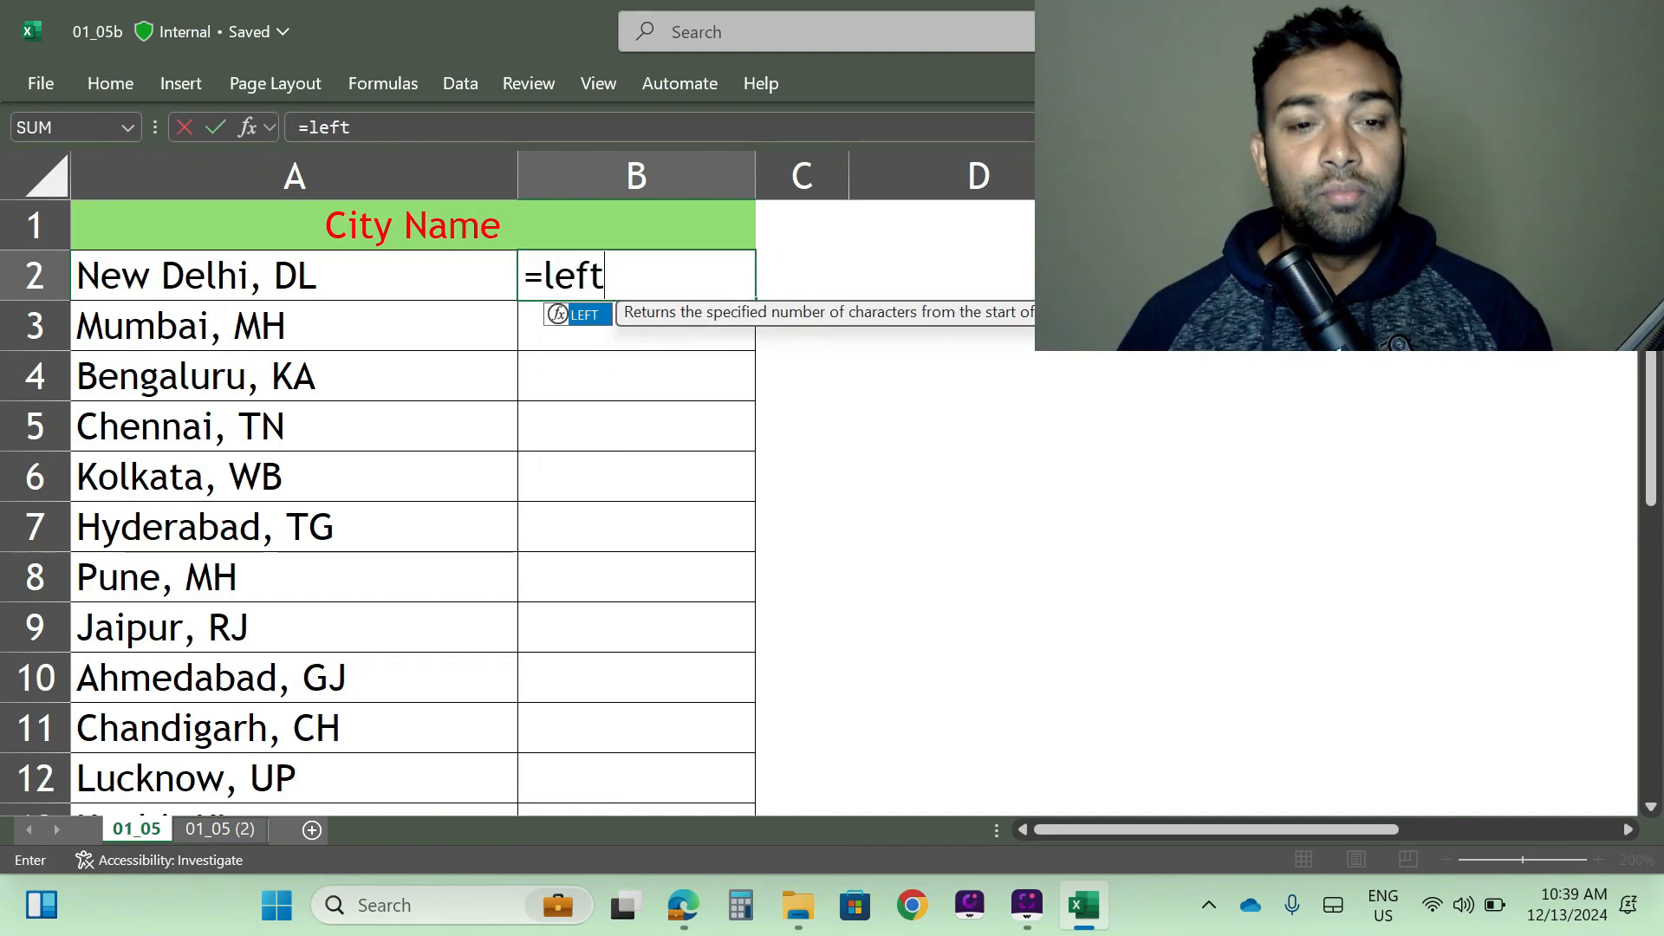
key("Tab")
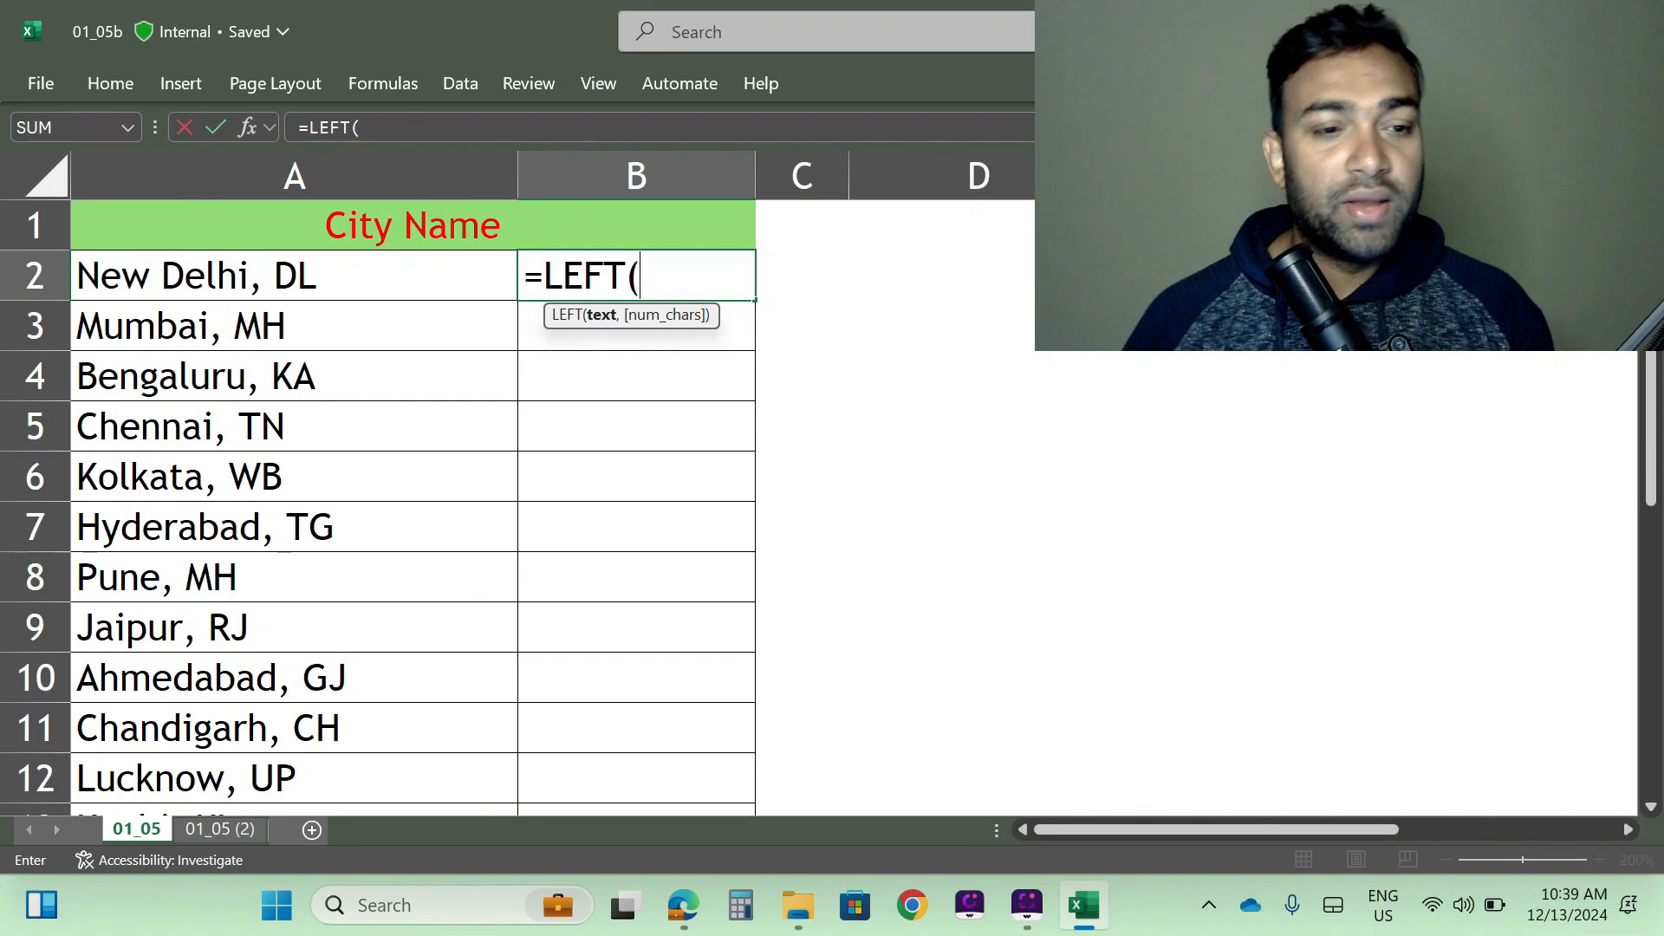
left_click(248, 274)
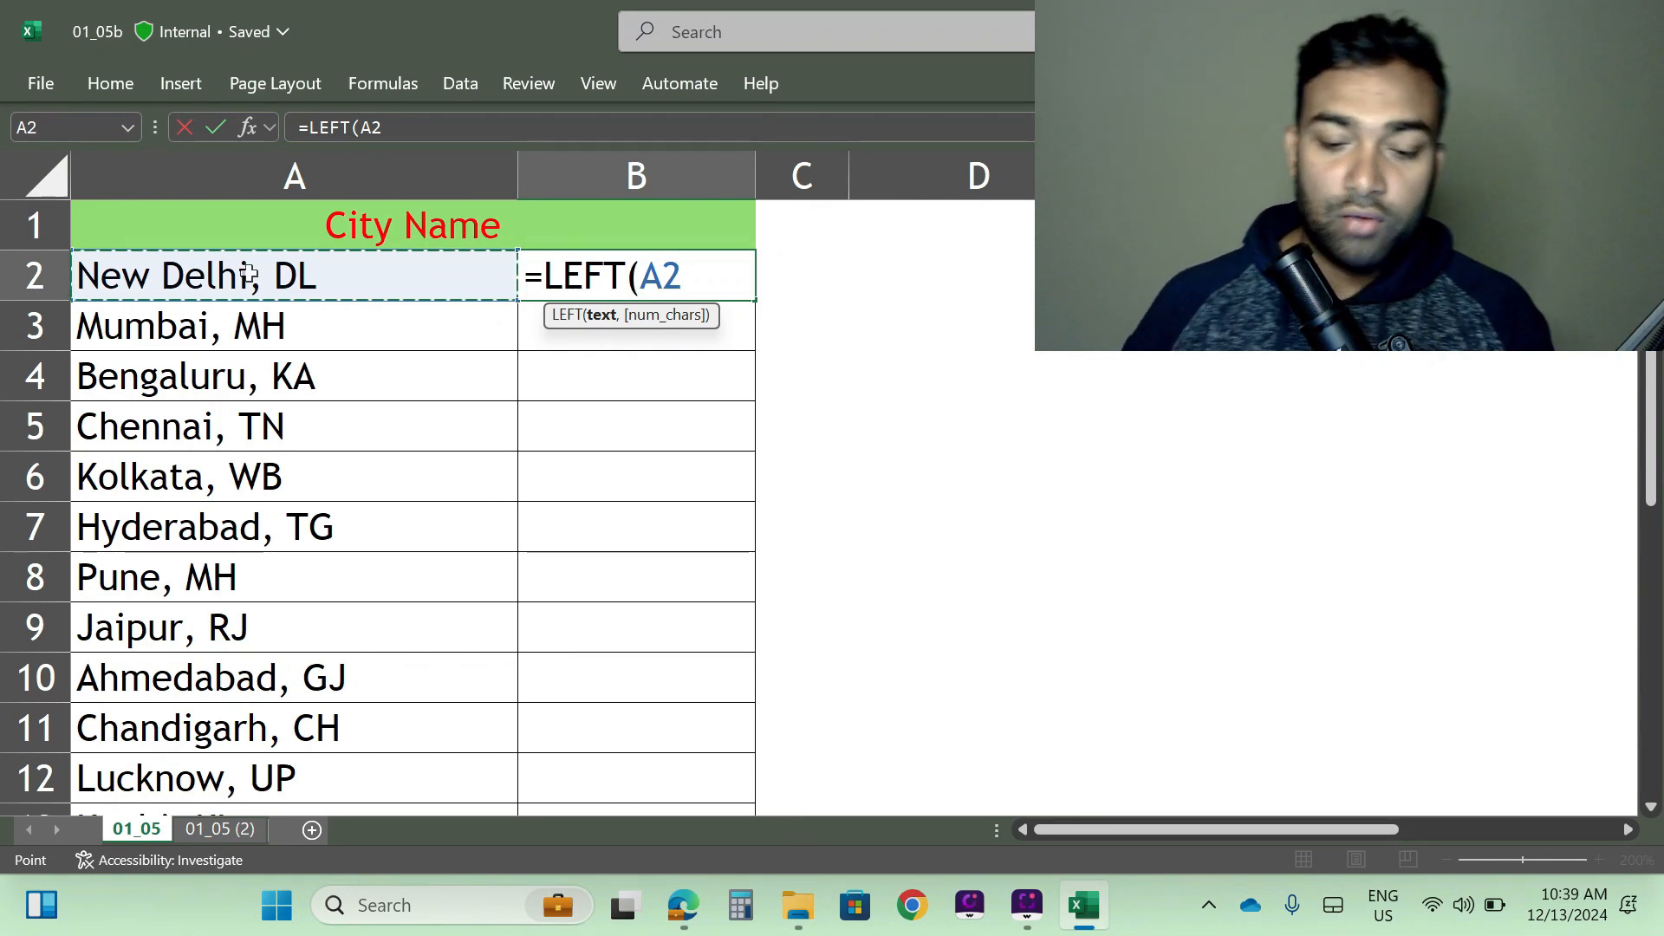
type(",")
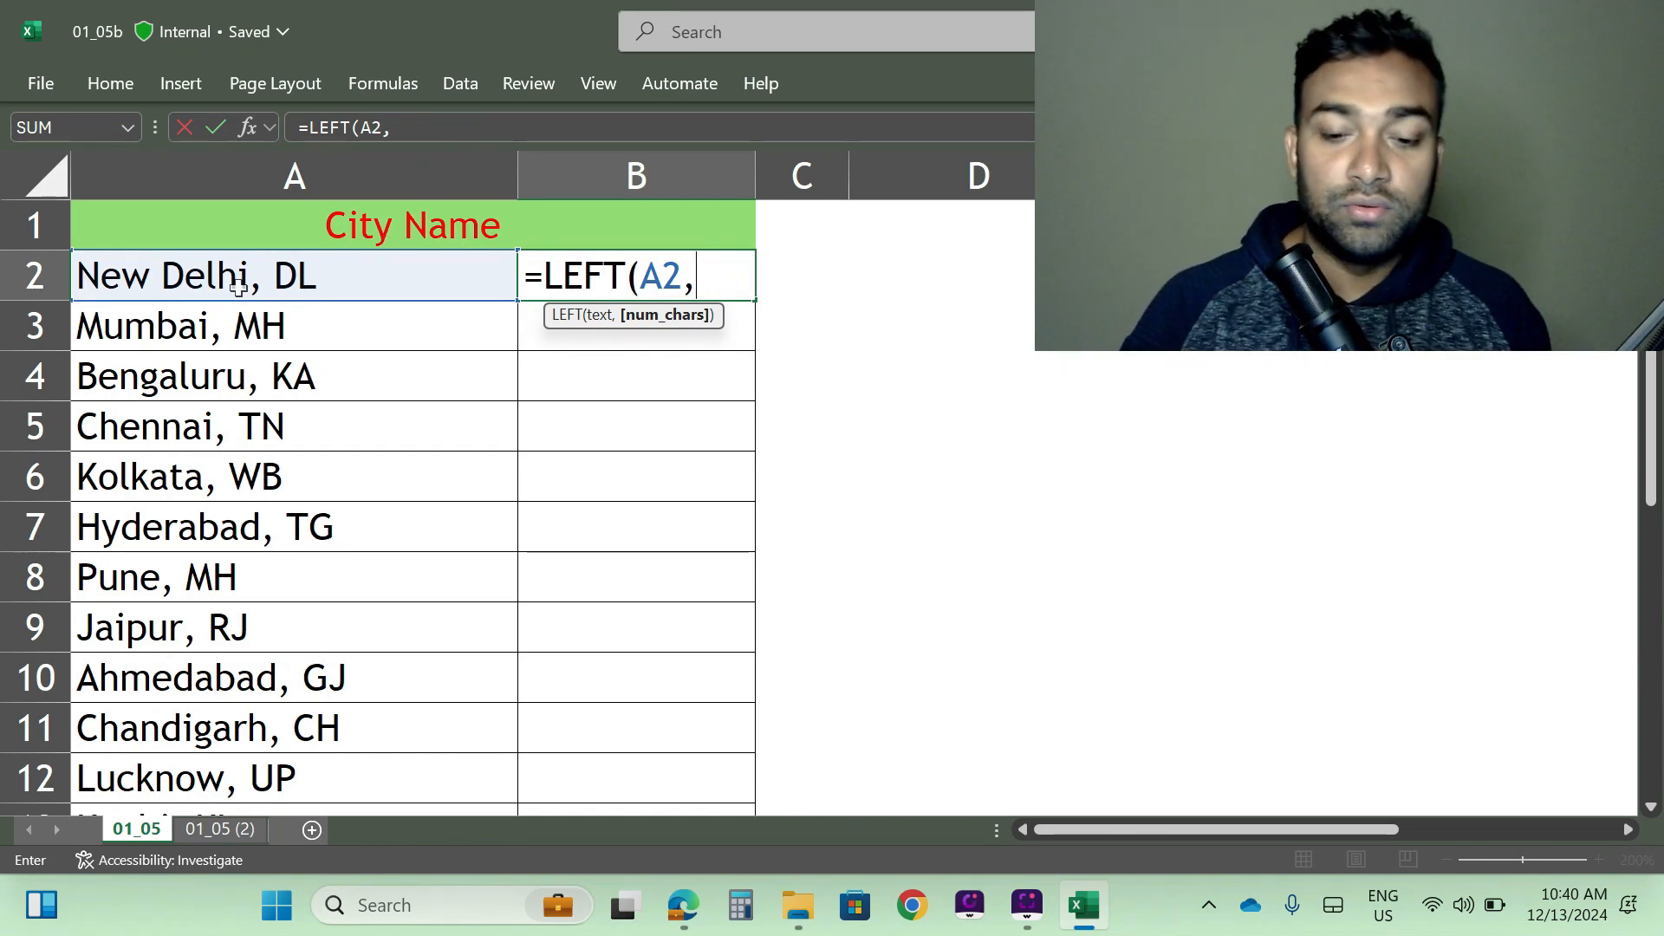
type("9")
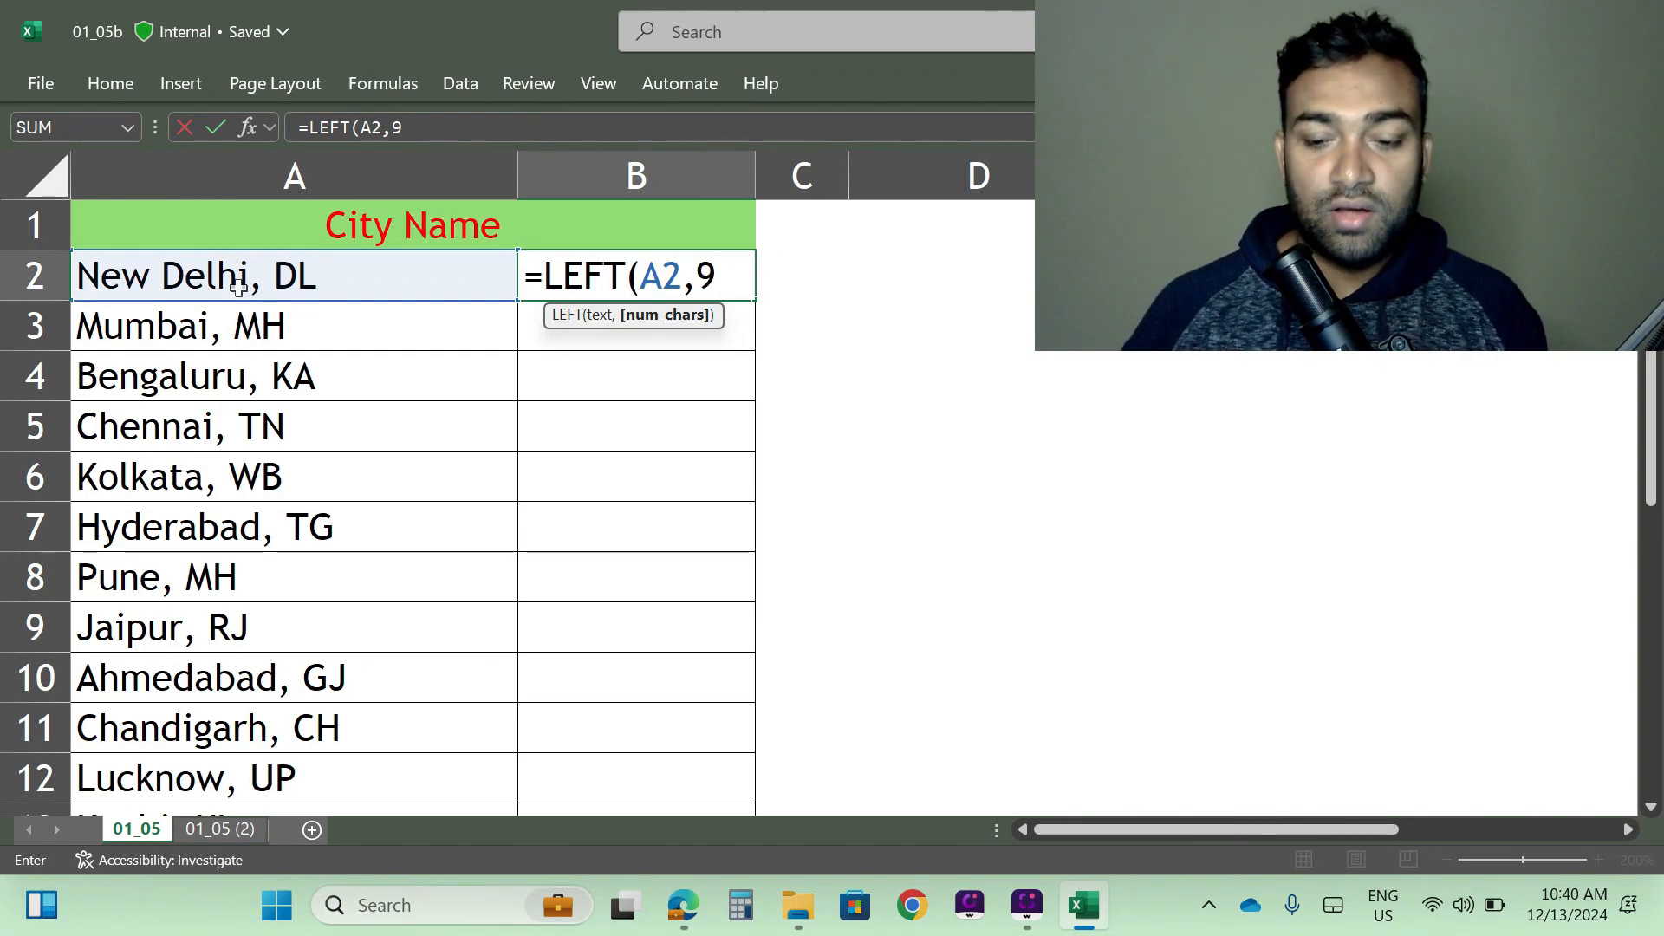
key("Return")
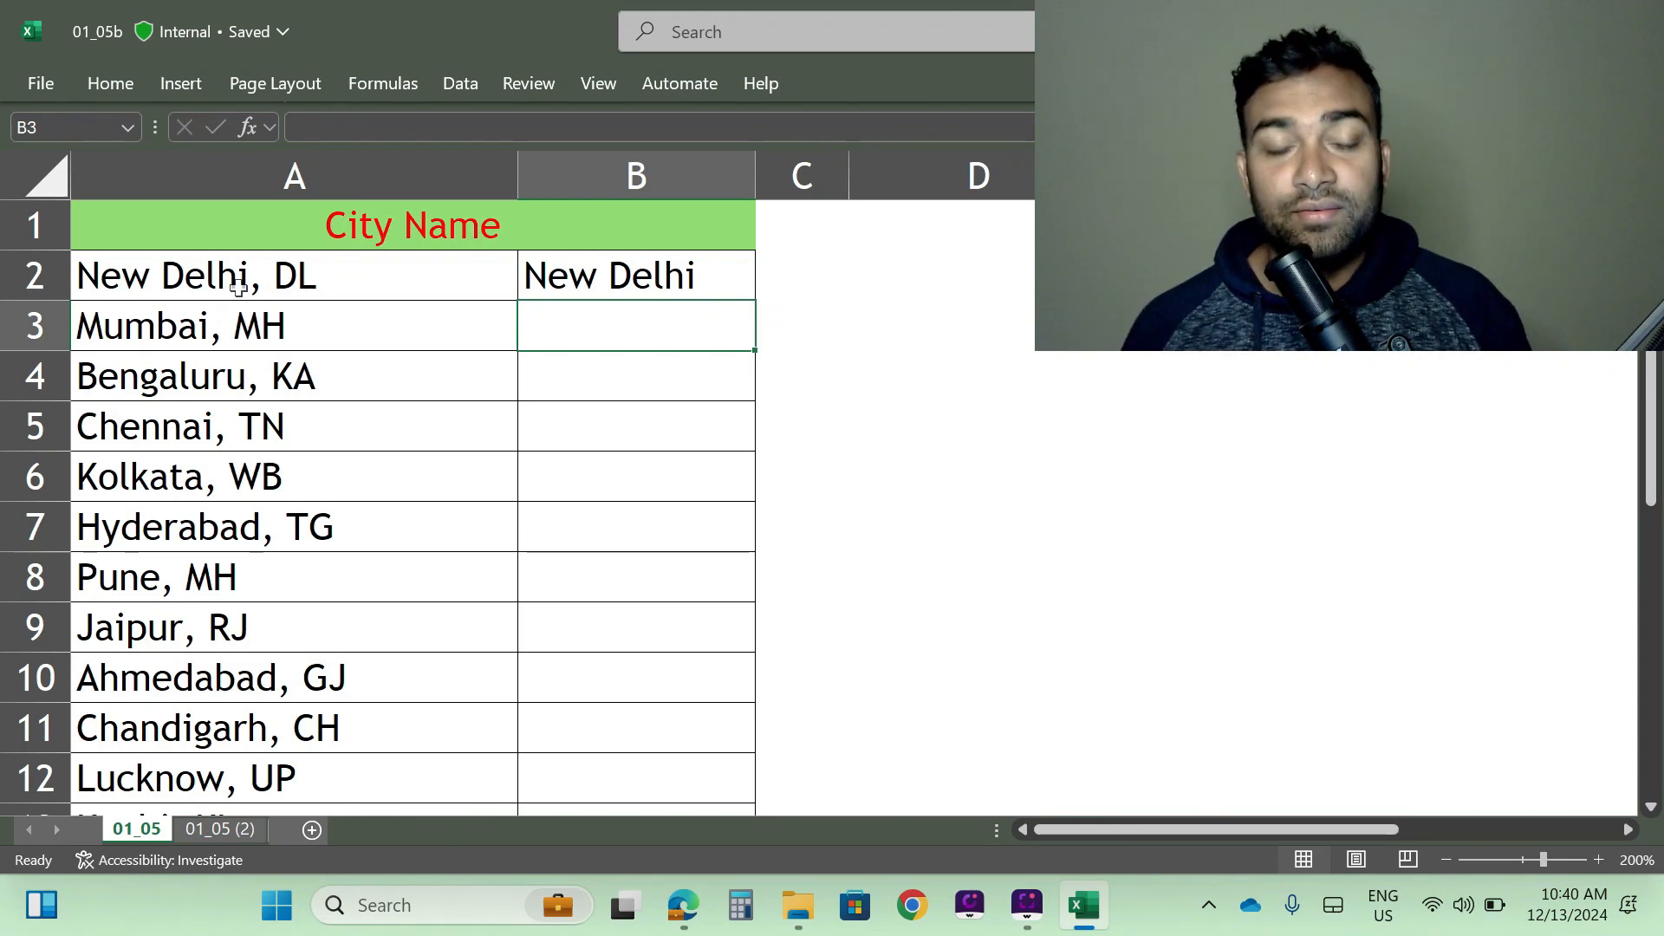
- Fill the LEFT formula from B2 down to the end of the city list and review the extracted text
left_click(626, 277)
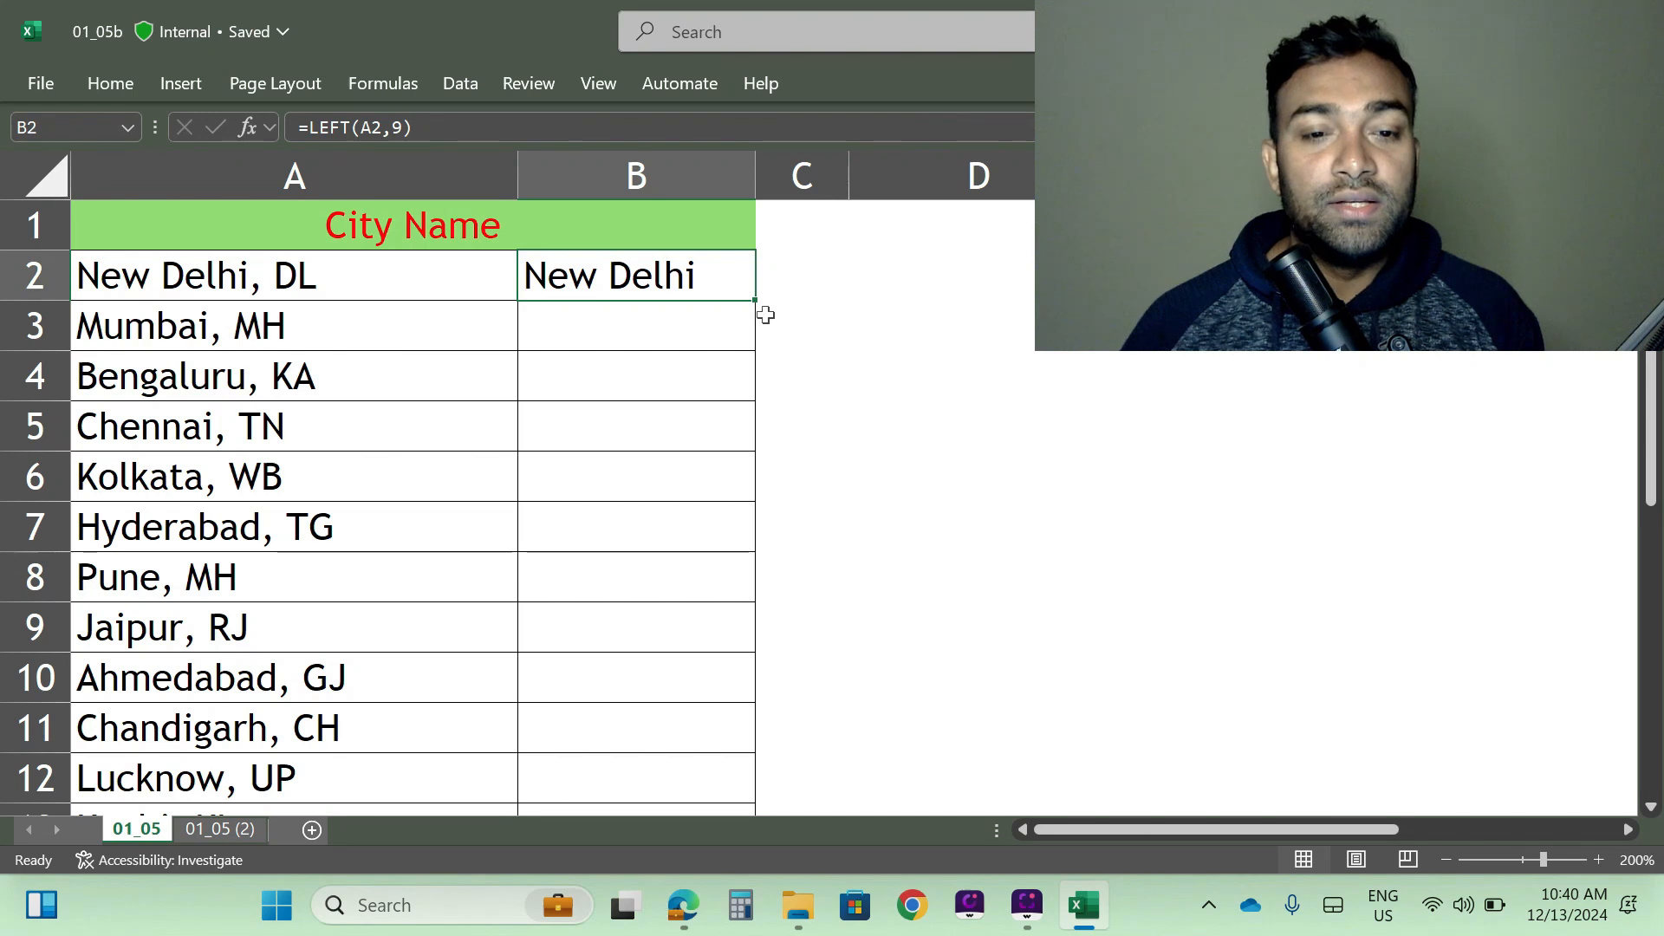
double_click(753, 297)
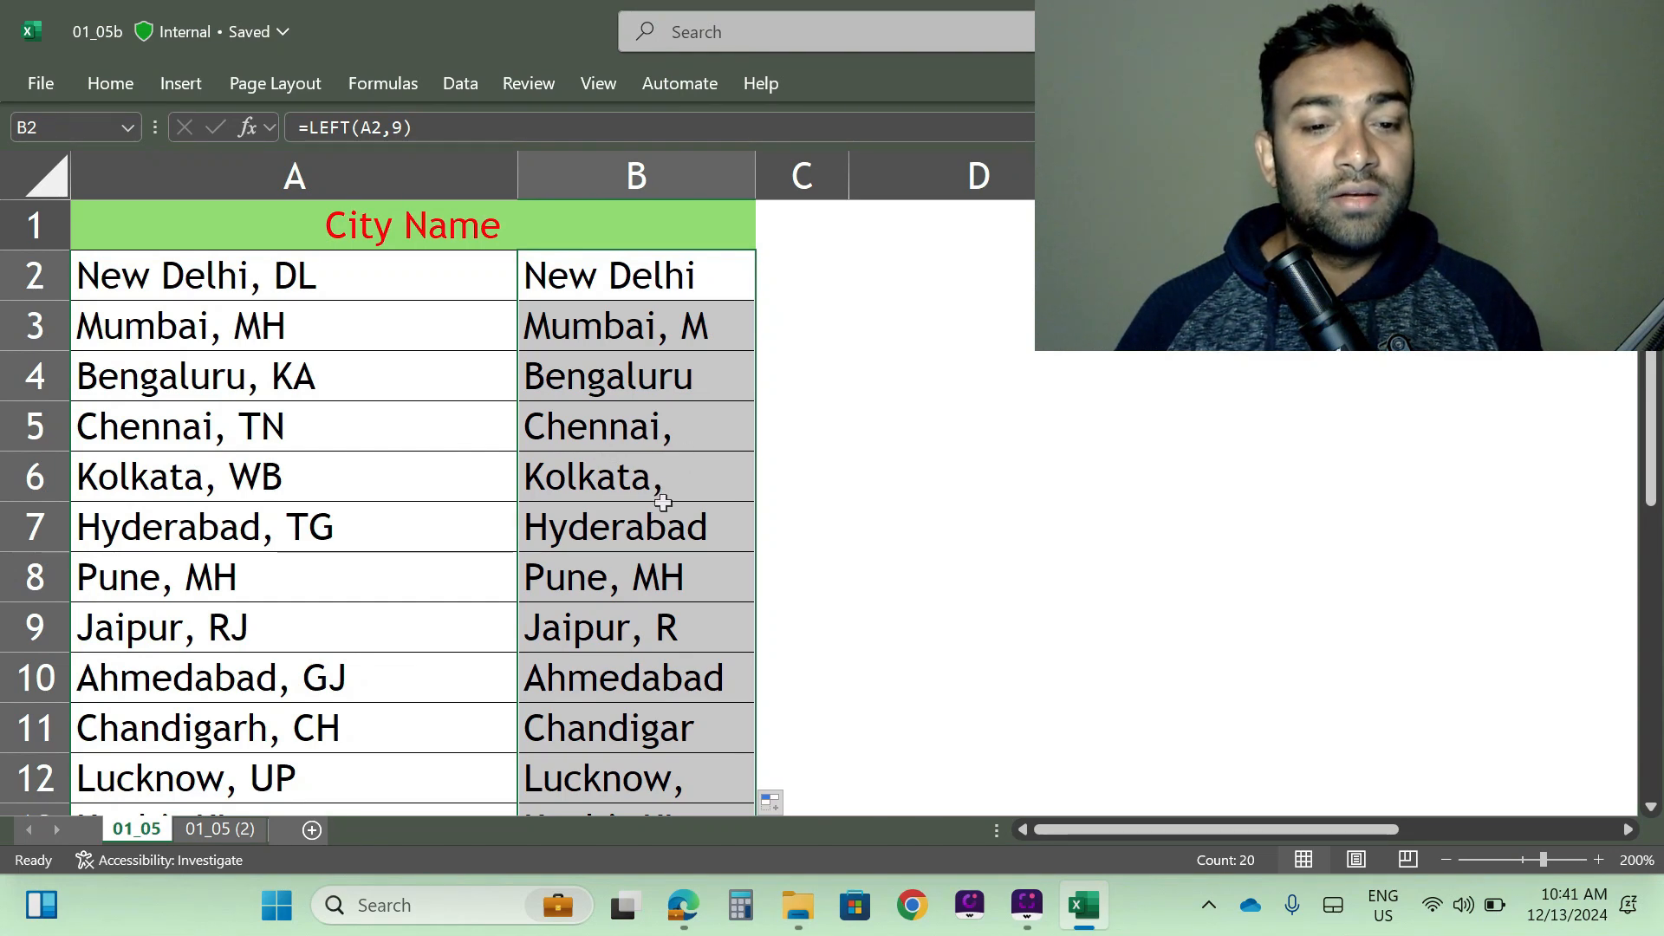
scroll(717, 472, "down", 1)
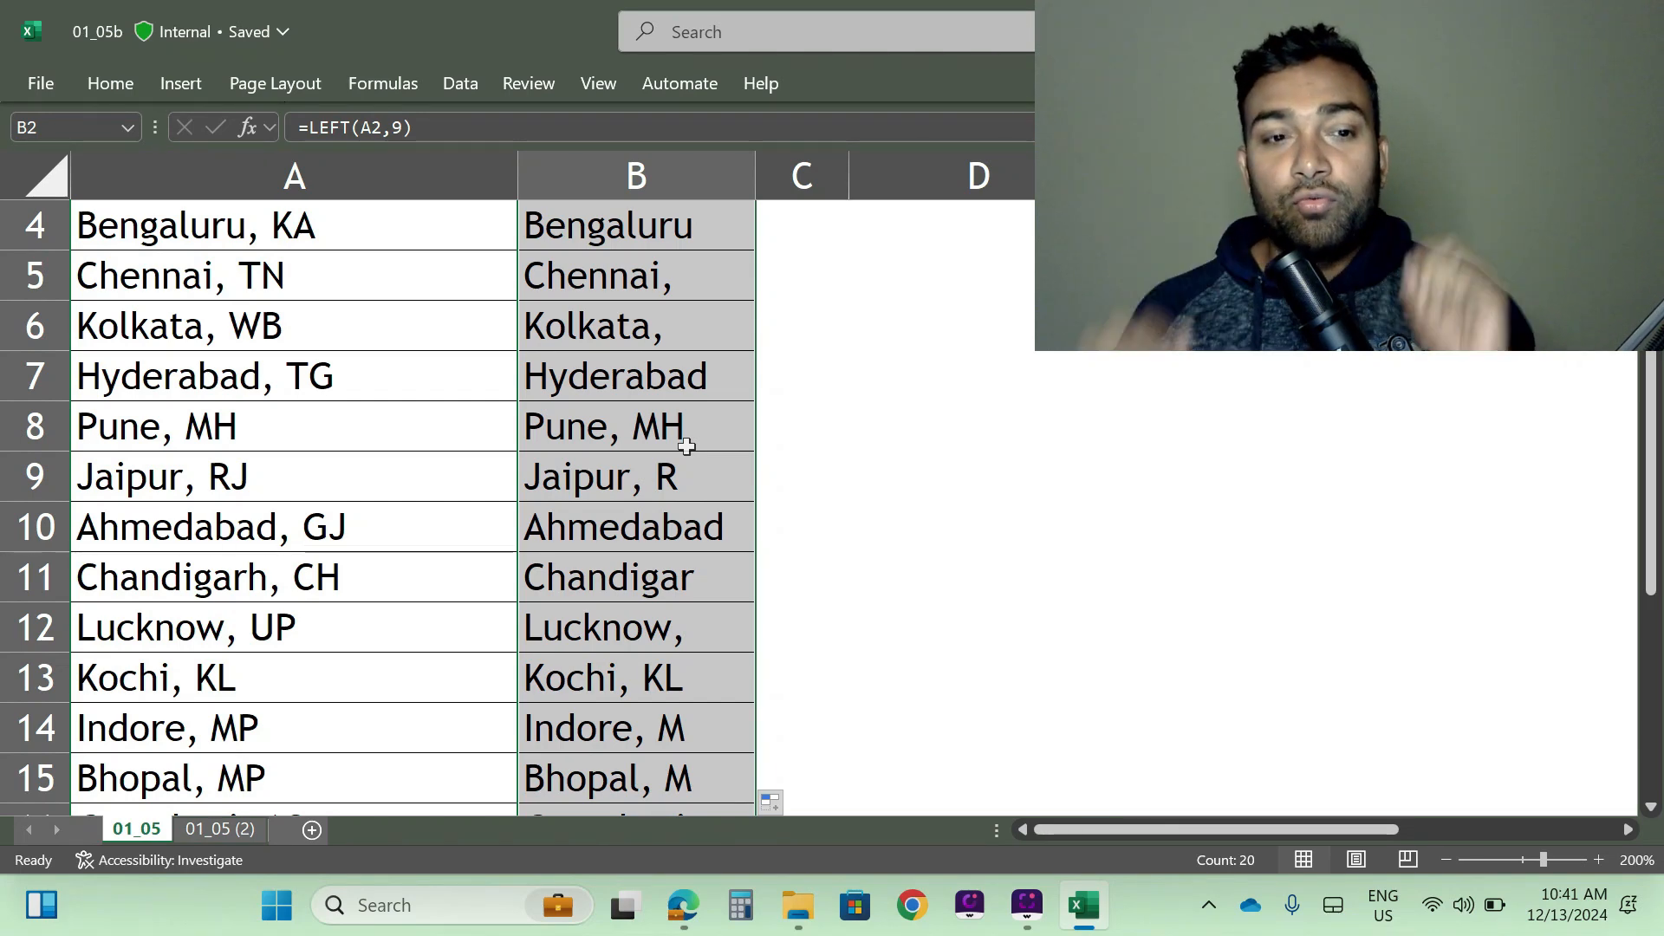
- Insert a blank column before column B, between the city list and the extracted text
scroll(711, 442, "up", 1)
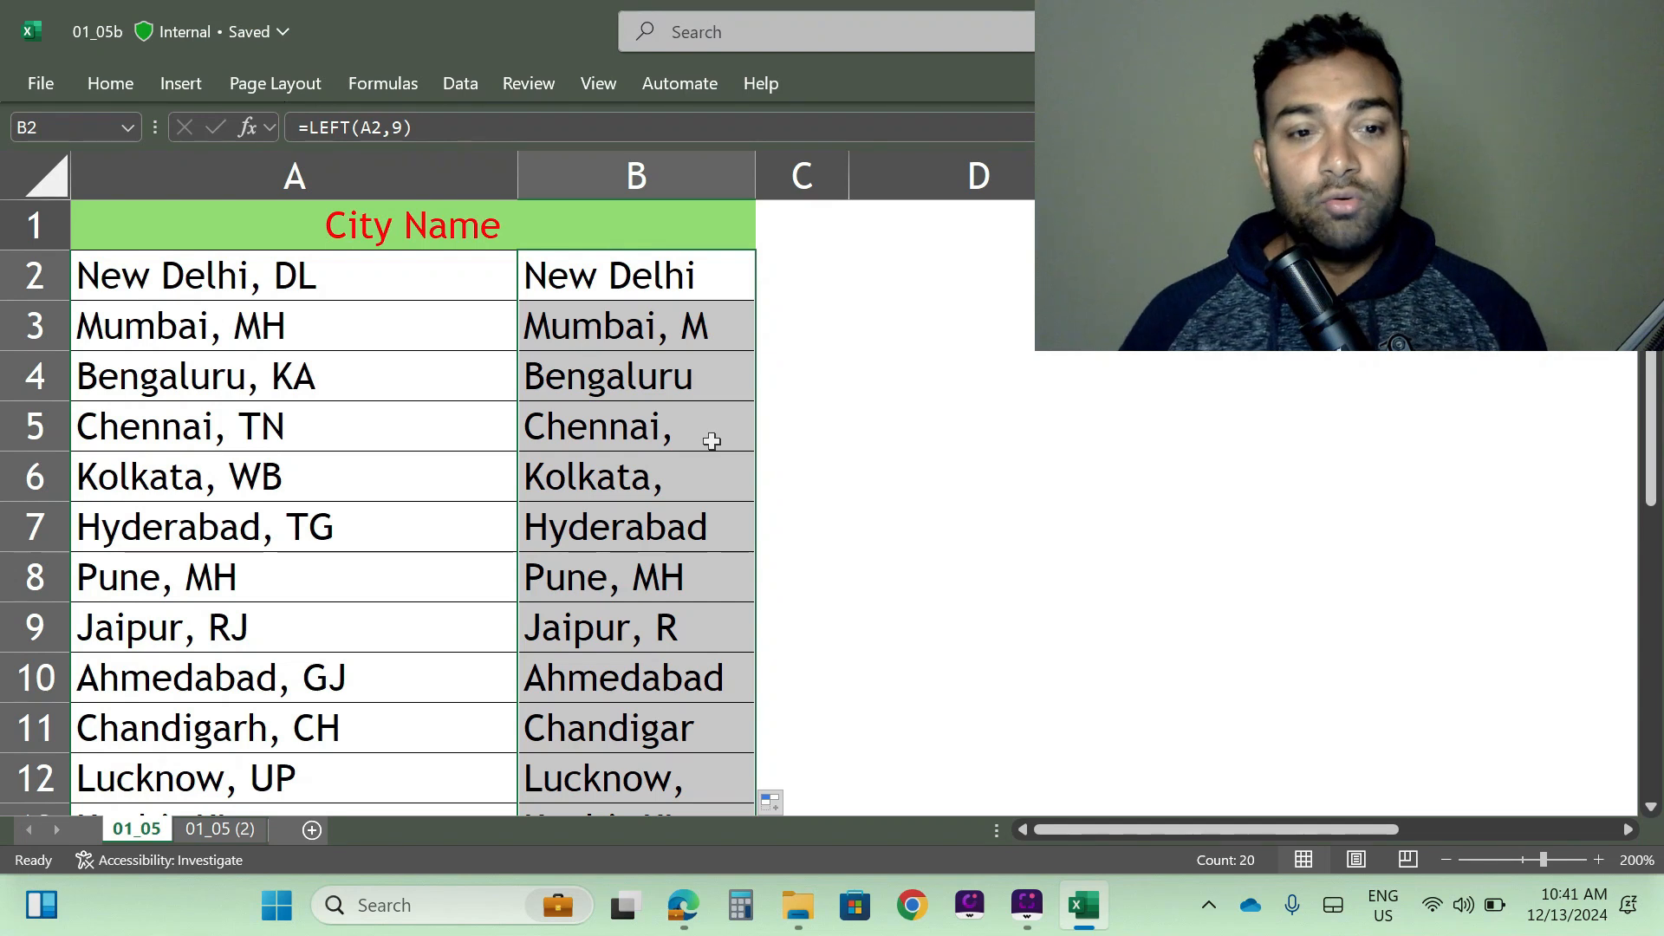
left_click(637, 165)
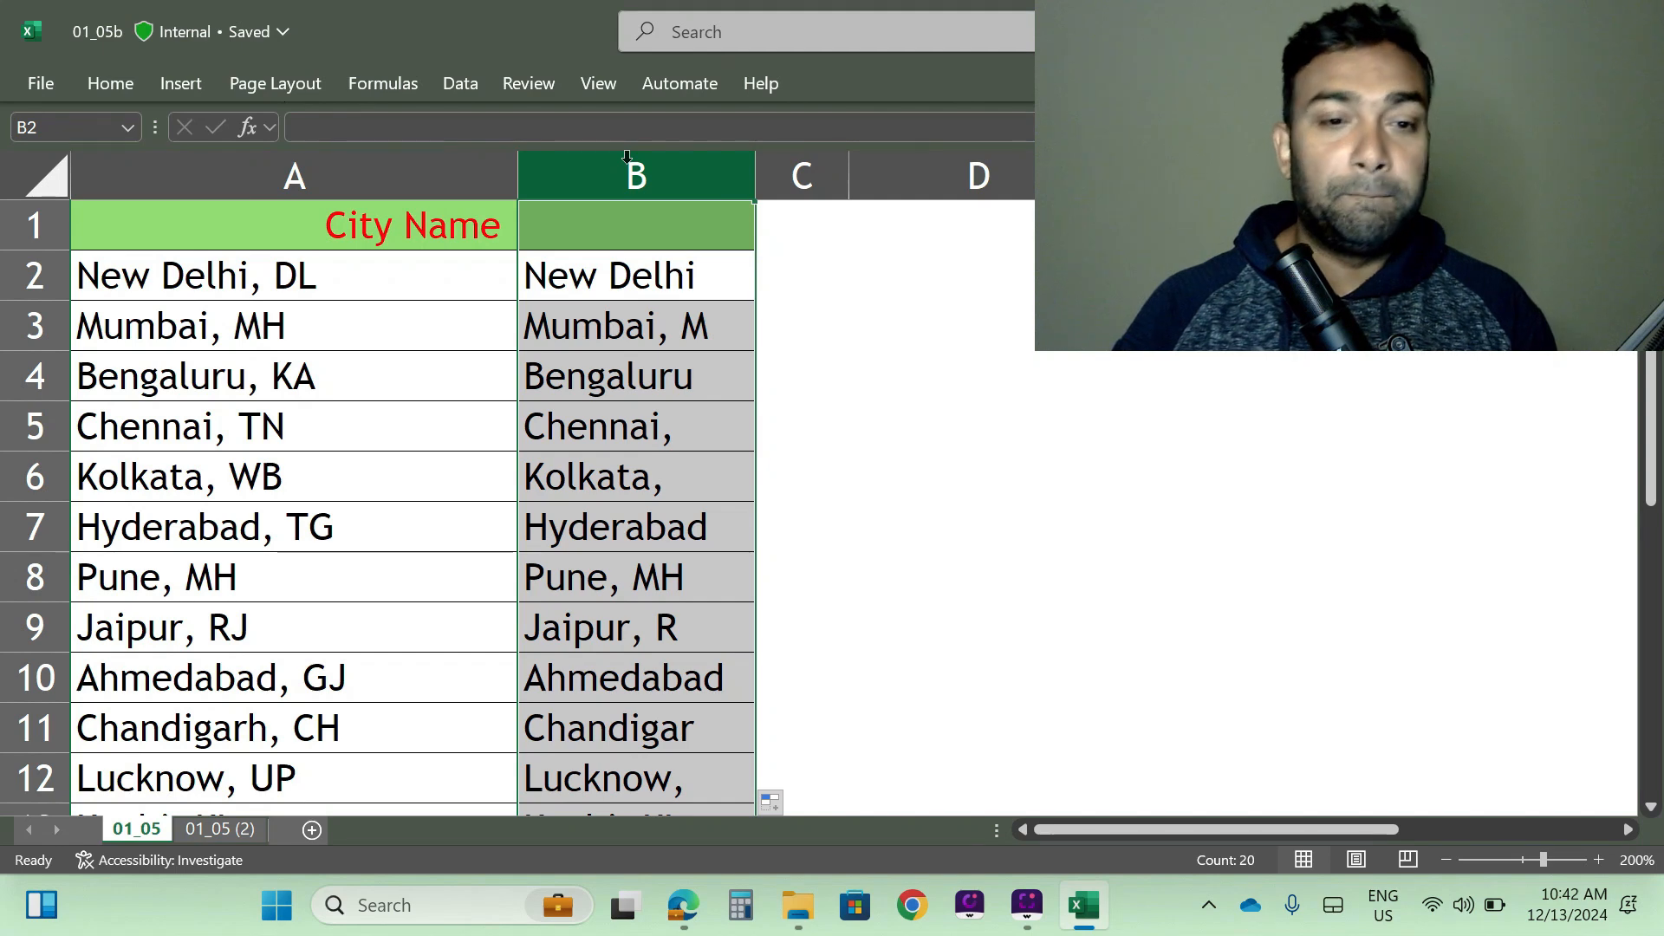
key("ctrl+shift+plus")
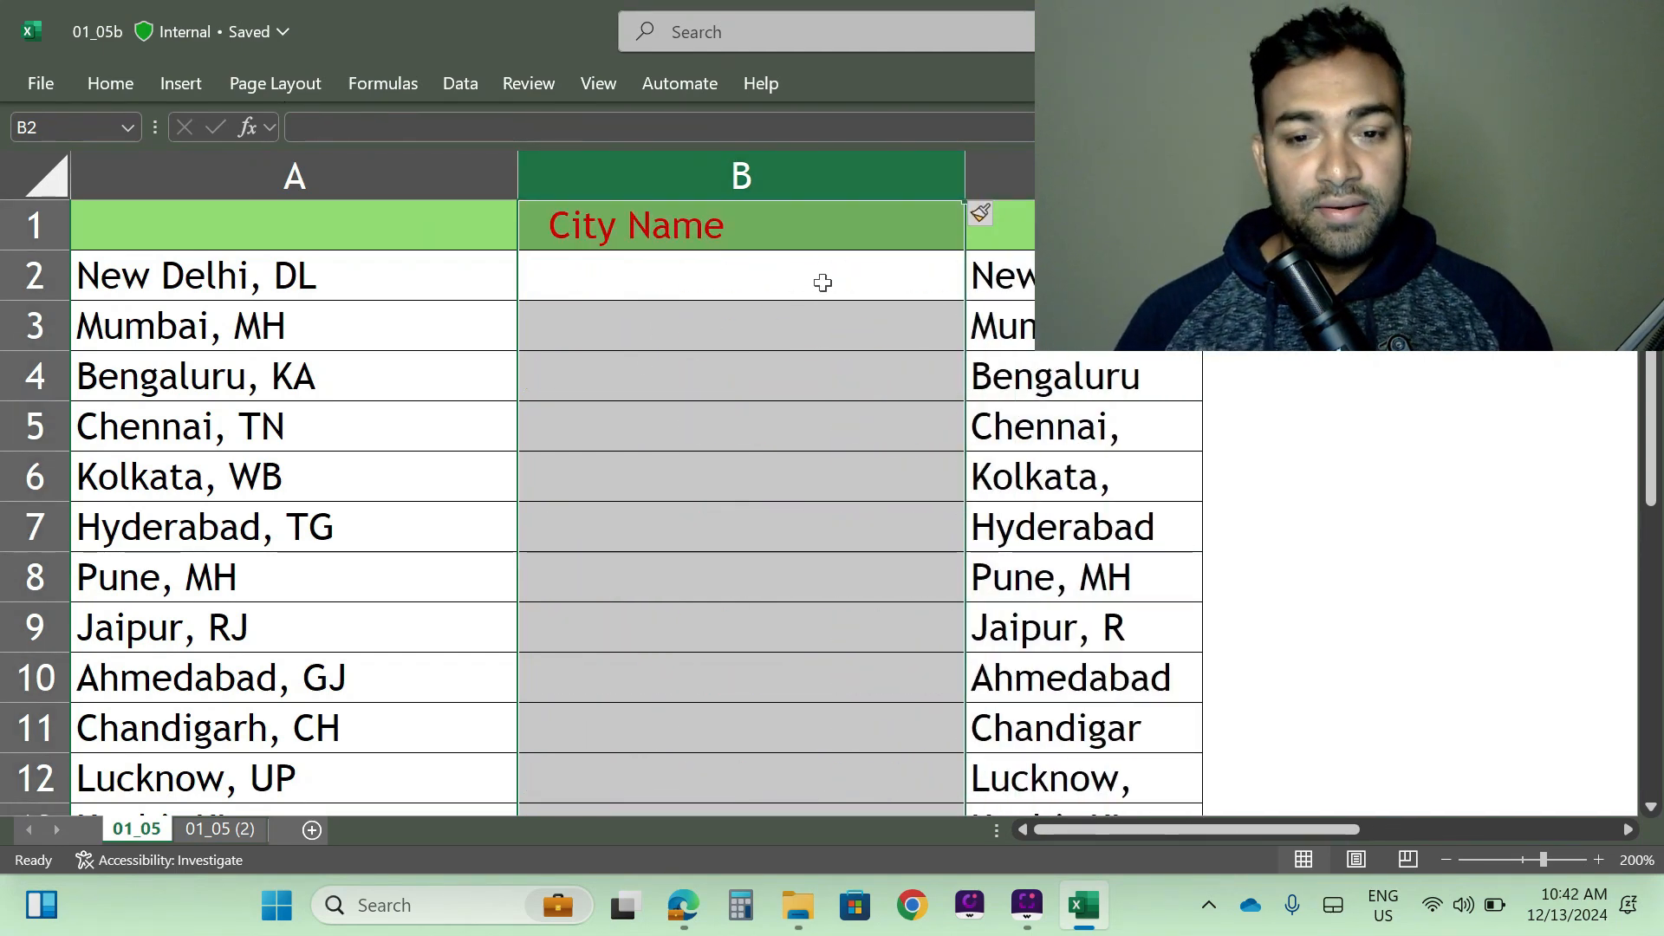
- Enter =LEFT(A2,FIND(",",A2)) in B2 to extract the first record's text up to the comma
left_click(609, 283)
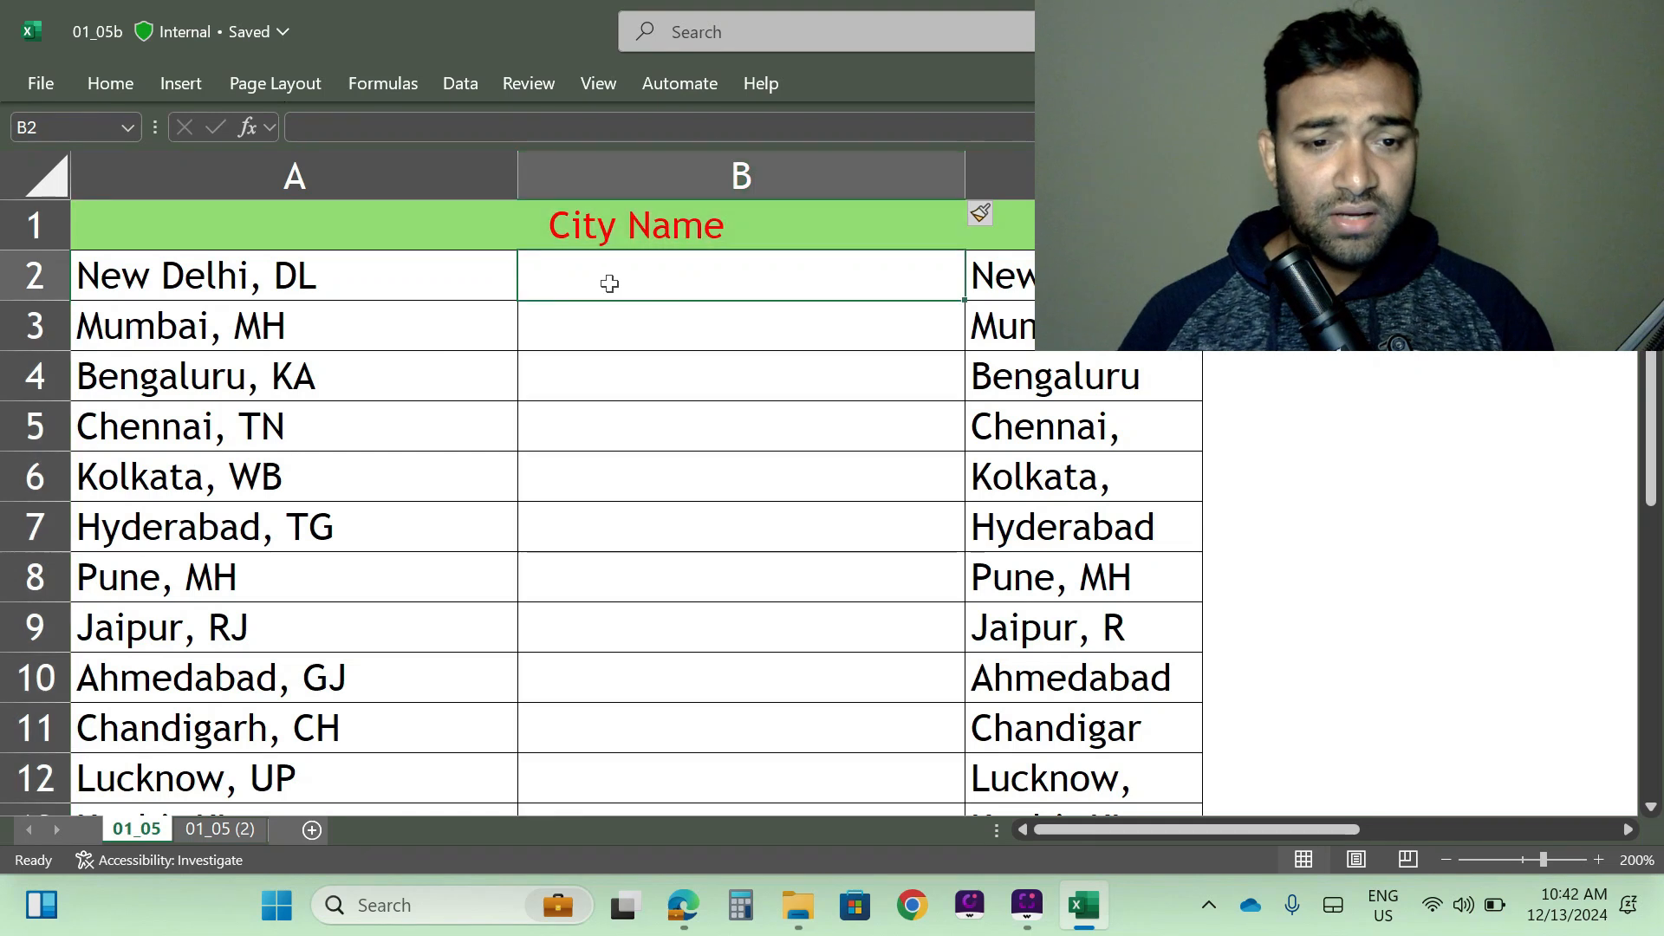
type("=")
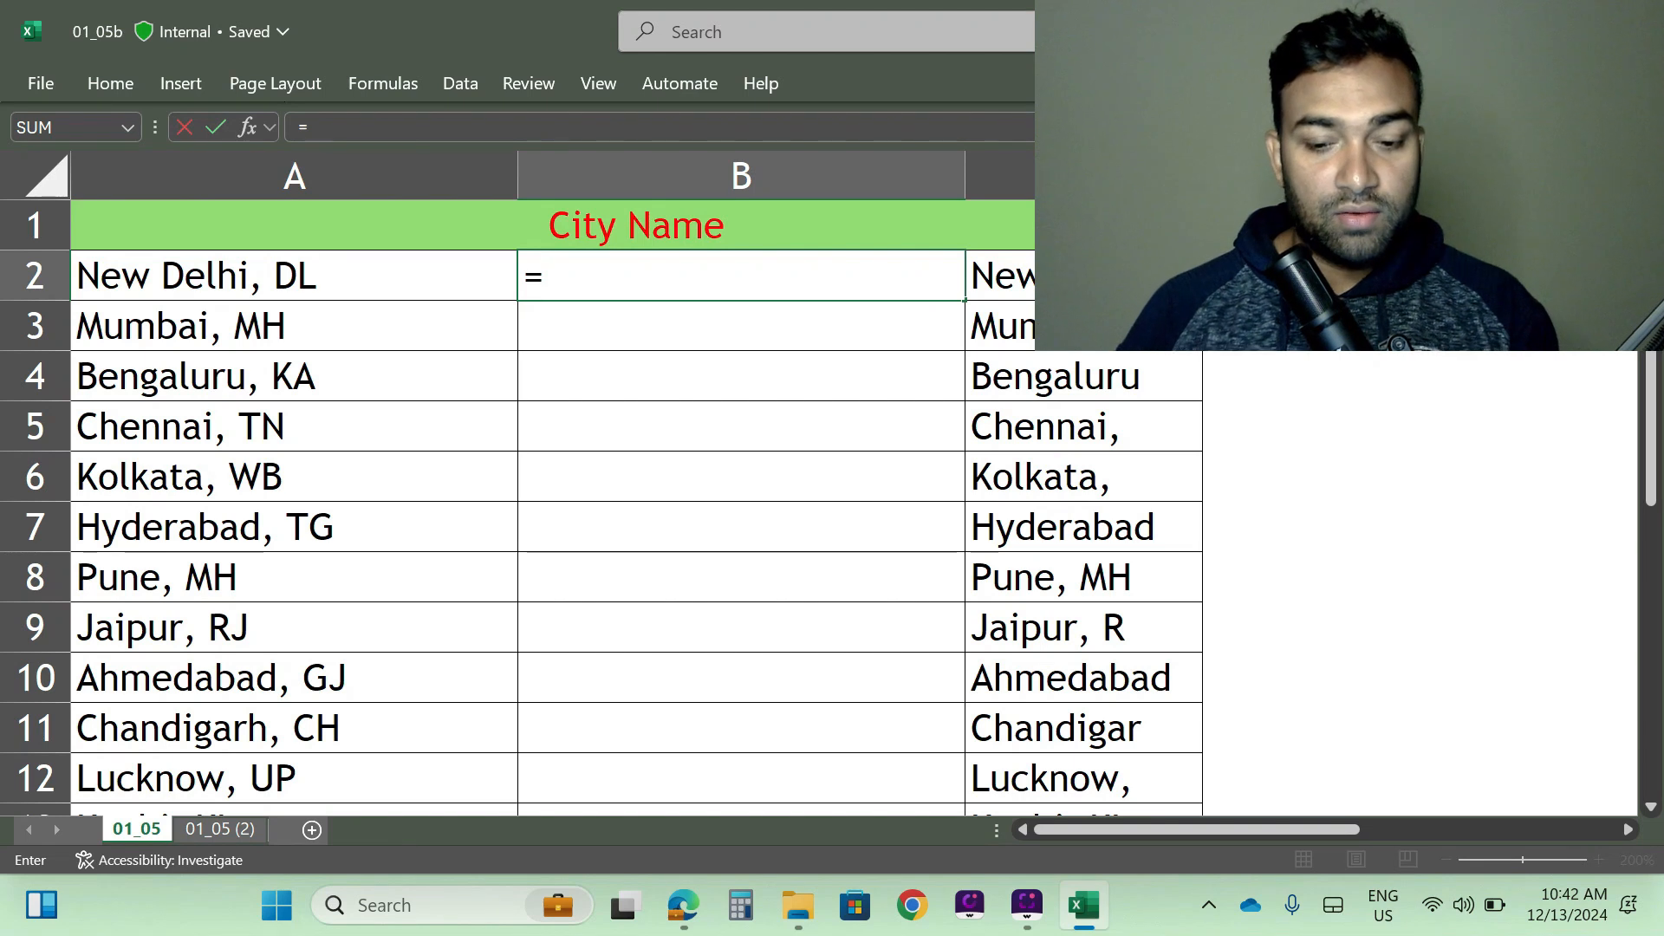
type("left")
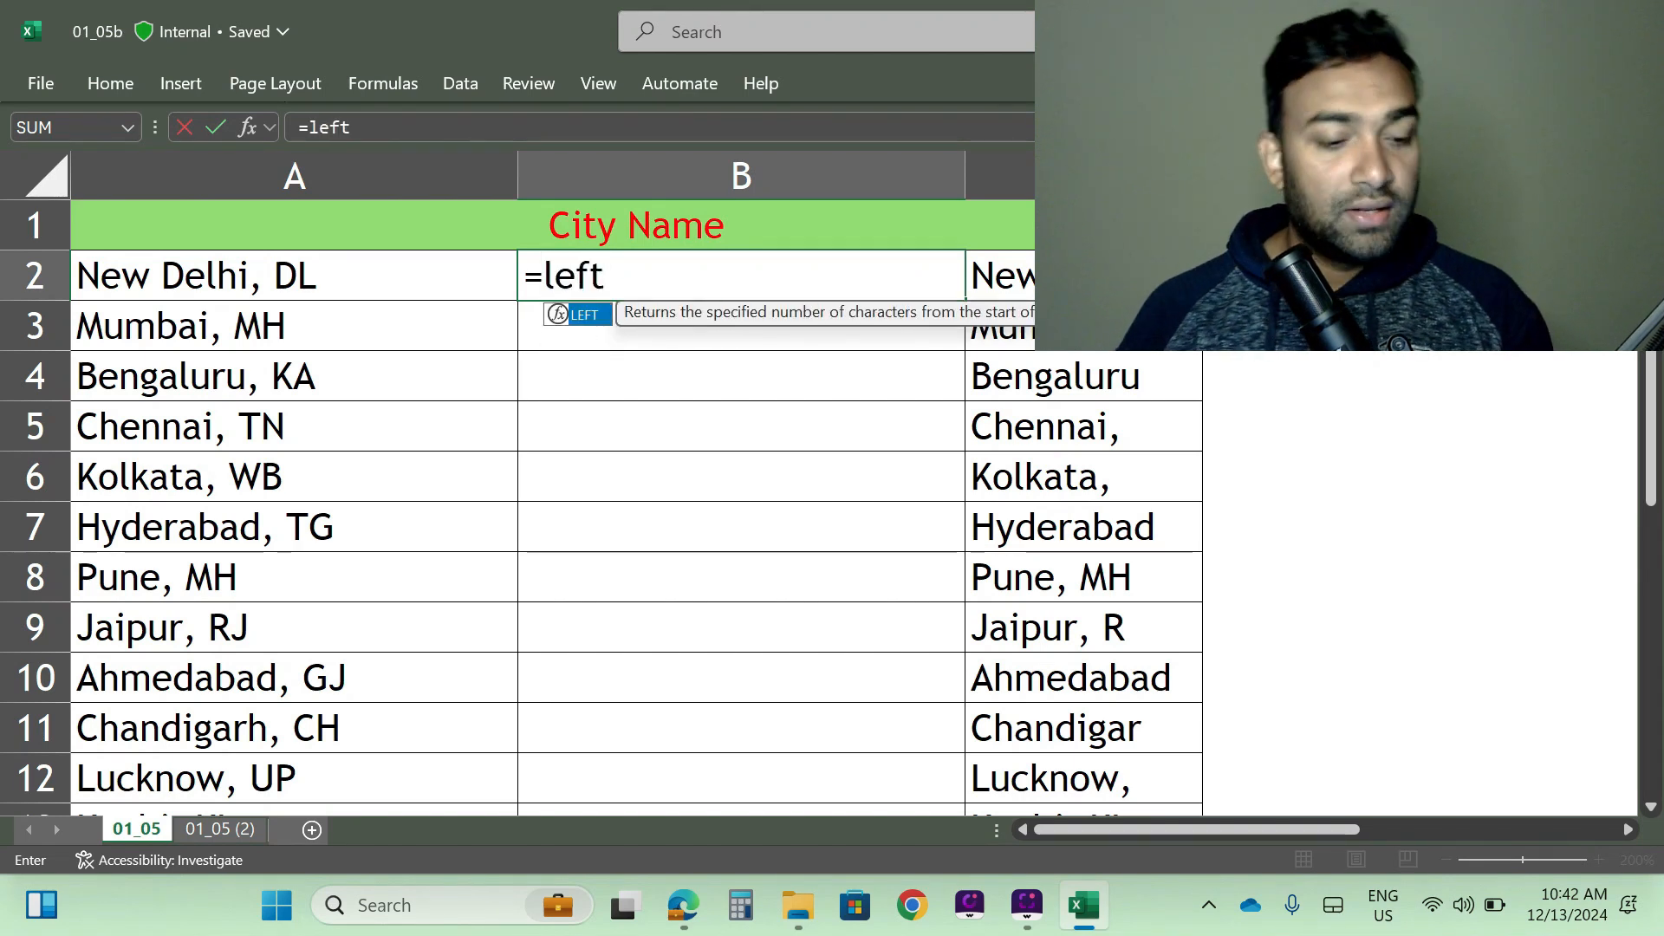
key("Tab")
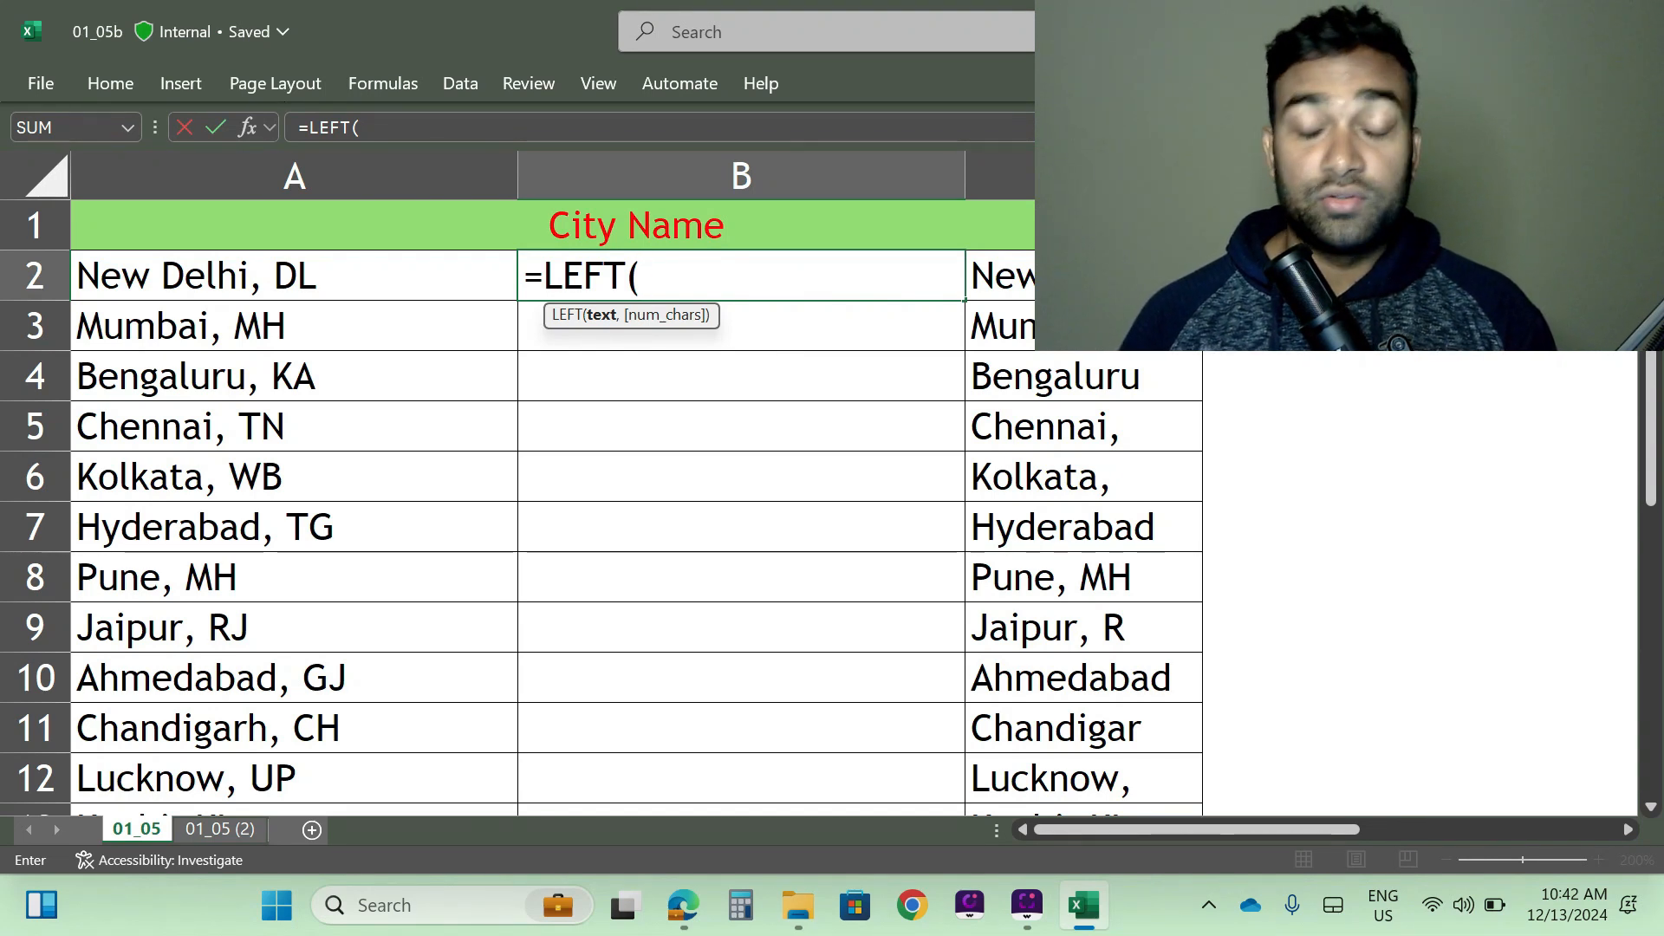
key("Left")
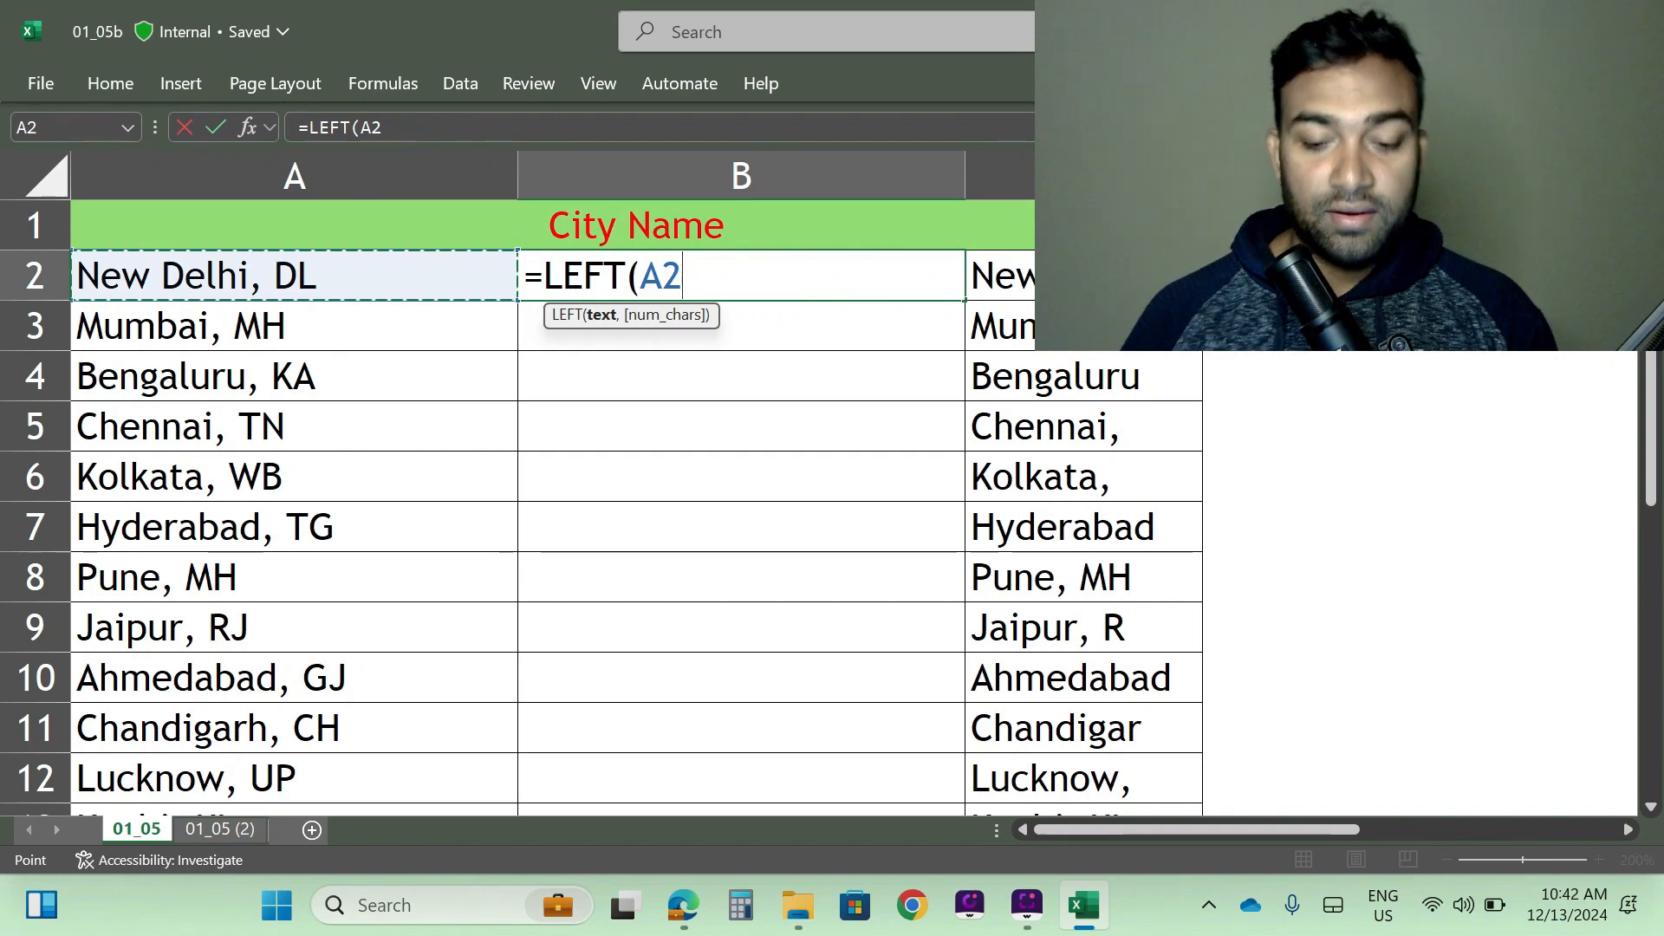
type(",")
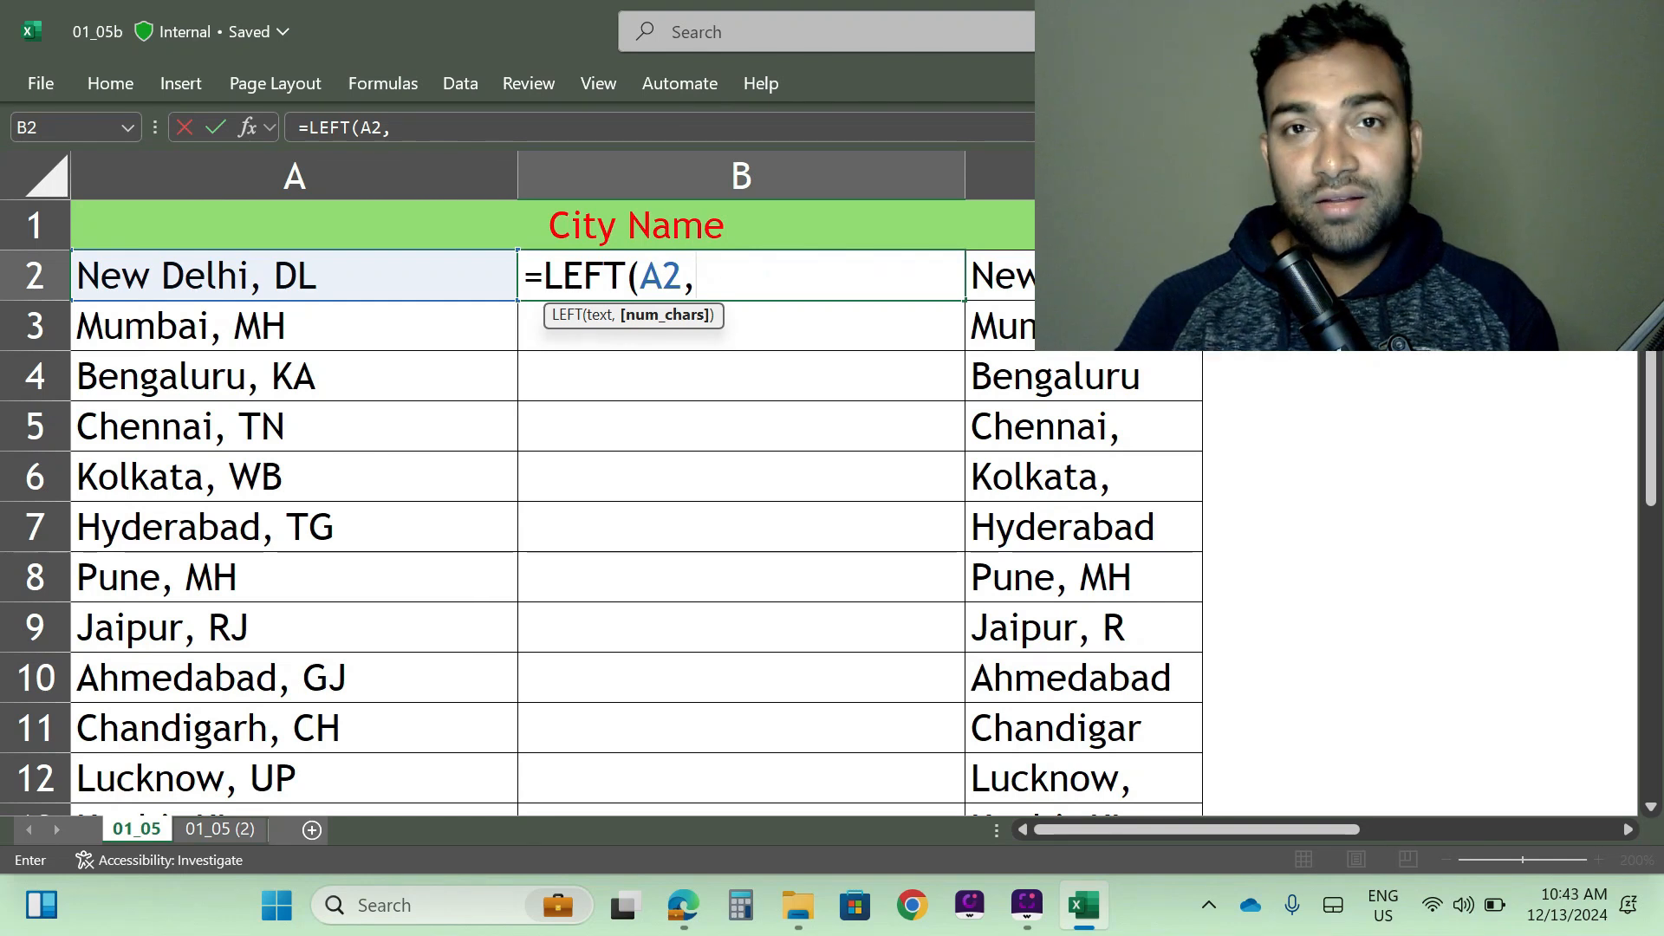
type("find")
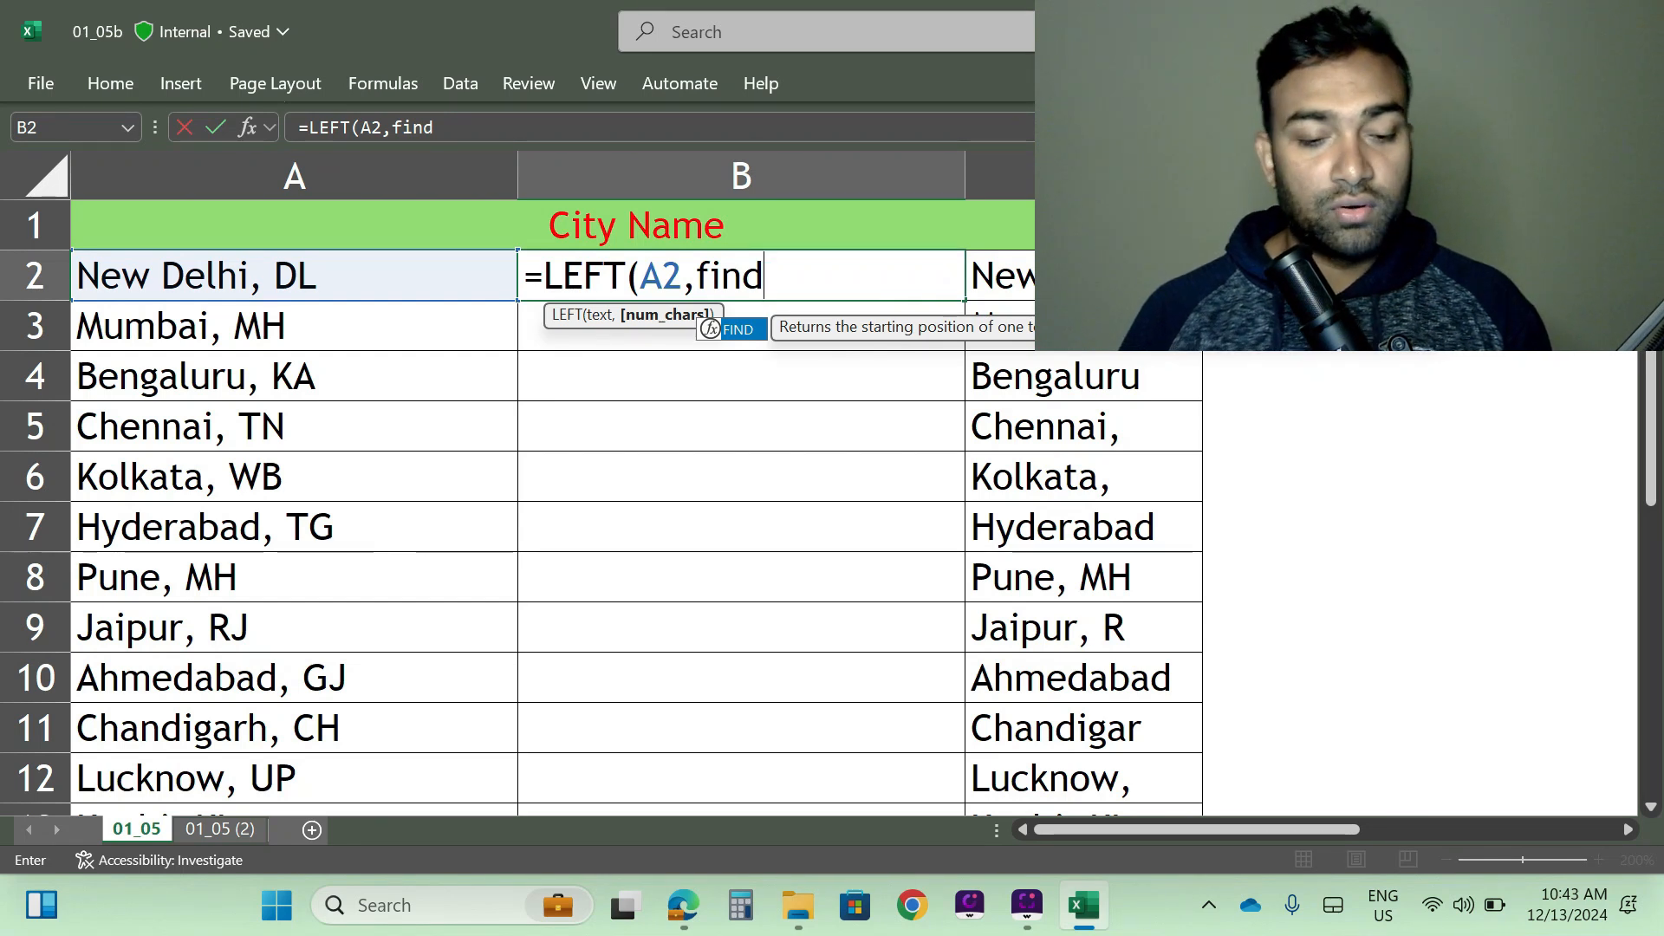
key("Tab")
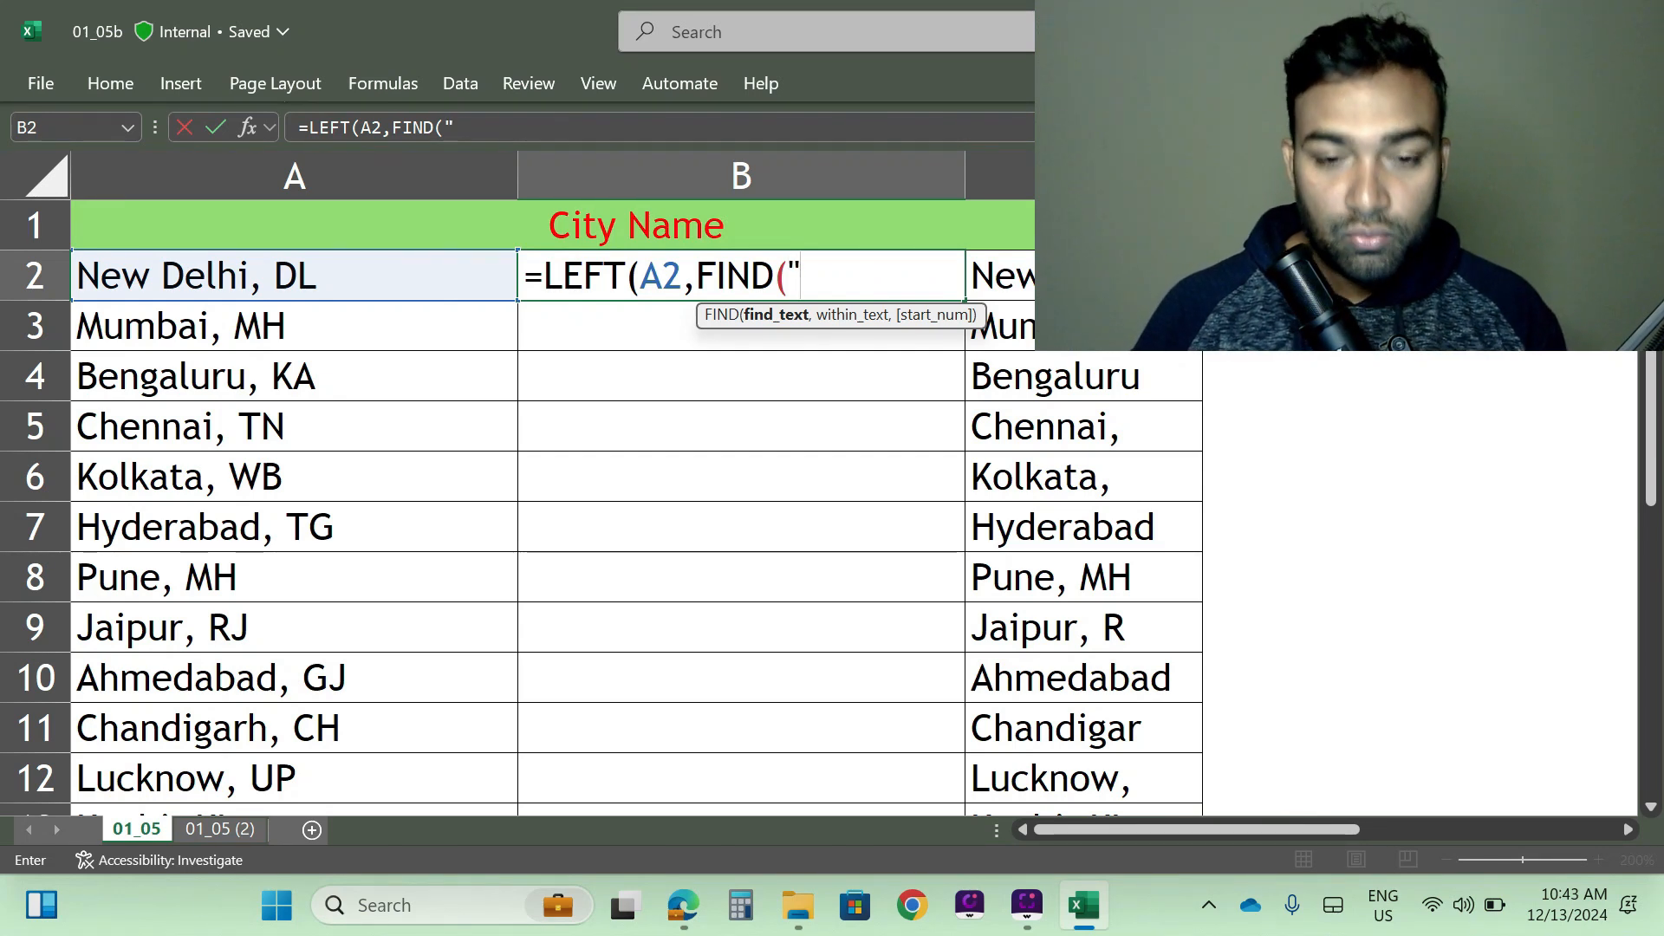
type(",")
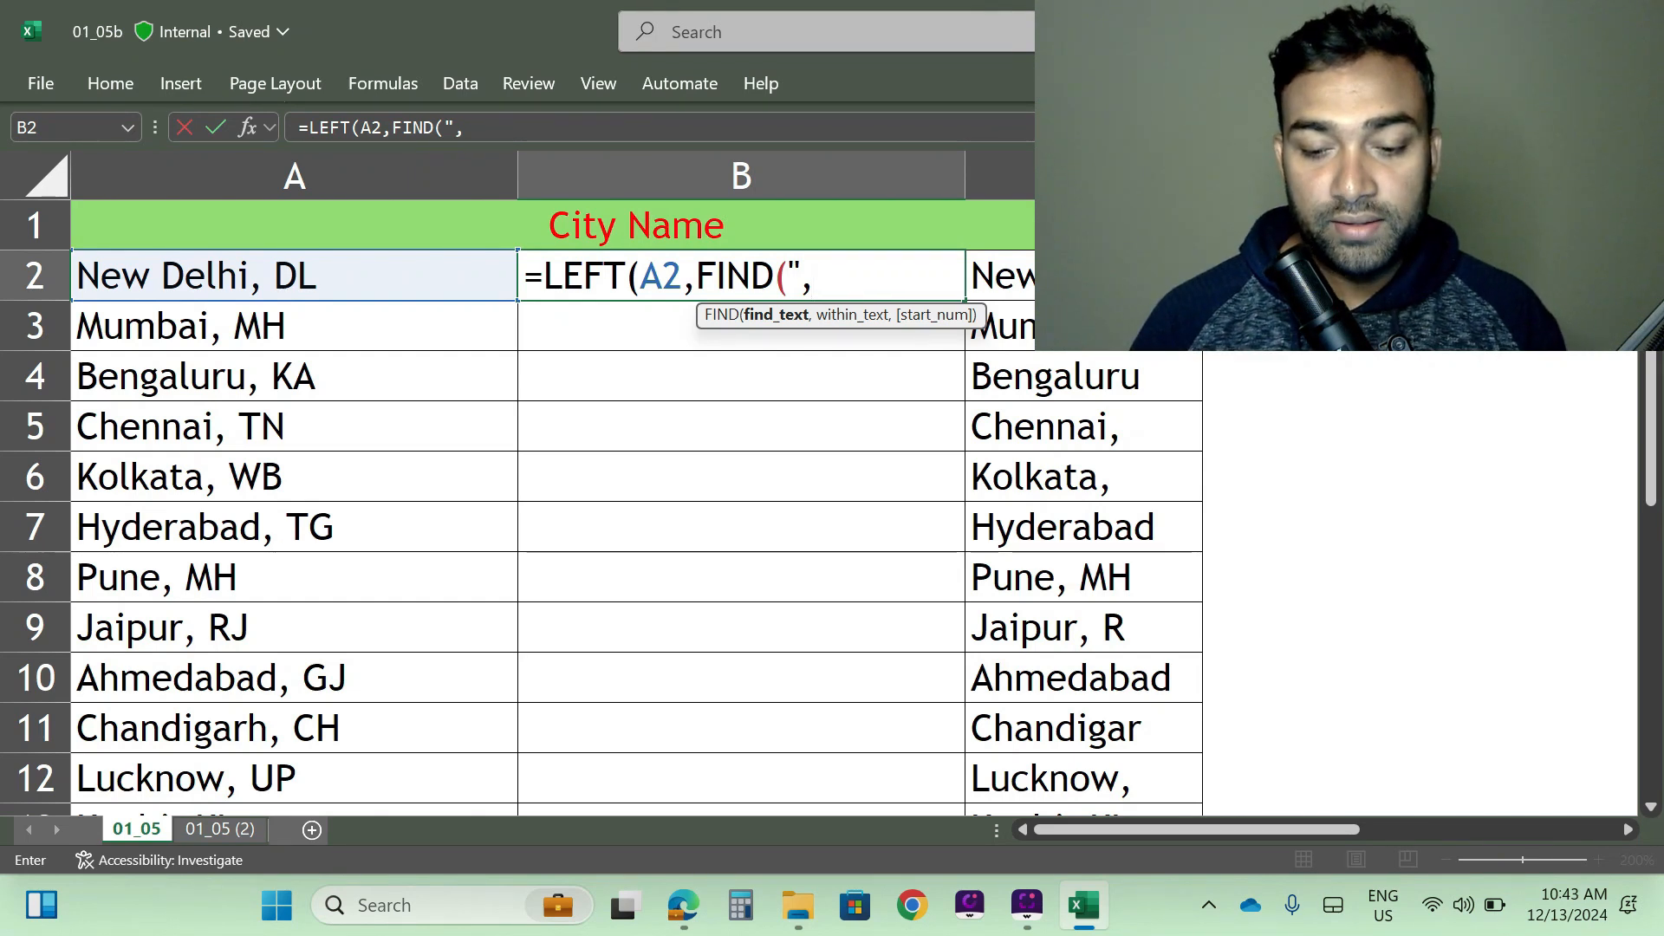
type("\"")
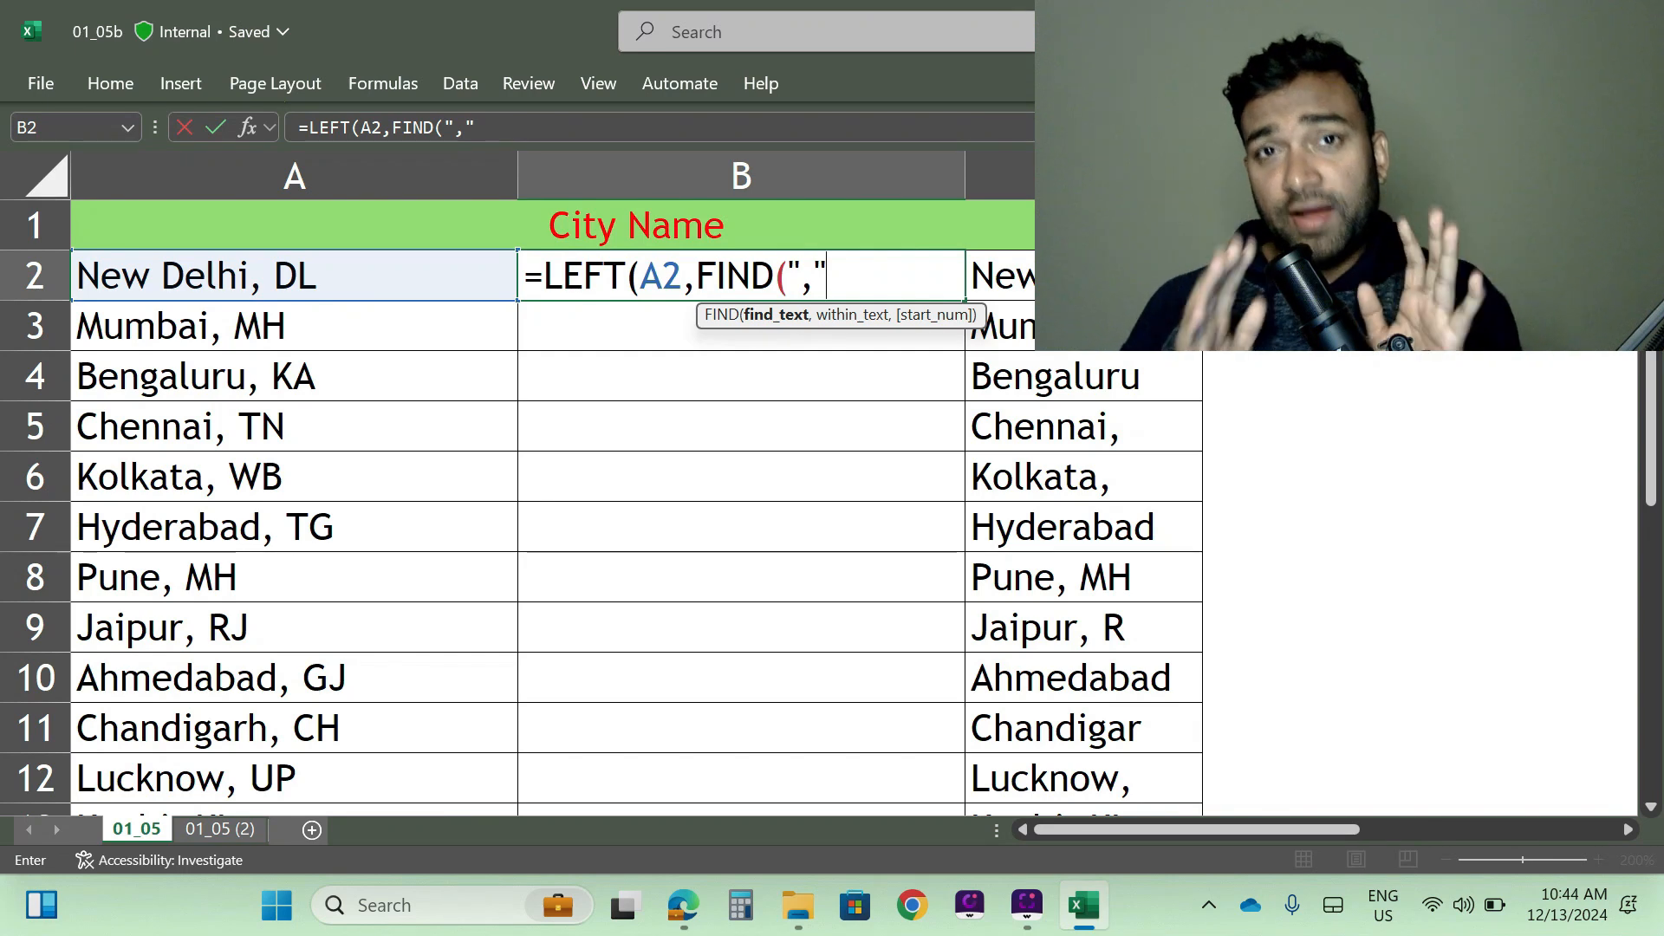
type(",")
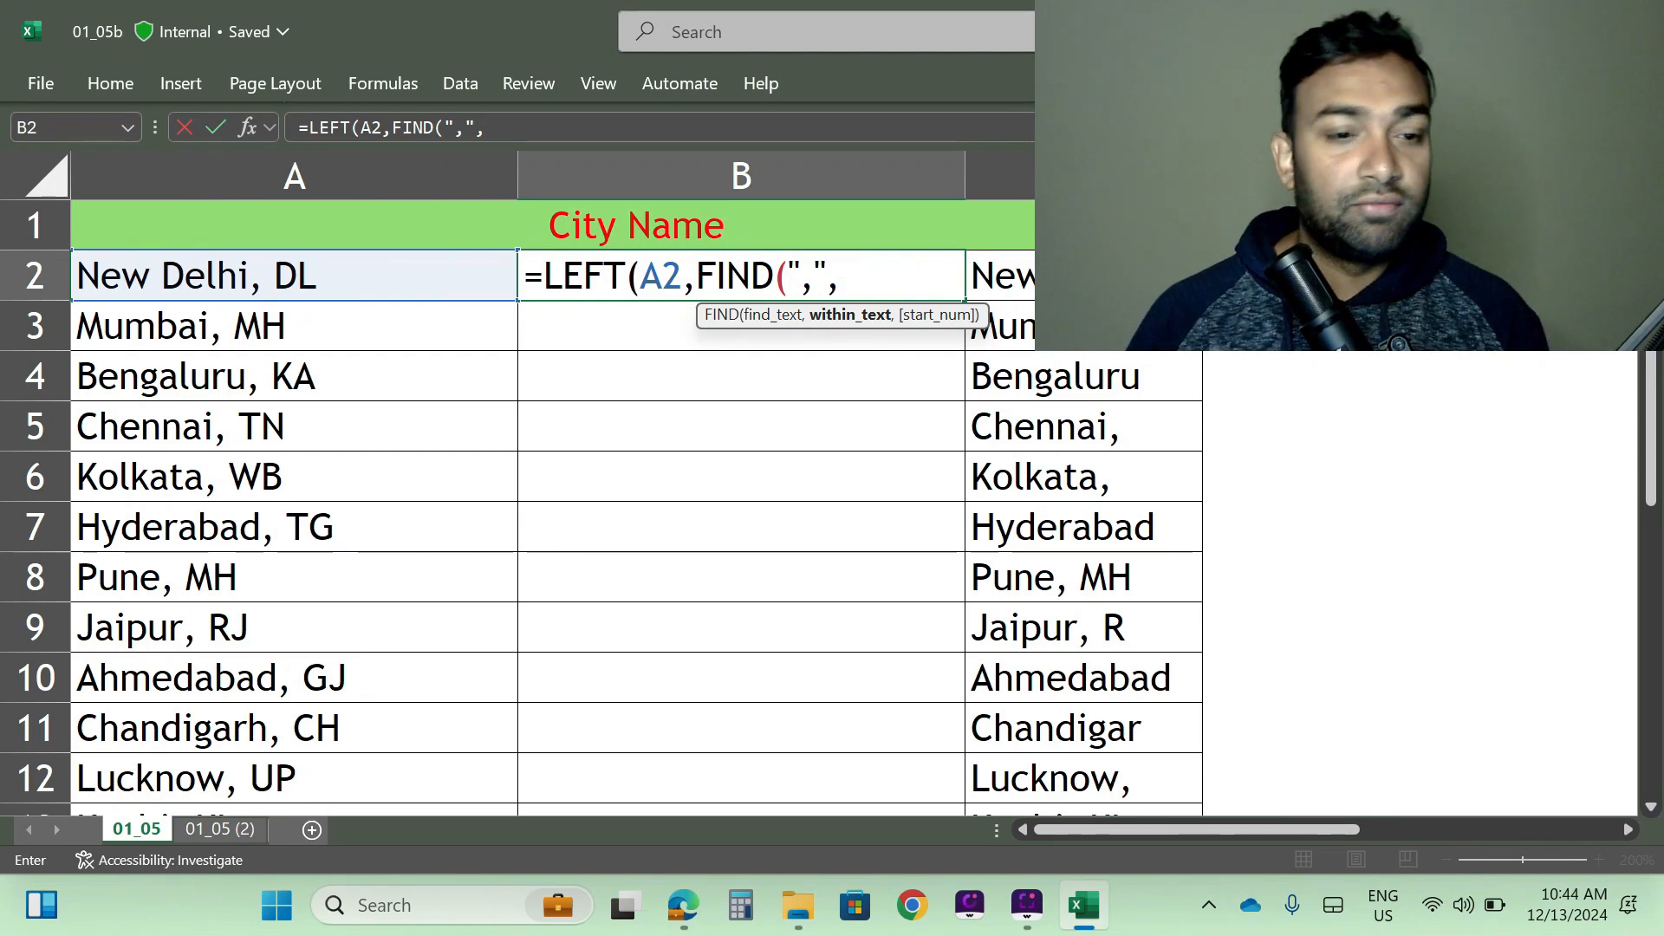
key("Left")
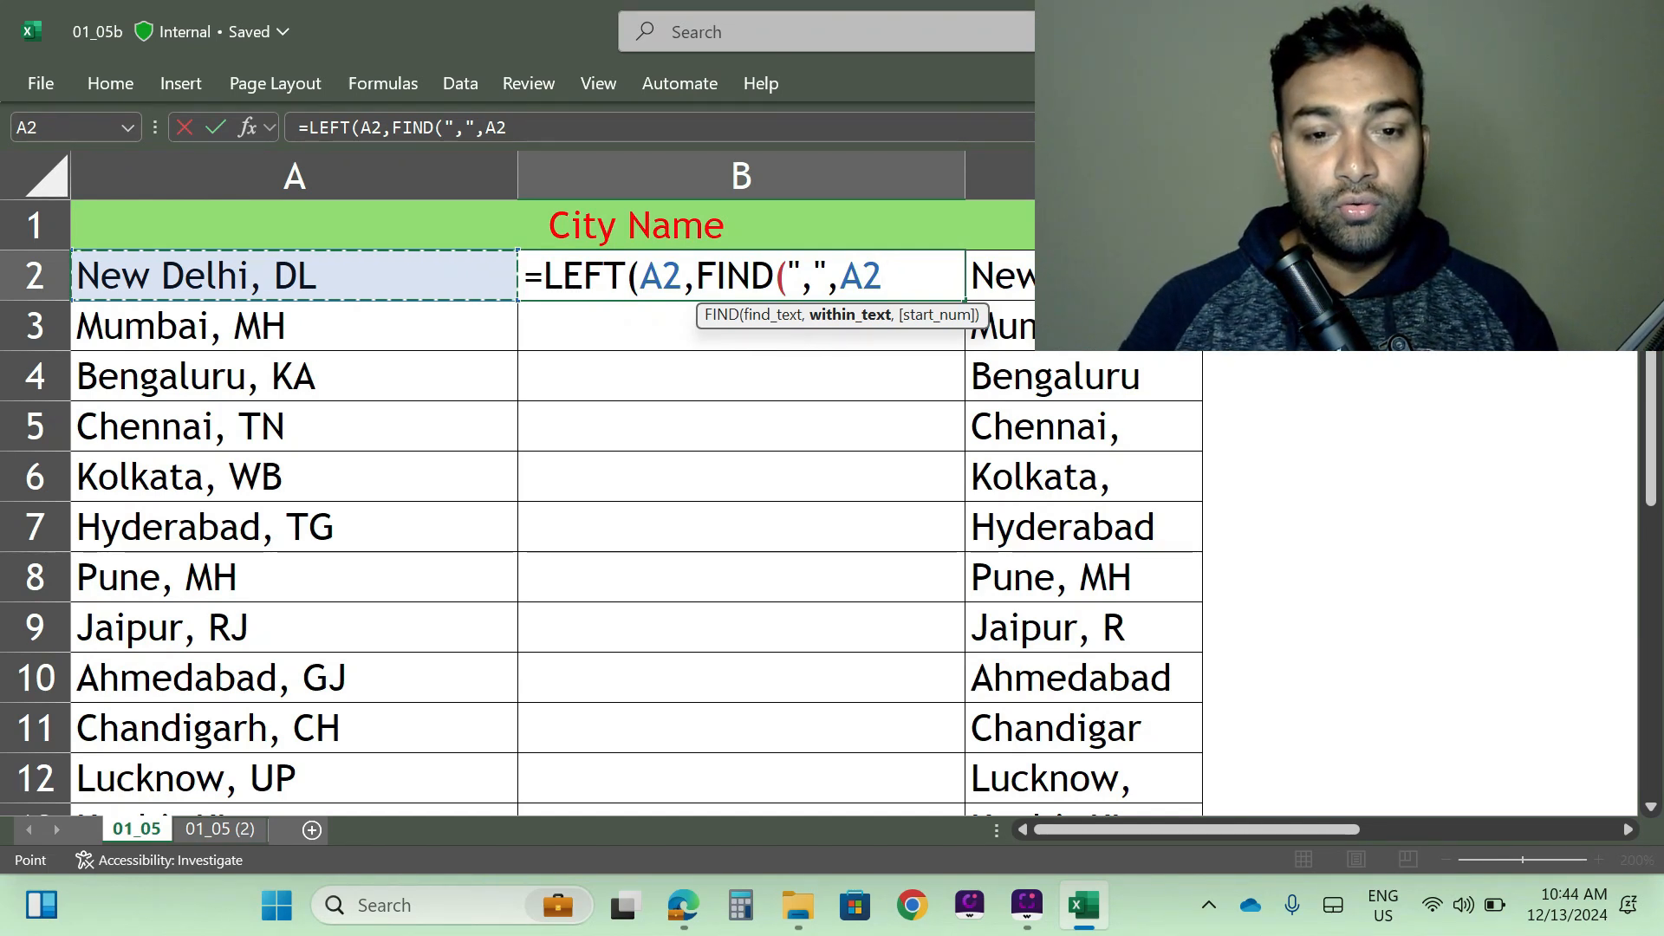
type("))")
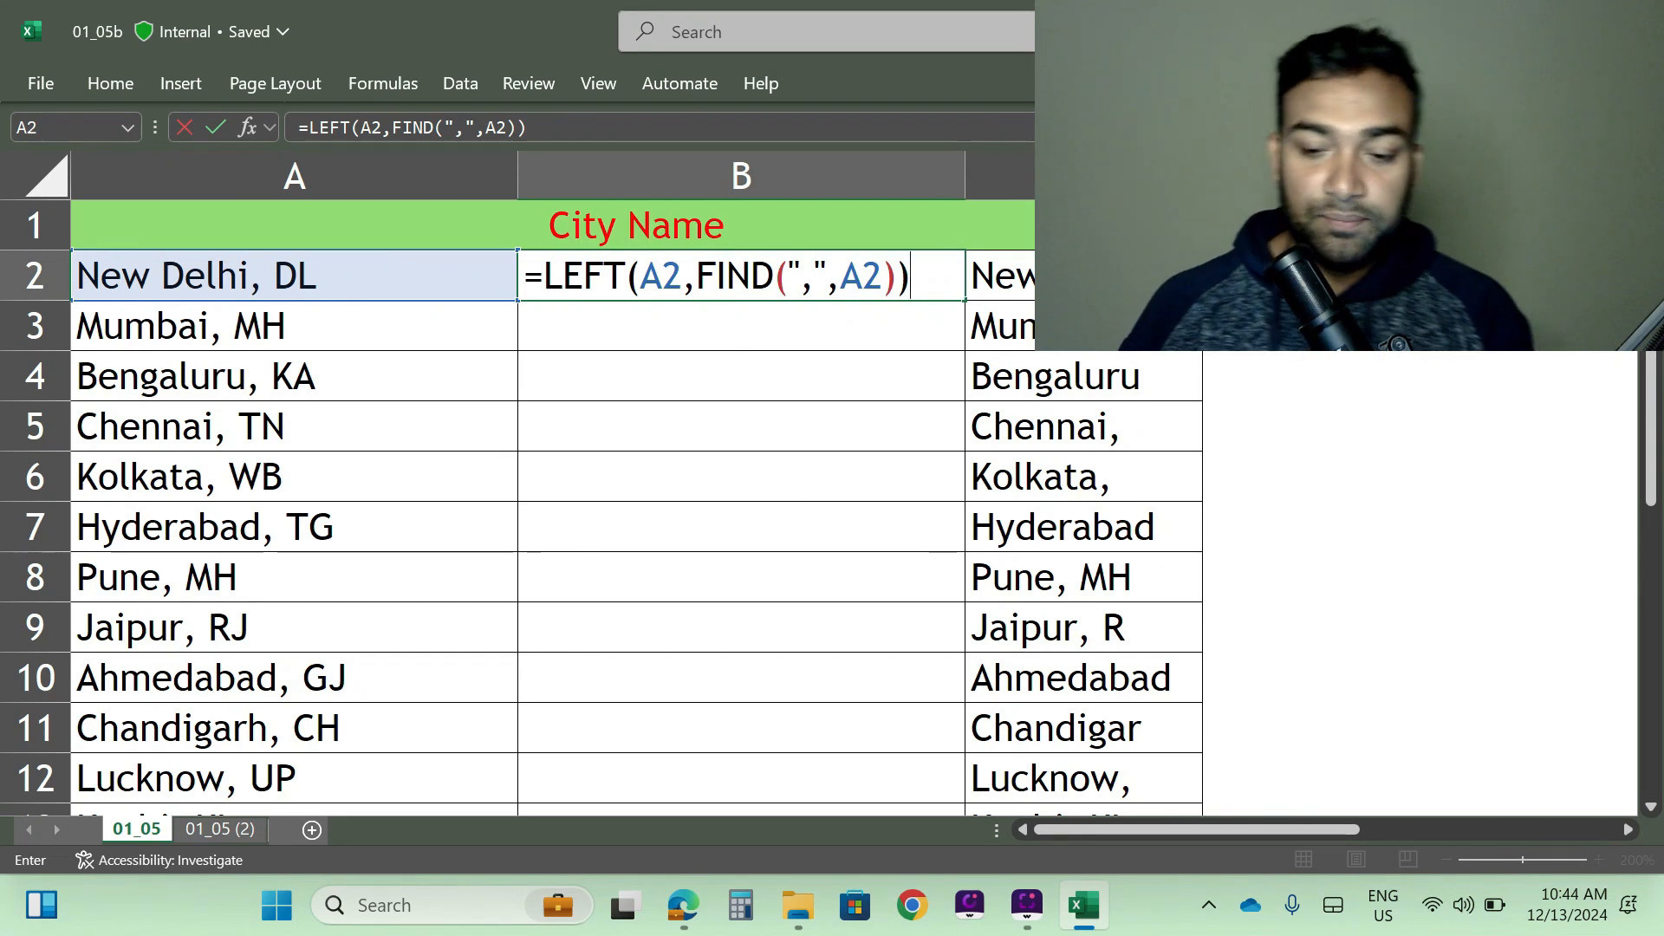
key("Return")
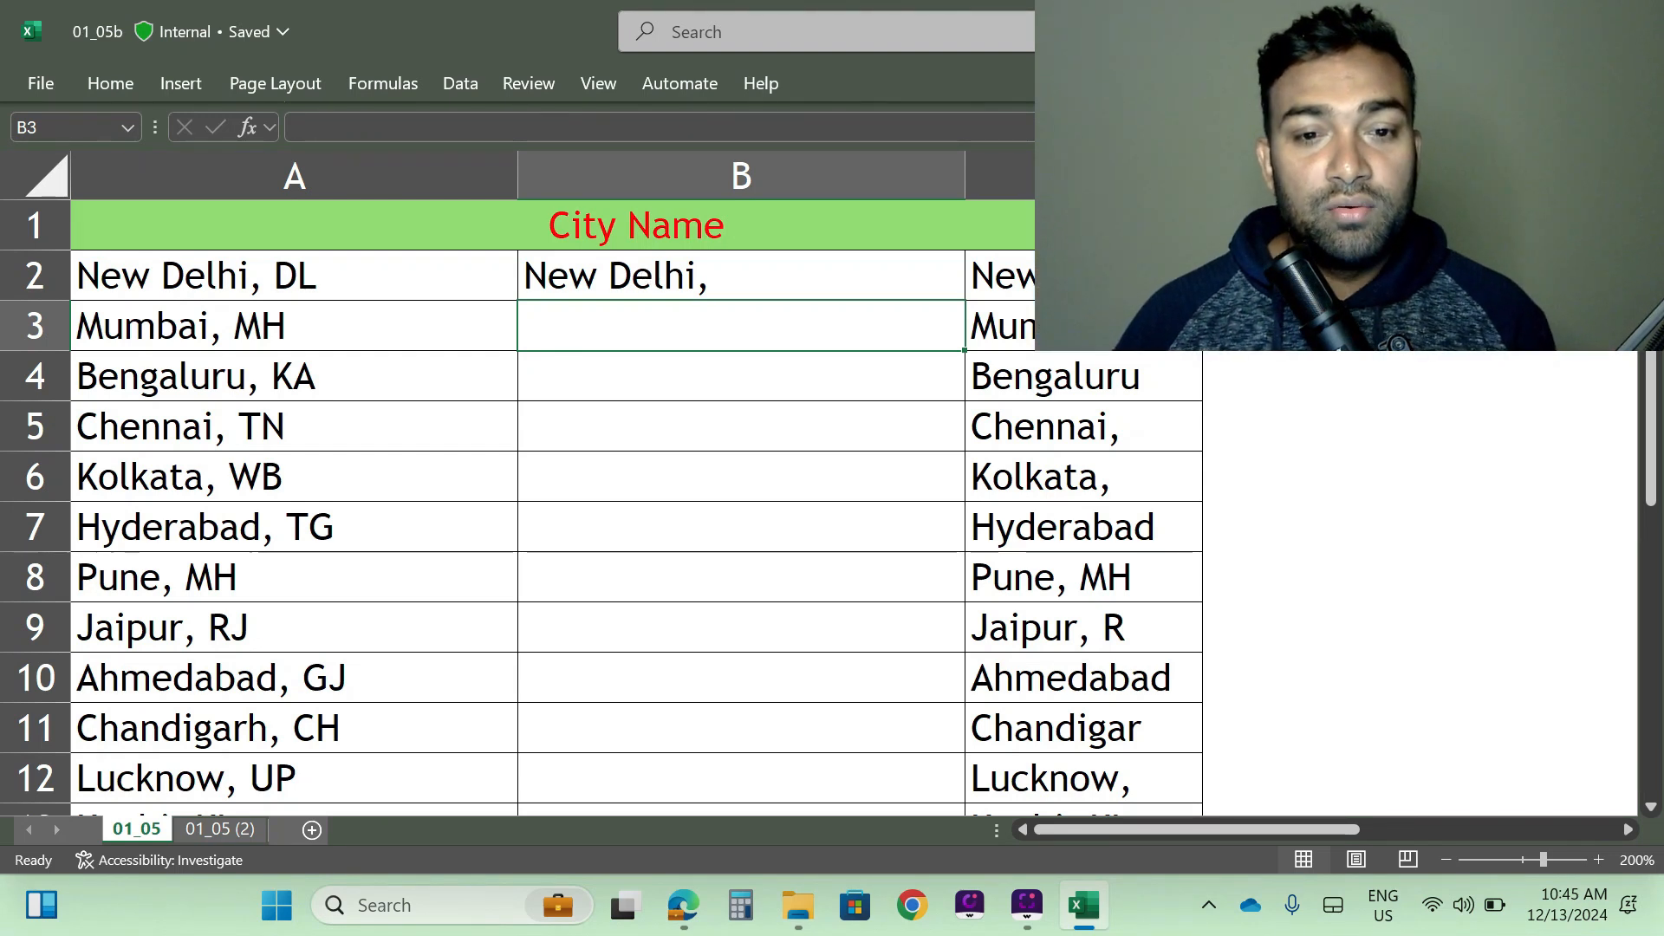
- Fill the LEFT and FIND formula from B2 down to the end of the city list and narrow column B
key("Up")
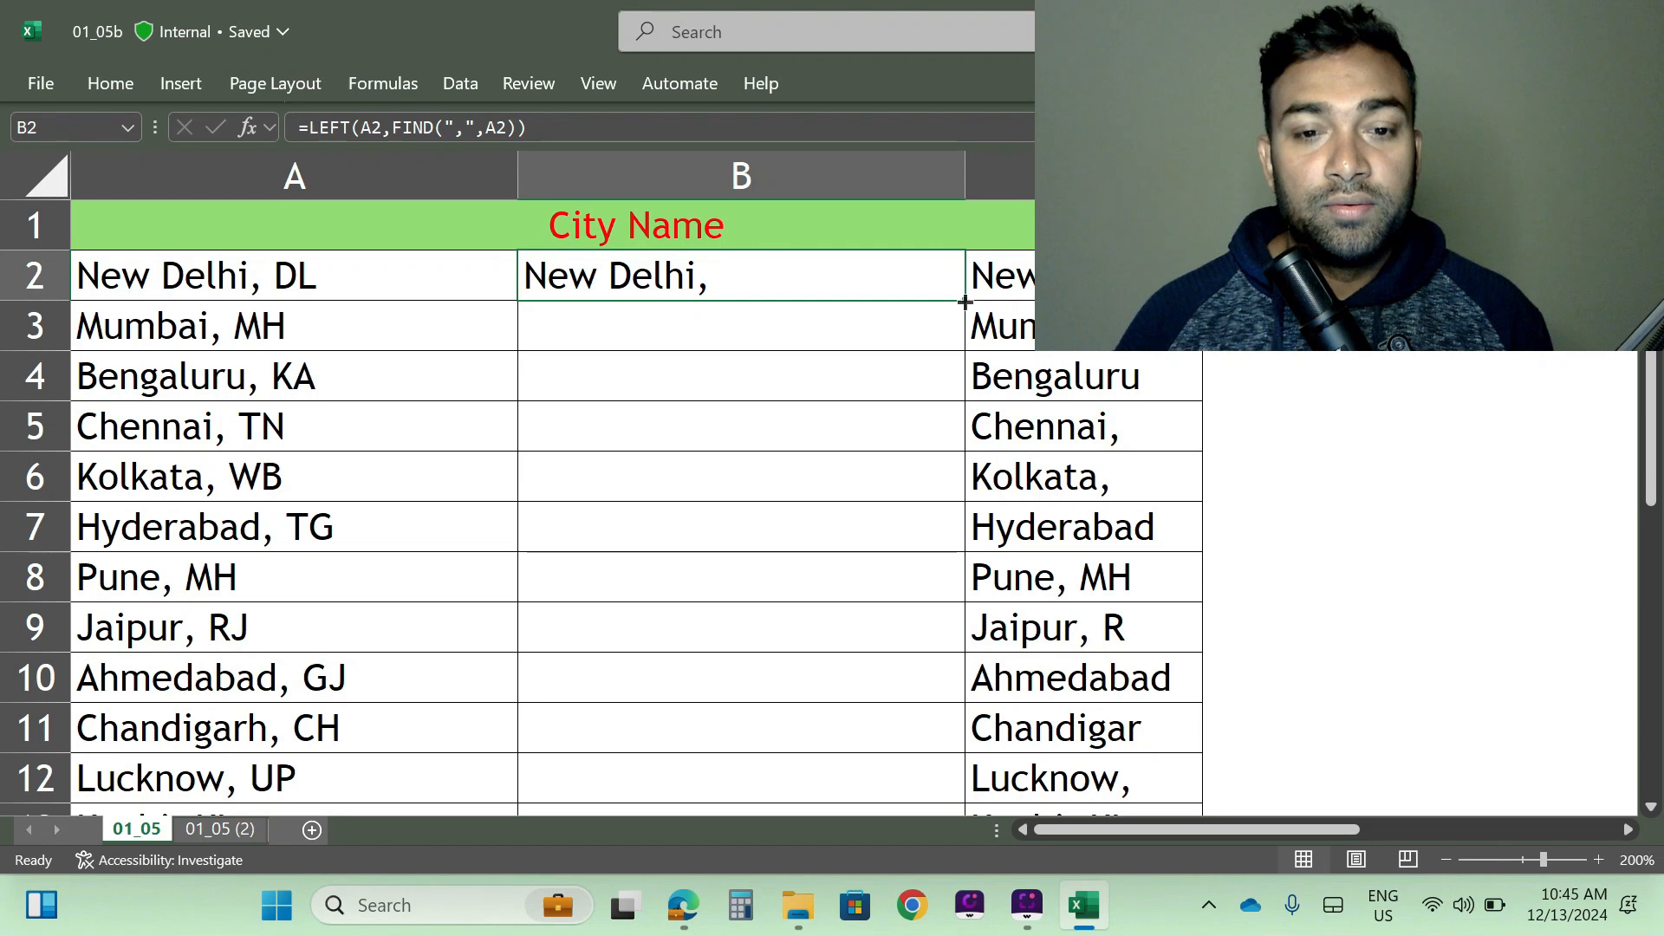
double_click(965, 299)
left_click_drag(964, 168, 808, 172)
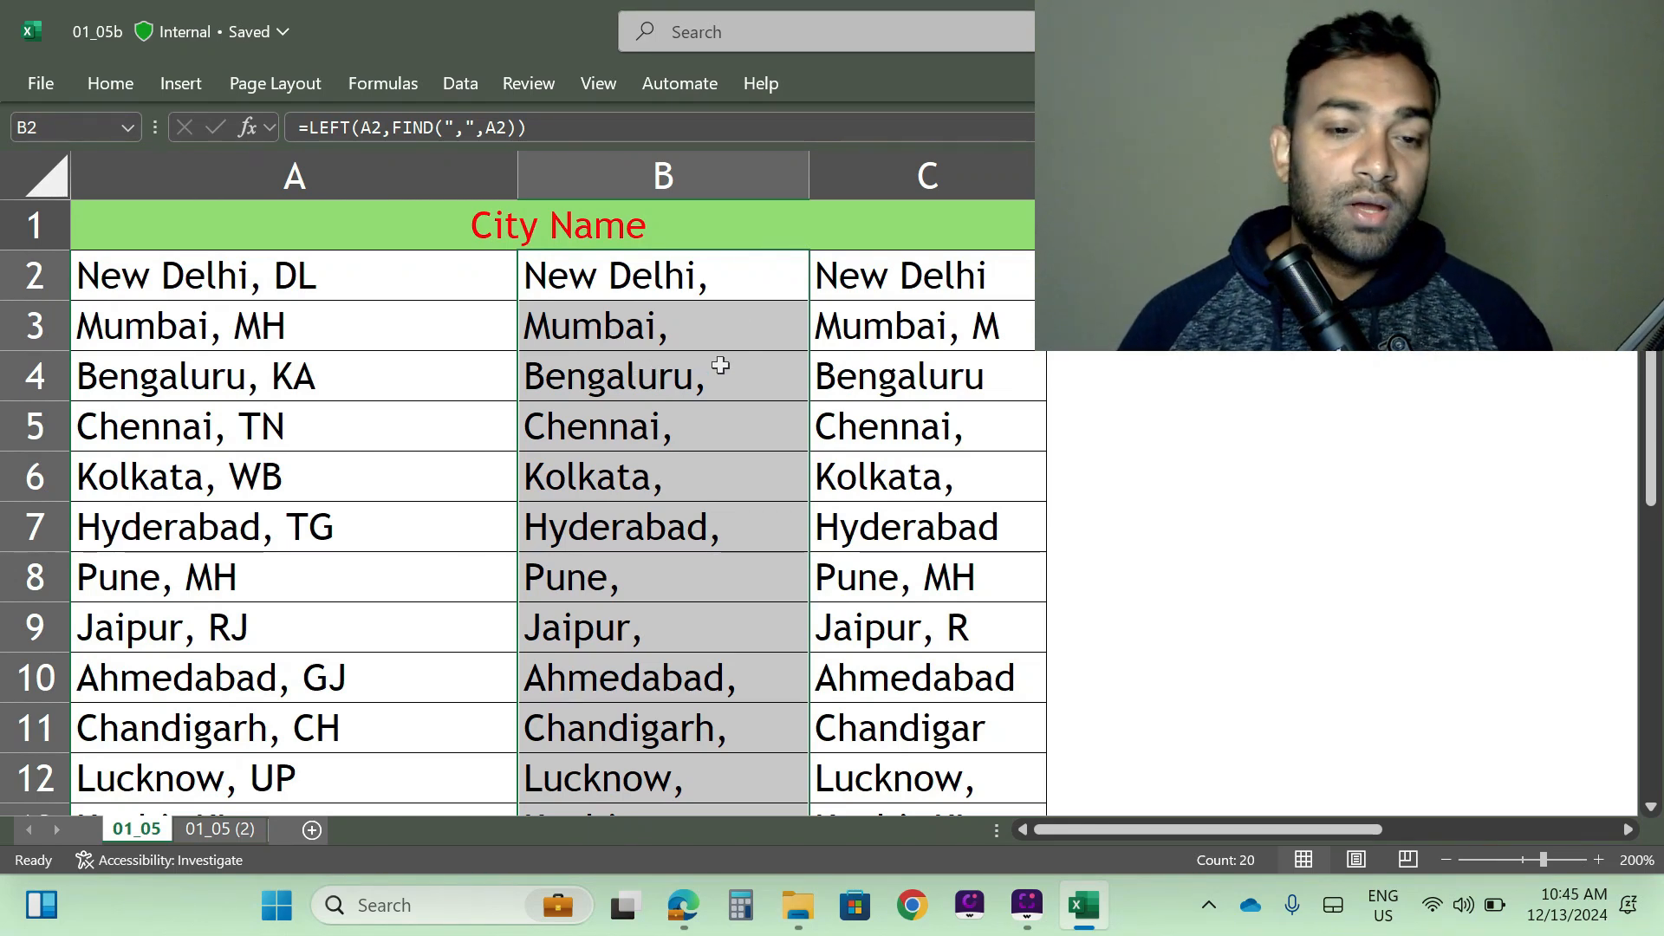
scroll(690, 423, "down", 1)
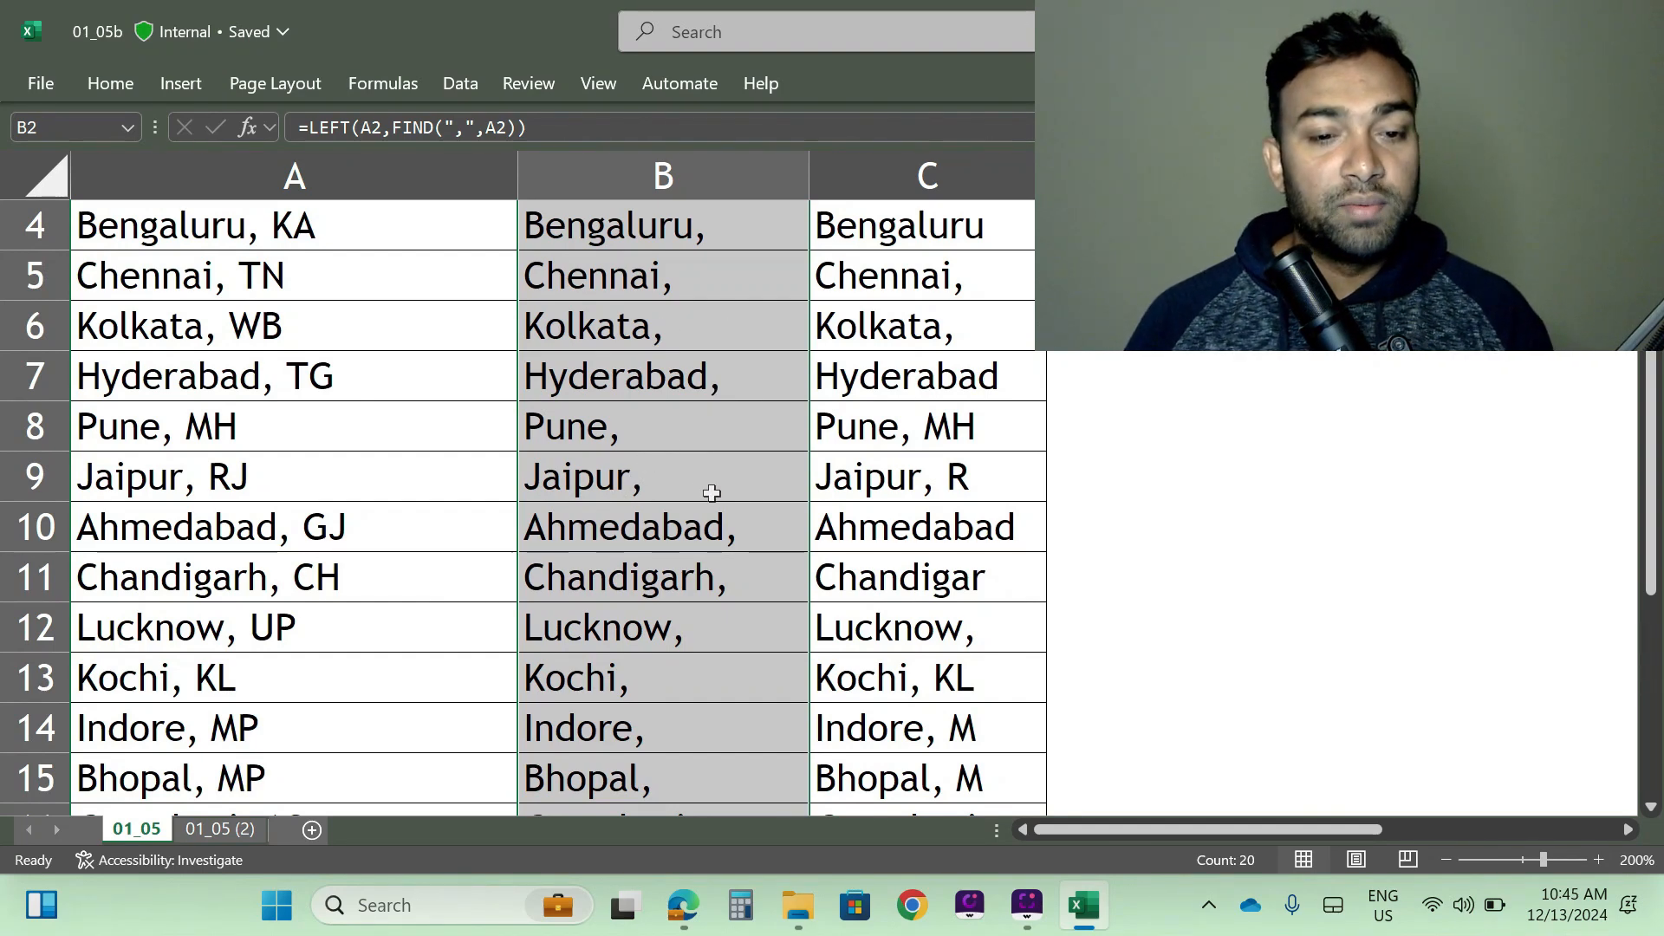
scroll(706, 539, "down", 2)
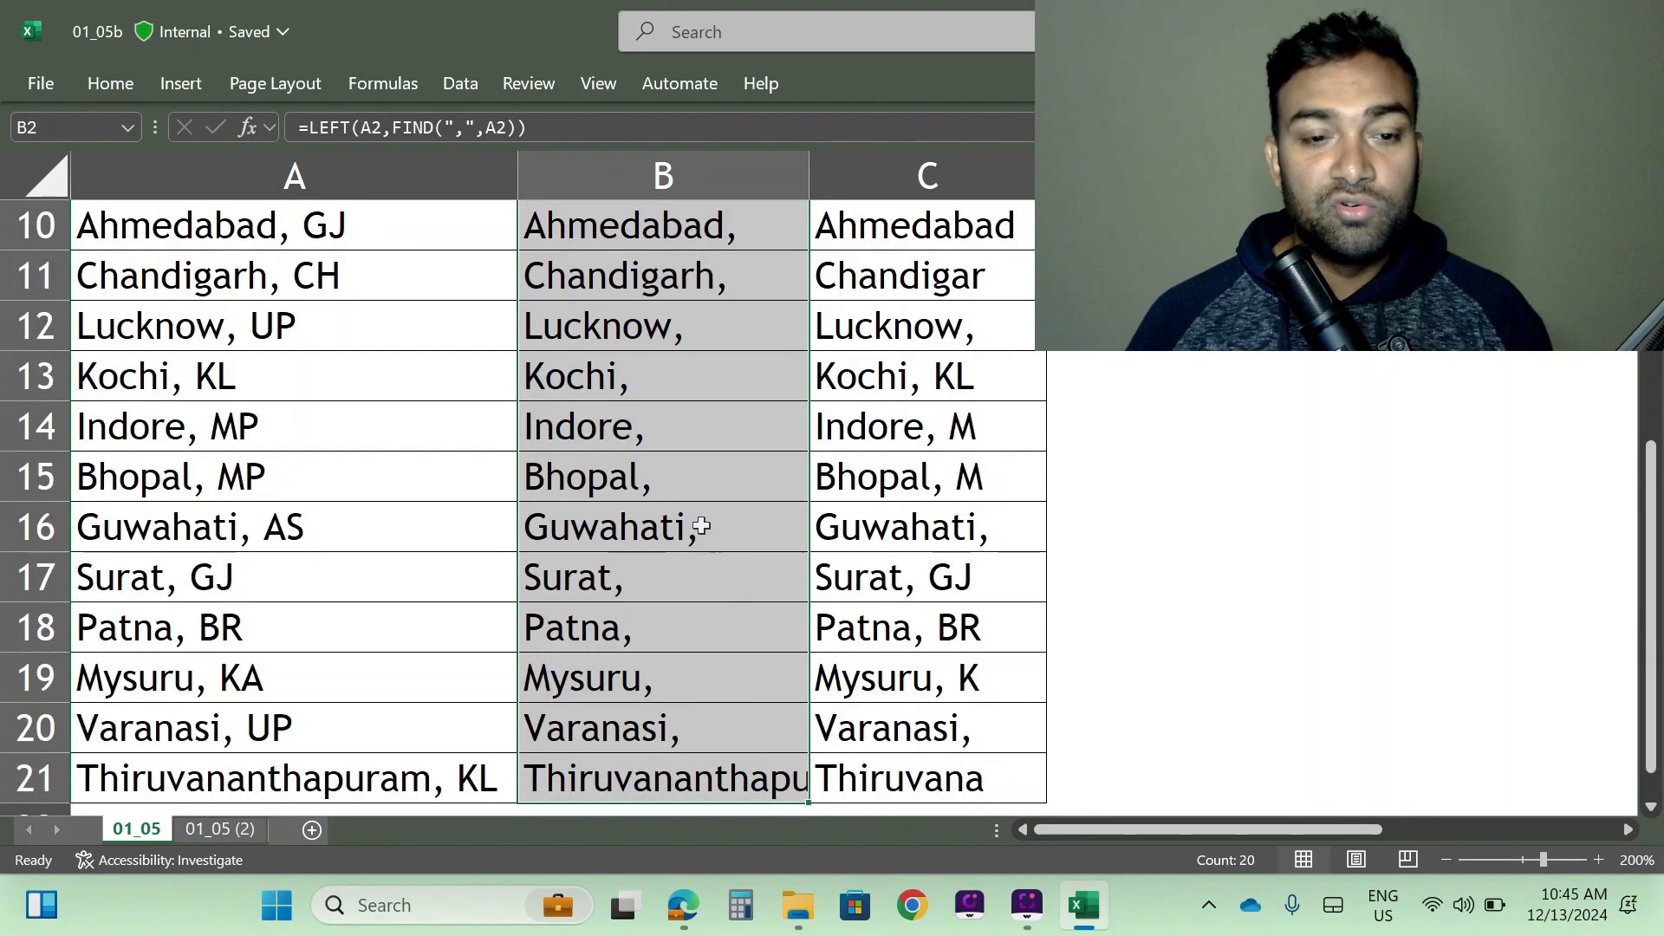
scroll(701, 522, "down", 2)
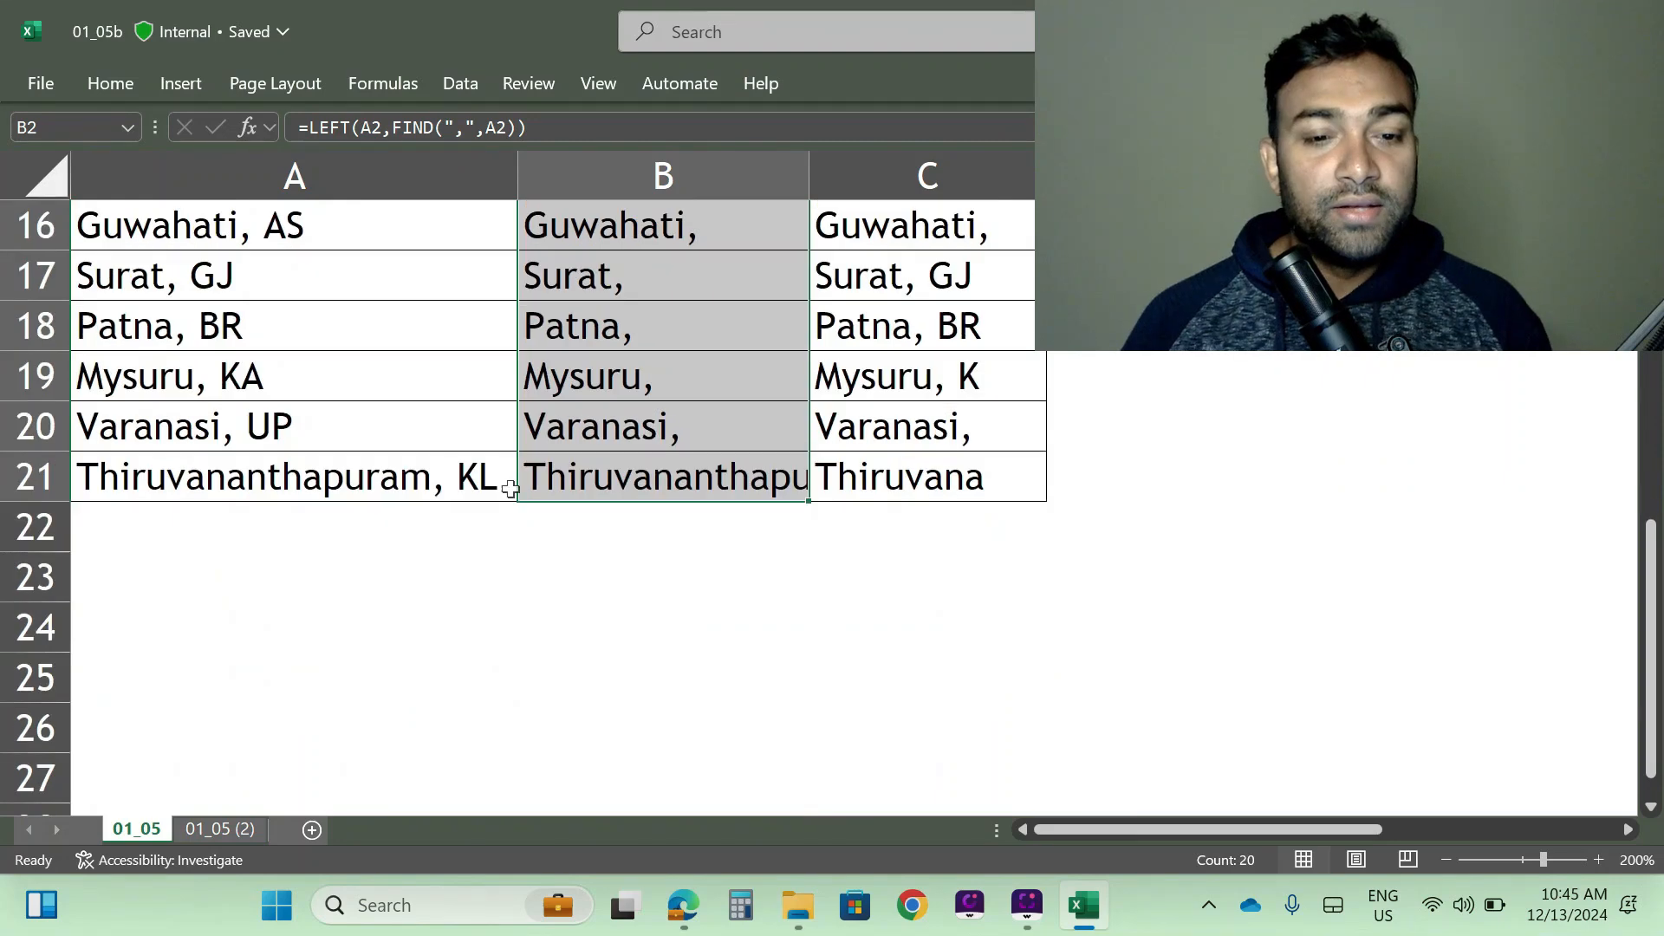
scroll(797, 464, "up", 5)
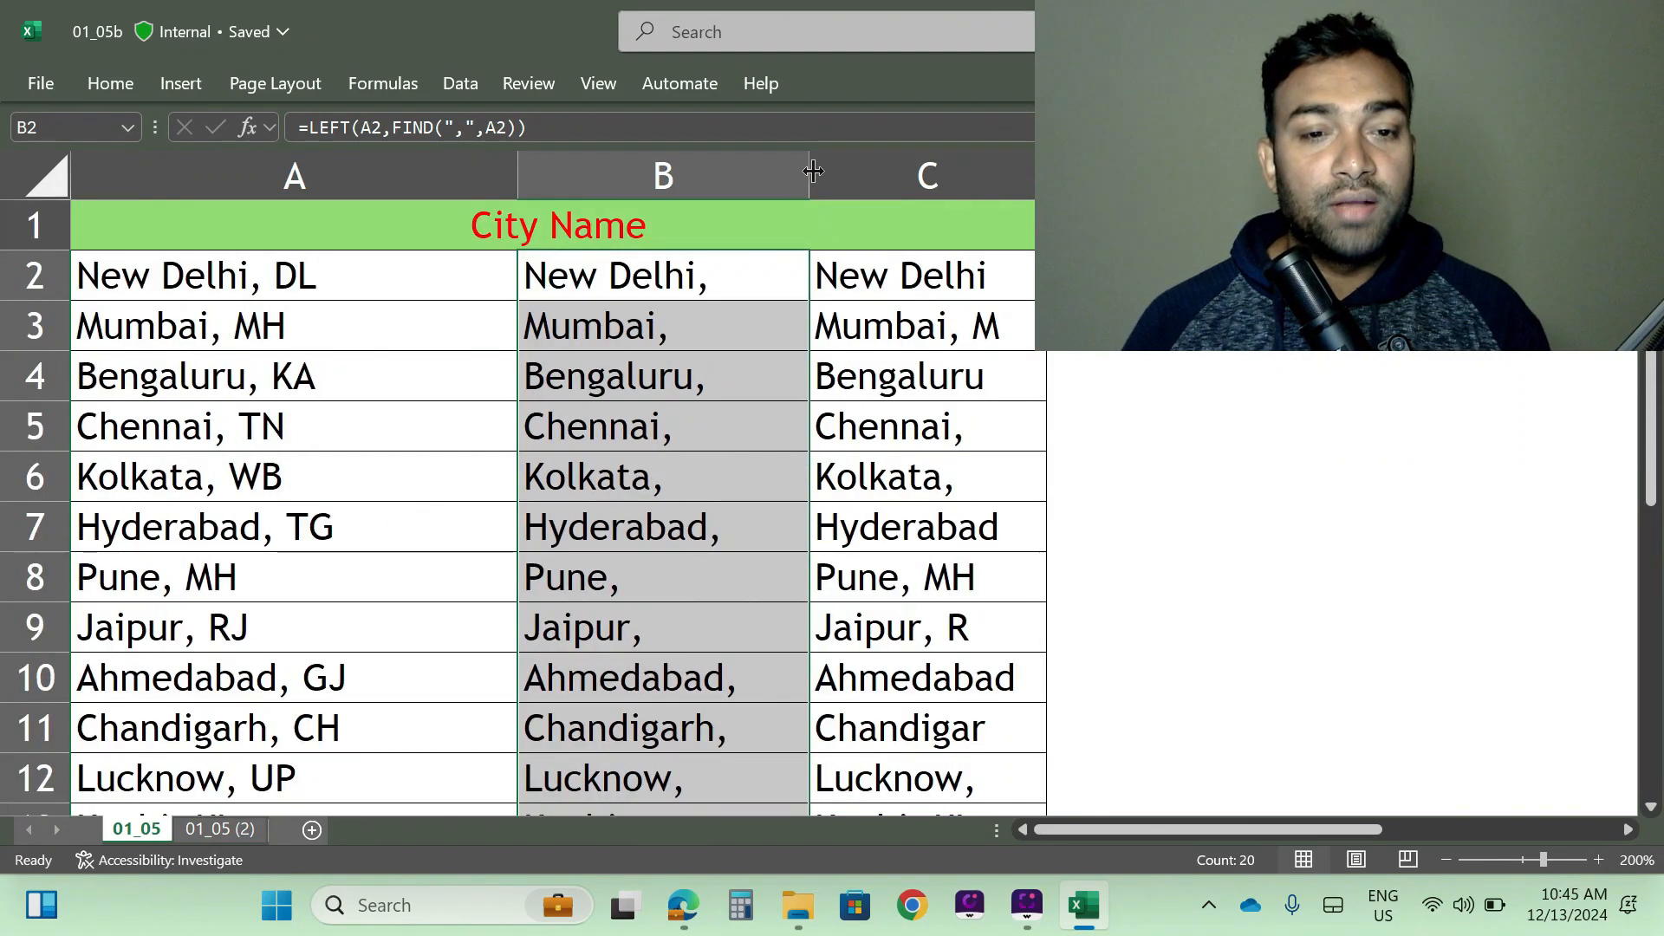
left_click_drag(809, 174, 834, 175)
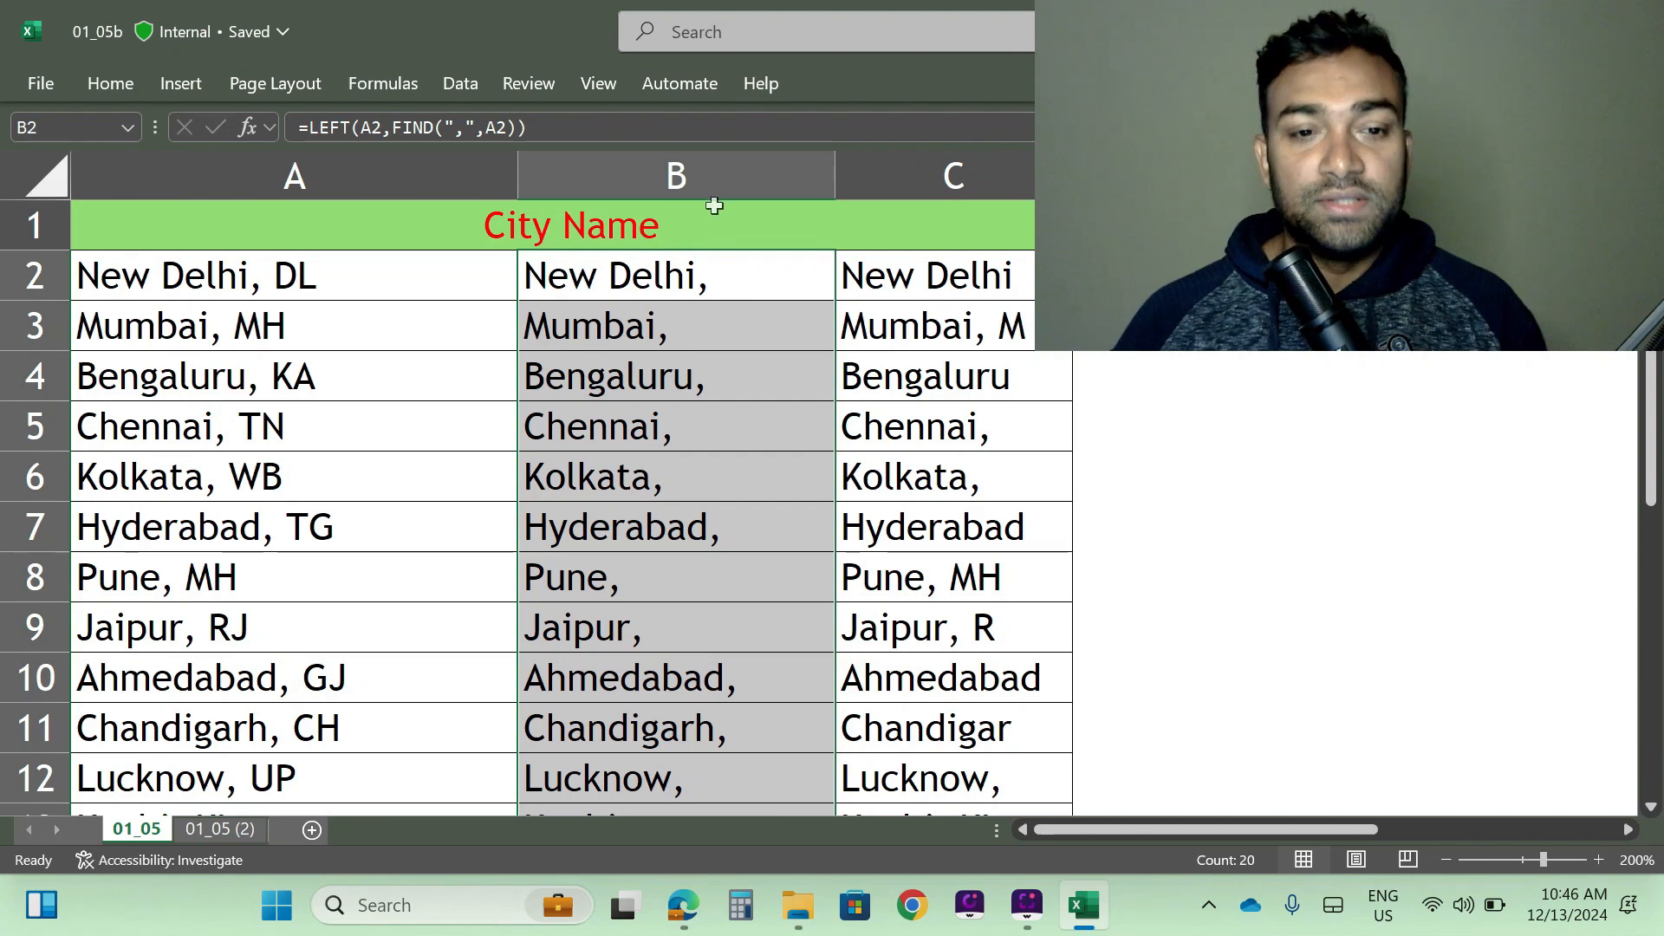
- Insert another blank column before column B, between the city list and the LEFT and FIND results
left_click(670, 166)
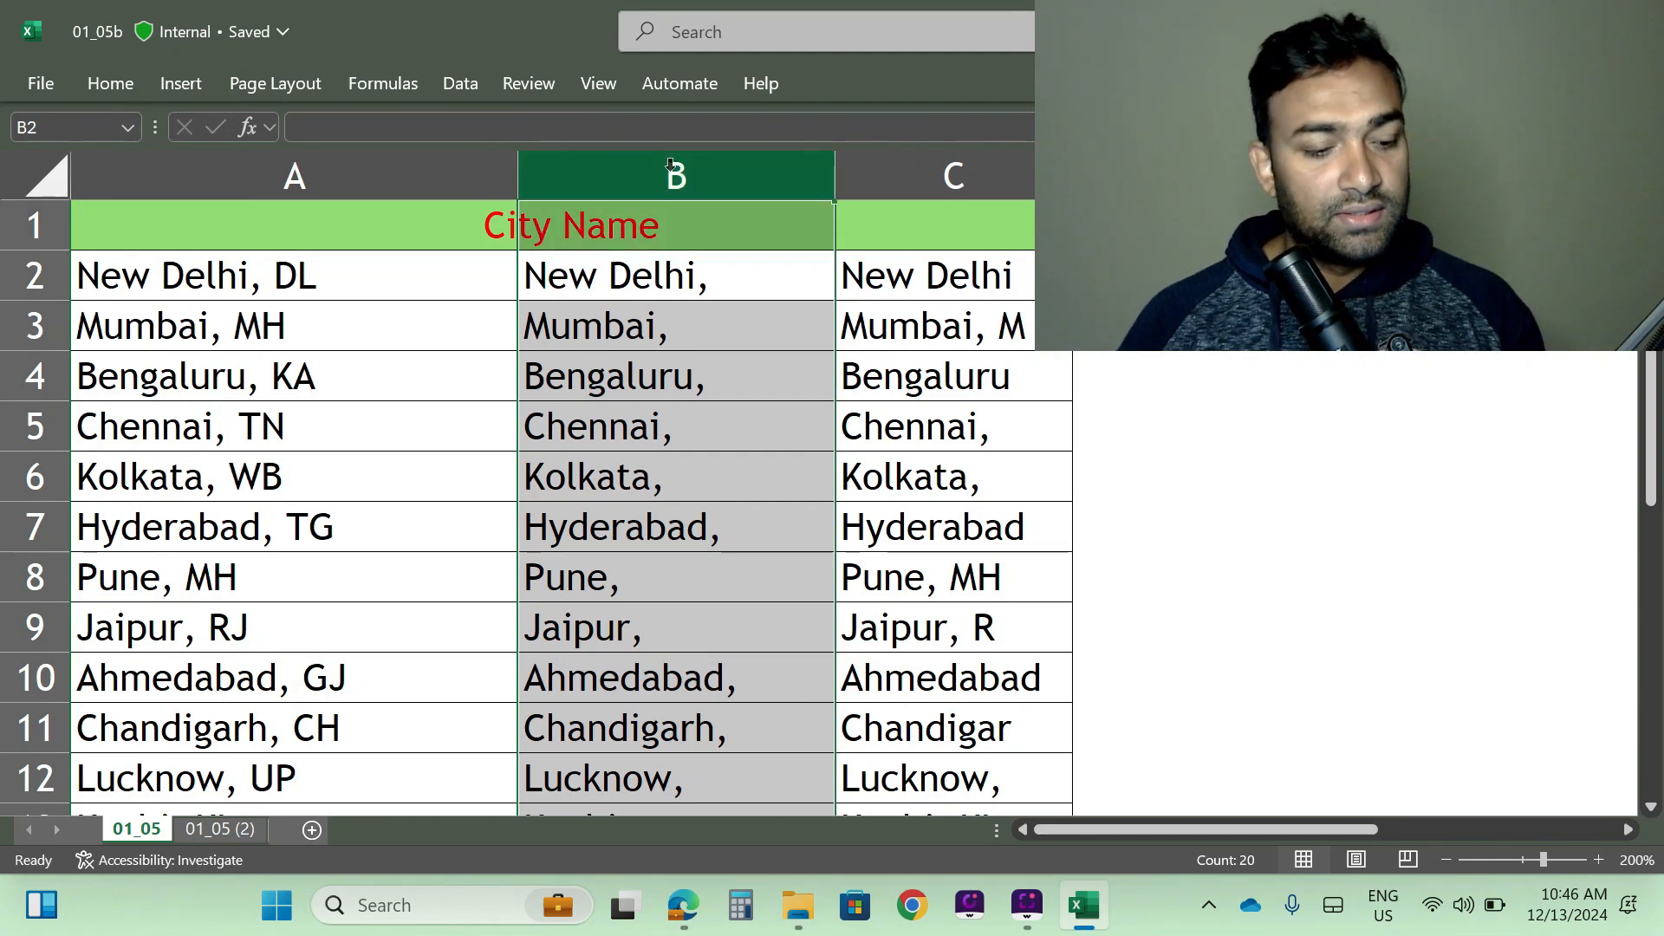
key("ctrl+plus")
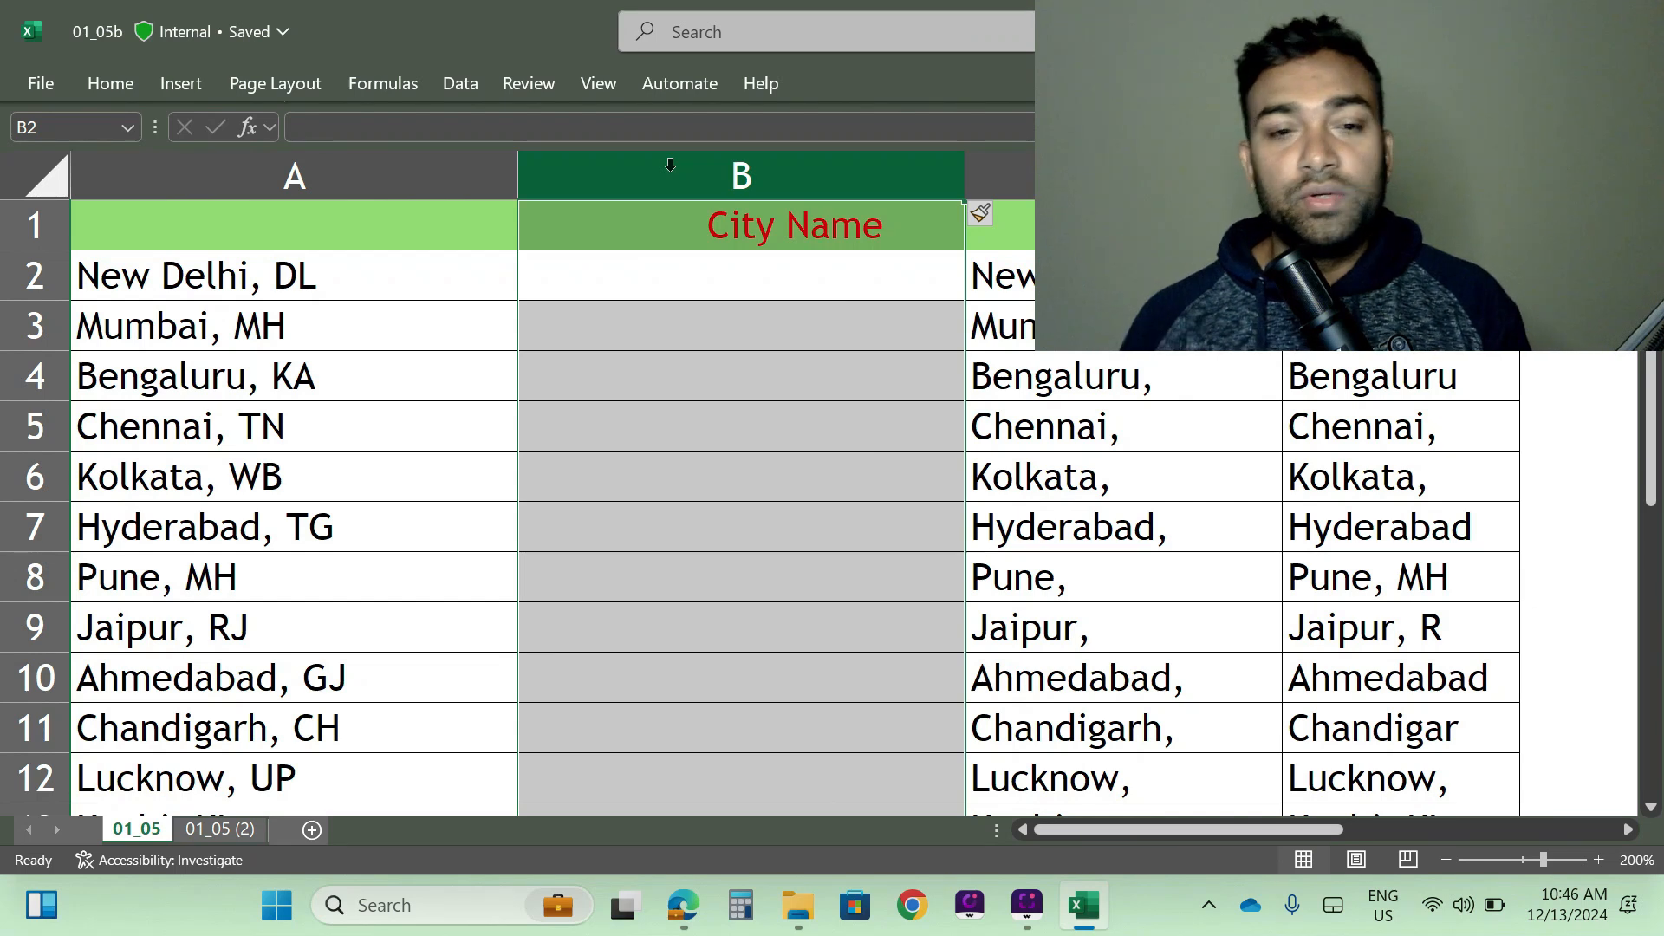
right_click(730, 161)
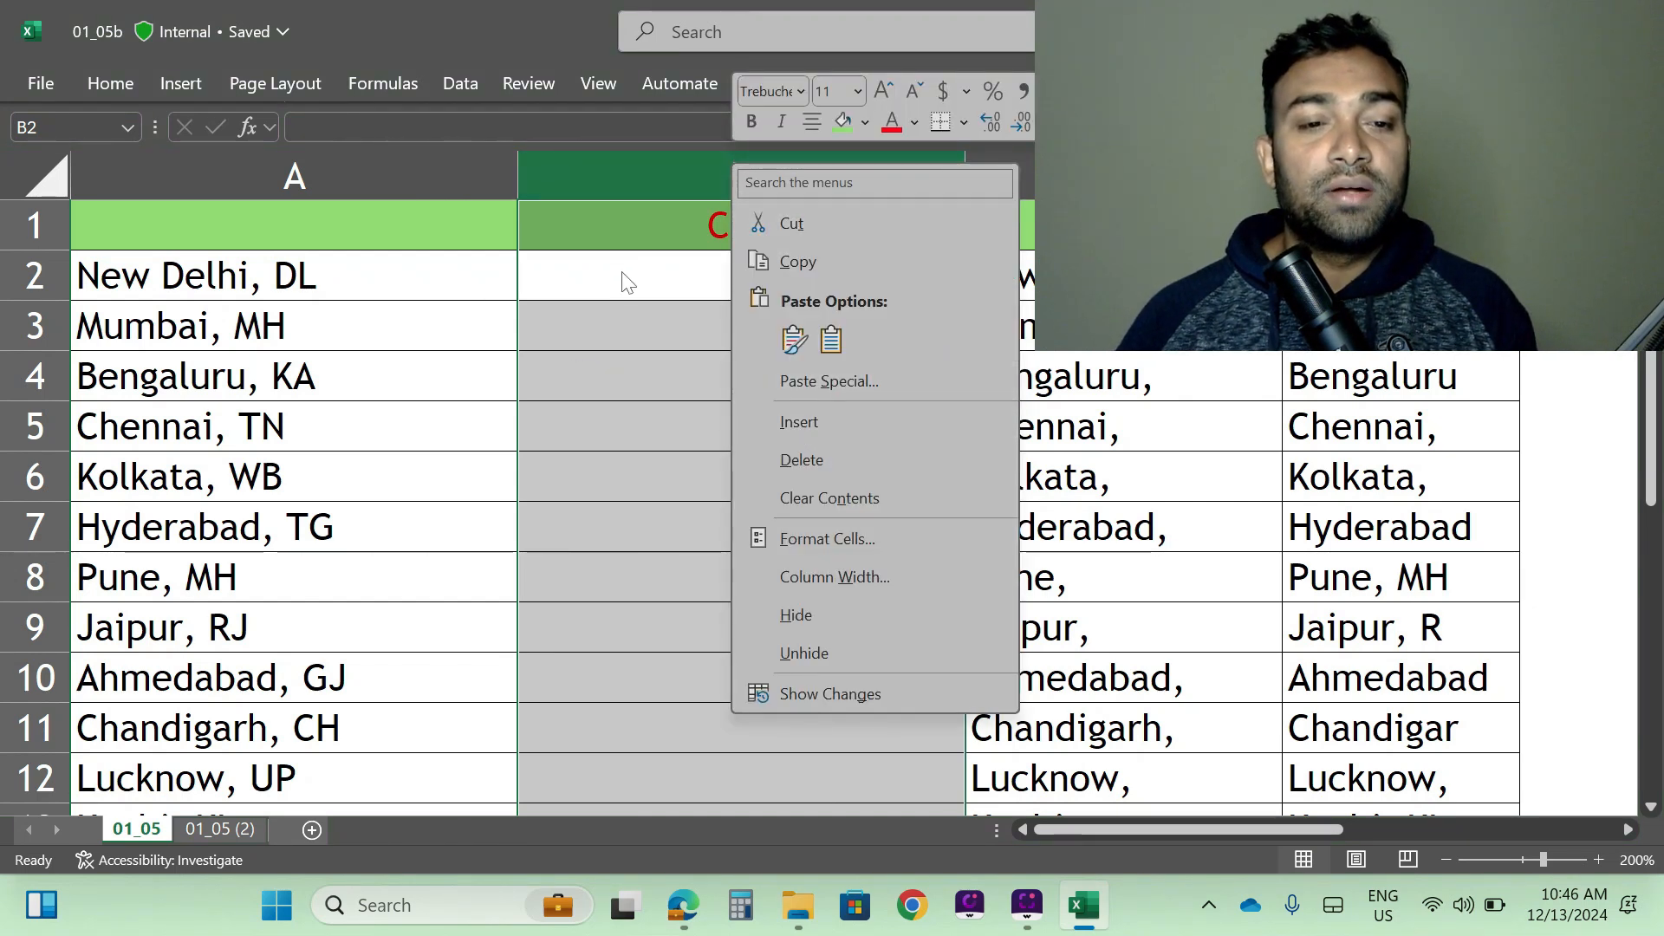
key("Escape")
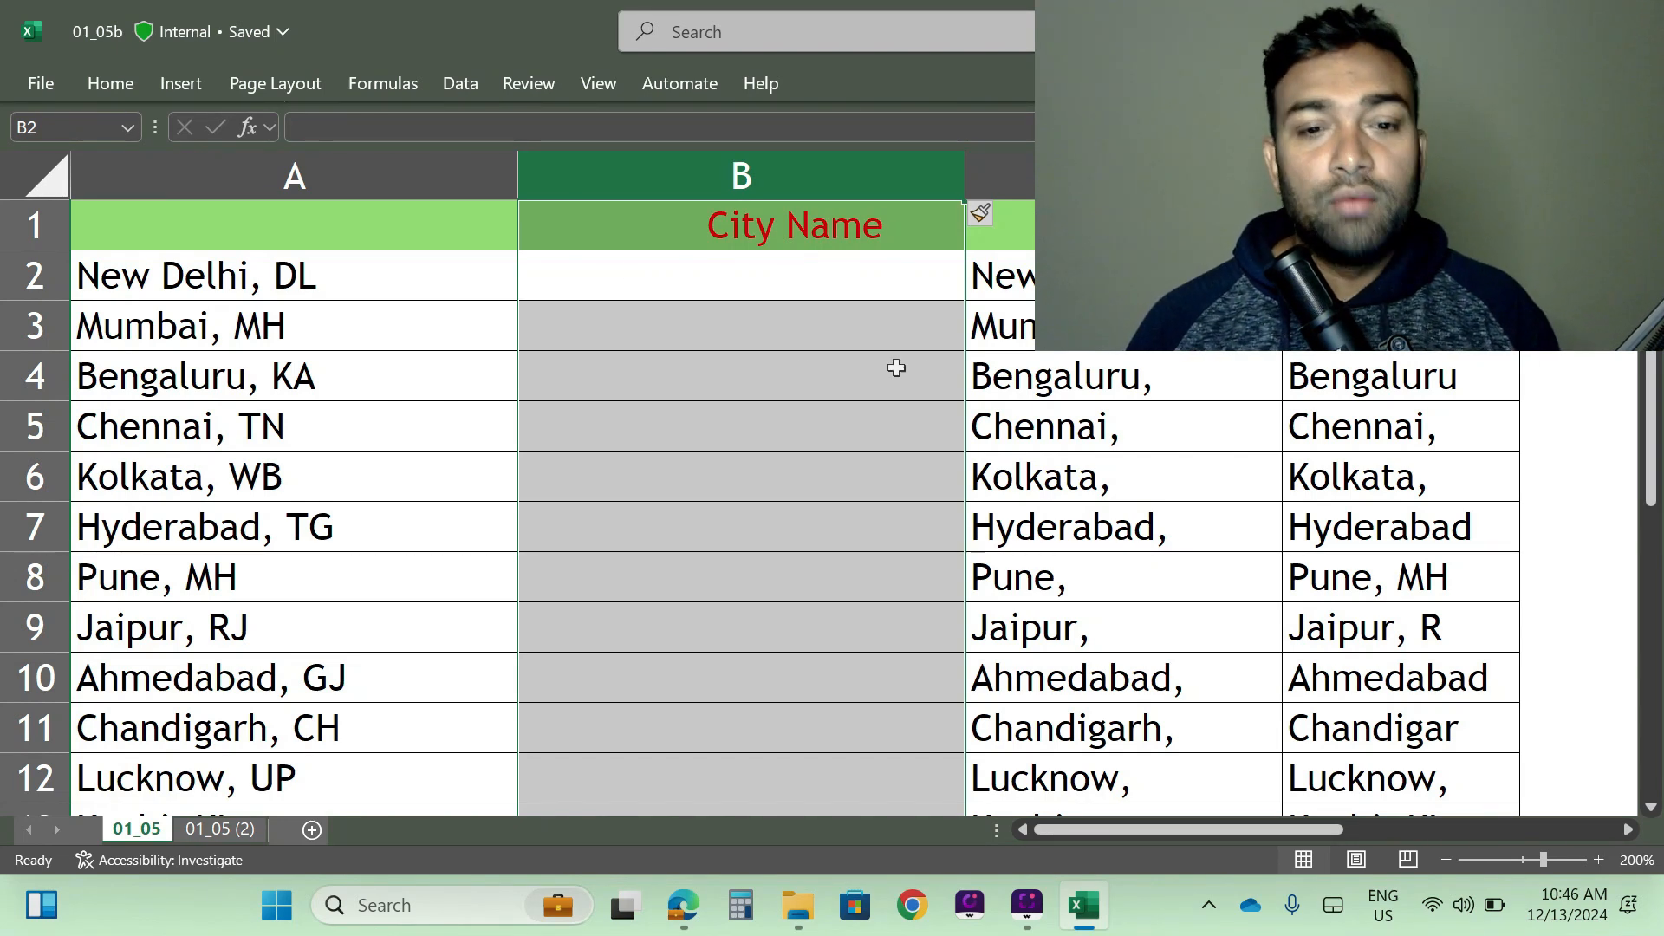
- Enter =LEFT(A2,FIND(",",A2)-1) in B2 to extract the first city name without its trailing comma
left_click(698, 289)
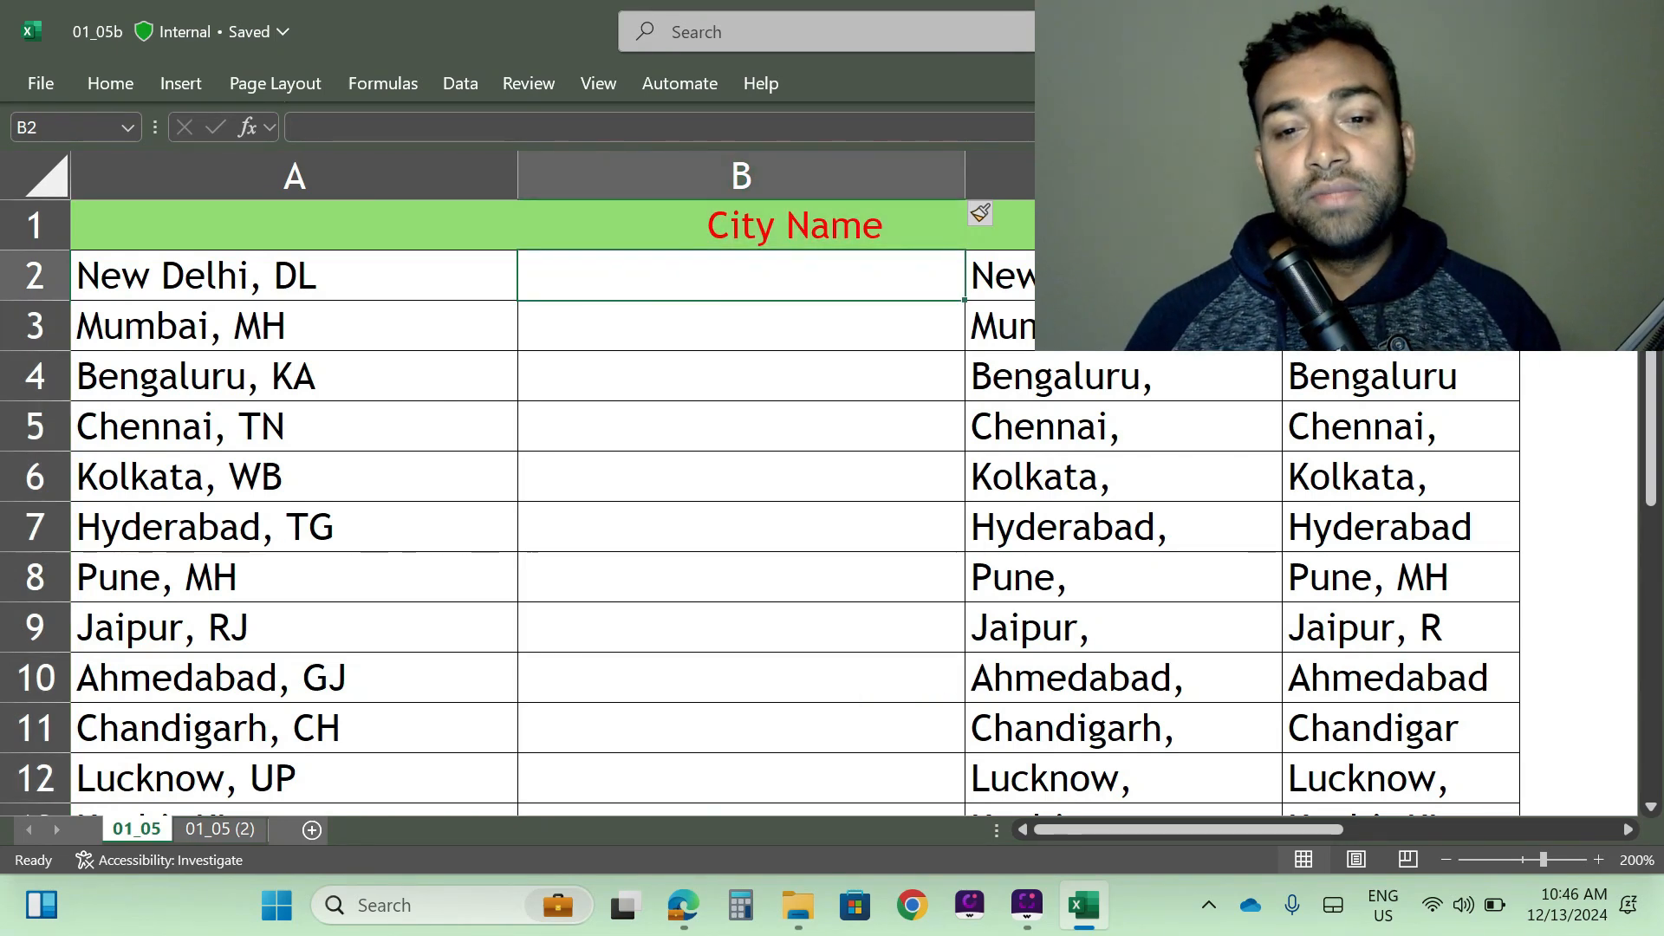
left_click(1118, 277)
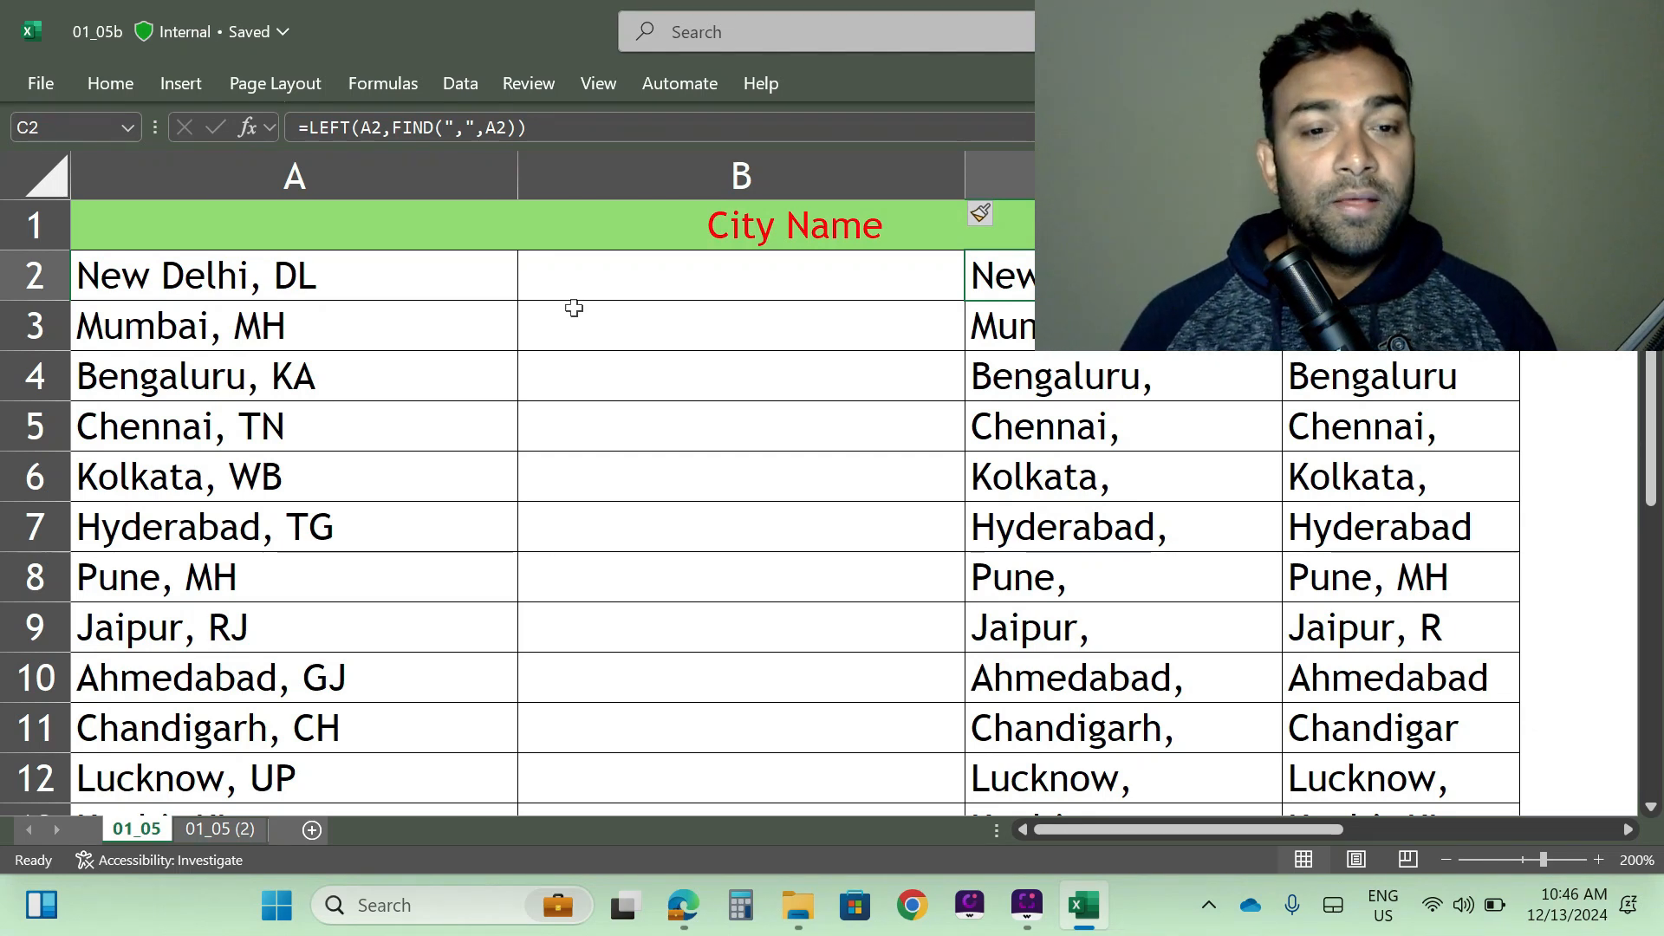
left_click(638, 275)
type("=")
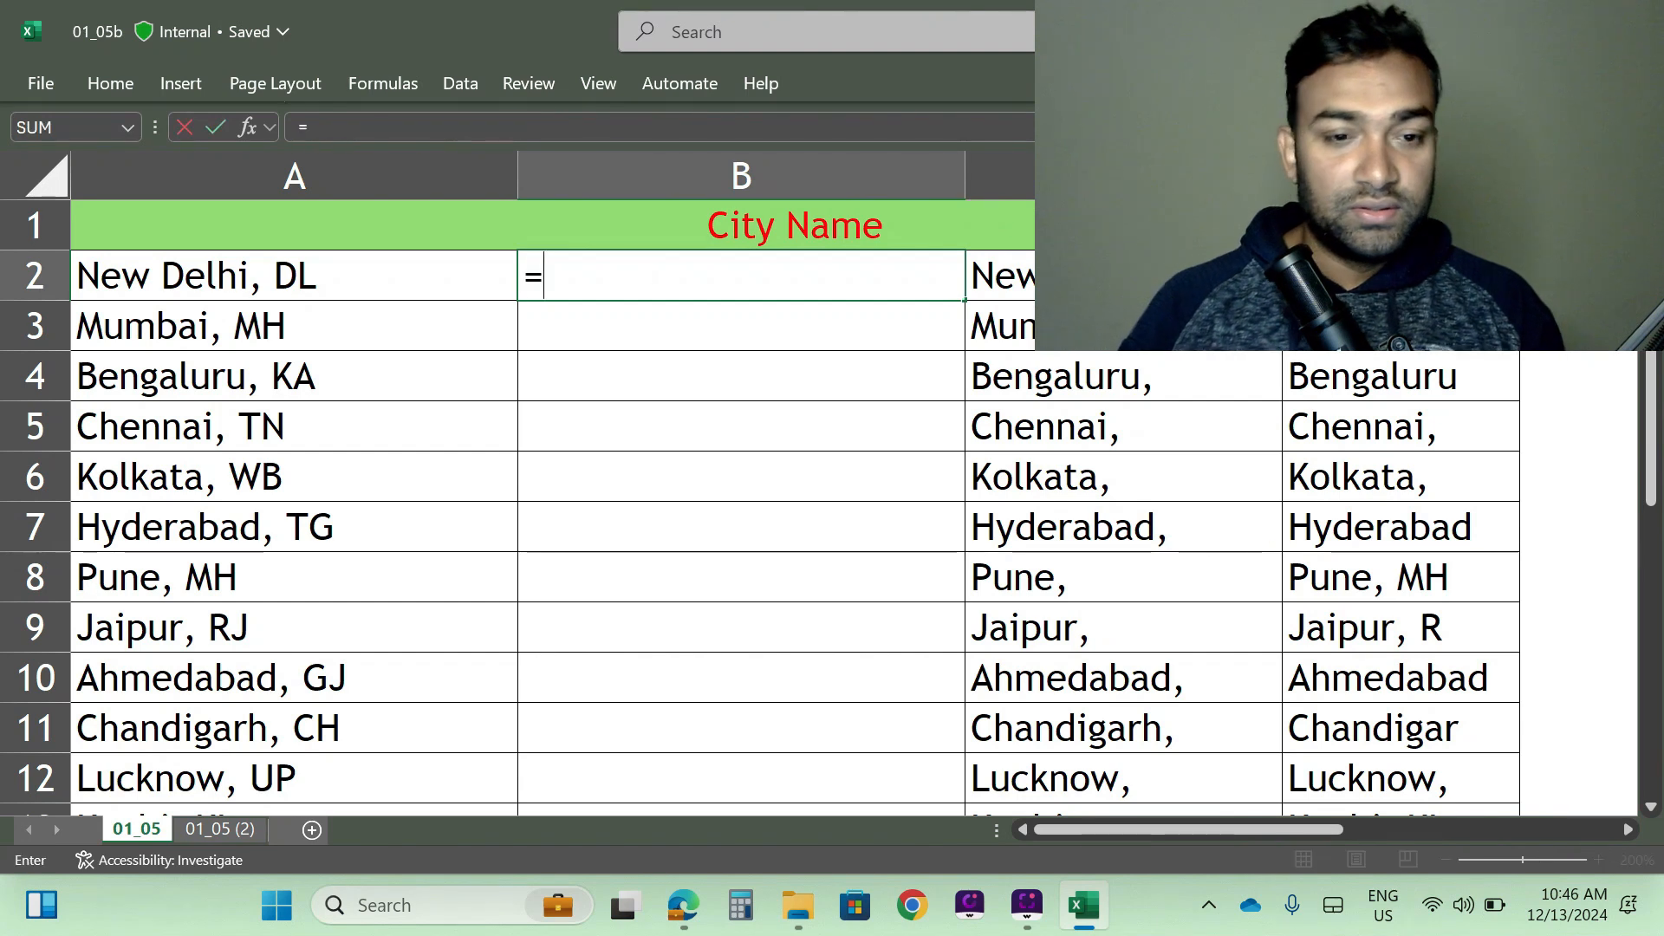
type("l")
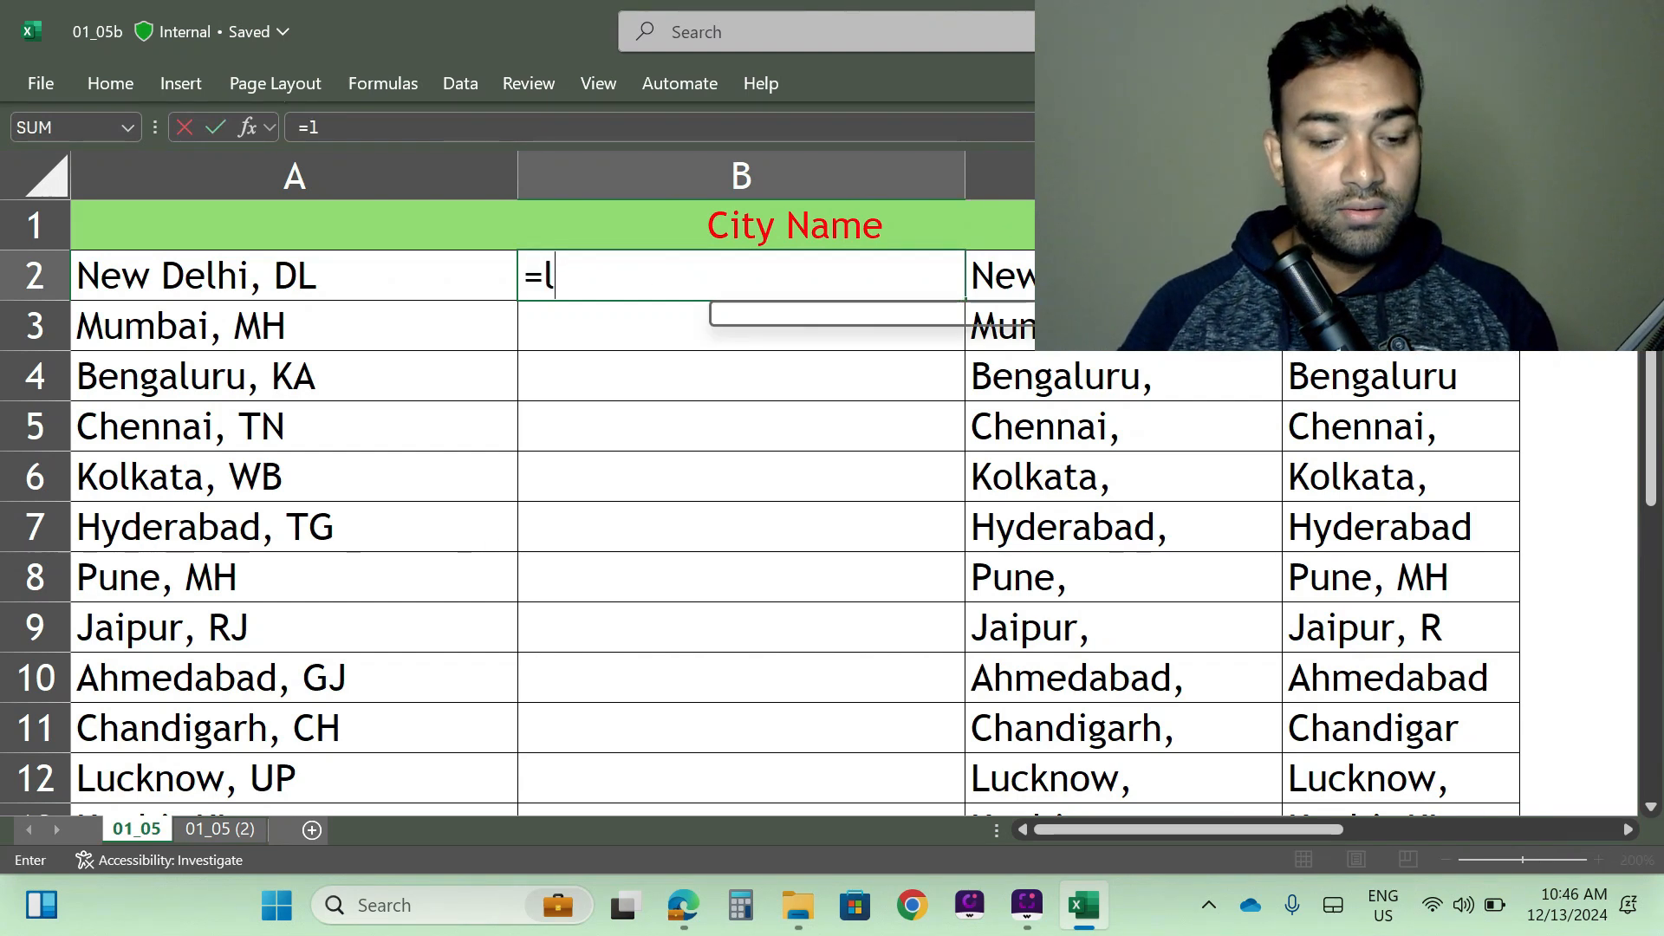
type("eft")
key("Tab")
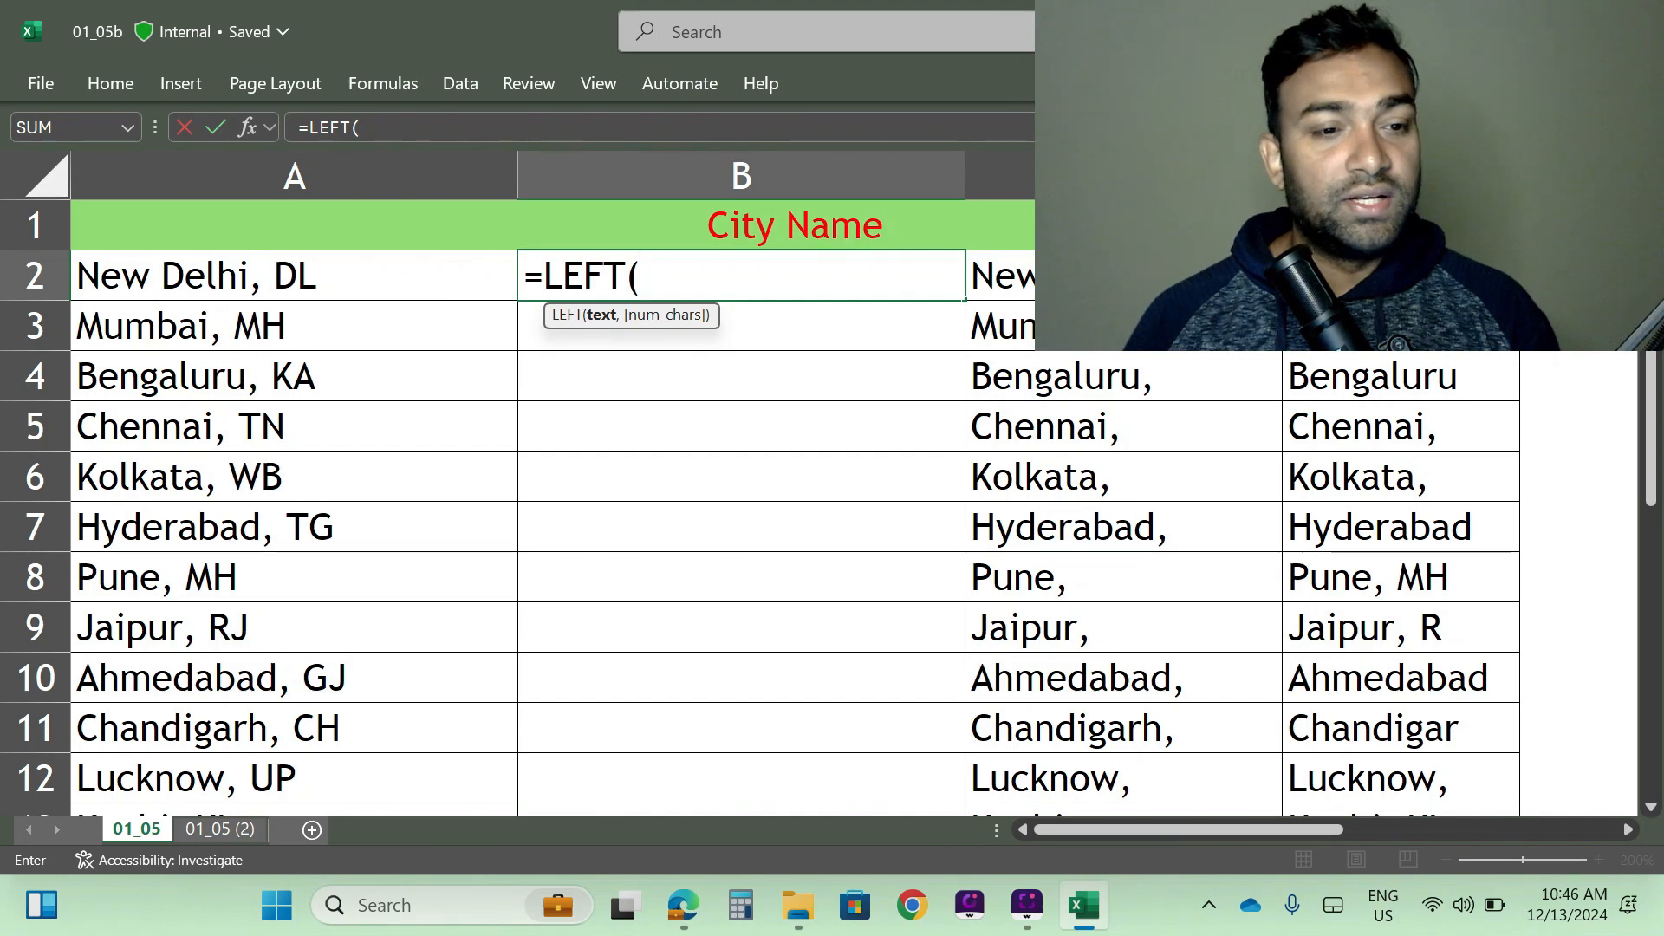
key("Left")
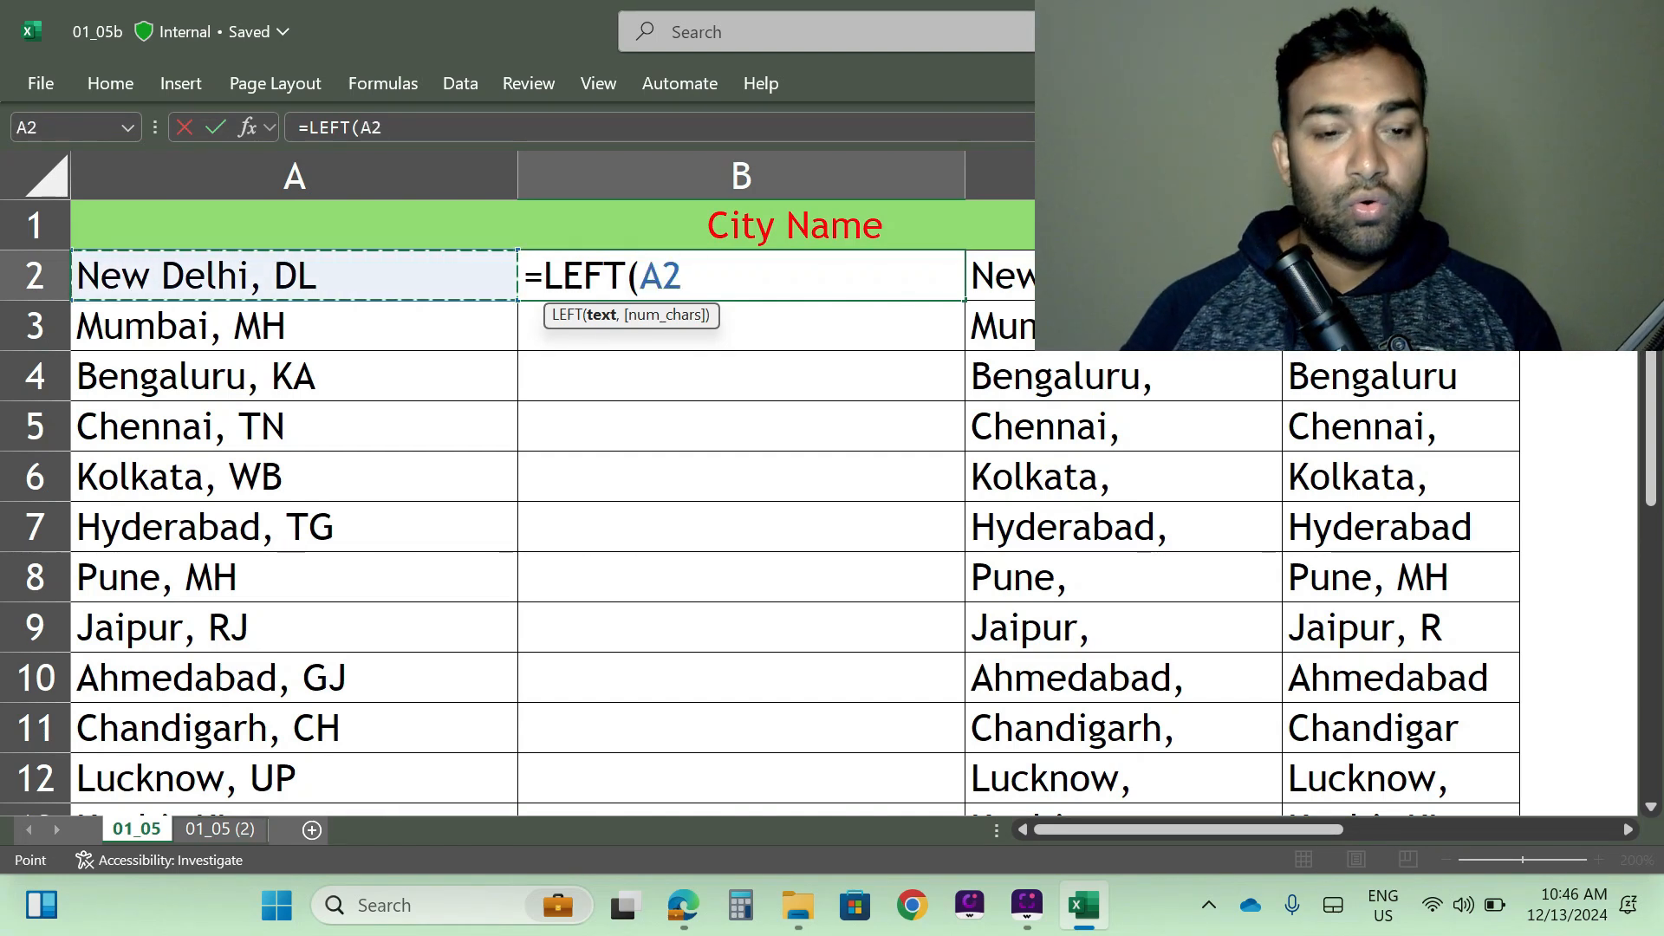
type(",find")
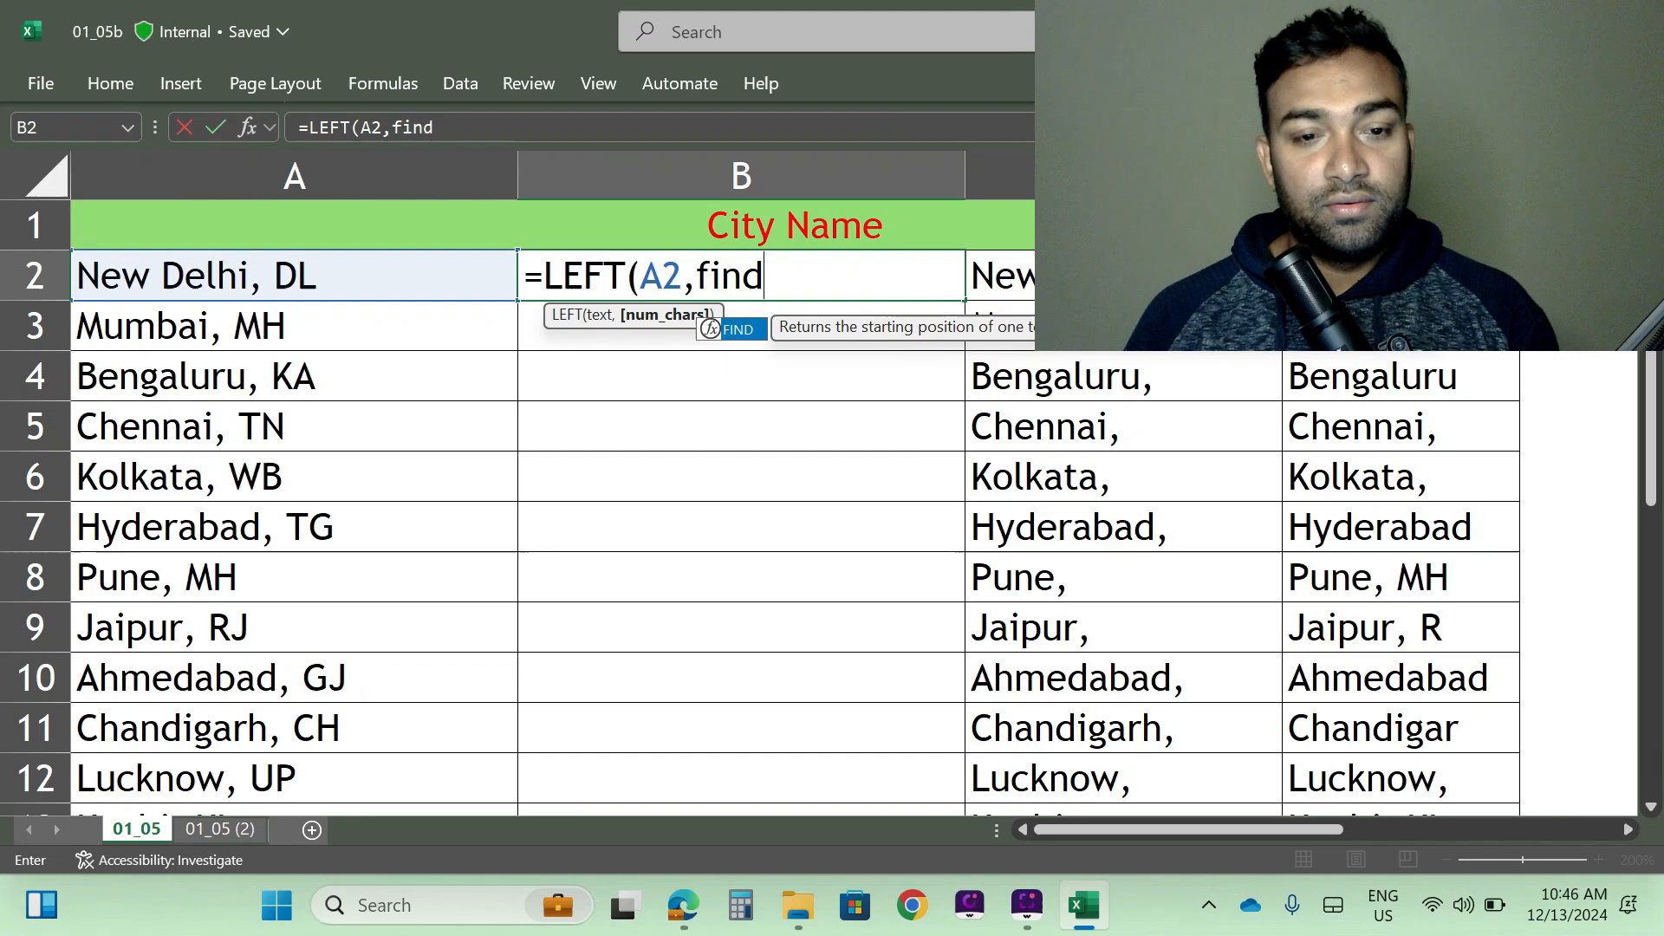
key("Tab")
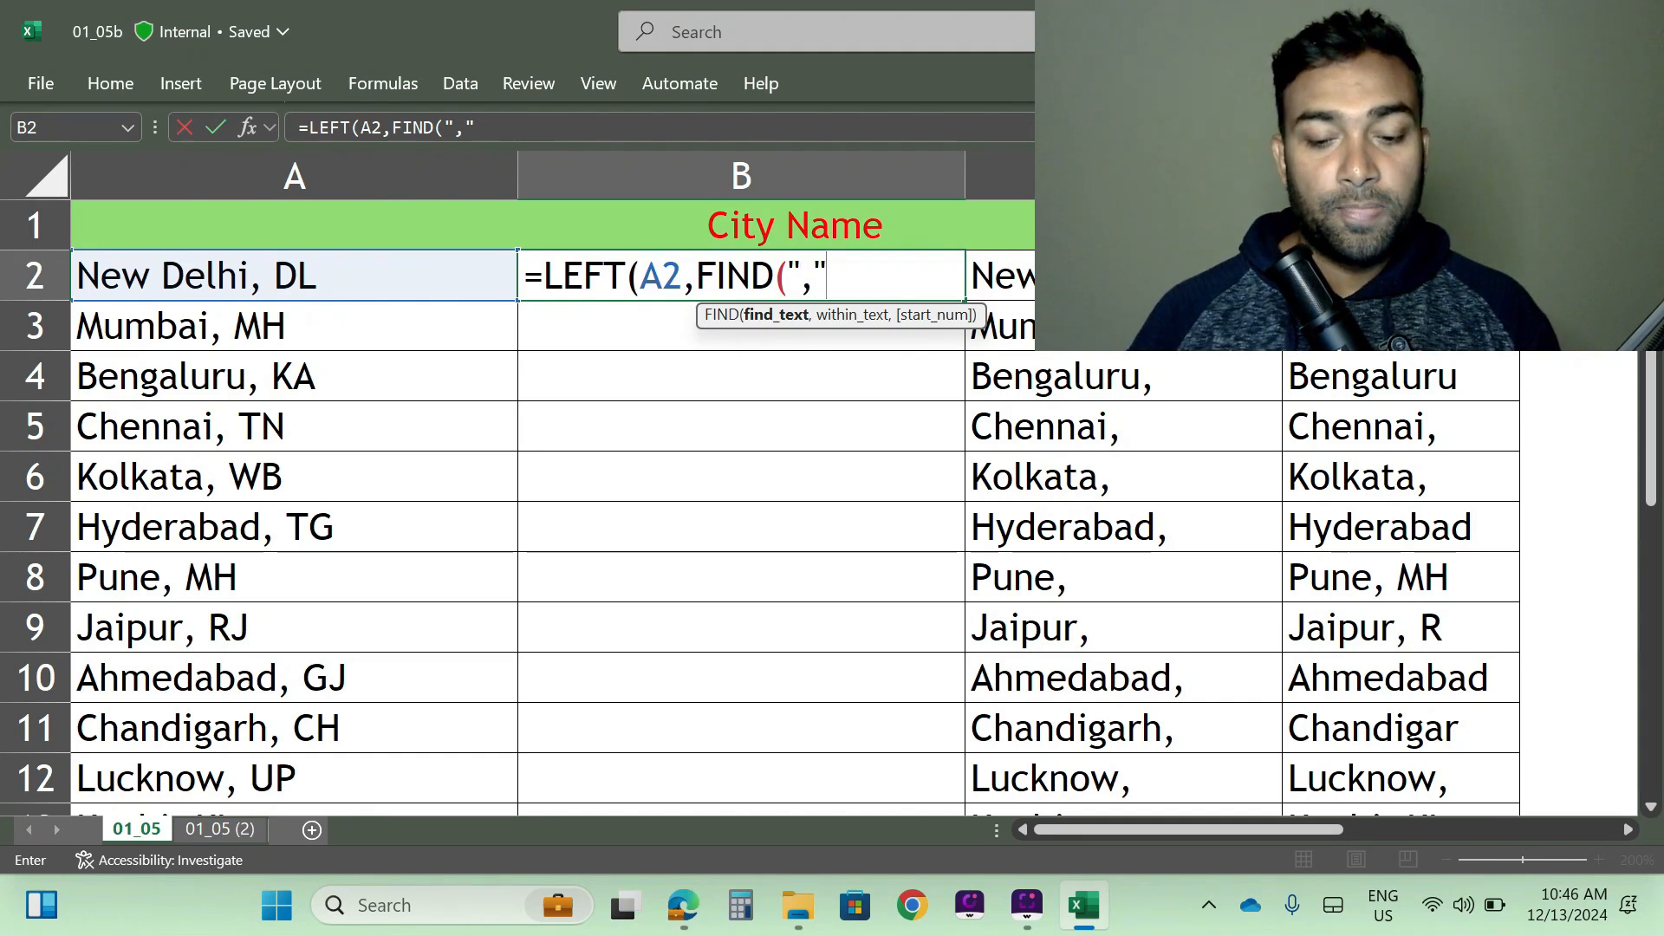
type(",")
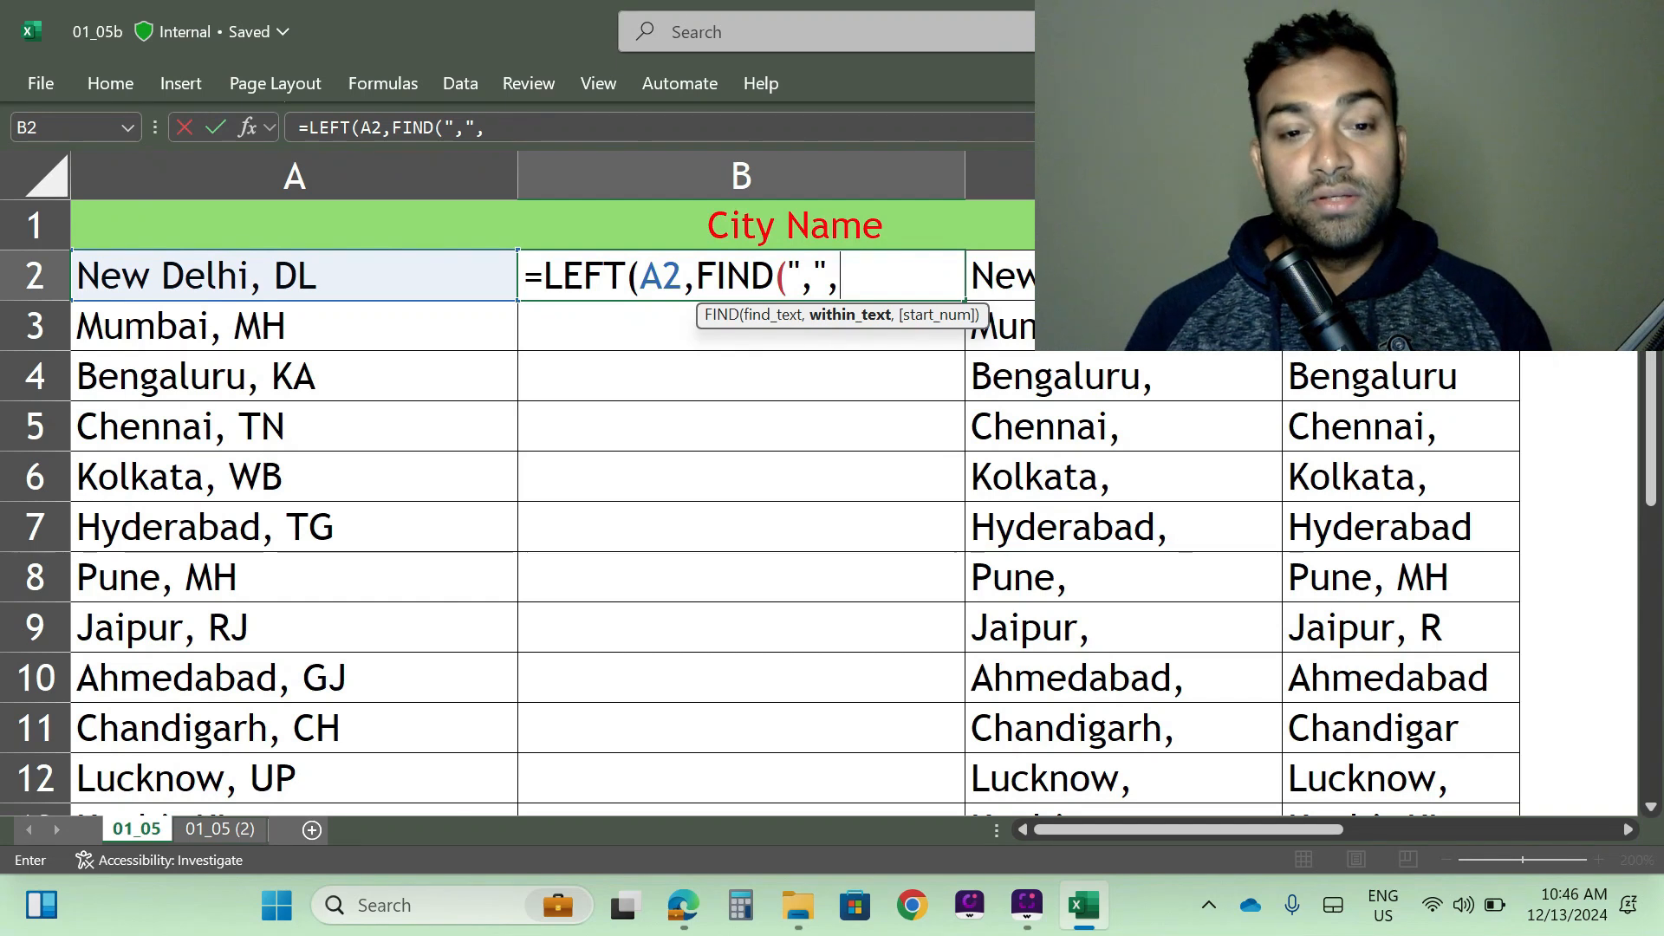
key("Left")
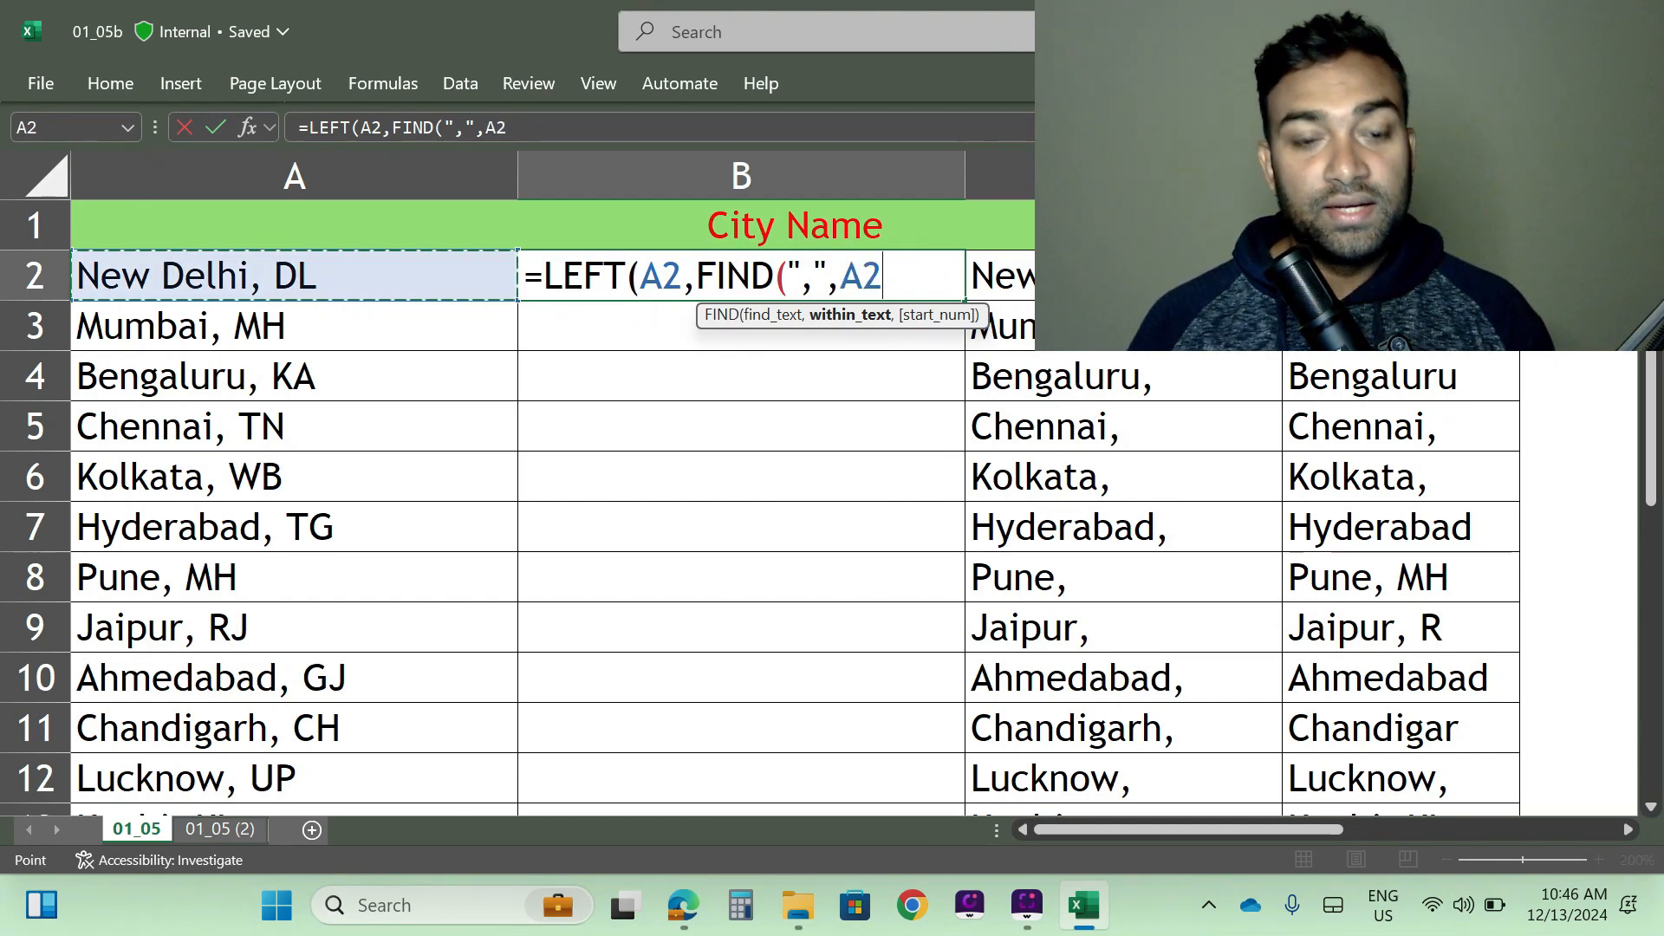
type("(")
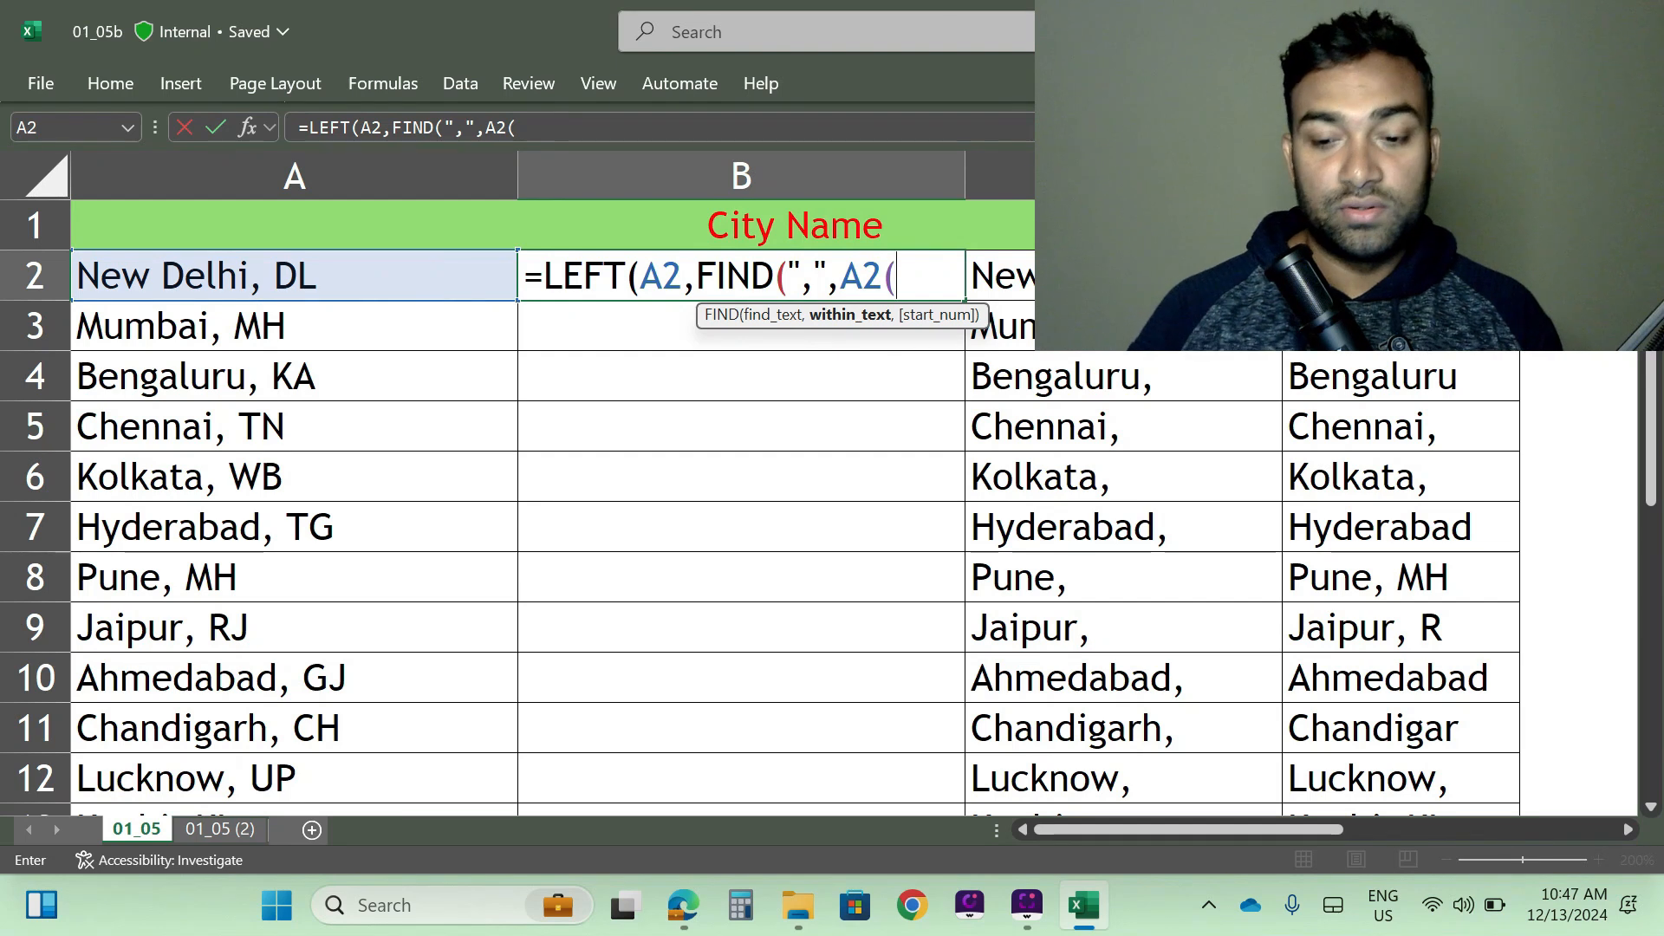
key("BackSpace")
type(")")
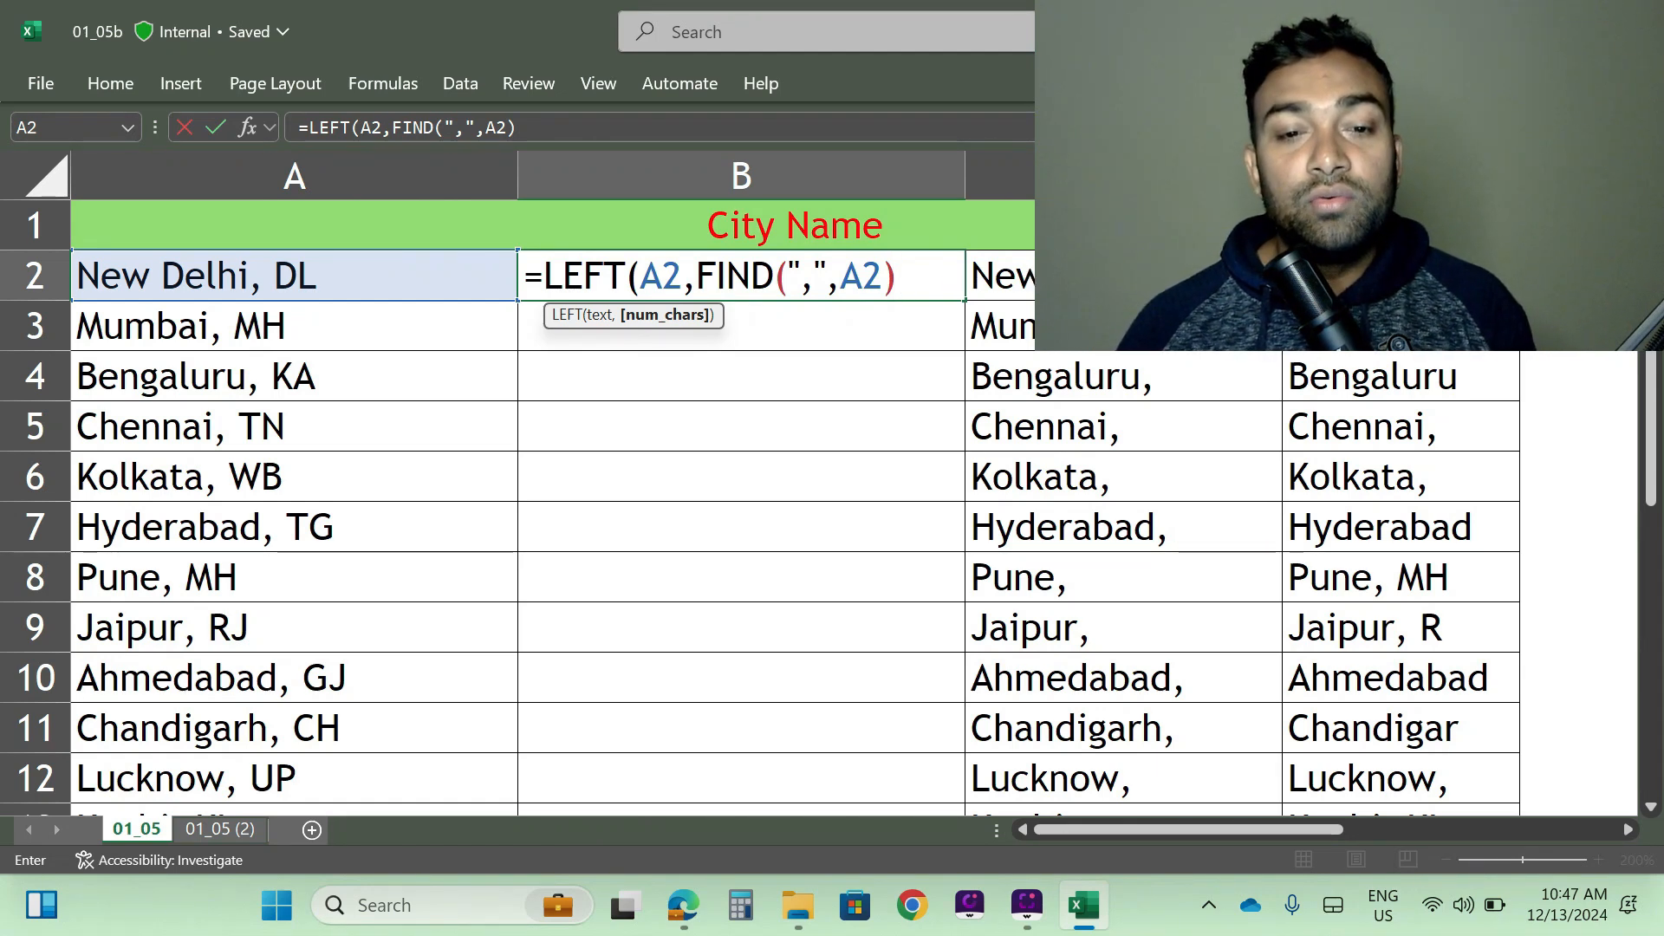
type("-")
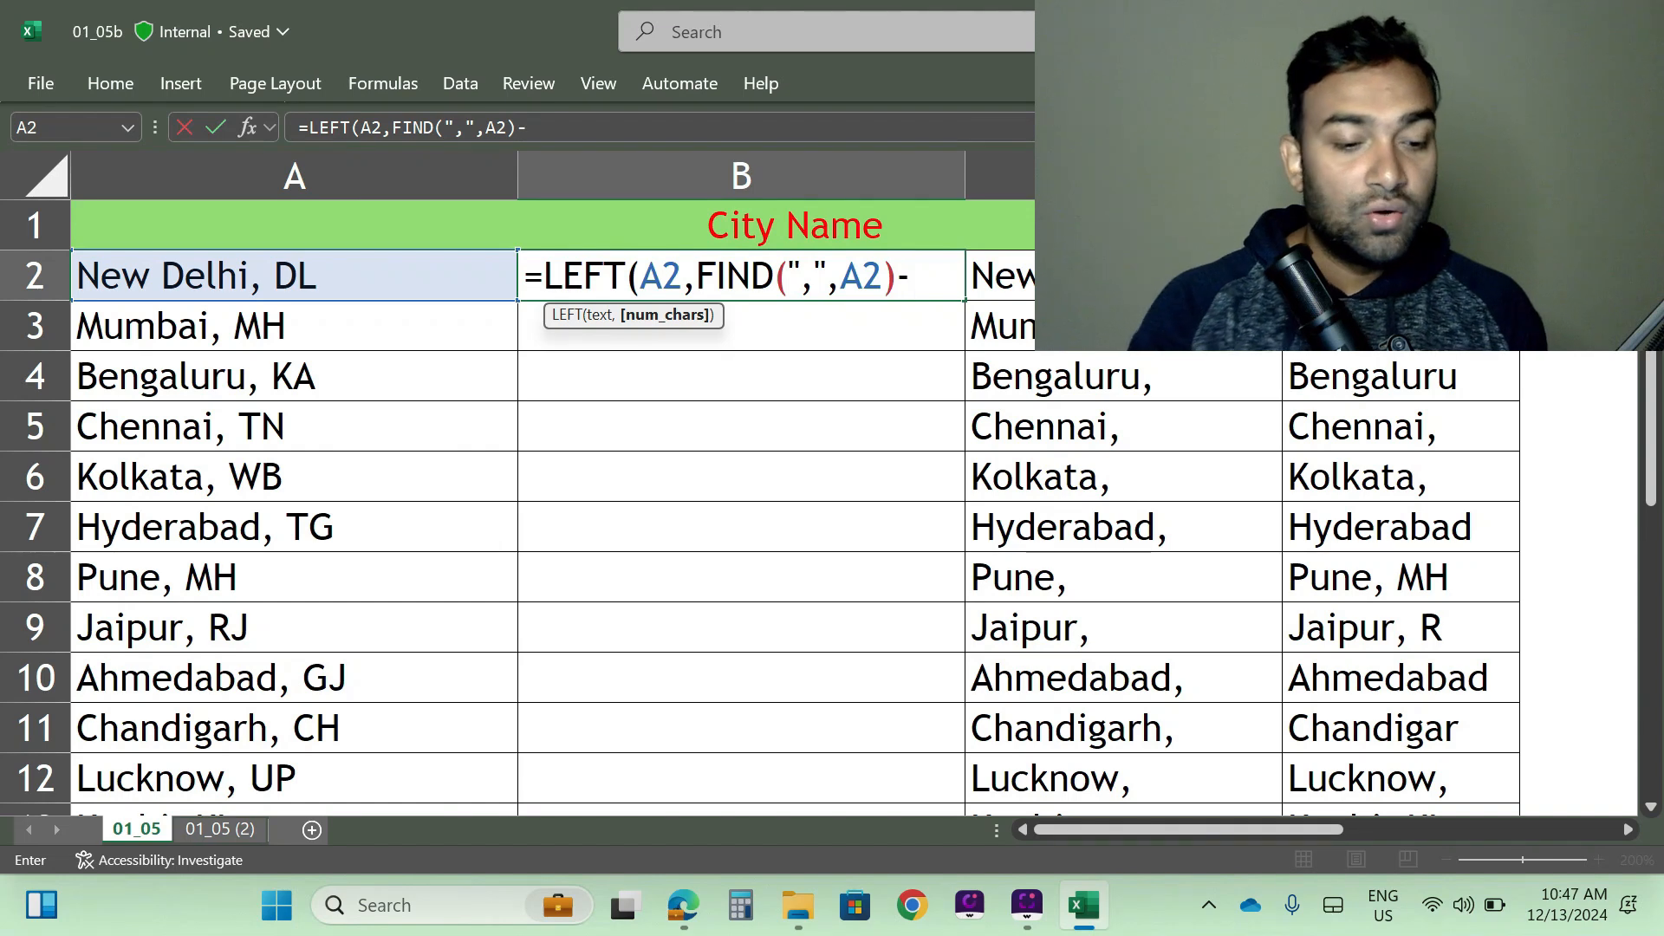
type("1")
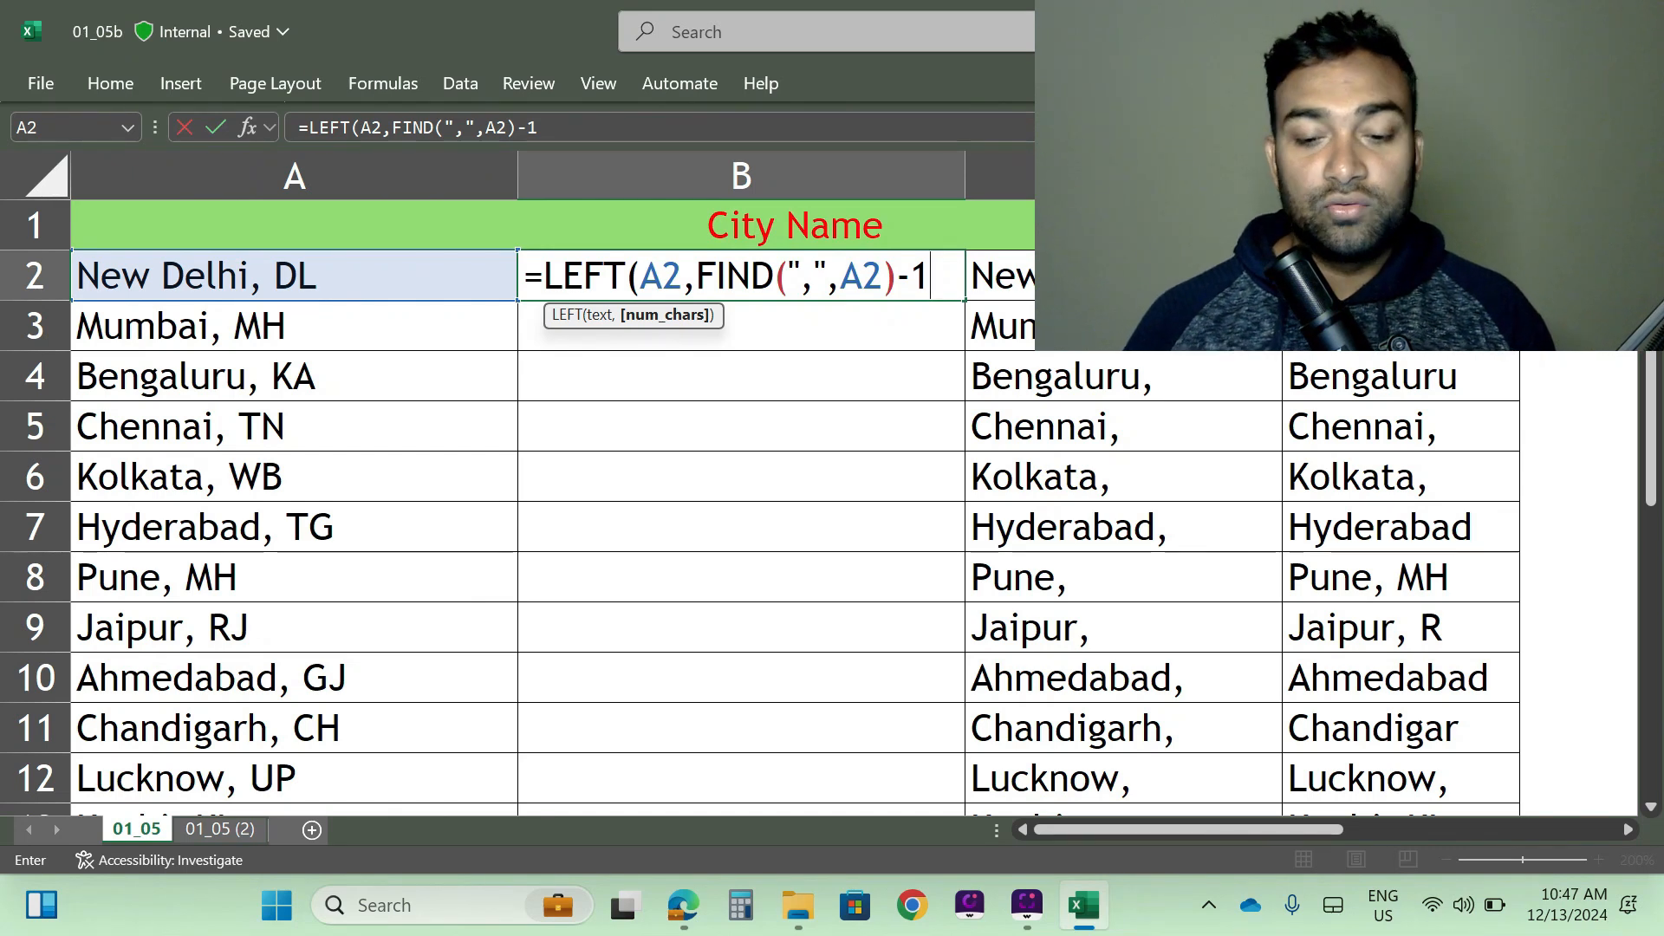
type(")")
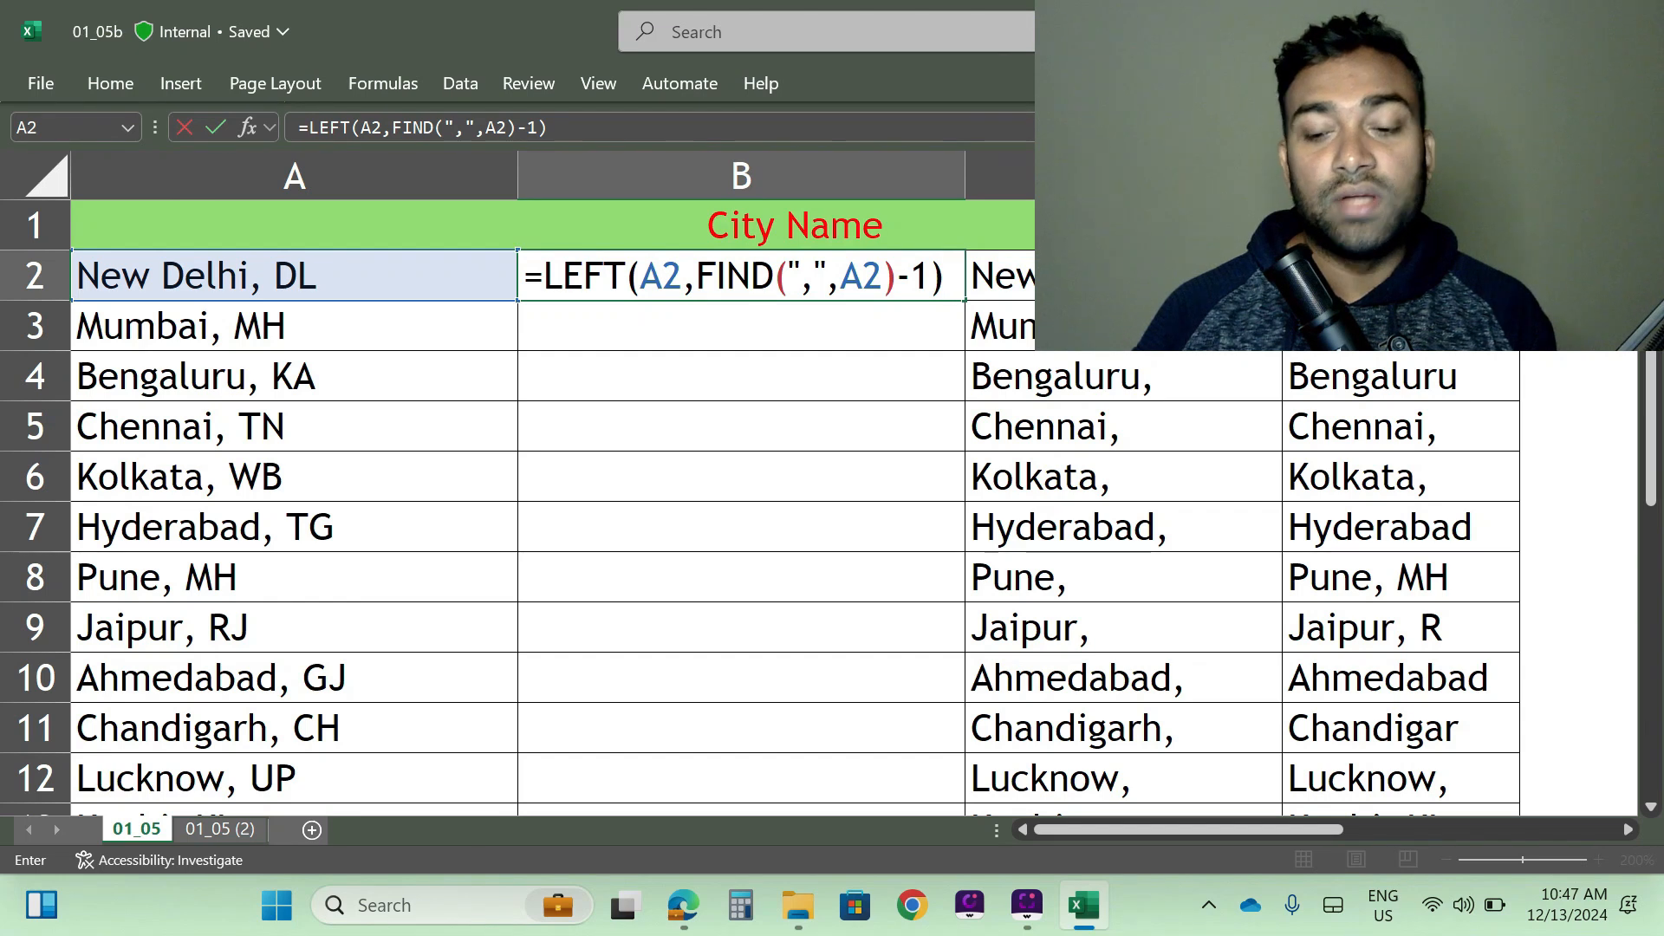
key("Return")
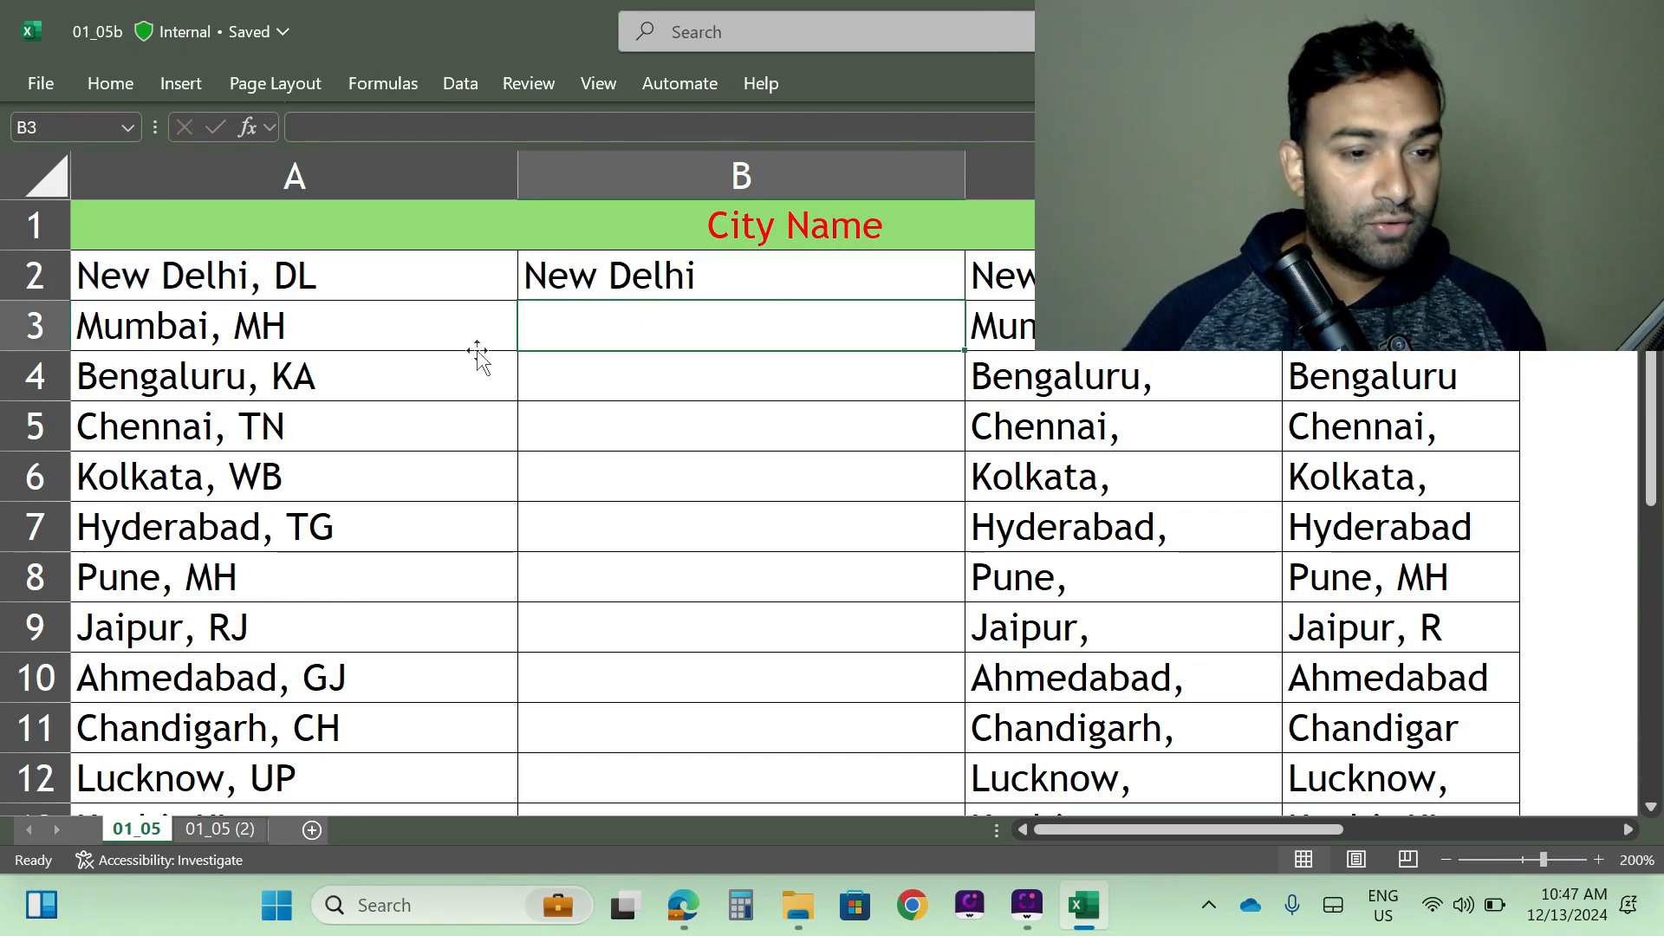
- Fill the comma-free LEFT and FIND formula from B2 down the city list, and narrow columns B and C
left_click(774, 279)
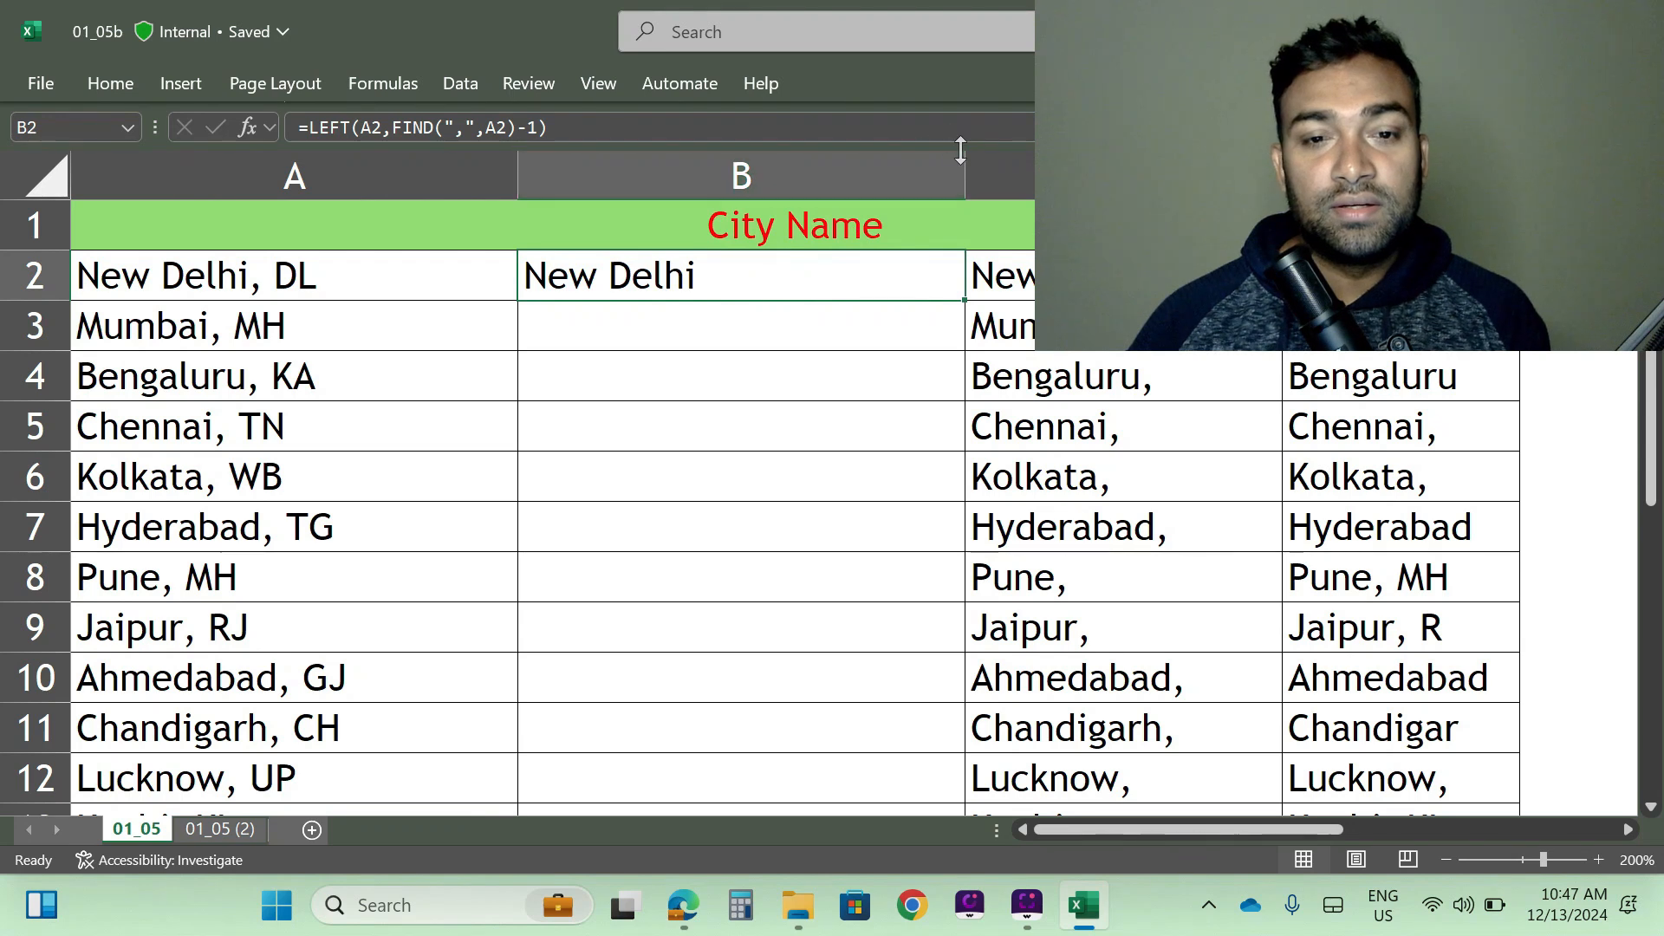
double_click(966, 301)
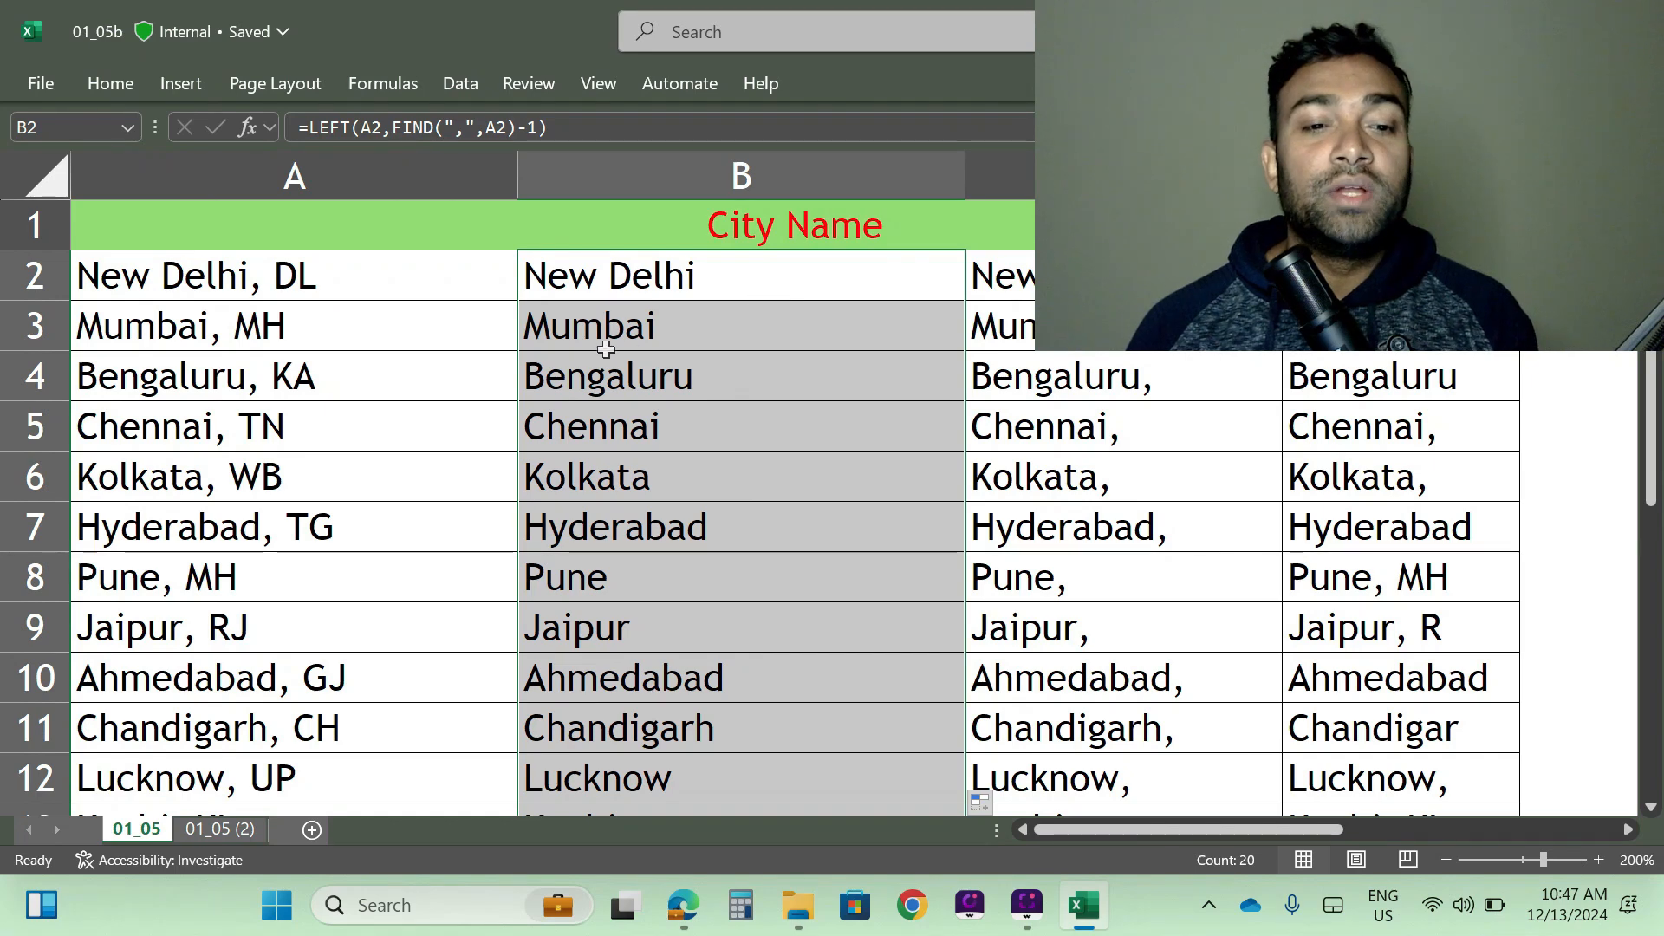
scroll(669, 494, "down", 2)
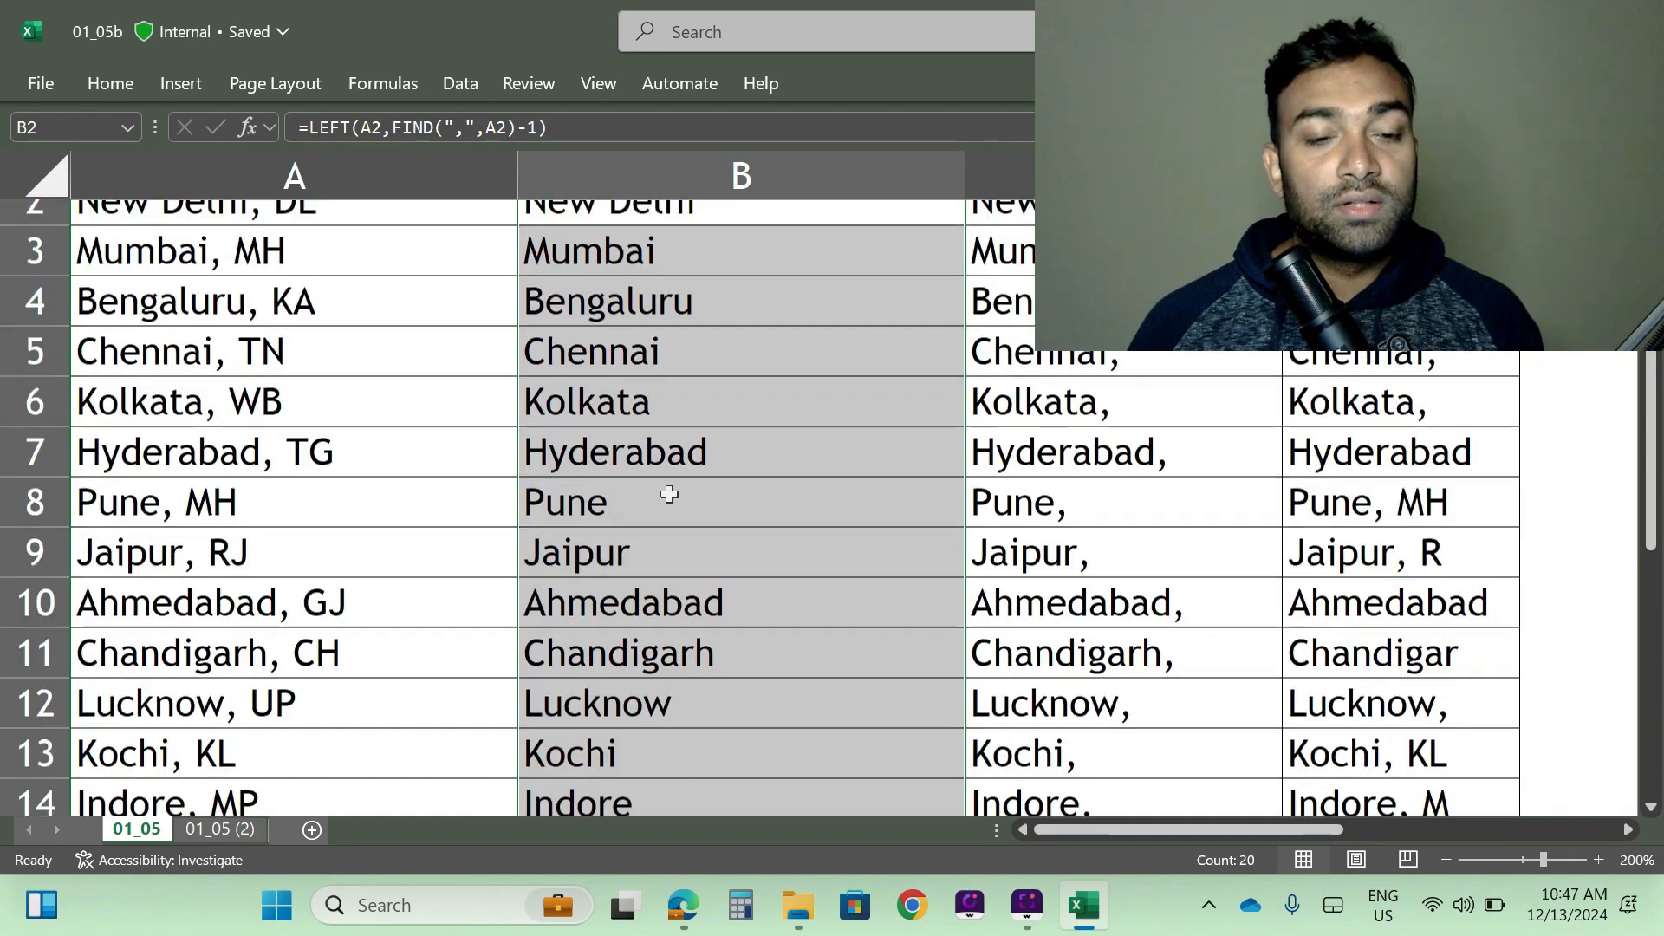
scroll(669, 493, "down", 8)
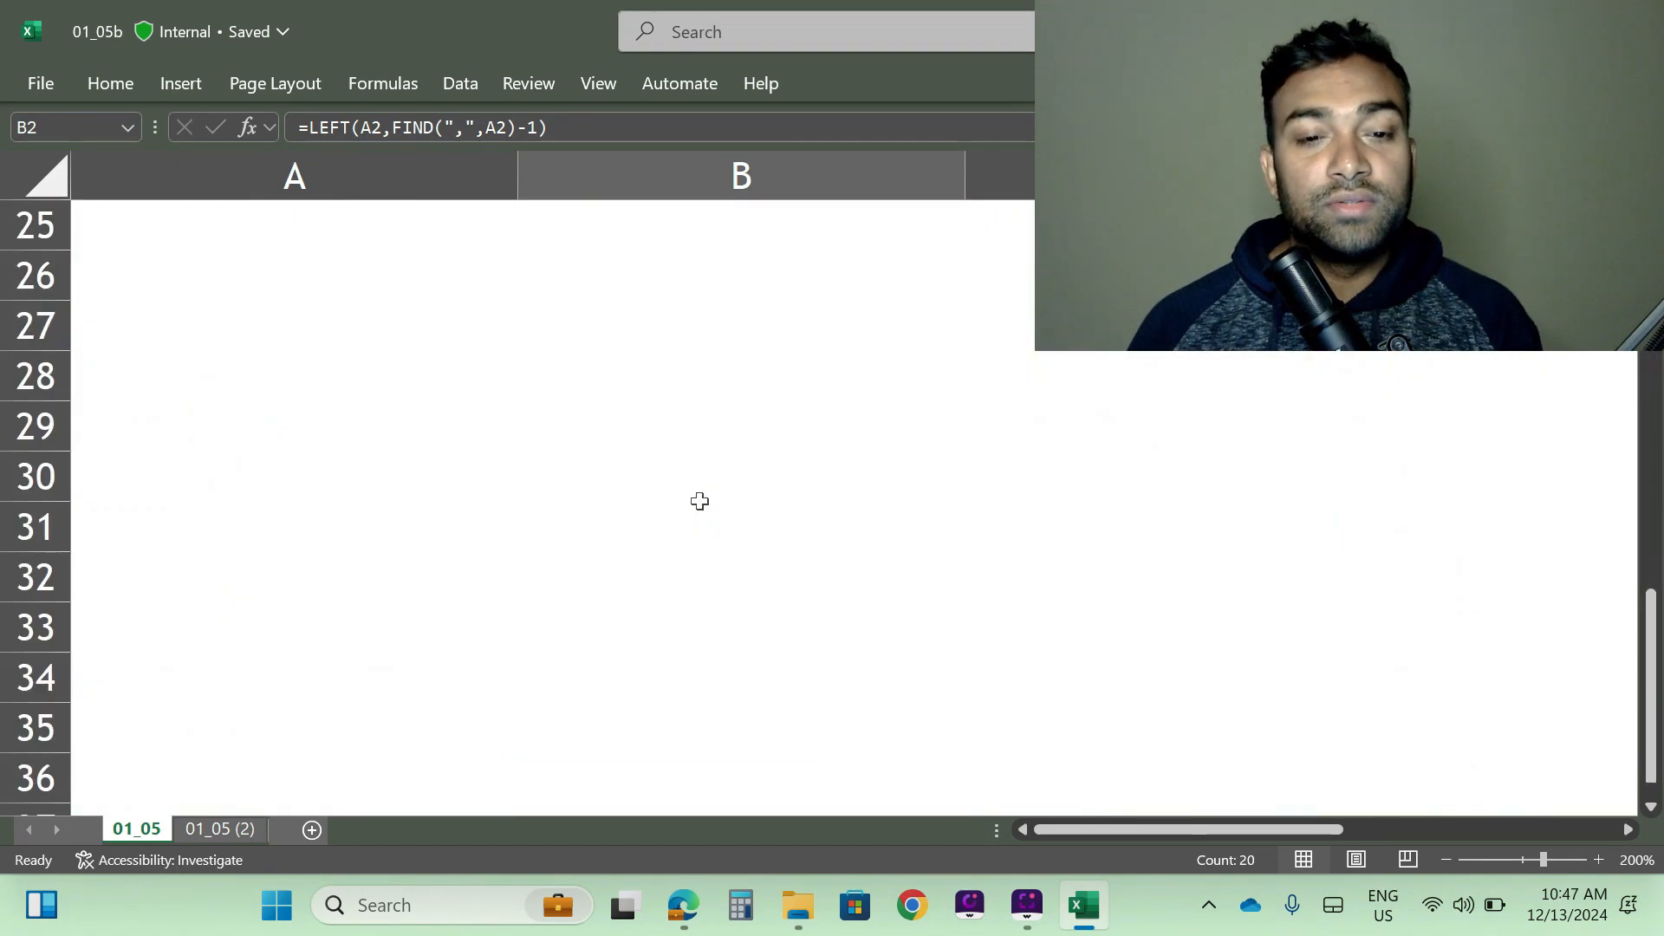
scroll(698, 506, "up", 8)
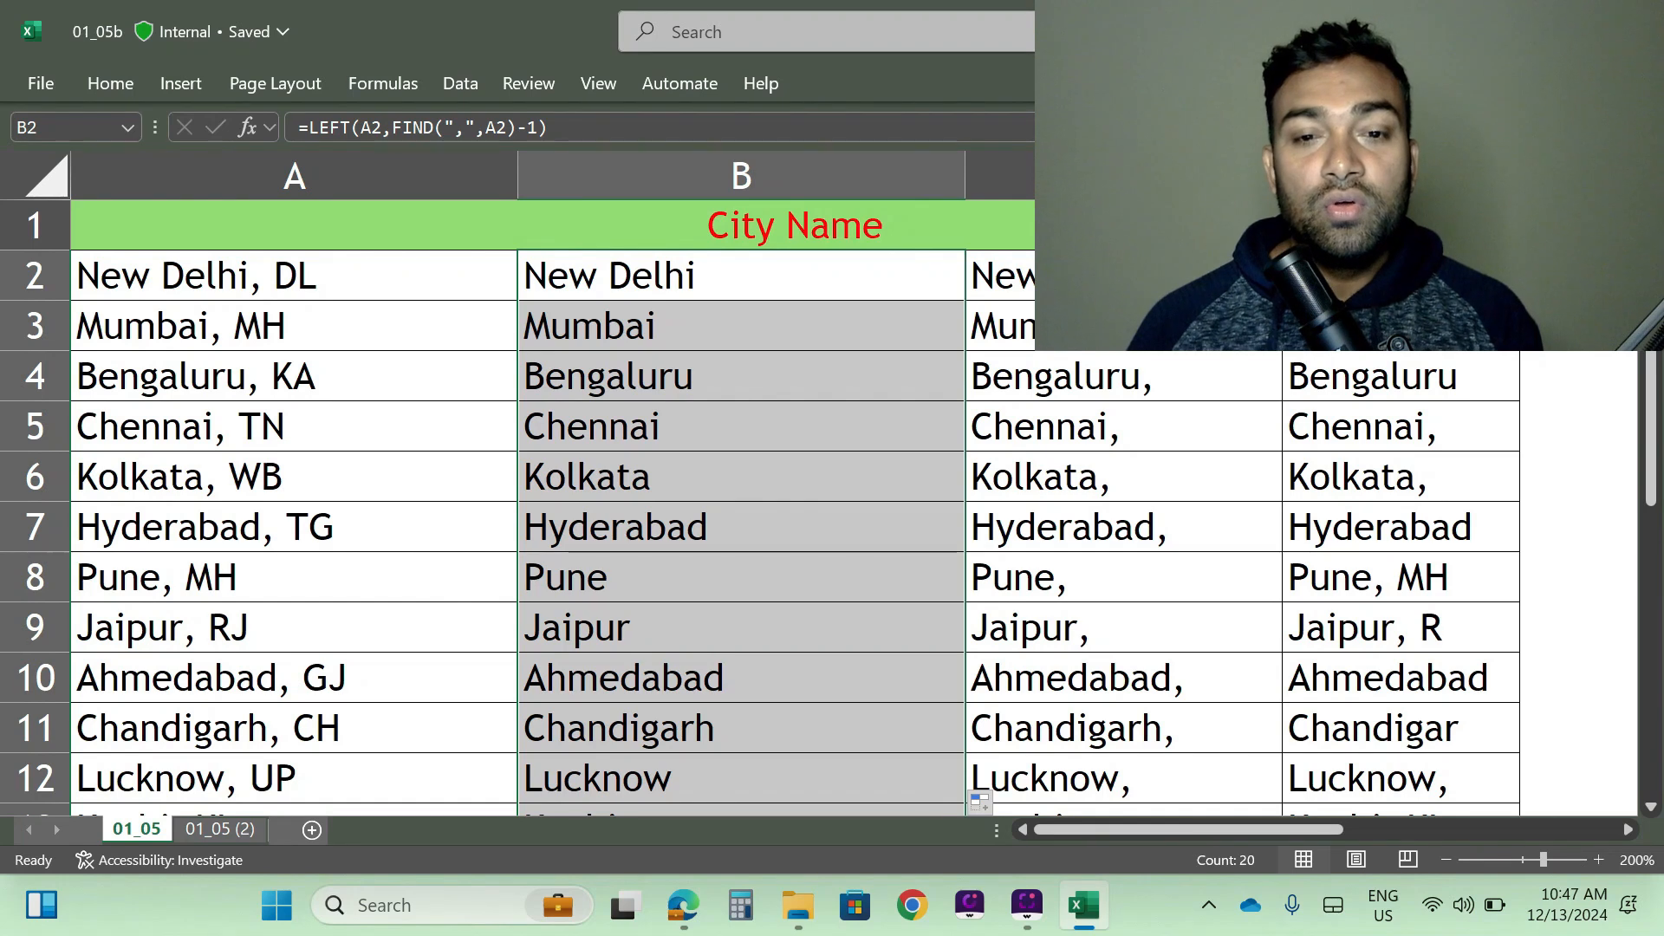
left_click_drag(969, 161, 797, 165)
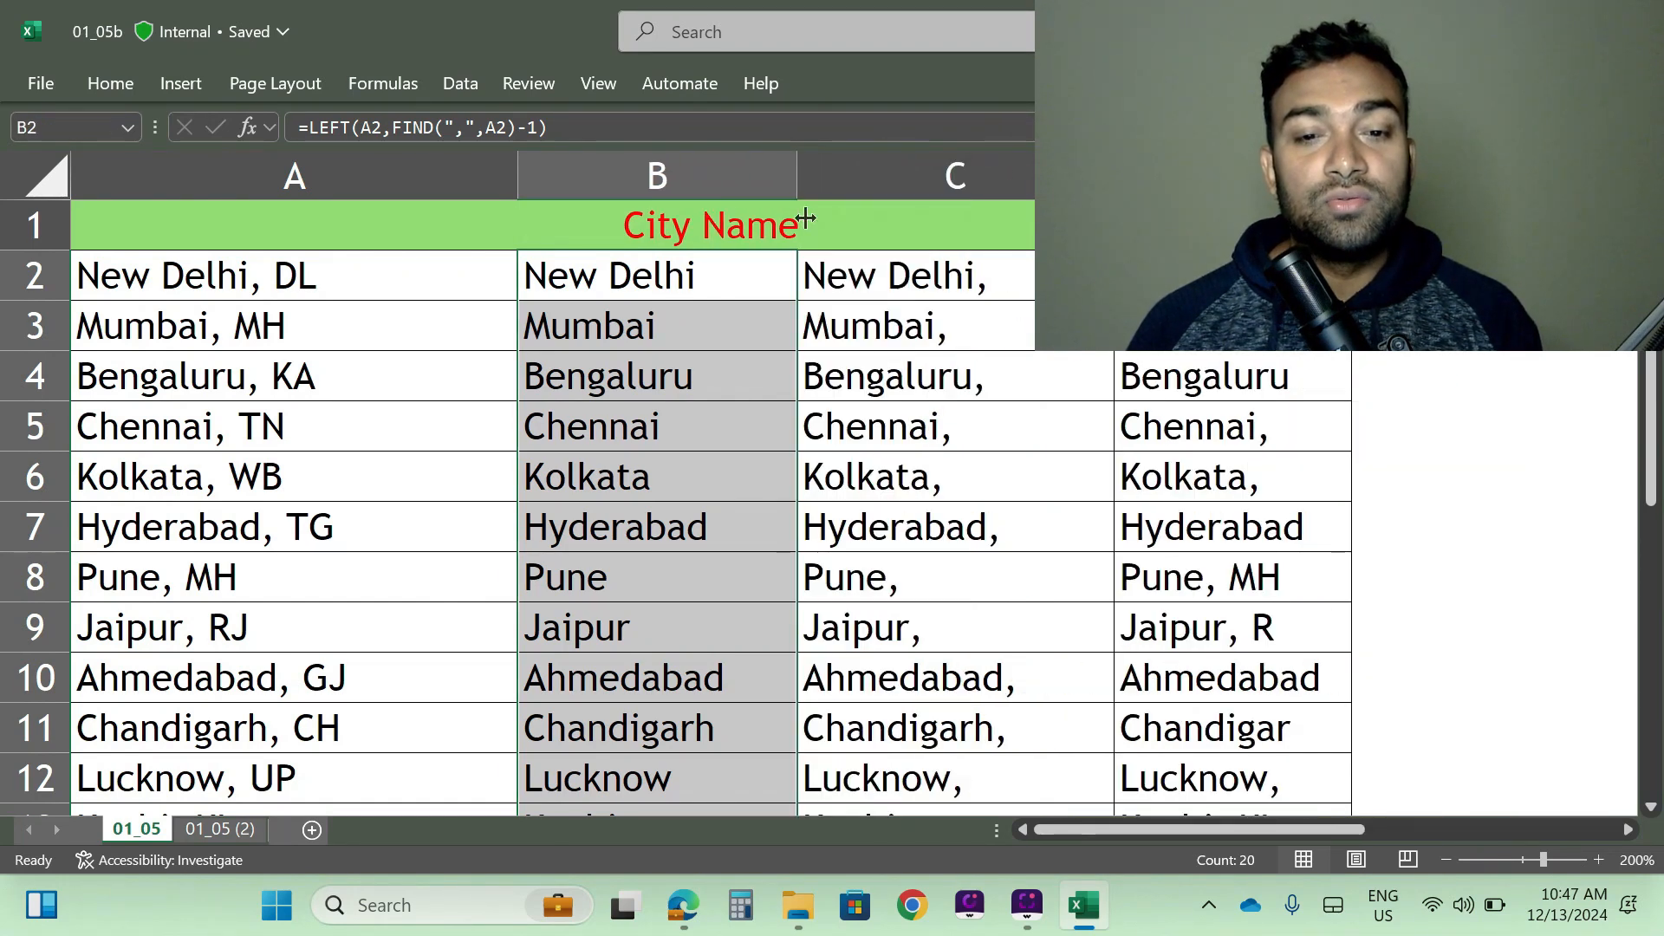
left_click_drag(1113, 165, 1094, 164)
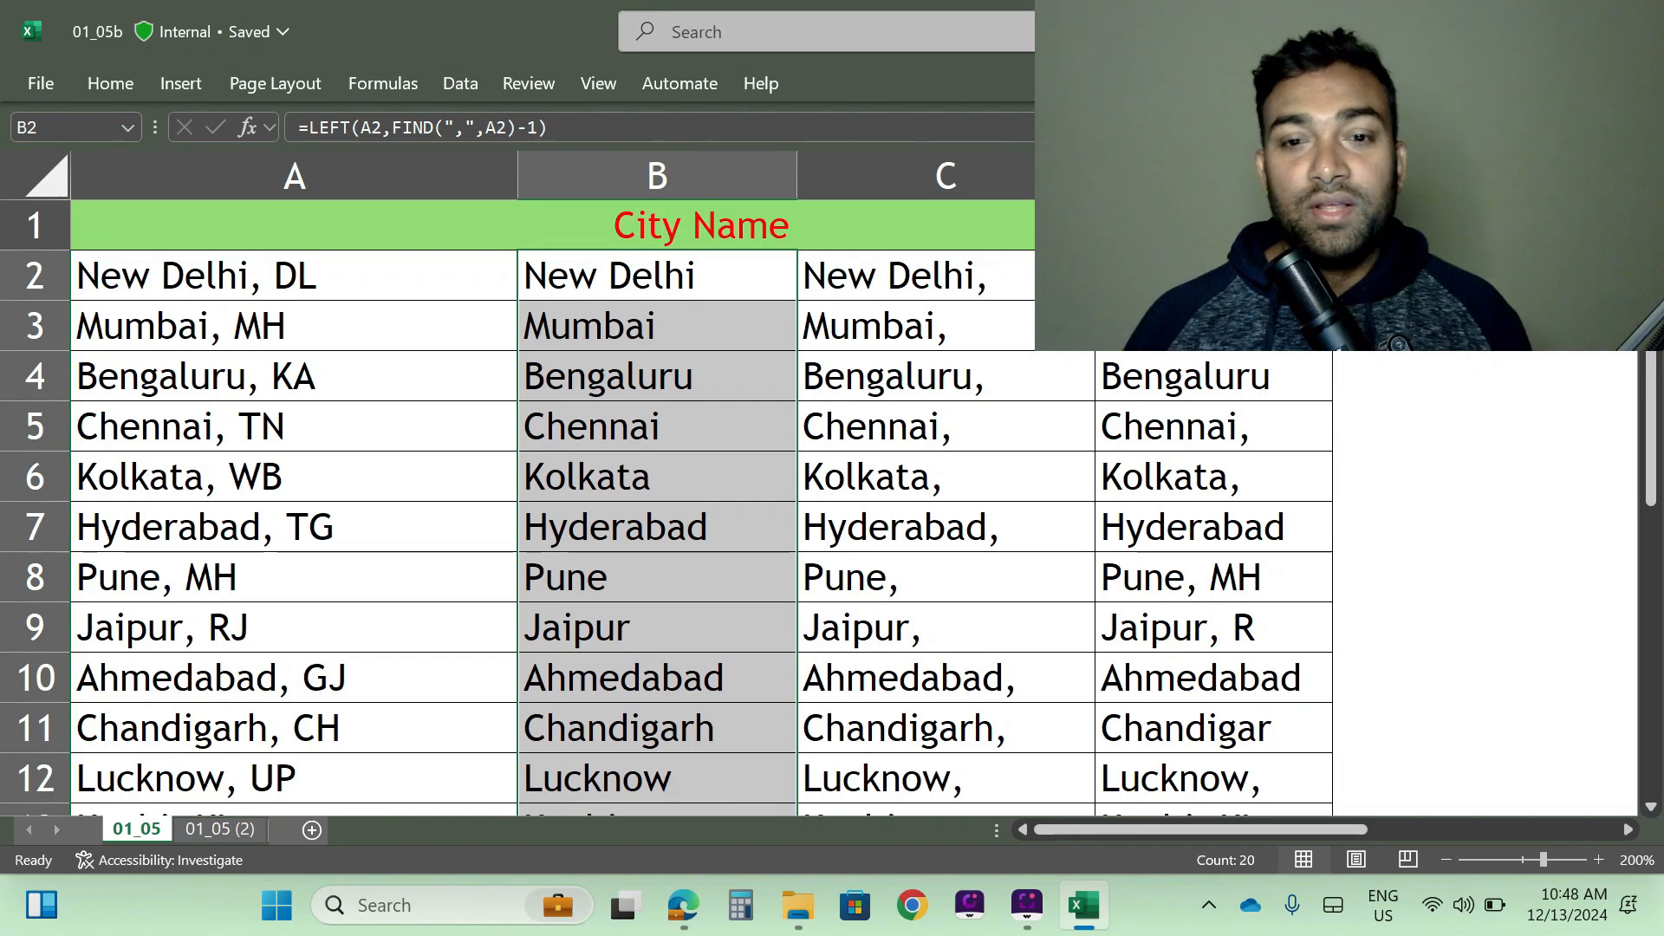
- Compare the fixed-length LEFT formula in D2 with the LEFT and FIND formula in B2, and select column B
left_click(1213, 276)
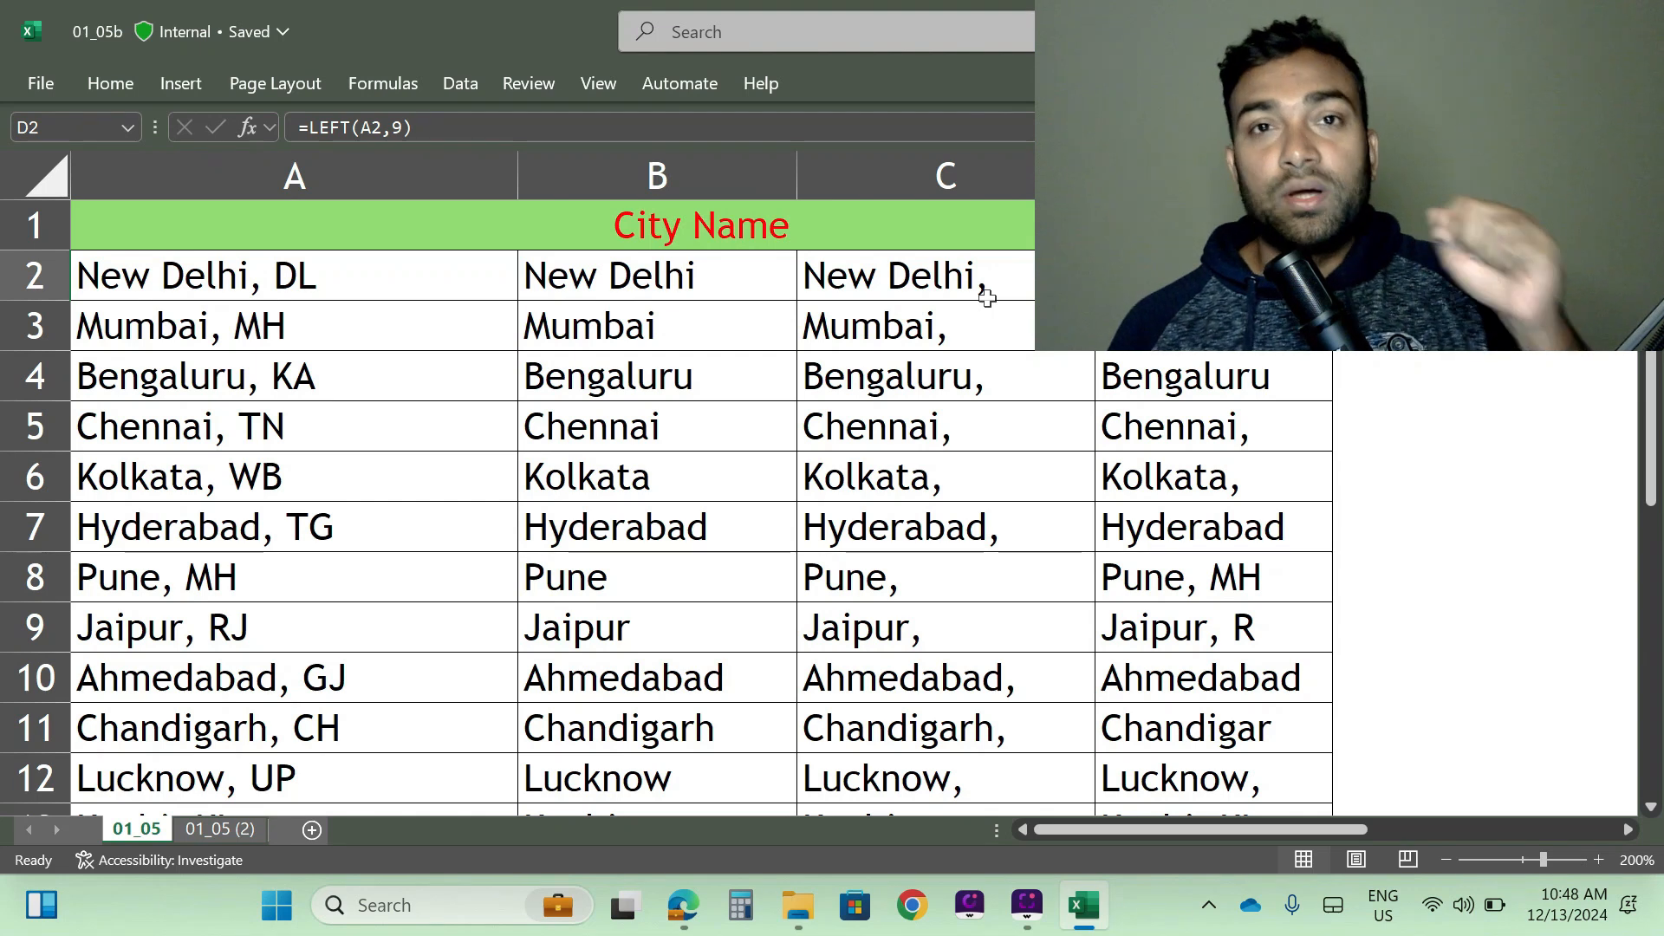
left_click(639, 279)
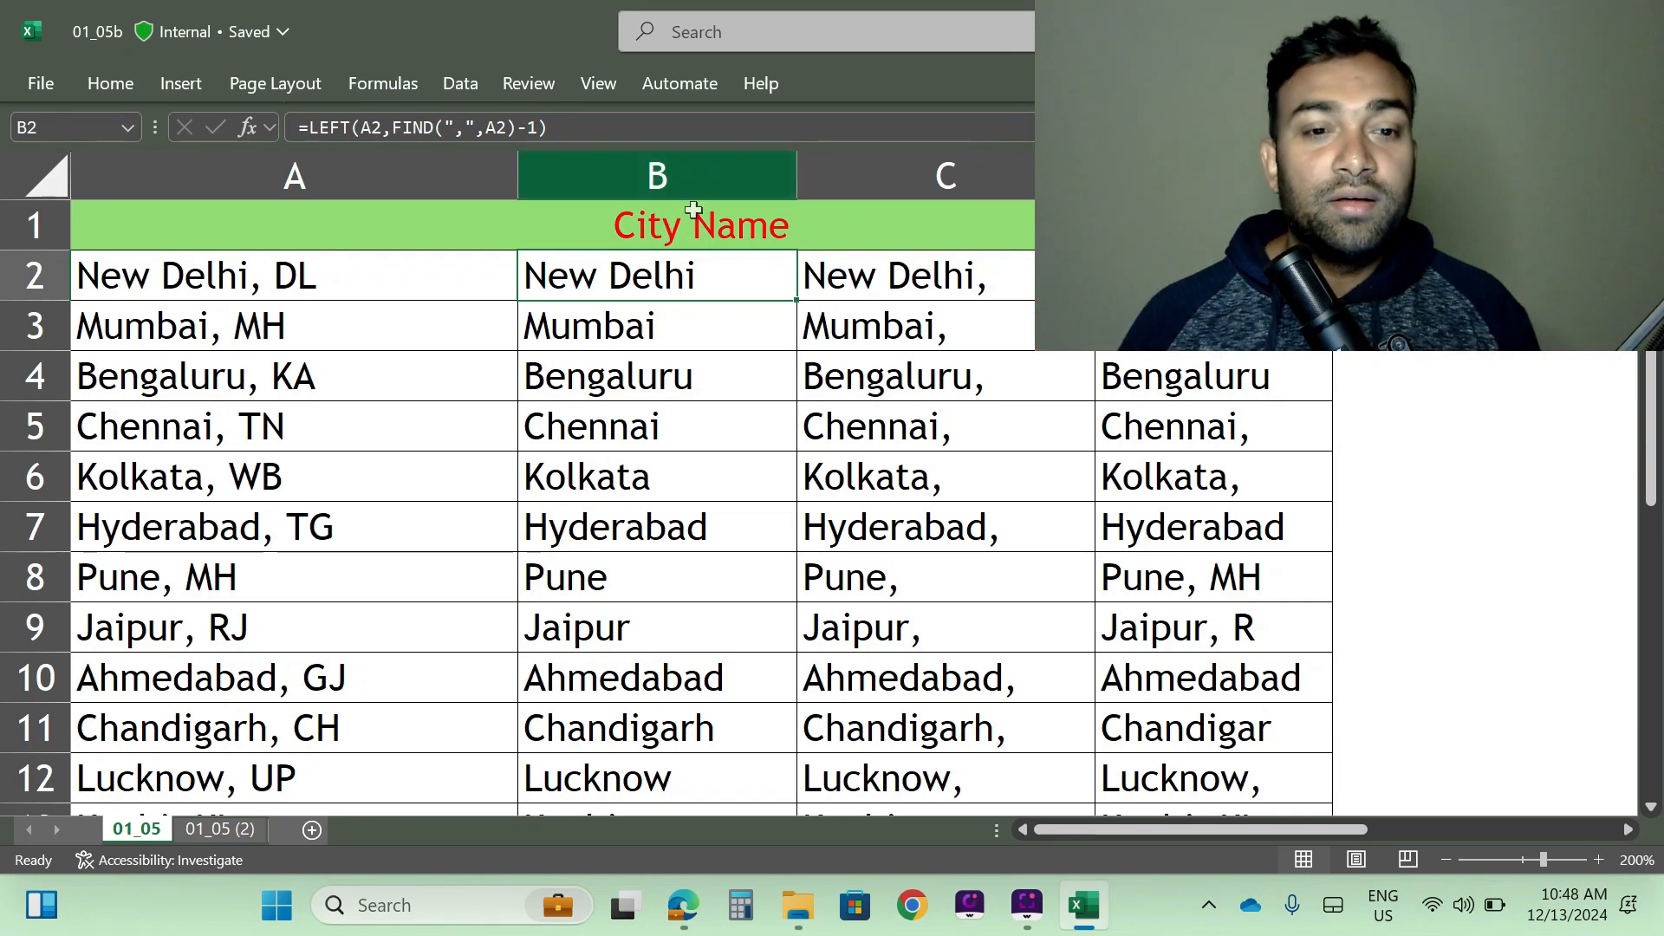
left_click(660, 173)
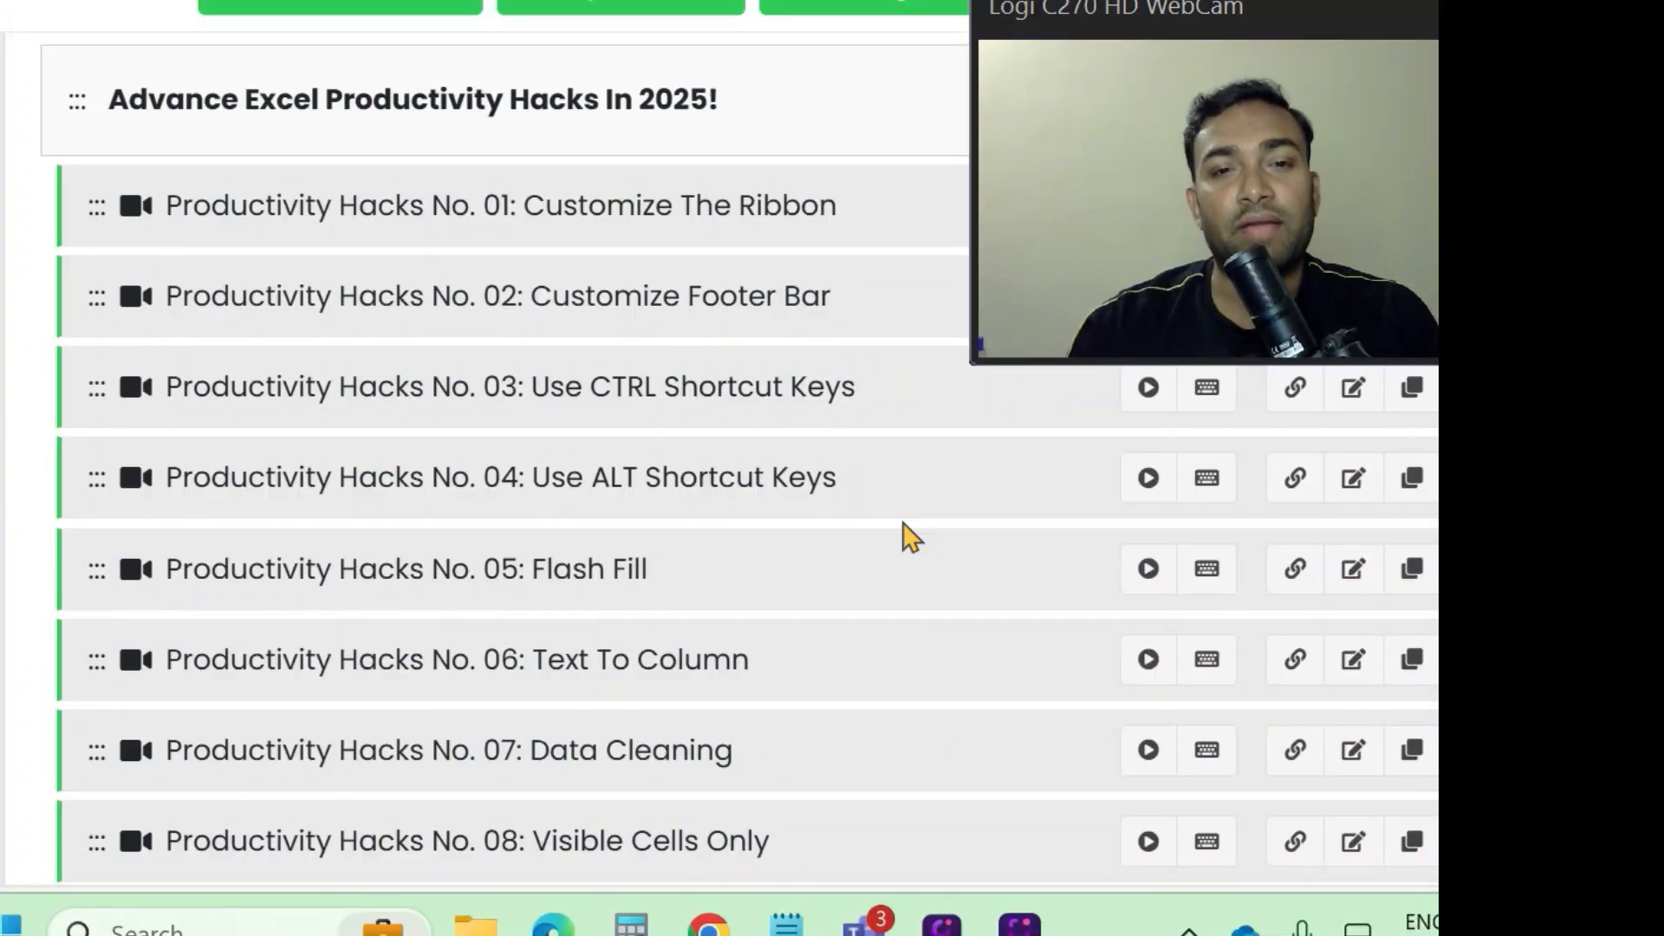
- Switch to the course page in the browser and review its outline from the productivity hacks through to the pivot table and charts section
scroll(902, 536, "down", 20)
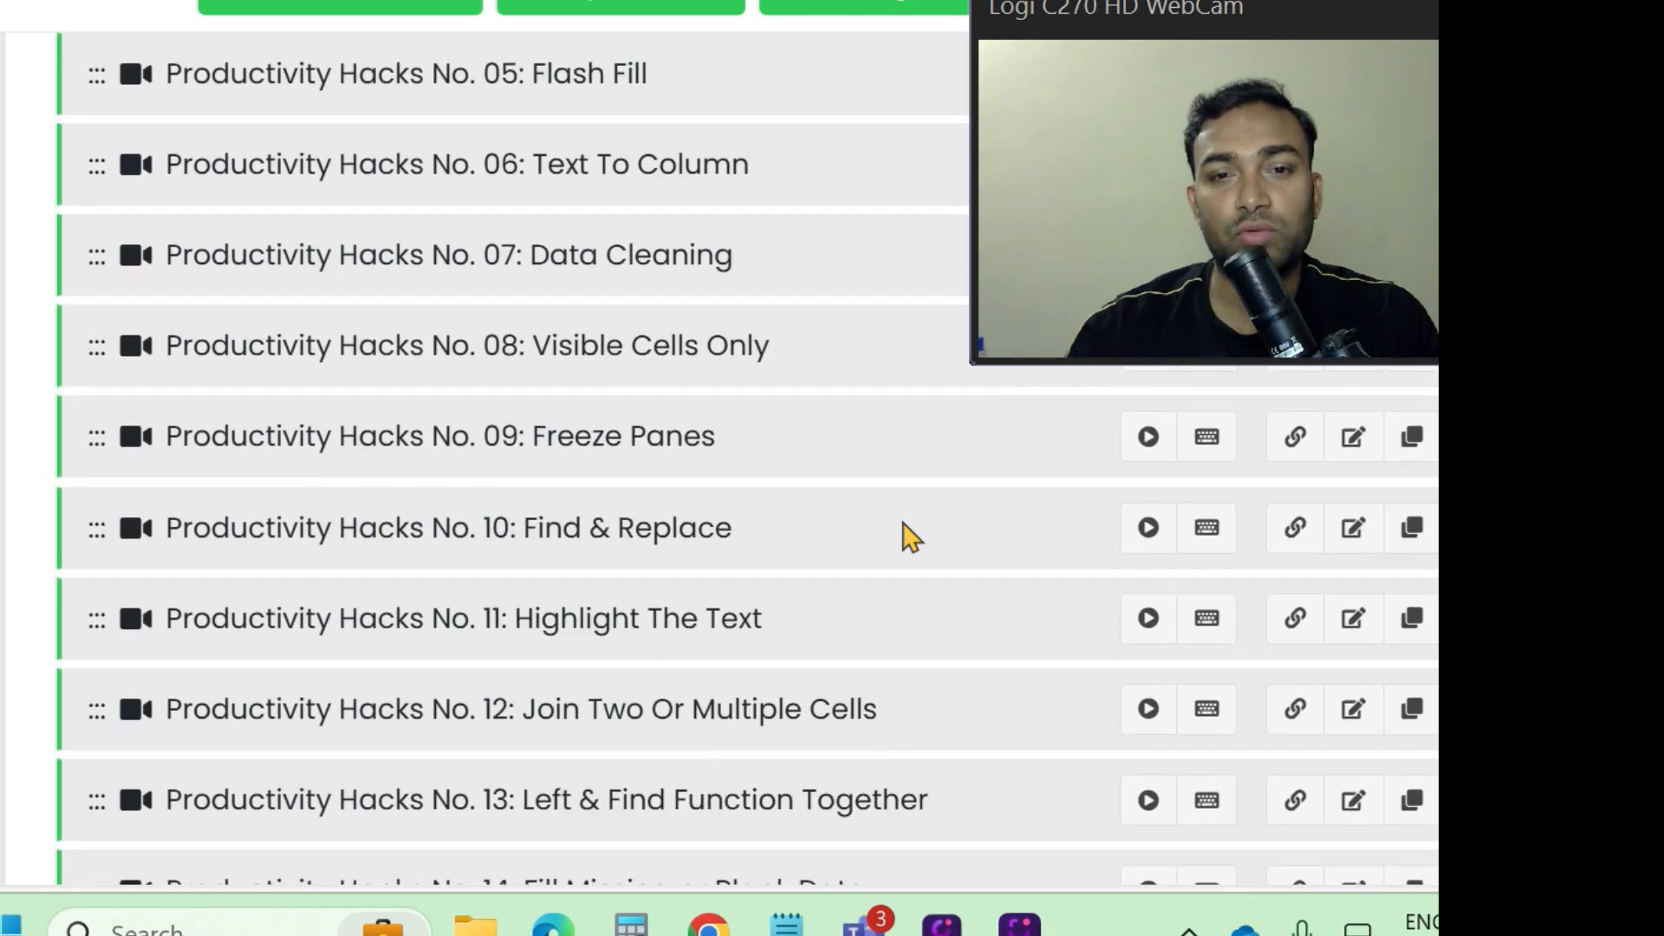
scroll(902, 536, "down", 1)
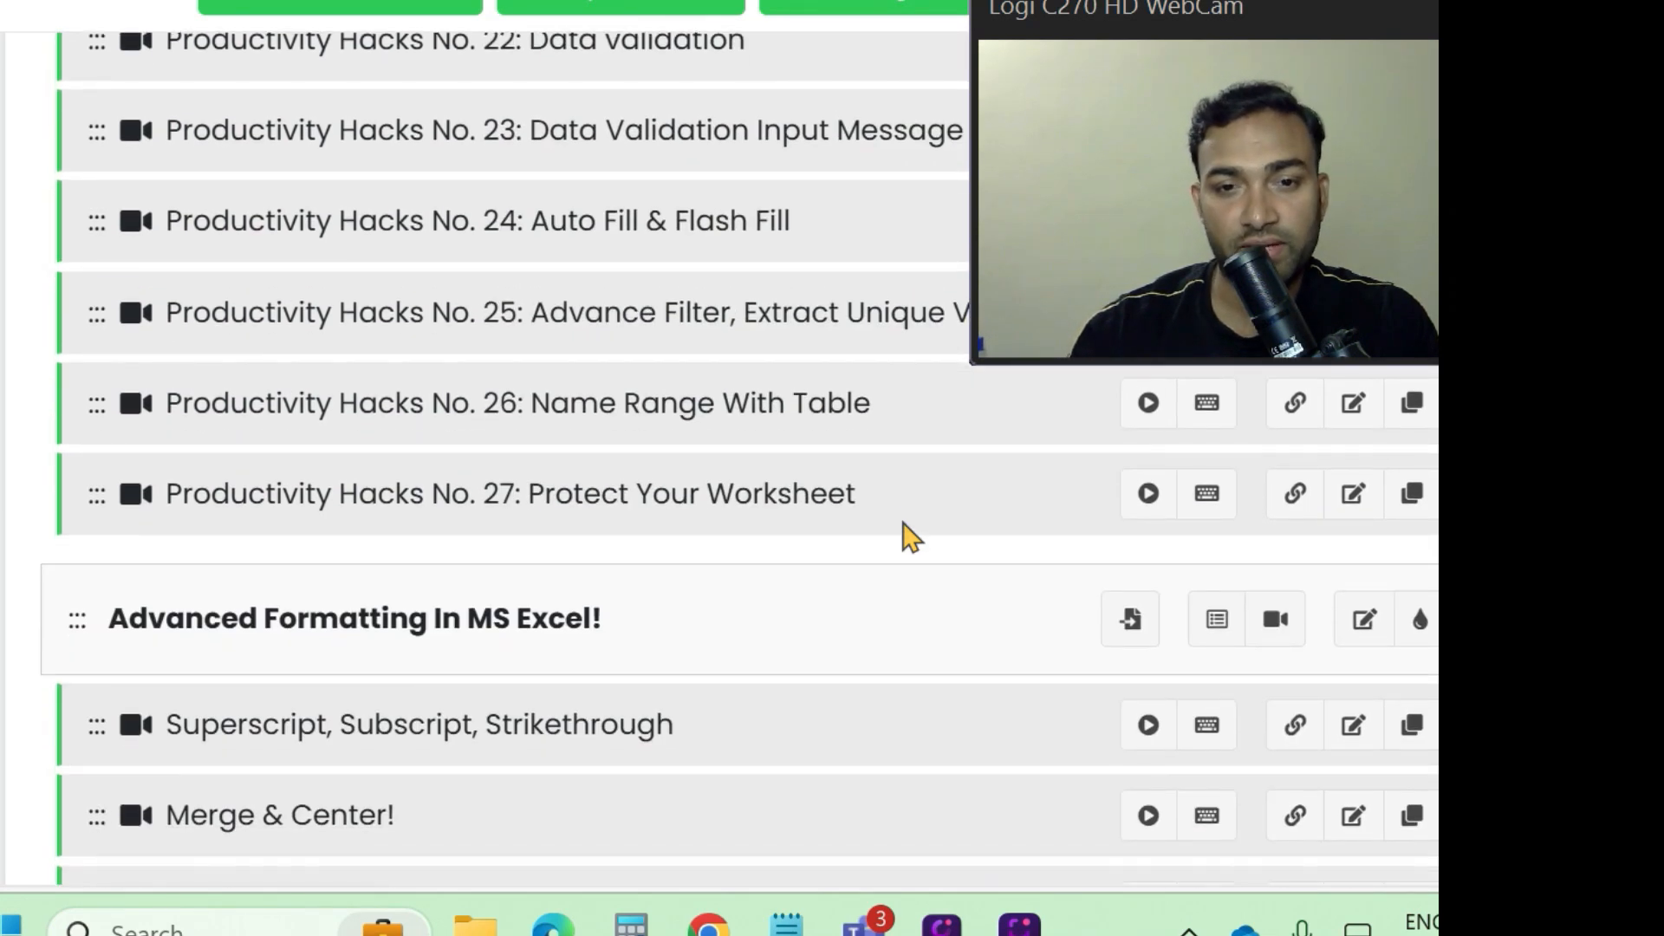
scroll(908, 538, "down", 5)
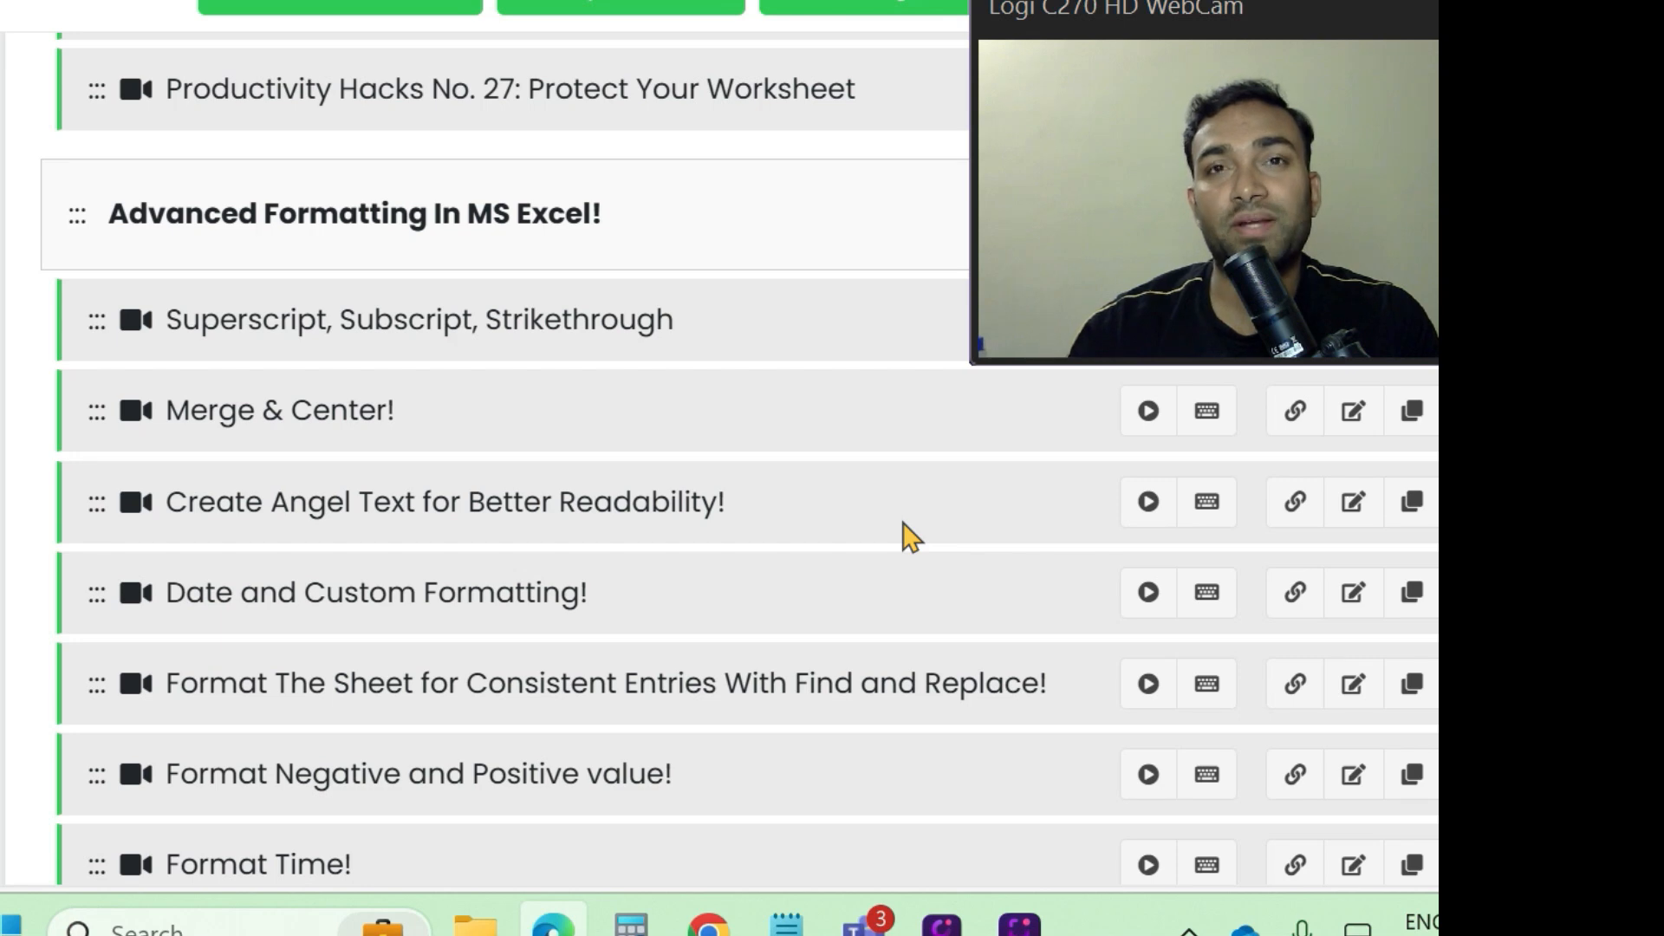
scroll(909, 537, "down", 15)
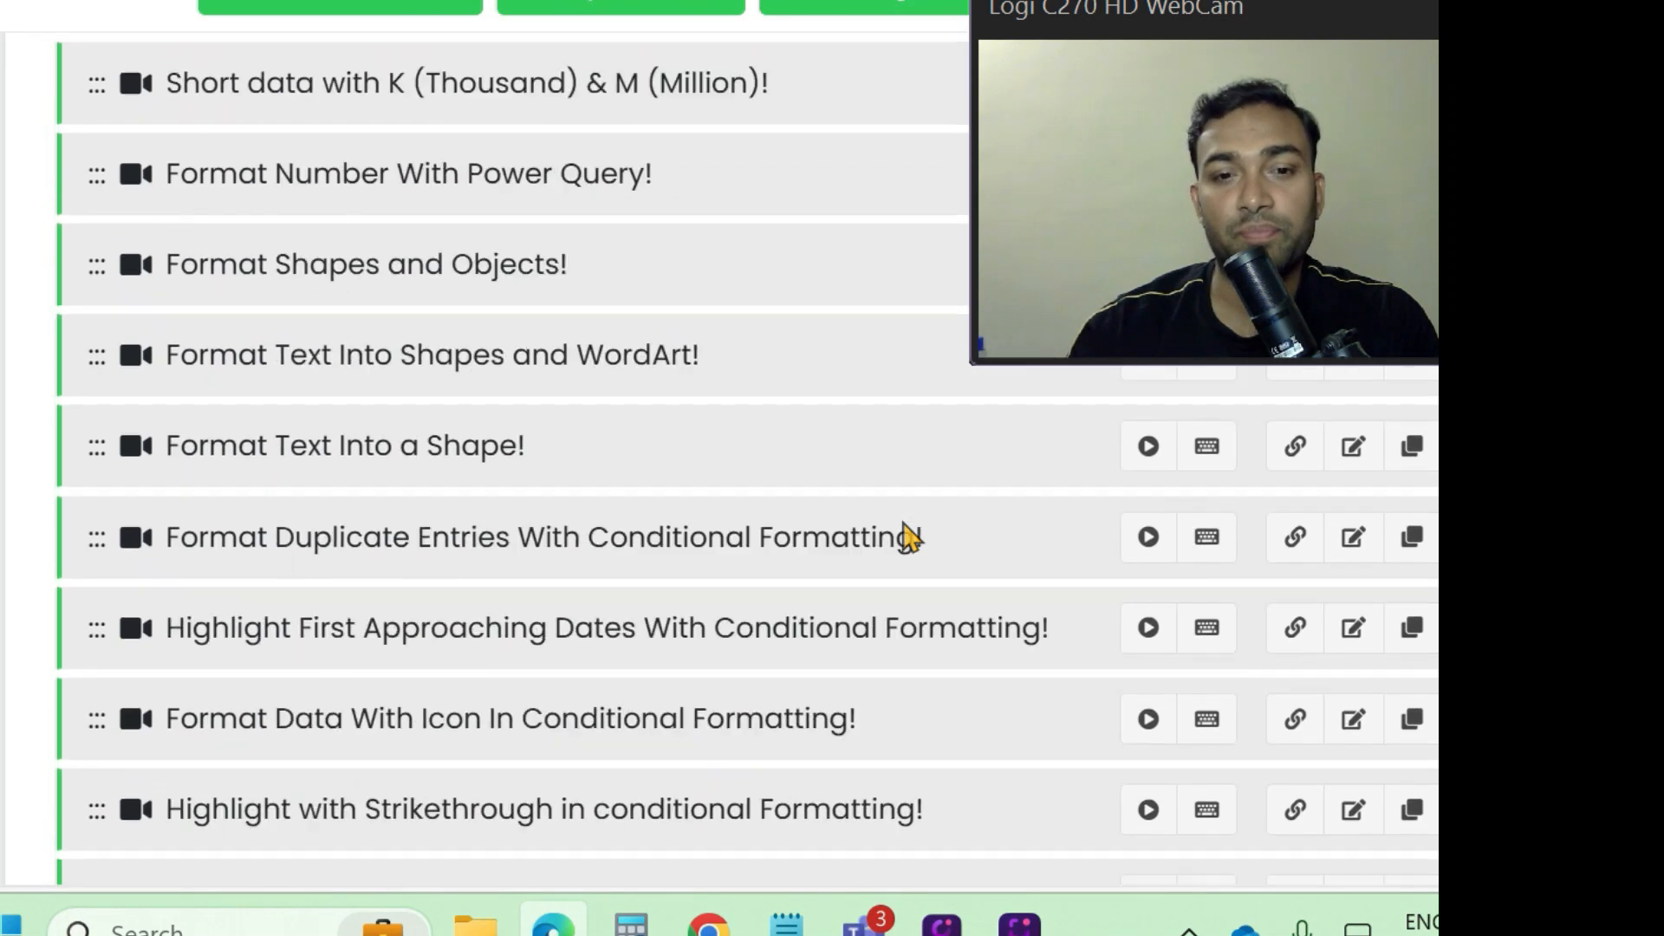
scroll(905, 533, "down", 8)
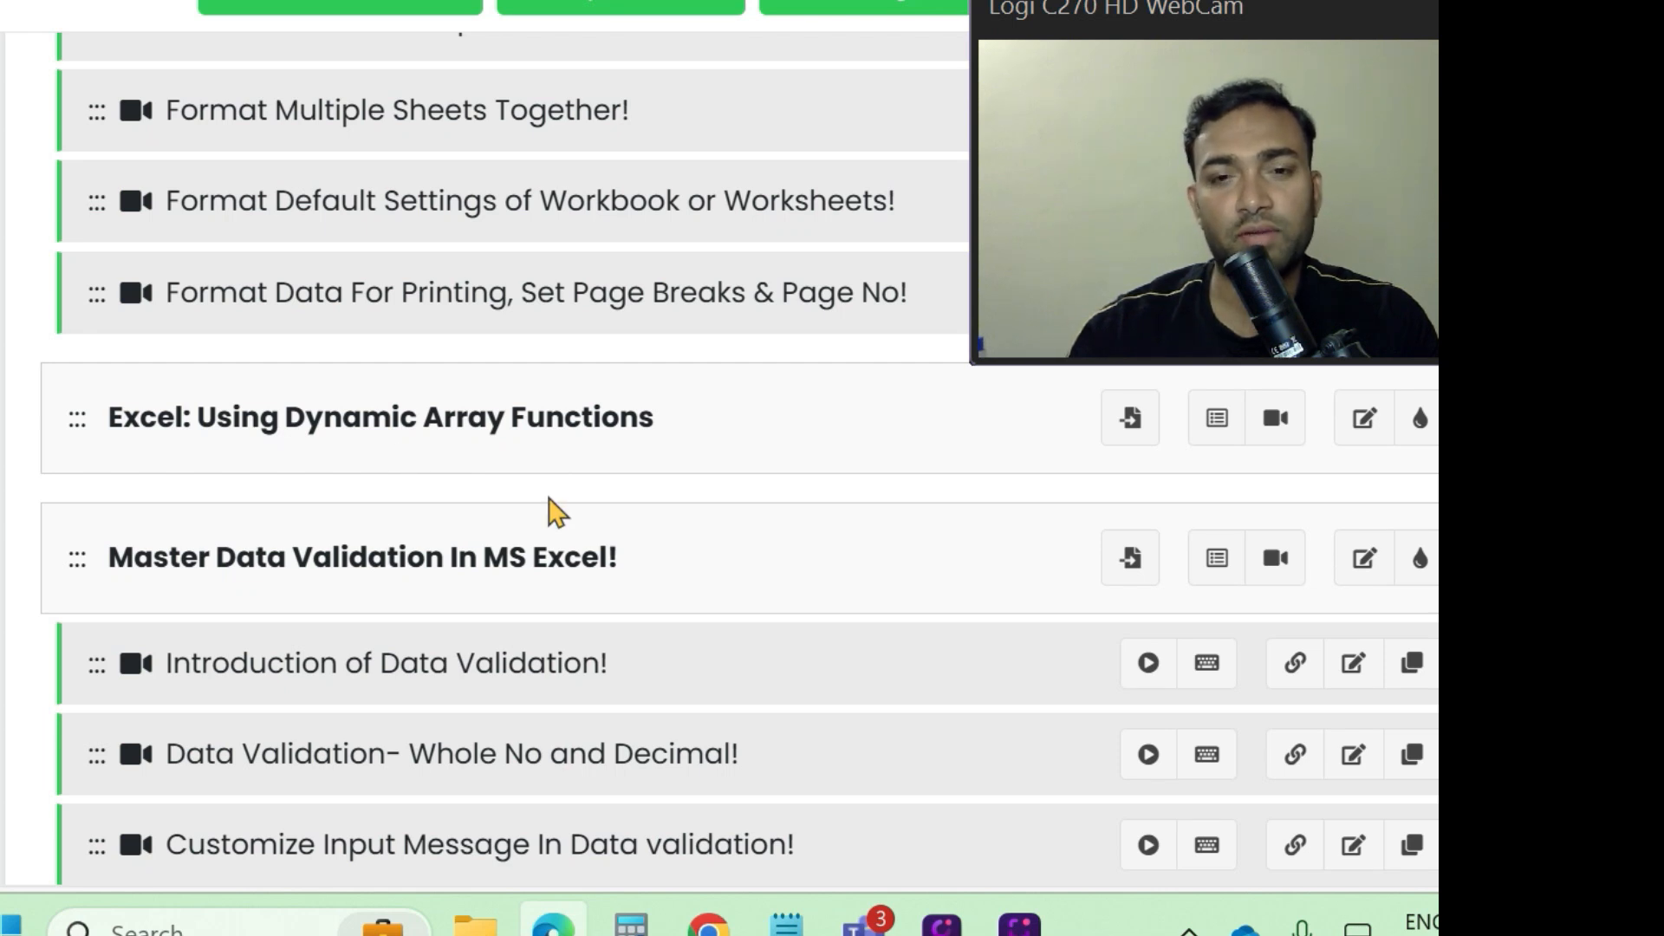
scroll(652, 528, "down", 2)
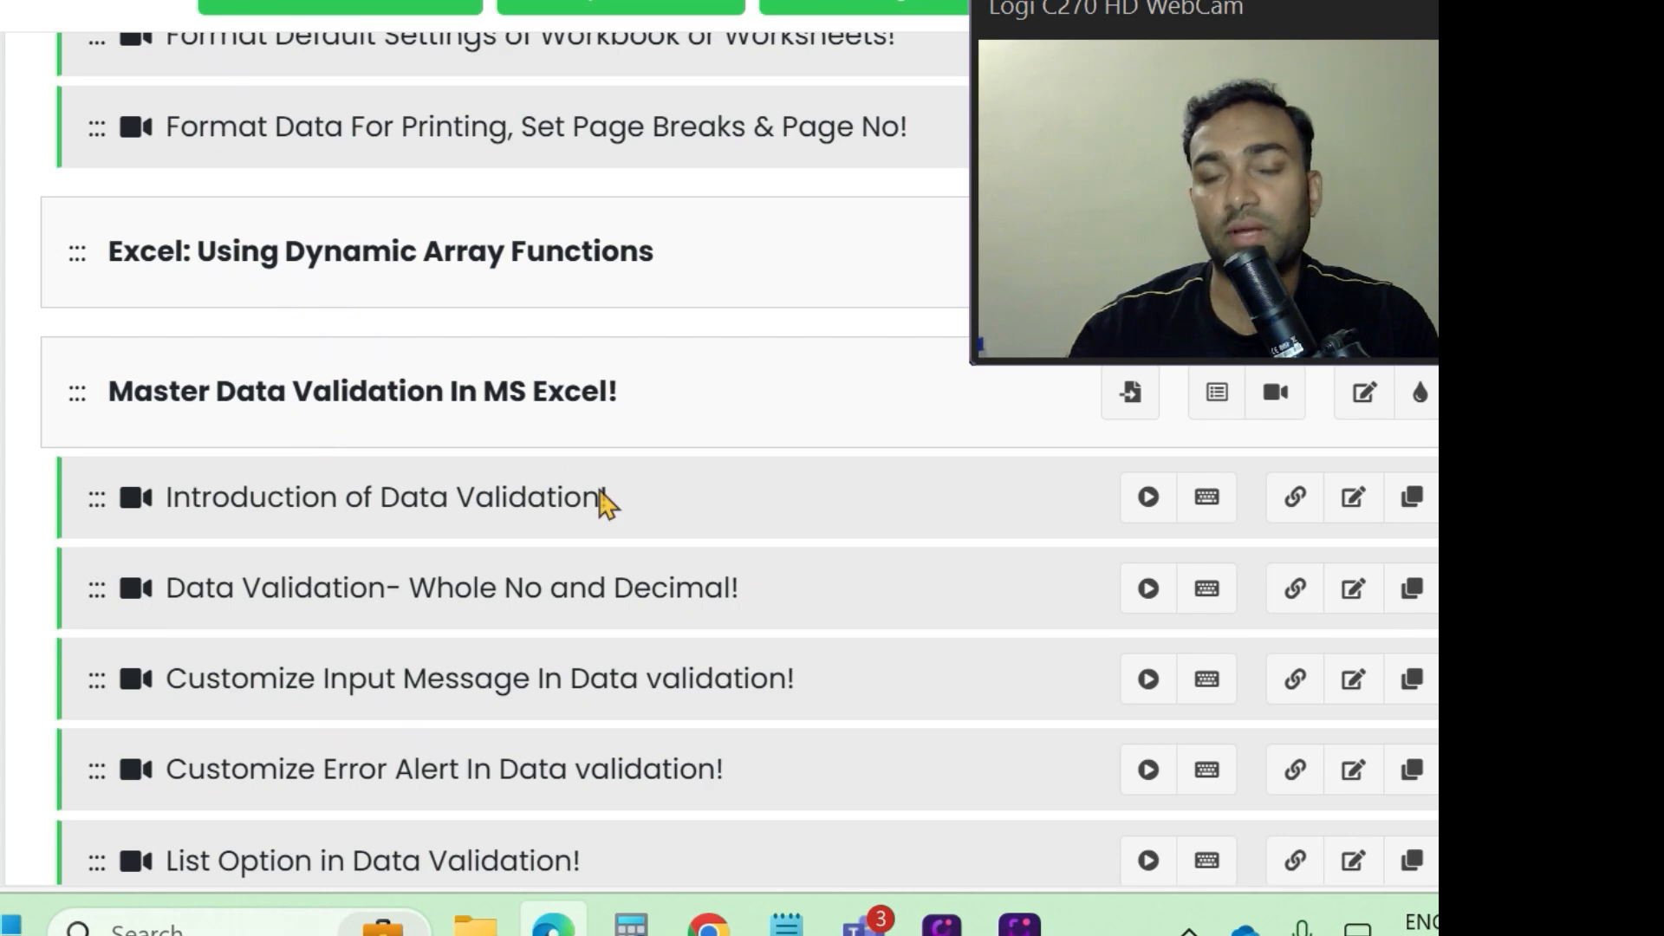
scroll(655, 540, "down", 10)
scroll(658, 539, "down", 8)
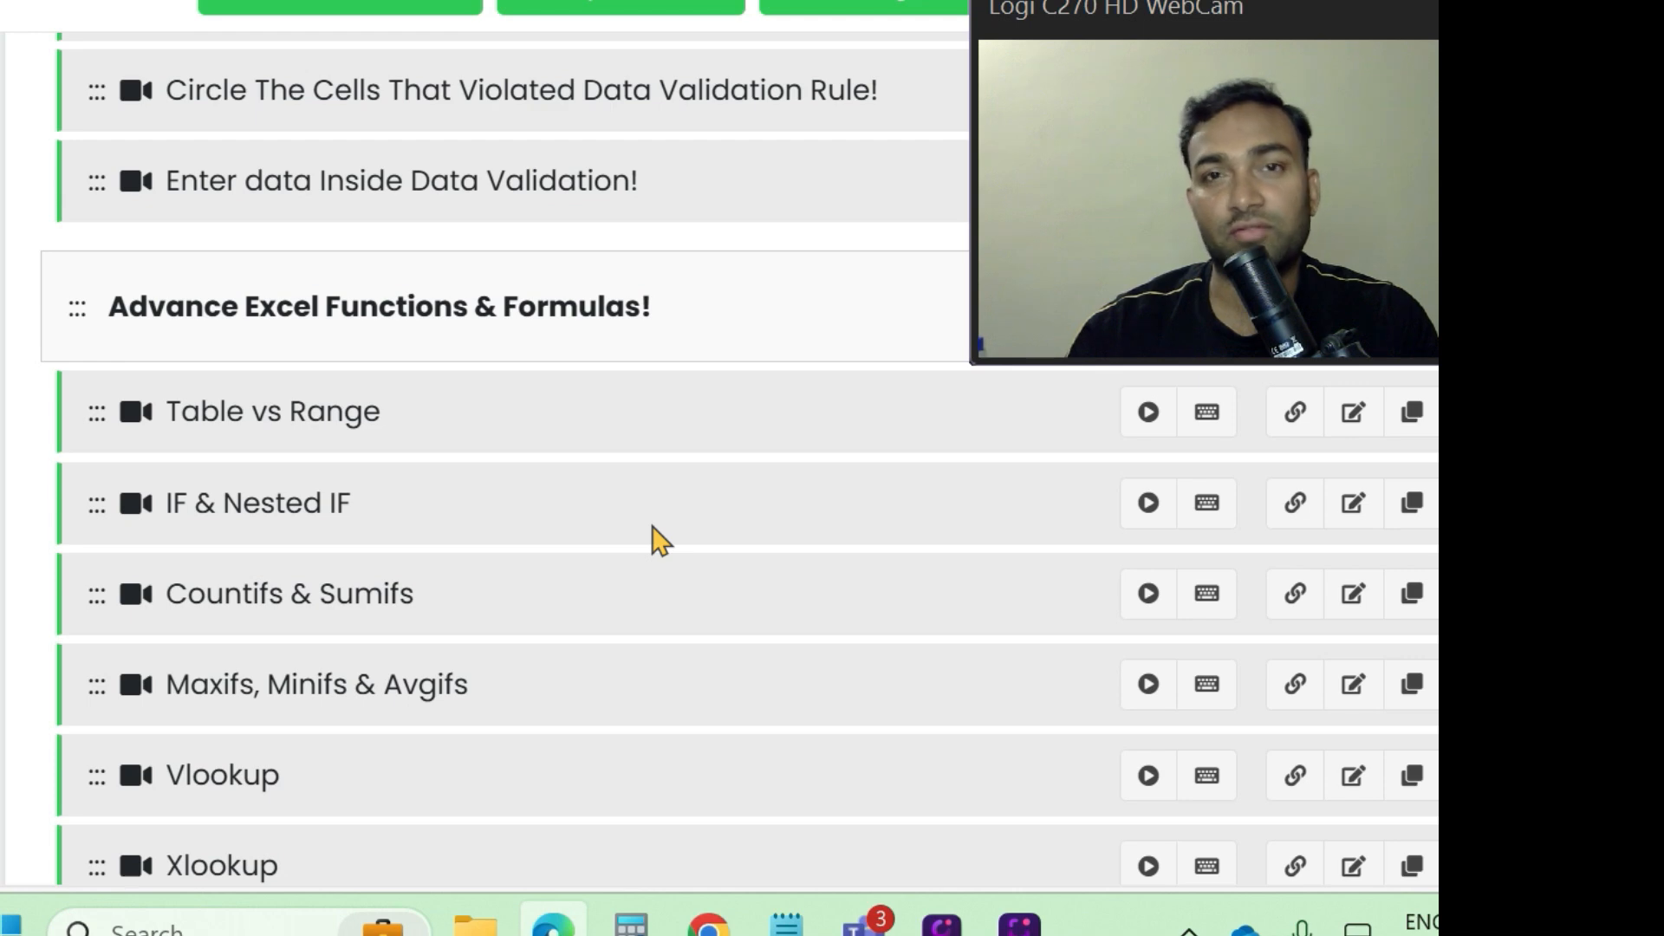
scroll(658, 539, "down", 17)
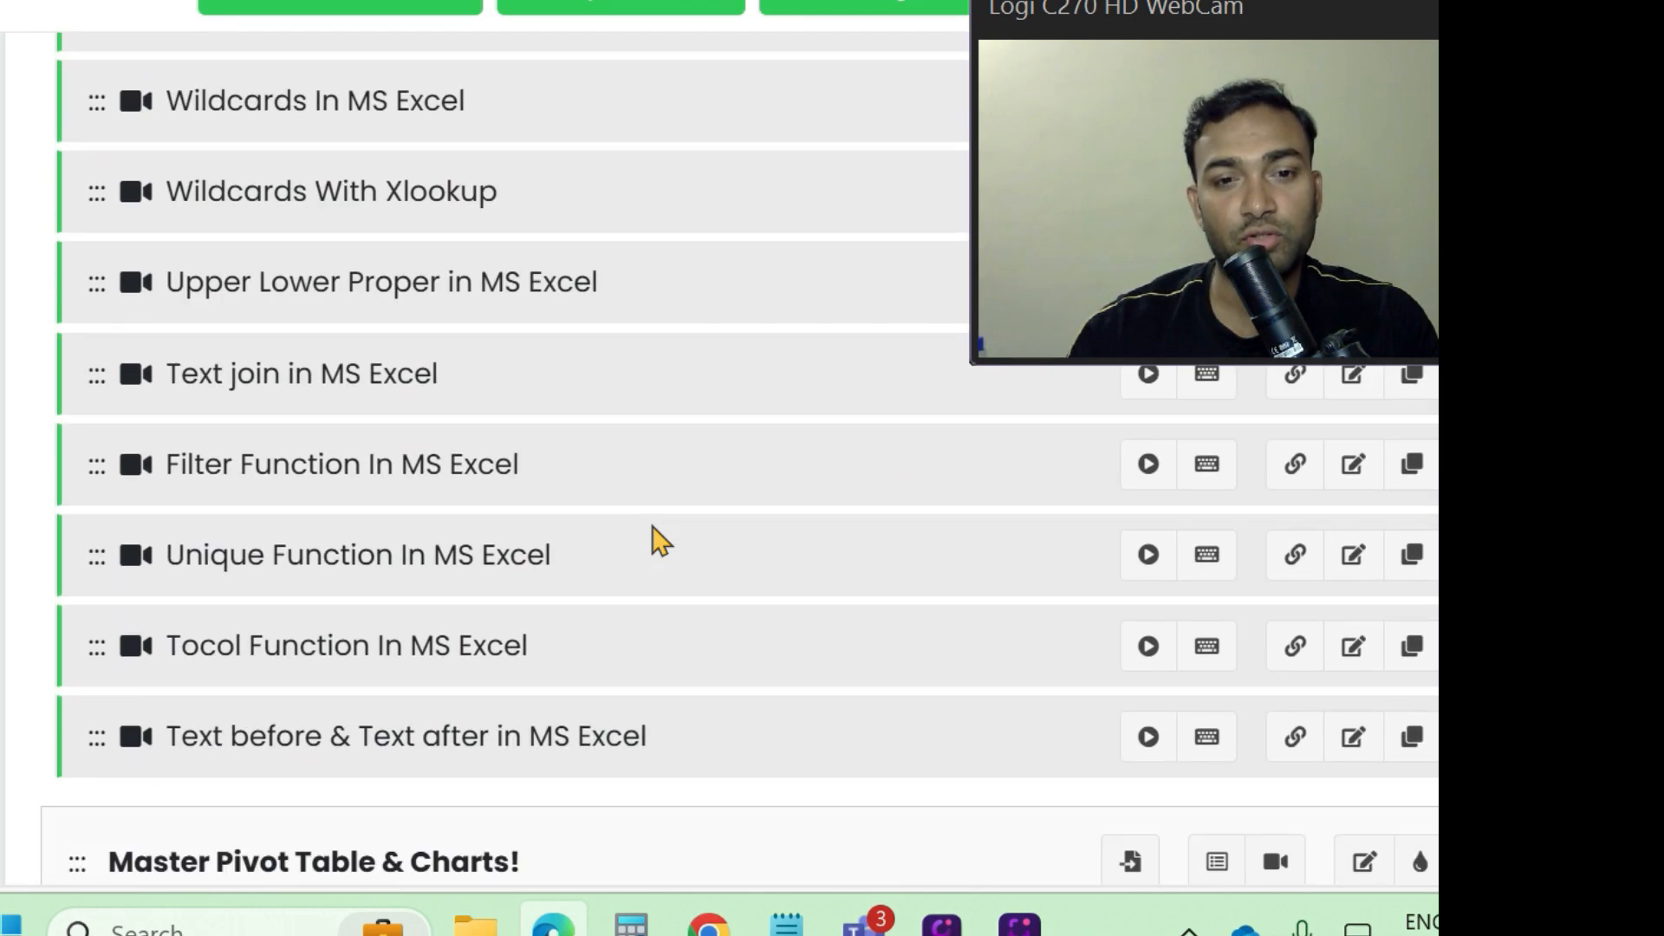
scroll(652, 533, "down", 7)
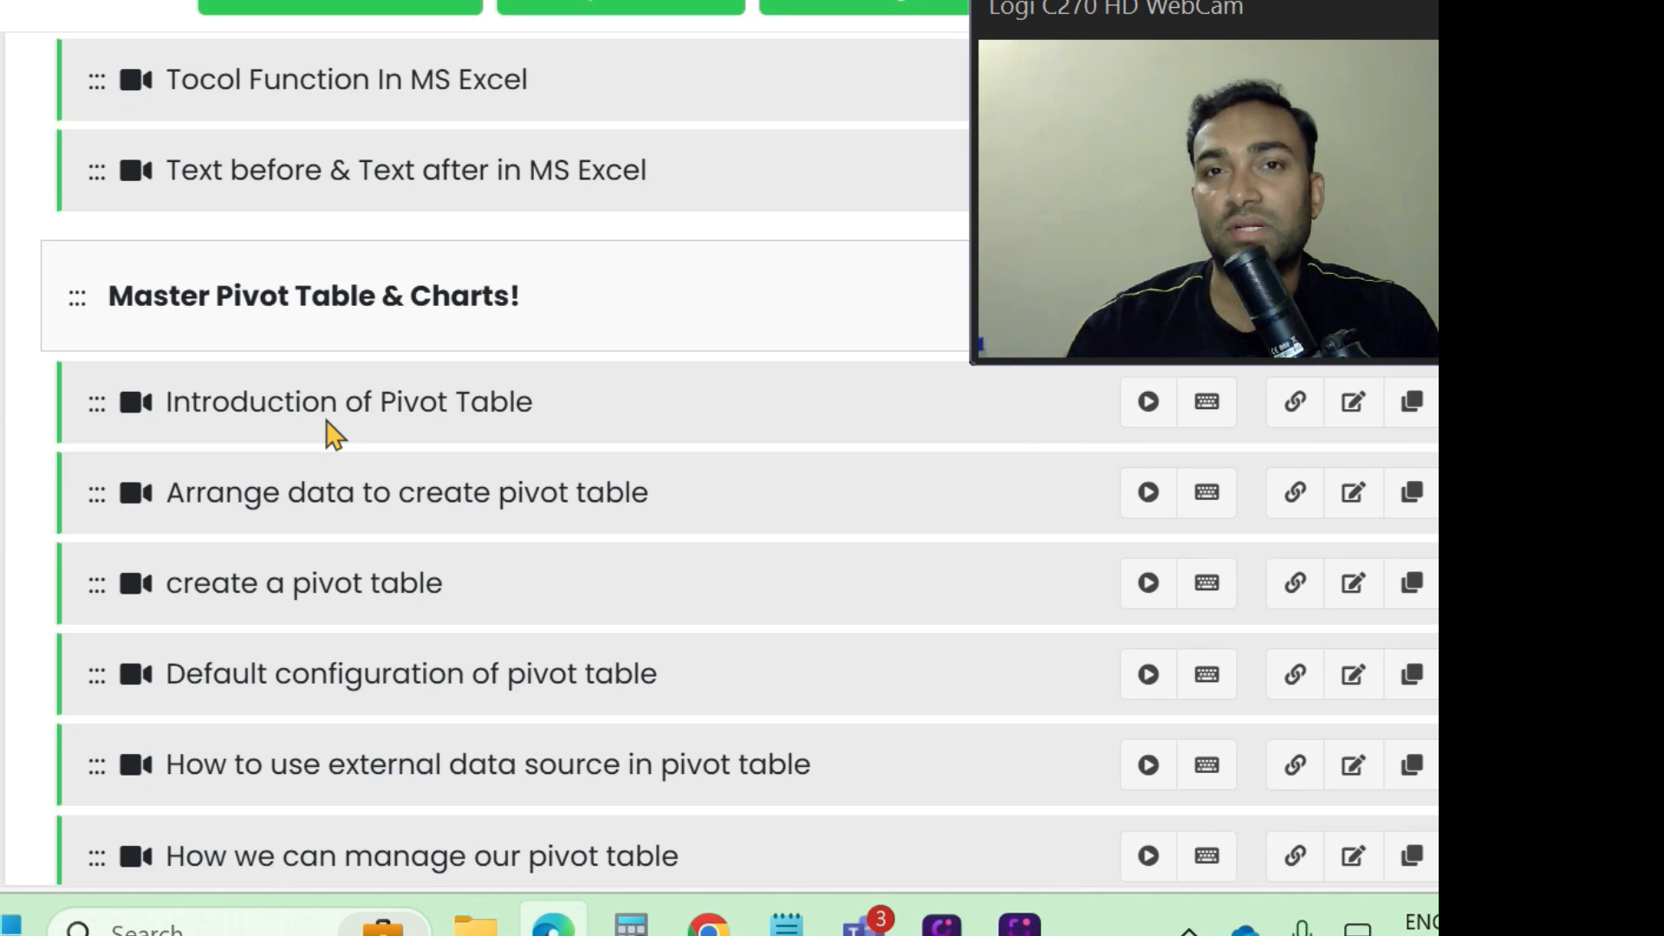
- Review the rest of the course outline, from the pivot table lessons through shortcut keys, charts and Power Query to Macro & VBA
scroll(333, 433, "down", 18)
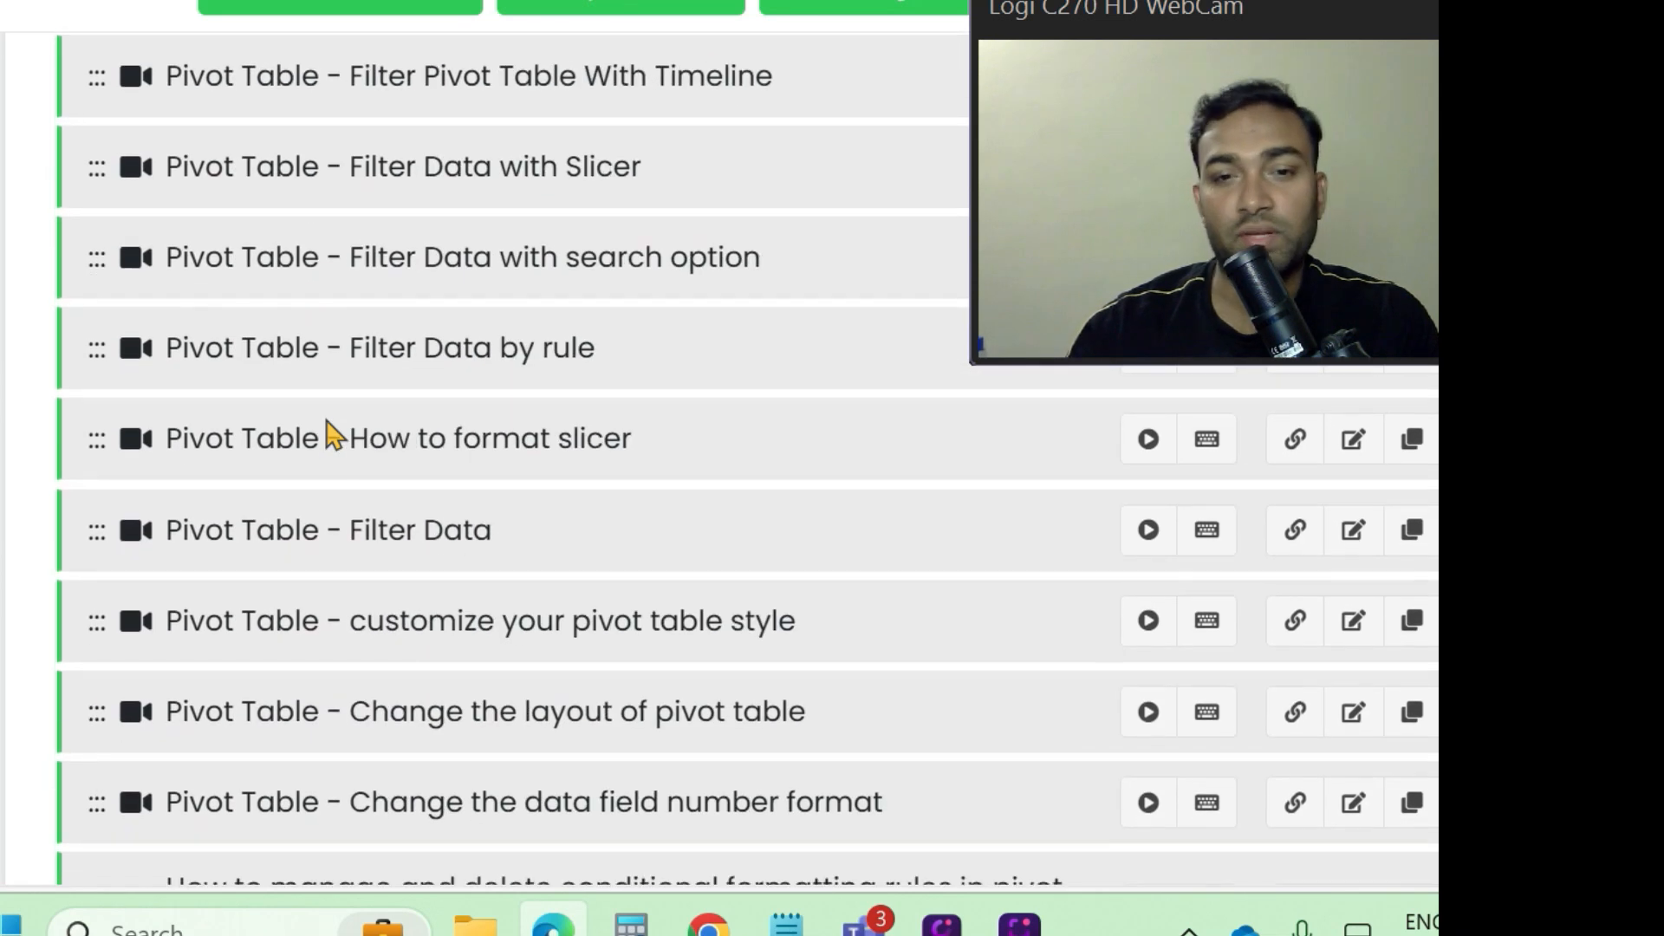
scroll(334, 434, "down", 14)
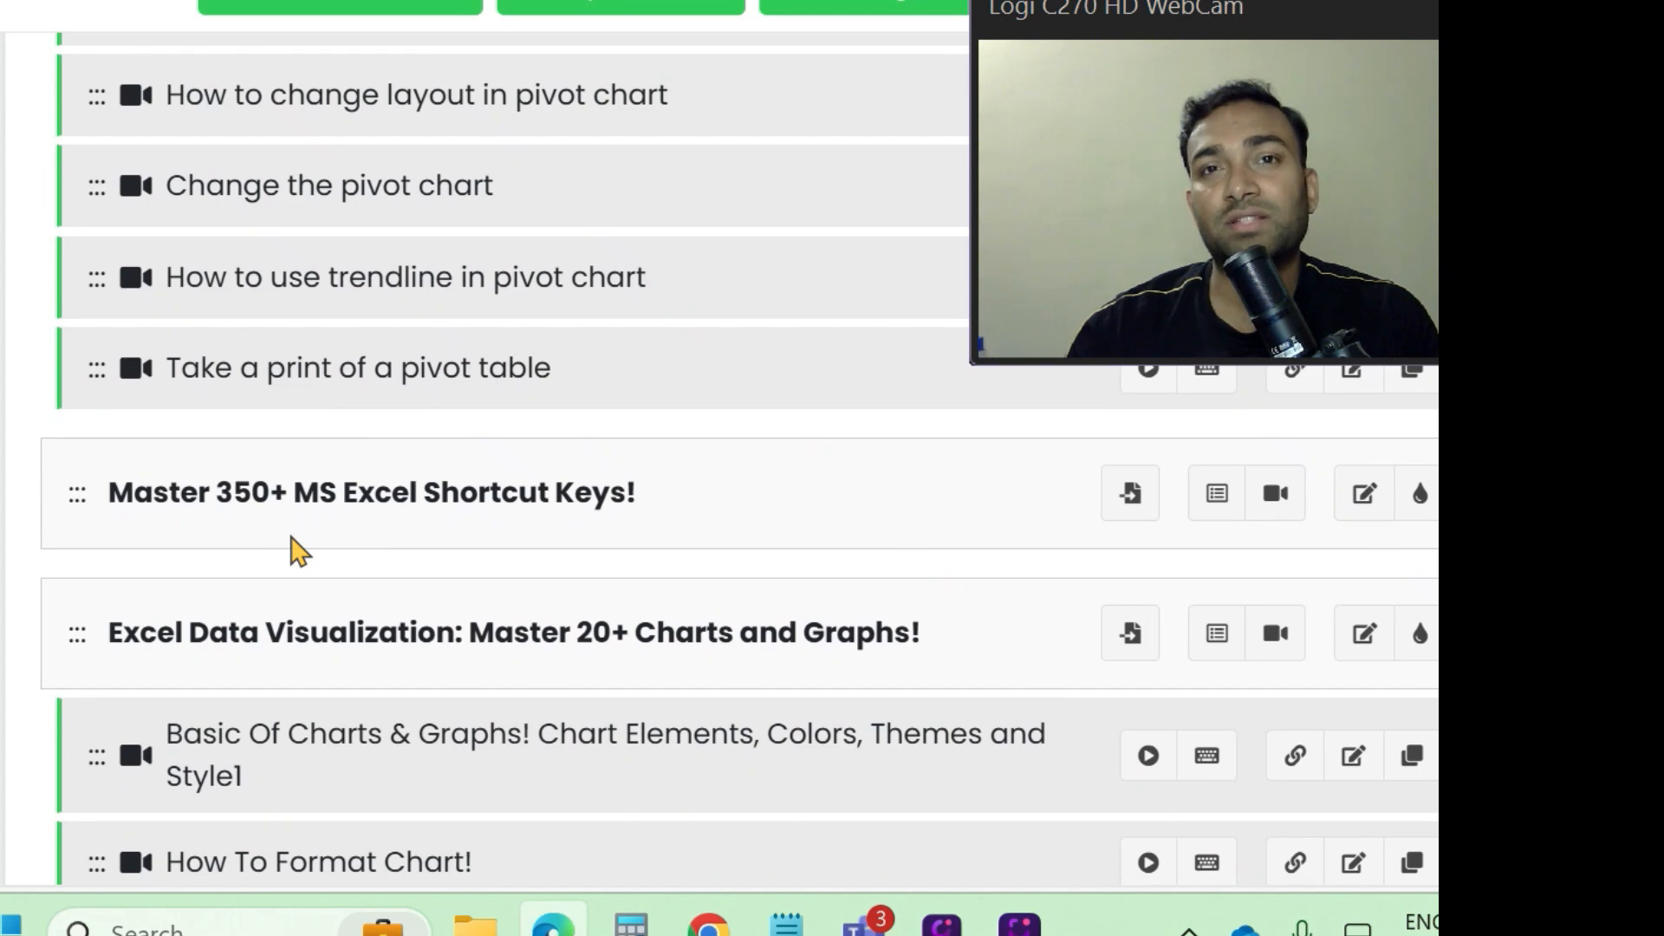
scroll(299, 551, "down", 3)
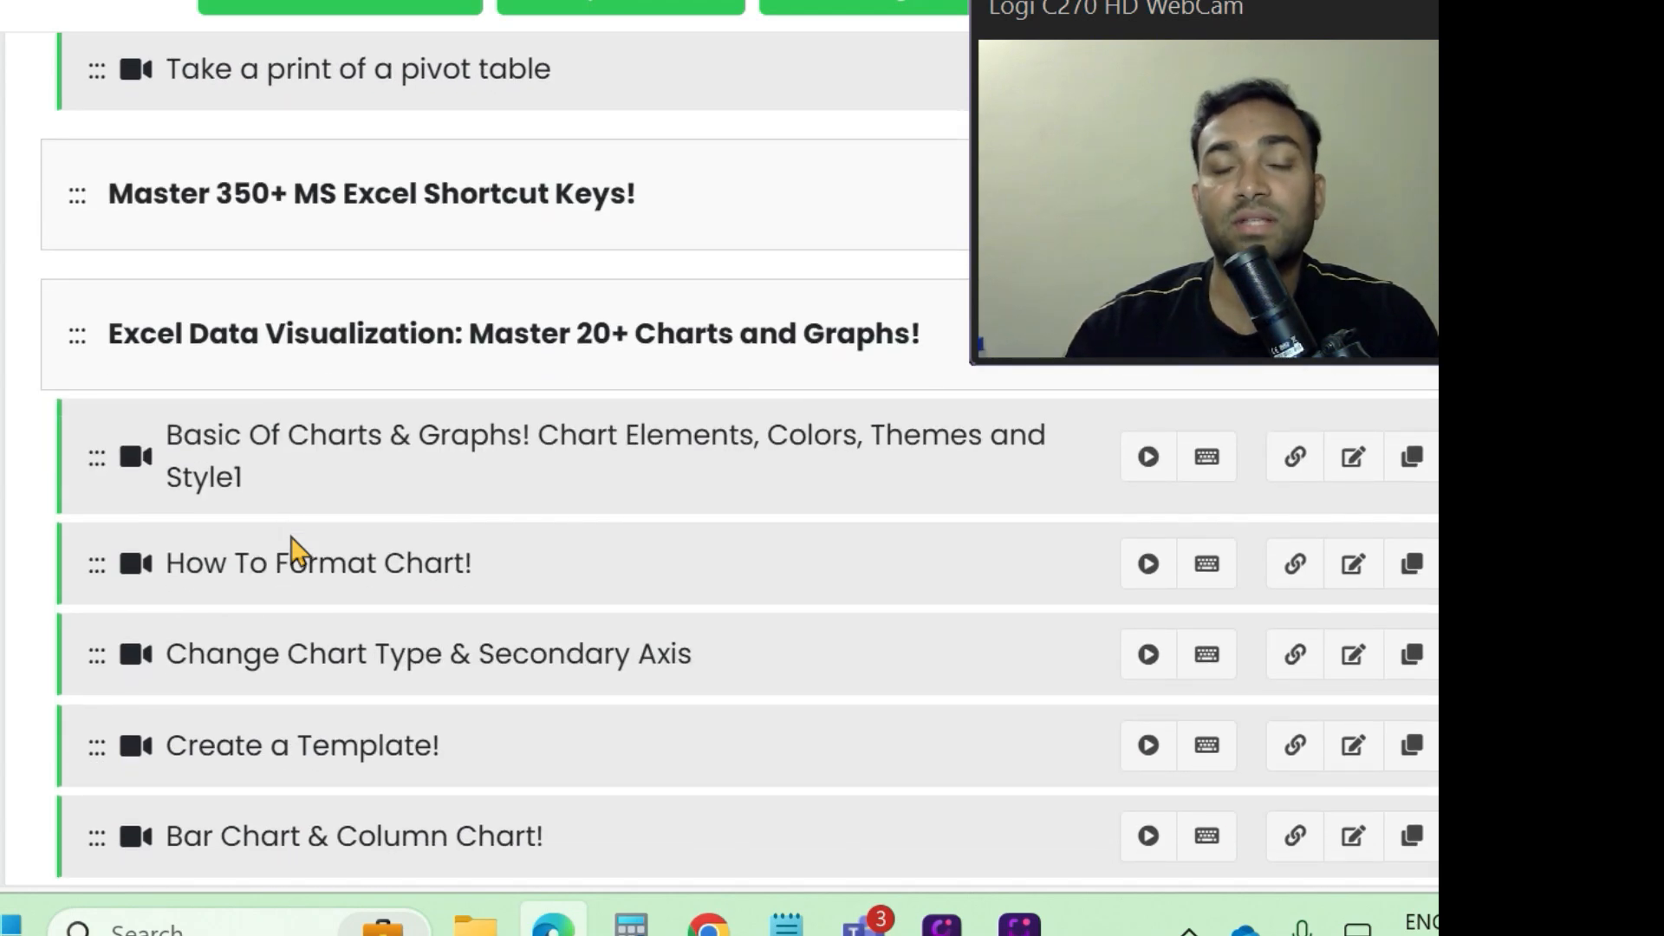
scroll(292, 551, "down", 10)
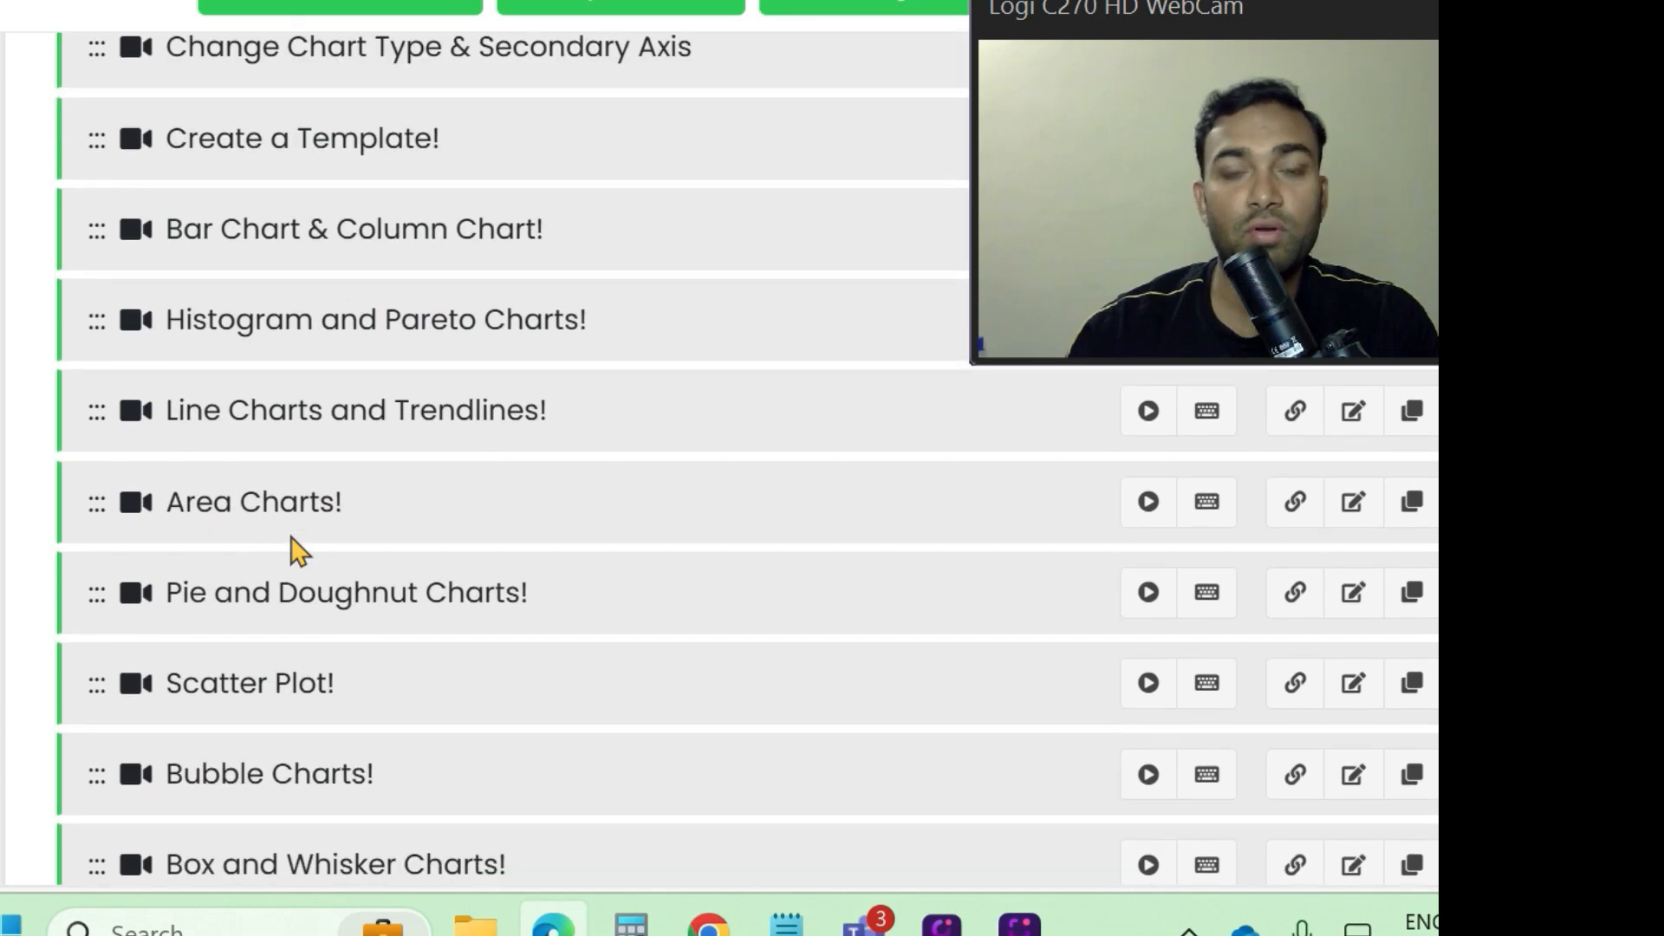
scroll(299, 550, "down", 12)
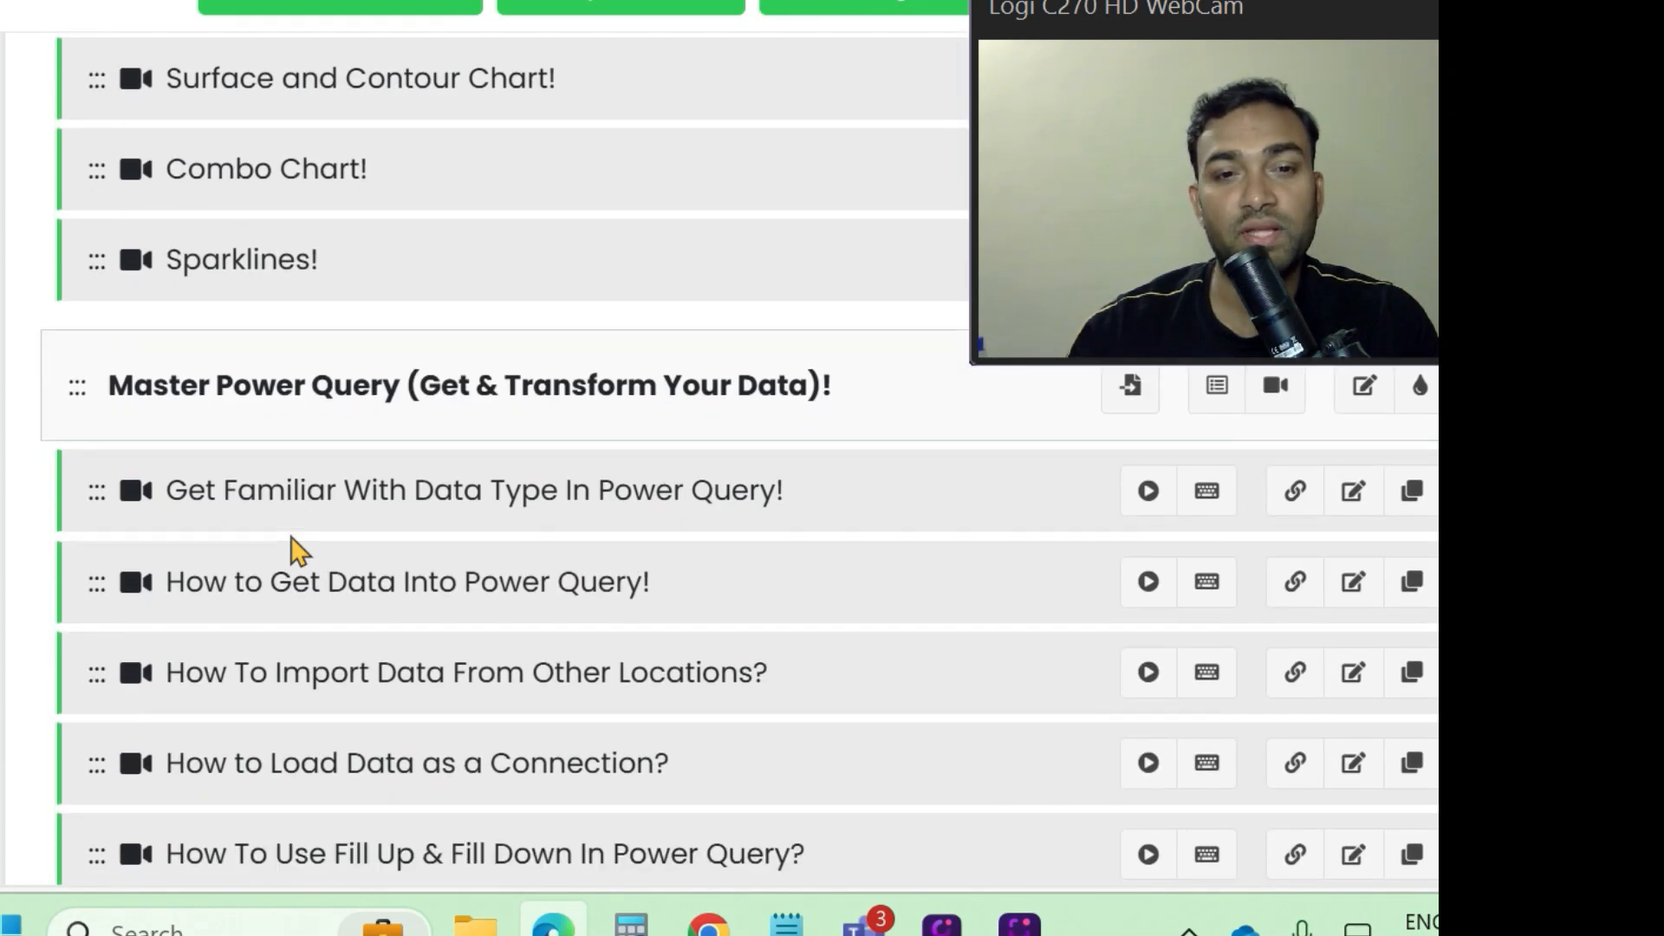
scroll(295, 550, "down", 1)
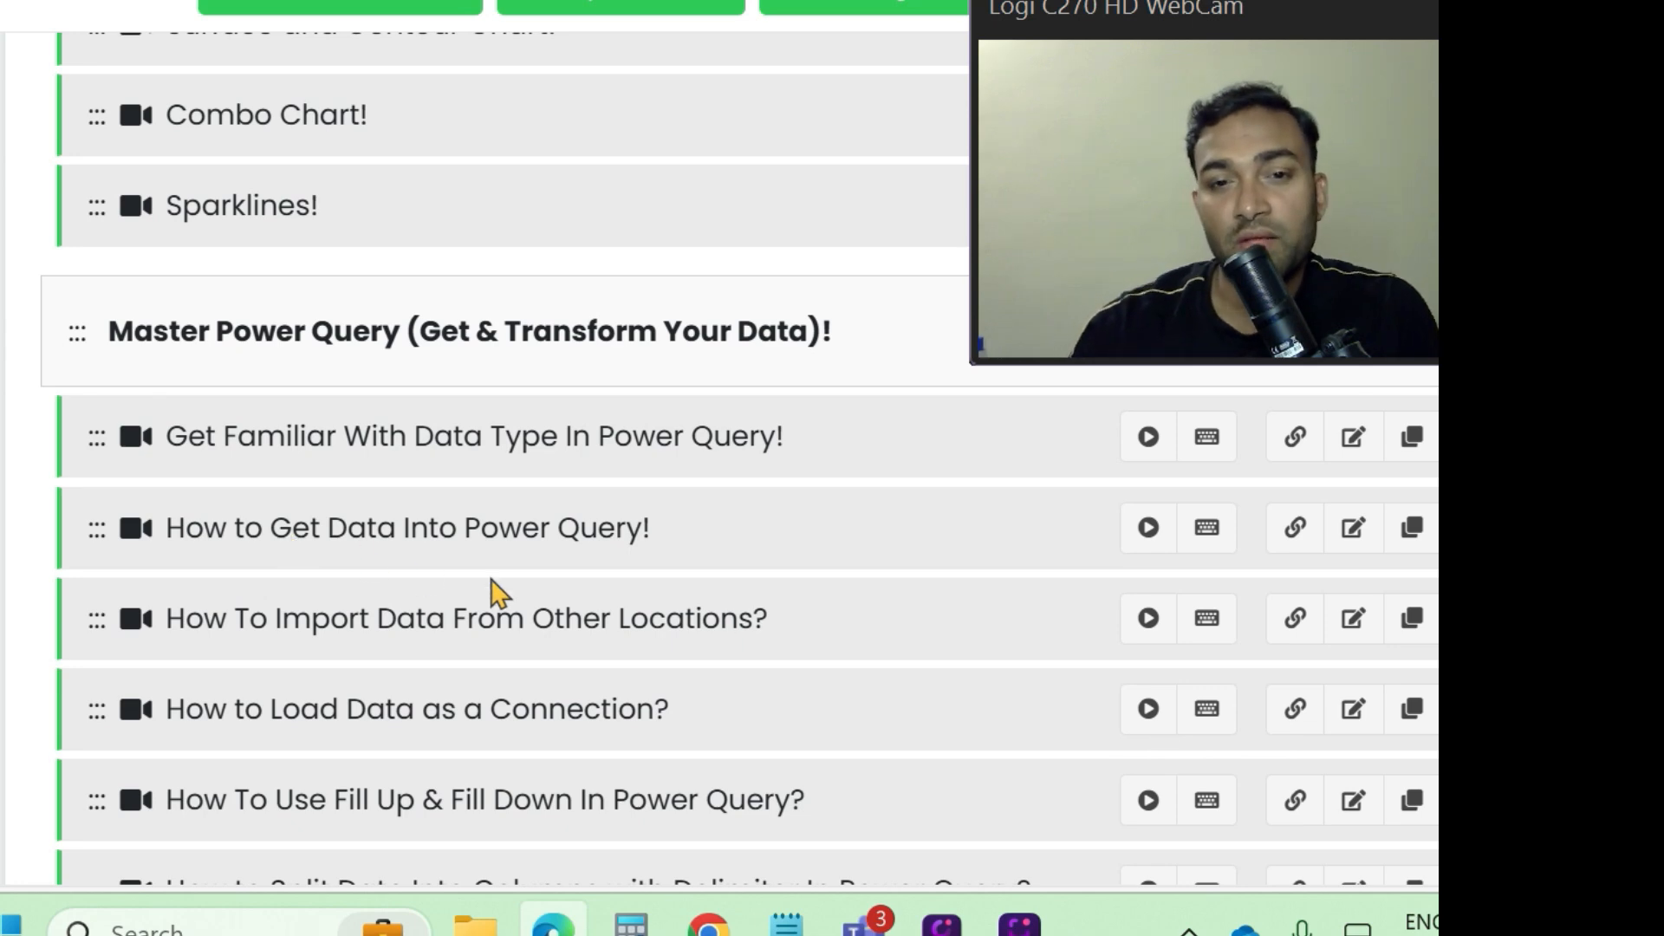
scroll(494, 582, "down", 9)
scroll(498, 593, "down", 5)
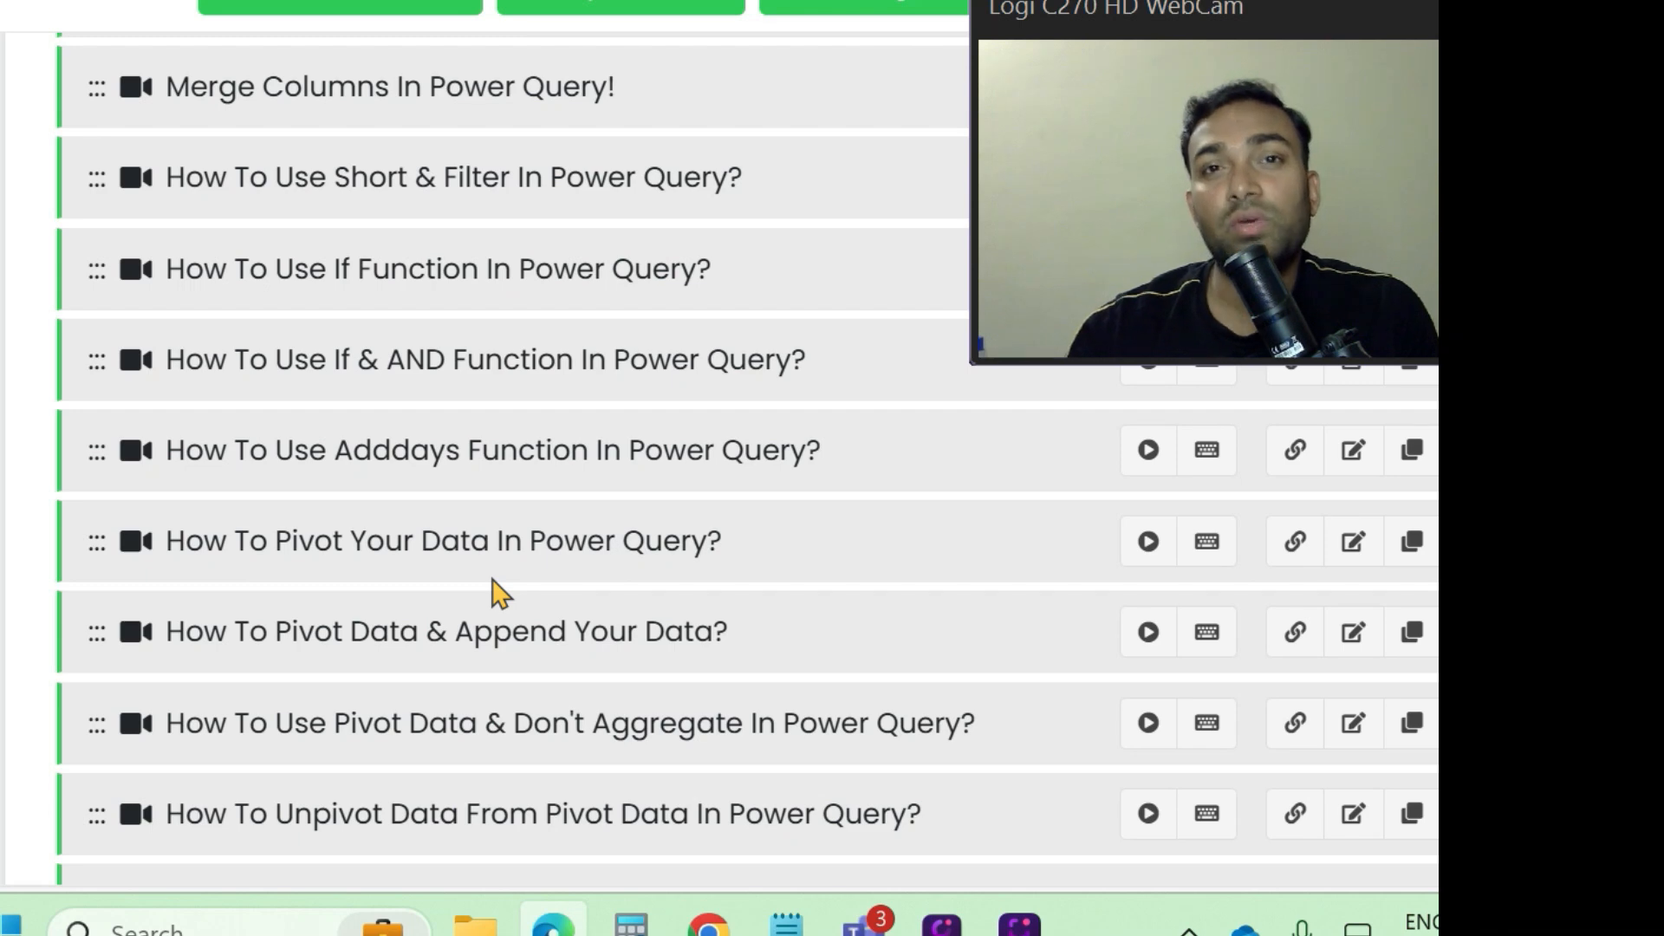
scroll(499, 594, "down", 17)
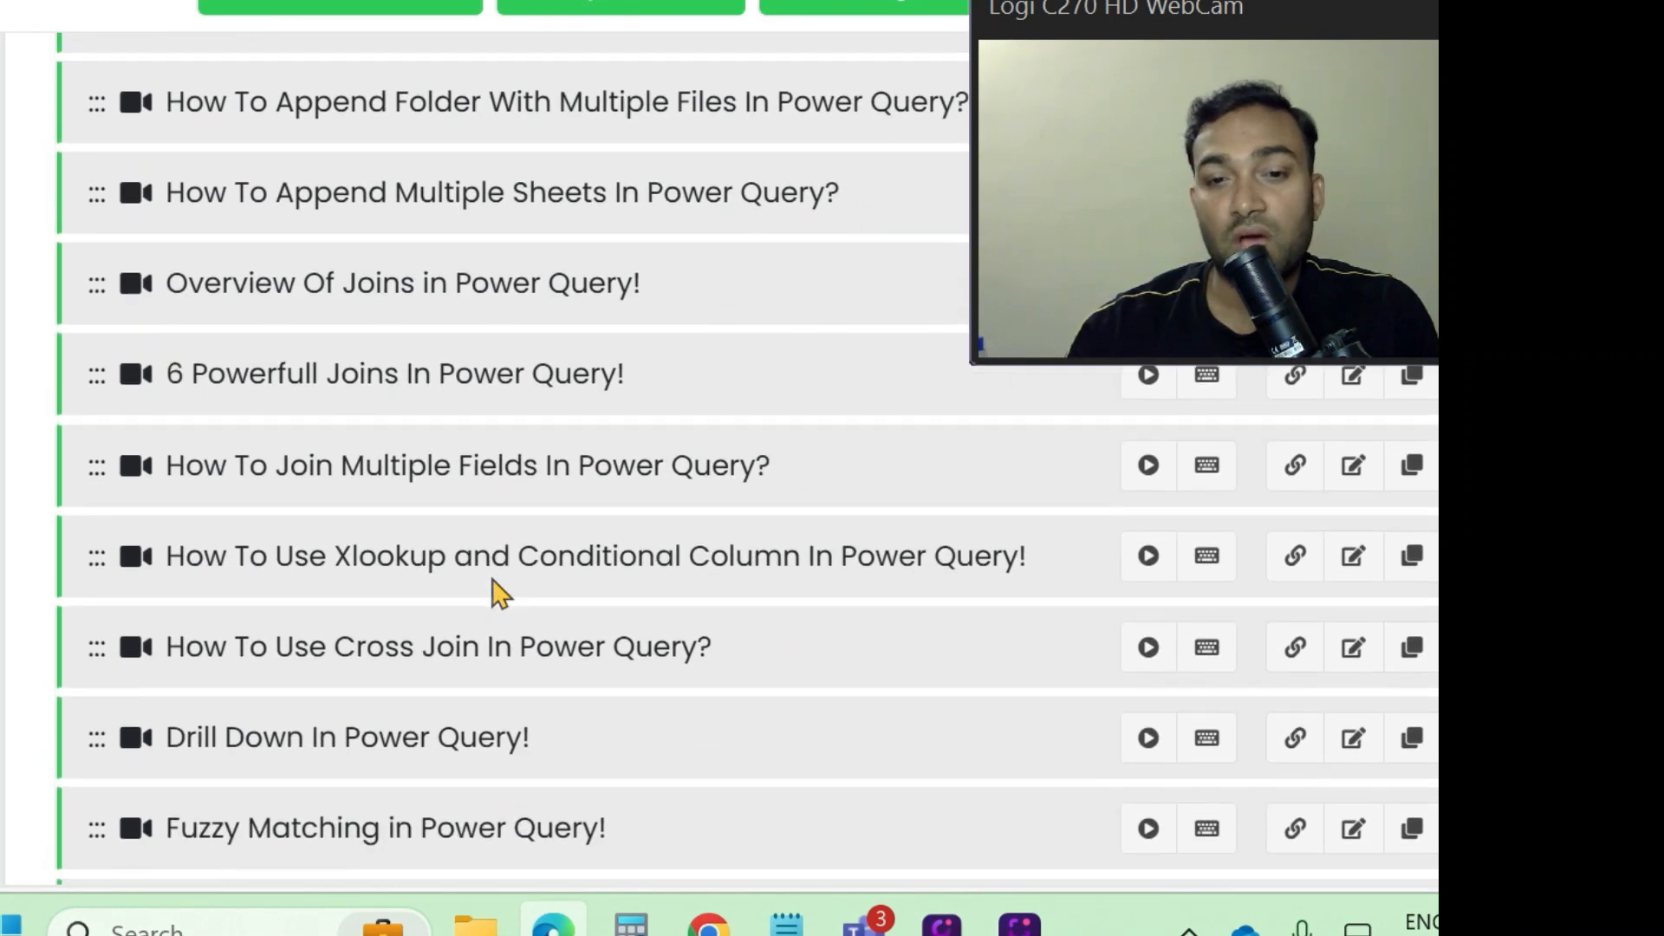
scroll(499, 593, "down", 1)
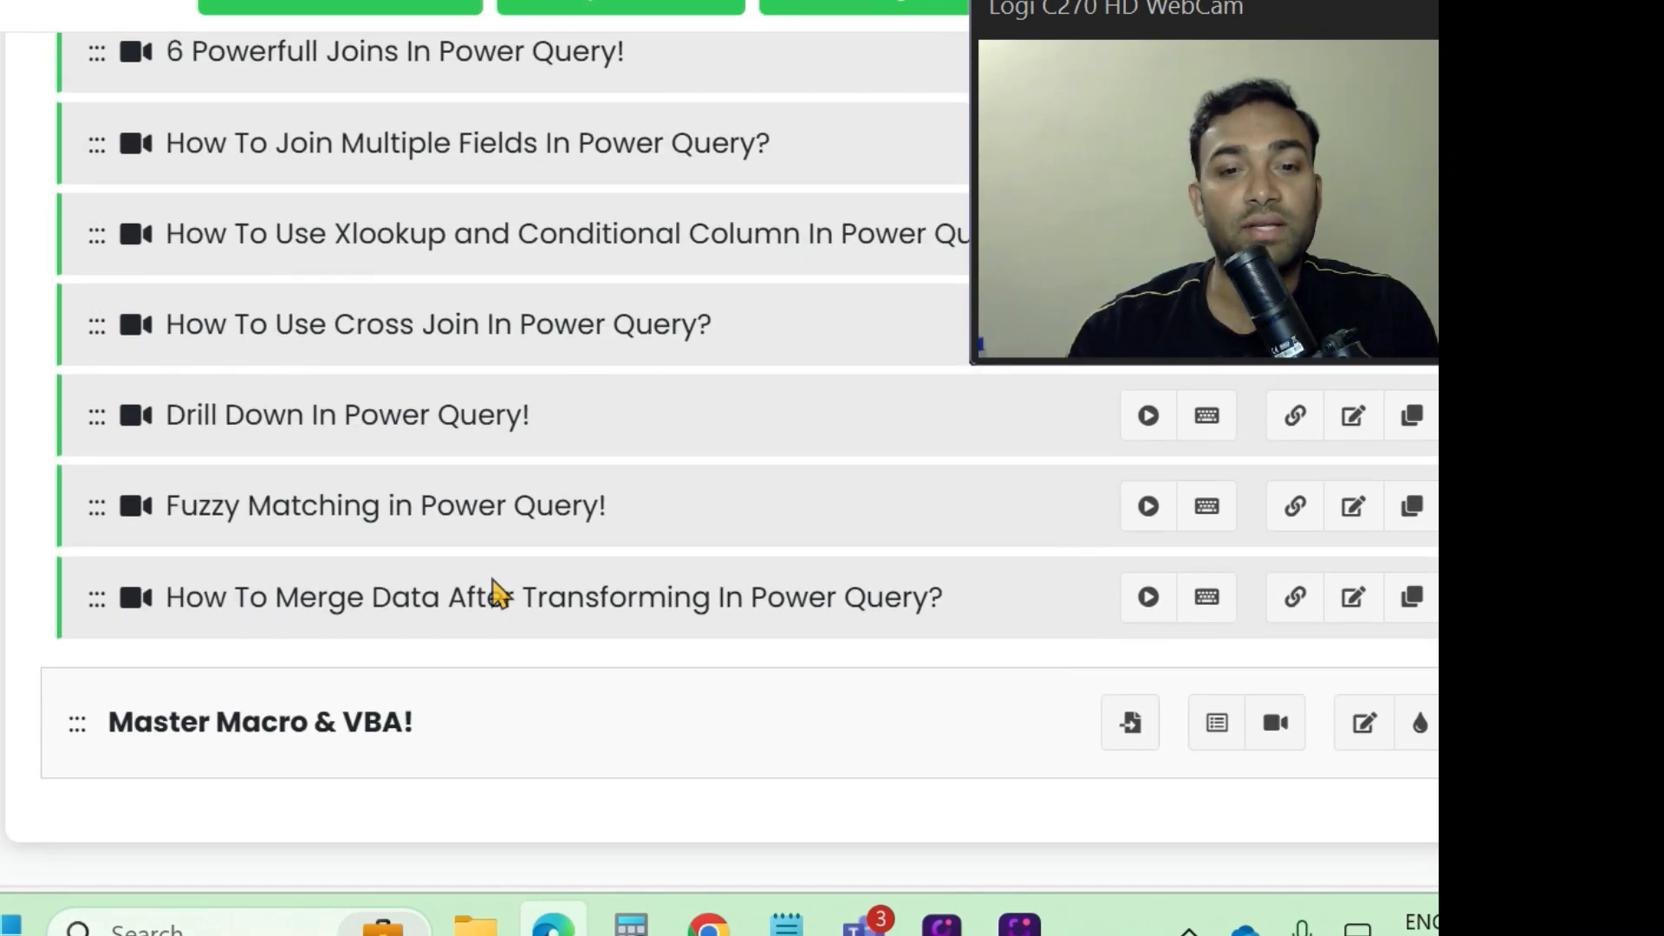